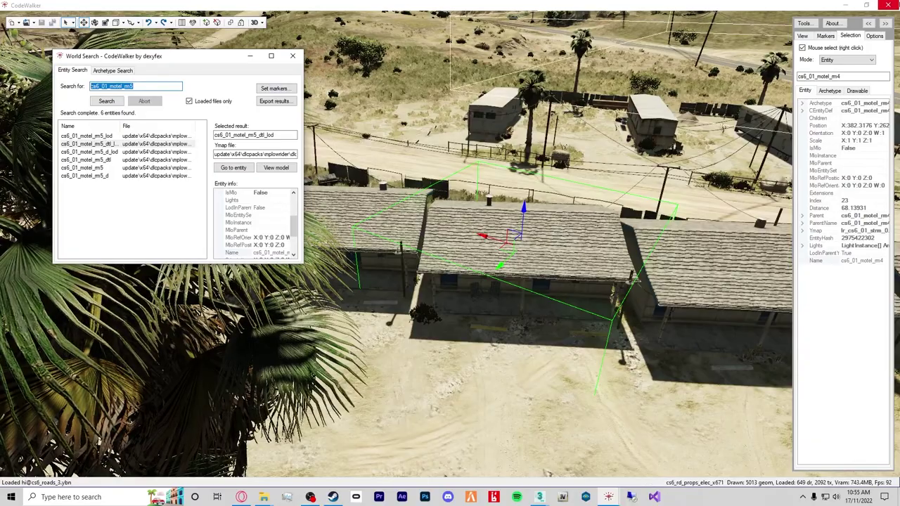
# Open the Windows version of Grand Theft Auto V in OpenIV and search all archives for cs6_01_motel_rm5.
pyautogui.click(248, 57)
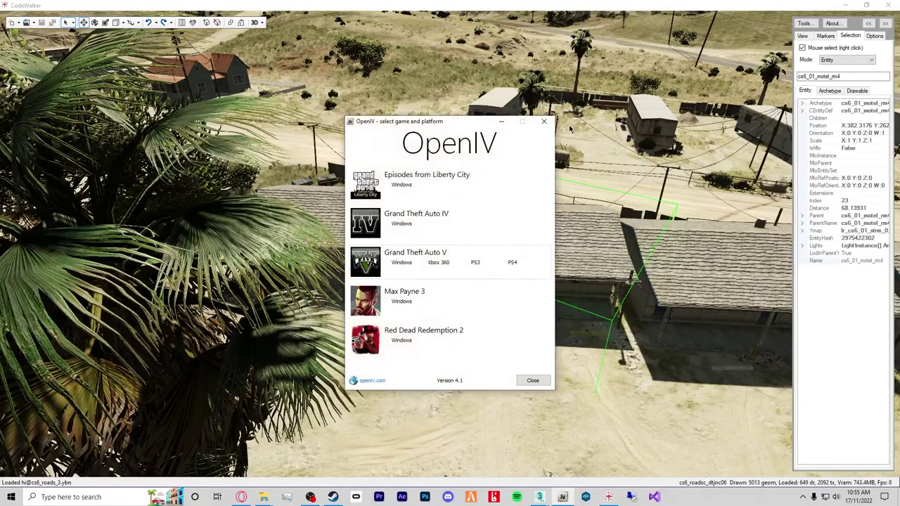
pyautogui.click(401, 262)
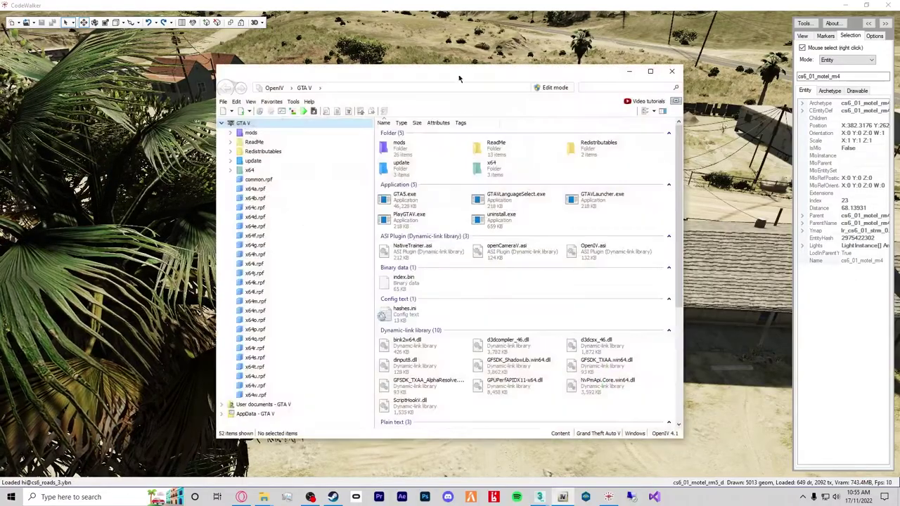
pyautogui.doubleClick(403, 145)
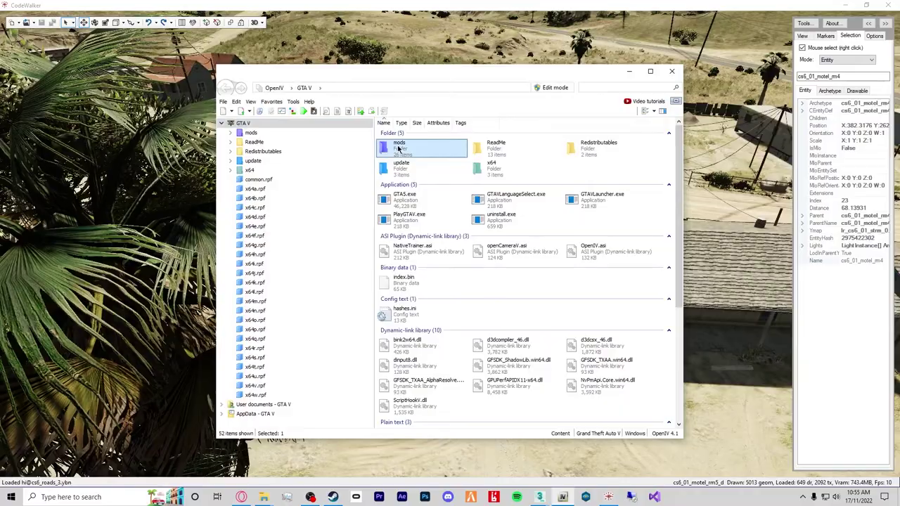
pyautogui.click(594, 87)
pyautogui.write('cs6_01_motel_rm5')
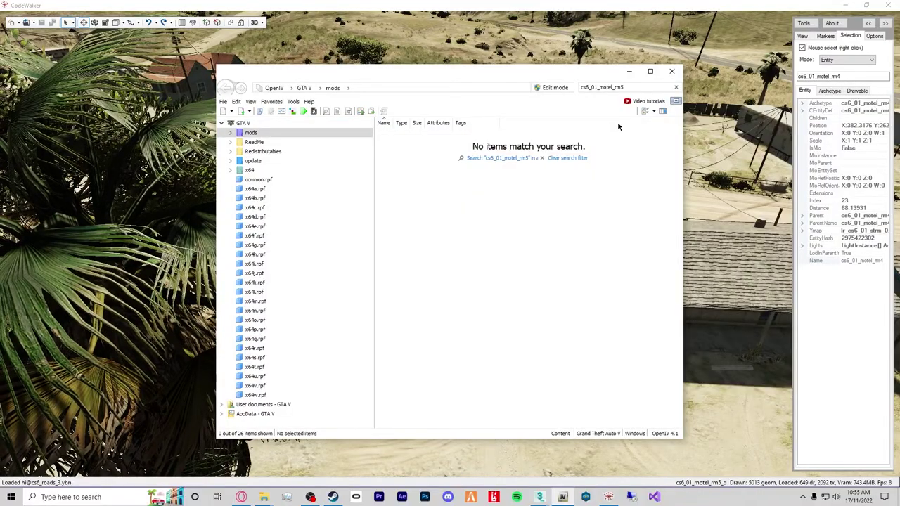
pyautogui.click(517, 159)
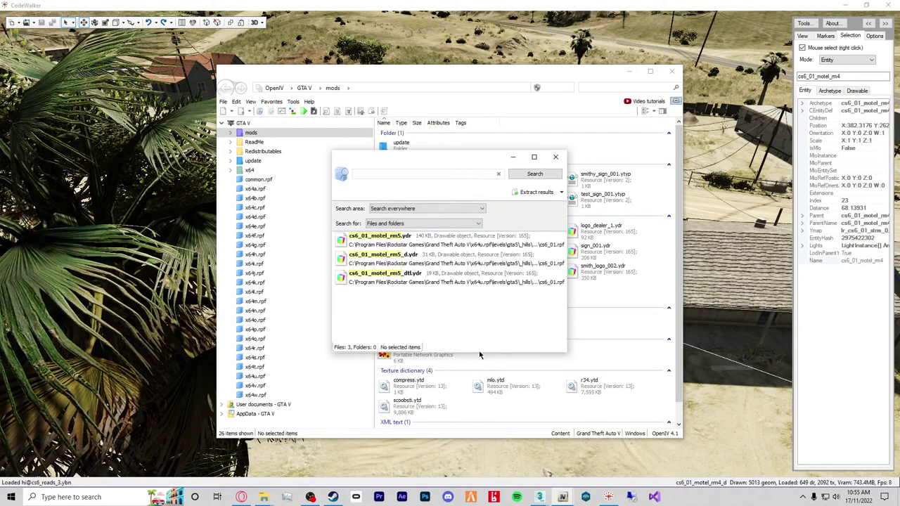
# Go to cs6_01_motel_rm5.ydr in its archive and preview it in the model viewer.
pyautogui.doubleClick(395, 244)
pyautogui.click(601, 398)
pyautogui.doubleClick(591, 421)
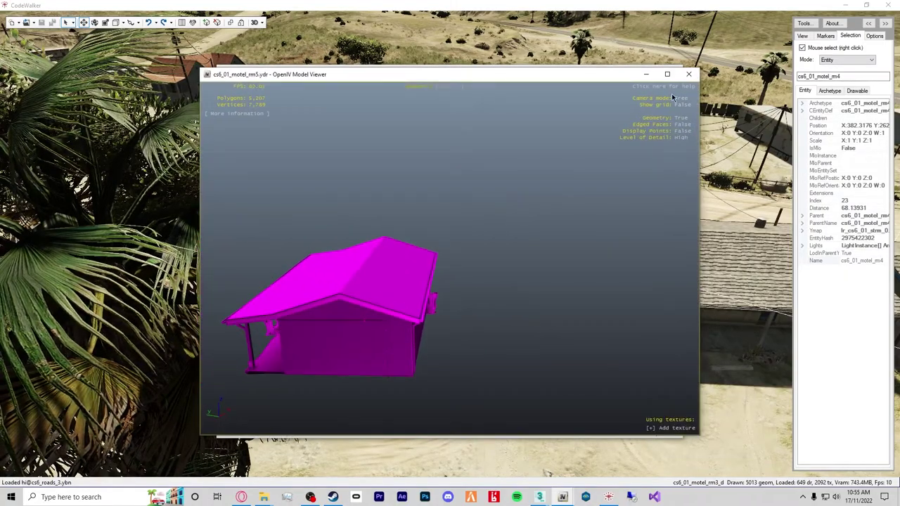
pyautogui.click(673, 98)
pyautogui.moveTo(675, 102); pyautogui.dragTo(672, 184)
pyautogui.click(688, 74)
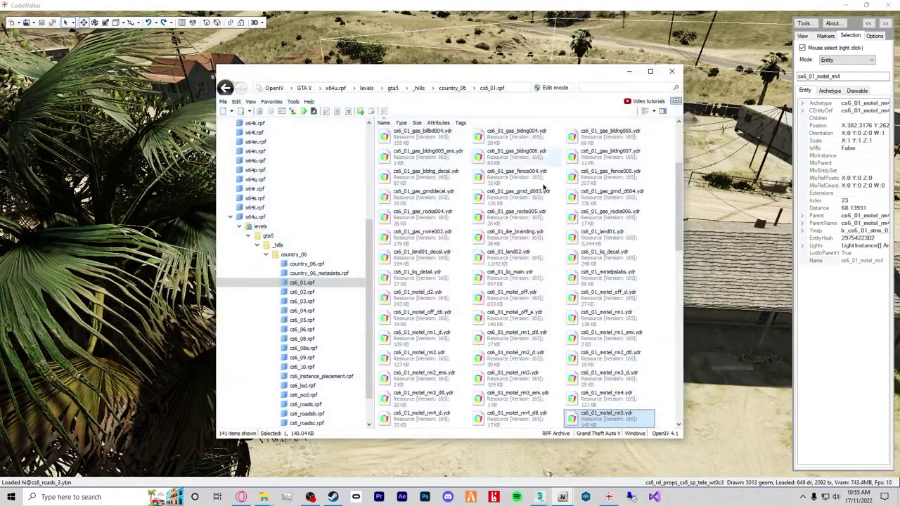
# Start an openFormats export of cs6_01_motel_rm5.ydr with D:\milos\tutorial open as the destination location.
pyautogui.rightClick(574, 426)
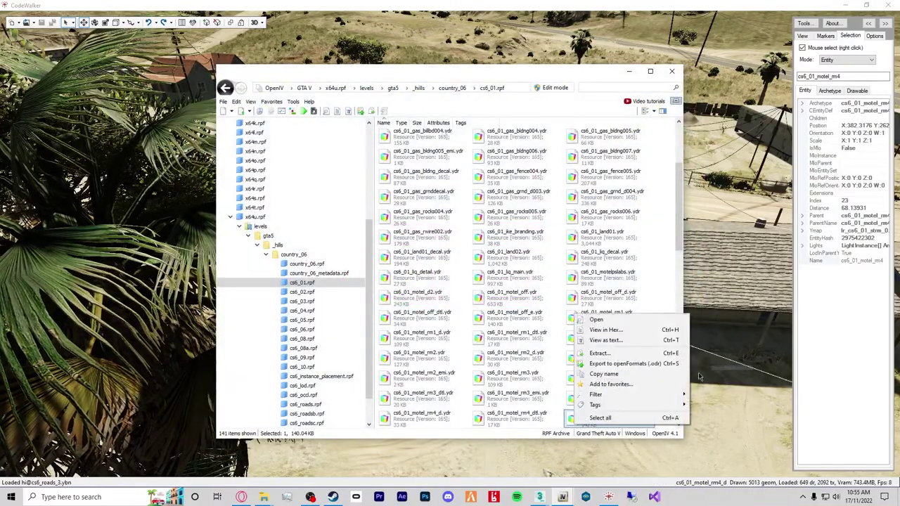
pyautogui.click(628, 364)
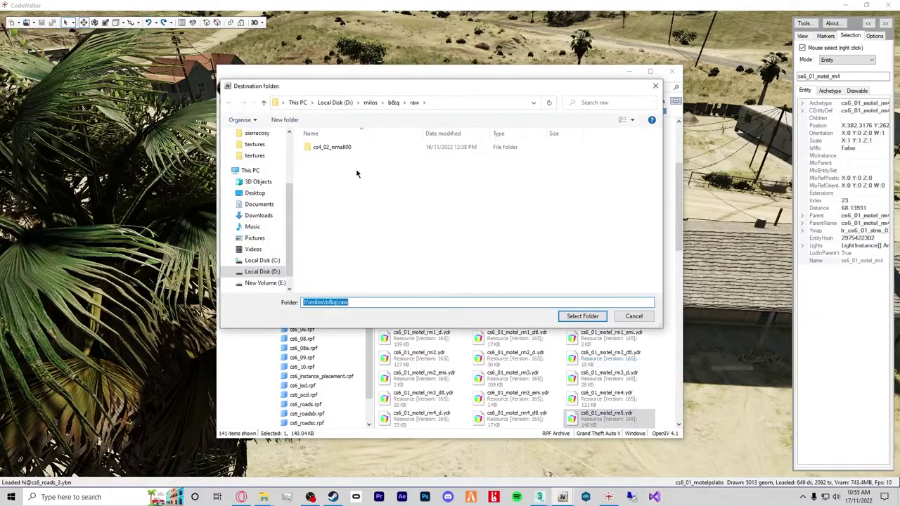
pyautogui.press('Return')
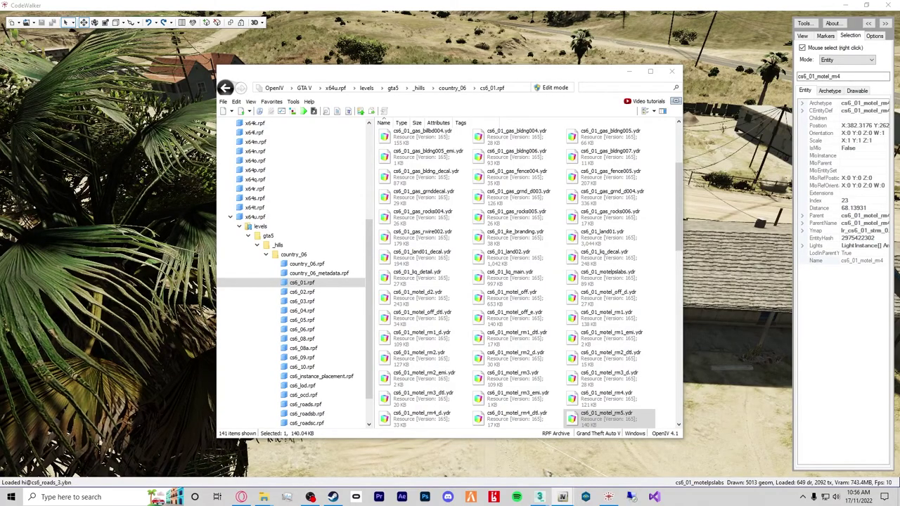
pyautogui.moveTo(765, 152); pyautogui.dragTo(248, 85)
pyautogui.moveTo(532, 320); pyautogui.dragTo(555, 406)
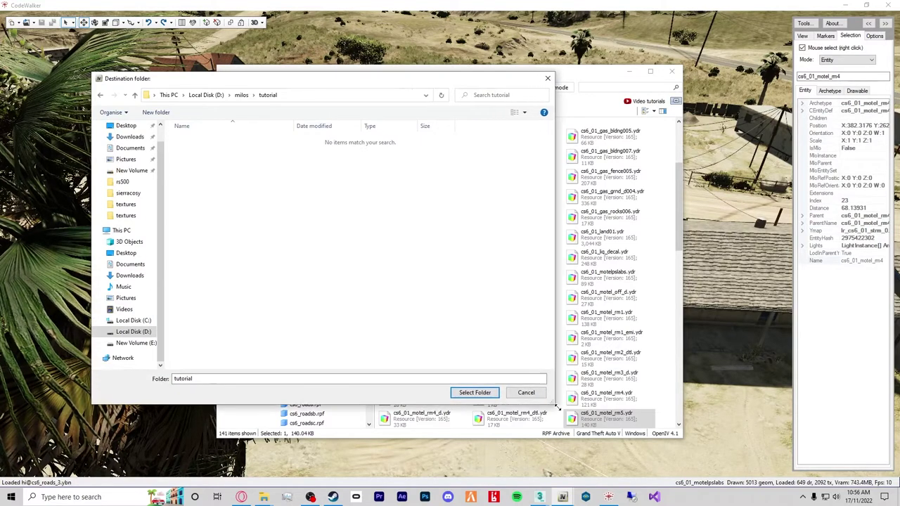
# Create a folder named raw inside the tutorial folder.
pyautogui.rightClick(220, 168)
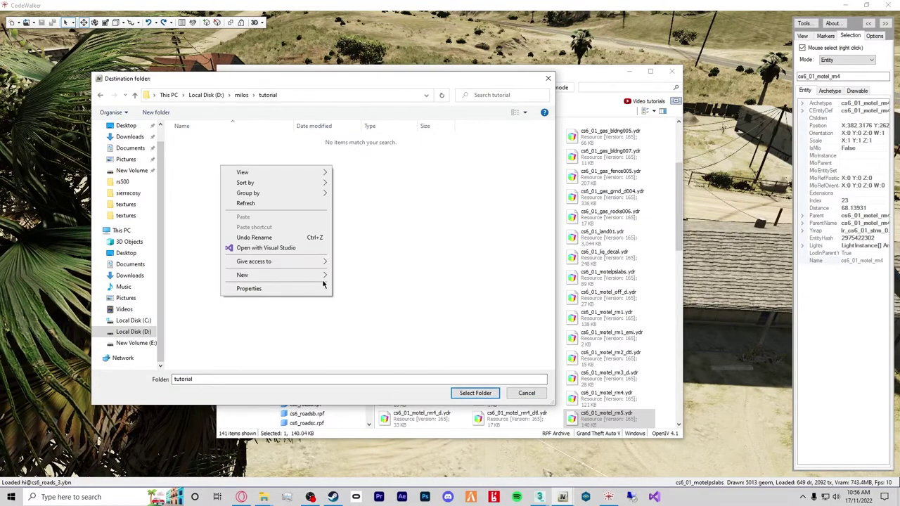
pyautogui.click(347, 281)
pyautogui.write('raw')
pyautogui.press('Return')
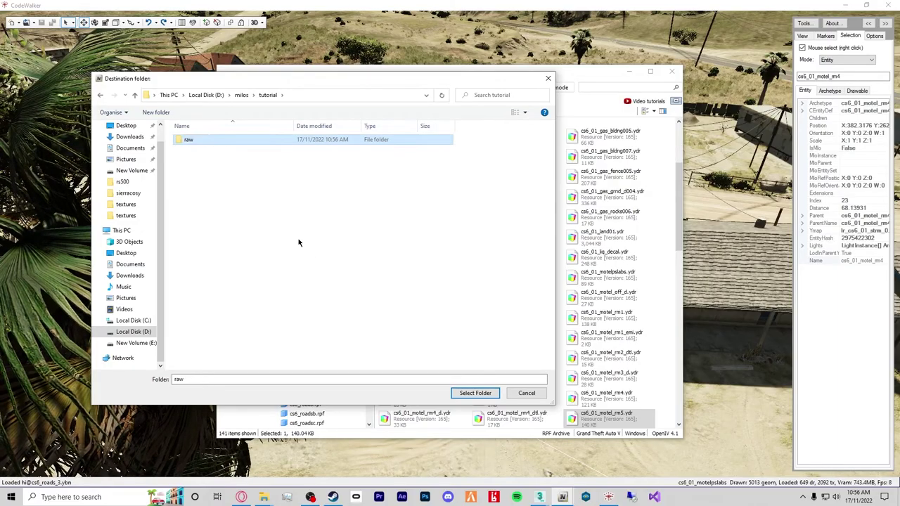
# Create a folder named exports beside the raw folder.
pyautogui.rightClick(298, 240)
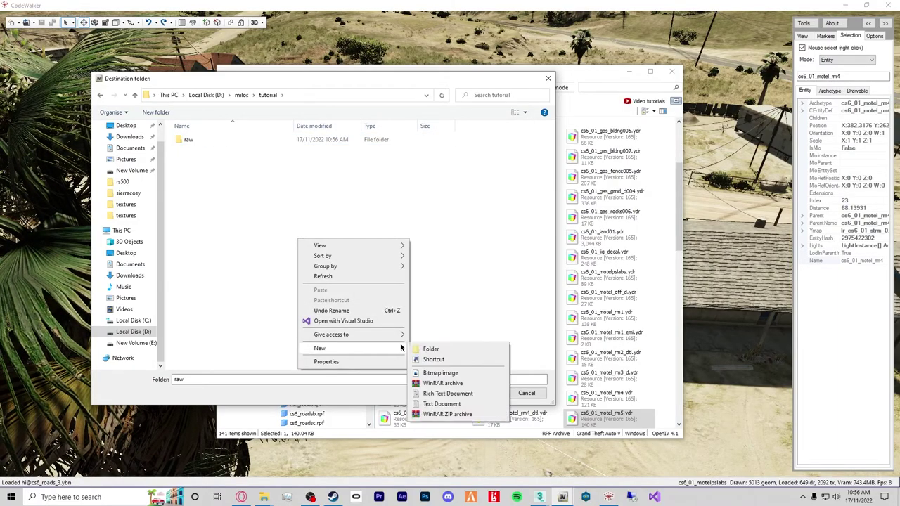
pyautogui.click(426, 349)
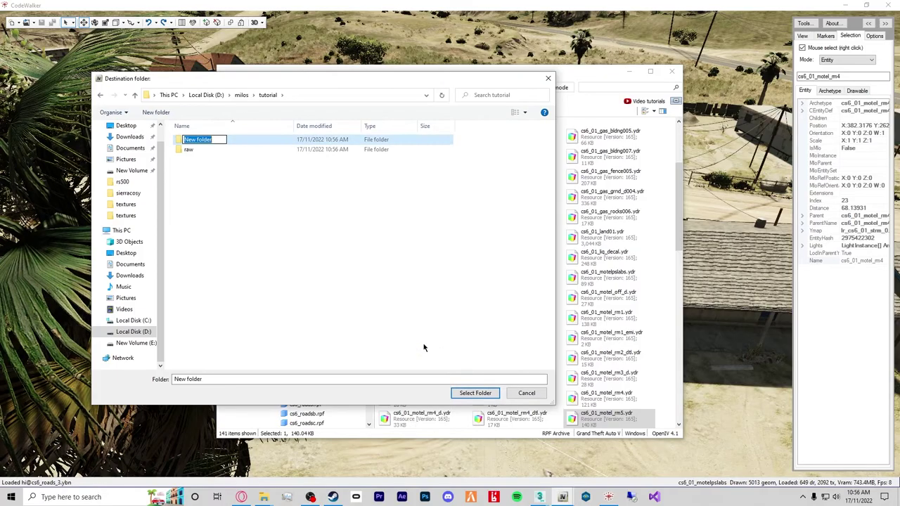
pyautogui.write('exports')
pyautogui.press('Return')
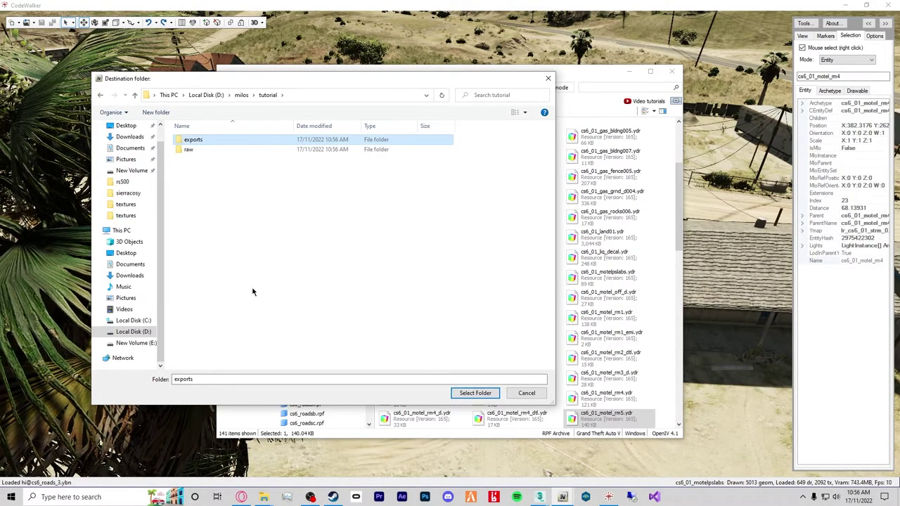
# Create a folder named textures inside the tutorial folder.
pyautogui.rightClick(304, 213)
pyautogui.moveTo(404, 322)
pyautogui.click(433, 322)
pyautogui.write('textur')
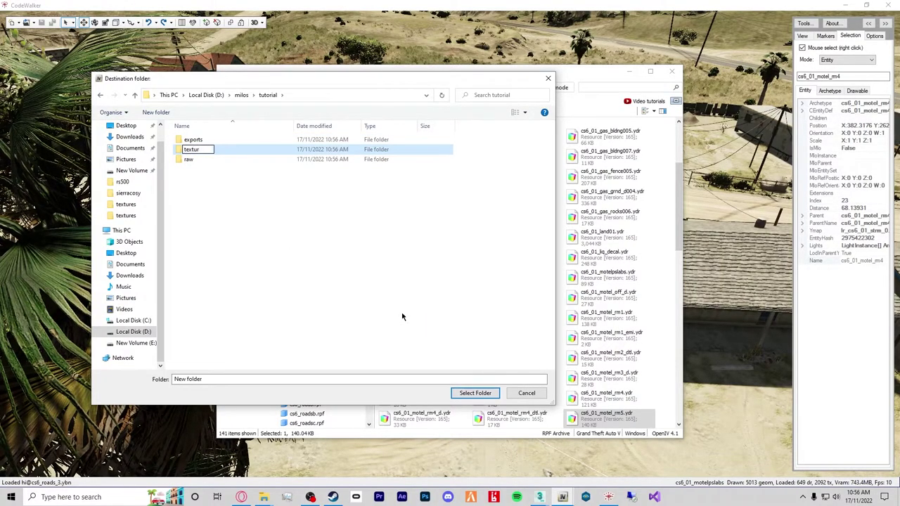
pyautogui.write('es')
pyautogui.press('Return')
pyautogui.rightClick(366, 303)
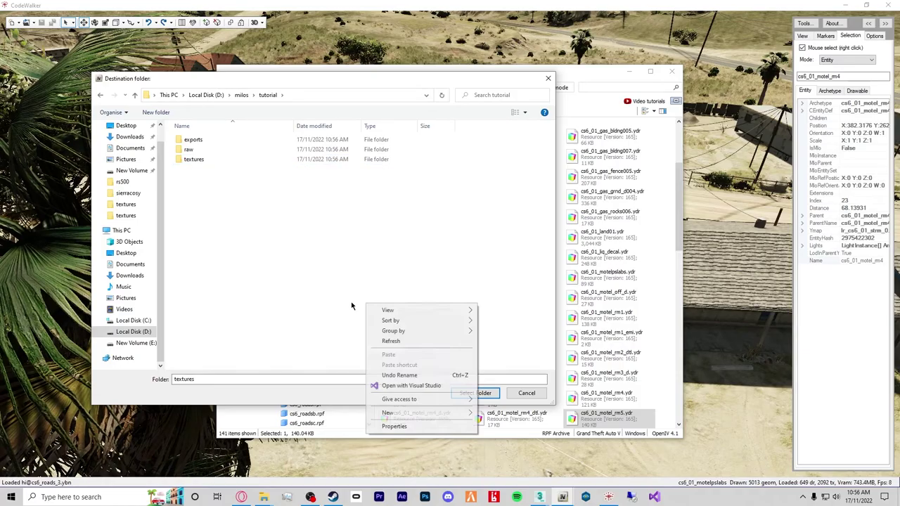
pyautogui.moveTo(452, 413)
pyautogui.click(492, 416)
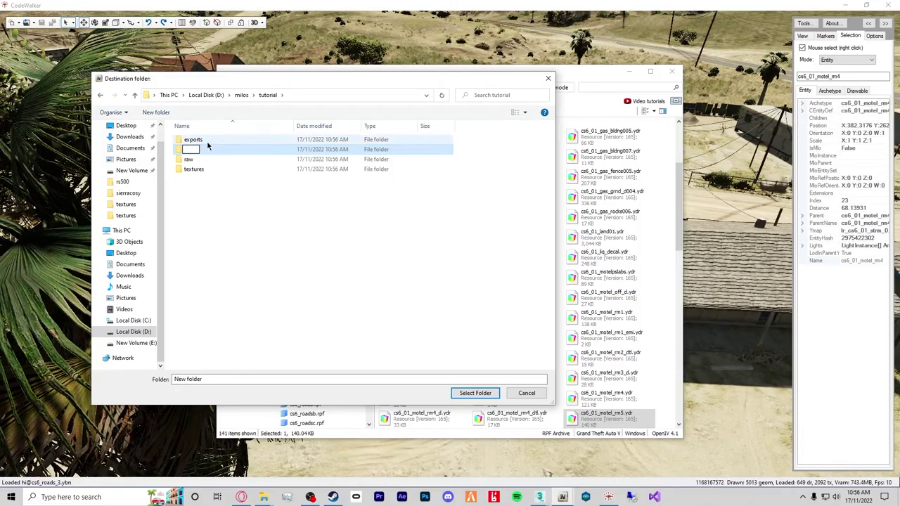
pyautogui.press('Delete')
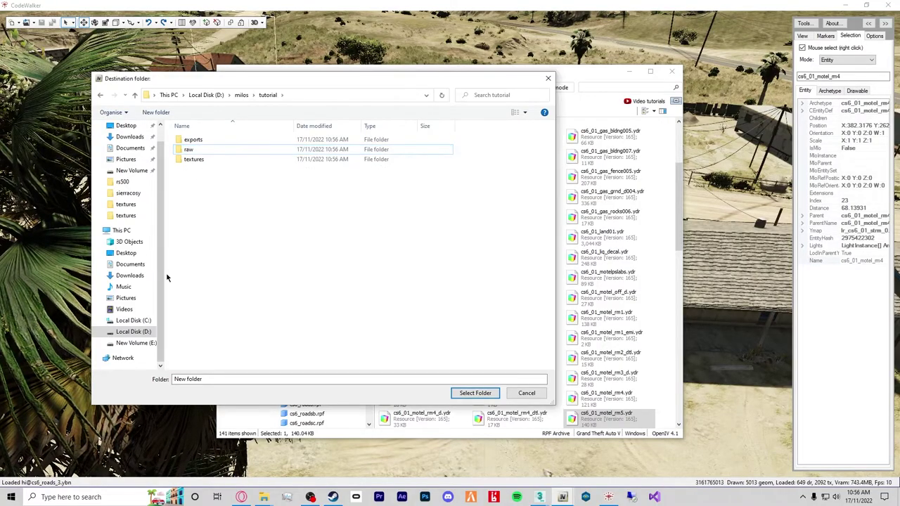
# Export the motel room model into the raw folder and minimize the file search window.
pyautogui.doubleClick(227, 149)
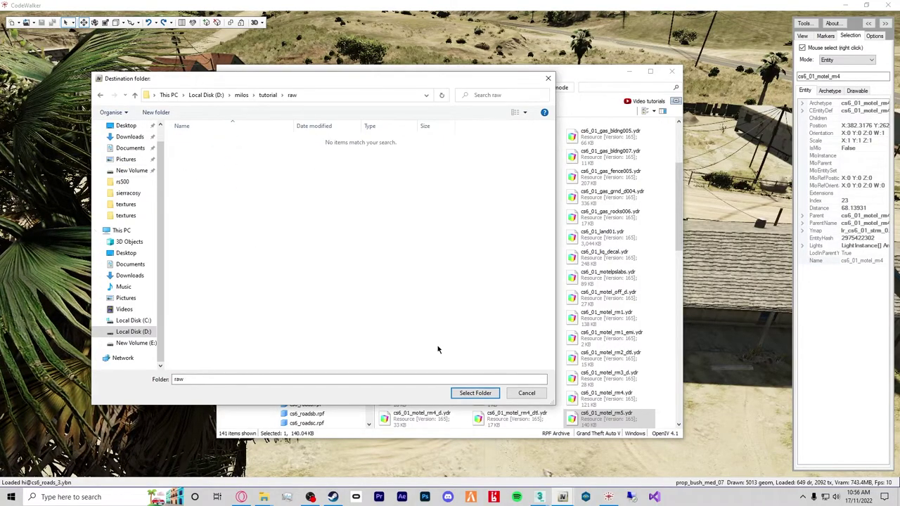
pyautogui.click(474, 395)
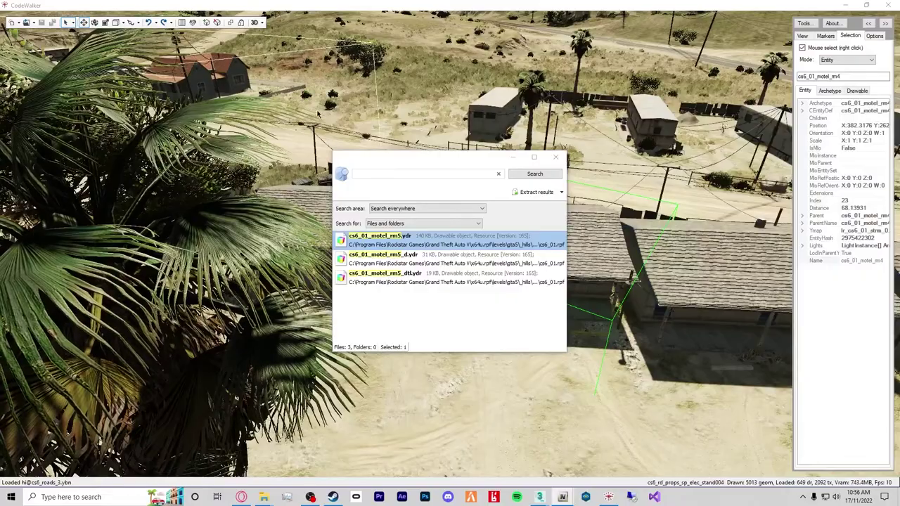
pyautogui.click(513, 157)
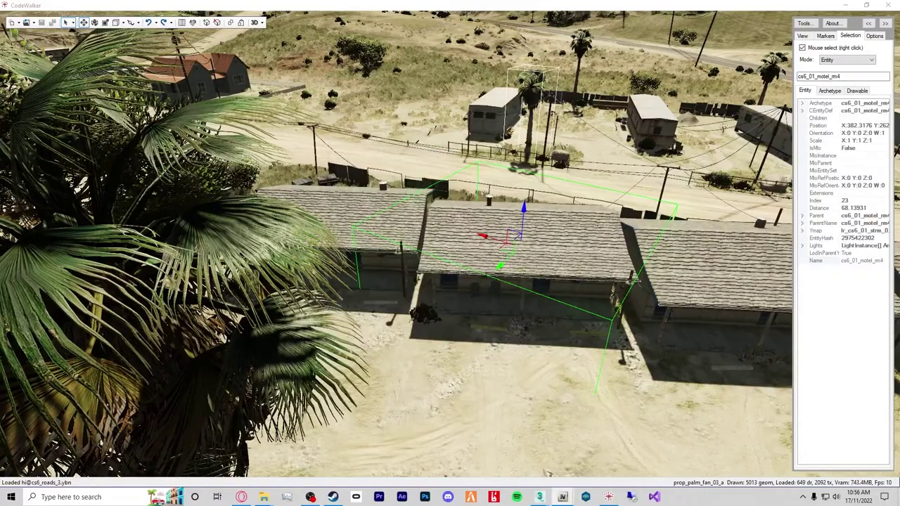
# Set CodeWalker's selection mode to Collision, select the motel room's collision geometry and copy its file name.
pyautogui.click(846, 60)
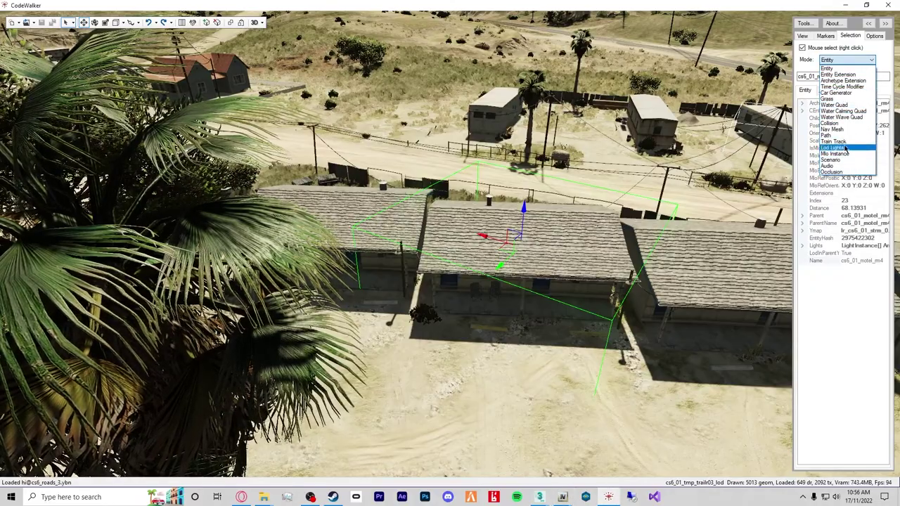
pyautogui.click(837, 123)
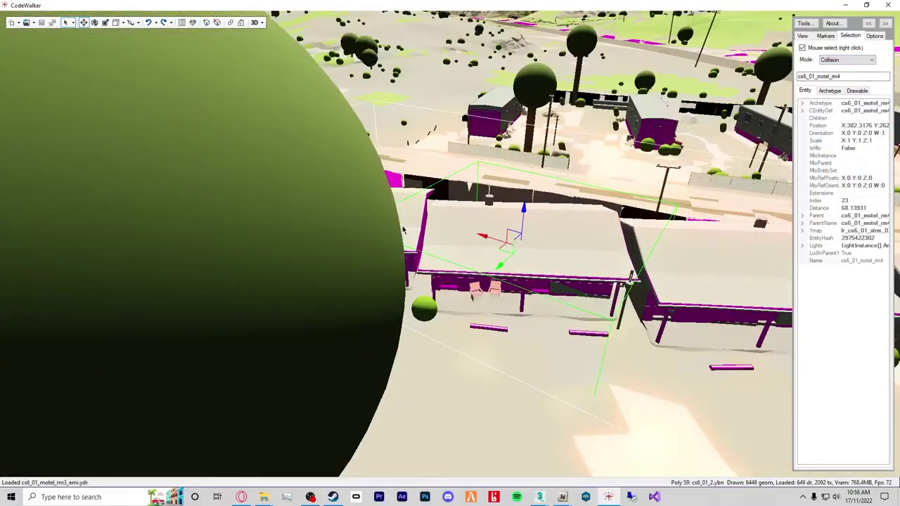
pyautogui.rightClick(692, 246)
pyautogui.moveTo(693, 246); pyautogui.dragTo(421, 218)
pyautogui.rightClick(411, 213)
pyautogui.rightClick(427, 211)
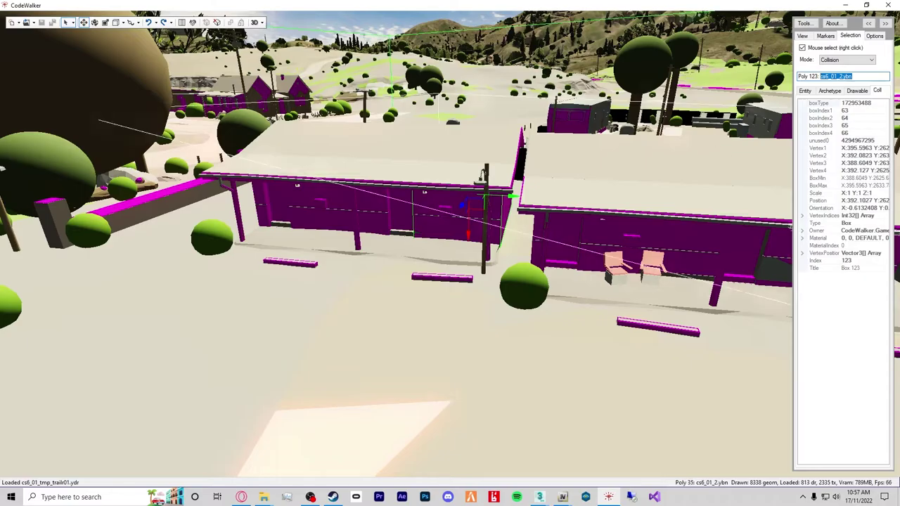
# Switch to OpenIV, filter cs6_01.rpf for cs6_01_2.ybn and preview that file in the collision viewer.
pyautogui.hotkey('alt', 'Tab')
pyautogui.write('cs6_01_2.ybn')
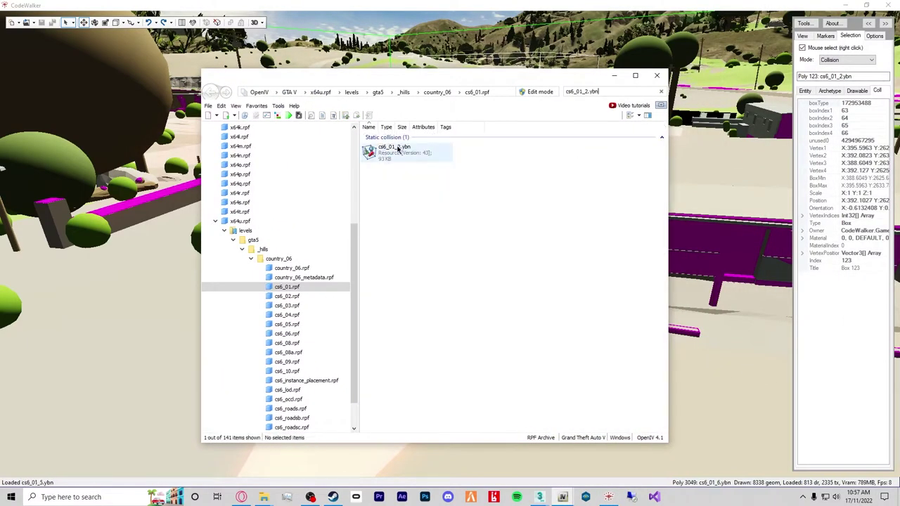
pyautogui.rightClick(397, 148)
pyautogui.click(420, 151)
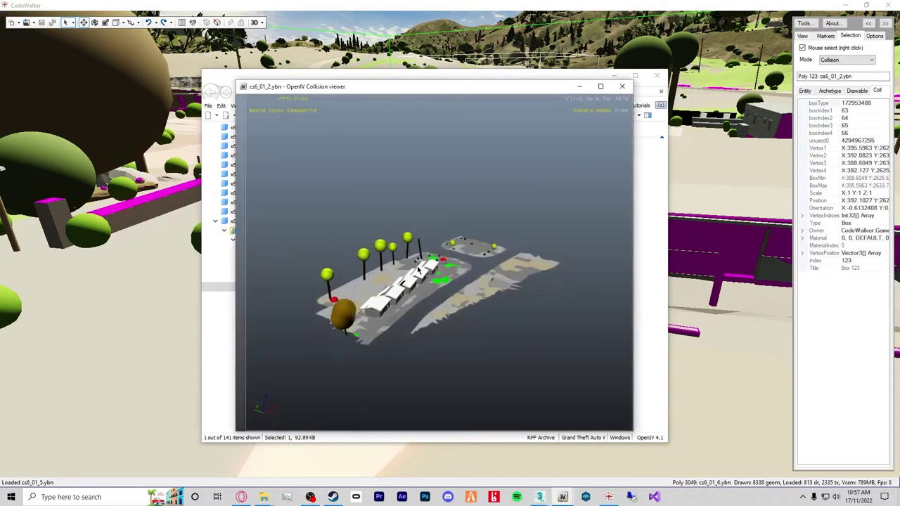
pyautogui.click(629, 86)
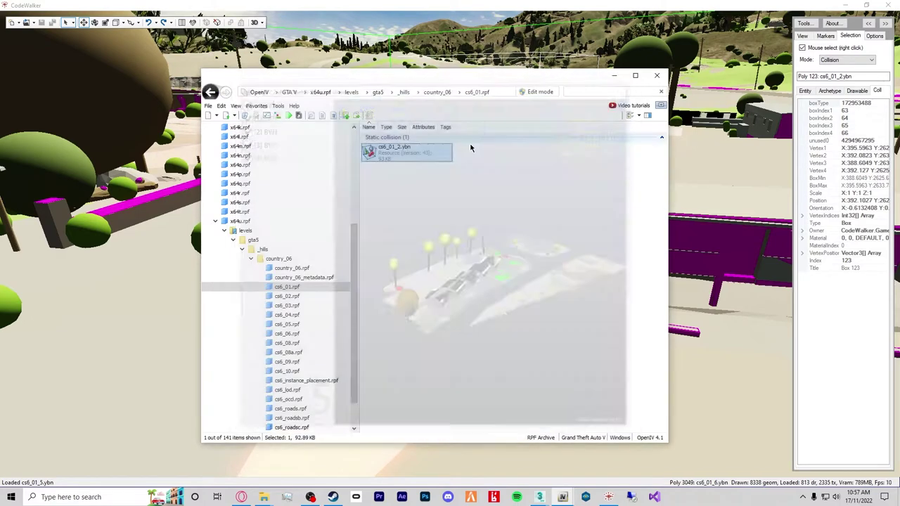
pyautogui.rightClick(403, 150)
pyautogui.click(481, 194)
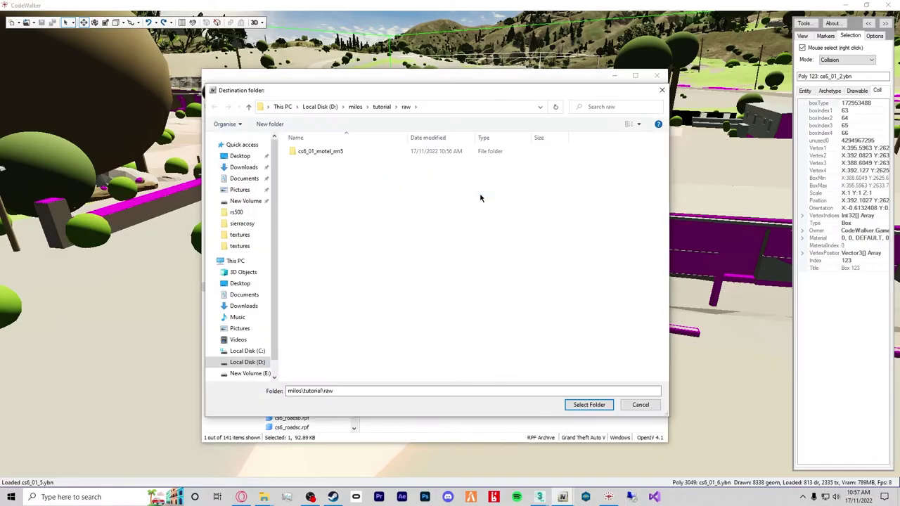
pyautogui.click(663, 86)
pyautogui.rightClick(406, 164)
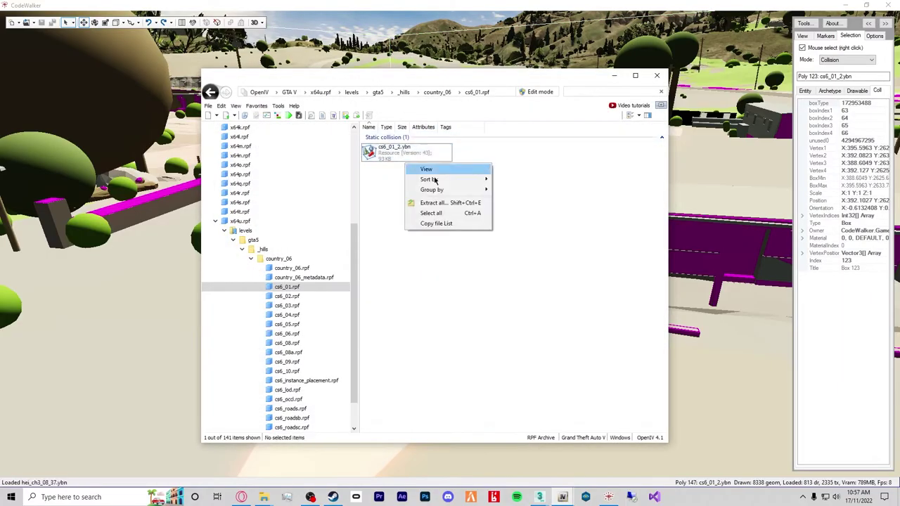
# Export cs6_01_2.ybn to openFormats (.obn) in the tutorial\raw folder.
pyautogui.rightClick(408, 148)
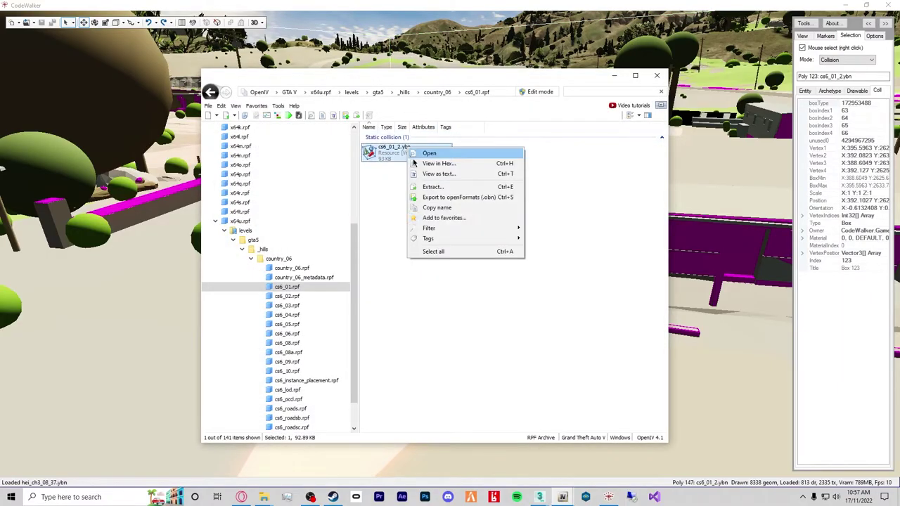
pyautogui.click(469, 197)
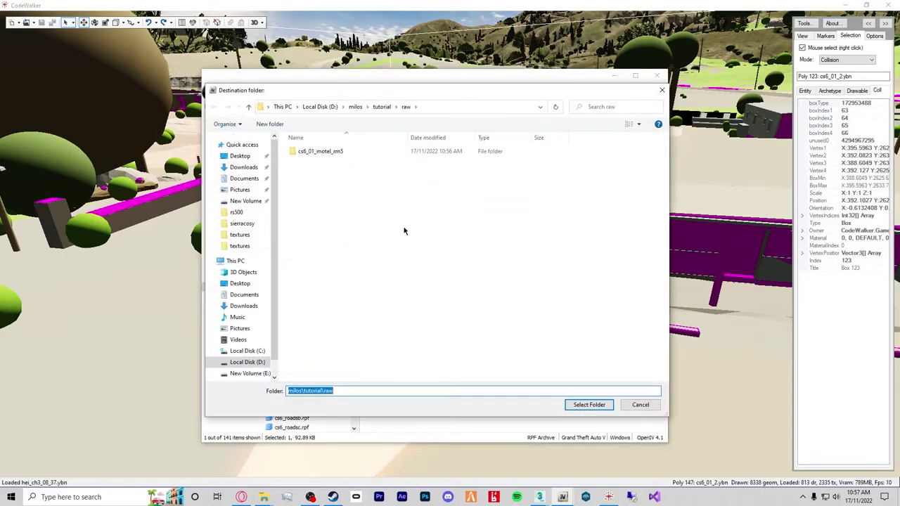
pyautogui.click(589, 405)
pyautogui.click(566, 93)
pyautogui.write('hi@')
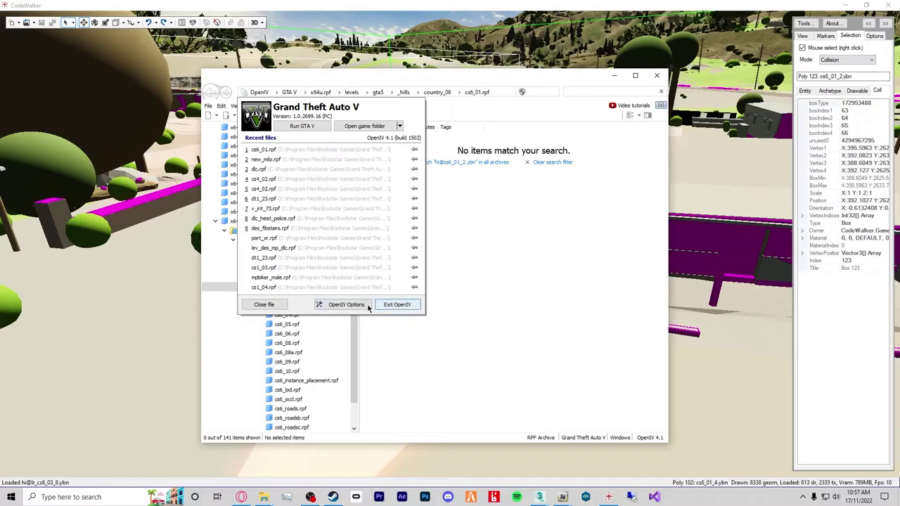
pyautogui.click(277, 307)
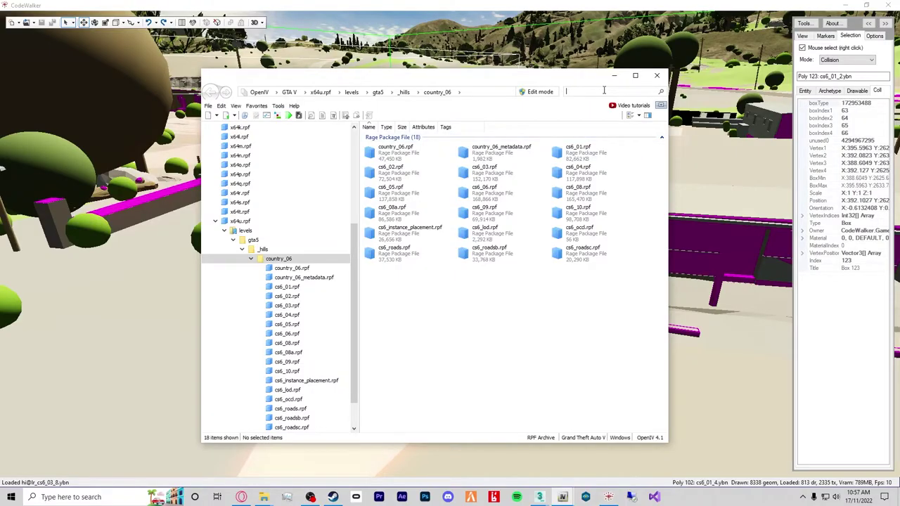
# Search everywhere in OpenIV for cs6_01_2.ybn and open its location inside cs6_01.rpf.
pyautogui.write('cs6_01_2.ybn')
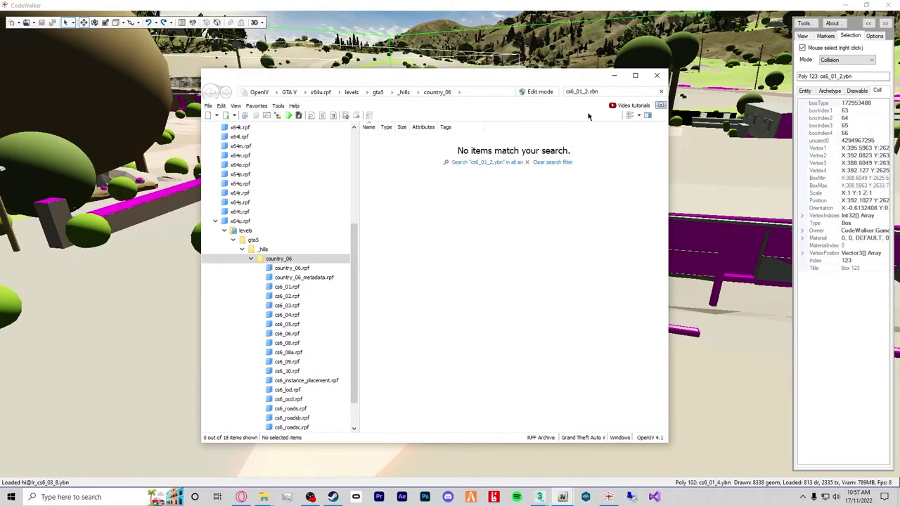
pyautogui.click(534, 162)
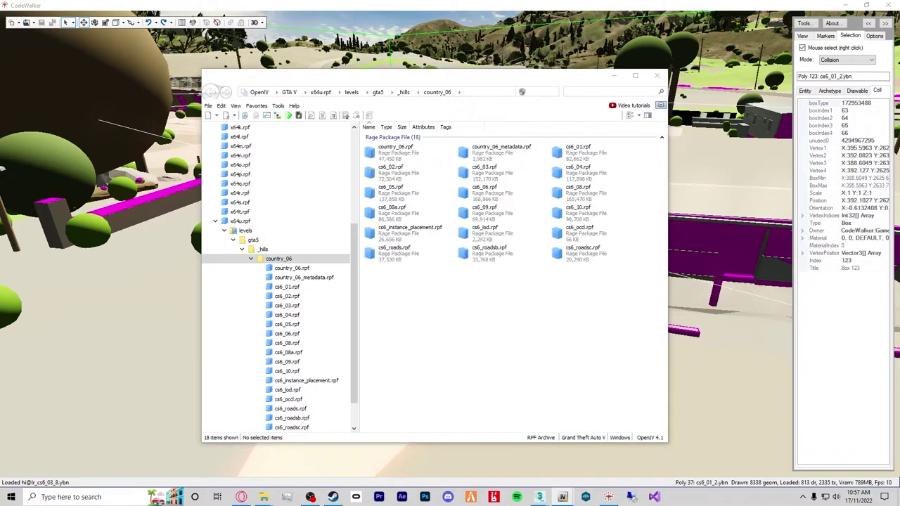
pyautogui.hotkey('ctrl', 'f')
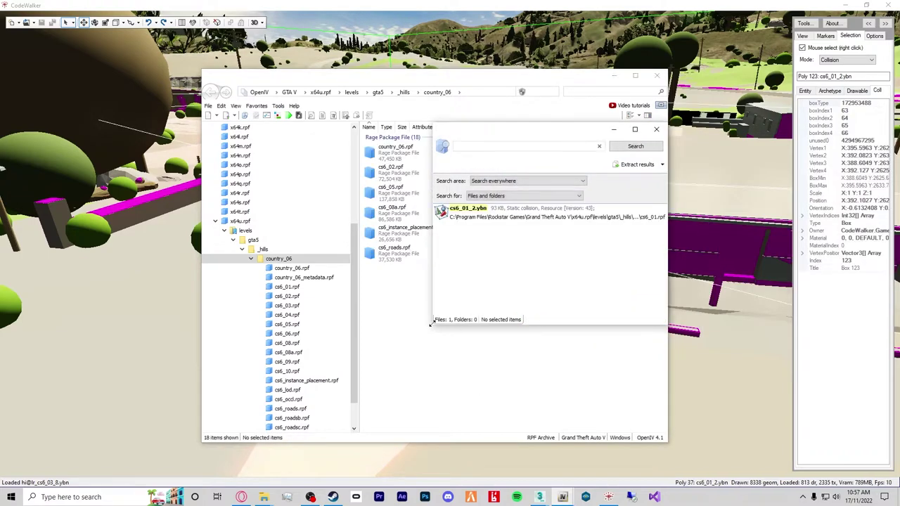
pyautogui.doubleClick(471, 268)
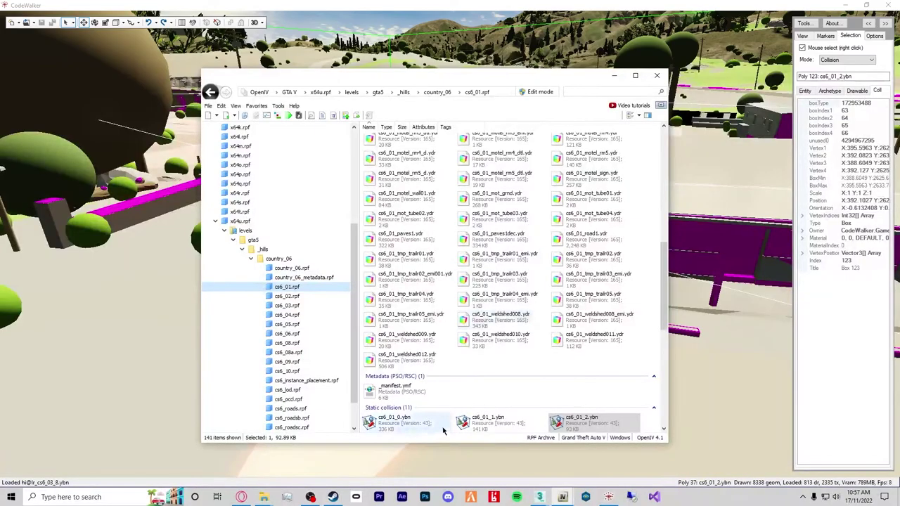
pyautogui.scroll(-3, 379, 339)
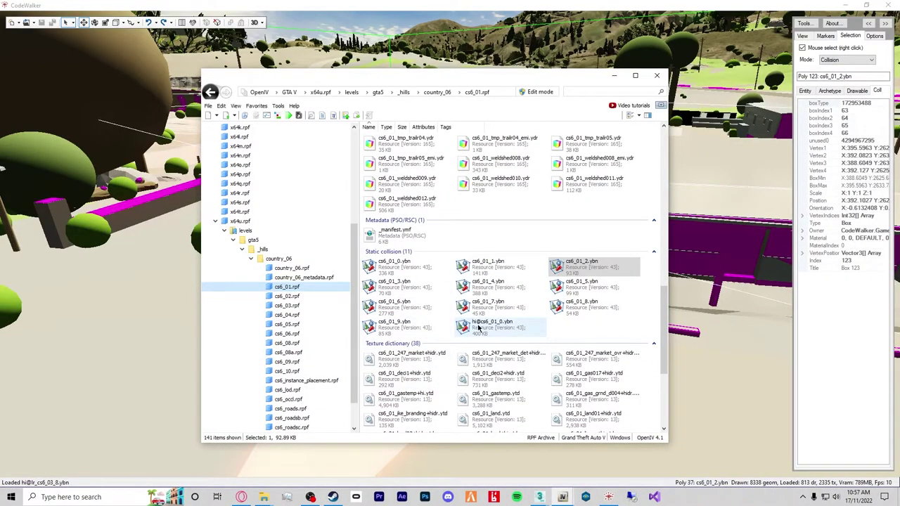
pyautogui.click(481, 328)
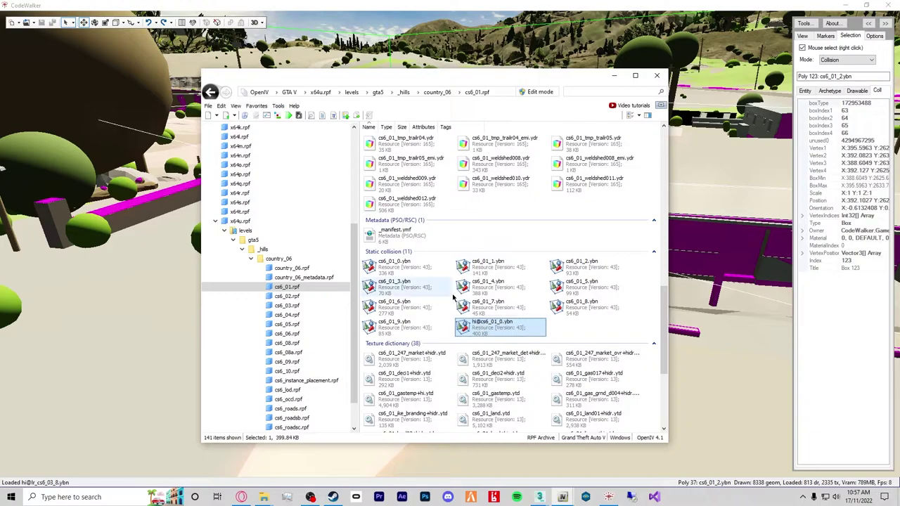
pyautogui.doubleClick(485, 331)
pyautogui.scroll(5, 324, 266)
pyautogui.moveTo(357, 270); pyautogui.dragTo(617, 223)
pyautogui.scroll(10, 617, 223)
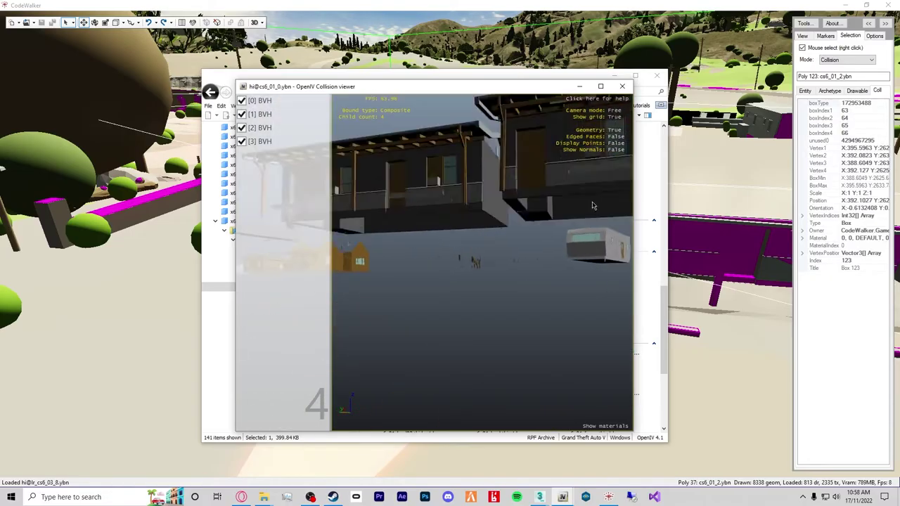
pyautogui.scroll(-6, 615, 247)
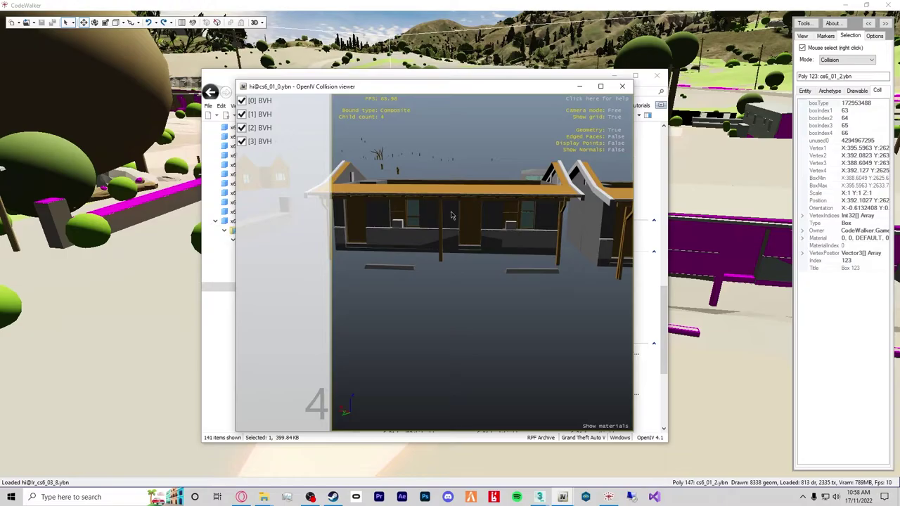
pyautogui.click(621, 86)
pyautogui.rightClick(488, 334)
pyautogui.click(548, 384)
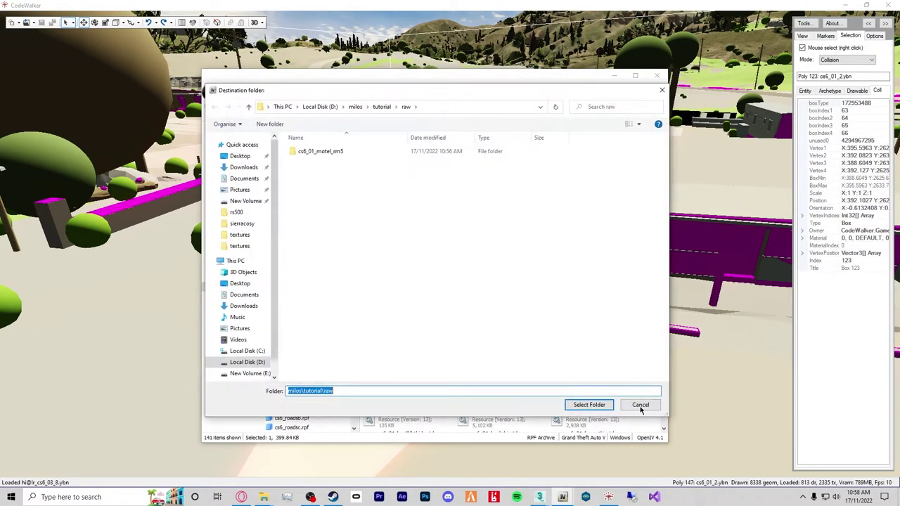
pyautogui.click(587, 403)
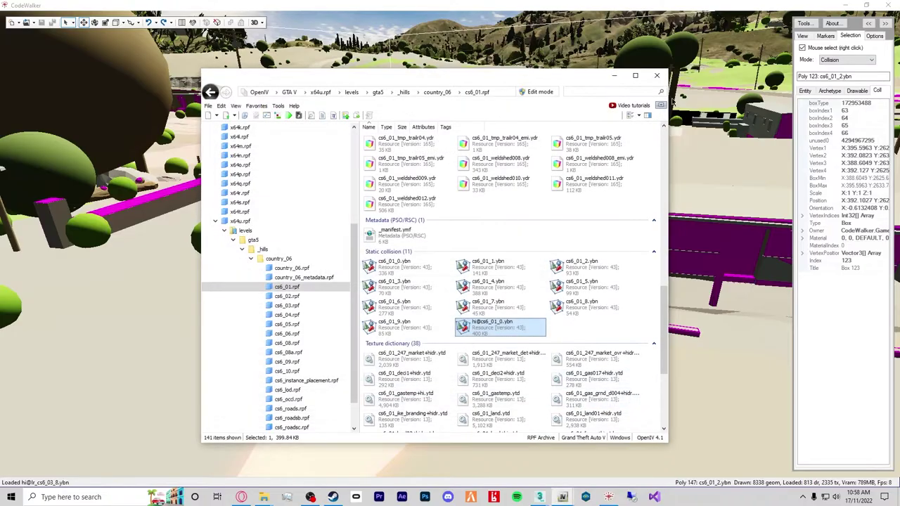
pyautogui.click(613, 76)
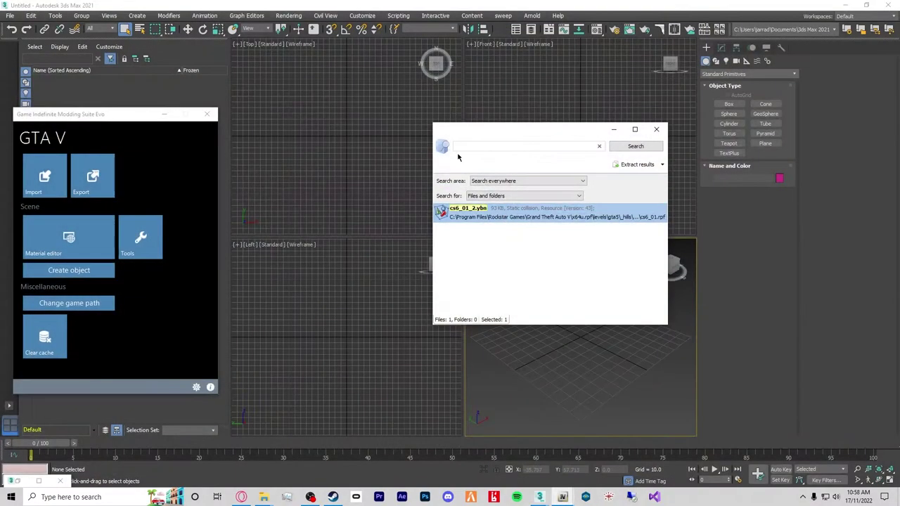
pyautogui.click(660, 133)
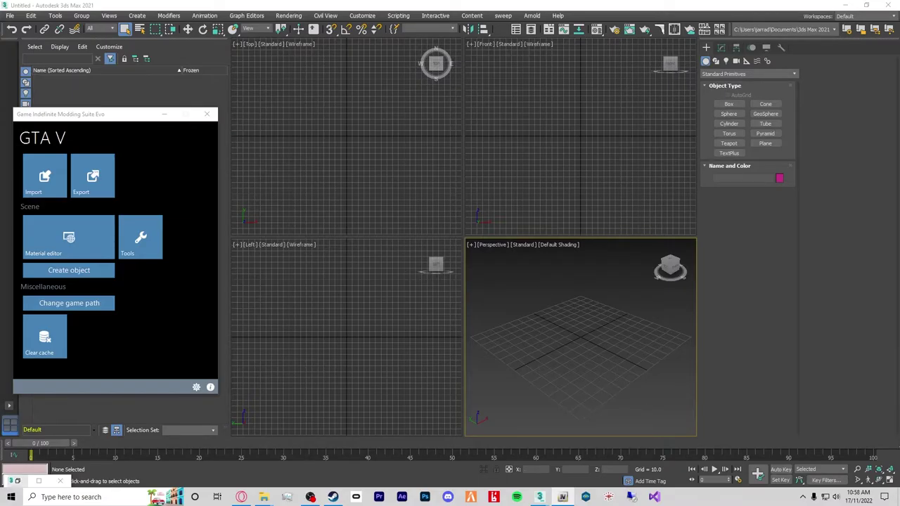
# Import the exported cs6_01_2, cs6_01_motel_rm5 and hi@cs6_01_0 files into 3ds Max with Game Indefinite Modding Suite Evo.
pyautogui.moveTo(124, 114); pyautogui.dragTo(302, 97)
pyautogui.click(223, 159)
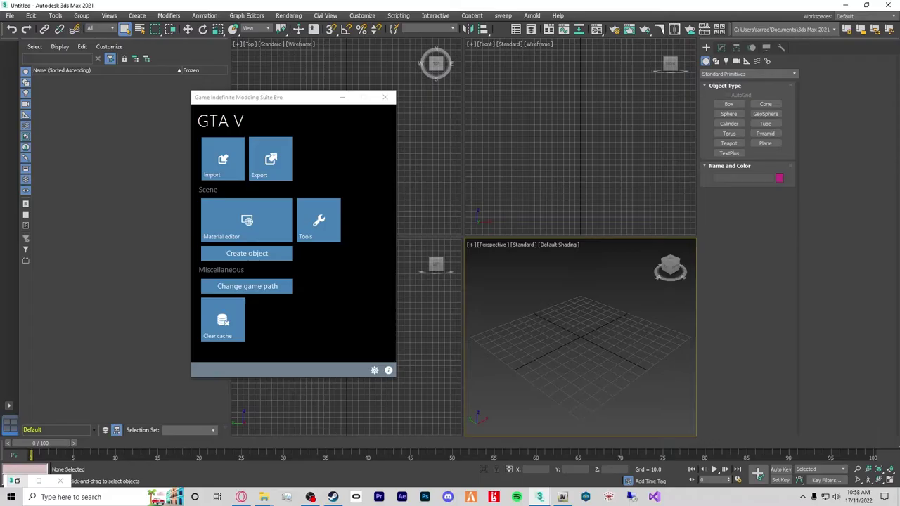
pyautogui.doubleClick(257, 197)
pyautogui.moveTo(307, 247); pyautogui.dragTo(263, 187)
pyautogui.click(526, 357)
pyautogui.click(513, 356)
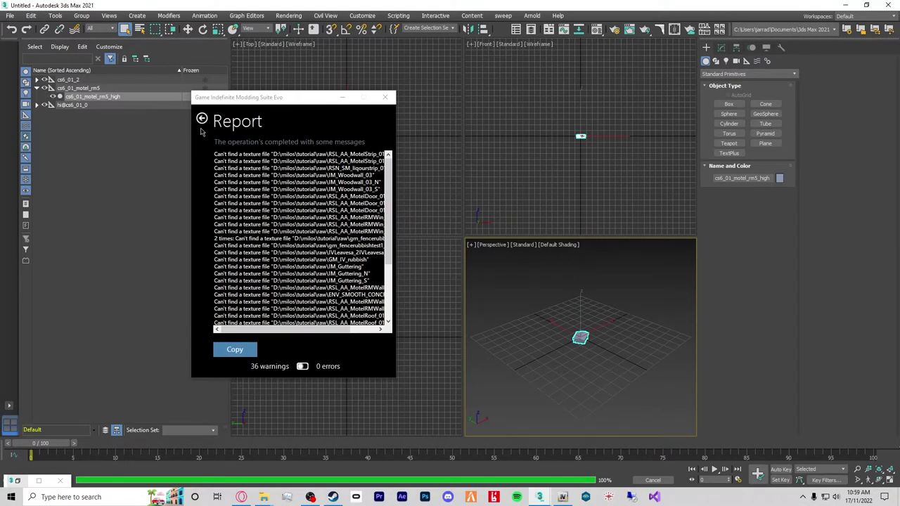
# Review the import report's missing-texture messages, return to the modding suite's main page and minimize its window.
pyautogui.moveTo(333, 328)
pyautogui.mouseDown()
pyautogui.moveTo(367, 332)
pyautogui.moveTo(332, 332)
pyautogui.mouseUp()
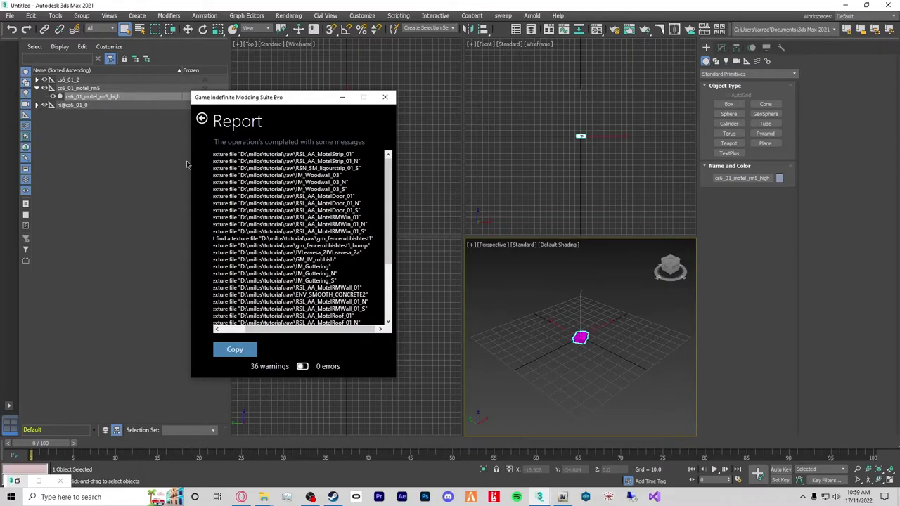
pyautogui.click(200, 126)
pyautogui.moveTo(316, 99); pyautogui.dragTo(247, 110)
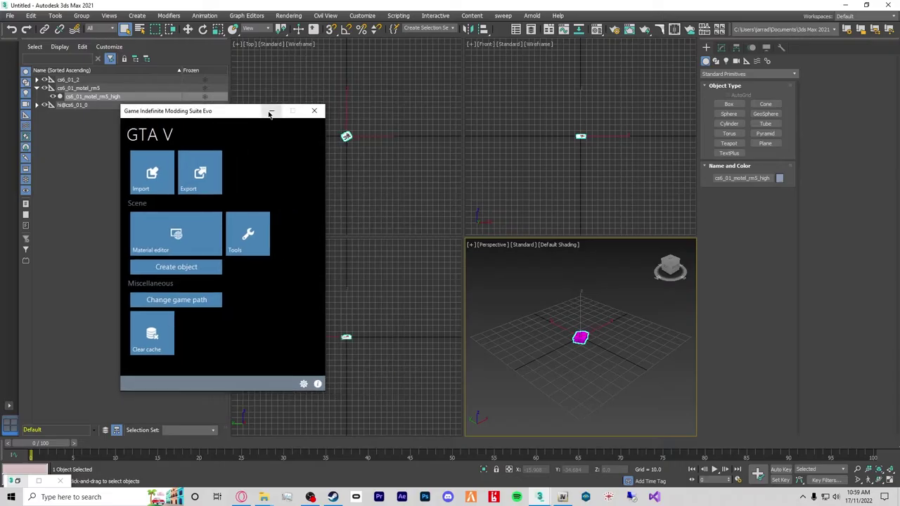
pyautogui.click(270, 111)
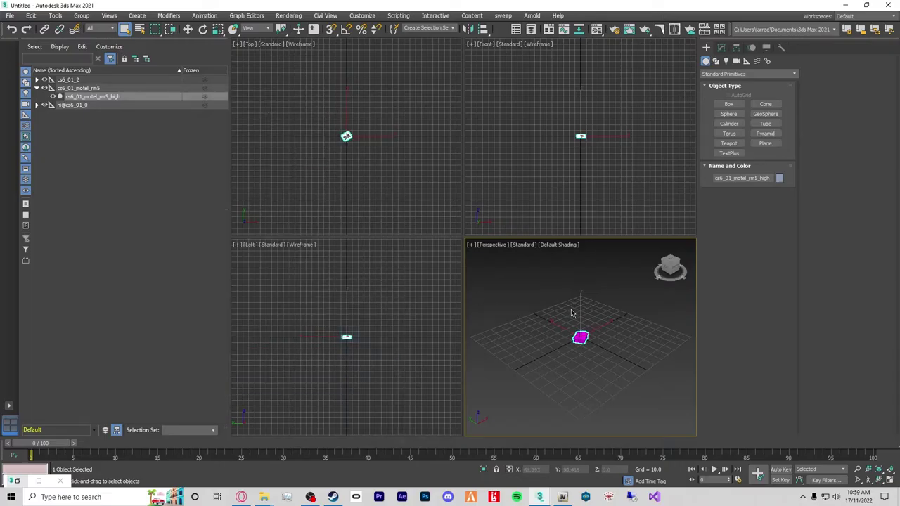
# Maximize the Perspective viewport and narrow the Scene Explorer to enlarge the working area.
pyautogui.hotkey('alt', 'w')
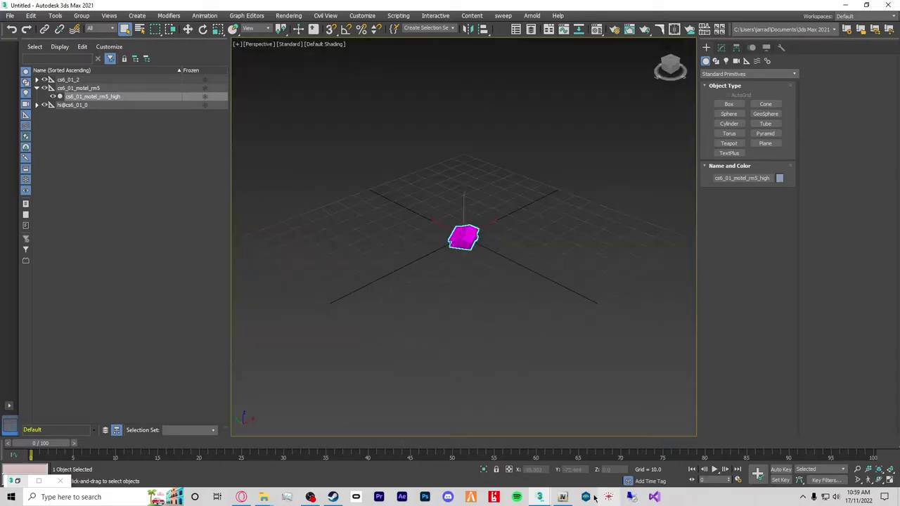
pyautogui.moveTo(549, 501)
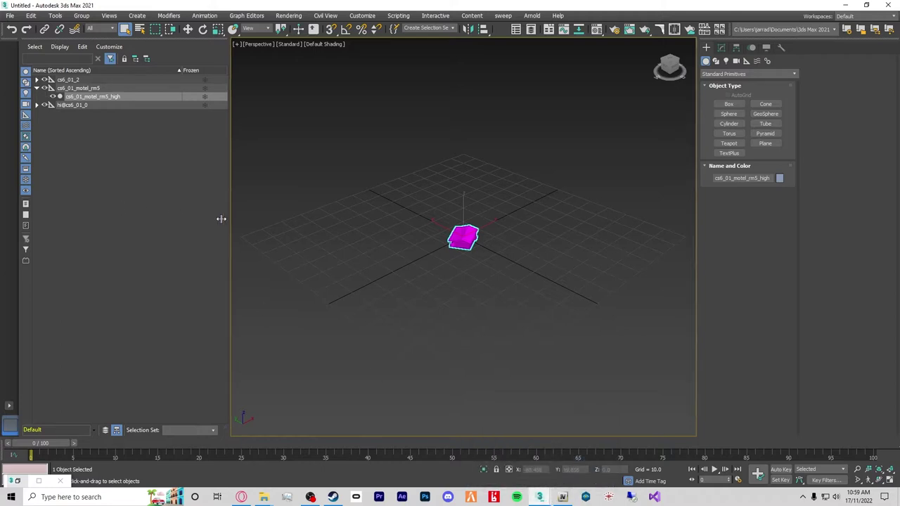
pyautogui.moveTo(228, 219); pyautogui.dragTo(153, 223)
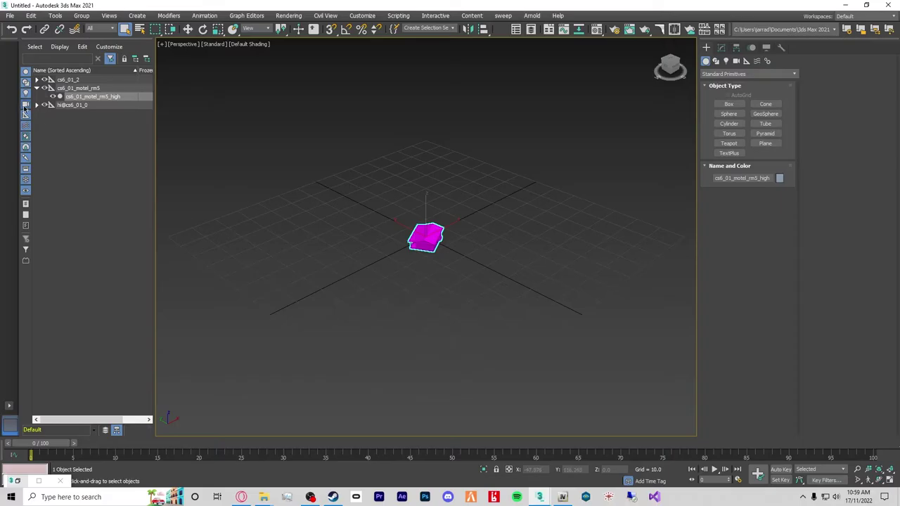
# Hide the hi@cs6_01_0 collision group with its children 0x1 to 0x4 and collapse it in the Scene Explorer.
pyautogui.click(36, 105)
pyautogui.click(74, 145)
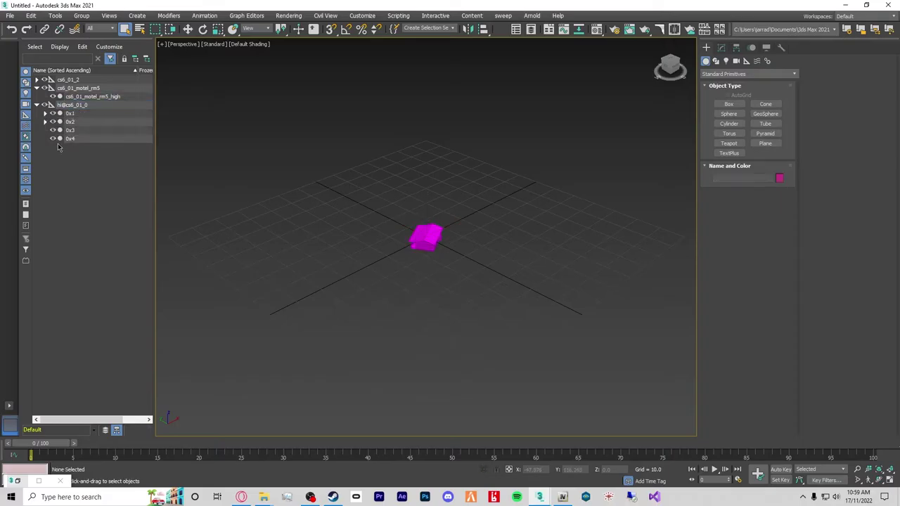
pyautogui.click(70, 139)
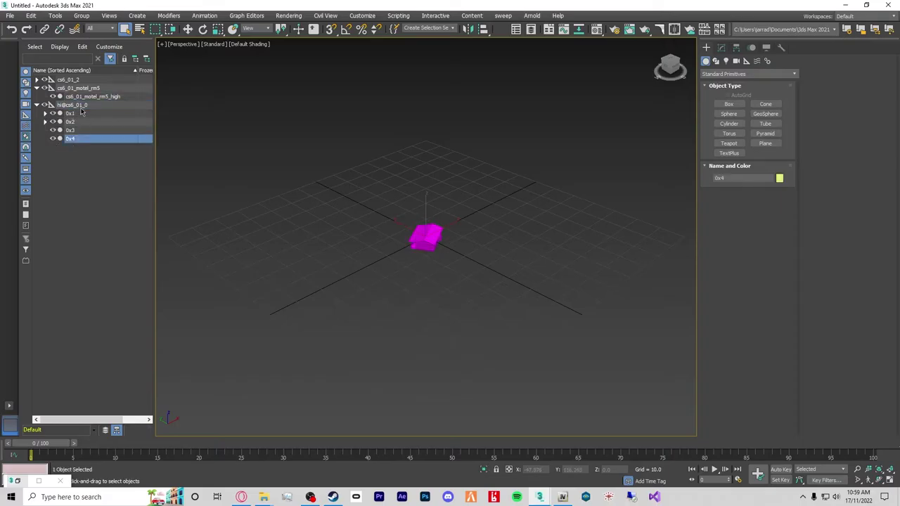
pyautogui.click(52, 139)
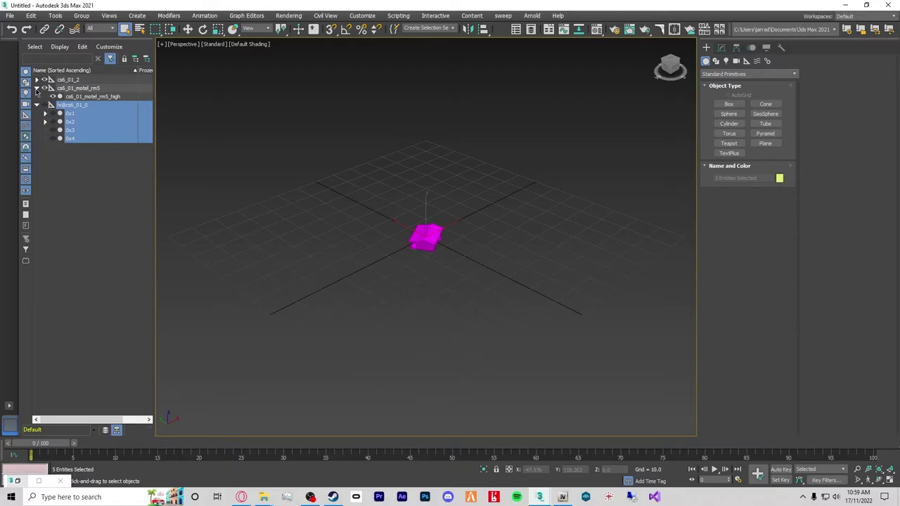
pyautogui.click(38, 104)
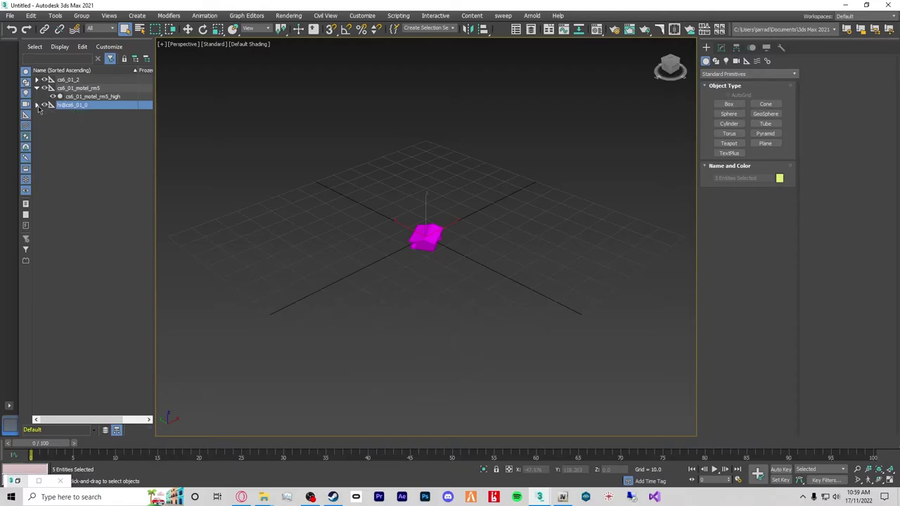
pyautogui.click(37, 105)
pyautogui.click(37, 105)
# Hide the cs6_01_2 collision group with its children 0x1 to 0x5 and collapse it in the Scene Explorer.
pyautogui.click(37, 79)
pyautogui.click(68, 79)
pyautogui.keyDown('shift'); pyautogui.click(71, 122); pyautogui.keyUp('shift')
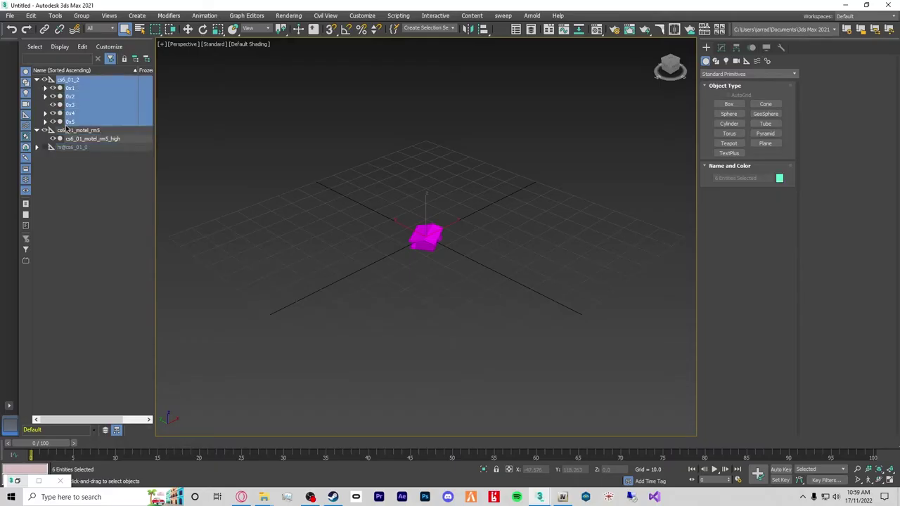
pyautogui.click(52, 122)
pyautogui.click(37, 80)
# Select the cs6_01_motel_rm5_high mesh and bring the motel's front wall with its door and window into close view.
pyautogui.scroll(-5, 430, 239)
pyautogui.scroll(-3, 432, 240)
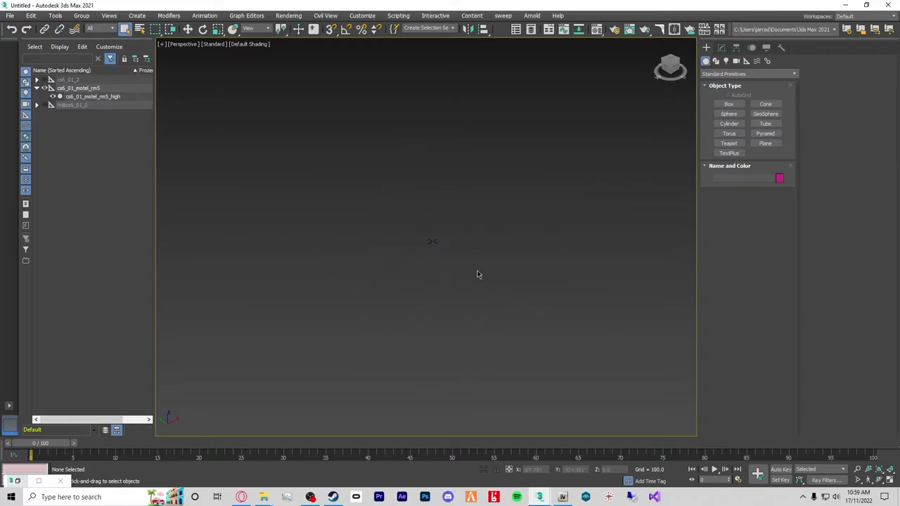
pyautogui.scroll(10, 433, 240)
pyautogui.click(429, 285)
pyautogui.scroll(-3, 421, 298)
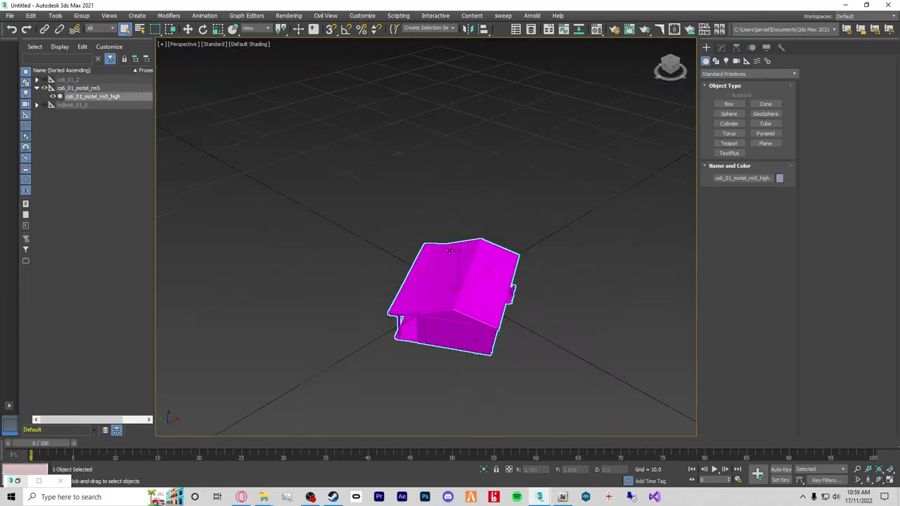
pyautogui.keyDown('alt'); pyautogui.moveTo(422, 297); pyautogui.dragTo(422, 253, button='middle'); pyautogui.keyUp('alt')
pyautogui.keyDown('alt'); pyautogui.moveTo(430, 329); pyautogui.dragTo(497, 341, button='middle'); pyautogui.keyUp('alt')
pyautogui.scroll(6, 422, 326)
pyautogui.scroll(-4, 413, 326)
pyautogui.scroll(5, 412, 319)
pyautogui.keyDown('alt'); pyautogui.moveTo(412, 319); pyautogui.dragTo(436, 352, button='middle'); pyautogui.keyUp('alt')
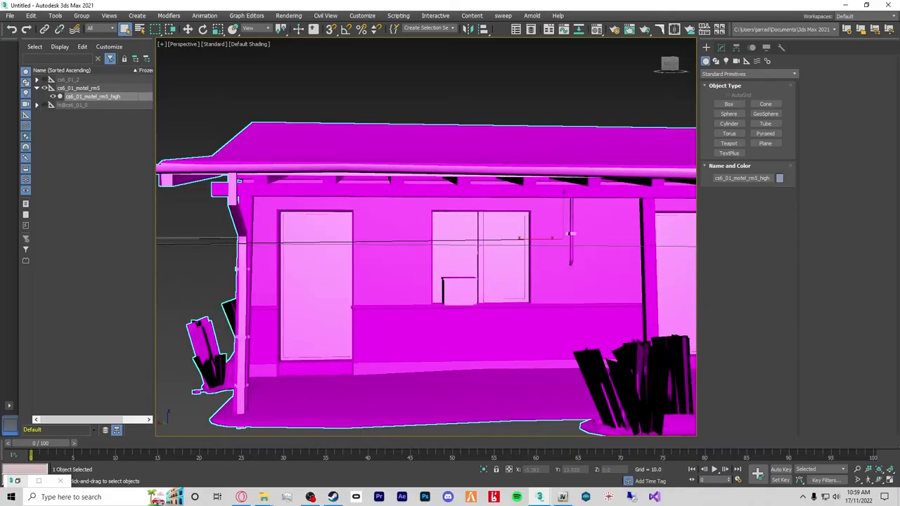
# Delete the first front door's panel from the motel's Editable Mesh at Element level.
pyautogui.click(722, 49)
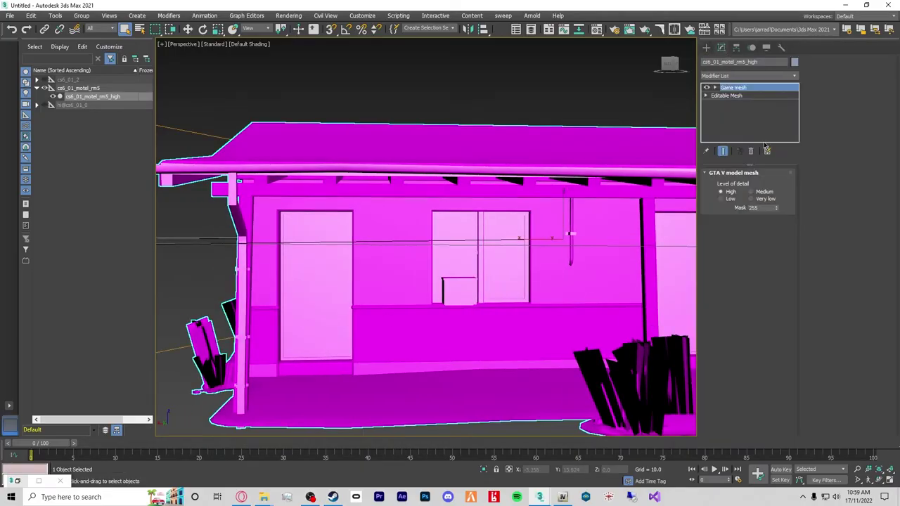
pyautogui.click(724, 96)
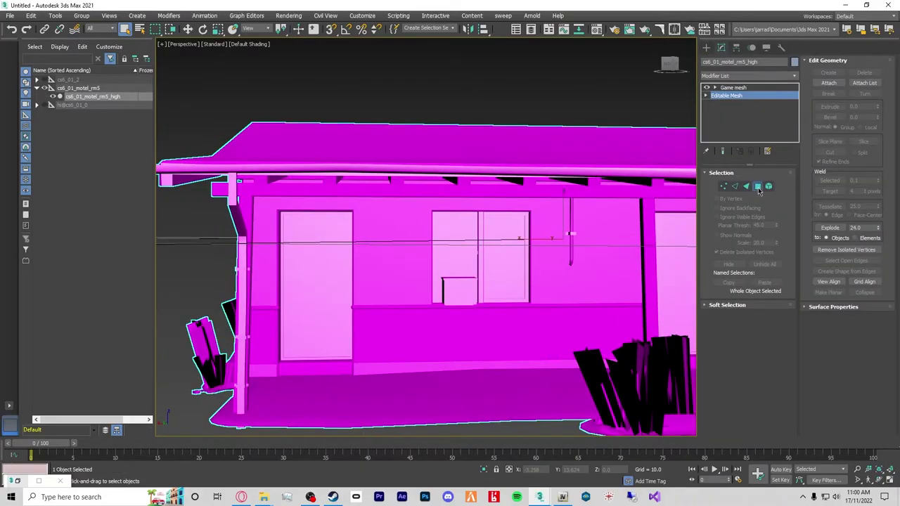
pyautogui.click(758, 187)
pyautogui.press('5')
pyautogui.click(345, 268)
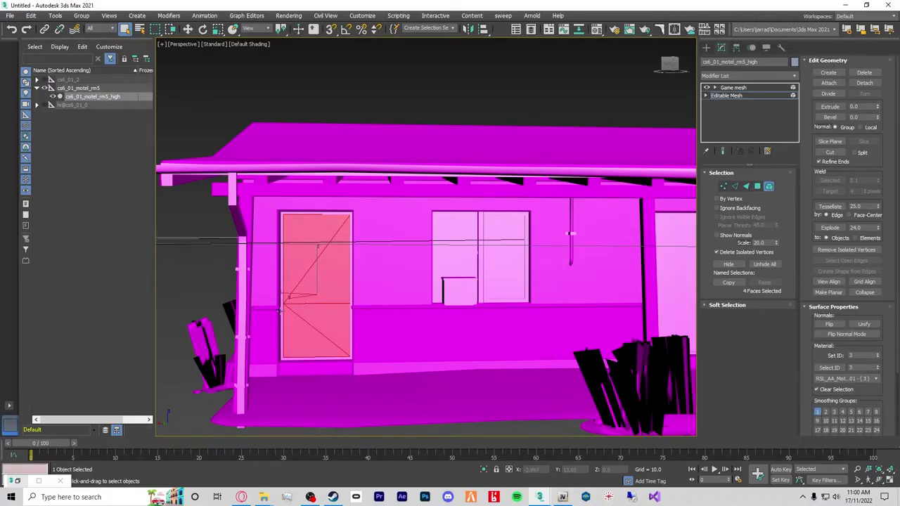
pyautogui.press('Delete')
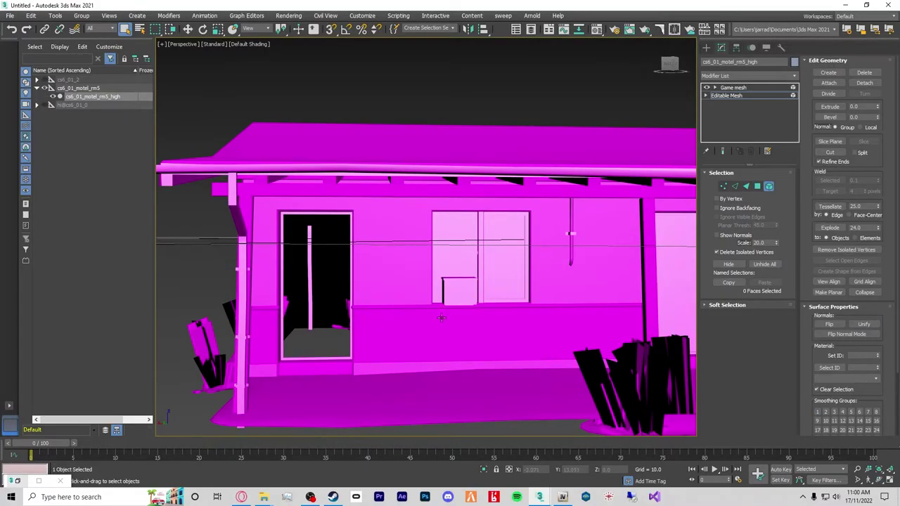
# Select the second front door's panel as an element and view the motel's facade from several angles.
pyautogui.moveTo(440, 311); pyautogui.dragTo(261, 317, button='middle')
pyautogui.click(461, 254)
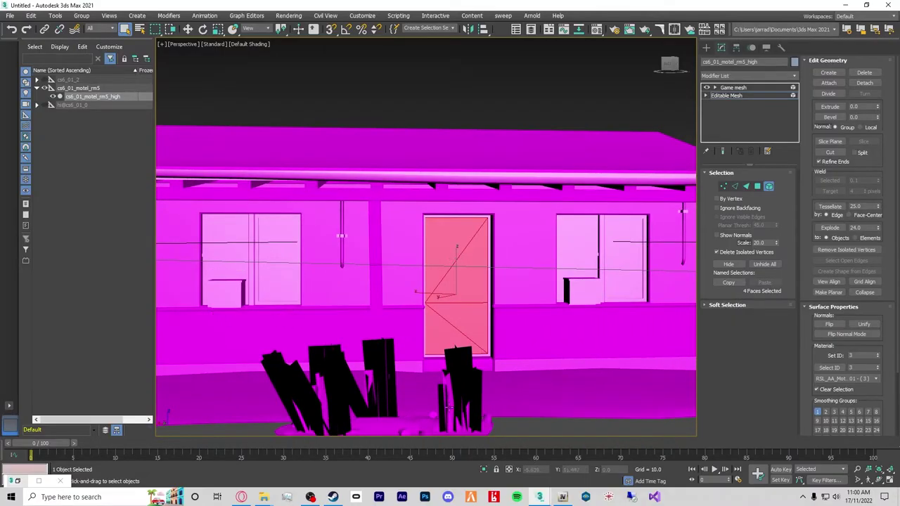
pyautogui.scroll(-2, 482, 263)
pyautogui.keyDown('alt'); pyautogui.moveTo(571, 300); pyautogui.dragTo(377, 257, button='middle'); pyautogui.keyUp('alt')
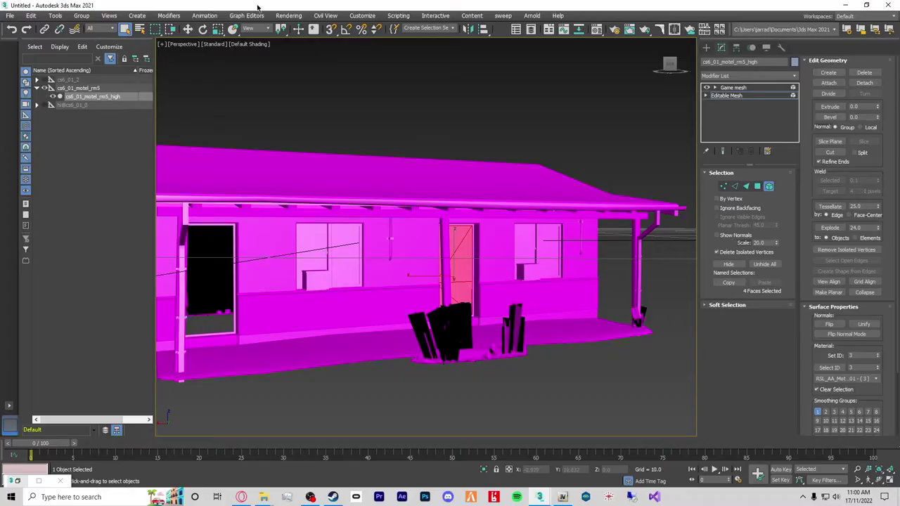
pyautogui.keyDown('alt'); pyautogui.moveTo(508, 323); pyautogui.dragTo(337, 232, button='middle'); pyautogui.keyUp('alt')
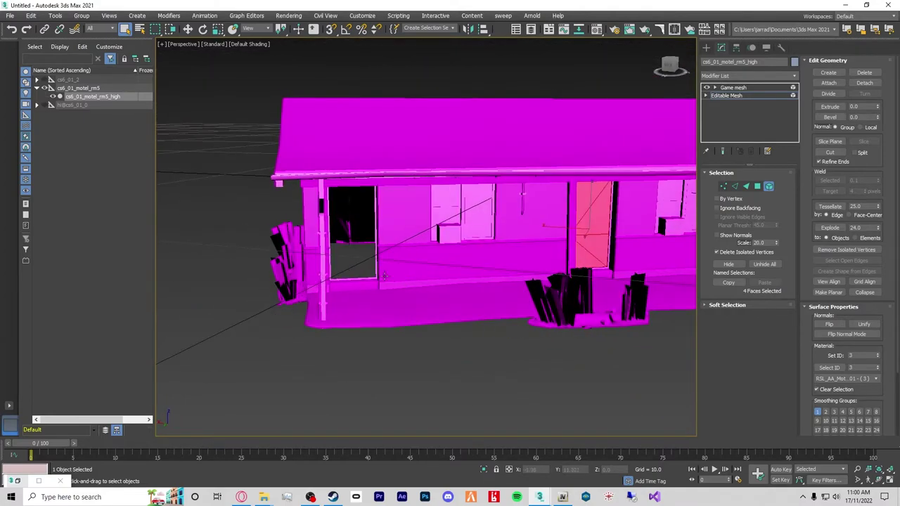
# Leave Element level on the motel mesh, activate Rotate, turn on angle snap and check its angle setting.
pyautogui.scroll(4, 341, 227)
pyautogui.scroll(-8, 345, 227)
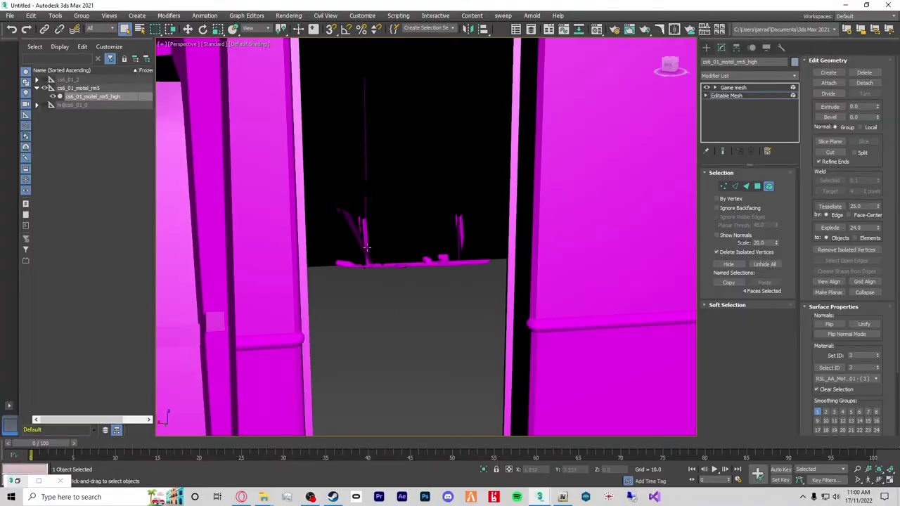
pyautogui.keyDown('alt'); pyautogui.moveTo(374, 306); pyautogui.dragTo(439, 278, button='middle'); pyautogui.keyUp('alt')
pyautogui.scroll(-3, 450, 277)
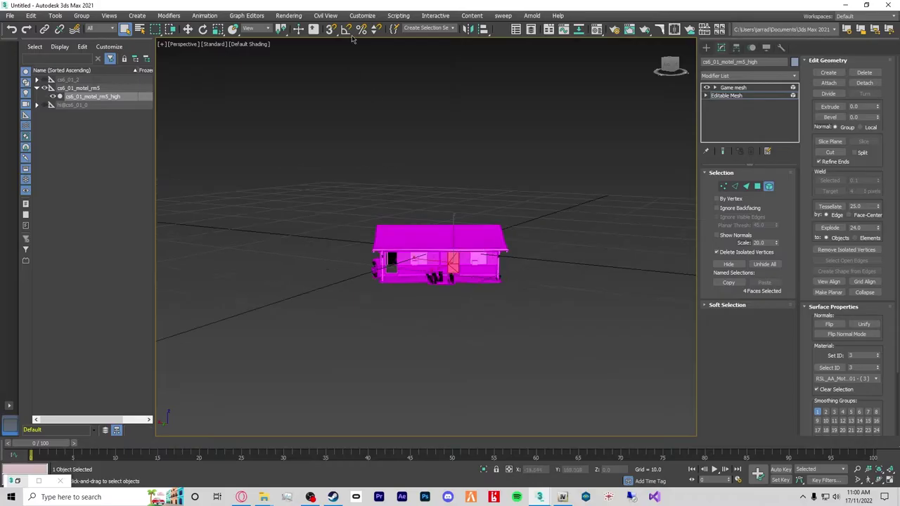
pyautogui.click(769, 187)
pyautogui.press('e')
pyautogui.keyDown('alt'); pyautogui.moveTo(515, 215); pyautogui.dragTo(456, 164, button='middle'); pyautogui.keyUp('alt')
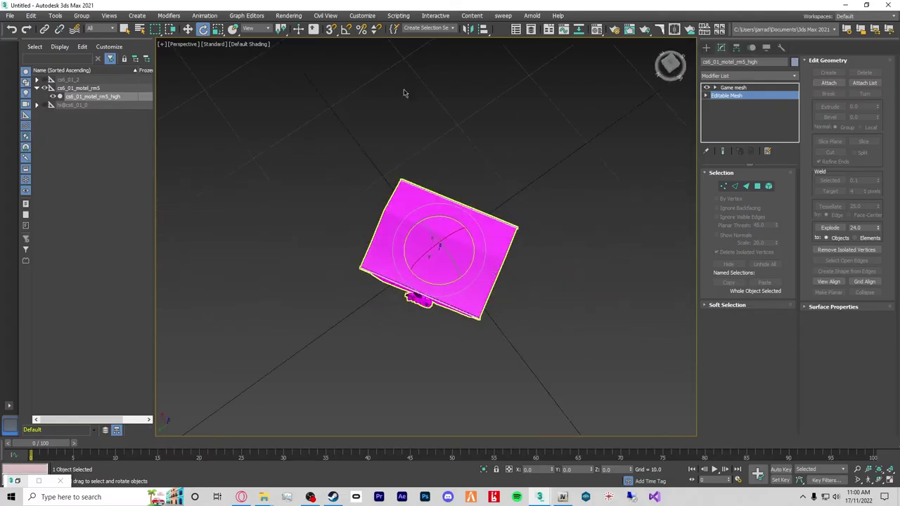
pyautogui.click(345, 31)
pyautogui.rightClick(350, 29)
pyautogui.press('Escape')
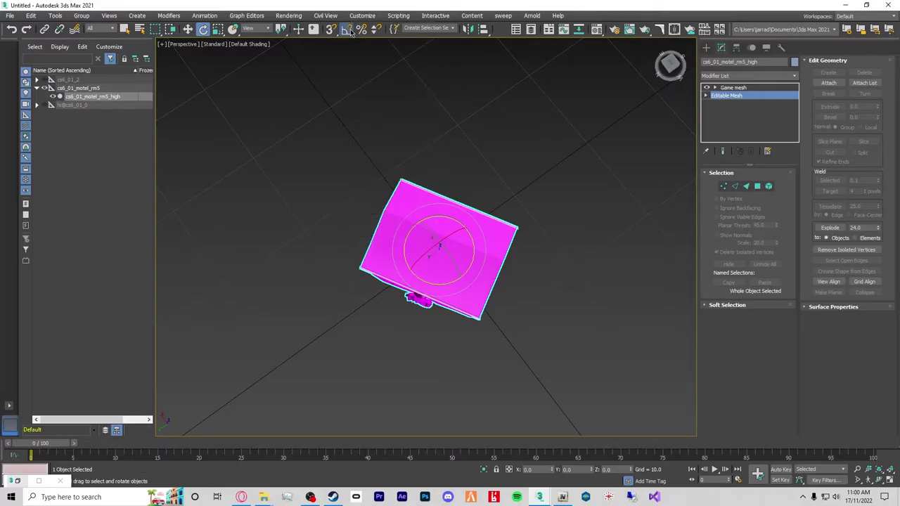
pyautogui.rightClick(349, 29)
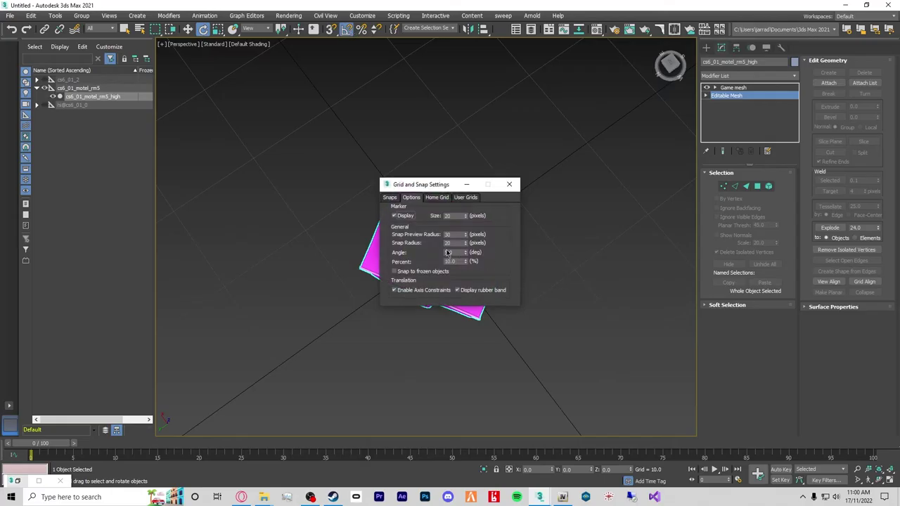
pyautogui.click(509, 184)
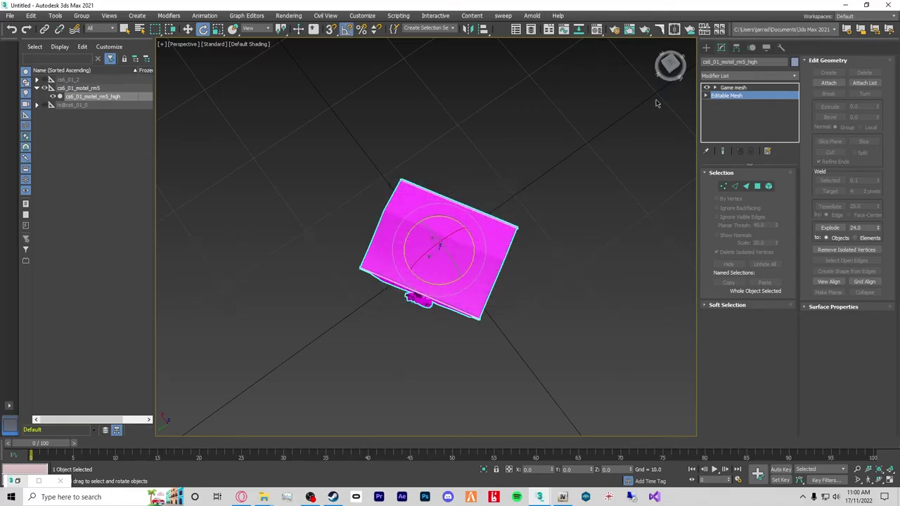
# Rotate the motel mesh -30 degrees about the Z axis to bring it closer in line with the grid.
pyautogui.click(670, 63)
pyautogui.moveTo(450, 281); pyautogui.dragTo(440, 286)
pyautogui.keyDown('alt'); pyautogui.moveTo(437, 347); pyautogui.dragTo(485, 283, button='middle'); pyautogui.keyUp('alt')
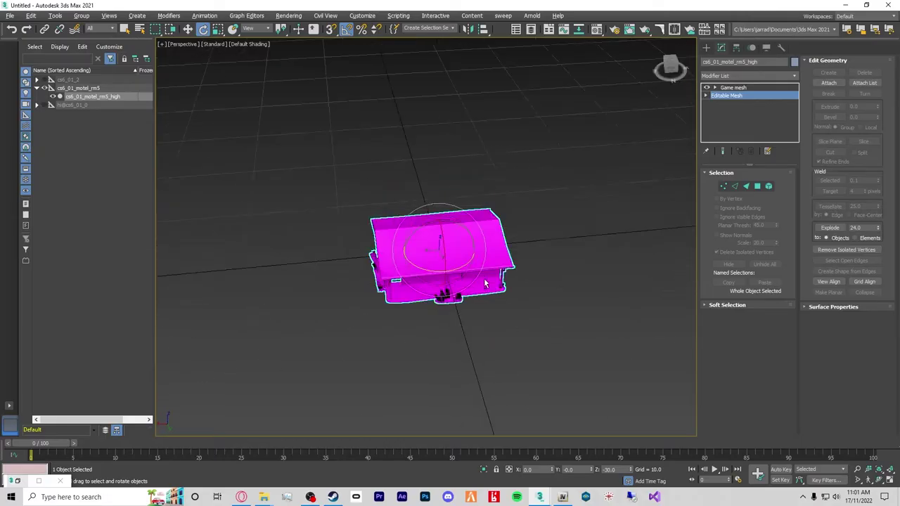
# Create a long, flat standard primitive Box on the ground in front of the motel.
pyautogui.click(707, 48)
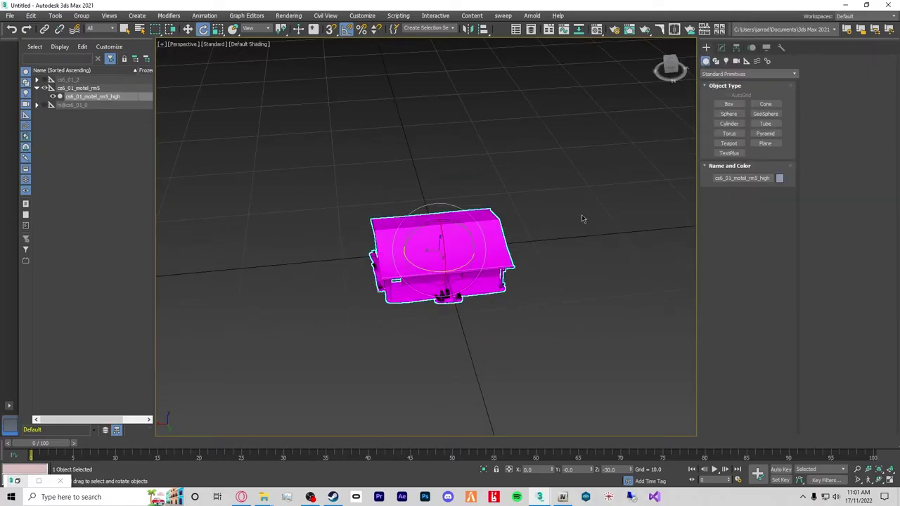
pyautogui.click(728, 105)
pyautogui.moveTo(387, 386); pyautogui.dragTo(540, 285)
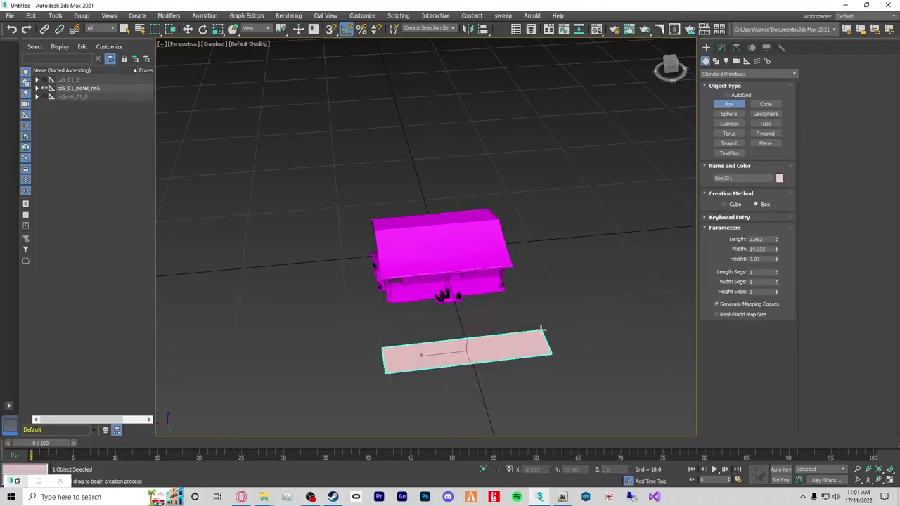
pyautogui.keyDown('alt'); pyautogui.moveTo(548, 258); pyautogui.dragTo(538, 281, button='middle'); pyautogui.keyUp('alt')
pyautogui.rightClick(464, 357)
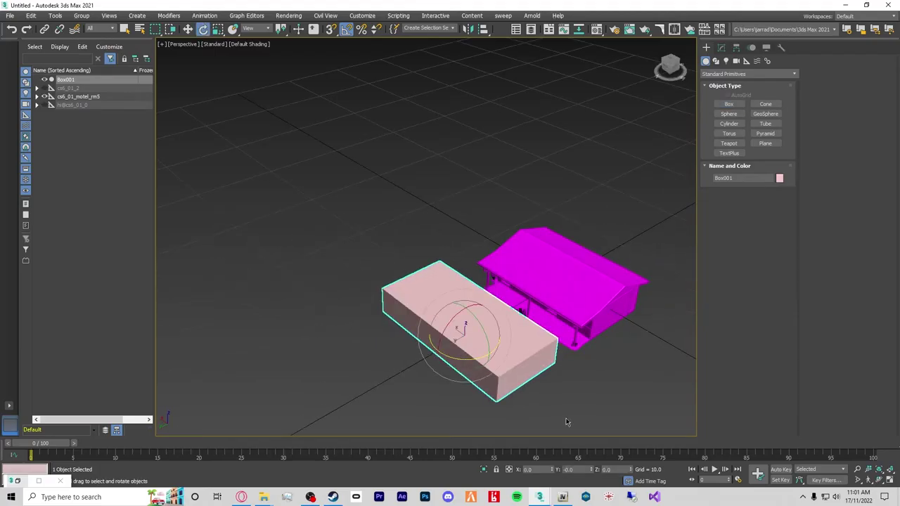
# Convert the box to an Editable Poly and move it over onto the motel building.
pyautogui.press('w')
pyautogui.rightClick(476, 369)
pyautogui.moveTo(524, 469)
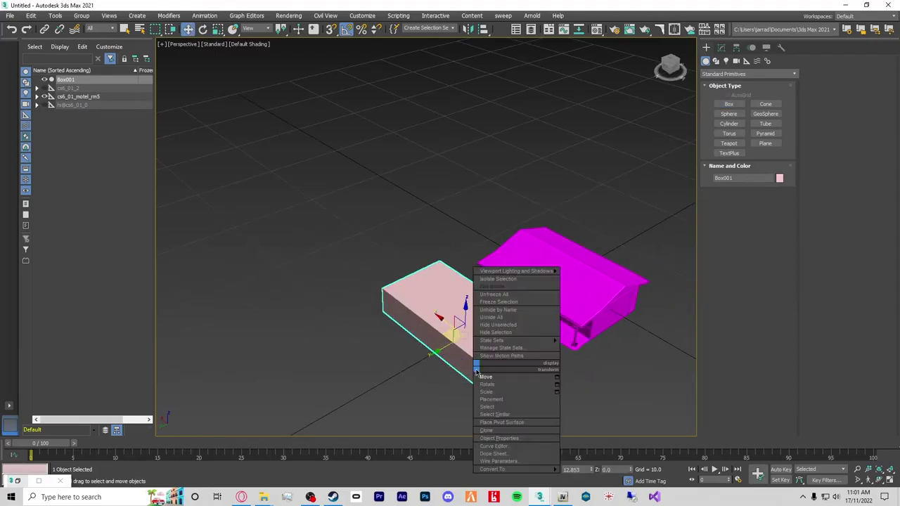
pyautogui.click(594, 462)
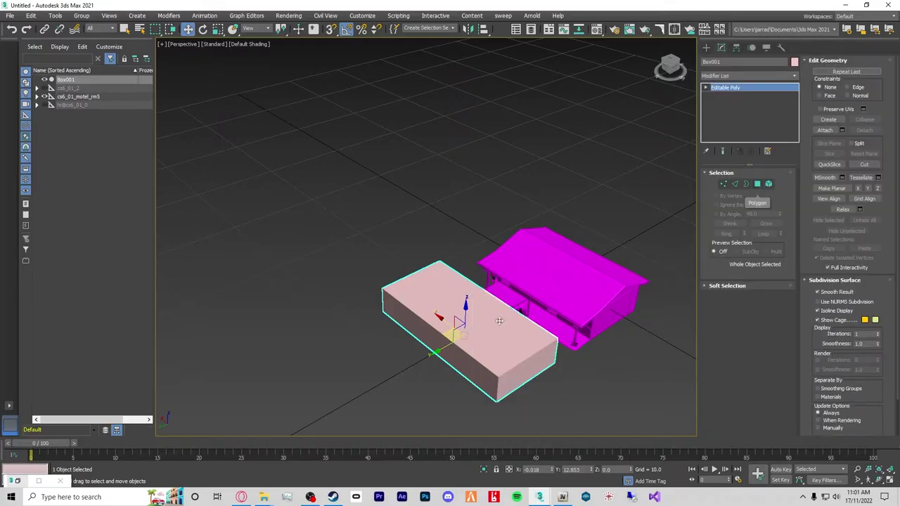
pyautogui.moveTo(451, 335); pyautogui.dragTo(507, 263)
pyautogui.keyDown('alt'); pyautogui.moveTo(507, 262); pyautogui.dragTo(516, 315, button='middle'); pyautogui.keyUp('alt')
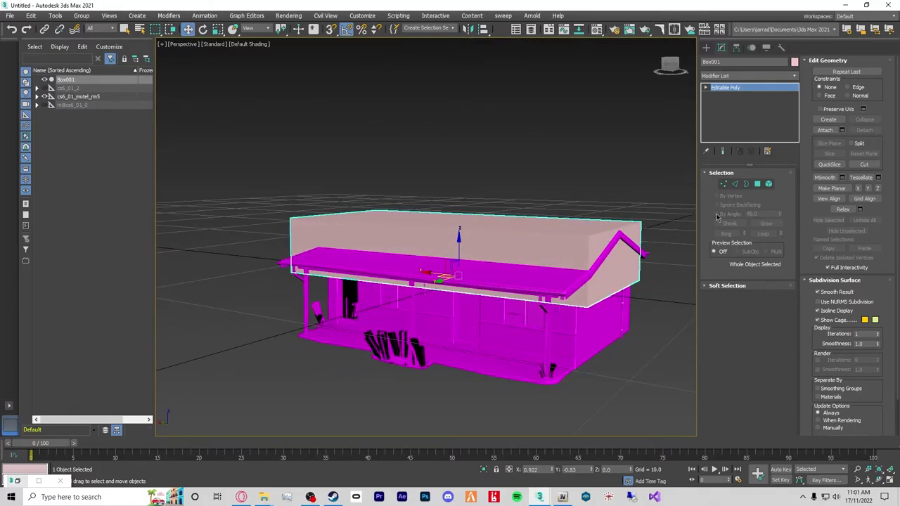
# Snap the box's end polygon along X to the edge of the second doorway, at about X -0.74.
pyautogui.click(757, 185)
pyautogui.click(596, 249)
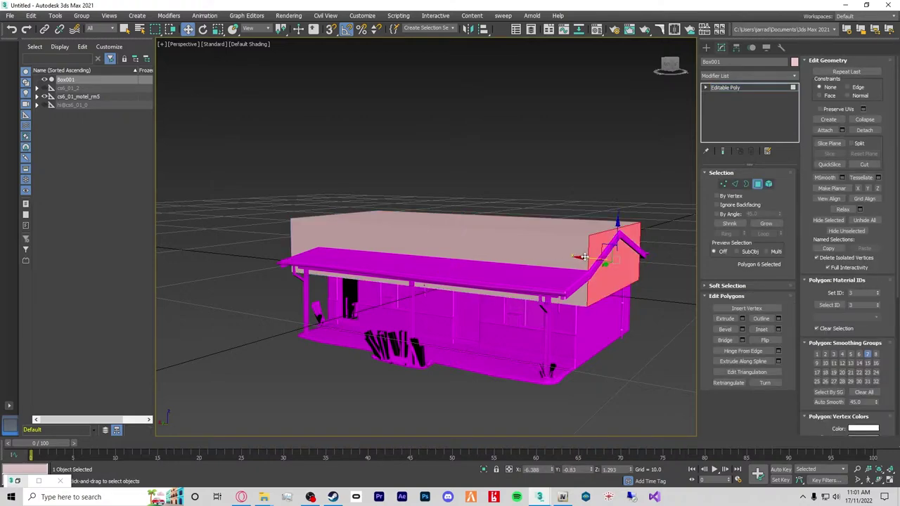
pyautogui.click(331, 30)
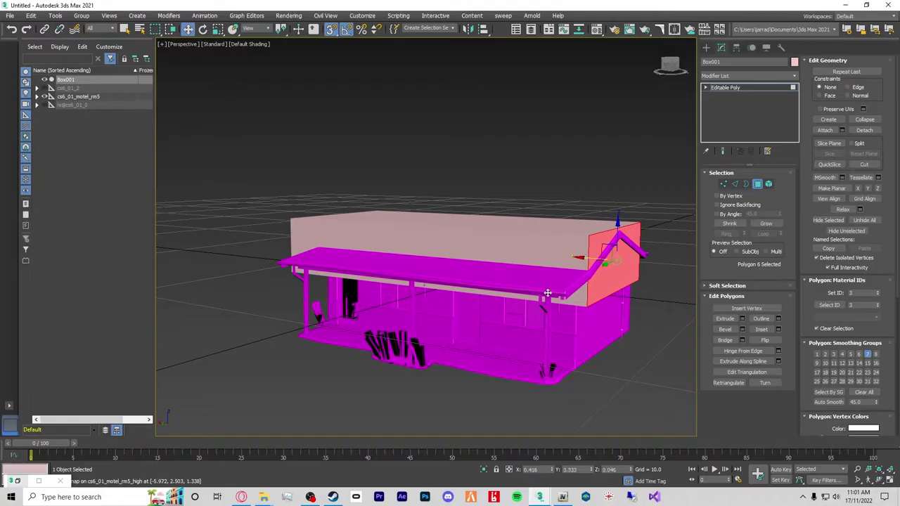
pyautogui.moveTo(576, 262); pyautogui.dragTo(457, 253)
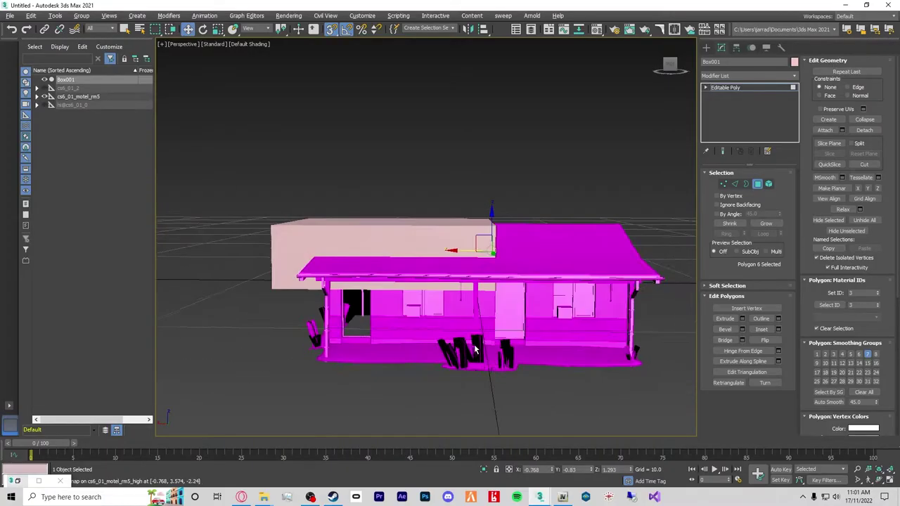
pyautogui.scroll(3, 493, 331)
pyautogui.moveTo(502, 325)
pyautogui.keyDown('alt'); pyautogui.mouseDown(button='middle')
pyautogui.moveTo(473, 310)
pyautogui.moveTo(491, 324)
pyautogui.moveTo(457, 330)
pyautogui.moveTo(502, 313)
pyautogui.mouseUp(button='middle'); pyautogui.keyUp('alt')
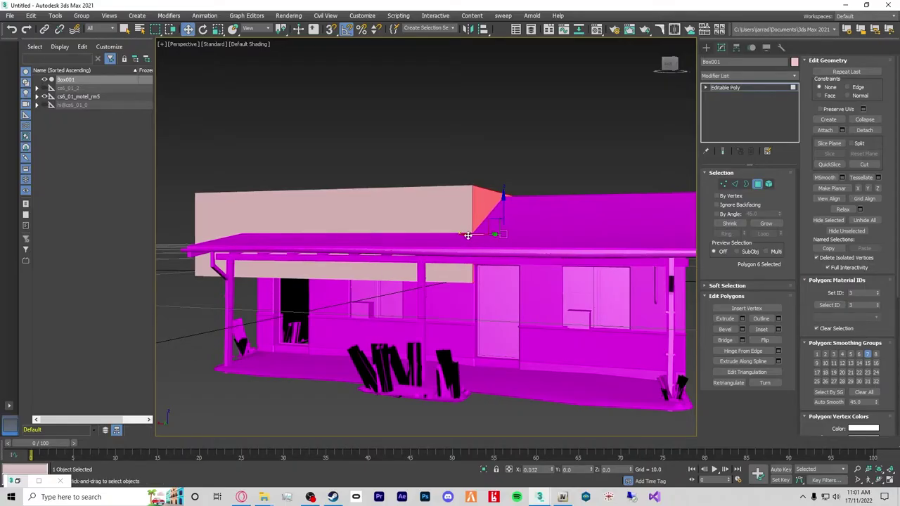
pyautogui.click(334, 31)
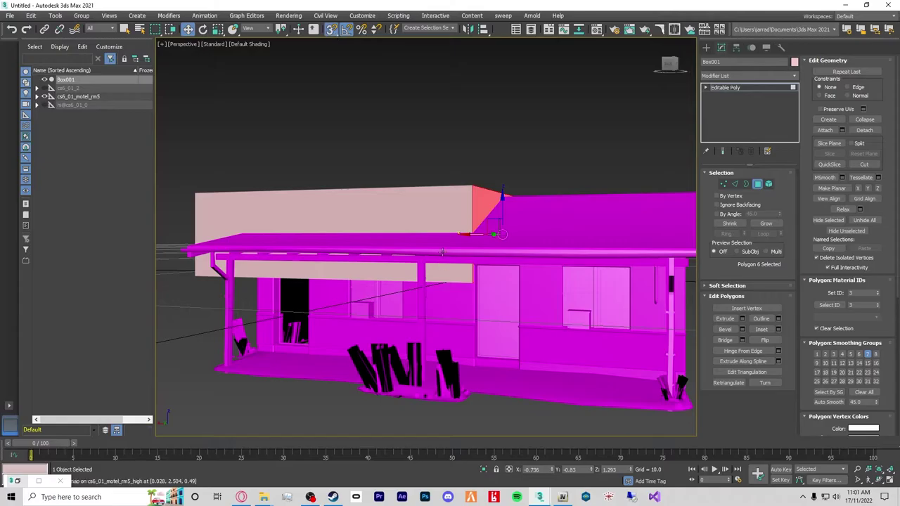
# Snap the box's front polygon back to the plane of the open first doorway.
pyautogui.click(433, 200)
pyautogui.keyDown('alt'); pyautogui.moveTo(433, 200); pyautogui.dragTo(314, 336, button='middle'); pyautogui.keyUp('alt')
pyautogui.scroll(10, 314, 336)
pyautogui.moveTo(418, 255); pyautogui.dragTo(414, 248, button='middle')
pyautogui.moveTo(481, 43); pyautogui.dragTo(400, 305)
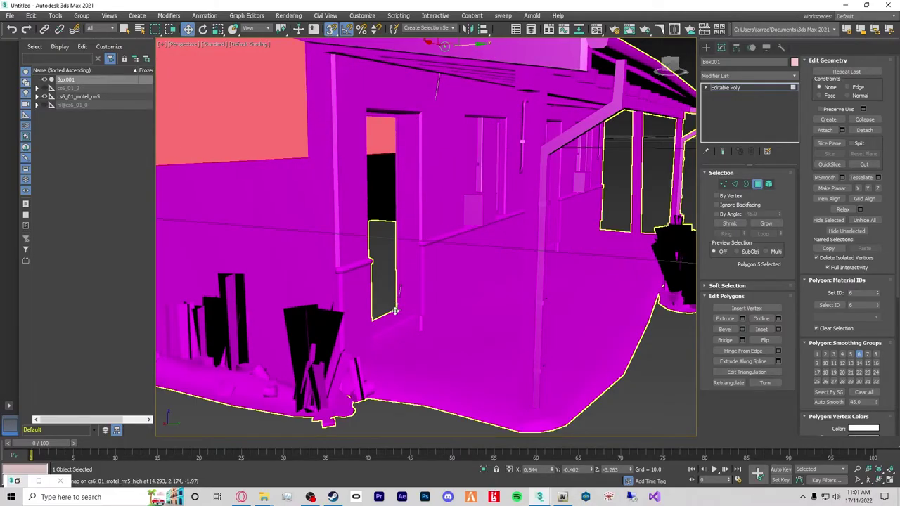
# Snap the box's overhanging end polygon inward to the motel's side wall, at X 5.871.
pyautogui.scroll(-5, 408, 302)
pyautogui.click(280, 139)
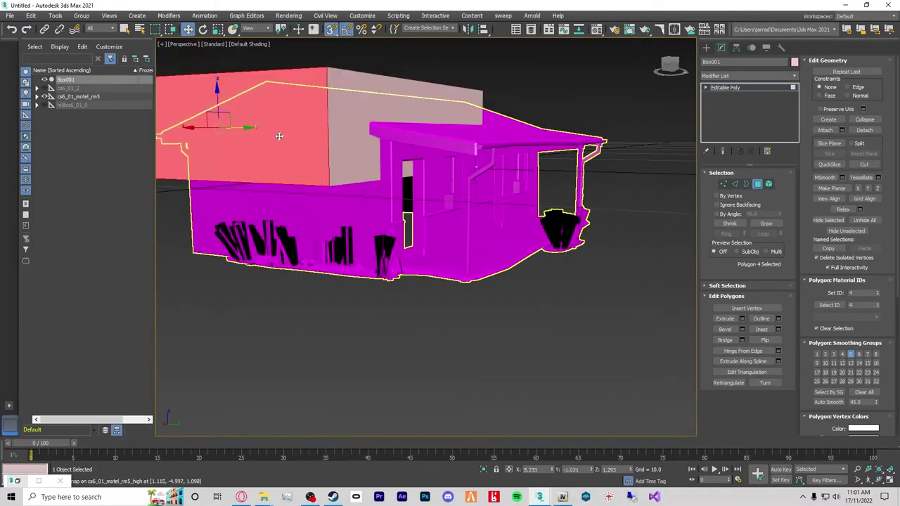
pyautogui.scroll(5, 393, 217)
pyautogui.keyDown('alt'); pyautogui.moveTo(317, 221); pyautogui.dragTo(404, 228, button='middle'); pyautogui.keyUp('alt')
pyautogui.scroll(5, 408, 232)
pyautogui.scroll(-4, 498, 266)
pyautogui.keyDown('alt'); pyautogui.moveTo(498, 266); pyautogui.dragTo(510, 249, button='middle'); pyautogui.keyUp('alt')
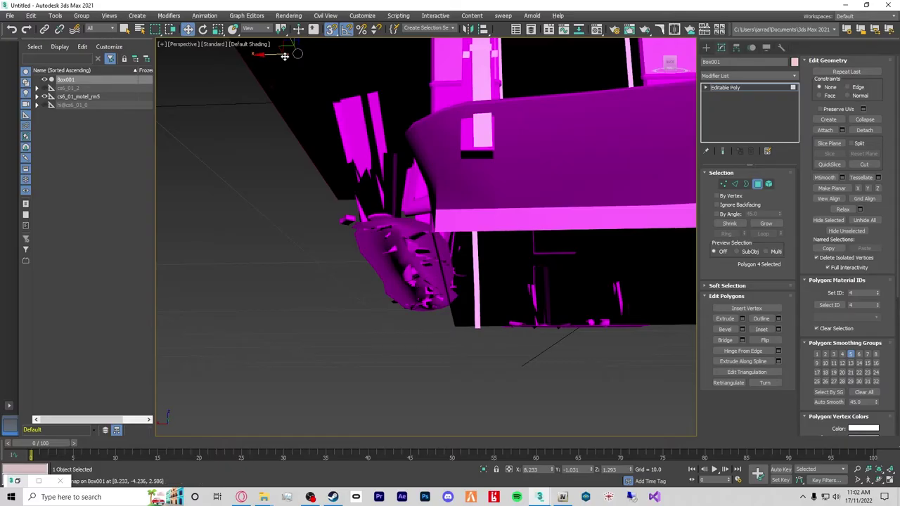
pyautogui.moveTo(268, 55); pyautogui.dragTo(452, 225)
pyautogui.keyDown('alt'); pyautogui.moveTo(452, 225); pyautogui.dragTo(501, 214, button='middle'); pyautogui.keyUp('alt')
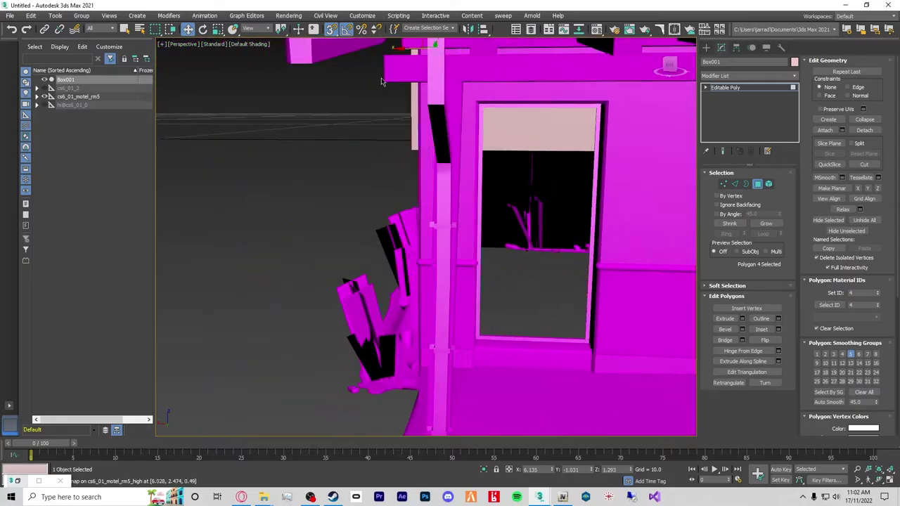
pyautogui.keyDown('alt'); pyautogui.moveTo(579, 187); pyautogui.dragTo(563, 177, button='middle'); pyautogui.keyUp('alt')
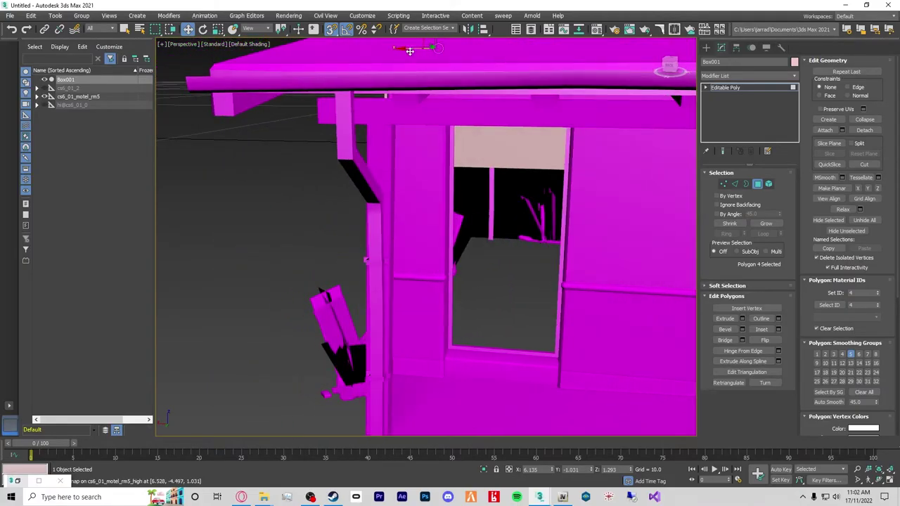
pyautogui.keyDown('alt'); pyautogui.moveTo(465, 217); pyautogui.dragTo(530, 239, button='middle'); pyautogui.keyUp('alt')
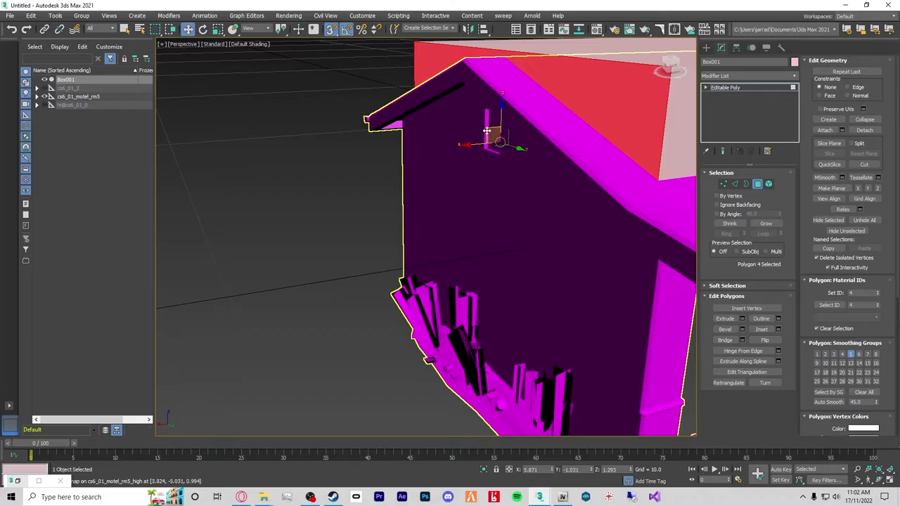
# Select the box's rear polygon and snap it to the motel's back wall.
pyautogui.keyDown('alt'); pyautogui.moveTo(485, 167); pyautogui.dragTo(703, 218, button='middle'); pyautogui.keyUp('alt')
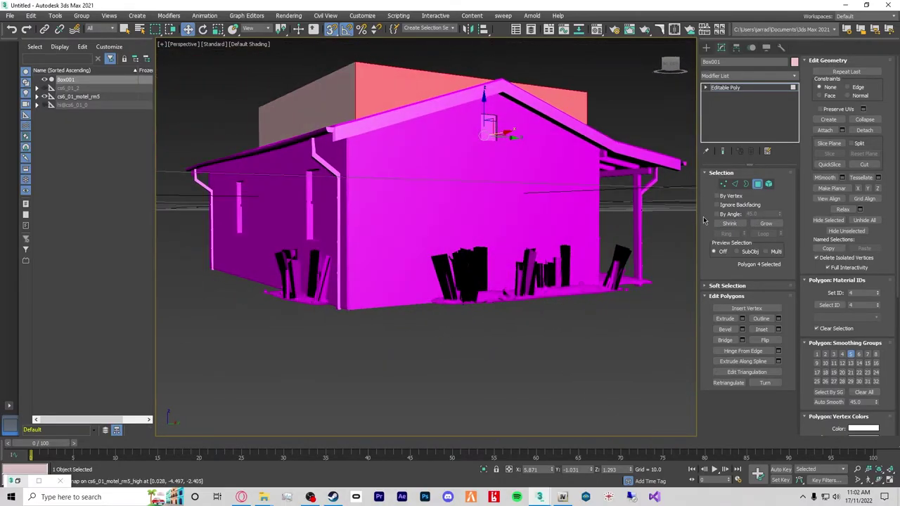
pyautogui.click(338, 101)
pyautogui.moveTo(331, 146); pyautogui.dragTo(317, 236)
pyautogui.keyDown('alt'); pyautogui.moveTo(380, 264); pyautogui.dragTo(415, 261, button='middle'); pyautogui.keyUp('alt')
# Lower the box's bottom polygon to the doorway threshold at Z -1.97 and its top polygon to Z 1.171 under the roof.
pyautogui.click(380, 170)
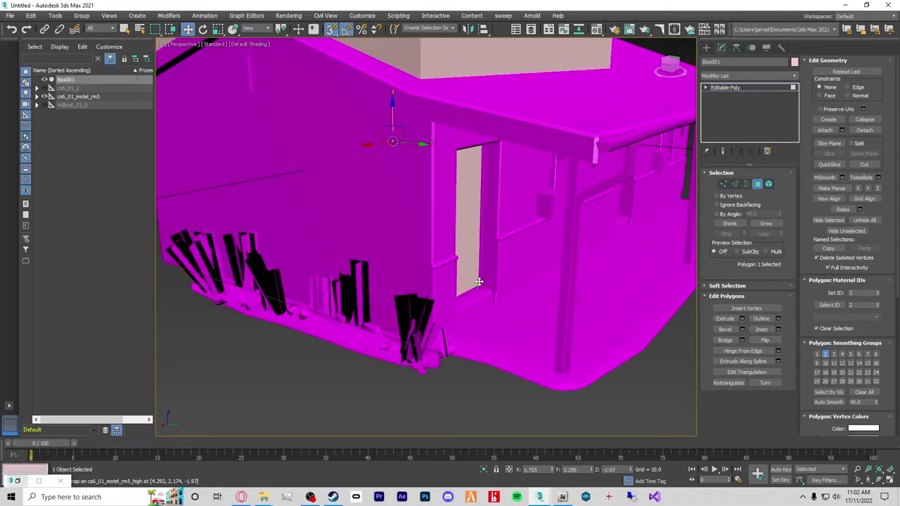
pyautogui.keyDown('alt'); pyautogui.moveTo(484, 329); pyautogui.dragTo(485, 309, button='middle'); pyautogui.keyUp('alt')
pyautogui.keyDown('alt'); pyautogui.moveTo(379, 232); pyautogui.dragTo(345, 204, button='middle'); pyautogui.keyUp('alt')
pyautogui.keyDown('ctrl'); pyautogui.click(356, 114); pyautogui.keyUp('ctrl')
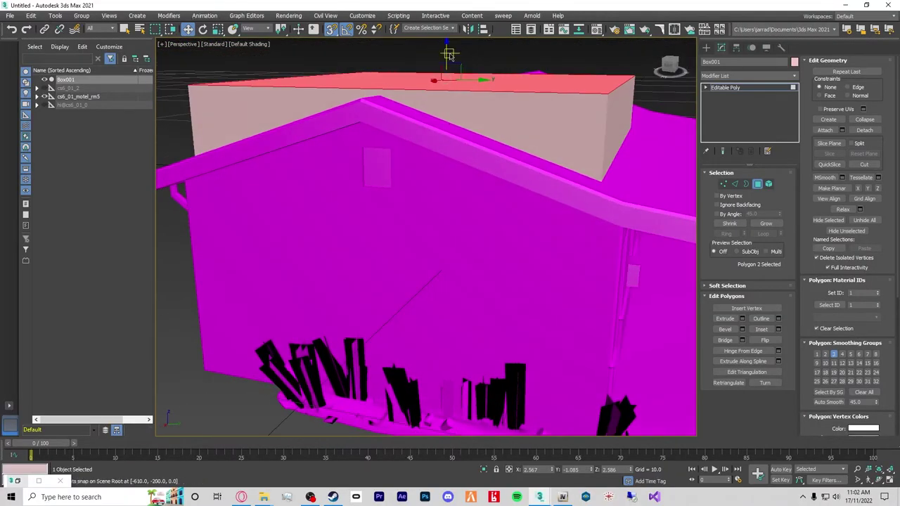
pyautogui.moveTo(446, 52); pyautogui.dragTo(358, 186)
pyautogui.keyDown('alt'); pyautogui.moveTo(358, 186); pyautogui.dragTo(492, 270, button='middle'); pyautogui.keyUp('alt')
# Expand cs6_01_motel_rm5 and switch its mesh's visibility off and on to check the box inside.
pyautogui.click(37, 96)
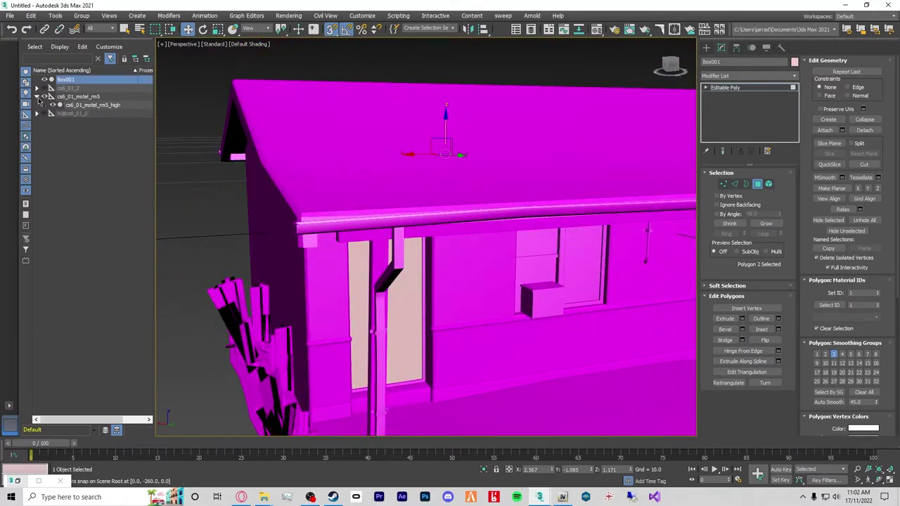
pyautogui.click(53, 105)
pyautogui.click(52, 105)
pyautogui.click(53, 105)
pyautogui.click(52, 105)
# Select the box's rear polygon and examine how it fits against the motel's back wall.
pyautogui.moveTo(478, 176)
pyautogui.keyDown('alt'); pyautogui.mouseDown(button='middle')
pyautogui.moveTo(491, 169)
pyautogui.moveTo(470, 167)
pyautogui.mouseUp(button='middle'); pyautogui.keyUp('alt')
pyautogui.click(335, 262)
pyautogui.scroll(5, 316, 267)
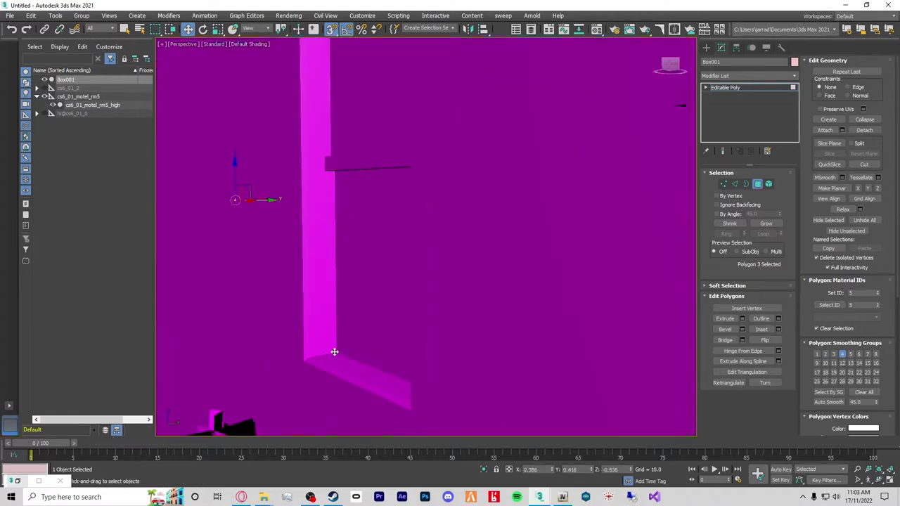
pyautogui.keyDown('alt'); pyautogui.moveTo(277, 207); pyautogui.dragTo(189, 308, button='middle'); pyautogui.keyUp('alt')
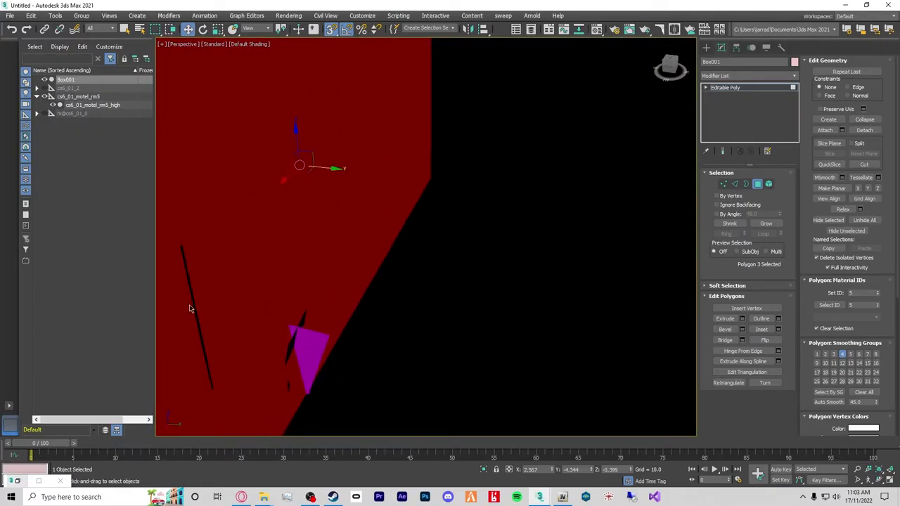
# Hide Box001 and select a leaf element by the motel's back wall at the mesh's Element level.
pyautogui.click(92, 101)
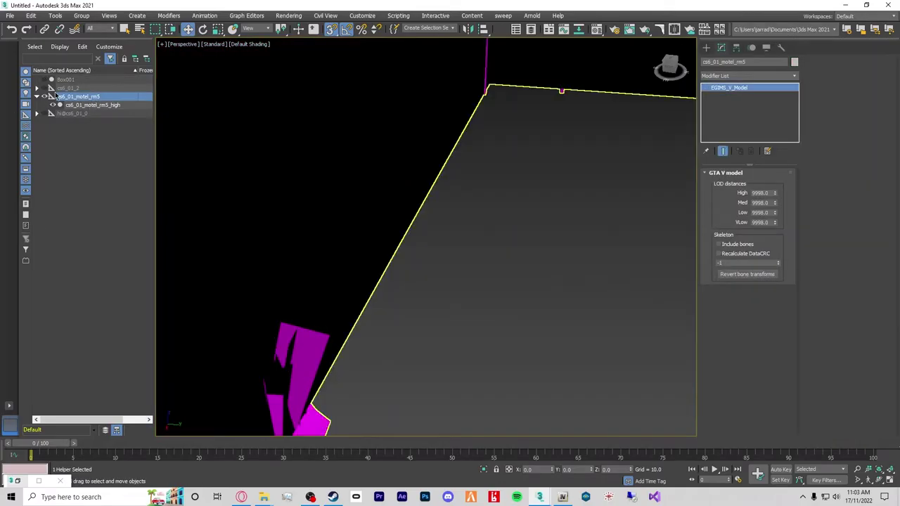
pyautogui.click(324, 347)
pyautogui.click(726, 95)
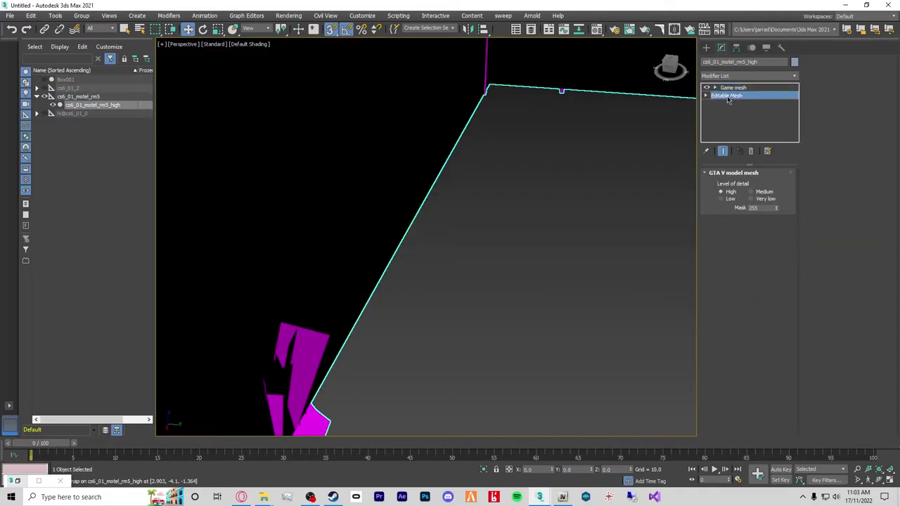
pyautogui.click(768, 186)
pyautogui.click(294, 365)
# Region-select the foliage elements along the back wall and remove unwanted parts from the selection.
pyautogui.keyDown('alt'); pyautogui.moveTo(452, 392); pyautogui.dragTo(352, 294, button='middle'); pyautogui.keyUp('alt')
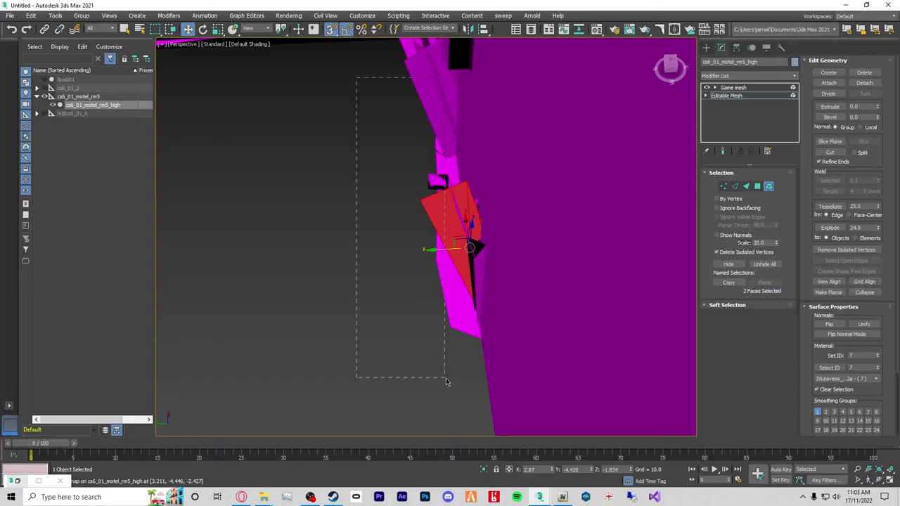
pyautogui.moveTo(443, 382); pyautogui.dragTo(442, 381)
pyautogui.keyDown('alt'); pyautogui.click(464, 406); pyautogui.keyUp('alt')
pyautogui.keyDown('alt'); pyautogui.moveTo(424, 400); pyautogui.dragTo(295, 352, button='middle'); pyautogui.keyUp('alt')
# At polygon level, select the foliage faces poking through the back wall and exclude unwanted faces from the selection.
pyautogui.click(758, 187)
pyautogui.keyDown('alt'); pyautogui.moveTo(439, 288); pyautogui.dragTo(457, 318, button='middle'); pyautogui.keyUp('alt')
pyautogui.moveTo(471, 48); pyautogui.dragTo(470, 43)
pyautogui.keyDown('alt'); pyautogui.moveTo(351, 218); pyautogui.dragTo(315, 219, button='middle'); pyautogui.keyUp('alt')
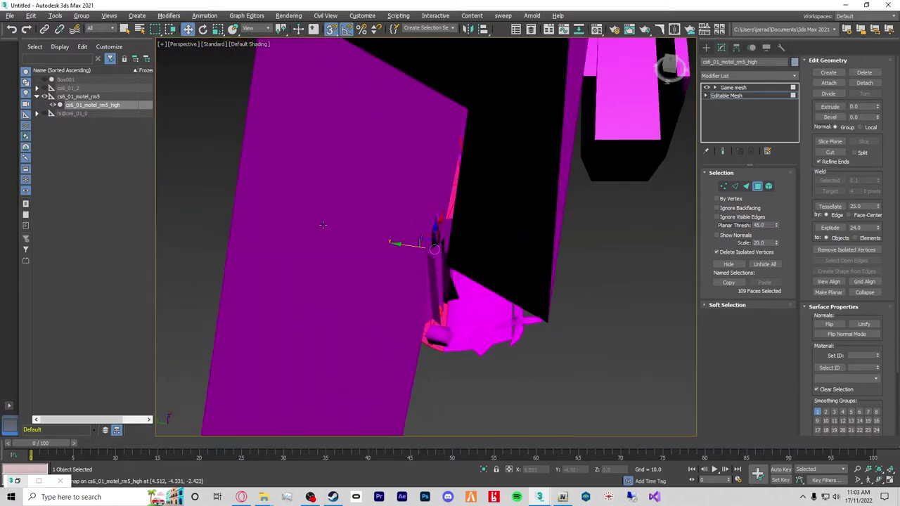
pyautogui.keyDown('alt'); pyautogui.click(427, 340); pyautogui.keyUp('alt')
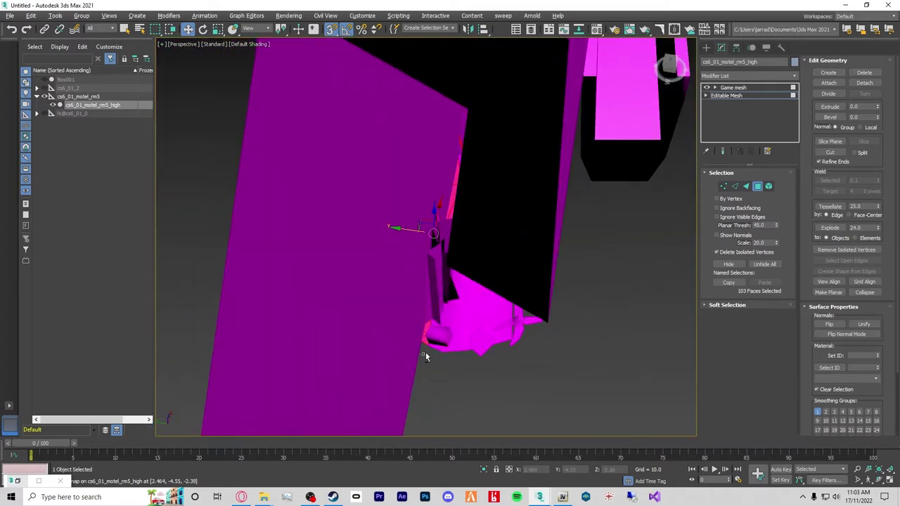
pyautogui.keyDown('alt'); pyautogui.click(429, 330); pyautogui.keyUp('alt')
pyautogui.moveTo(429, 331)
pyautogui.keyDown('alt'); pyautogui.mouseDown(button='middle')
pyautogui.moveTo(431, 356)
pyautogui.moveTo(424, 344)
pyautogui.mouseUp(button='middle'); pyautogui.keyUp('alt')
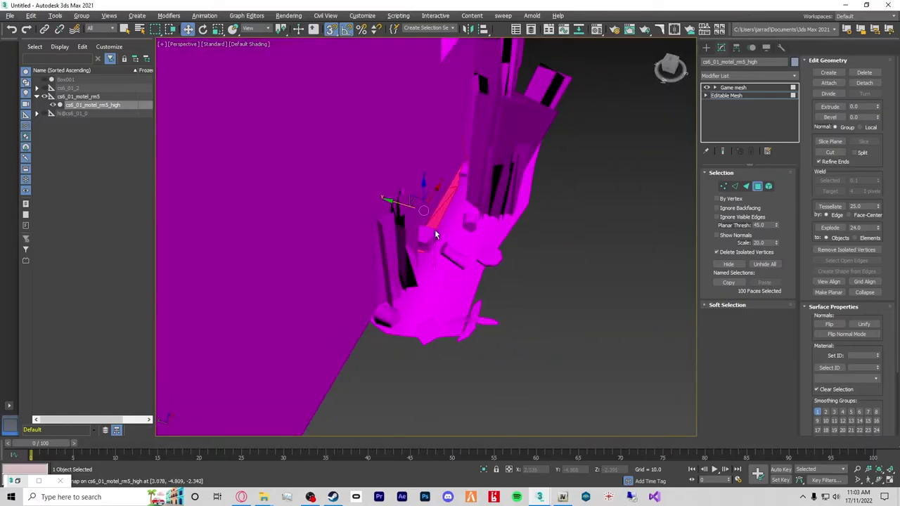
pyautogui.keyDown('alt'); pyautogui.click(459, 185); pyautogui.keyUp('alt')
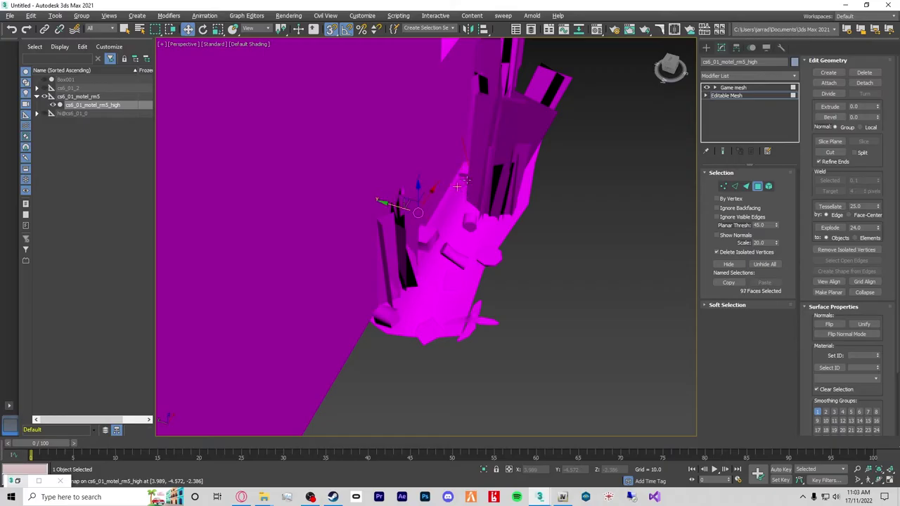
pyautogui.keyDown('alt'); pyautogui.moveTo(437, 225); pyautogui.dragTo(440, 277, button='middle'); pyautogui.keyUp('alt')
pyautogui.click(439, 276)
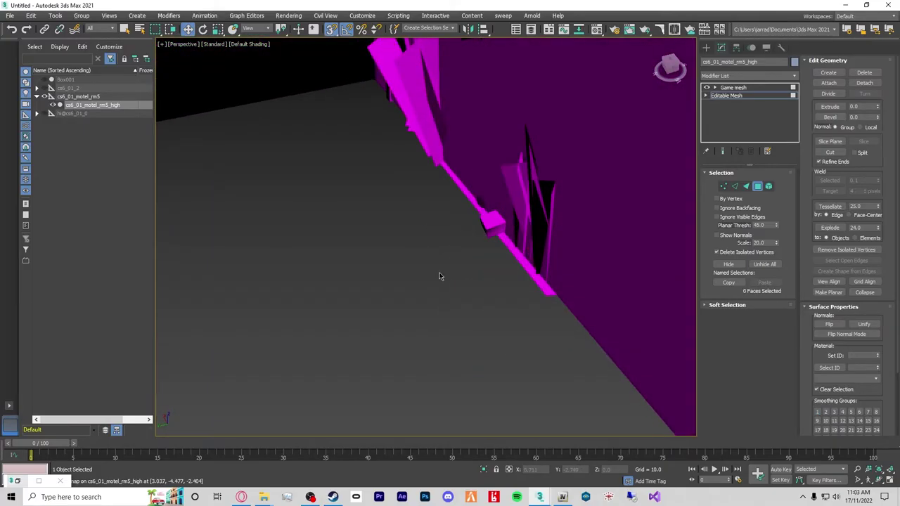
# Select the leaf polygons protruding into the room near the corner, deselect the wall faces and delete the leaf polygons.
pyautogui.click(402, 87)
pyautogui.keyDown('alt'); pyautogui.moveTo(383, 186); pyautogui.dragTo(326, 306, button='middle'); pyautogui.keyUp('alt')
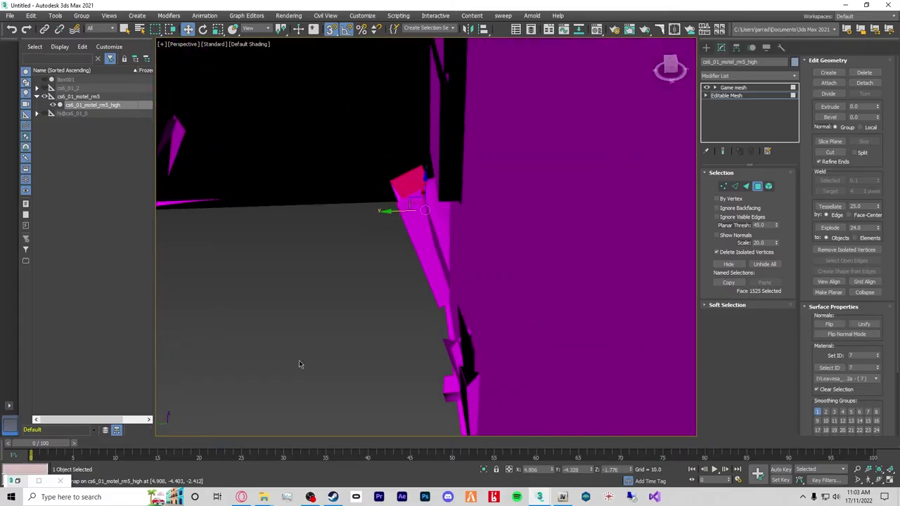
pyautogui.moveTo(396, 257); pyautogui.dragTo(426, 190)
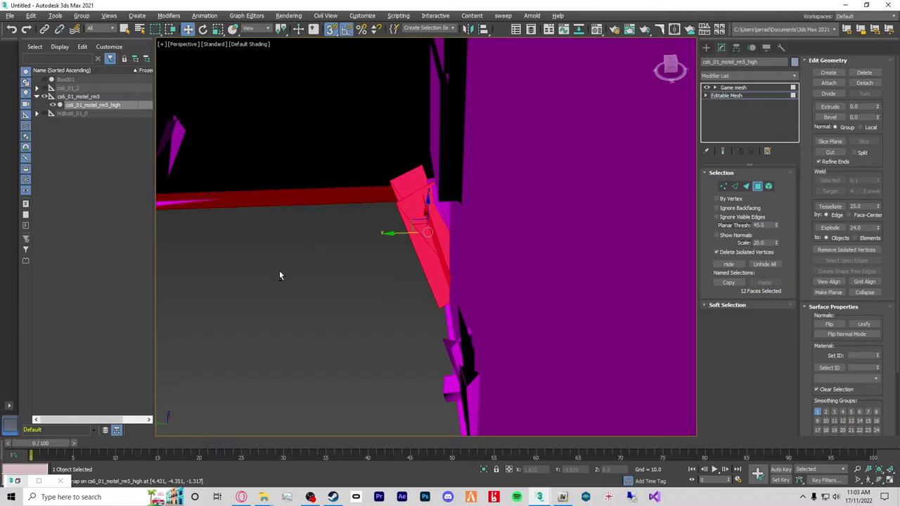
pyautogui.keyDown('alt'); pyautogui.click(249, 201); pyautogui.keyUp('alt')
pyautogui.press('Delete')
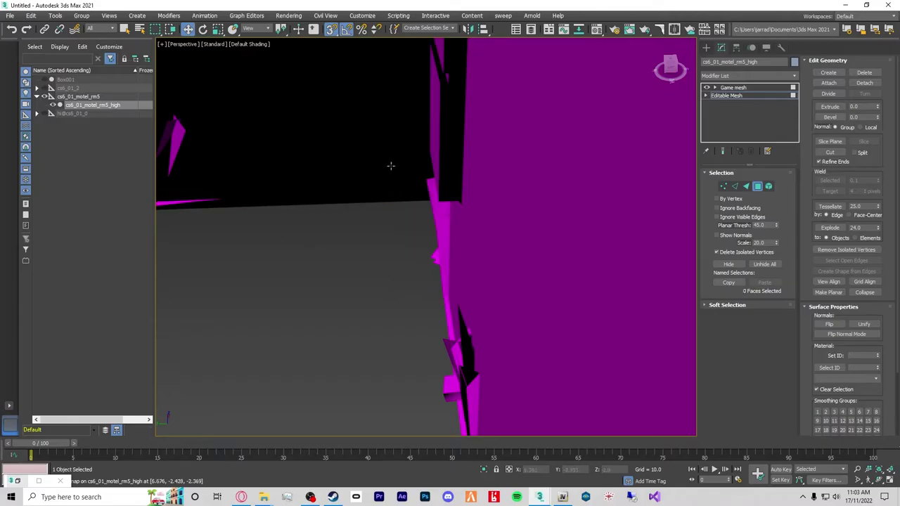
# Region-select and delete the remaining leaf polygons that stick into the room along the back wall.
pyautogui.moveTo(441, 257); pyautogui.dragTo(437, 258)
pyautogui.press('Delete')
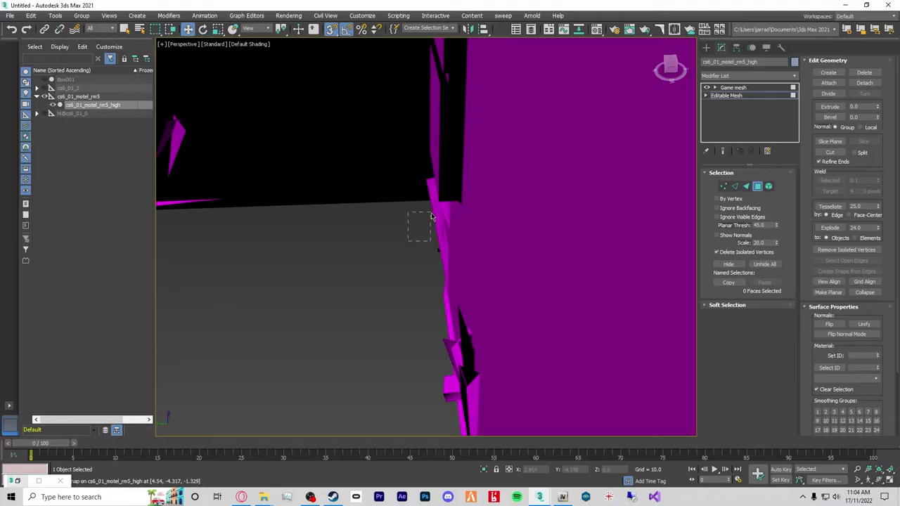
pyautogui.moveTo(432, 214); pyautogui.dragTo(432, 215)
pyautogui.press('Delete')
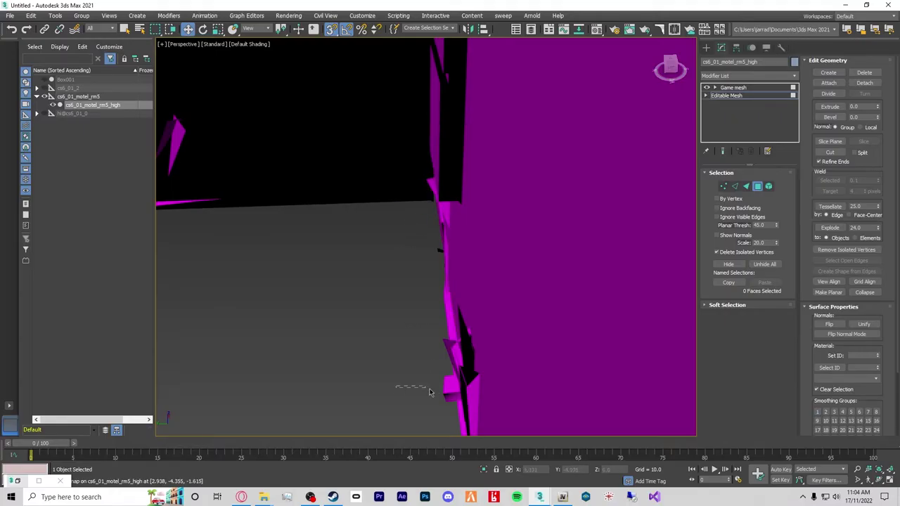
pyautogui.moveTo(473, 424); pyautogui.dragTo(475, 426)
pyautogui.press('Delete')
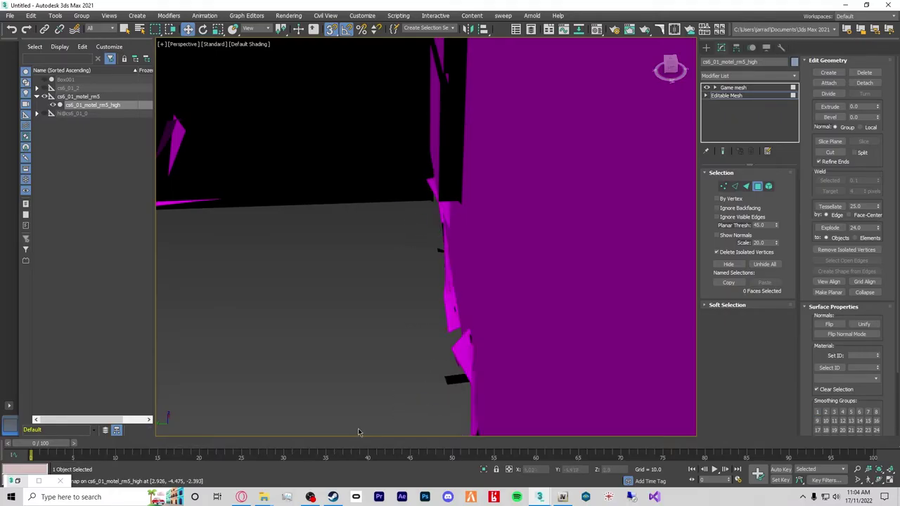
# Region-select the foliage polygons outside the back wall and remove the building and window faces from the selection.
pyautogui.keyDown('alt'); pyautogui.moveTo(486, 357); pyautogui.dragTo(432, 318, button='middle'); pyautogui.keyUp('alt')
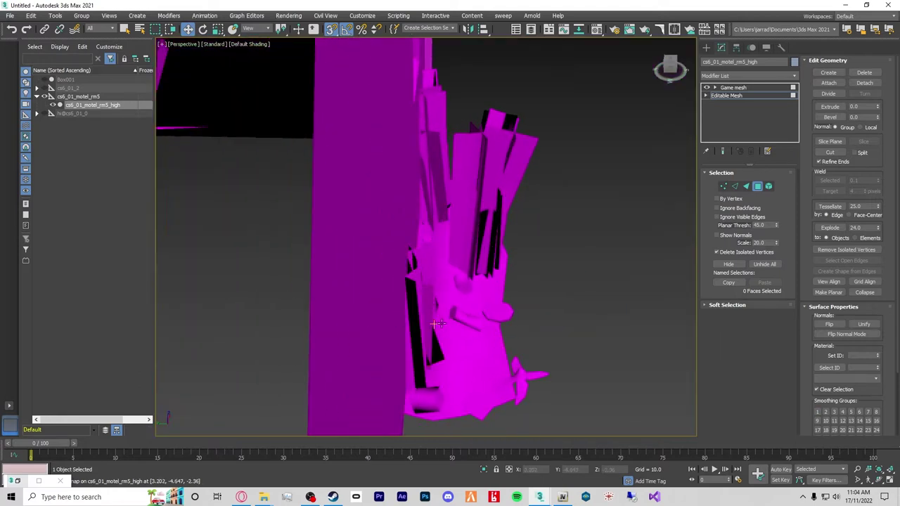
pyautogui.keyDown('alt'); pyautogui.moveTo(512, 378); pyautogui.dragTo(531, 371, button='middle'); pyautogui.keyUp('alt')
pyautogui.click(437, 355)
pyautogui.scroll(3, 447, 344)
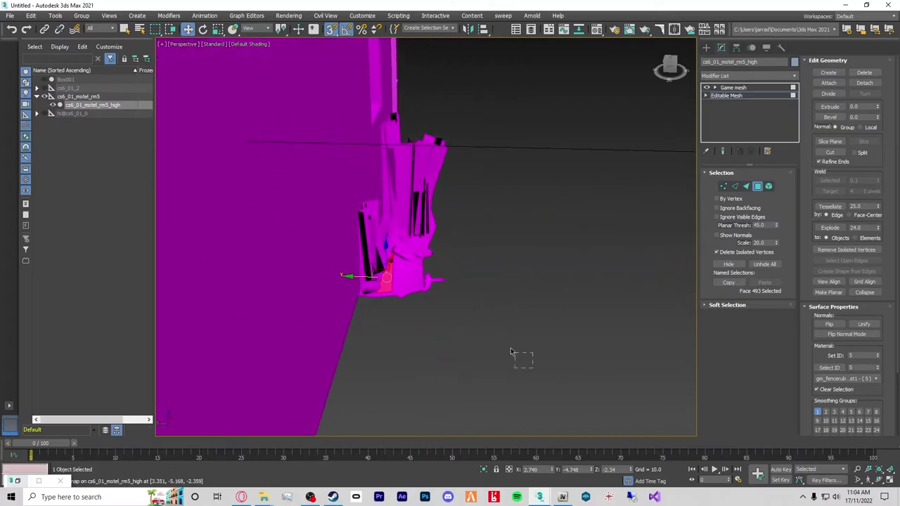
pyautogui.moveTo(424, 72); pyautogui.dragTo(424, 70)
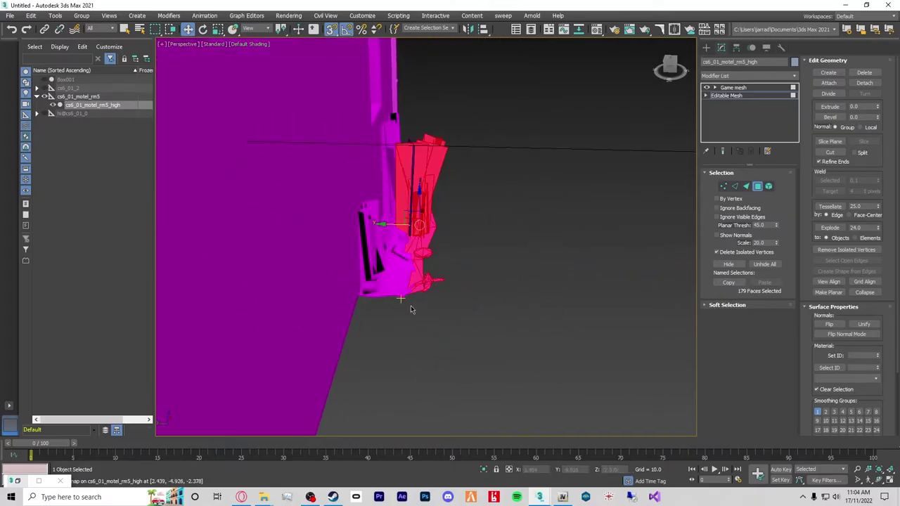
pyautogui.moveTo(510, 114); pyautogui.dragTo(527, 99)
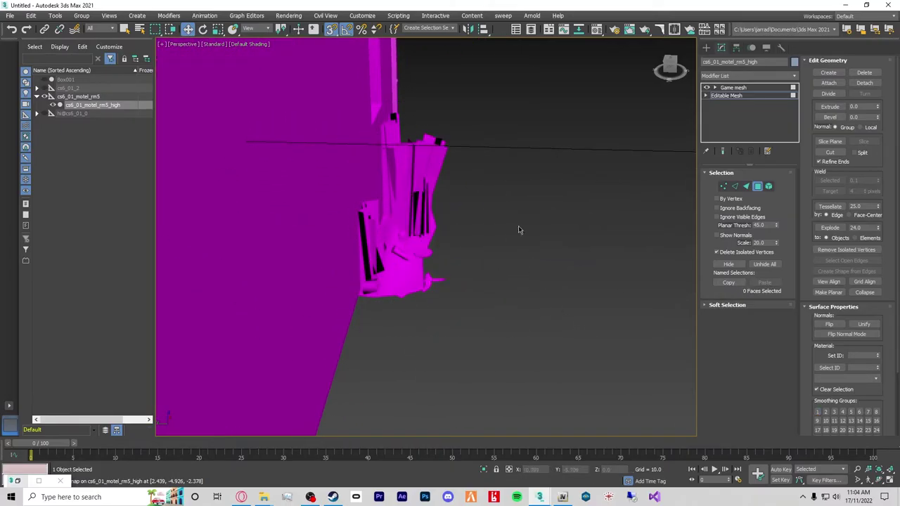
pyautogui.moveTo(244, 378); pyautogui.dragTo(244, 376)
pyautogui.keyDown('alt'); pyautogui.moveTo(595, 300); pyautogui.dragTo(468, 276, button='middle'); pyautogui.keyUp('alt')
pyautogui.keyDown('alt'); pyautogui.moveTo(483, 198); pyautogui.dragTo(482, 198); pyautogui.keyUp('alt')
pyautogui.keyDown('alt'); pyautogui.moveTo(419, 163); pyautogui.dragTo(419, 164); pyautogui.keyUp('alt')
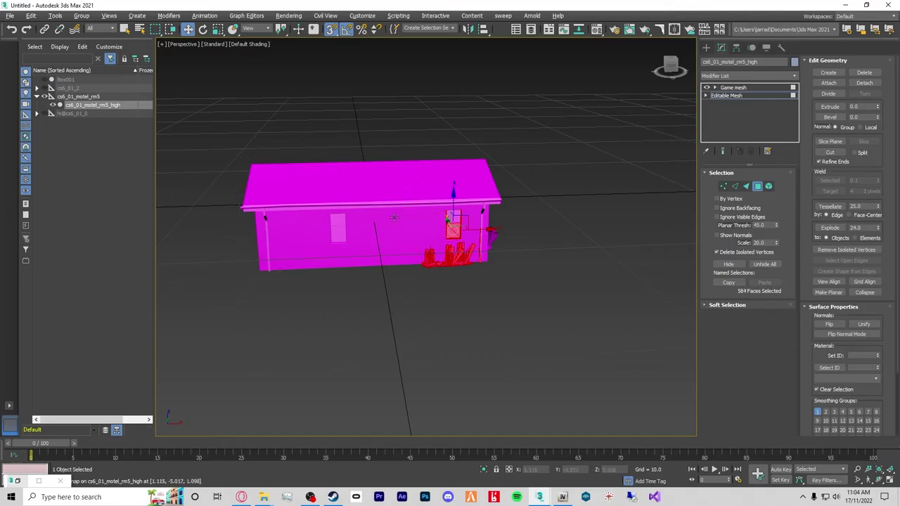
pyautogui.keyDown('alt'); pyautogui.moveTo(490, 242); pyautogui.dragTo(490, 242); pyautogui.keyUp('alt')
# At element level, take the drainpipe and other building parts out of the selection and delete the back wall foliage.
pyautogui.click(768, 186)
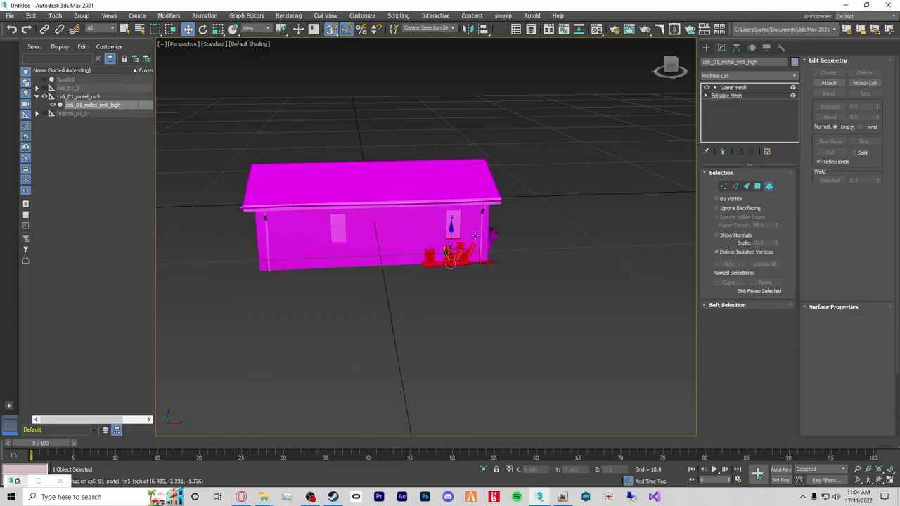
pyautogui.moveTo(595, 124); pyautogui.dragTo(379, 243)
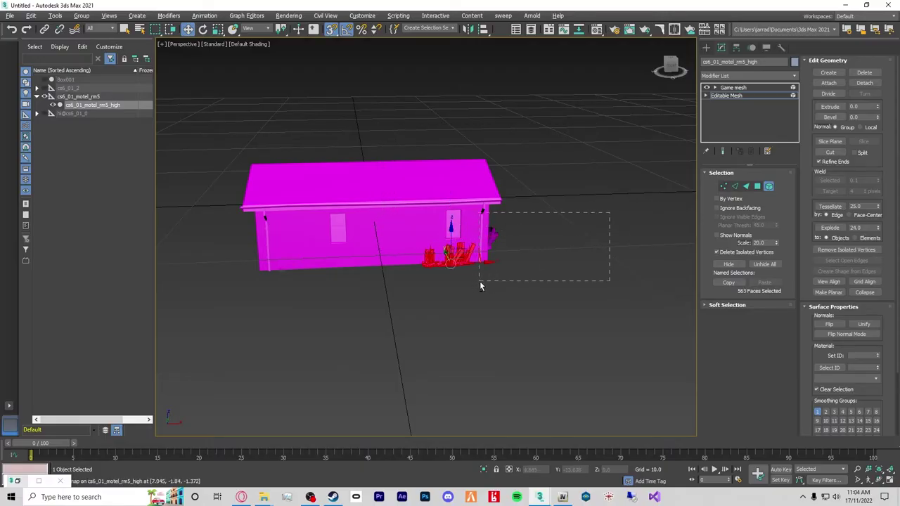
pyautogui.scroll(5, 477, 245)
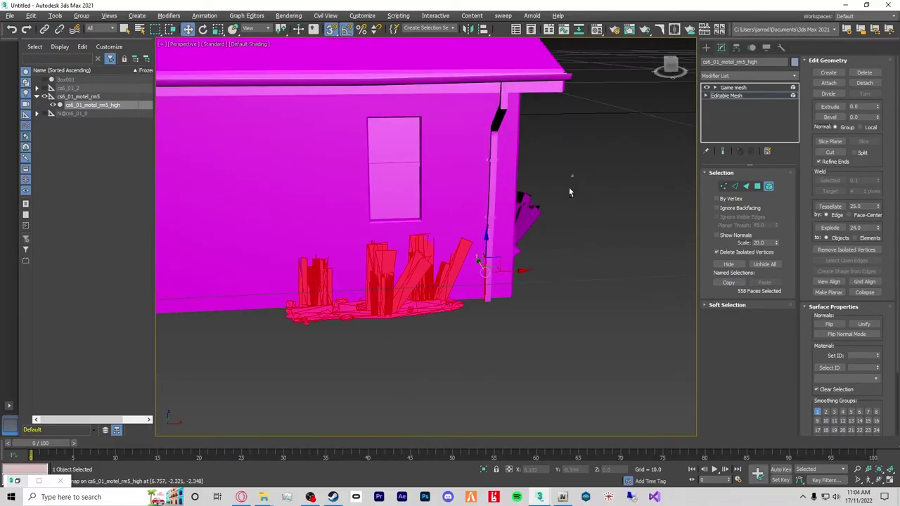
pyautogui.keyDown('alt'); pyautogui.moveTo(475, 339); pyautogui.dragTo(477, 342); pyautogui.keyUp('alt')
pyautogui.keyDown('alt'); pyautogui.moveTo(500, 363); pyautogui.dragTo(522, 338, button='middle'); pyautogui.keyUp('alt')
pyautogui.click(523, 341)
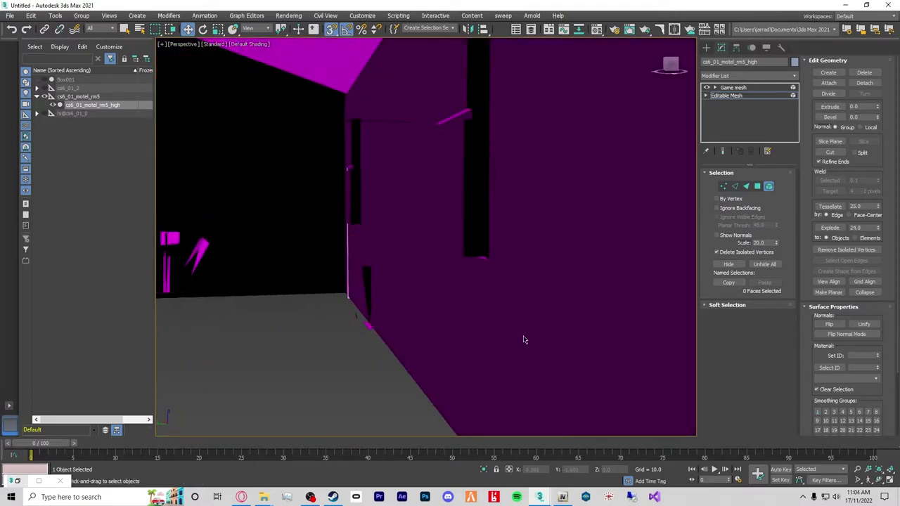
# Select and delete the leftover leaf fragments on the outside of the back wall.
pyautogui.keyDown('alt'); pyautogui.moveTo(503, 294); pyautogui.dragTo(487, 319, button='middle'); pyautogui.keyUp('alt')
pyautogui.click(490, 301)
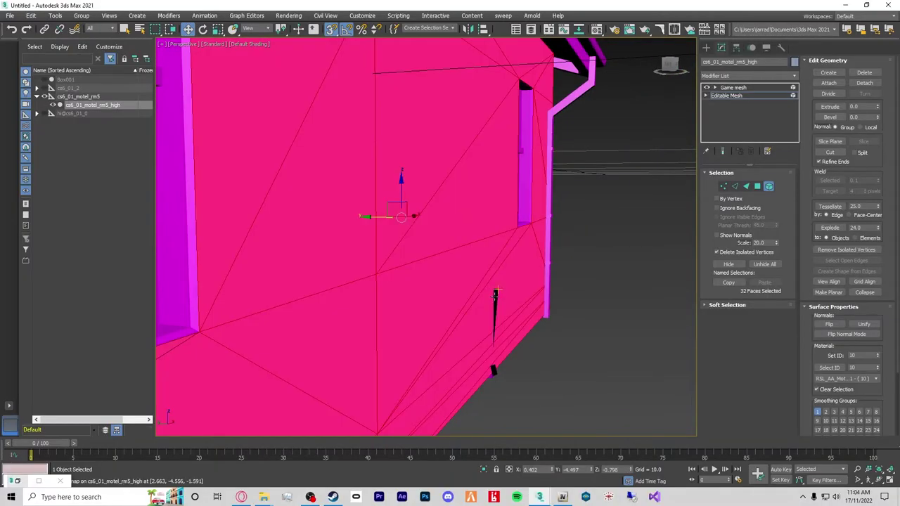
pyautogui.click(494, 297)
pyautogui.click(501, 405)
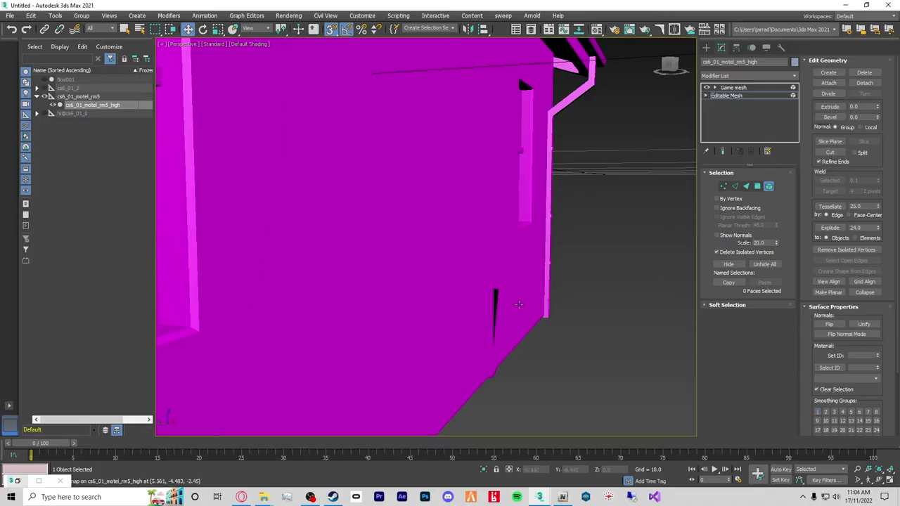
pyautogui.click(495, 296)
pyautogui.click(494, 378)
pyautogui.keyDown('alt'); pyautogui.moveTo(493, 381); pyautogui.dragTo(528, 284, button='middle'); pyautogui.keyUp('alt')
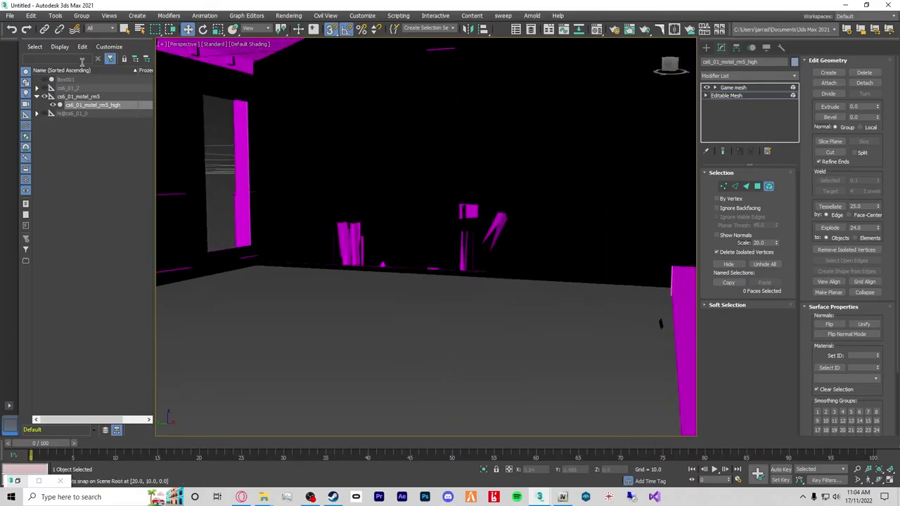
# Unhide Box001 and select the motel's wall element and one of its edges to compare them with the box.
pyautogui.click(43, 79)
pyautogui.keyDown('alt'); pyautogui.moveTo(497, 219); pyautogui.dragTo(410, 184, button='middle'); pyautogui.keyUp('alt')
pyautogui.click(410, 185)
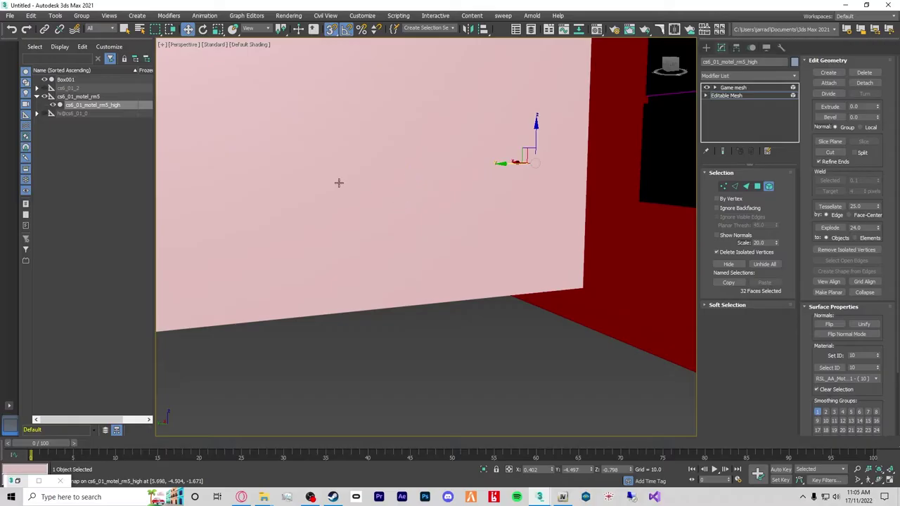
pyautogui.scroll(3, 338, 178)
pyautogui.click(734, 186)
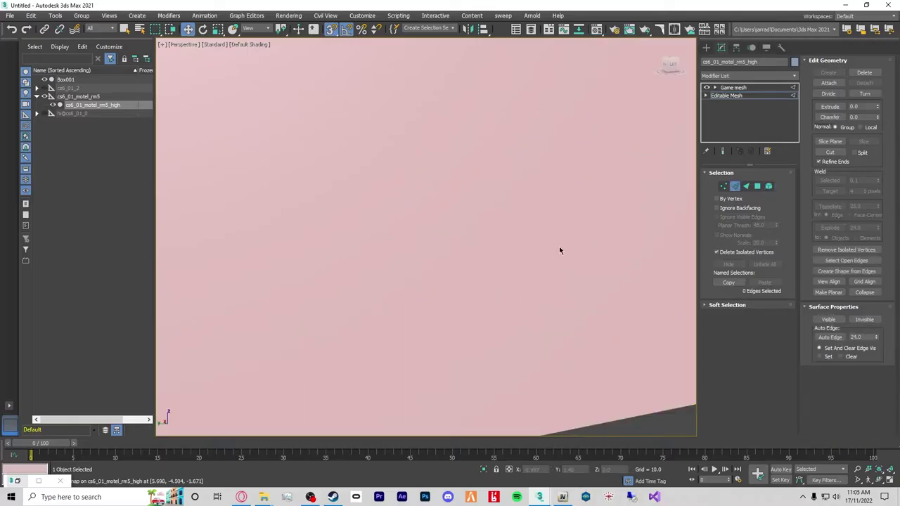
pyautogui.keyDown('alt'); pyautogui.moveTo(329, 234); pyautogui.dragTo(440, 215, button='middle'); pyautogui.keyUp('alt')
pyautogui.keyDown('alt'); pyautogui.moveTo(426, 201); pyautogui.dragTo(390, 215, button='middle'); pyautogui.keyUp('alt')
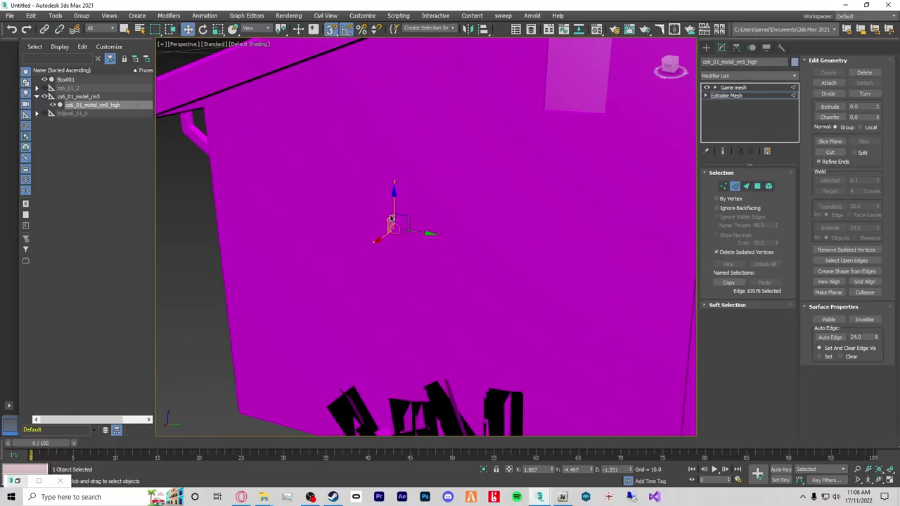
# Examine the motel's end wall and its front doorway and window from outside.
pyautogui.keyDown('alt'); pyautogui.moveTo(391, 219); pyautogui.dragTo(412, 72, button='middle'); pyautogui.keyUp('alt')
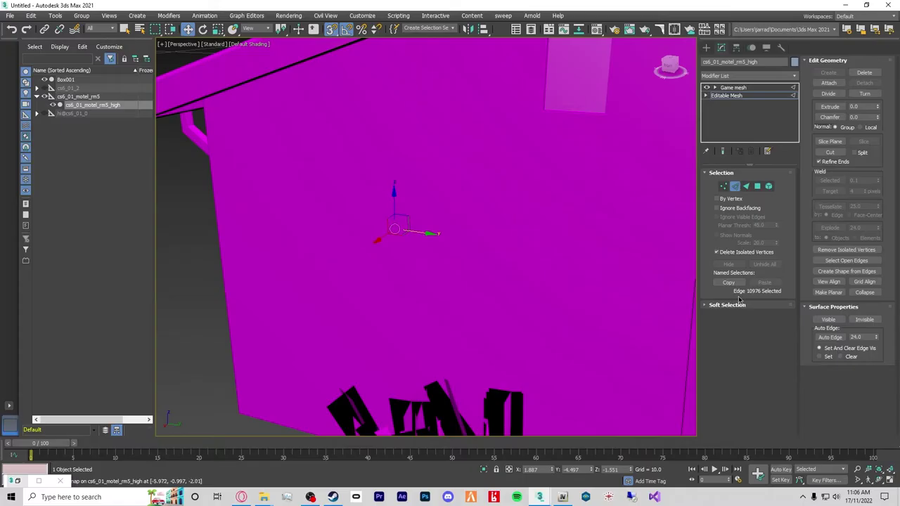
pyautogui.scroll(-5, 342, 161)
pyautogui.keyDown('alt'); pyautogui.moveTo(342, 161); pyautogui.dragTo(394, 230, button='middle'); pyautogui.keyUp('alt')
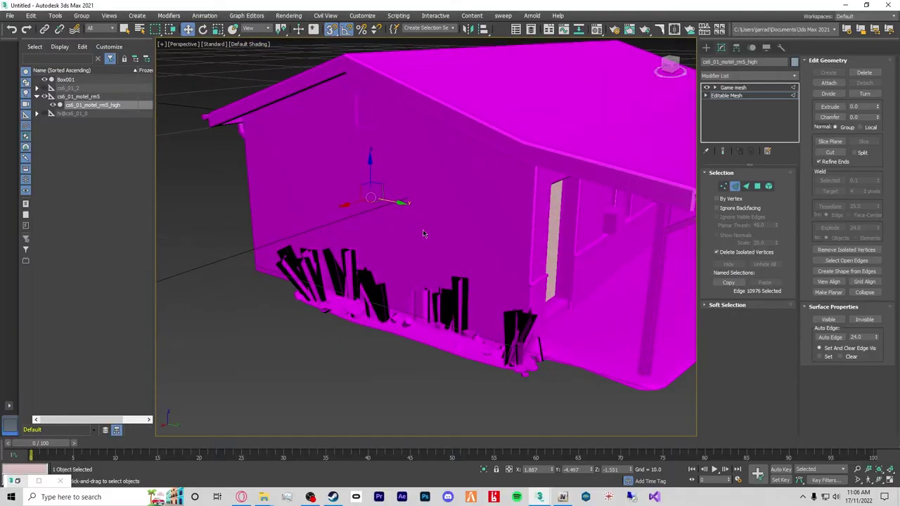
pyautogui.scroll(6, 570, 290)
pyautogui.scroll(-6, 570, 290)
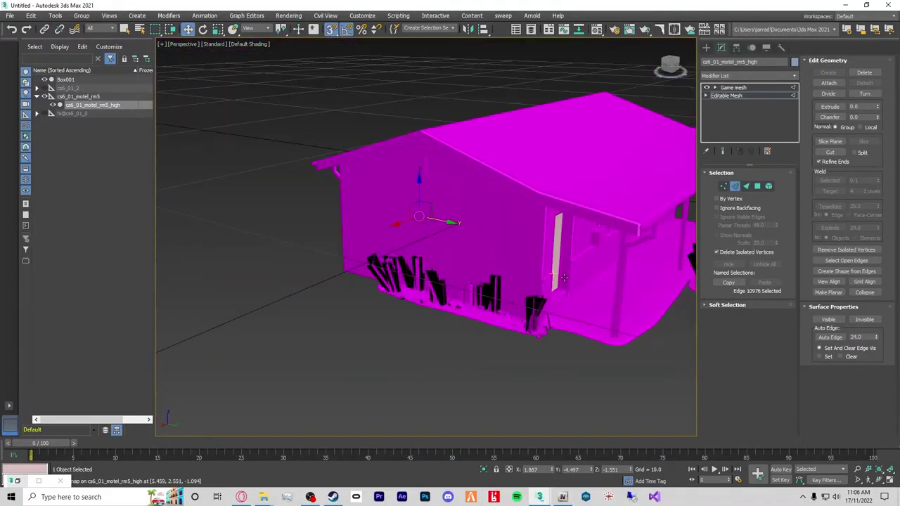
pyautogui.keyDown('alt'); pyautogui.moveTo(566, 281); pyautogui.dragTo(503, 162, button='middle'); pyautogui.keyUp('alt')
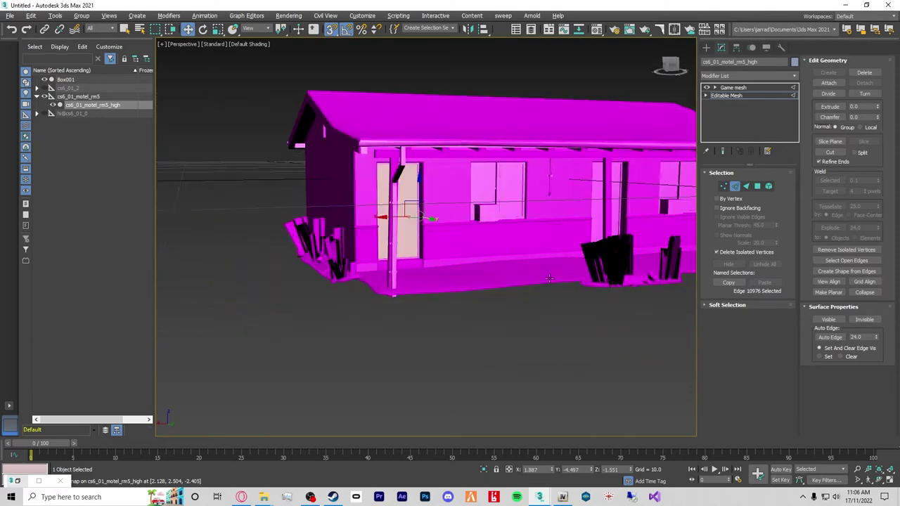
pyautogui.scroll(6, 496, 197)
pyautogui.scroll(-5, 499, 200)
pyautogui.scroll(5, 502, 202)
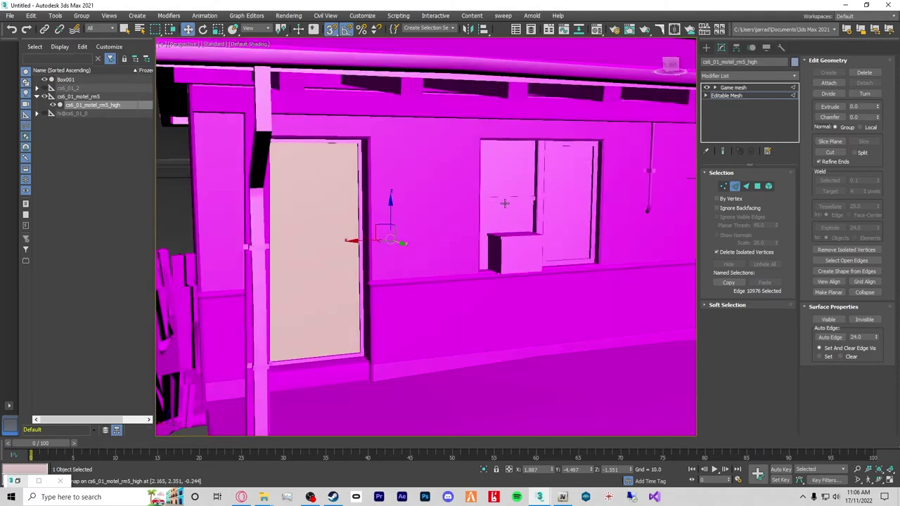
pyautogui.moveTo(464, 214)
pyautogui.keyDown('alt'); pyautogui.mouseDown(button='middle')
pyautogui.moveTo(450, 215)
pyautogui.moveTo(468, 214)
pyautogui.mouseUp(button='middle'); pyautogui.keyUp('alt')
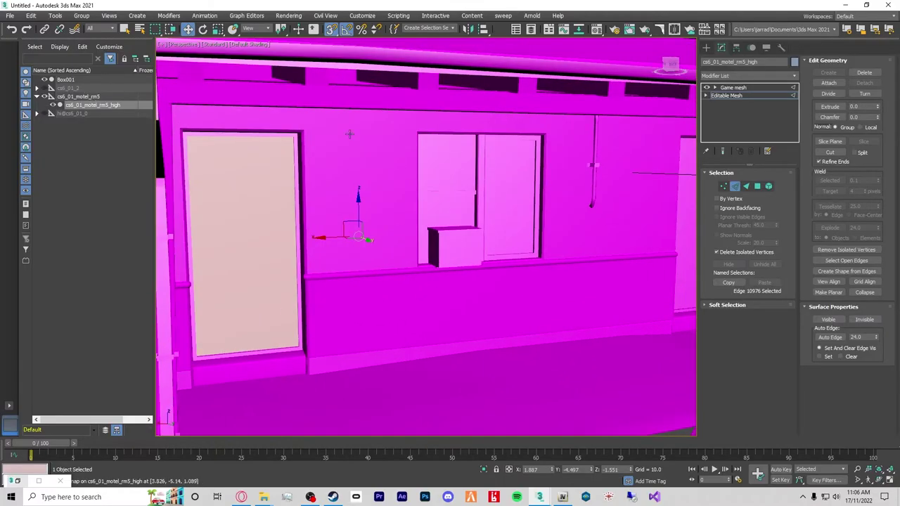
# At polygon level, select the pane faces of the front window beside the open doorway.
pyautogui.click(436, 151)
pyautogui.click(757, 186)
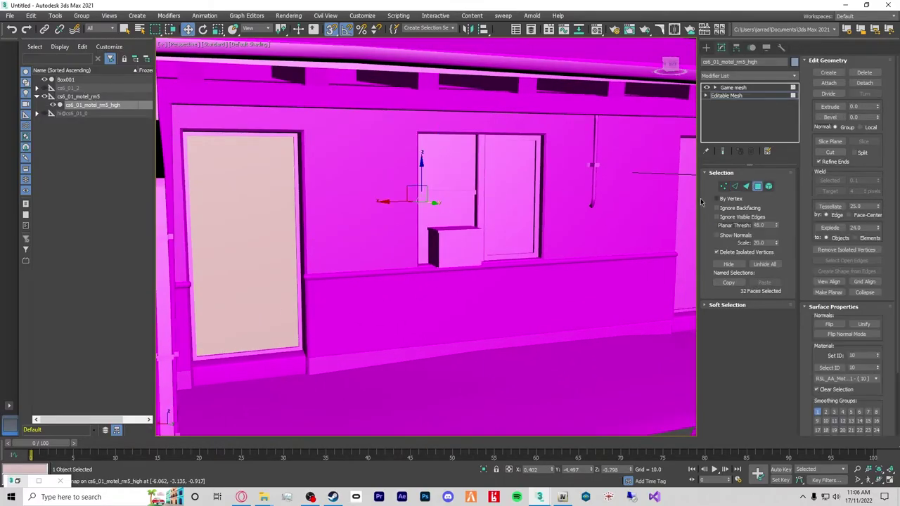
pyautogui.click(459, 167)
pyautogui.keyDown('ctrl'); pyautogui.click(433, 175); pyautogui.keyUp('ctrl')
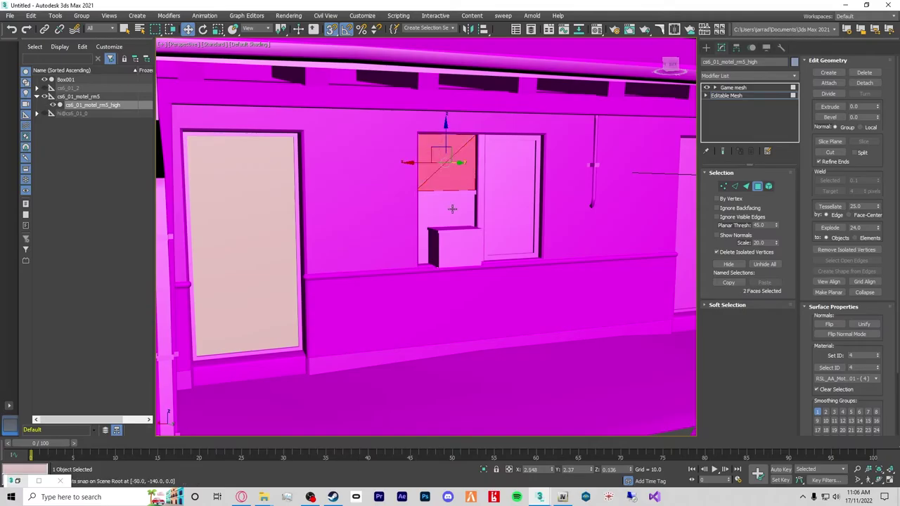
pyautogui.keyDown('ctrl'); pyautogui.click(452, 208); pyautogui.keyUp('ctrl')
pyautogui.keyDown('ctrl'); pyautogui.click(465, 221); pyautogui.keyUp('ctrl')
pyautogui.keyDown('ctrl'); pyautogui.click(492, 215); pyautogui.keyUp('ctrl')
pyautogui.keyDown('alt'); pyautogui.moveTo(512, 215); pyautogui.dragTo(576, 245, button='middle'); pyautogui.keyUp('alt')
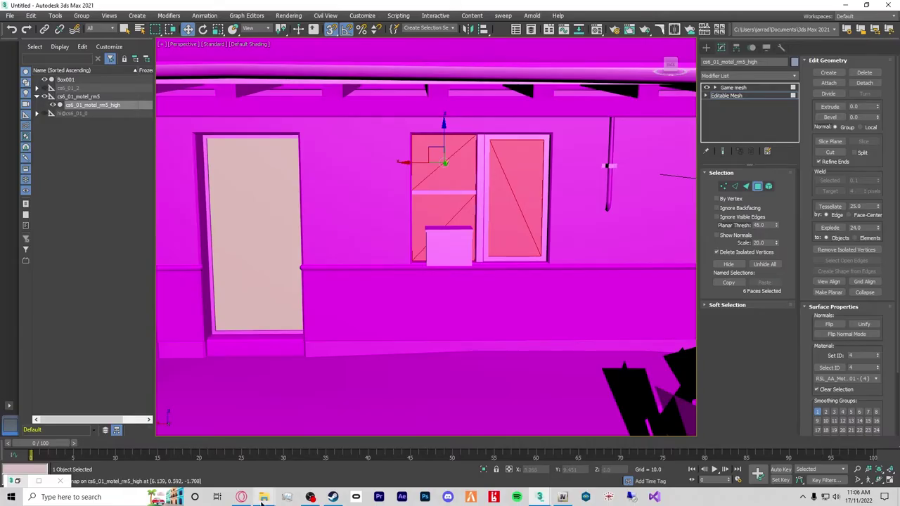
# Switch to File Explorer, open the rs500 texture folder that holds the glass texture, and move its window aside.
pyautogui.moveTo(262, 499)
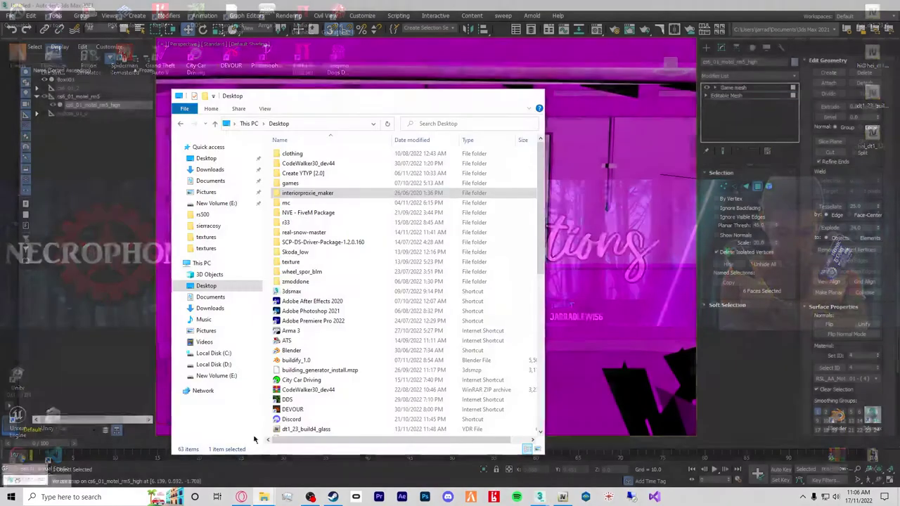
pyautogui.click(276, 475)
pyautogui.click(287, 83)
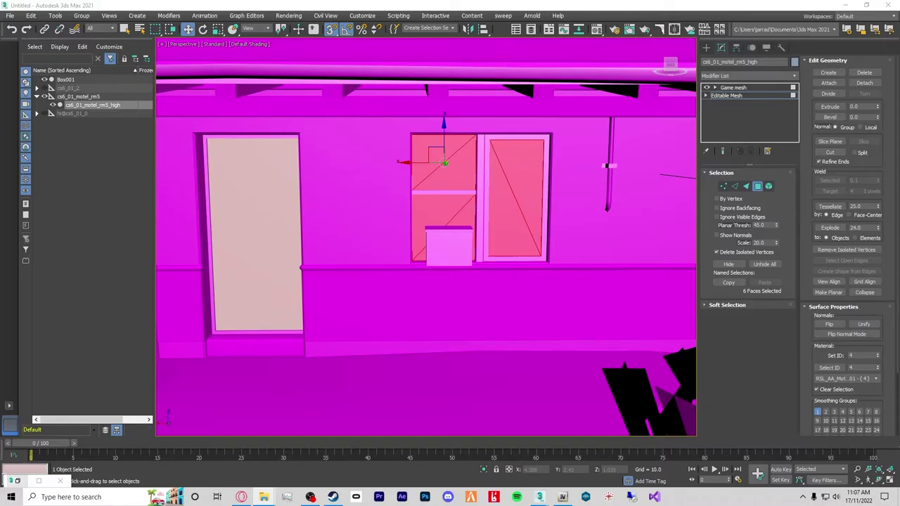
pyautogui.hotkey('alt', 'Tab')
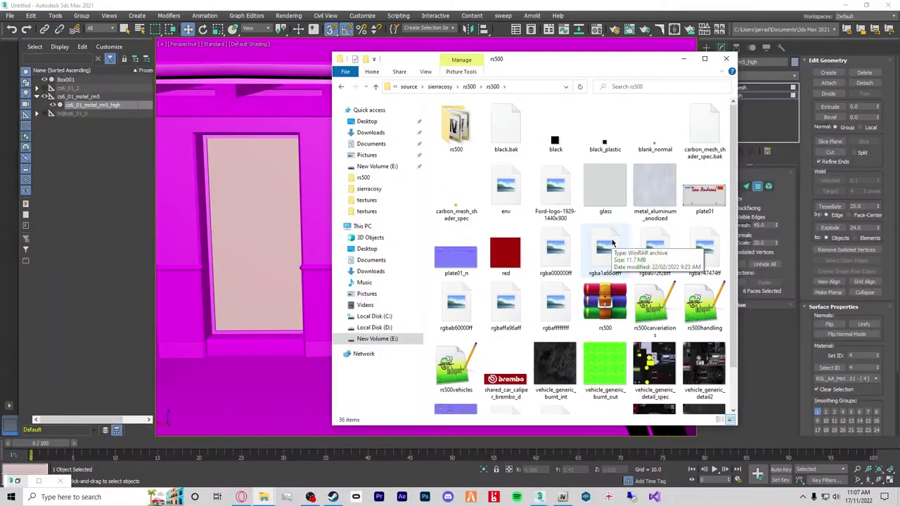
pyautogui.moveTo(520, 67); pyautogui.dragTo(677, 90)
# Add the upper and lower pane faces of the window in the motel's rear wall to the selection.
pyautogui.keyDown('alt'); pyautogui.moveTo(243, 257); pyautogui.dragTo(297, 267, button='middle'); pyautogui.keyUp('alt')
pyautogui.scroll(-15, 414, 269)
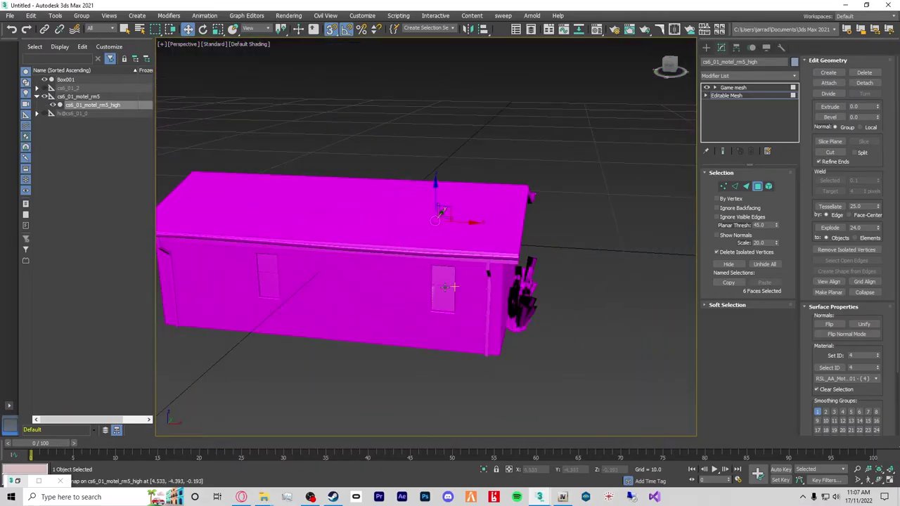
pyautogui.click(443, 298)
pyautogui.keyDown('ctrl'); pyautogui.click(445, 274); pyautogui.keyUp('ctrl')
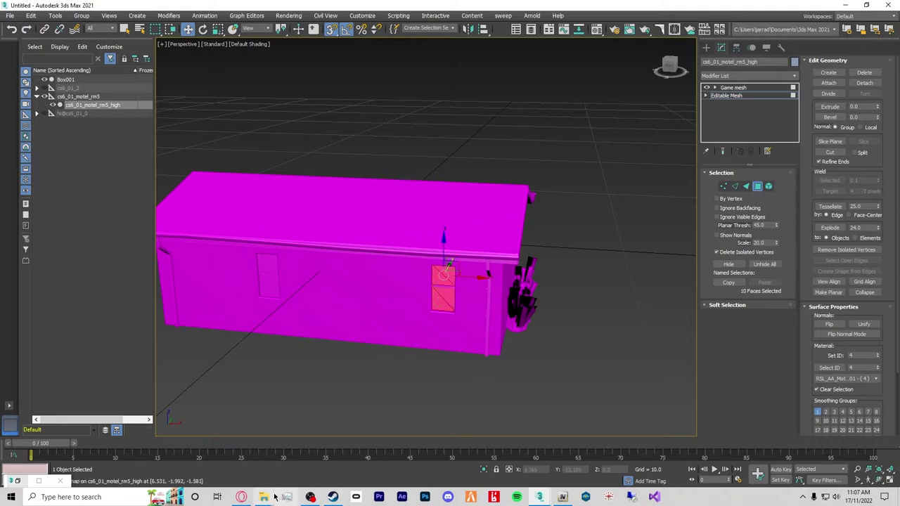
pyautogui.press('z')
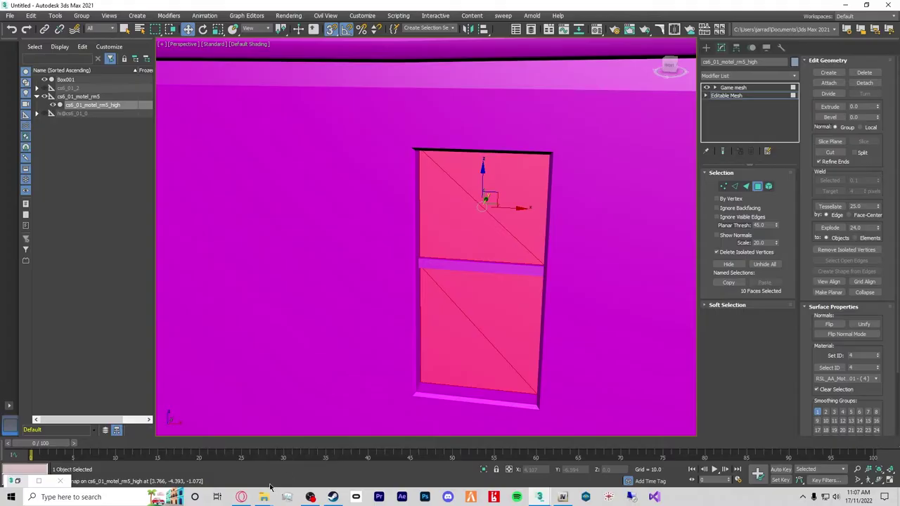
# Apply the glass texture from the rs500 folder to the selected window panes and minimize File Explorer.
pyautogui.moveTo(264, 497)
pyautogui.click(300, 450)
pyautogui.moveTo(754, 215); pyautogui.dragTo(465, 219)
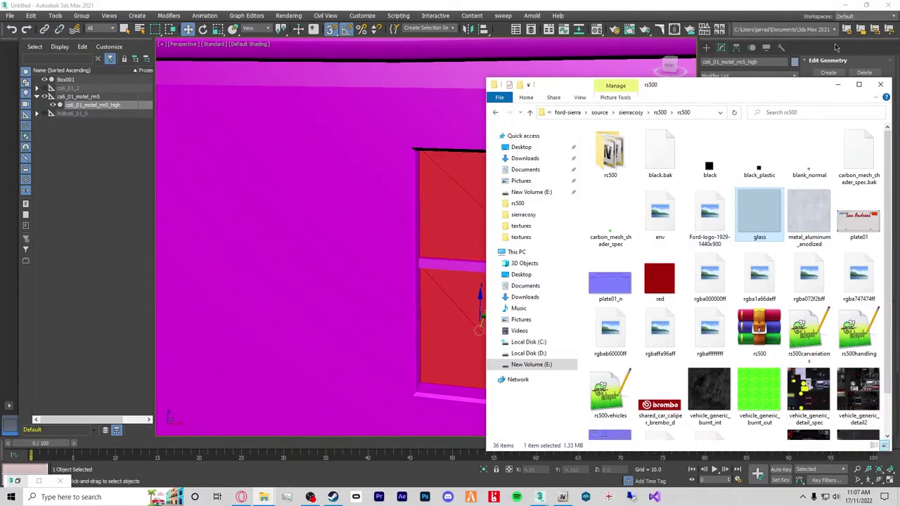
pyautogui.click(836, 85)
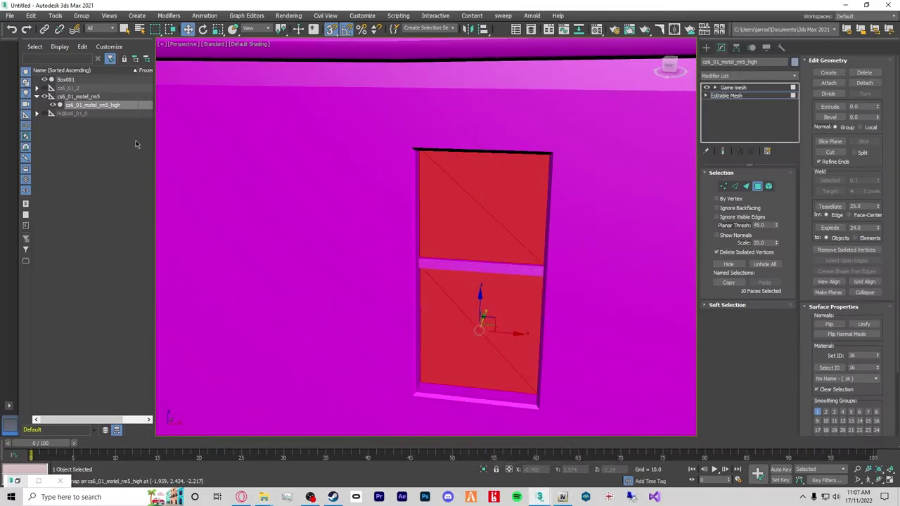
# Open the GIMS V material editor for the motel mesh and convert the ID 16 Standardmaterial into a GIMS V model material.
pyautogui.scroll(-10, 399, 309)
pyautogui.keyDown('alt'); pyautogui.moveTo(399, 309); pyautogui.dragTo(395, 309, button='middle'); pyautogui.keyUp('alt')
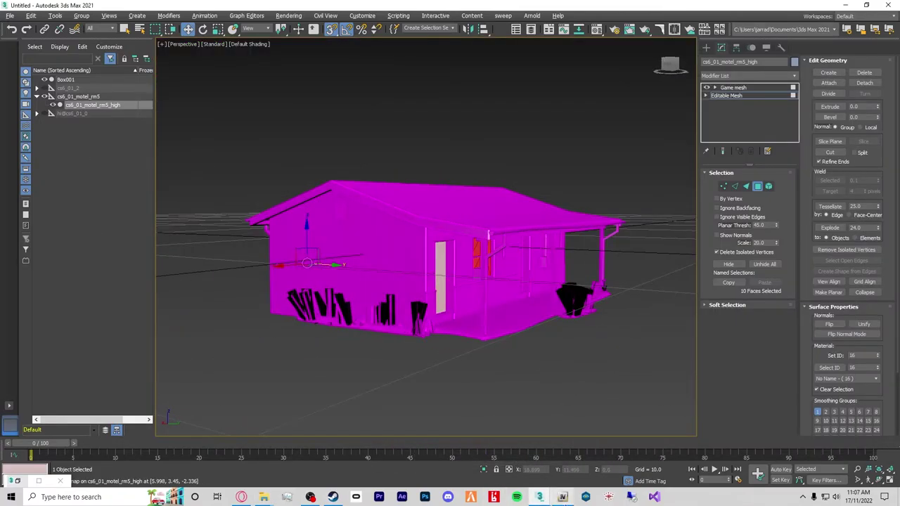
pyautogui.click(171, 241)
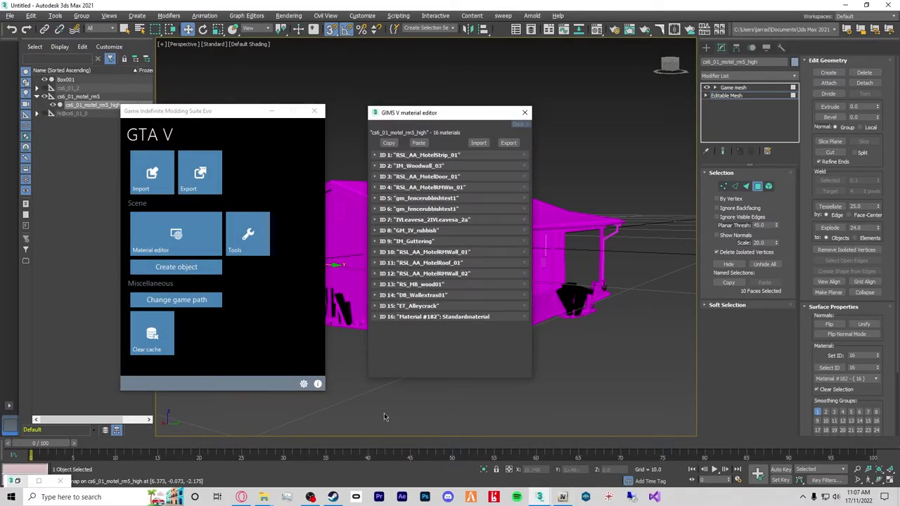
pyautogui.click(423, 324)
pyautogui.click(424, 318)
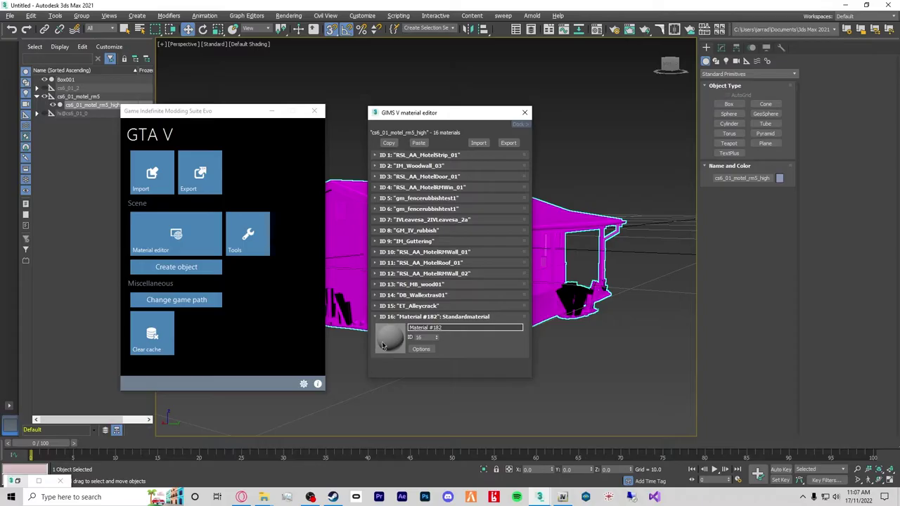
pyautogui.click(394, 346)
pyautogui.click(434, 260)
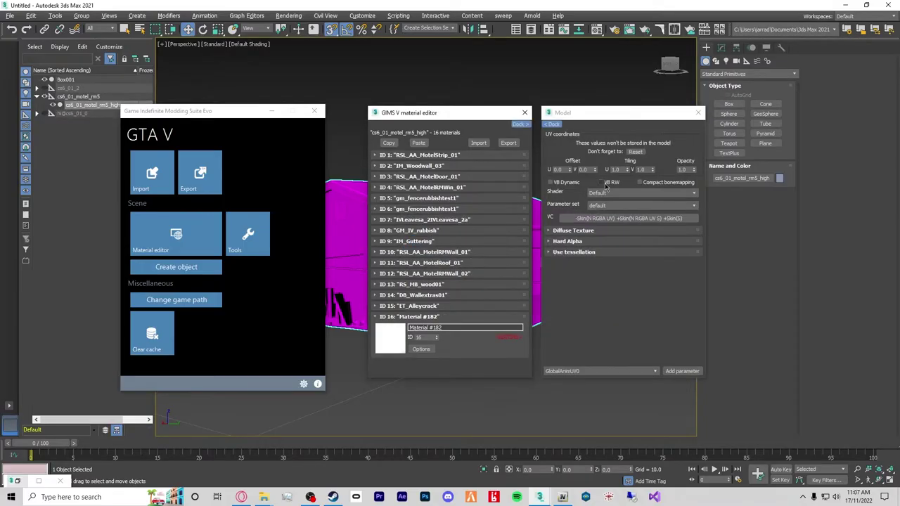
# Set the ID 16 material's shader to Glass and its parameter set to glass.
pyautogui.click(611, 193)
pyautogui.click(596, 214)
pyautogui.click(571, 231)
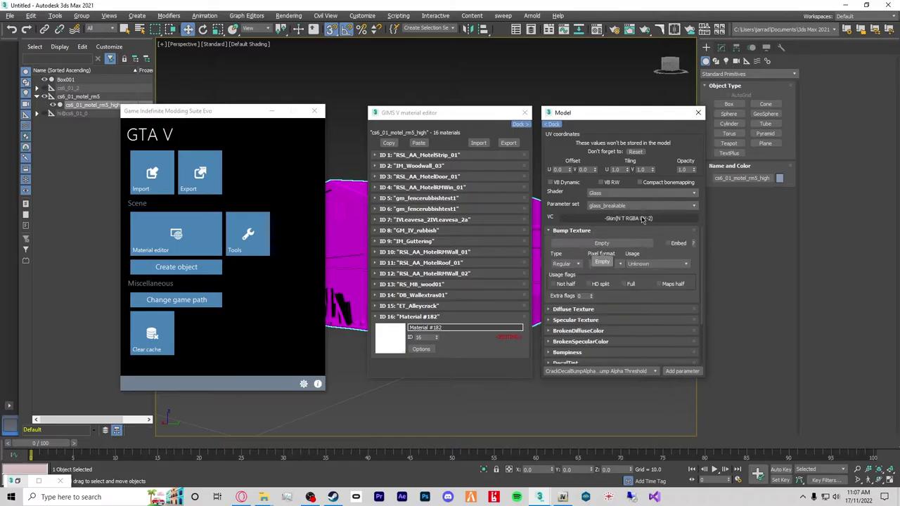
pyautogui.click(619, 205)
pyautogui.click(603, 214)
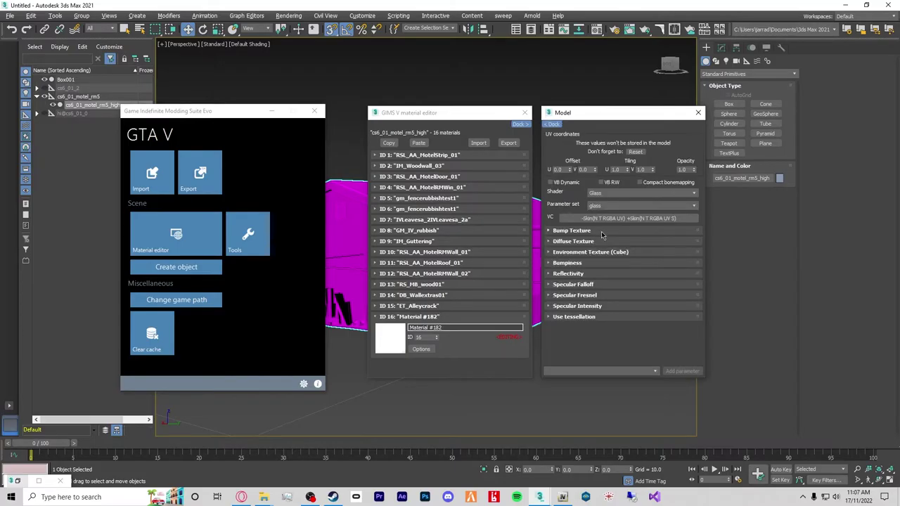
# Embed NormalMap.dds from the sierracosy folder as the glass material's bump texture and check its diffuse texture settings.
pyautogui.click(651, 243)
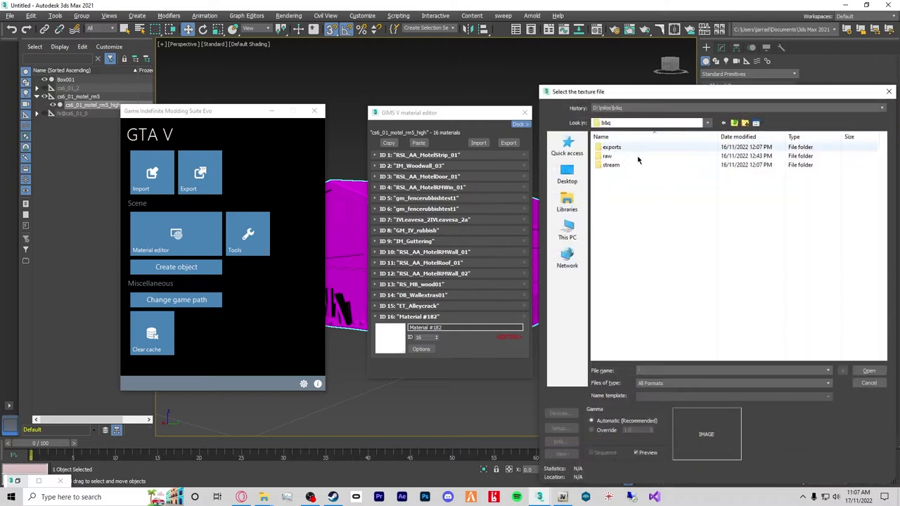
pyautogui.click(568, 230)
pyautogui.doubleClick(640, 284)
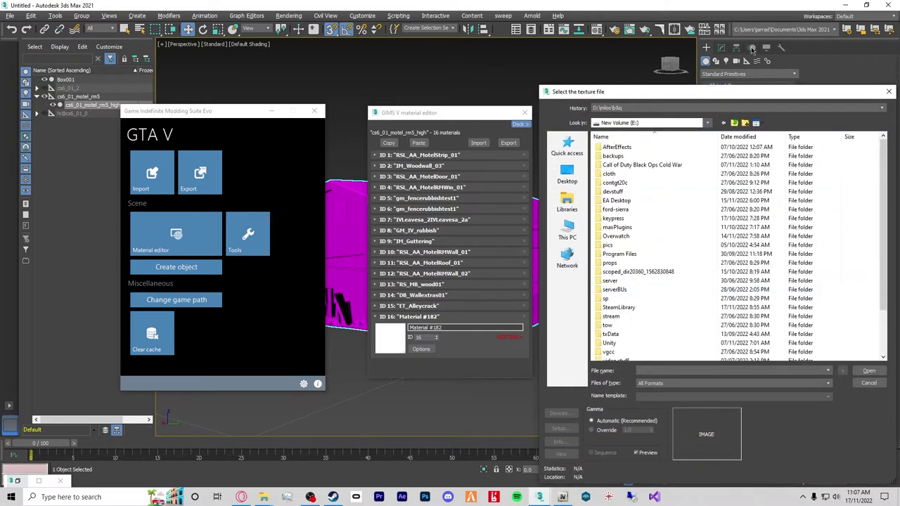
pyautogui.press('Escape')
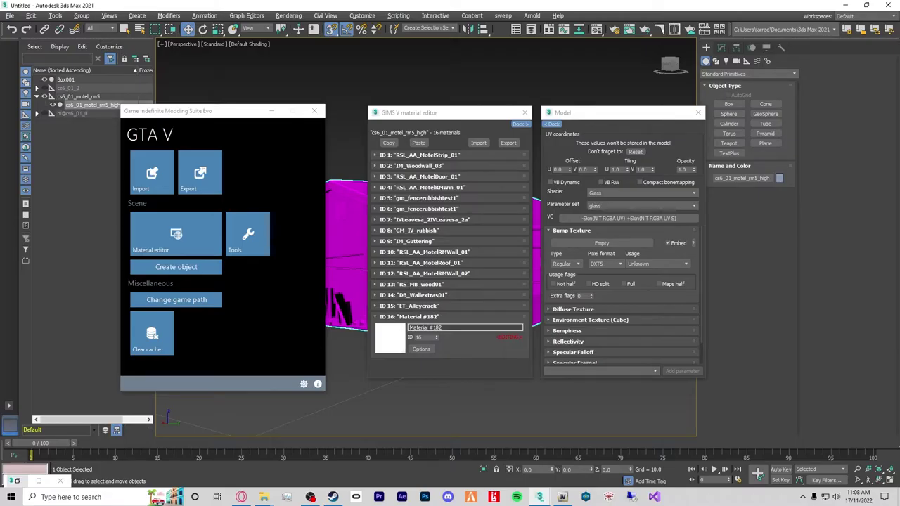
pyautogui.click(603, 218)
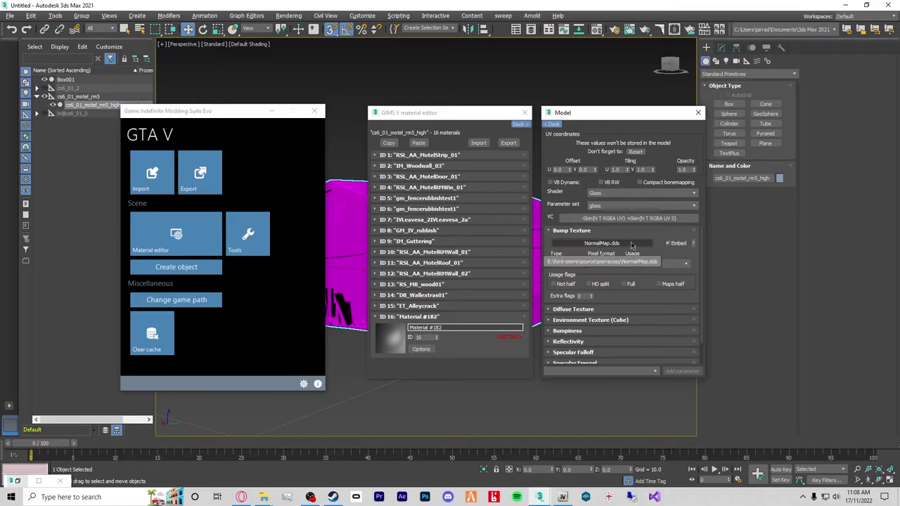
pyautogui.click(584, 231)
pyautogui.click(583, 242)
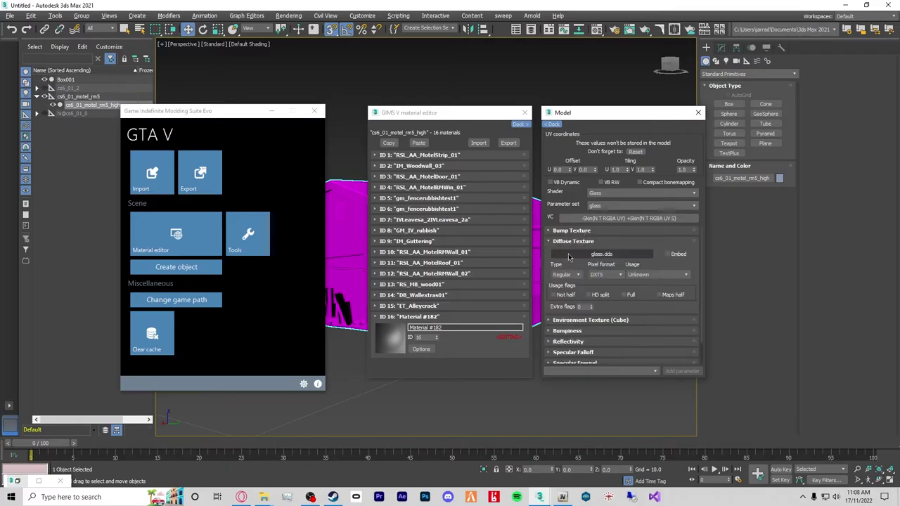
pyautogui.click(592, 243)
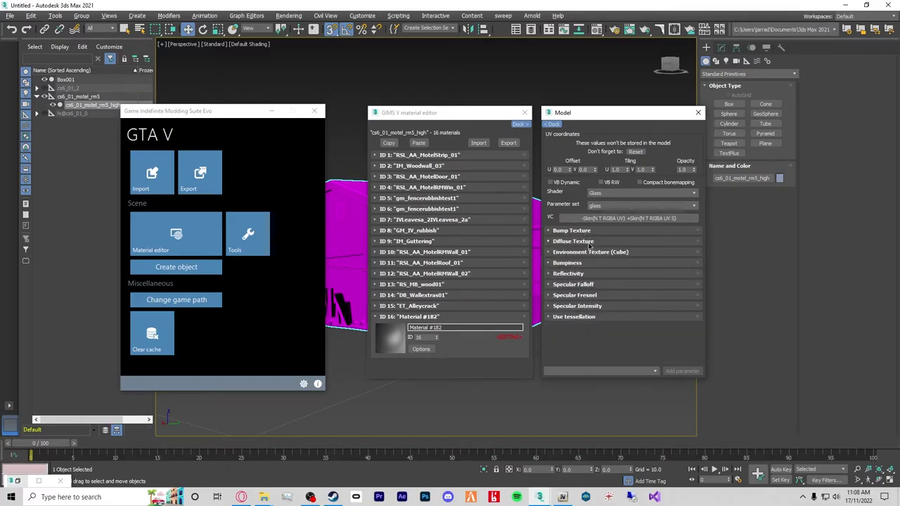
# Embed env.dds from the rs500 subfolder as the glass material's Environment Texture (Cube).
pyautogui.click(597, 253)
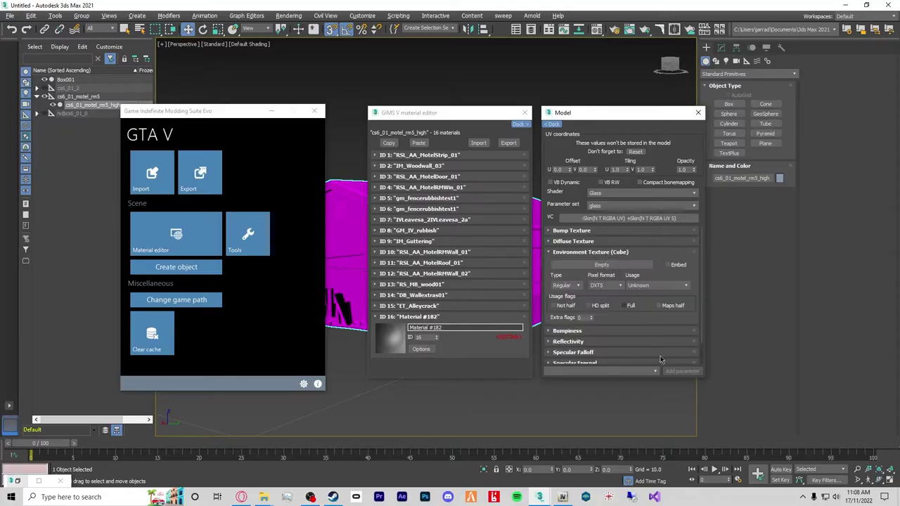
pyautogui.click(668, 265)
pyautogui.click(602, 265)
pyautogui.scroll(-3, 415, 232)
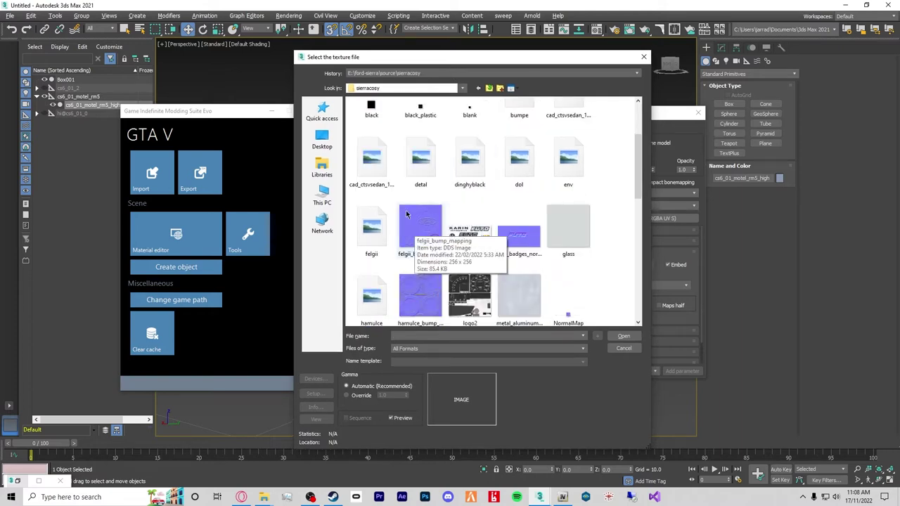
pyautogui.scroll(3, 415, 232)
pyautogui.doubleClick(372, 125)
pyautogui.scroll(-3, 406, 196)
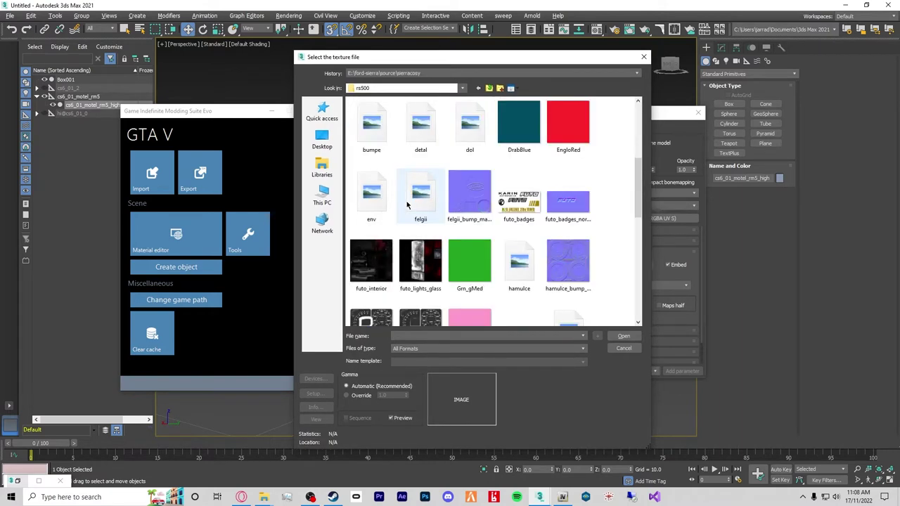
pyautogui.click(371, 193)
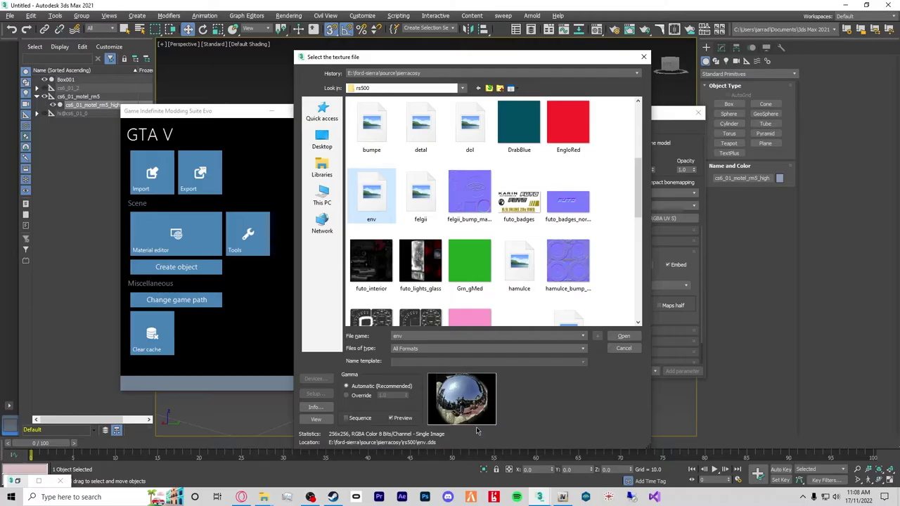
pyautogui.click(624, 337)
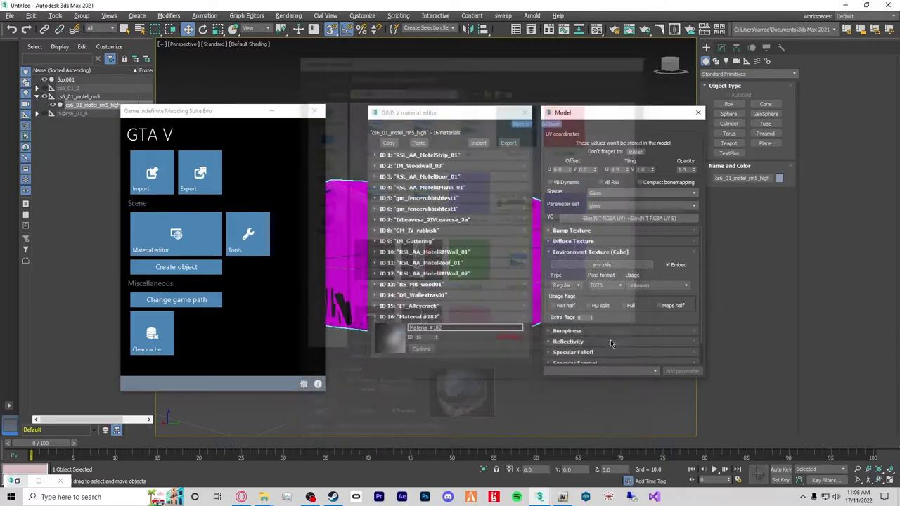
# Set the glass material's Reflectivity to 5.0 and close the Model and GIMS V material editor windows.
pyautogui.click(589, 253)
pyautogui.click(567, 274)
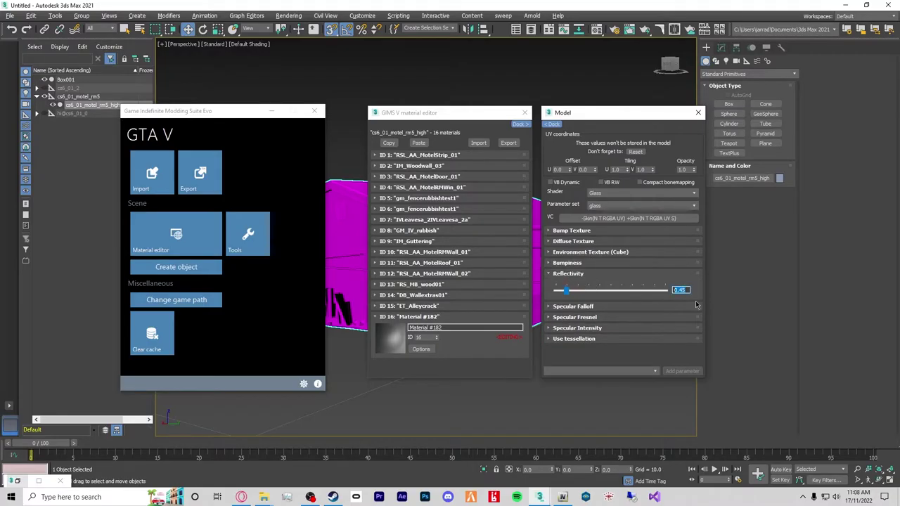
pyautogui.write('5.0')
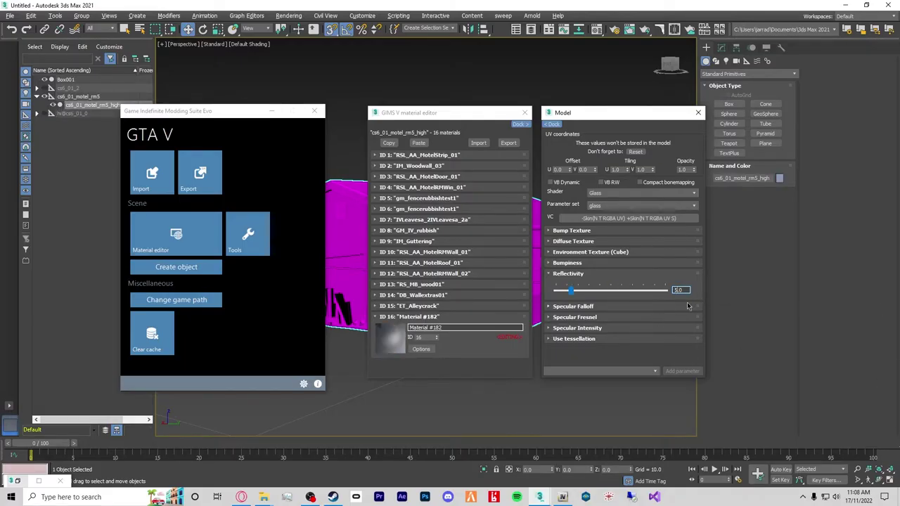
pyautogui.click(699, 114)
pyautogui.click(525, 112)
# Examine the motel's rear and front windows from outside with Box001 hidden, and minimize the GTA V suite window.
pyautogui.moveTo(652, 357)
pyautogui.keyDown('alt'); pyautogui.mouseDown(button='middle')
pyautogui.moveTo(595, 352)
pyautogui.moveTo(641, 357)
pyautogui.mouseUp(button='middle'); pyautogui.keyUp('alt')
pyautogui.keyDown('alt'); pyautogui.moveTo(347, 248); pyautogui.dragTo(562, 249, button='middle'); pyautogui.keyUp('alt')
pyautogui.scroll(5, 564, 247)
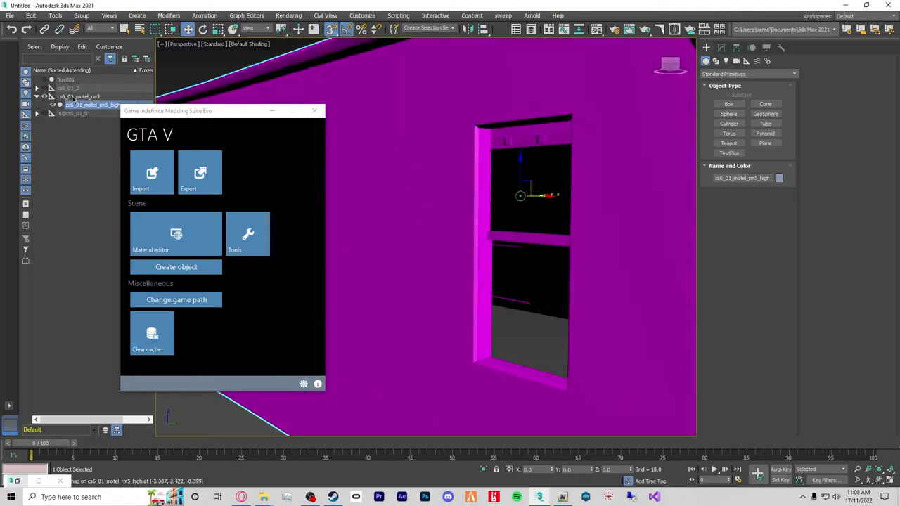
pyautogui.keyDown('alt'); pyautogui.moveTo(544, 316); pyautogui.dragTo(423, 343, button='middle'); pyautogui.keyUp('alt')
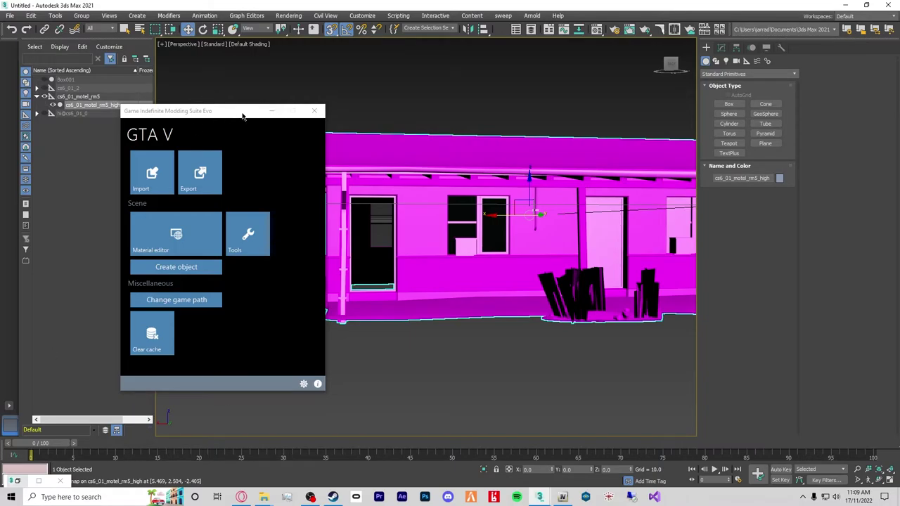
pyautogui.click(272, 110)
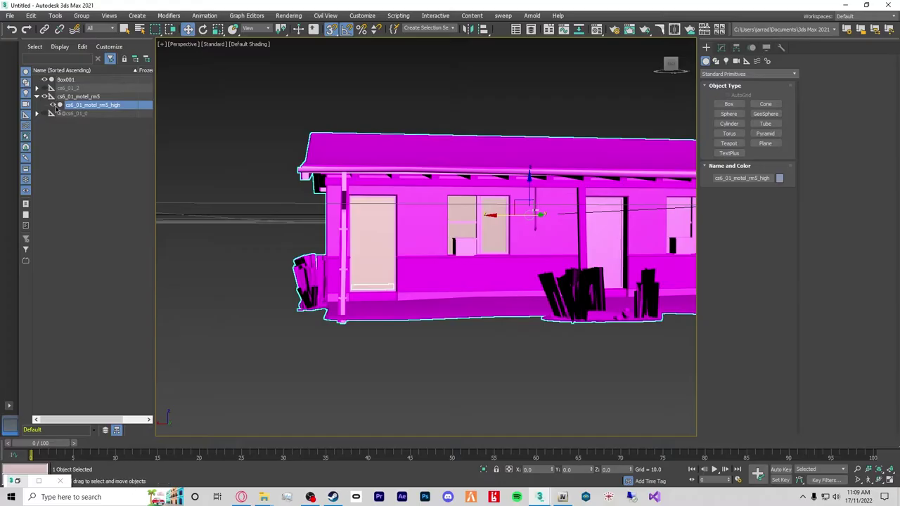
# Hide the cs6_01_motel_rm5_high mesh, select Box001 and turn on edged-faces display.
pyautogui.click(54, 105)
pyautogui.click(503, 238)
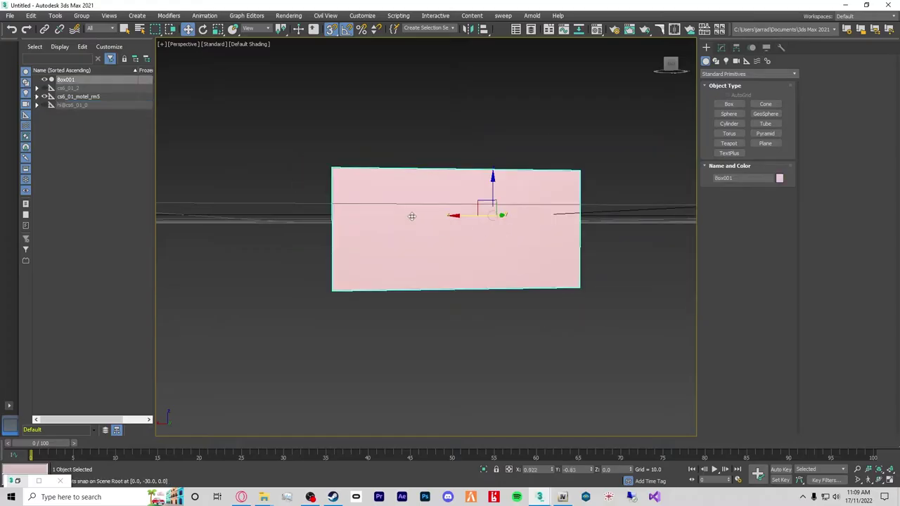
pyautogui.press('F4')
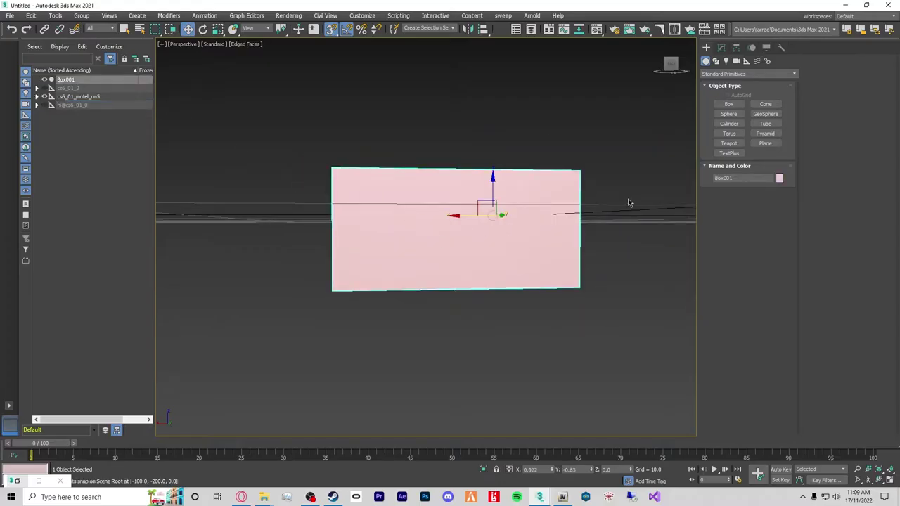
pyautogui.keyDown('alt'); pyautogui.moveTo(499, 305); pyautogui.dragTo(517, 284, button='middle'); pyautogui.keyUp('alt')
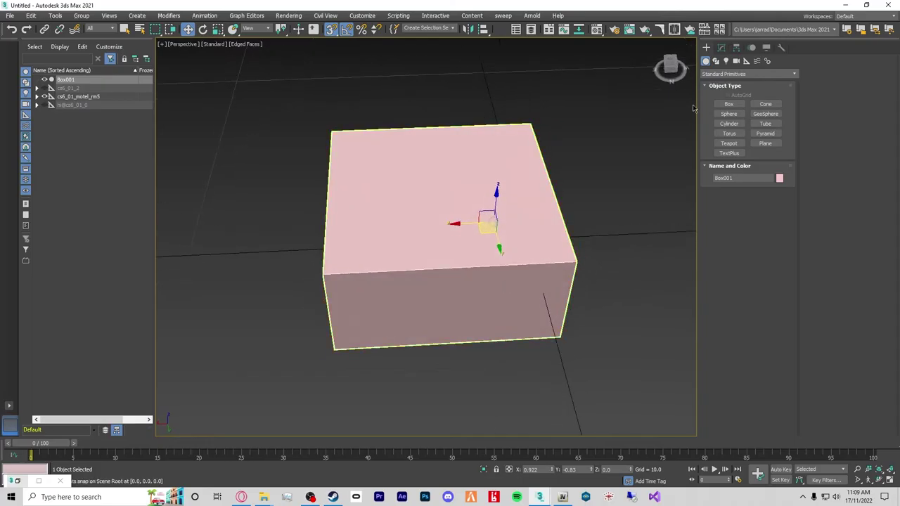
# Connect Box001's four edges running along its length with 2 segments, adding two edge loops around the box.
pyautogui.click(721, 48)
pyautogui.press('4')
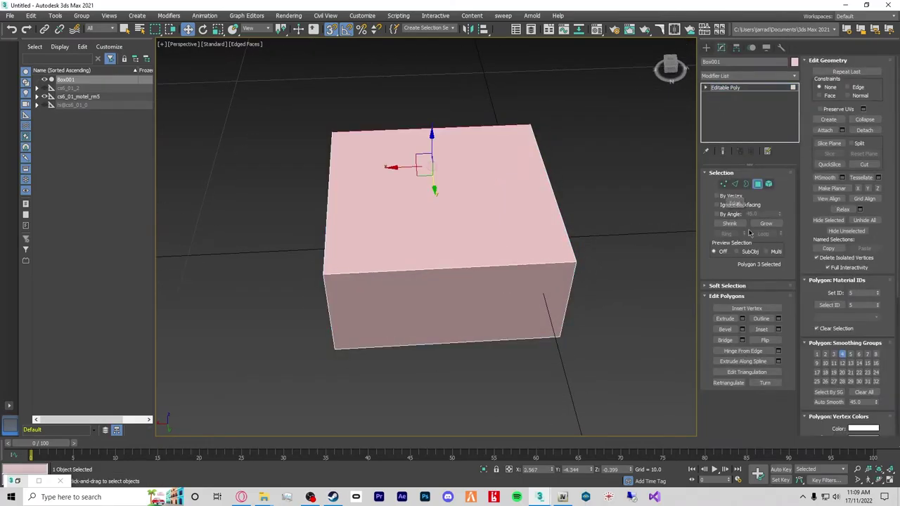
pyautogui.click(735, 183)
pyautogui.moveTo(428, 99); pyautogui.dragTo(427, 98)
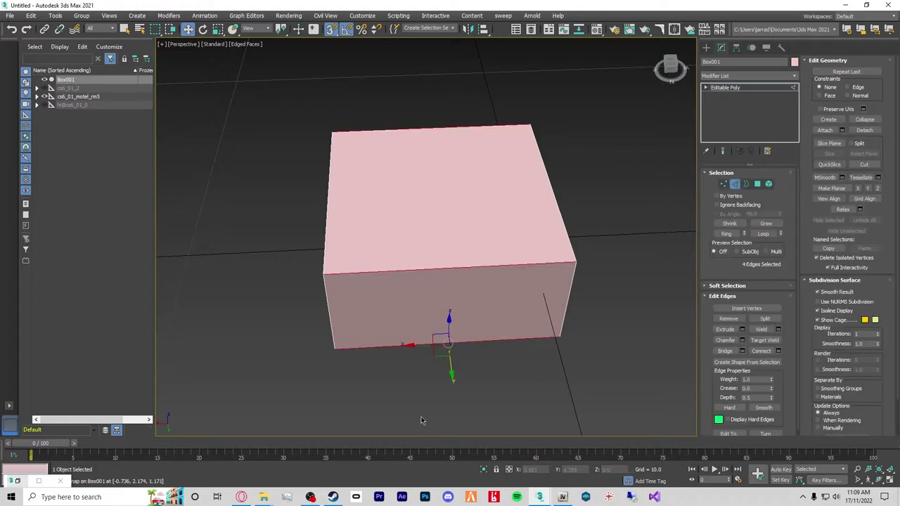
pyautogui.moveTo(454, 363)
pyautogui.keyDown('alt'); pyautogui.mouseDown(button='middle')
pyautogui.moveTo(406, 275)
pyautogui.moveTo(440, 263)
pyautogui.moveTo(439, 359)
pyautogui.moveTo(455, 348)
pyautogui.mouseUp(button='middle'); pyautogui.keyUp('alt')
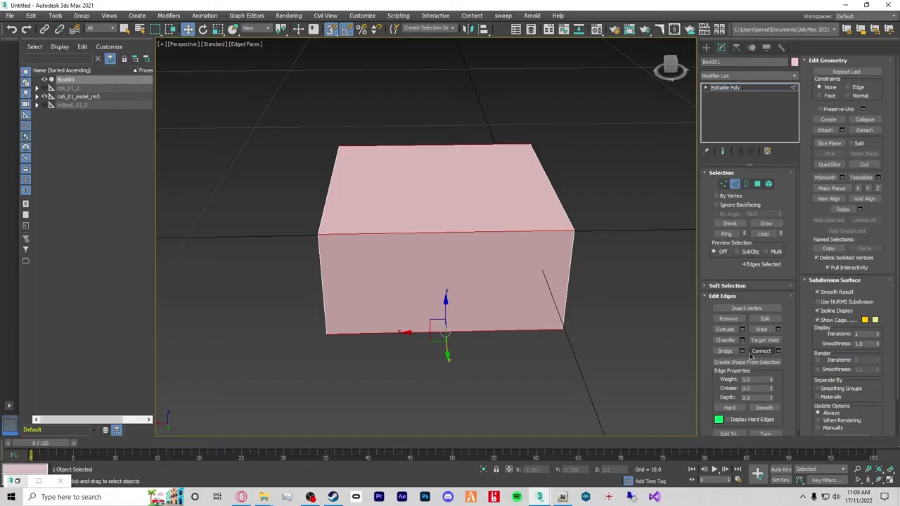
pyautogui.click(778, 351)
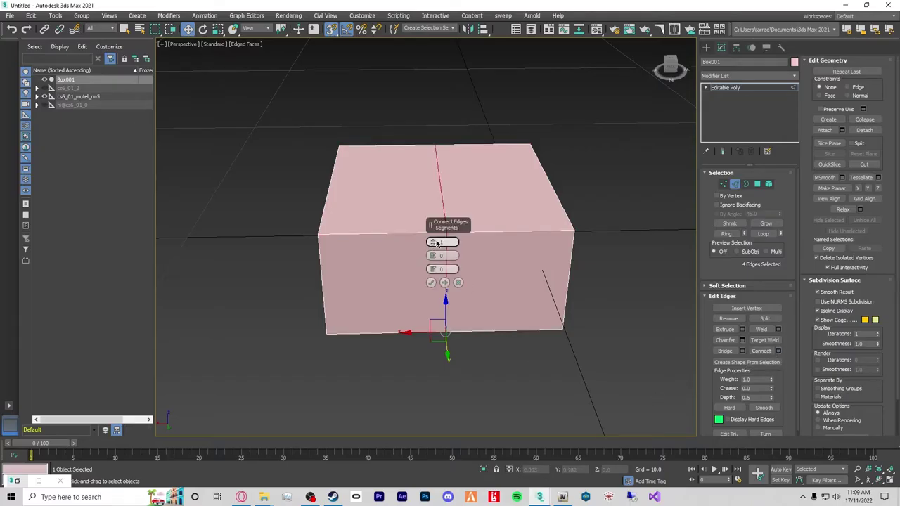
pyautogui.moveTo(433, 241); pyautogui.dragTo(437, 241)
pyautogui.click(430, 282)
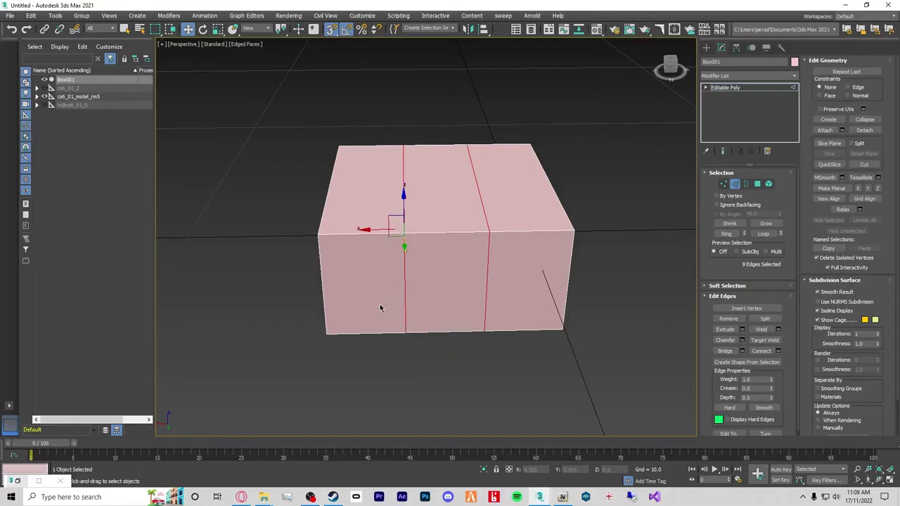
# Select the edge loop nearest the doorway, show the cs6_01_motel_rm5_high mesh and snap the loop to the doorway side nearest the building's corner.
pyautogui.click(405, 288)
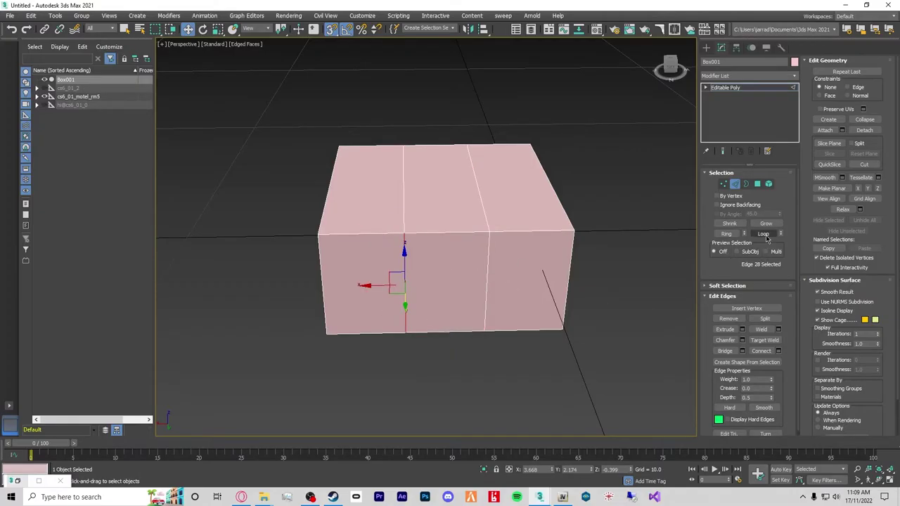
pyautogui.click(764, 237)
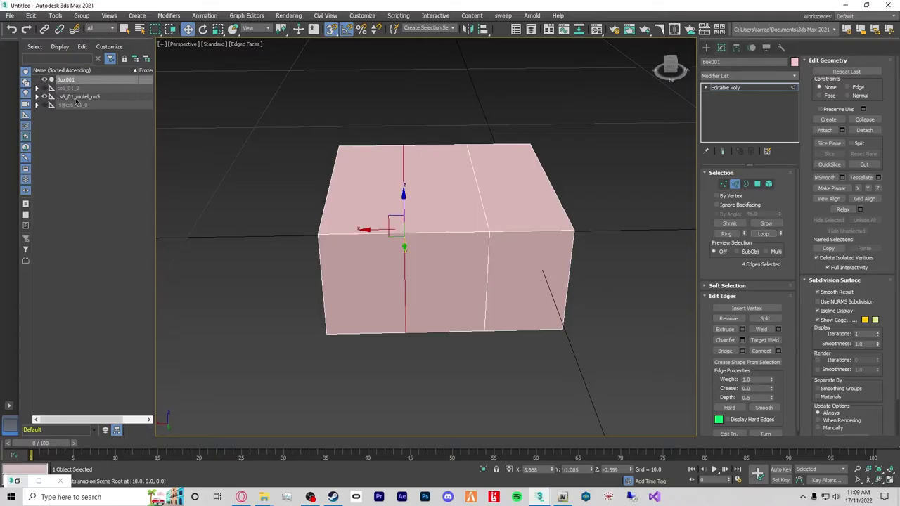
pyautogui.click(36, 97)
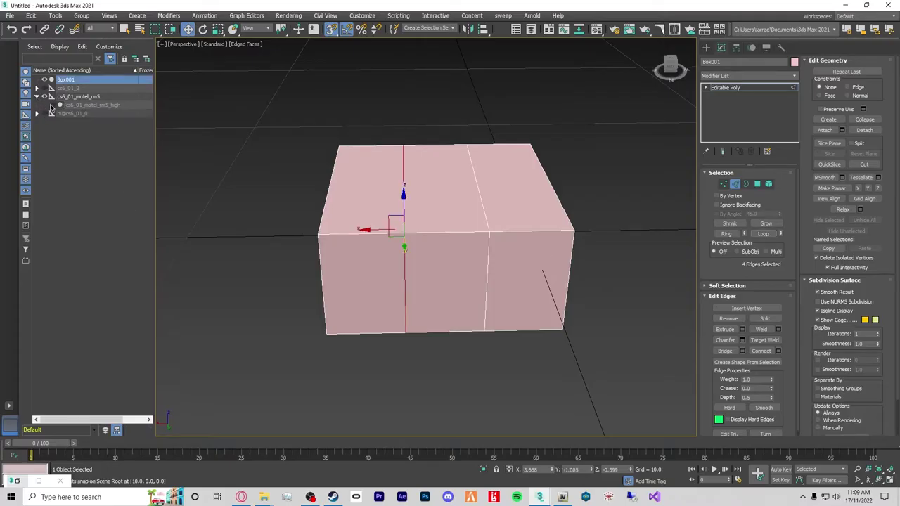
pyautogui.click(51, 106)
pyautogui.keyDown('alt'); pyautogui.moveTo(390, 319); pyautogui.dragTo(388, 277, button='middle'); pyautogui.keyUp('alt')
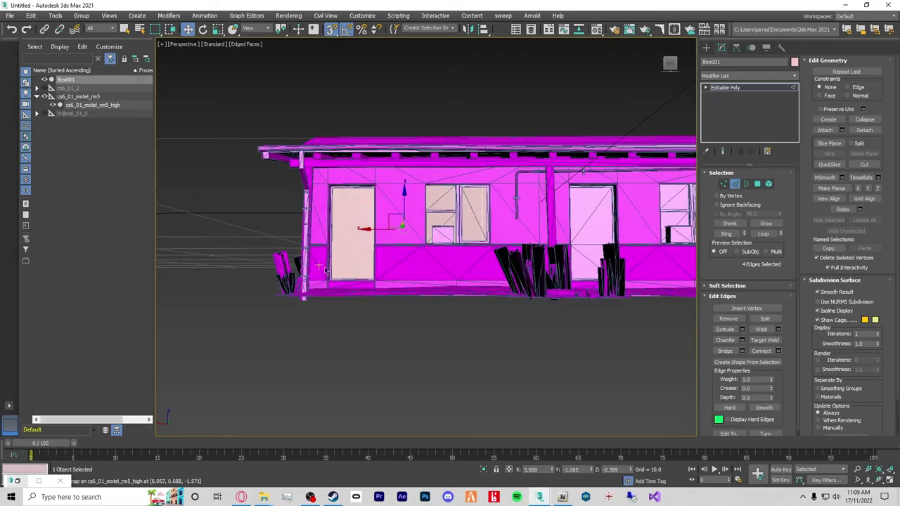
pyautogui.scroll(8, 337, 275)
pyautogui.keyDown('alt'); pyautogui.moveTo(446, 195); pyautogui.dragTo(560, 136, button='middle'); pyautogui.keyUp('alt')
pyautogui.moveTo(561, 137); pyautogui.dragTo(451, 341)
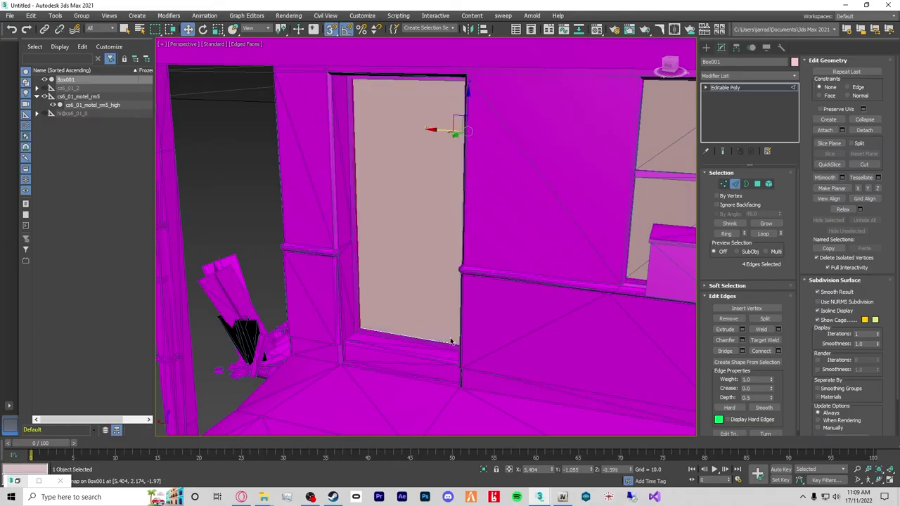
# Select Box001's other new edge loop with the motel mesh hidden, and snap it to the doorway's opposite side with the mesh shown.
pyautogui.click(52, 105)
pyautogui.scroll(-4, 377, 197)
pyautogui.click(553, 212)
pyautogui.click(763, 234)
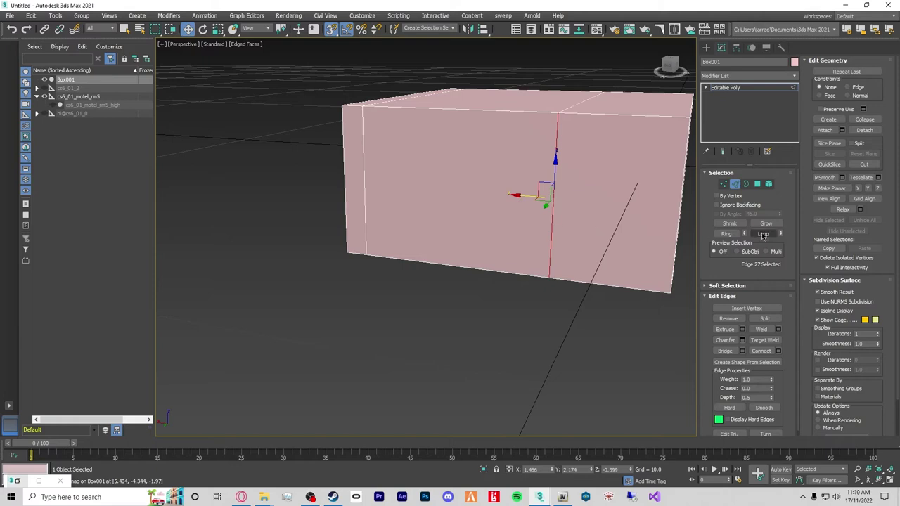
pyautogui.click(59, 105)
pyautogui.scroll(3, 542, 250)
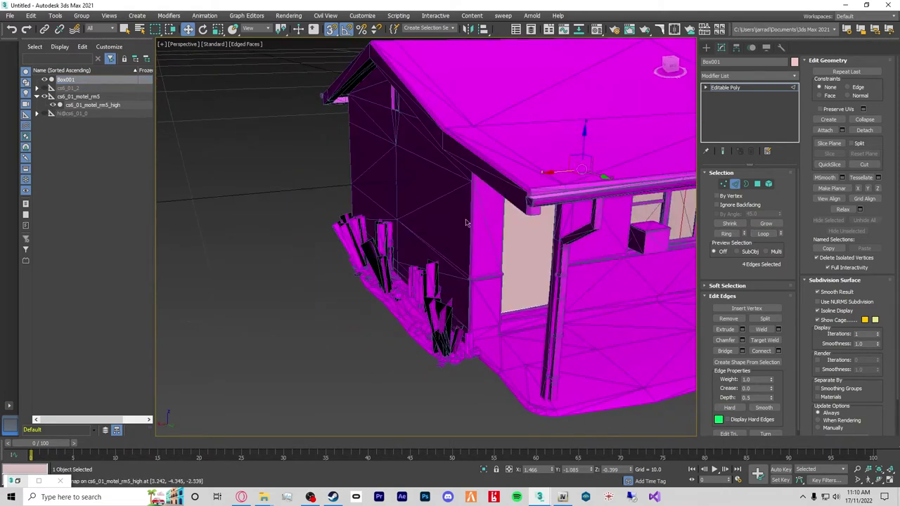
pyautogui.scroll(5, 543, 250)
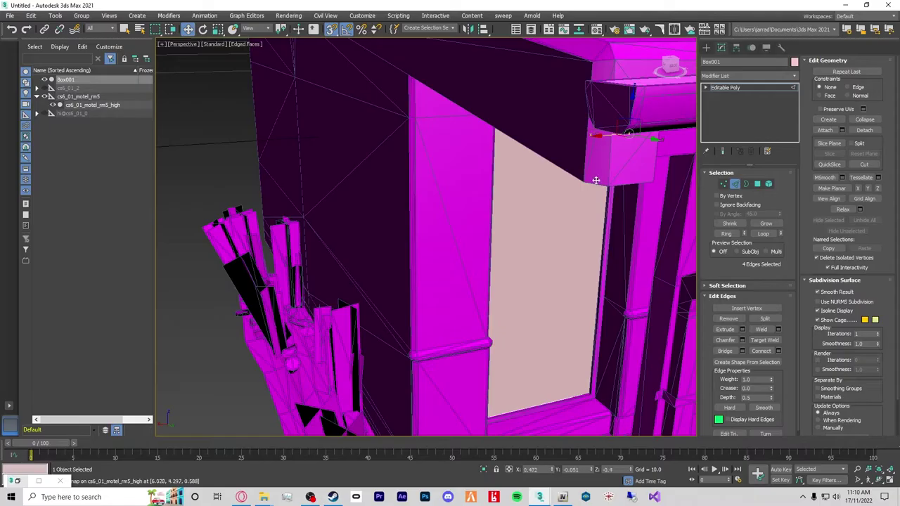
pyautogui.moveTo(596, 139); pyautogui.dragTo(440, 148)
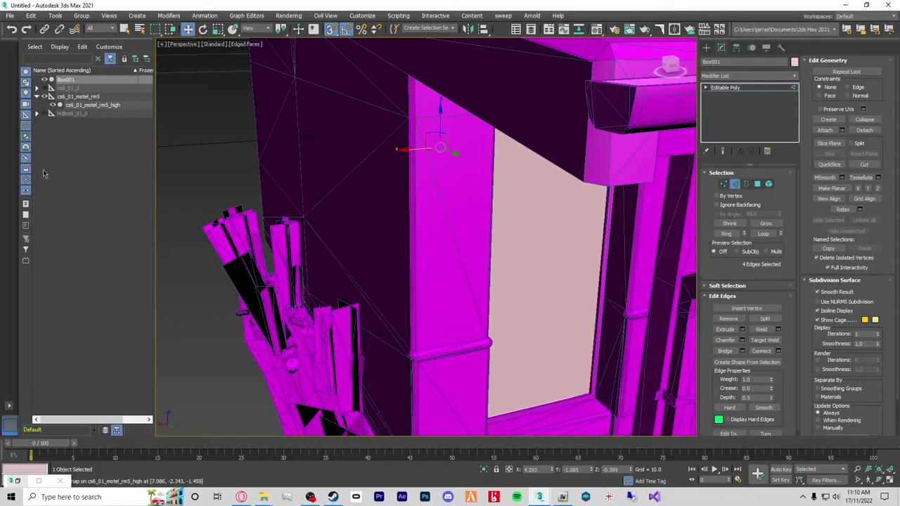
# Hide the motel mesh and connect the two vertical edges flanking the doorway on Box001's front wall with 1 segment.
pyautogui.click(59, 105)
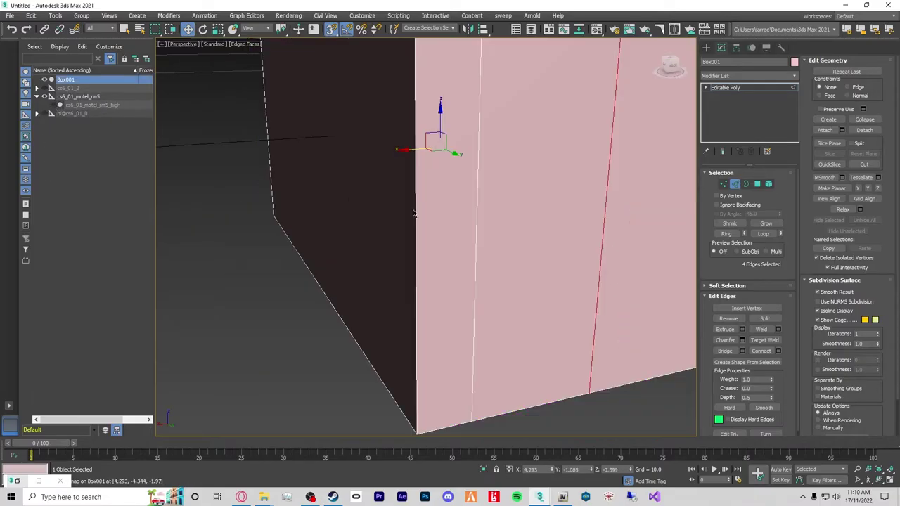
pyautogui.keyDown('ctrl'); pyautogui.click(477, 222); pyautogui.keyUp('ctrl')
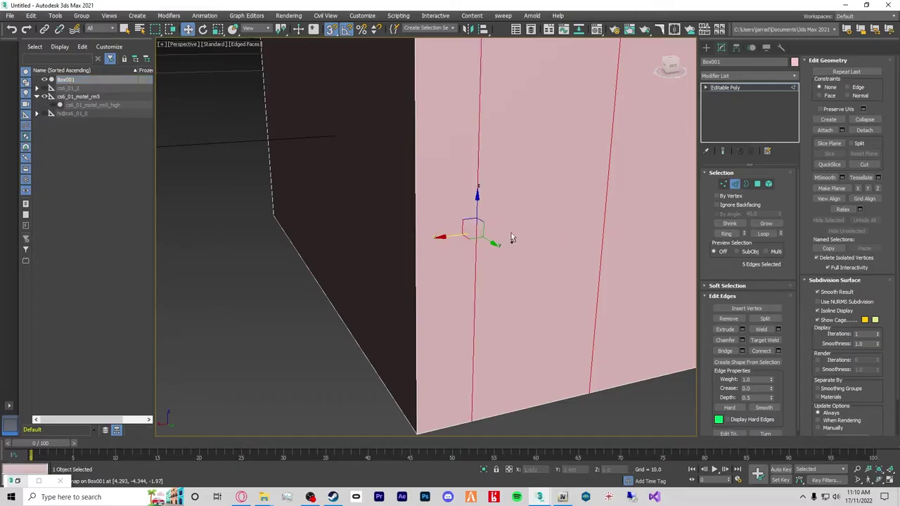
pyautogui.click(606, 238)
pyautogui.click(602, 234)
pyautogui.scroll(-4, 457, 232)
pyautogui.keyDown('ctrl'); pyautogui.click(465, 229); pyautogui.keyUp('ctrl')
pyautogui.keyDown('alt'); pyautogui.moveTo(422, 276); pyautogui.dragTo(414, 253, button='middle'); pyautogui.keyUp('alt')
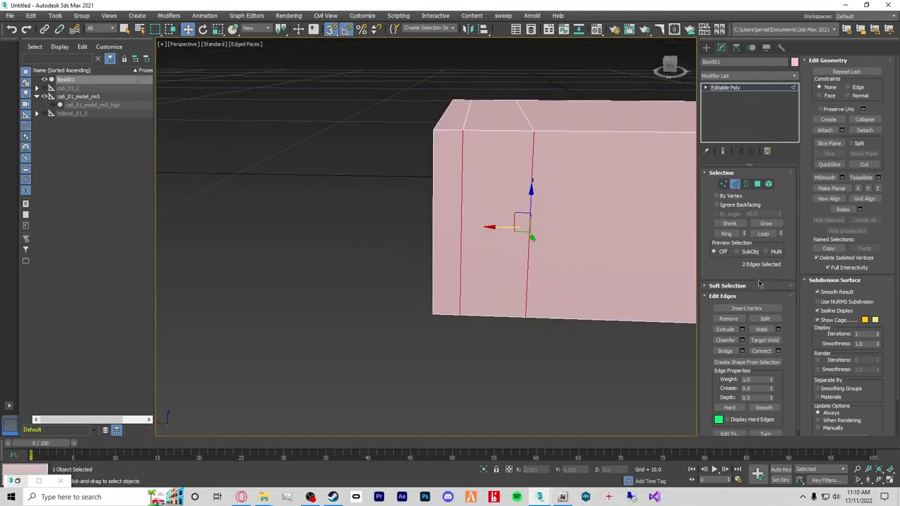
pyautogui.click(778, 351)
pyautogui.moveTo(434, 242); pyautogui.dragTo(429, 307)
pyautogui.click(431, 282)
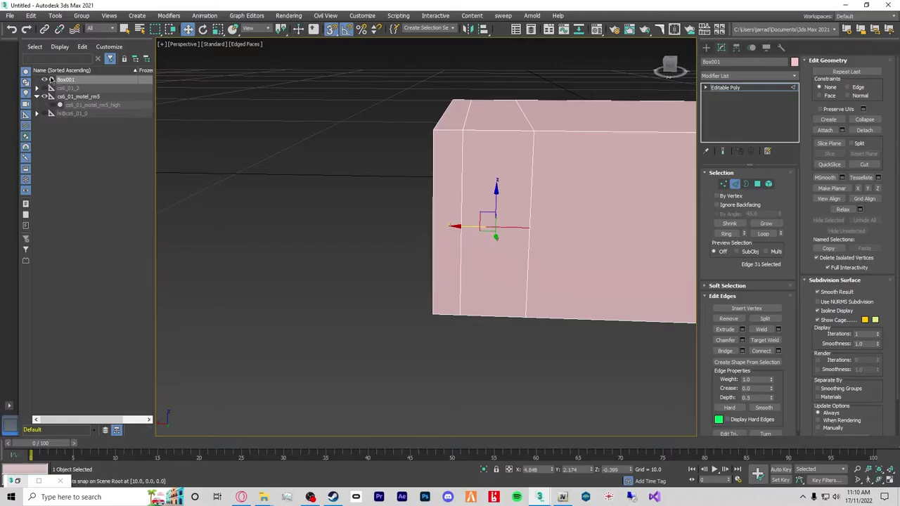
# Show the motel mesh and raise the new horizontal edge to the top of the door frame.
pyautogui.click(60, 104)
pyautogui.keyDown('alt'); pyautogui.moveTo(450, 211); pyautogui.dragTo(495, 189, button='middle'); pyautogui.keyUp('alt')
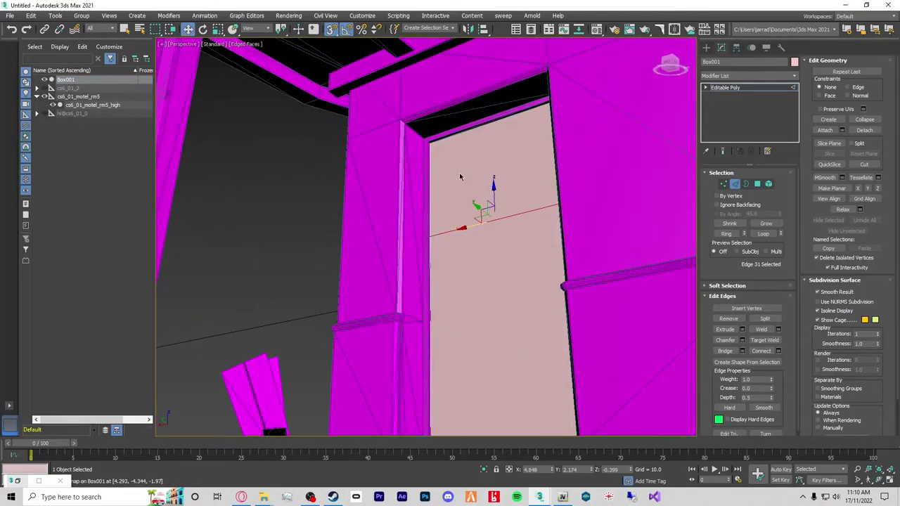
pyautogui.scroll(5, 450, 150)
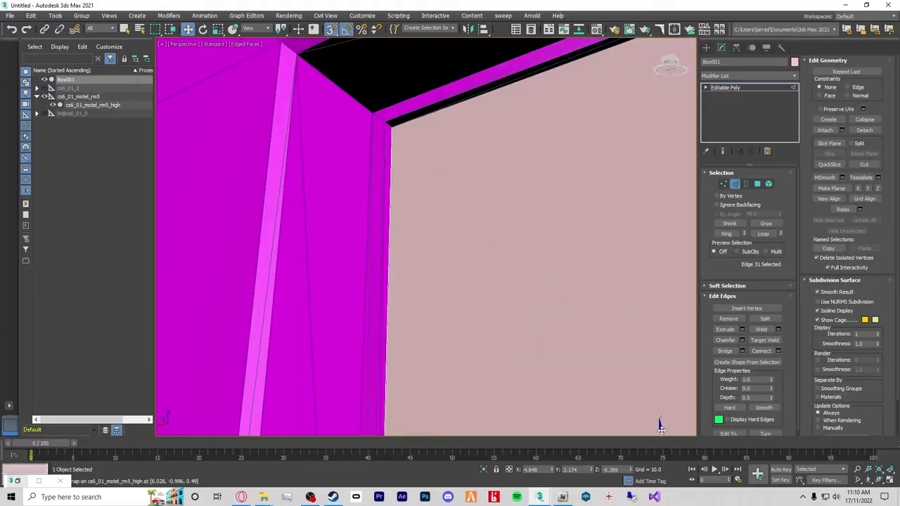
pyautogui.scroll(-6, 408, 141)
pyautogui.keyDown('alt'); pyautogui.moveTo(408, 141); pyautogui.dragTo(492, 211, button='middle'); pyautogui.keyUp('alt')
# Delete the Box001 polygon that fills the doorway.
pyautogui.press('4')
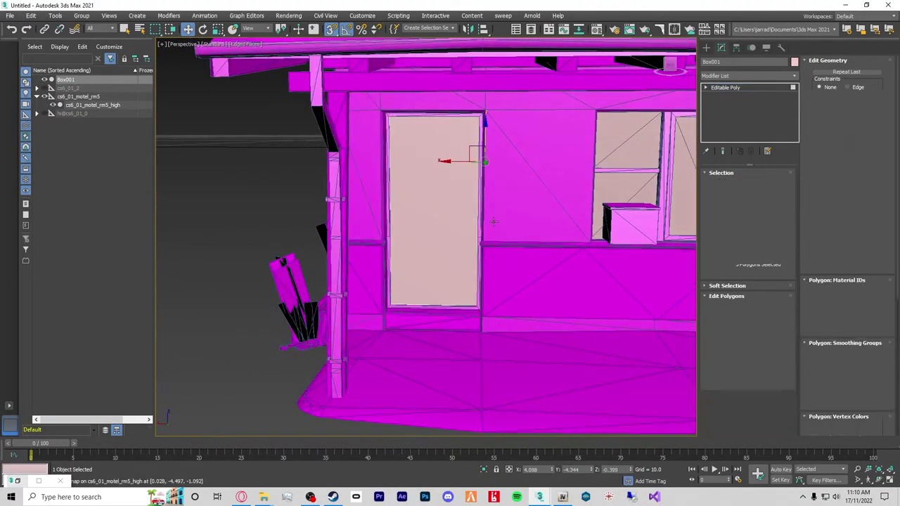
pyautogui.click(432, 208)
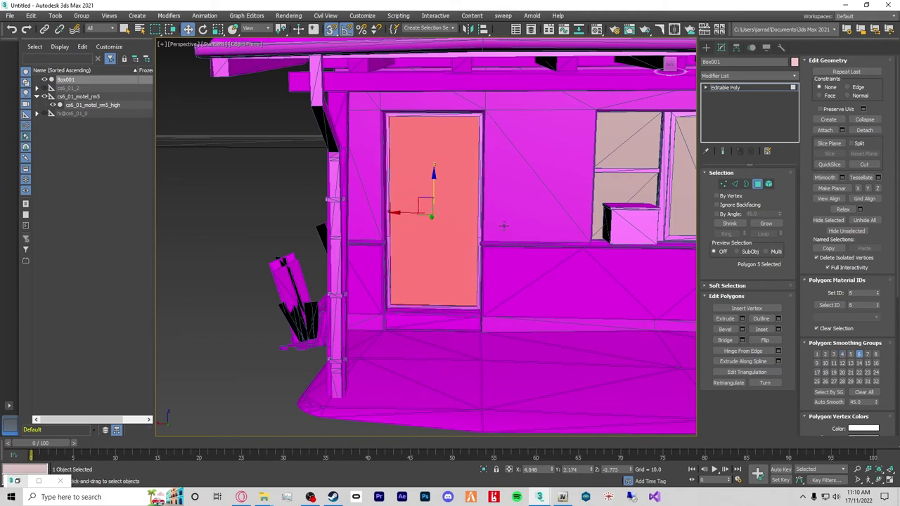
pyautogui.press('Delete')
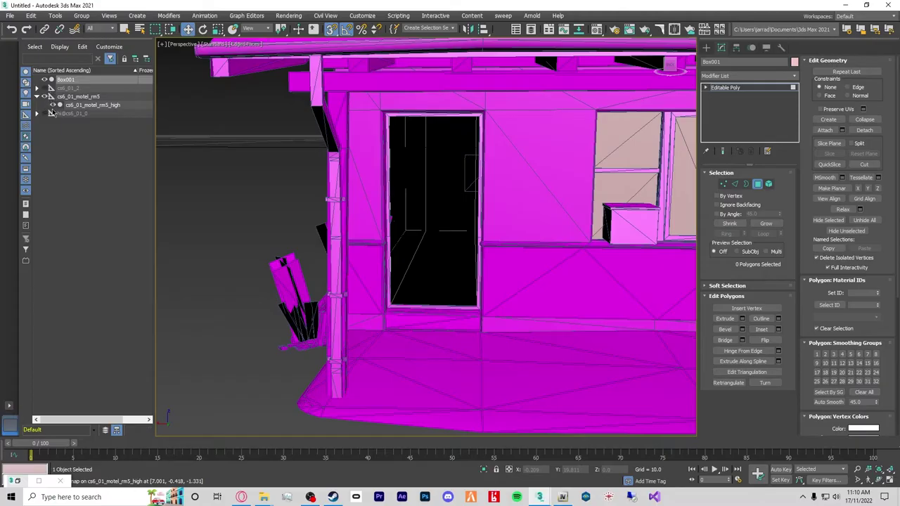
# Hide the motel mesh, select the doorway opening's border, turn snapping off and extend the border slightly outward along Y.
pyautogui.click(51, 107)
pyautogui.keyDown('alt'); pyautogui.moveTo(412, 219); pyautogui.dragTo(443, 238, button='middle'); pyautogui.keyUp('alt')
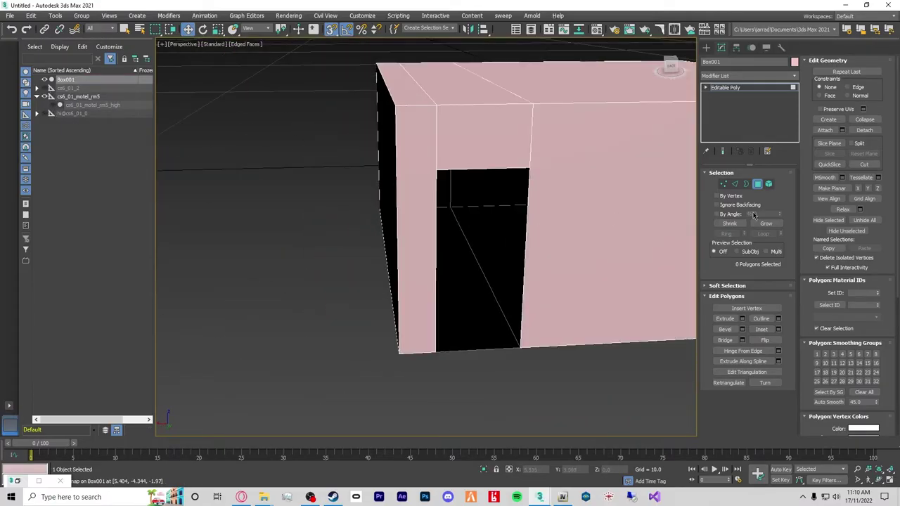
pyautogui.click(734, 183)
pyautogui.click(526, 242)
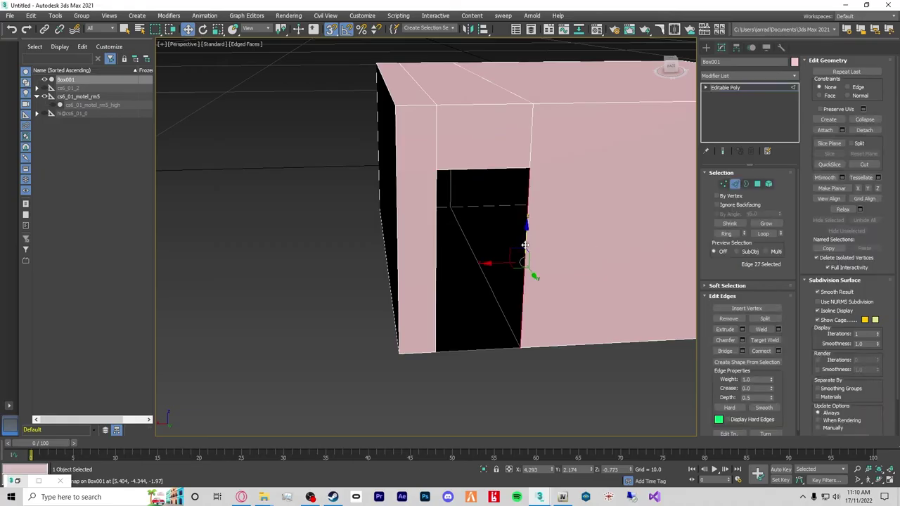
pyautogui.click(745, 184)
pyautogui.click(526, 203)
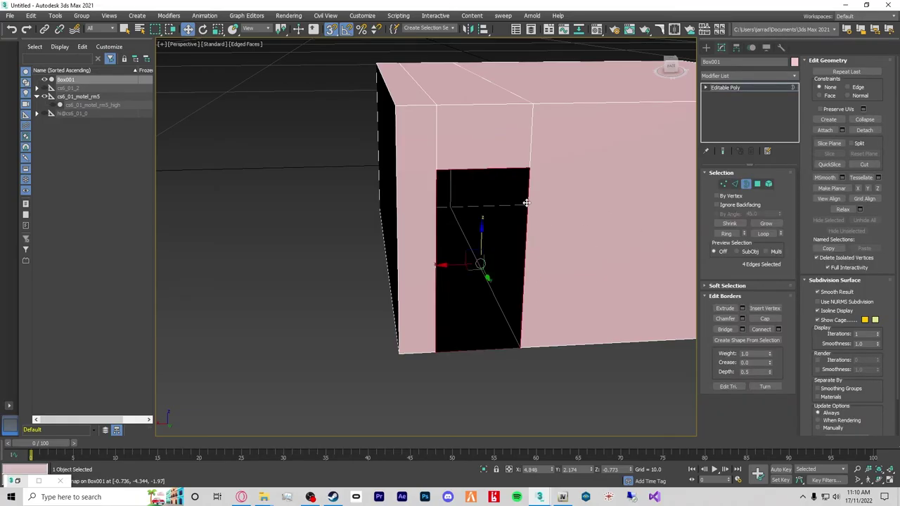
pyautogui.keyDown('alt'); pyautogui.moveTo(555, 314); pyautogui.dragTo(619, 320, button='middle'); pyautogui.keyUp('alt')
pyautogui.click(331, 29)
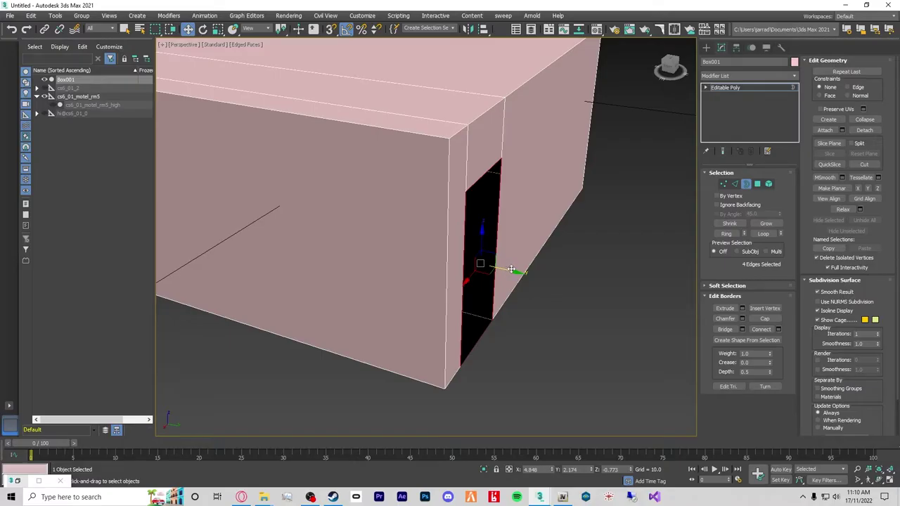
pyautogui.keyDown('shift'); pyautogui.moveTo(511, 269); pyautogui.dragTo(519, 271); pyautogui.keyUp('shift')
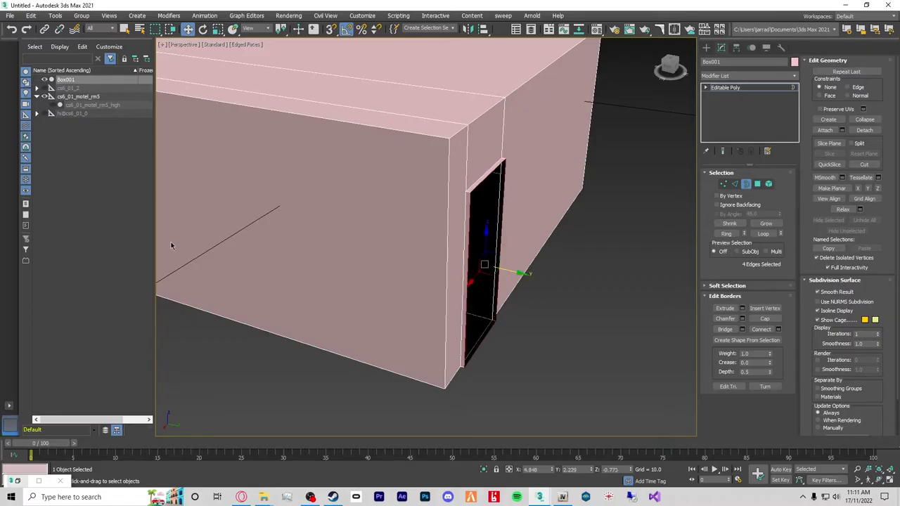
# Show the motel mesh and, with snapping on, move the doorway border along Y to meet the door frame, then check the fit from both sides.
pyautogui.click(52, 105)
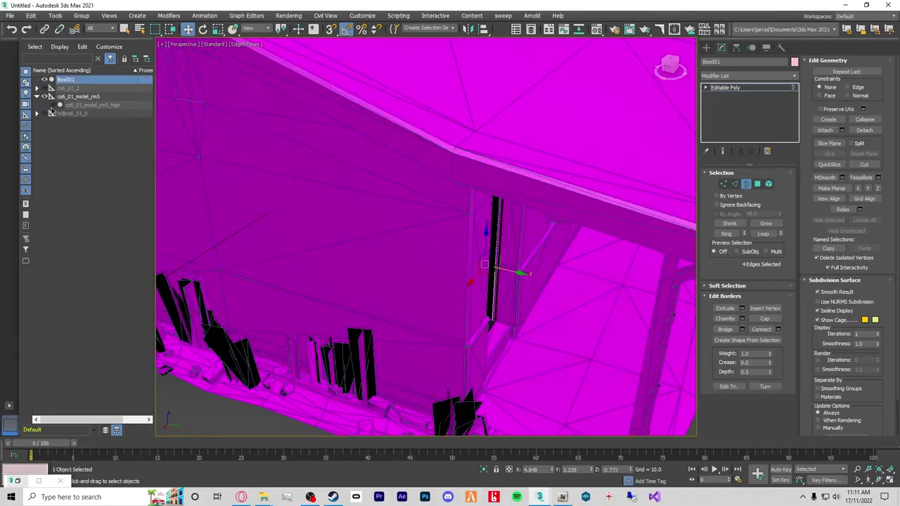
pyautogui.keyDown('alt'); pyautogui.moveTo(428, 246); pyautogui.dragTo(355, 235, button='middle'); pyautogui.keyUp('alt')
pyautogui.scroll(-2, 355, 234)
pyautogui.scroll(6, 460, 311)
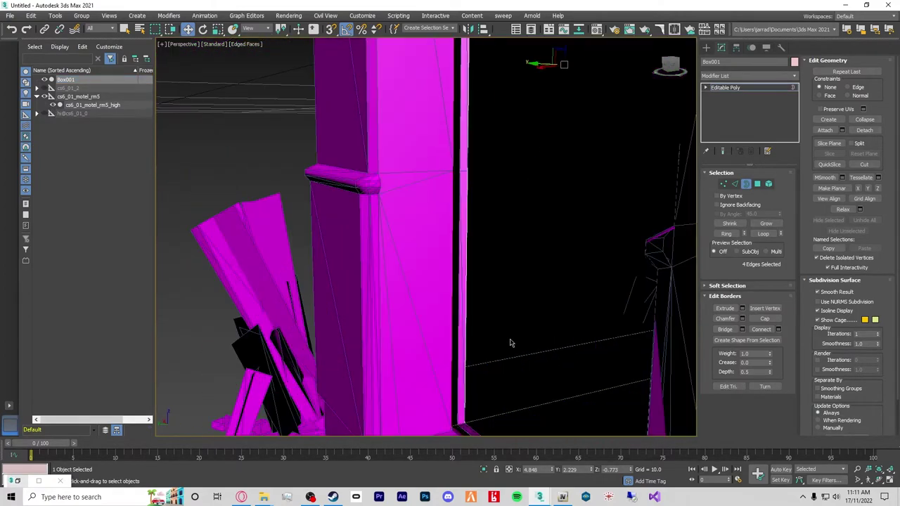
pyautogui.keyDown('alt'); pyautogui.moveTo(519, 134); pyautogui.dragTo(515, 98, button='middle'); pyautogui.keyUp('alt')
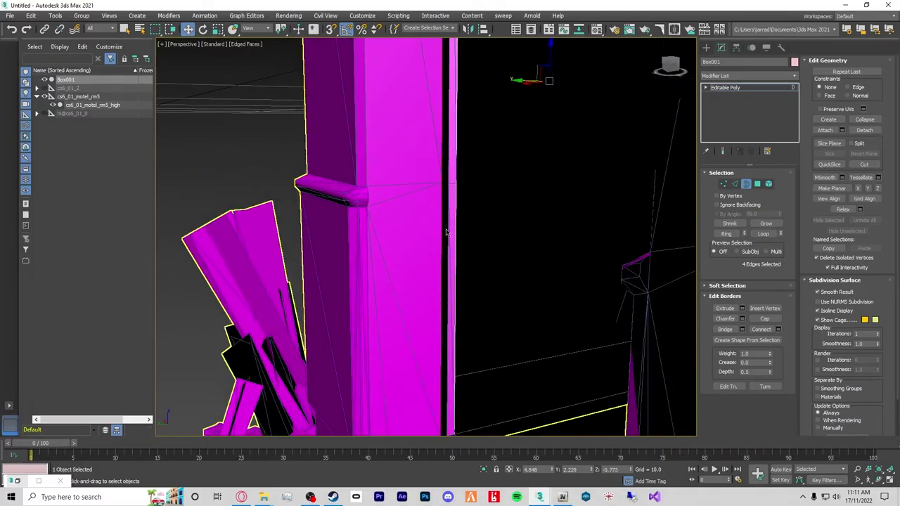
pyautogui.scroll(-3, 458, 199)
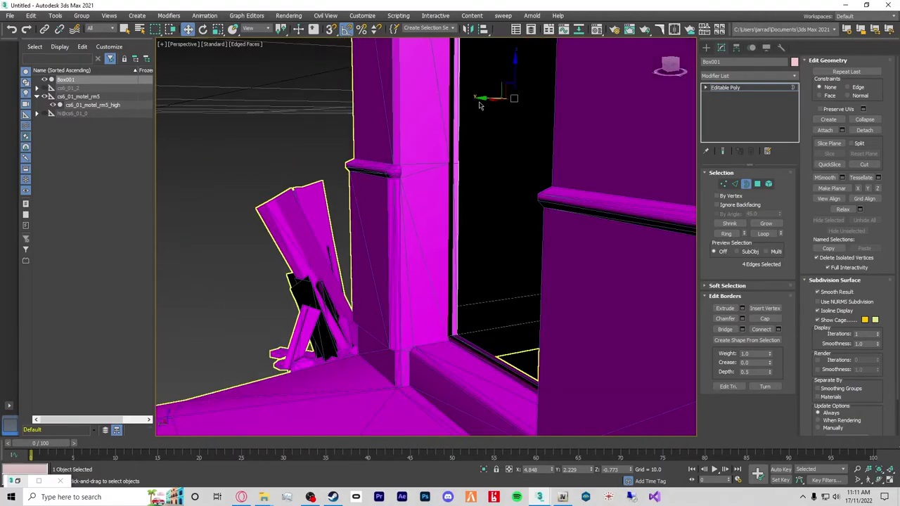
pyautogui.moveTo(482, 99); pyautogui.dragTo(447, 332)
pyautogui.click(329, 29)
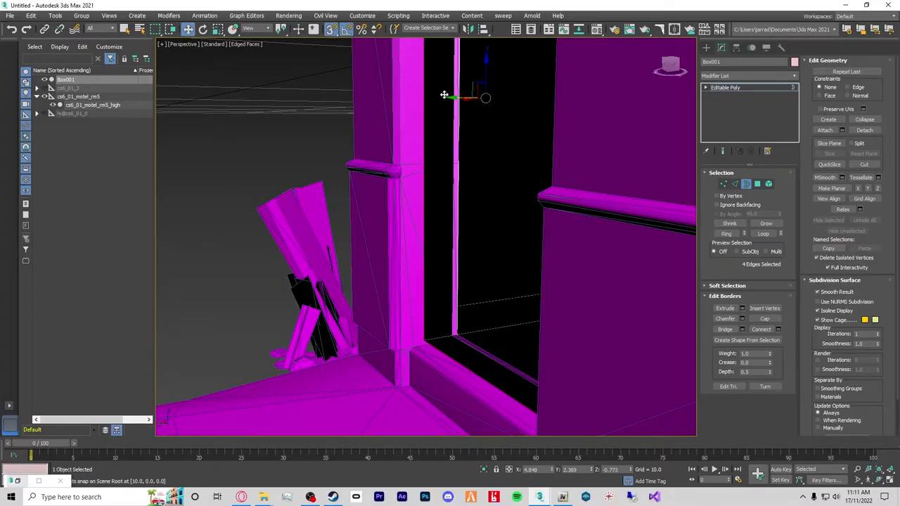
pyautogui.moveTo(448, 99); pyautogui.dragTo(450, 336)
pyautogui.keyDown('alt'); pyautogui.moveTo(546, 366); pyautogui.dragTo(856, 361, button='middle'); pyautogui.keyUp('alt')
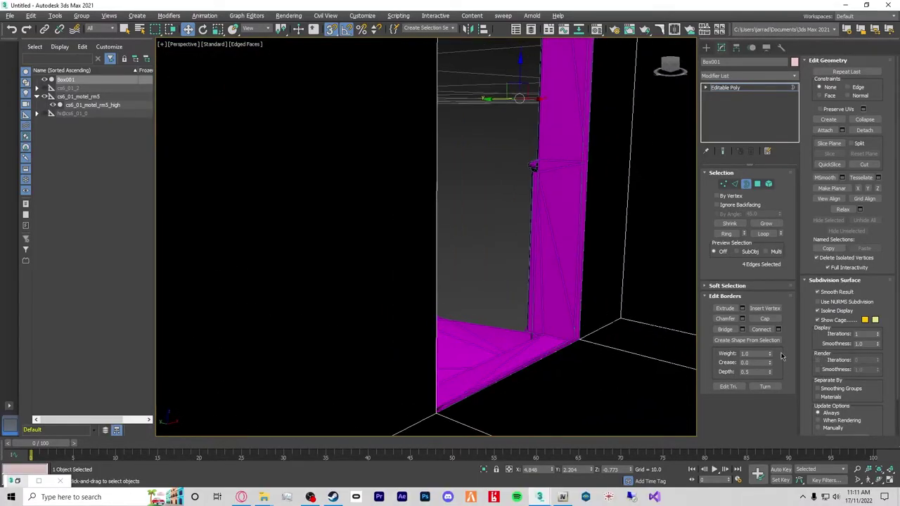
pyautogui.keyDown('alt'); pyautogui.moveTo(599, 341); pyautogui.dragTo(341, 339, button='middle'); pyautogui.keyUp('alt')
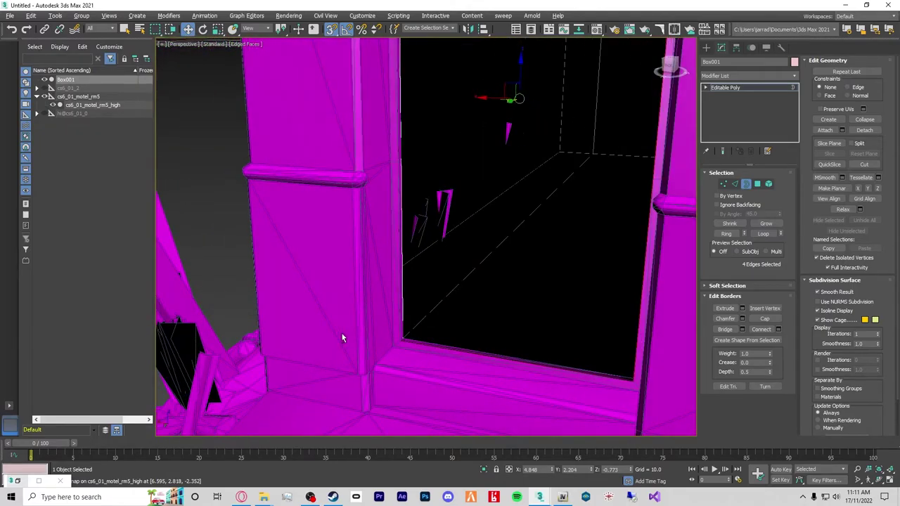
# Switch Box001 from border to polygon editing and inspect its wall behind the motel window from outside.
pyautogui.keyDown('alt'); pyautogui.moveTo(476, 197); pyautogui.dragTo(637, 181, button='middle'); pyautogui.keyUp('alt')
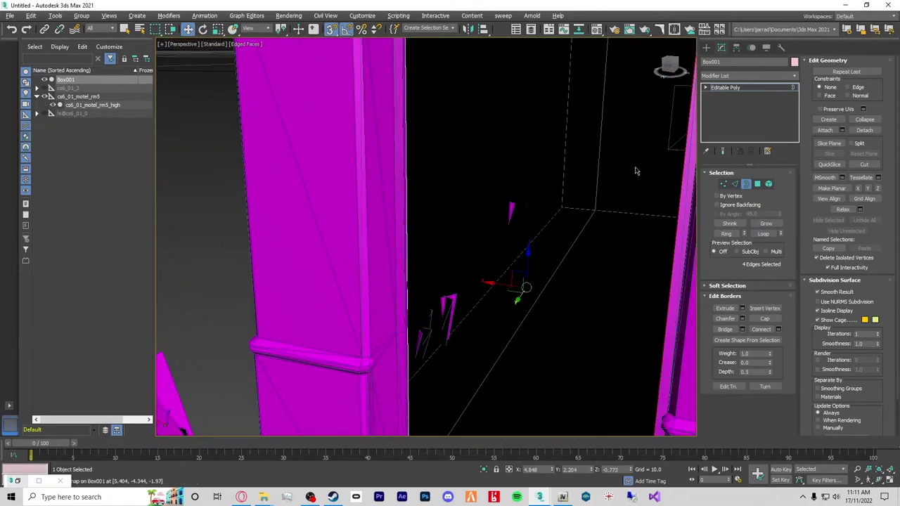
pyautogui.click(746, 184)
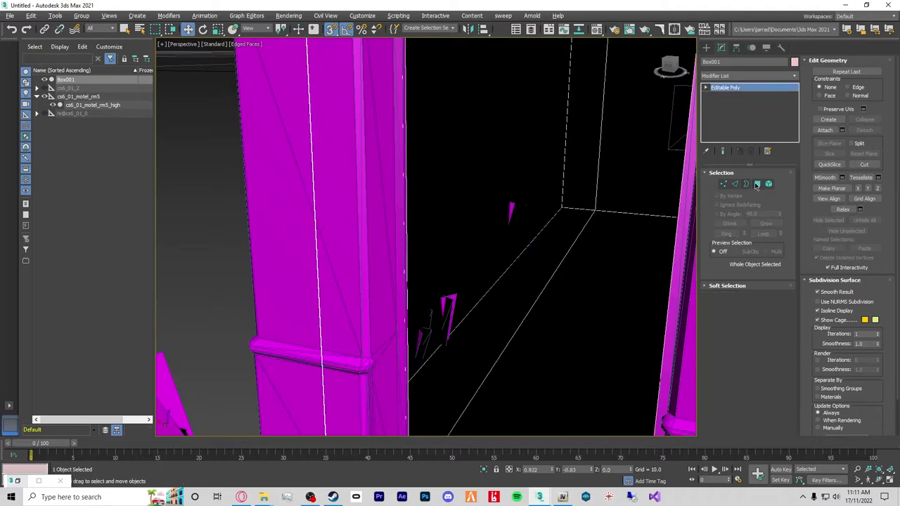
pyautogui.click(757, 184)
pyautogui.click(464, 196)
pyautogui.moveTo(466, 116); pyautogui.dragTo(469, 275)
pyautogui.keyDown('alt'); pyautogui.moveTo(469, 276); pyautogui.dragTo(490, 219, button='middle'); pyautogui.keyUp('alt')
pyautogui.scroll(-10, 546, 222)
pyautogui.scroll(-5, 550, 161)
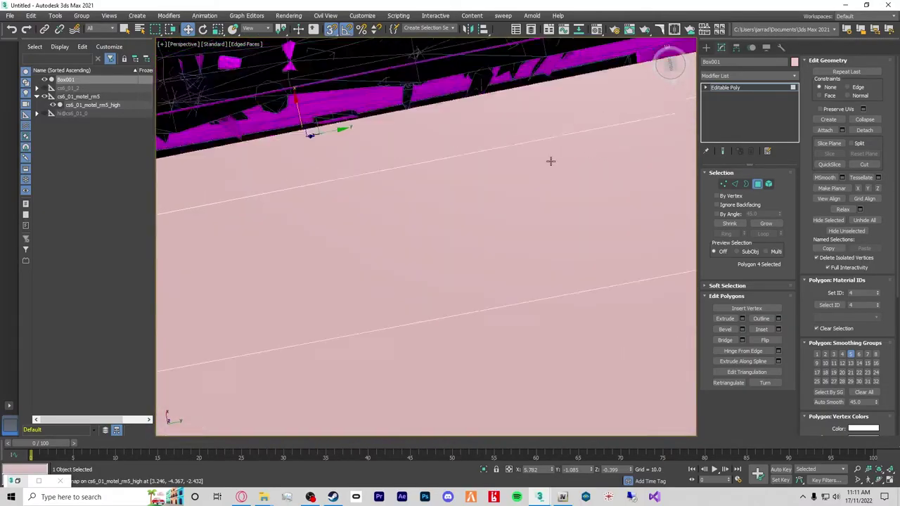
pyautogui.keyDown('alt'); pyautogui.moveTo(553, 165); pyautogui.dragTo(402, 212, button='middle'); pyautogui.keyUp('alt')
pyautogui.scroll(6, 403, 212)
pyautogui.keyDown('alt'); pyautogui.moveTo(356, 243); pyautogui.dragTo(349, 241, button='middle'); pyautogui.keyUp('alt')
pyautogui.scroll(4, 367, 240)
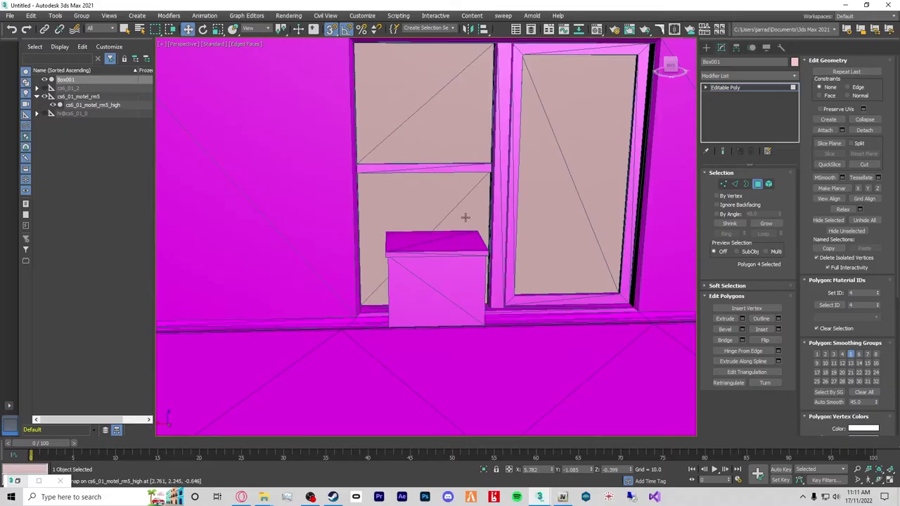
# Hide Box001, open the cs6_01_motel_rm5_high base Editable Mesh for polygon editing and select a face on the window's vertical post.
pyautogui.click(42, 82)
pyautogui.keyDown('alt'); pyautogui.moveTo(394, 233); pyautogui.dragTo(404, 242, button='middle'); pyautogui.keyUp('alt')
pyautogui.click(440, 191)
pyautogui.click(92, 105)
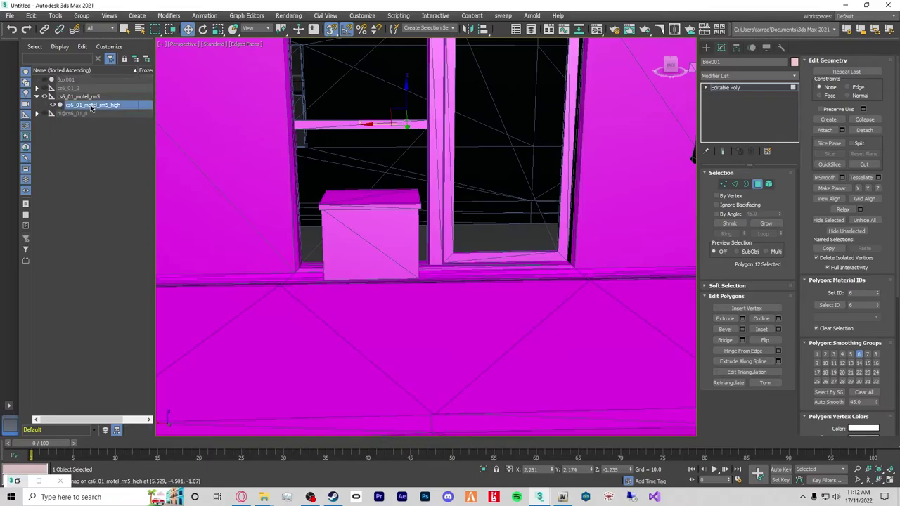
pyautogui.click(731, 95)
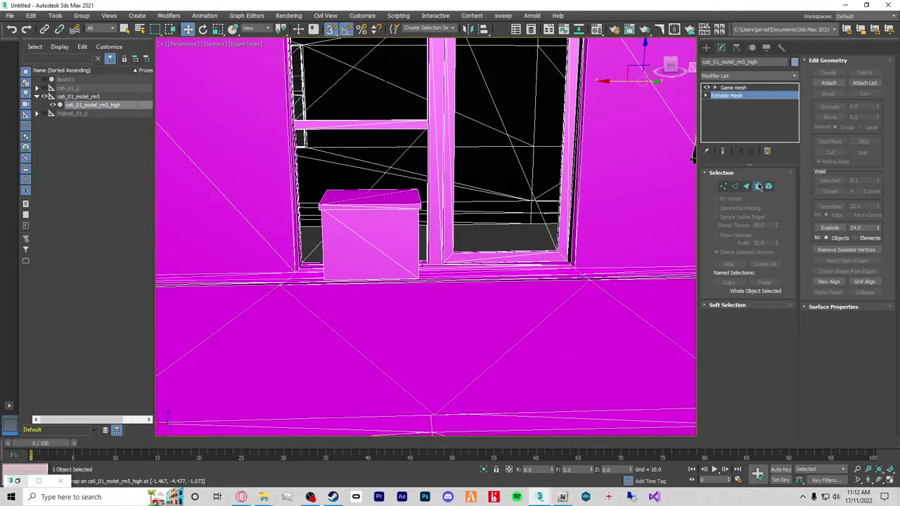
pyautogui.click(758, 185)
pyautogui.click(435, 141)
pyautogui.keyDown('alt'); pyautogui.moveTo(435, 141); pyautogui.dragTo(526, 224, button='middle'); pyautogui.keyUp('alt')
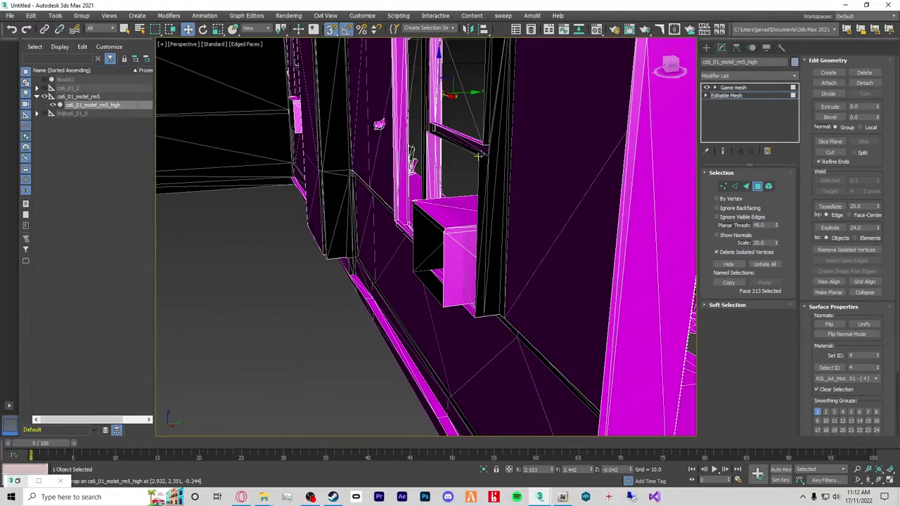
# Switch the motel mesh to edge editing and select the upper inside edge of the window's horizontal crossbar.
pyautogui.keyDown('alt'); pyautogui.moveTo(497, 325); pyautogui.dragTo(544, 289, button='middle'); pyautogui.keyUp('alt')
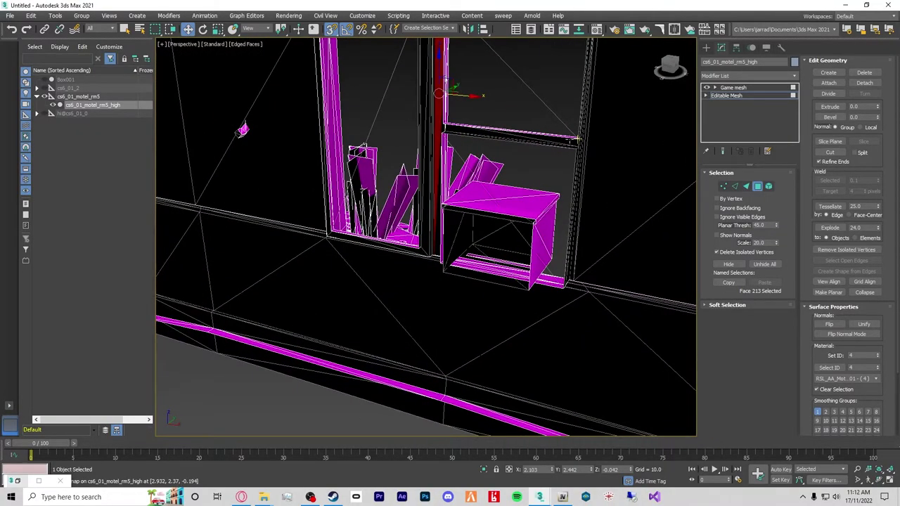
pyautogui.click(574, 140)
pyautogui.click(734, 186)
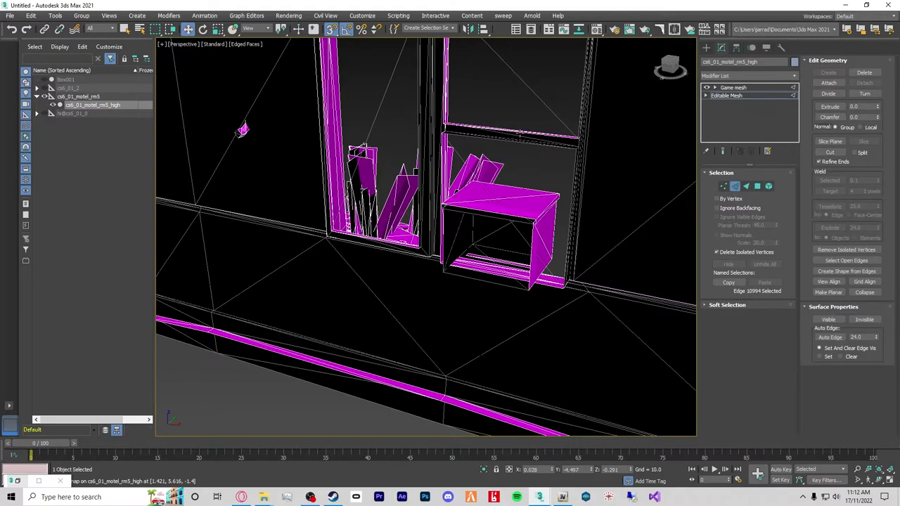
pyautogui.click(524, 133)
pyautogui.keyDown('alt'); pyautogui.moveTo(576, 141); pyautogui.dragTo(545, 125, button='middle'); pyautogui.keyUp('alt')
# Try to extend the crossbar's upper inside edge straight down along Z to the bar's lower edge.
pyautogui.click(512, 135)
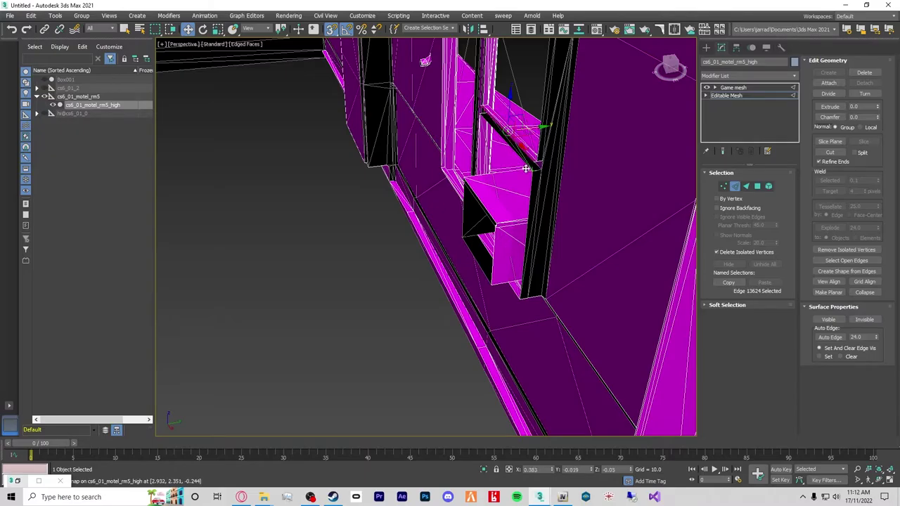
pyautogui.click(509, 134)
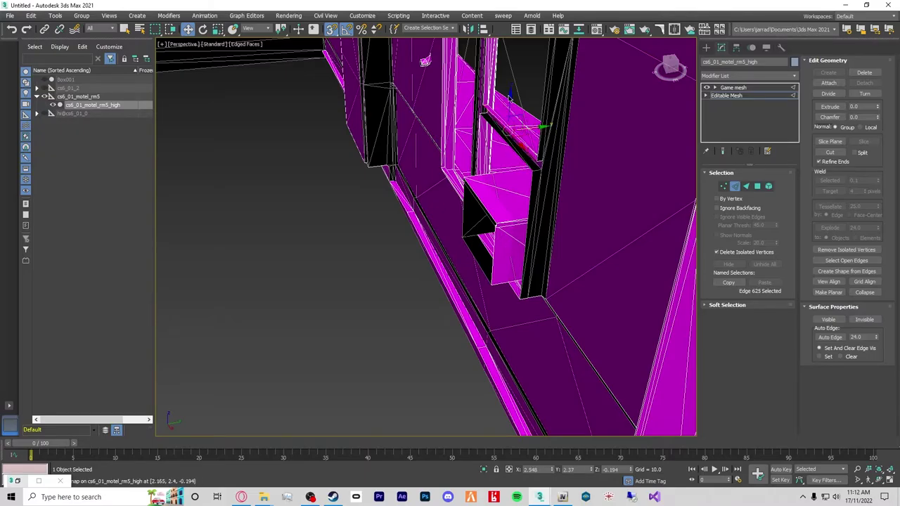
pyautogui.click(531, 169)
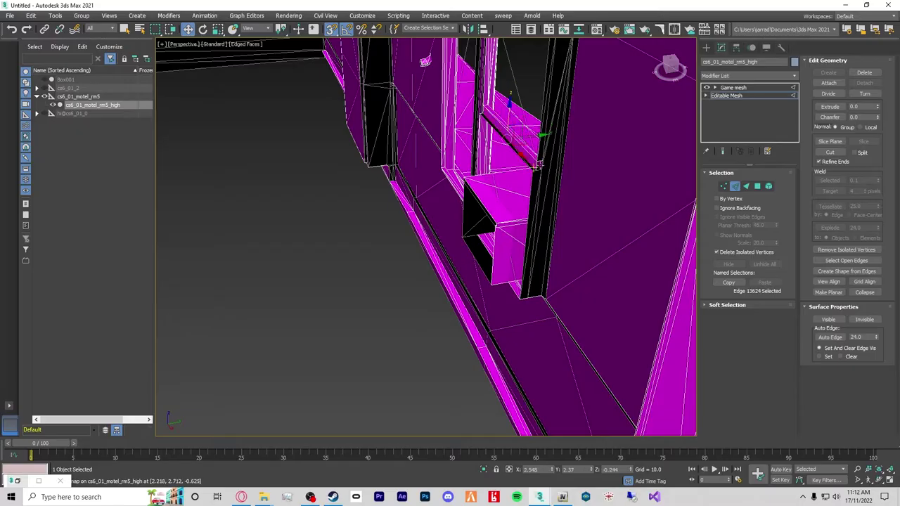
pyautogui.keyDown('alt'); pyautogui.moveTo(531, 169); pyautogui.dragTo(613, 181, button='middle'); pyautogui.keyUp('alt')
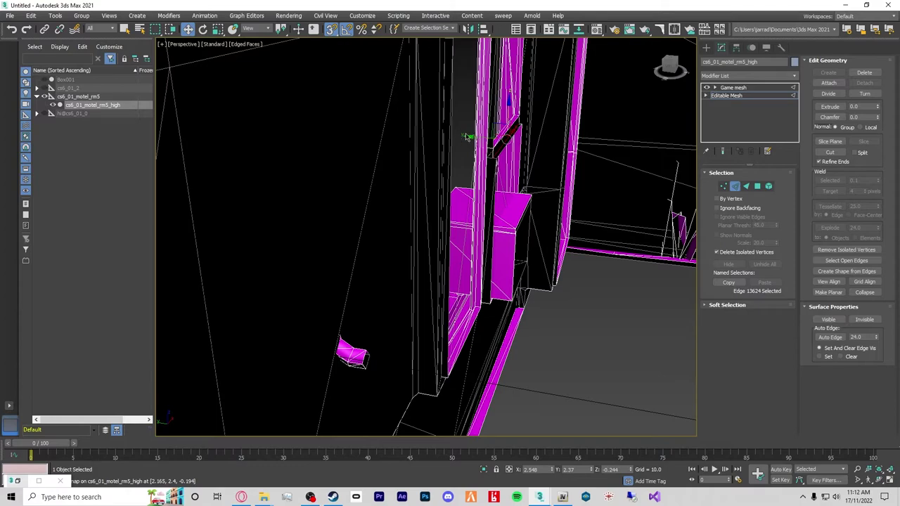
pyautogui.keyDown('alt'); pyautogui.moveTo(584, 169); pyautogui.dragTo(522, 162, button='middle'); pyautogui.keyUp('alt')
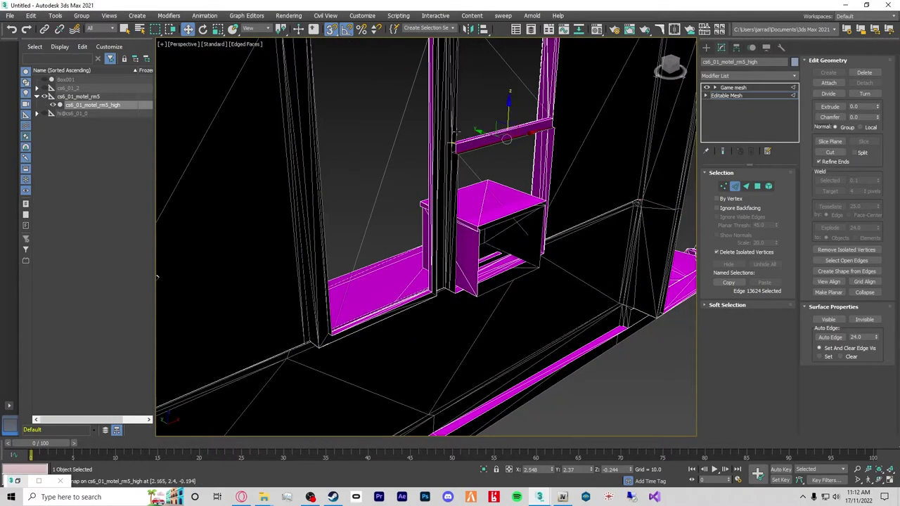
pyautogui.click(498, 127)
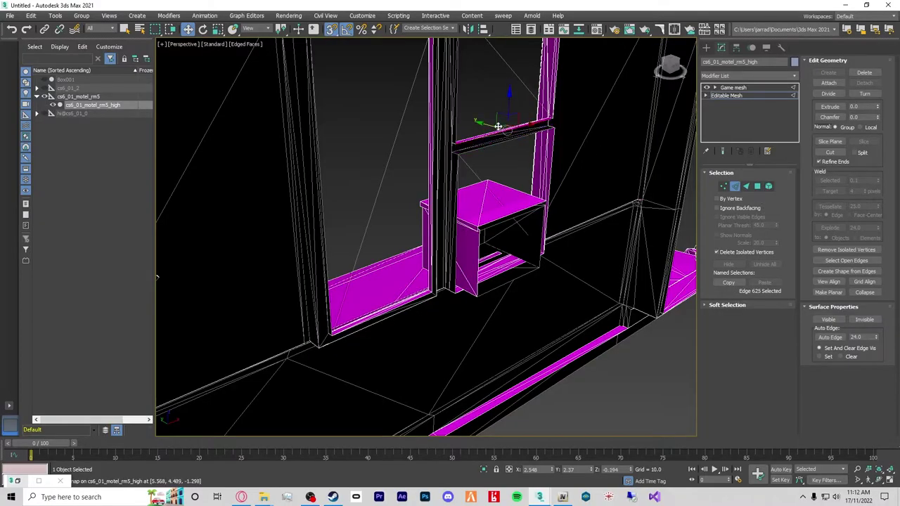
pyautogui.hotkey('ctrl', 'z')
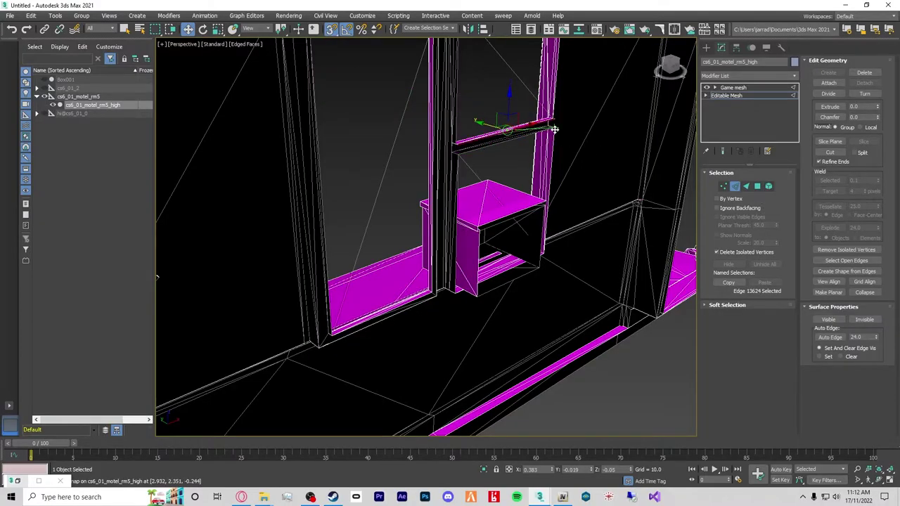
# Extend the crossbar's upper inside edge along Y to 2.351 and down to Z -0.244 to form its inside face.
pyautogui.keyDown('alt'); pyautogui.moveTo(578, 151); pyautogui.dragTo(532, 169, button='middle'); pyautogui.keyUp('alt')
pyautogui.keyDown('ctrl'); pyautogui.click(516, 107); pyautogui.keyUp('ctrl')
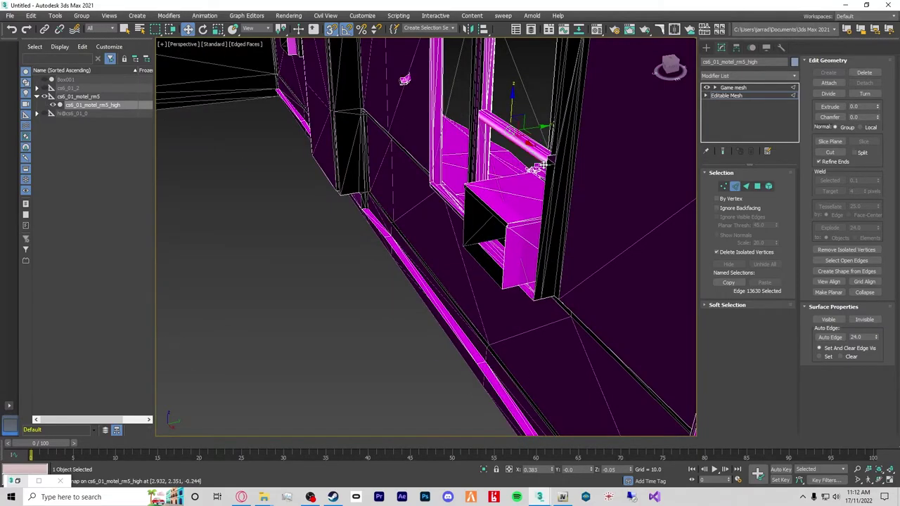
pyautogui.keyDown('alt'); pyautogui.moveTo(449, 180); pyautogui.dragTo(529, 166, button='middle'); pyautogui.keyUp('alt')
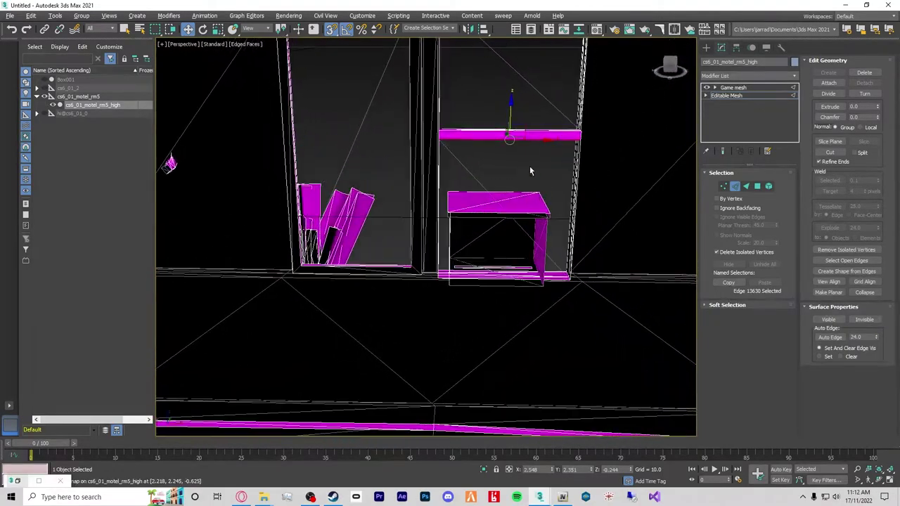
# Continue from the crossbar face's end edge, extending flat strips around the tall pane to build the window's inside frame.
pyautogui.keyDown('ctrl'); pyautogui.click(438, 135); pyautogui.keyUp('ctrl')
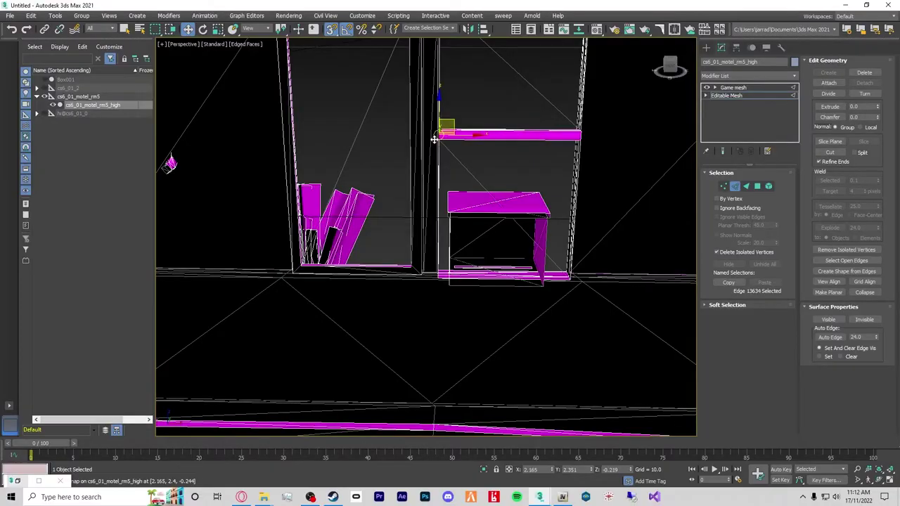
pyautogui.keyDown('shift'); pyautogui.moveTo(476, 136); pyautogui.dragTo(415, 267); pyautogui.keyUp('shift')
pyautogui.keyDown('alt'); pyautogui.moveTo(414, 267); pyautogui.dragTo(436, 338, button='middle'); pyautogui.keyUp('alt')
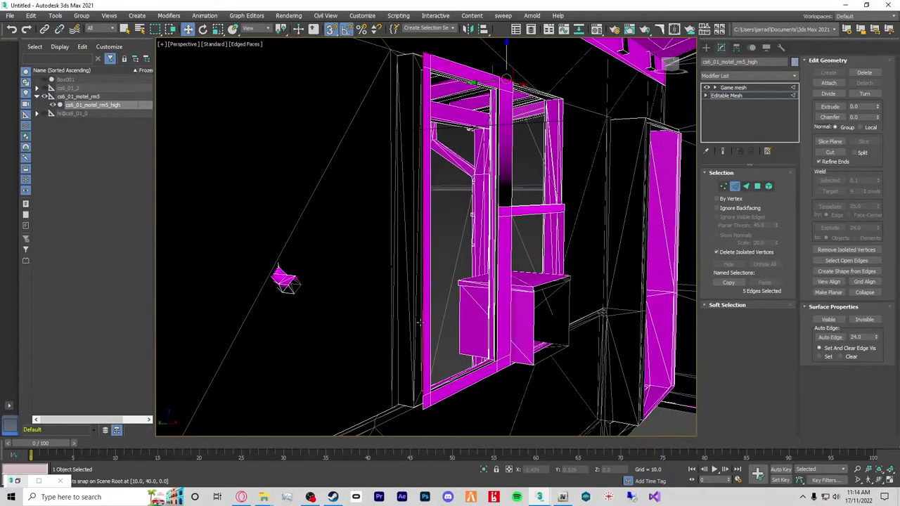
# Complete the selection of nine outer edges on the new inside frame and extend them along Y towards the window recess.
pyautogui.keyDown('ctrl'); pyautogui.click(429, 403); pyautogui.keyUp('ctrl')
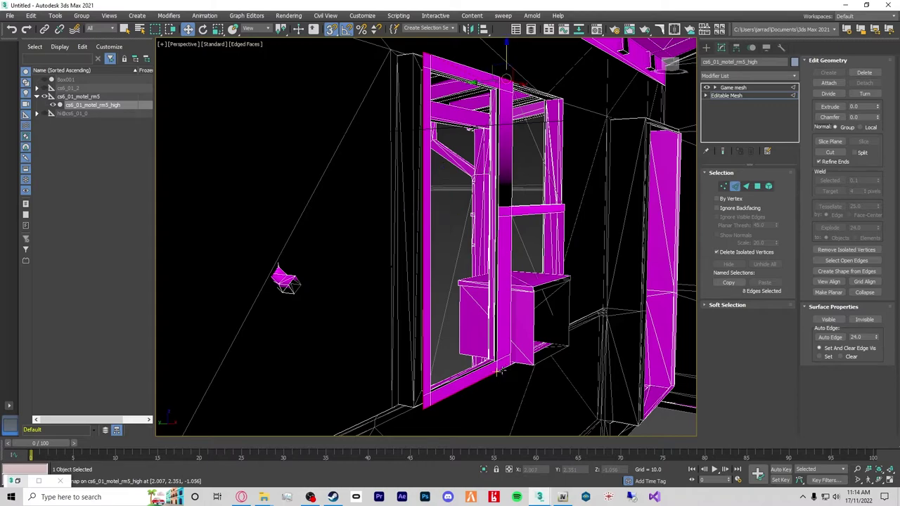
pyautogui.moveTo(513, 376)
pyautogui.keyDown('alt'); pyautogui.mouseDown(button='middle')
pyautogui.moveTo(517, 408)
pyautogui.moveTo(536, 391)
pyautogui.moveTo(526, 383)
pyautogui.mouseUp(button='middle'); pyautogui.keyUp('alt')
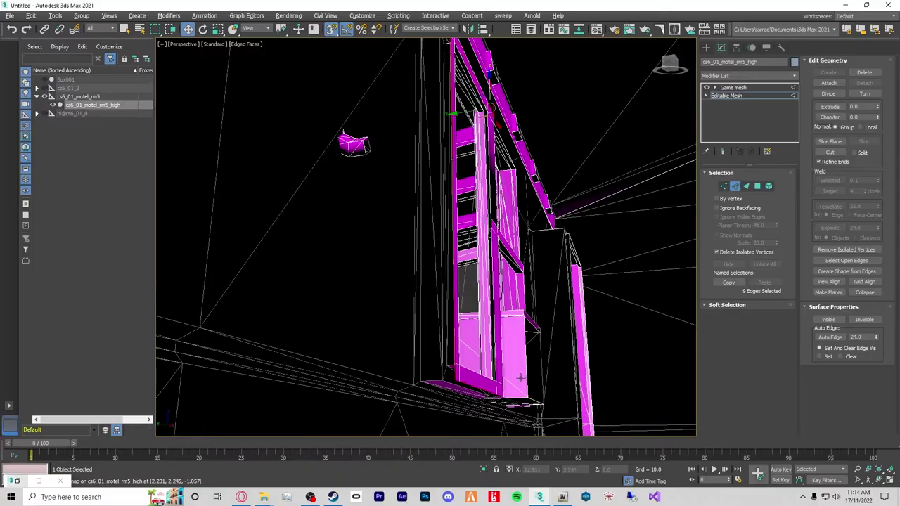
pyautogui.click(438, 392)
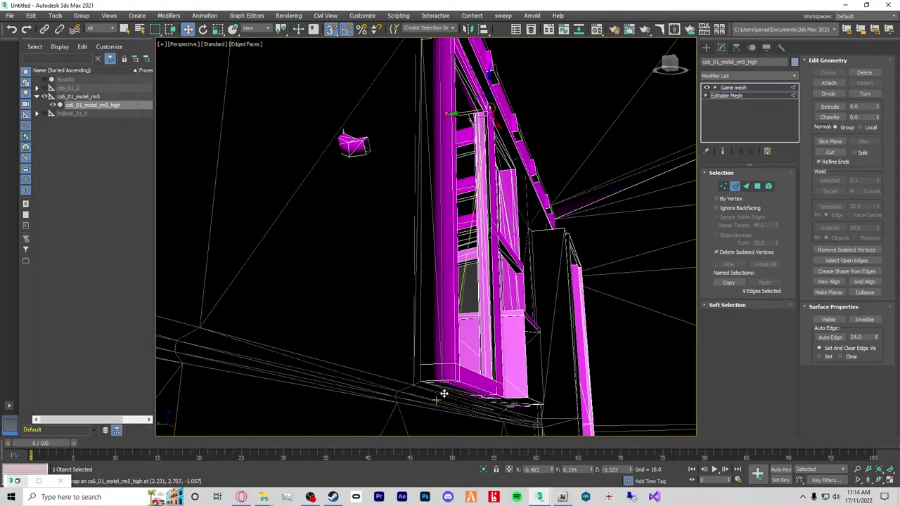
pyautogui.keyDown('alt'); pyautogui.moveTo(438, 391); pyautogui.dragTo(563, 392, button='middle'); pyautogui.keyUp('alt')
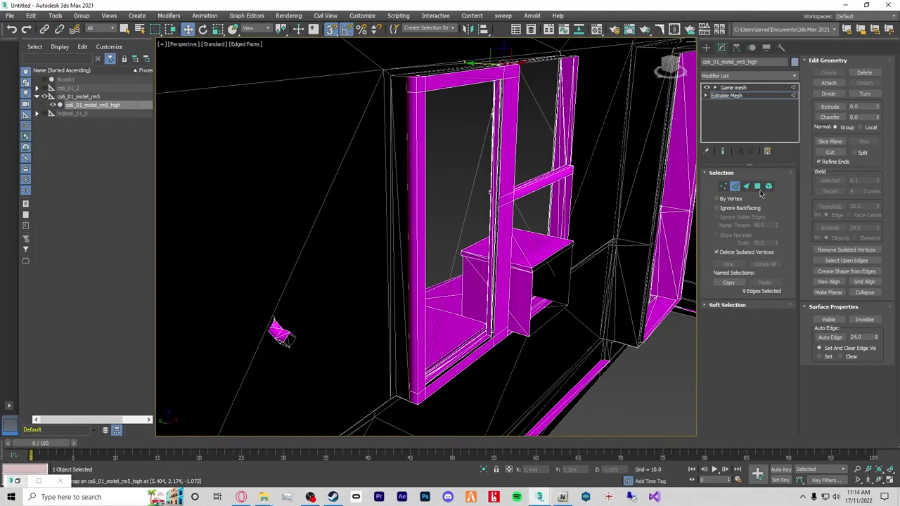
# Select six inner edges of the new frame around the tall pane and extend them along Y to 2.37.
pyautogui.click(466, 359)
pyautogui.keyDown('ctrl'); pyautogui.click(494, 303); pyautogui.keyUp('ctrl')
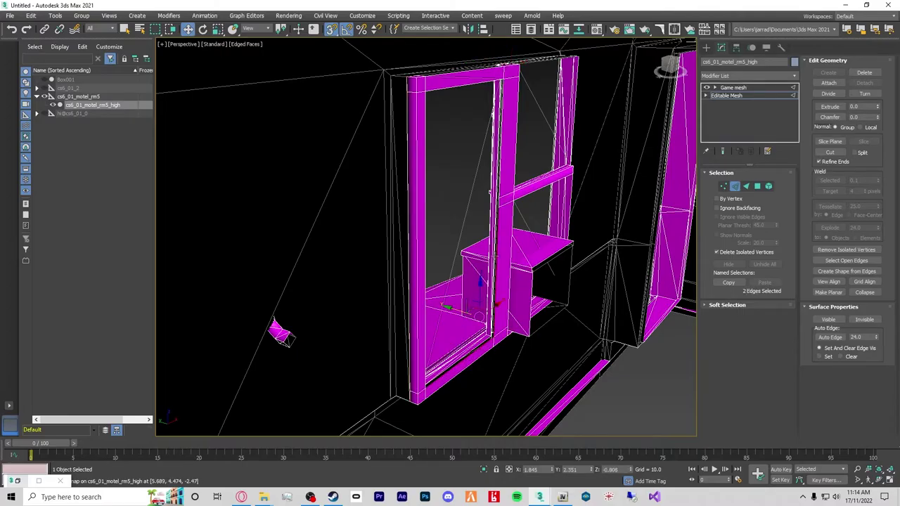
pyautogui.keyDown('ctrl'); pyautogui.click(498, 203); pyautogui.keyUp('ctrl')
pyautogui.keyDown('ctrl'); pyautogui.click(499, 141); pyautogui.keyUp('ctrl')
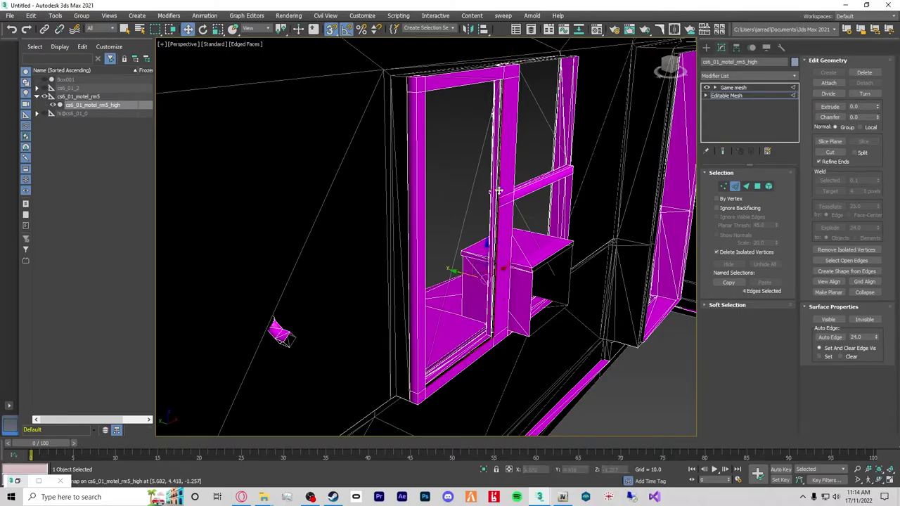
pyautogui.keyDown('ctrl'); pyautogui.click(476, 84); pyautogui.keyUp('ctrl')
pyautogui.keyDown('ctrl'); pyautogui.click(424, 147); pyautogui.keyUp('ctrl')
pyautogui.keyDown('alt'); pyautogui.moveTo(512, 384); pyautogui.dragTo(394, 366, button='middle'); pyautogui.keyUp('alt')
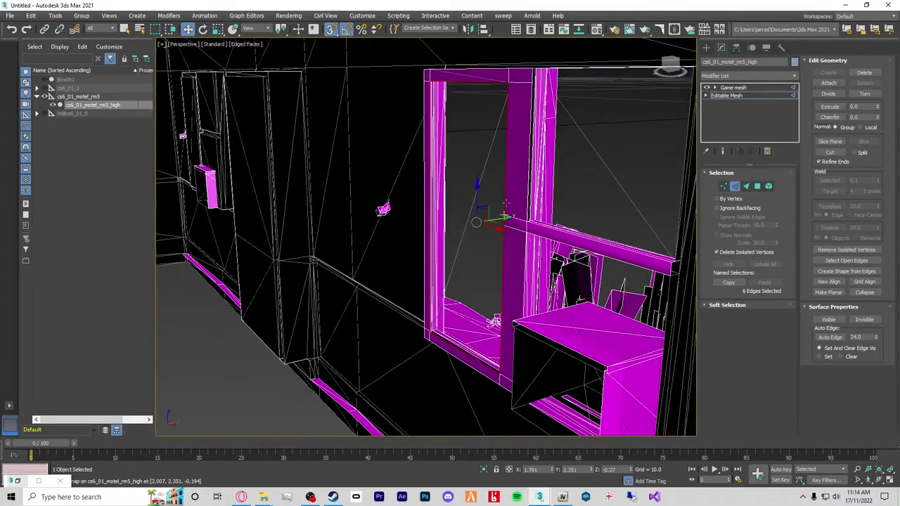
pyautogui.moveTo(504, 216); pyautogui.dragTo(432, 330)
pyautogui.keyDown('alt'); pyautogui.moveTo(432, 330); pyautogui.dragTo(501, 366, button='middle'); pyautogui.keyUp('alt')
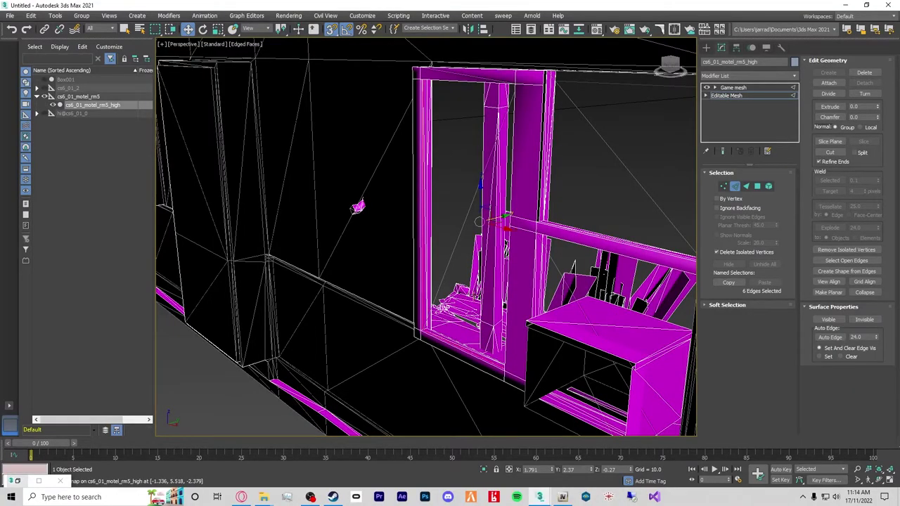
# Extend the tall pane's top inner edge down to the bottom of the frame to form an inside glass face.
pyautogui.click(578, 267)
pyautogui.keyDown('alt'); pyautogui.moveTo(441, 241); pyautogui.dragTo(619, 389, button='middle'); pyautogui.keyUp('alt')
pyautogui.click(261, 175)
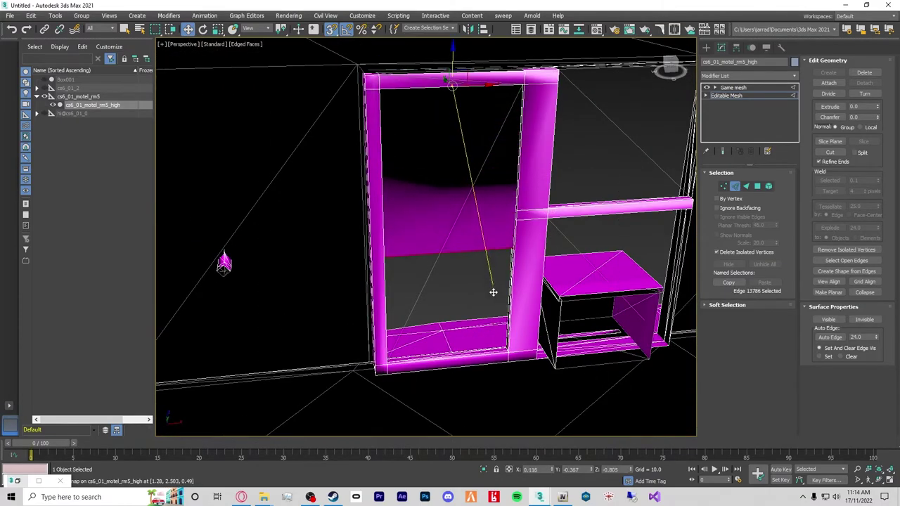
pyautogui.click(501, 343)
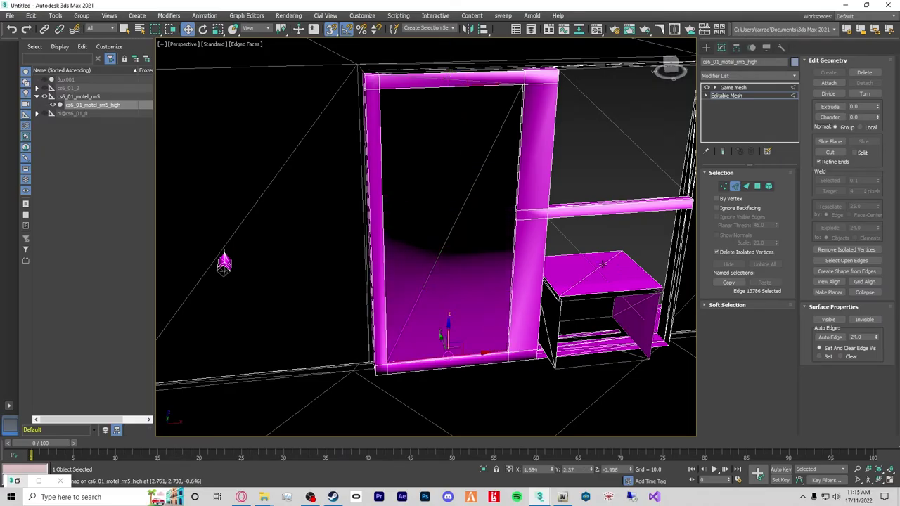
# Check the existing glass face's material ID in polygon mode, then set the two new tall-pane faces to material ID 16.
pyautogui.click(758, 186)
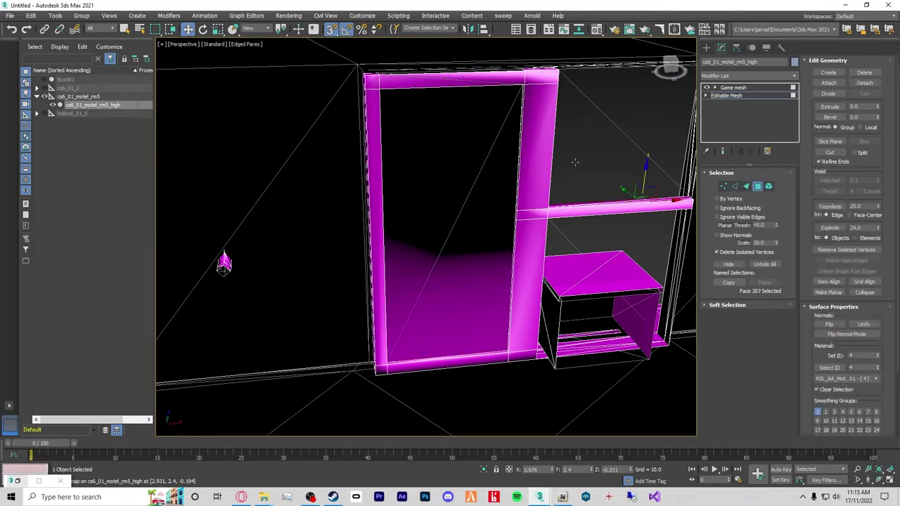
pyautogui.click(402, 250)
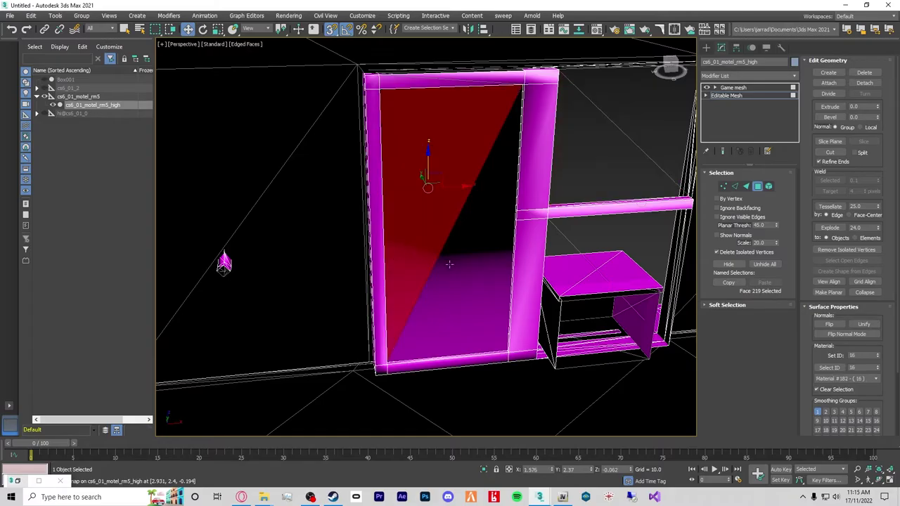
pyautogui.click(467, 344)
pyautogui.hotkey('ctrl', 'z')
pyautogui.hotkey('ctrl', 'z')
pyautogui.hotkey('ctrl', 'z')
pyautogui.keyDown('alt'); pyautogui.moveTo(518, 341); pyautogui.dragTo(495, 280, button='middle'); pyautogui.keyUp('alt')
pyautogui.click(498, 274)
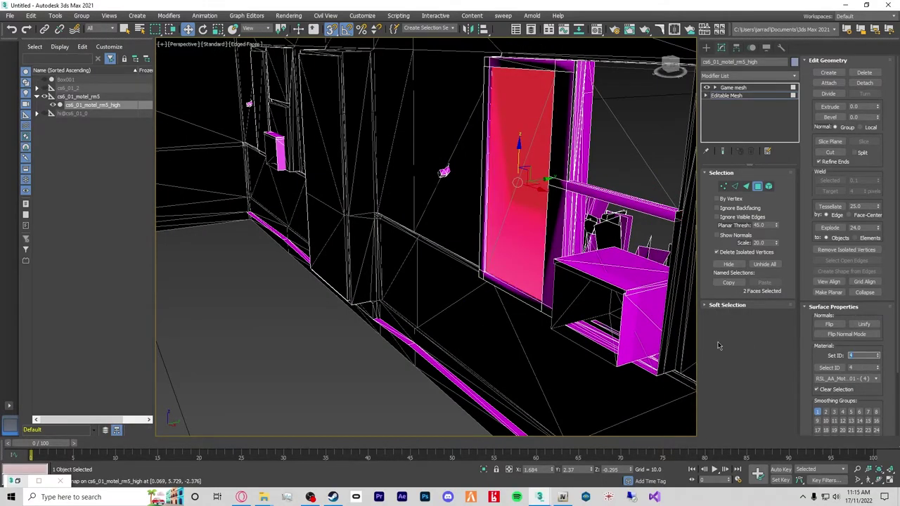
pyautogui.write('16')
pyautogui.press('Return')
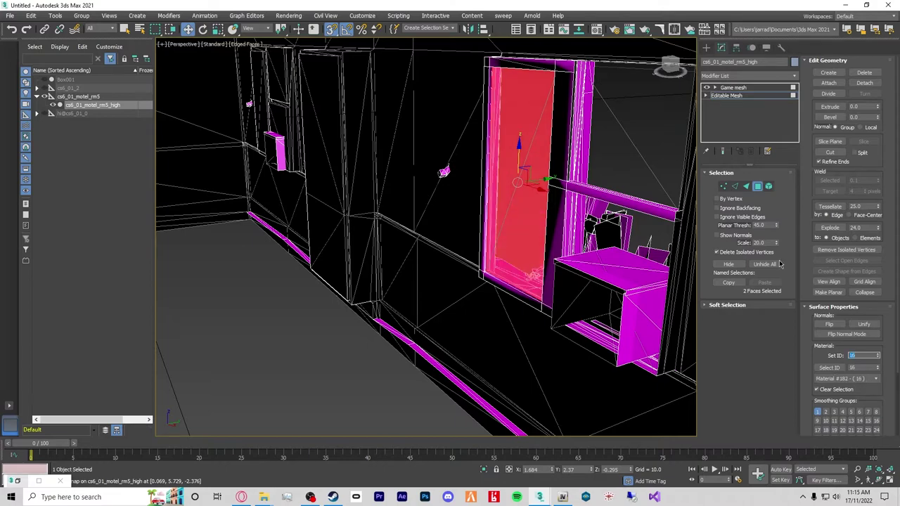
# Examine the small pane's inside glass face and the central post's bottom faces, ending with the post's lower side edge selected.
pyautogui.click(606, 276)
pyautogui.keyDown('alt'); pyautogui.moveTo(568, 289); pyautogui.dragTo(412, 279, button='middle'); pyautogui.keyUp('alt')
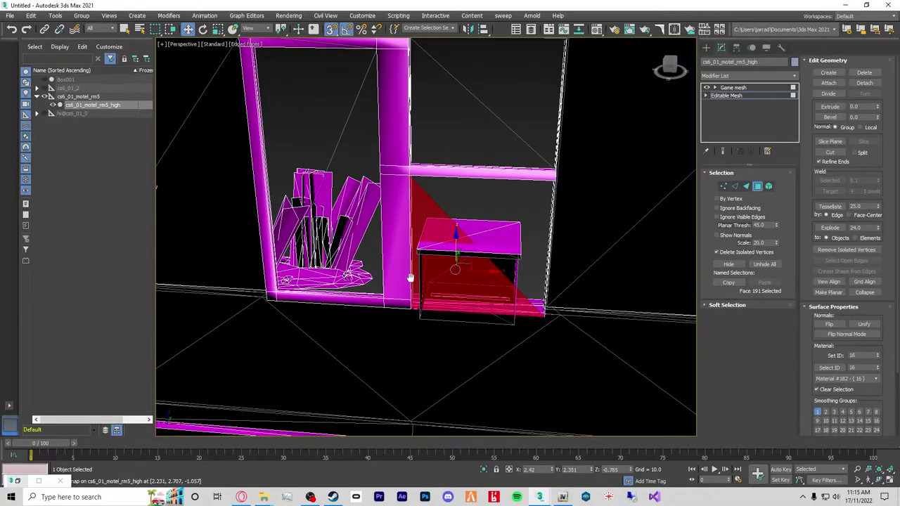
pyautogui.scroll(-5, 569, 283)
pyautogui.scroll(5, 625, 288)
pyautogui.keyDown('alt'); pyautogui.moveTo(625, 288); pyautogui.dragTo(630, 289, button='middle'); pyautogui.keyUp('alt')
pyautogui.click(409, 310)
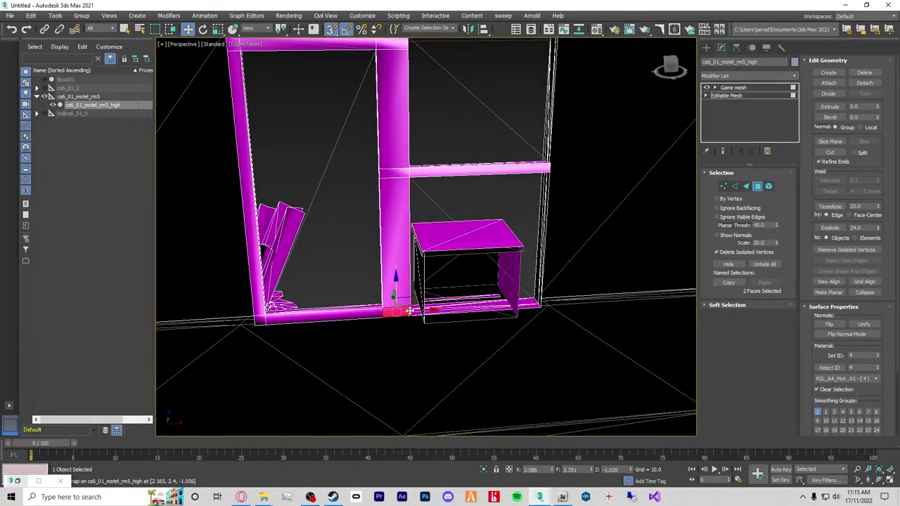
pyautogui.scroll(3, 407, 315)
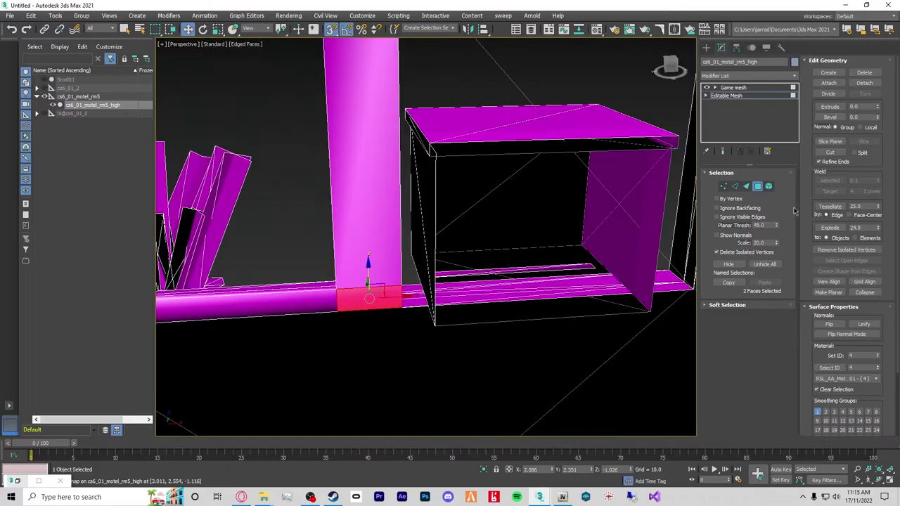
pyautogui.click(734, 187)
pyautogui.click(401, 304)
pyautogui.keyDown('alt'); pyautogui.moveTo(401, 303); pyautogui.dragTo(552, 283, button='middle'); pyautogui.keyUp('alt')
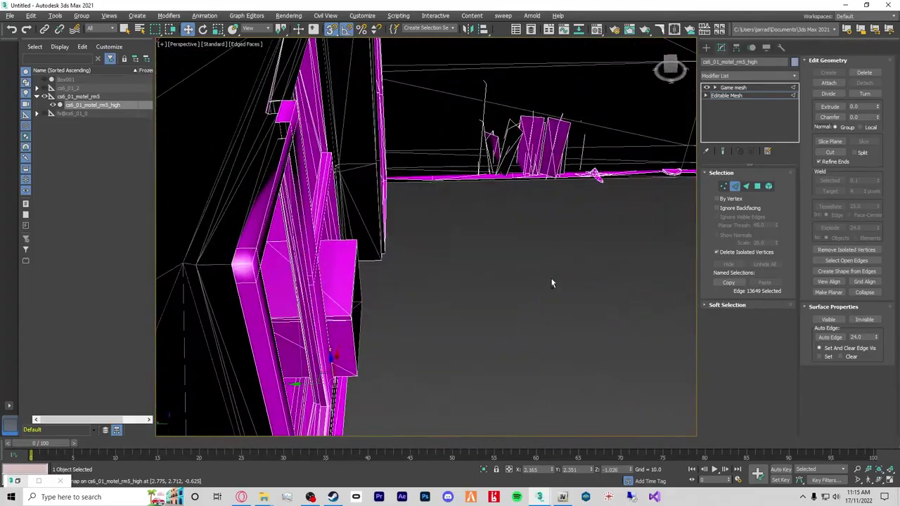
# Delete the two sloping inside faces along the top of the tall pane's frame.
pyautogui.click(280, 139)
pyautogui.moveTo(277, 112); pyautogui.dragTo(303, 204)
pyautogui.keyDown('alt'); pyautogui.moveTo(279, 106); pyautogui.dragTo(269, 90, button='middle'); pyautogui.keyUp('alt')
pyautogui.moveTo(269, 90); pyautogui.dragTo(234, 172)
pyautogui.click(257, 188)
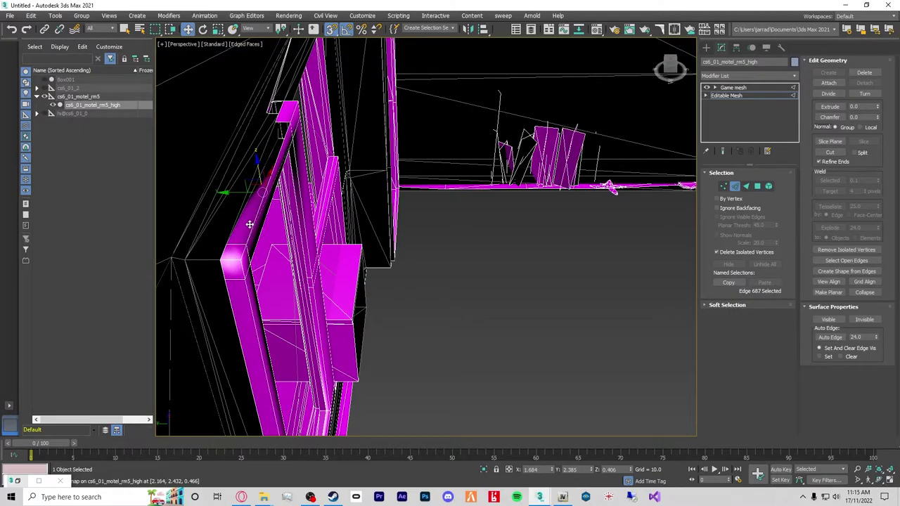
pyautogui.click(757, 185)
pyautogui.click(245, 221)
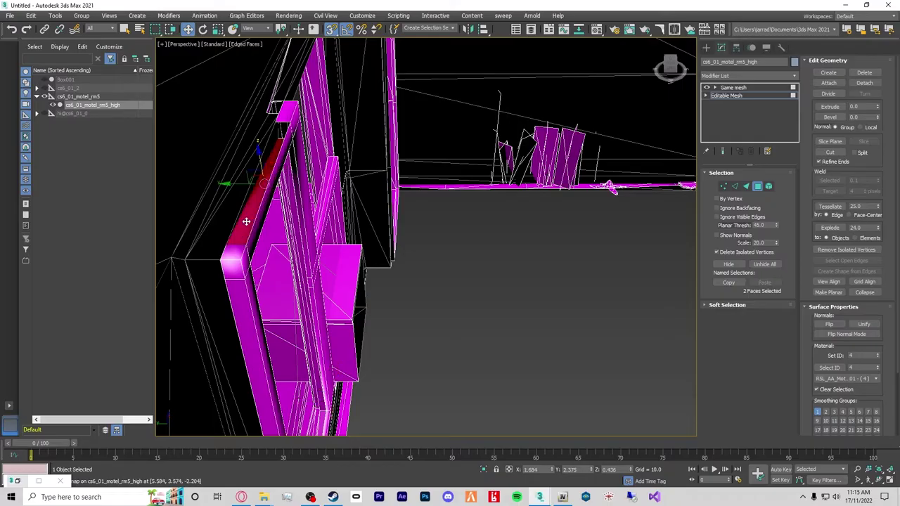
pyautogui.keyDown('alt'); pyautogui.click(244, 222); pyautogui.keyUp('alt')
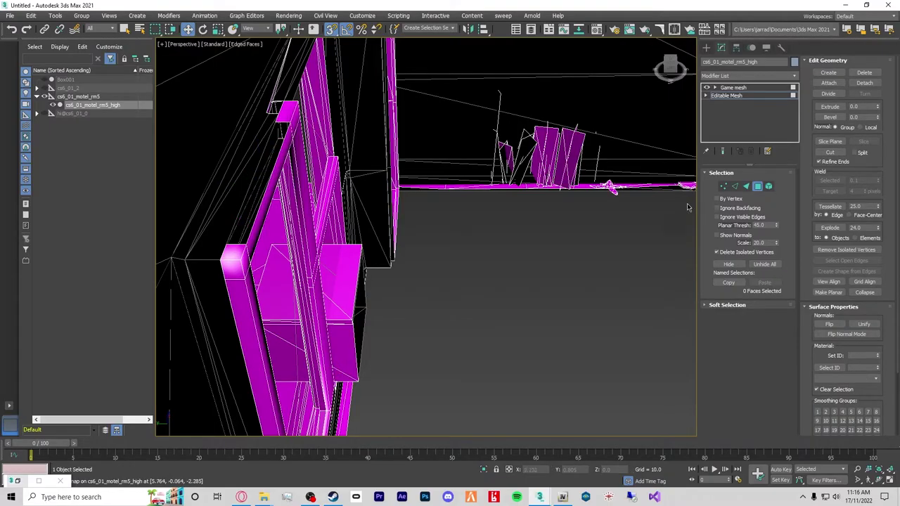
# Extend the short corner edge at the top of the tall pane's frame along X to the central post.
pyautogui.click(735, 185)
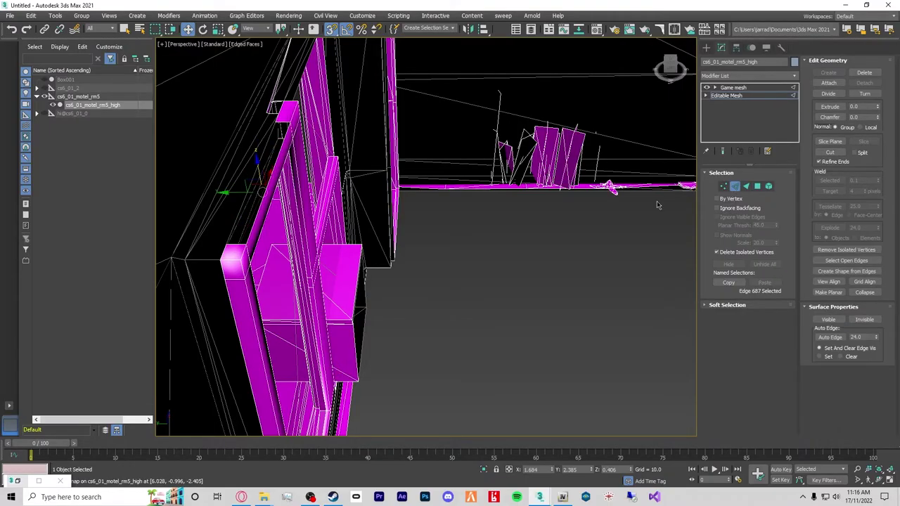
pyautogui.click(237, 237)
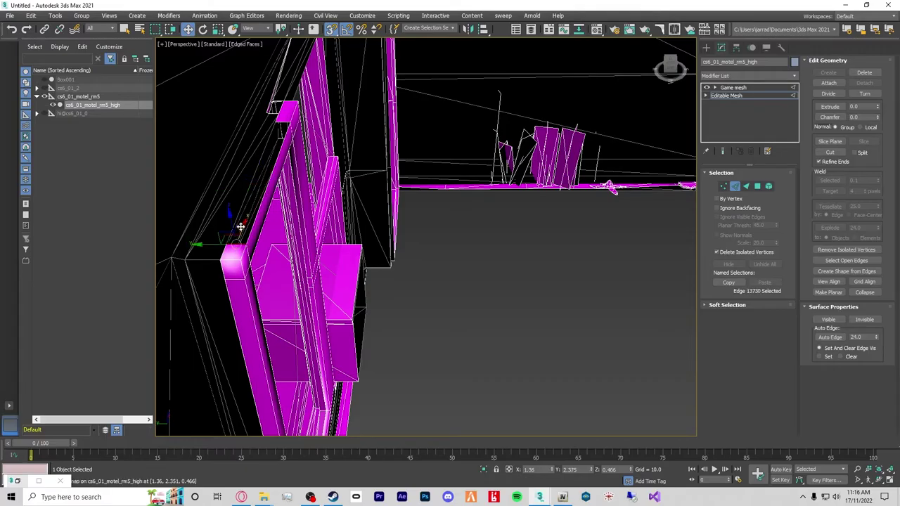
pyautogui.moveTo(242, 225); pyautogui.dragTo(277, 138)
pyautogui.keyDown('alt'); pyautogui.moveTo(335, 220); pyautogui.dragTo(436, 310, button='middle'); pyautogui.keyUp('alt')
pyautogui.scroll(-5, 355, 224)
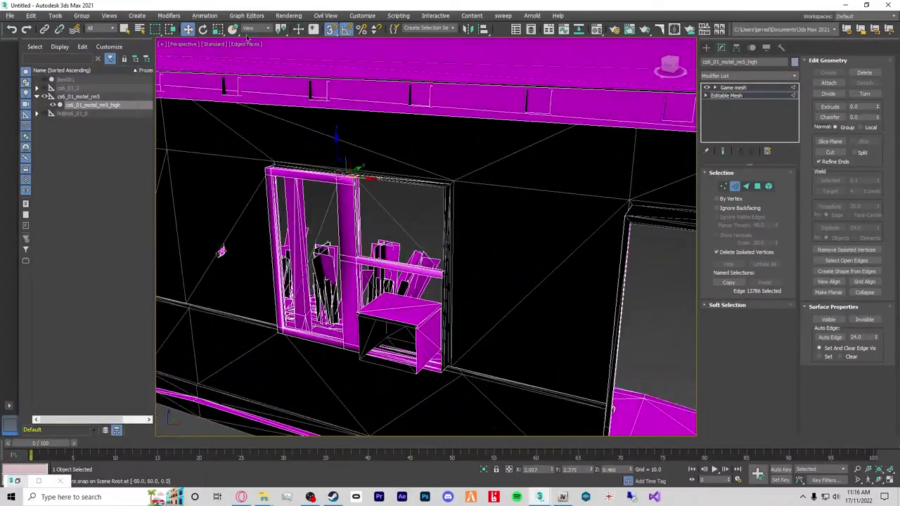
# Turn on the Face Orientation overlay to check the window's inside faces, and turn it off again.
pyautogui.click(162, 44)
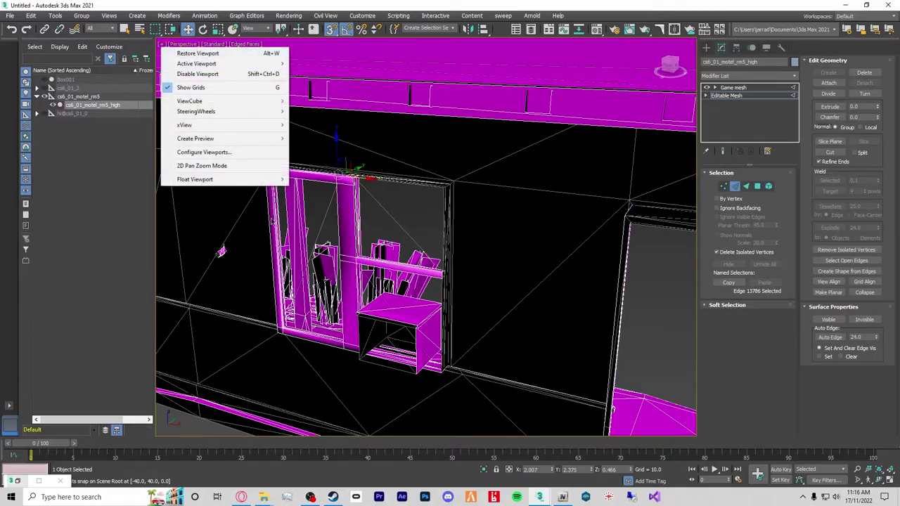
pyautogui.moveTo(211, 124)
pyautogui.click(329, 137)
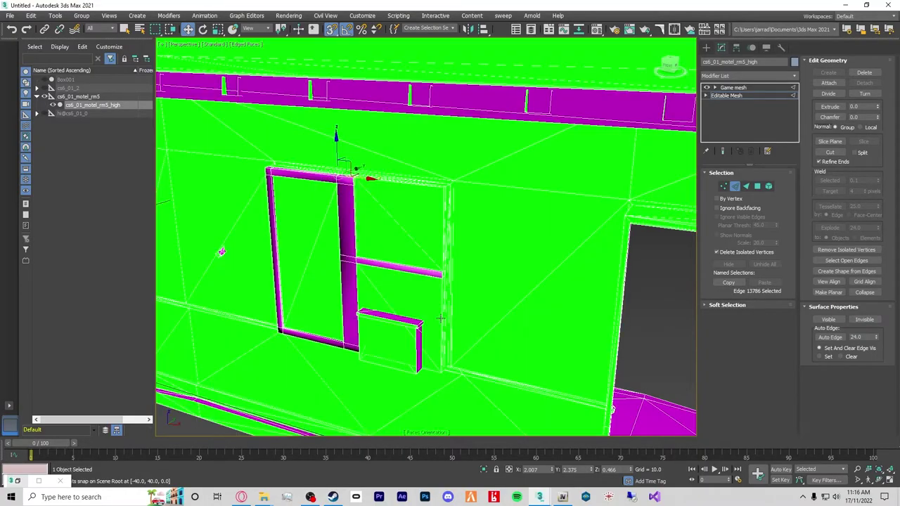
pyautogui.keyDown('alt'); pyautogui.moveTo(464, 280); pyautogui.dragTo(403, 304, button='middle'); pyautogui.keyUp('alt')
pyautogui.moveTo(225, 237)
pyautogui.keyDown('alt'); pyautogui.mouseDown(button='middle')
pyautogui.moveTo(297, 201)
pyautogui.moveTo(382, 275)
pyautogui.moveTo(263, 261)
pyautogui.moveTo(278, 265)
pyautogui.moveTo(211, 242)
pyautogui.moveTo(244, 225)
pyautogui.moveTo(218, 238)
pyautogui.mouseUp(button='middle'); pyautogui.keyUp('alt')
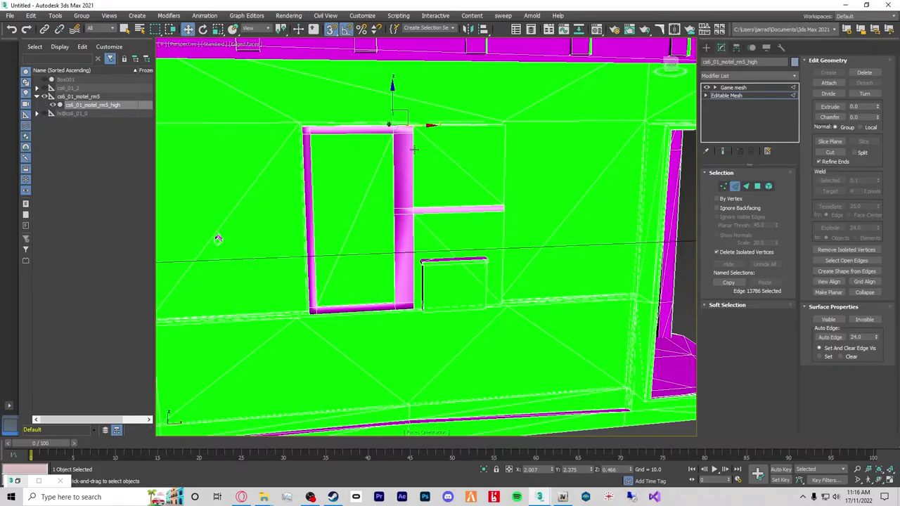
pyautogui.click(160, 45)
pyautogui.moveTo(246, 125)
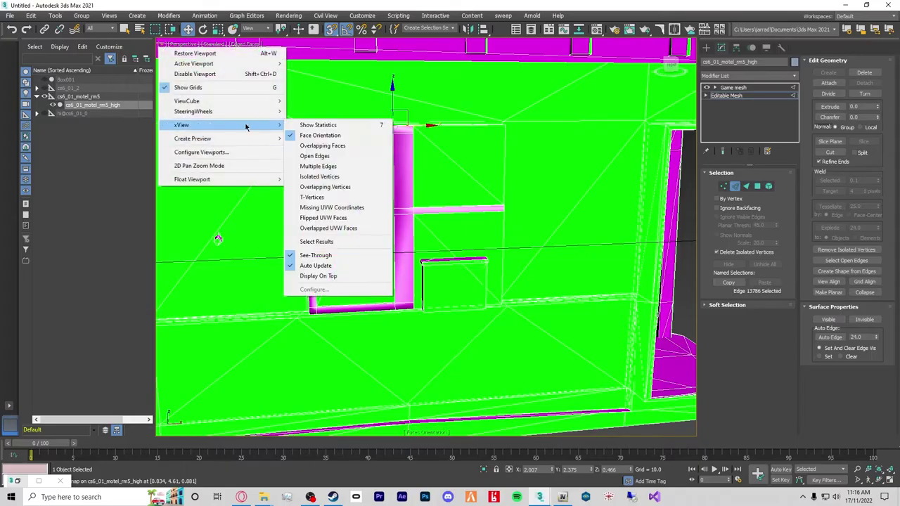
pyautogui.click(299, 135)
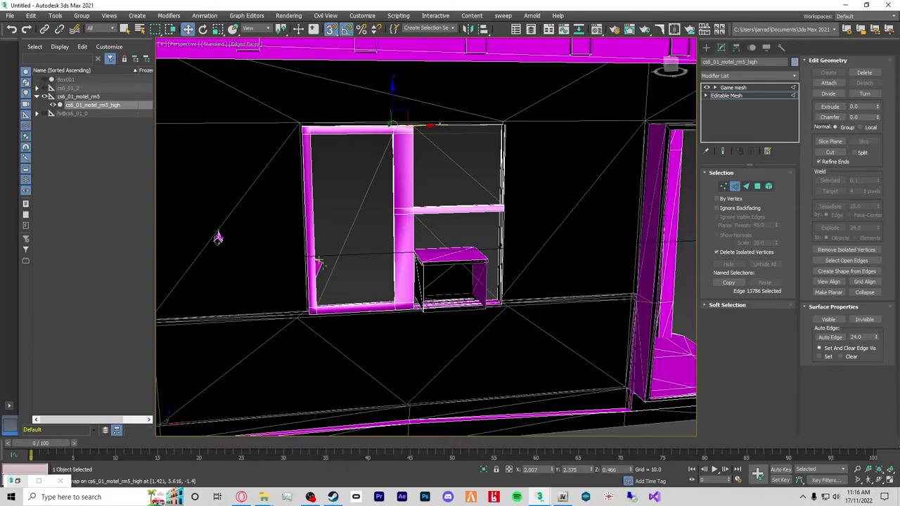
# Build inside frame faces around both panes of the window on the opposite wall.
pyautogui.scroll(-2, 492, 239)
pyautogui.keyDown('alt'); pyautogui.moveTo(504, 262); pyautogui.dragTo(545, 260, button='middle'); pyautogui.keyUp('alt')
pyautogui.keyDown('alt'); pyautogui.moveTo(350, 258); pyautogui.dragTo(485, 271, button='middle'); pyautogui.keyUp('alt')
pyautogui.scroll(-10, 384, 271)
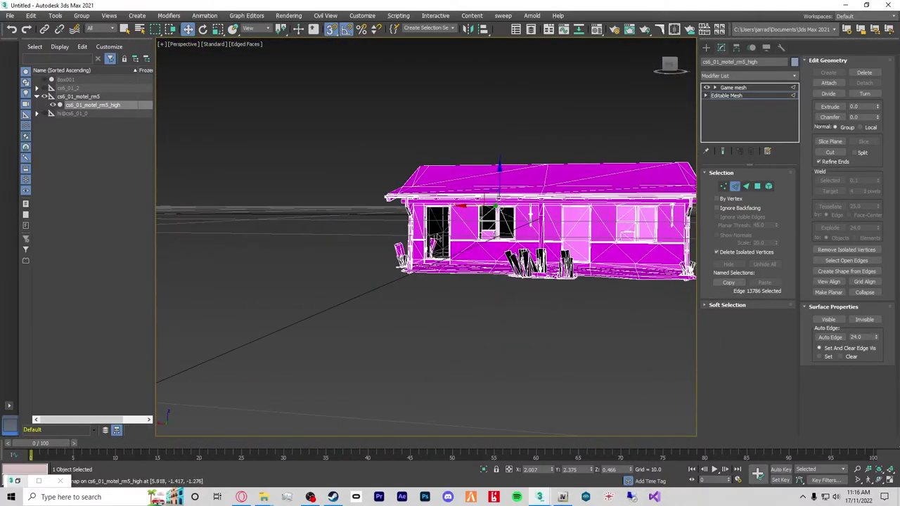
pyautogui.scroll(5, 452, 224)
pyautogui.moveTo(522, 222); pyautogui.dragTo(257, 237, button='middle')
pyautogui.scroll(2, 362, 182)
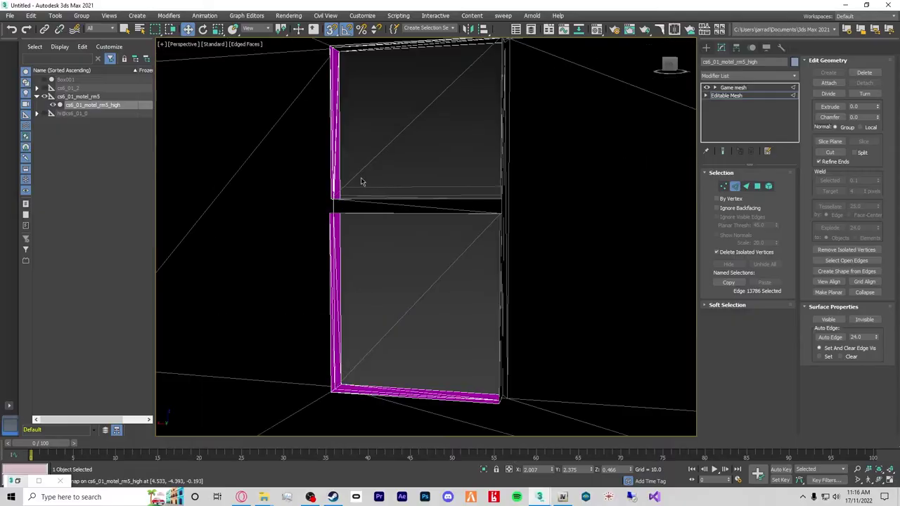
pyautogui.click(334, 211)
pyautogui.keyDown('alt'); pyautogui.moveTo(516, 253); pyautogui.dragTo(337, 245, button='middle'); pyautogui.keyUp('alt')
pyautogui.scroll(3, 487, 234)
pyautogui.scroll(-4, 478, 261)
pyautogui.click(457, 84)
pyautogui.keyDown('alt'); pyautogui.moveTo(458, 84); pyautogui.dragTo(422, 141, button='middle'); pyautogui.keyUp('alt')
pyautogui.scroll(3, 361, 94)
pyautogui.scroll(2, 462, 345)
pyautogui.press('1')
pyautogui.keyDown('alt'); pyautogui.moveTo(490, 79); pyautogui.dragTo(518, 215, button='middle'); pyautogui.keyUp('alt')
pyautogui.scroll(3, 420, 230)
pyautogui.press('2')
pyautogui.scroll(-4, 419, 231)
# Select the outer edges around the new inside frame of the opposite wall's window.
pyautogui.click(328, 372)
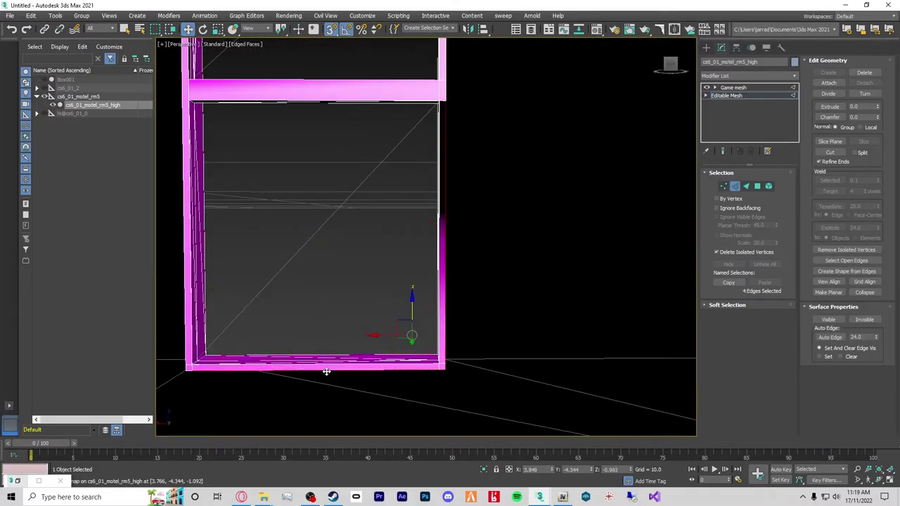
pyautogui.scroll(4, 406, 323)
pyautogui.keyDown('alt'); pyautogui.moveTo(406, 324); pyautogui.dragTo(476, 195, button='middle'); pyautogui.keyUp('alt')
pyautogui.scroll(-3, 427, 156)
pyautogui.keyDown('ctrl'); pyautogui.click(476, 195); pyautogui.keyUp('ctrl')
pyautogui.scroll(3, 431, 207)
pyautogui.scroll(-4, 431, 207)
pyautogui.keyDown('alt'); pyautogui.moveTo(599, 335); pyautogui.dragTo(547, 328, button='middle'); pyautogui.keyUp('alt')
# Unhide Box001 and hide cs6_01_motel_rm5_high so that only the room box remains.
pyautogui.click(43, 82)
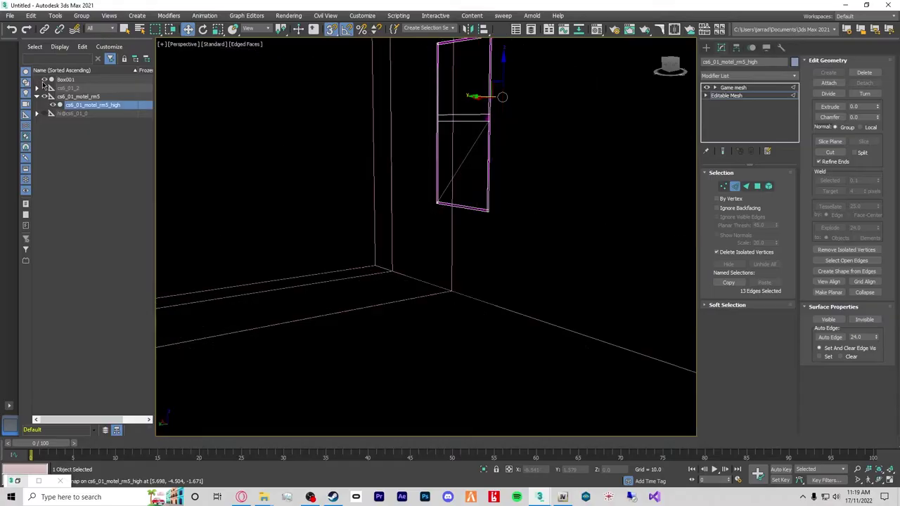
pyautogui.keyDown('alt'); pyautogui.moveTo(428, 260); pyautogui.dragTo(530, 275, button='middle'); pyautogui.keyUp('alt')
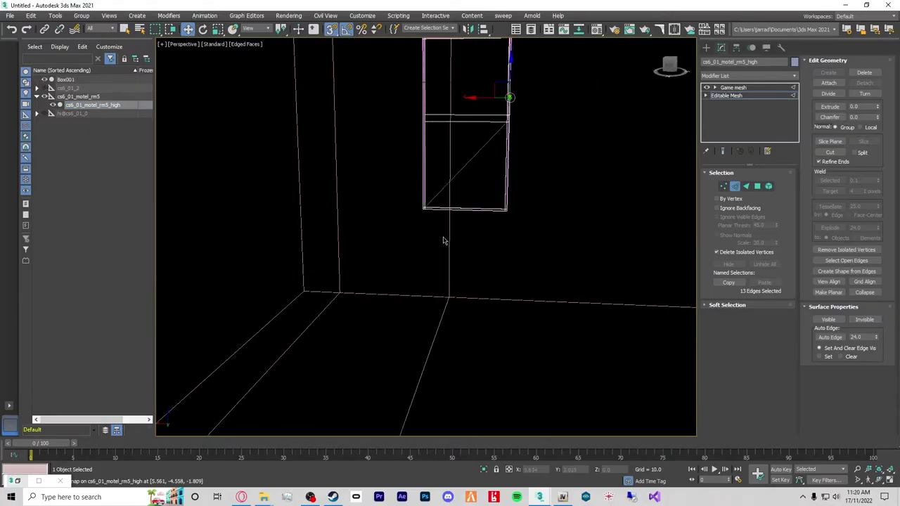
pyautogui.keyDown('alt'); pyautogui.moveTo(452, 251); pyautogui.dragTo(400, 188, button='middle'); pyautogui.keyUp('alt')
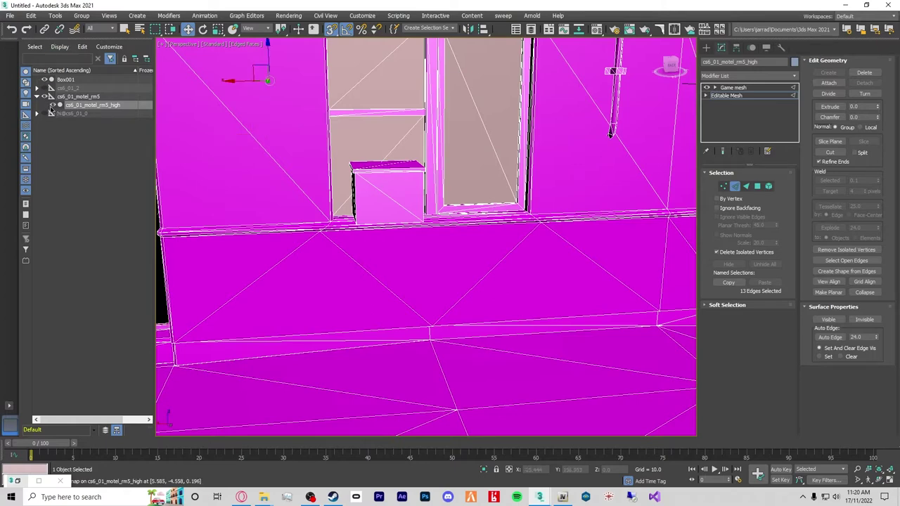
pyautogui.click(52, 105)
pyautogui.keyDown('alt'); pyautogui.moveTo(369, 245); pyautogui.dragTo(374, 318, button='middle'); pyautogui.keyUp('alt')
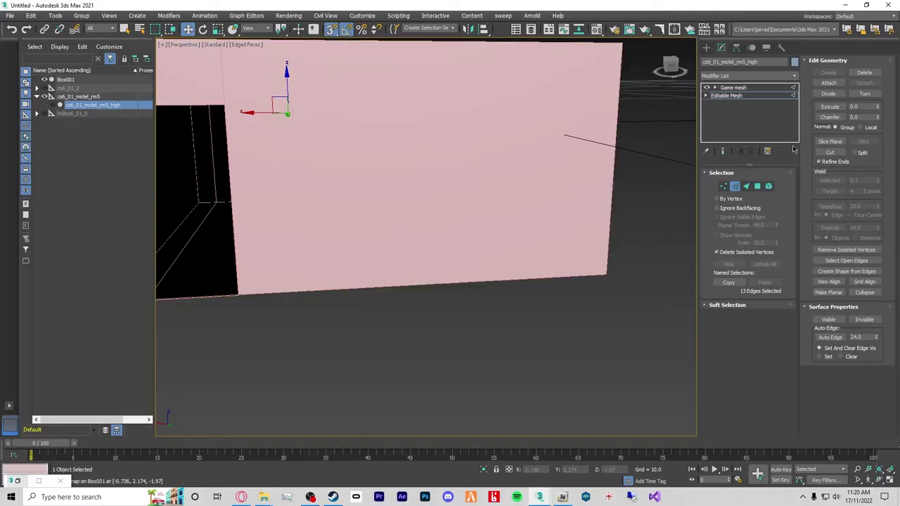
# Connect the top and bottom edges of Box001's wide wall section beside the doorway with two vertical edges.
pyautogui.click(97, 81)
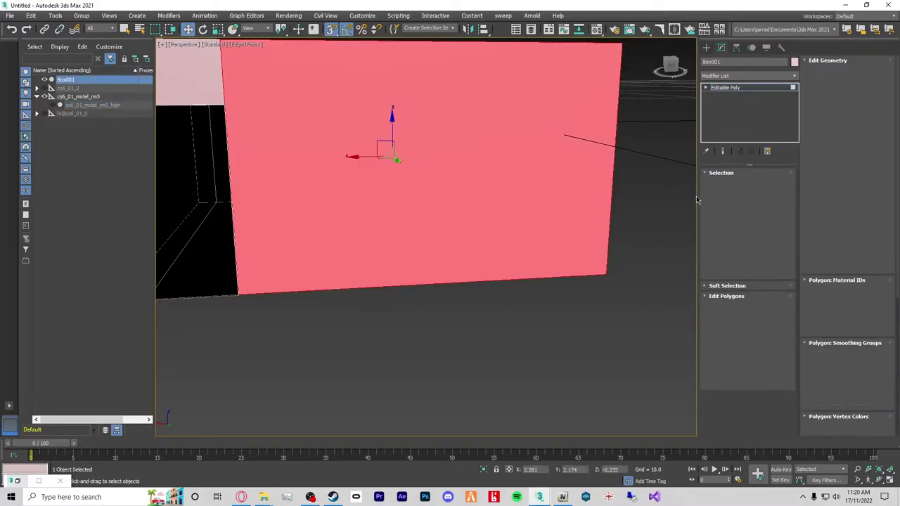
pyautogui.press('2')
pyautogui.scroll(-5, 454, 309)
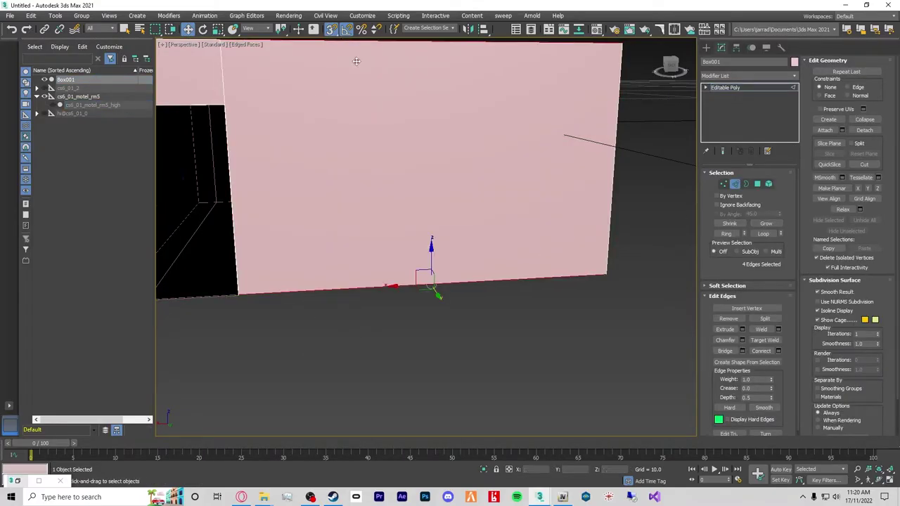
pyautogui.keyDown('alt'); pyautogui.moveTo(469, 266); pyautogui.dragTo(448, 287, button='middle'); pyautogui.keyUp('alt')
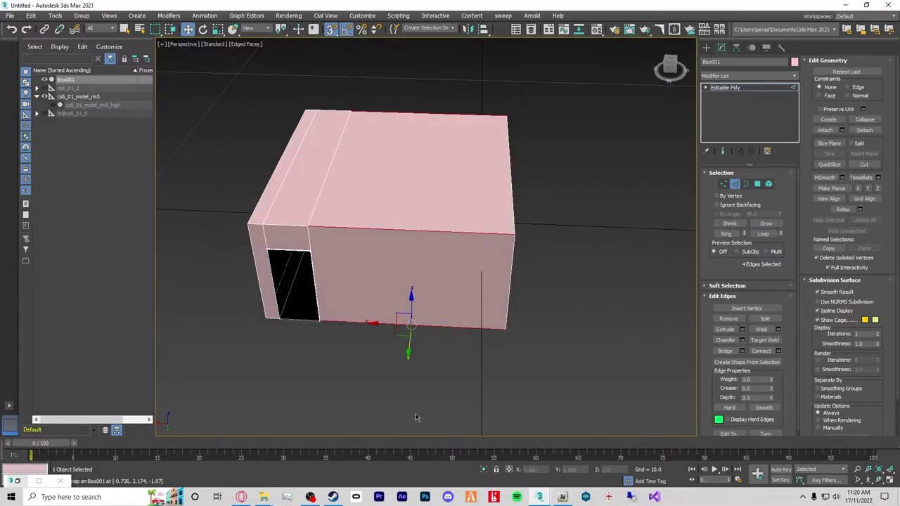
pyautogui.keyDown('alt'); pyautogui.moveTo(394, 363); pyautogui.dragTo(397, 342, button='middle'); pyautogui.keyUp('alt')
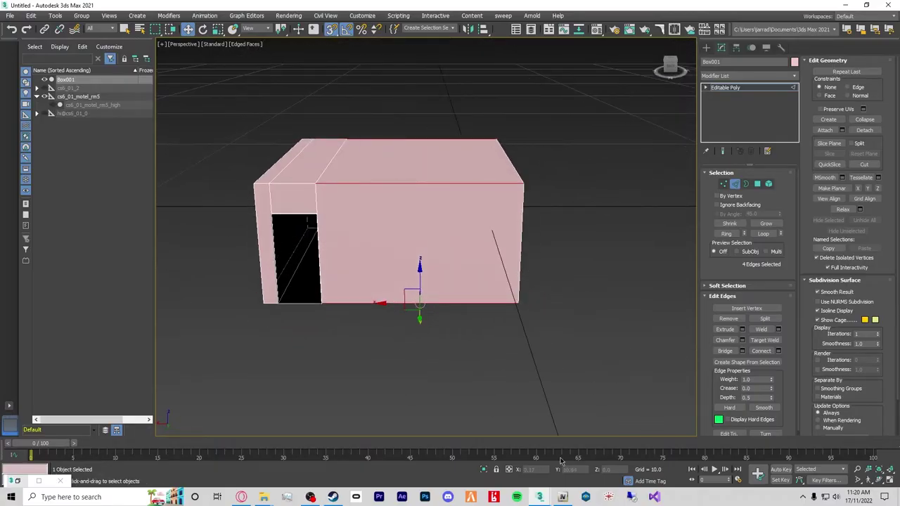
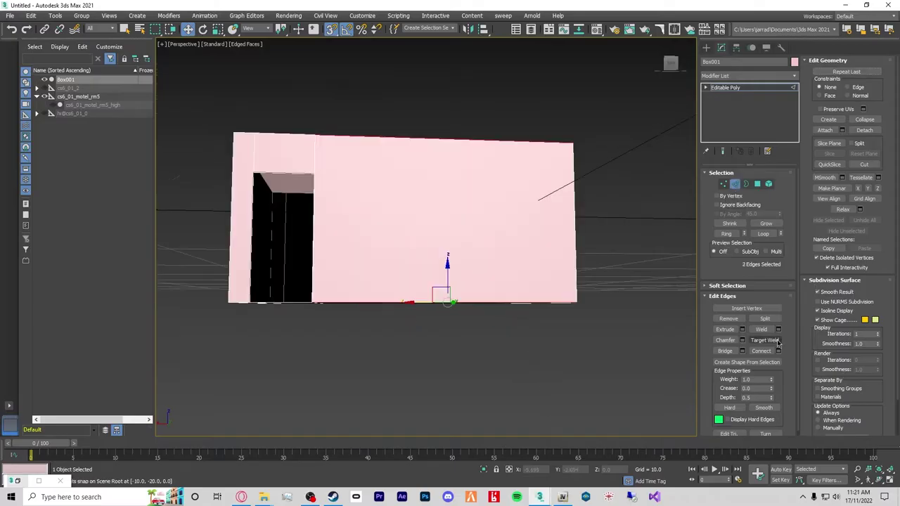
pyautogui.click(778, 351)
pyautogui.moveTo(433, 242); pyautogui.dragTo(420, 242)
pyautogui.click(431, 283)
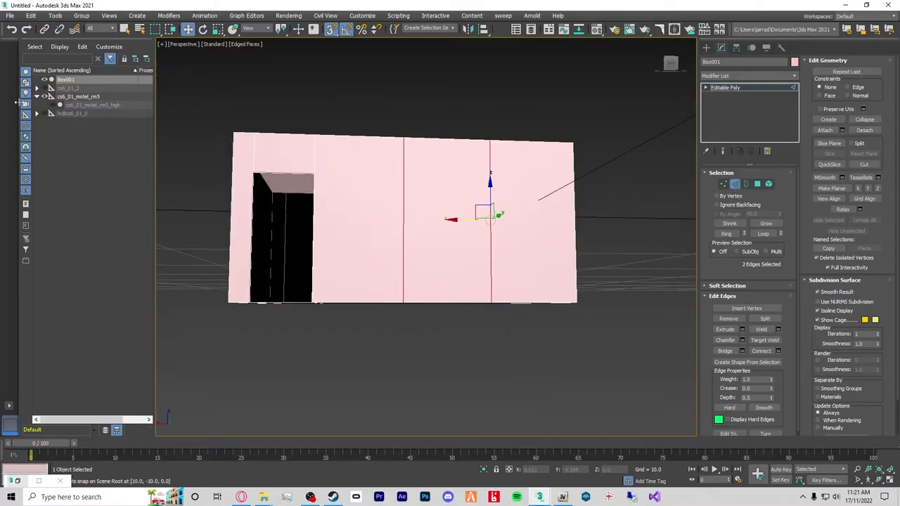
# Show cs6_01_motel_rm5_high and align Box001's nearer-to-door vertical edge with the window's side at X 2.932.
pyautogui.click(59, 104)
pyautogui.scroll(5, 384, 242)
pyautogui.click(307, 216)
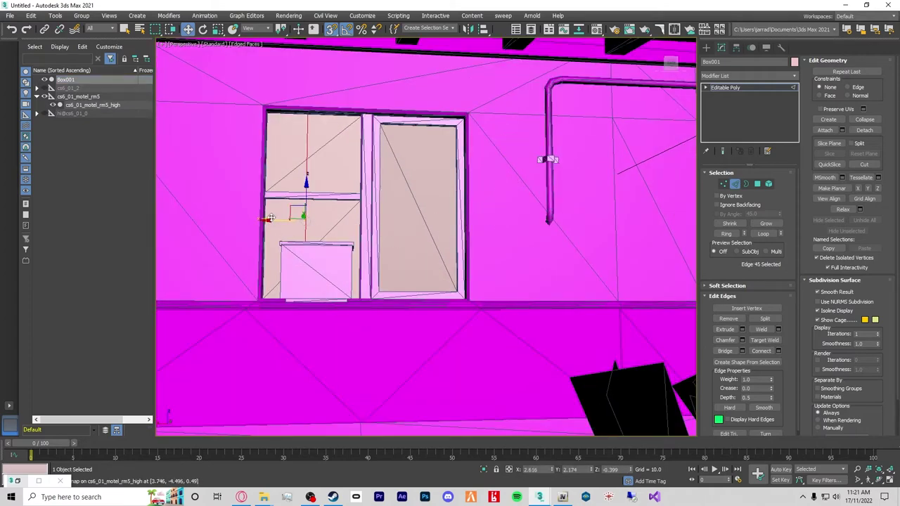
pyautogui.moveTo(270, 219); pyautogui.dragTo(232, 219)
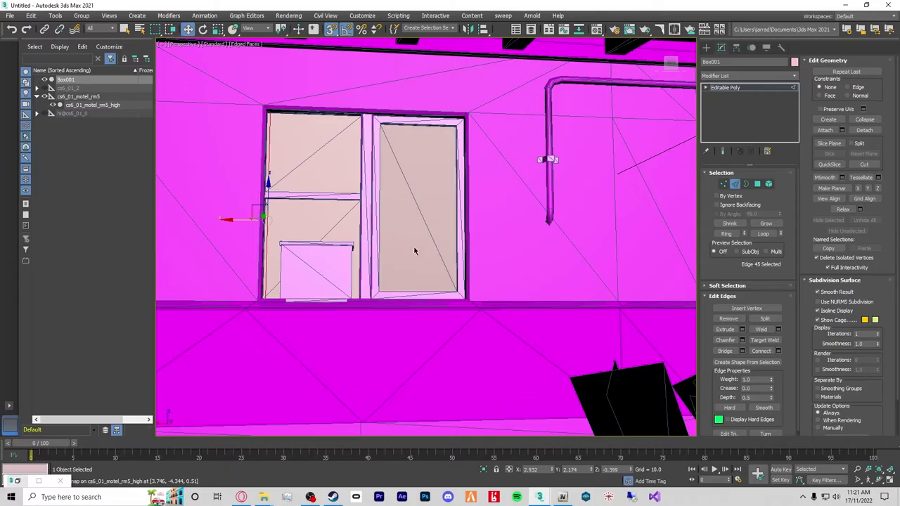
# Snap Box001's second vertical edge to the far side of the window at X 1.28 and recheck the first edge's alignment.
pyautogui.click(59, 104)
pyautogui.click(498, 213)
pyautogui.click(59, 105)
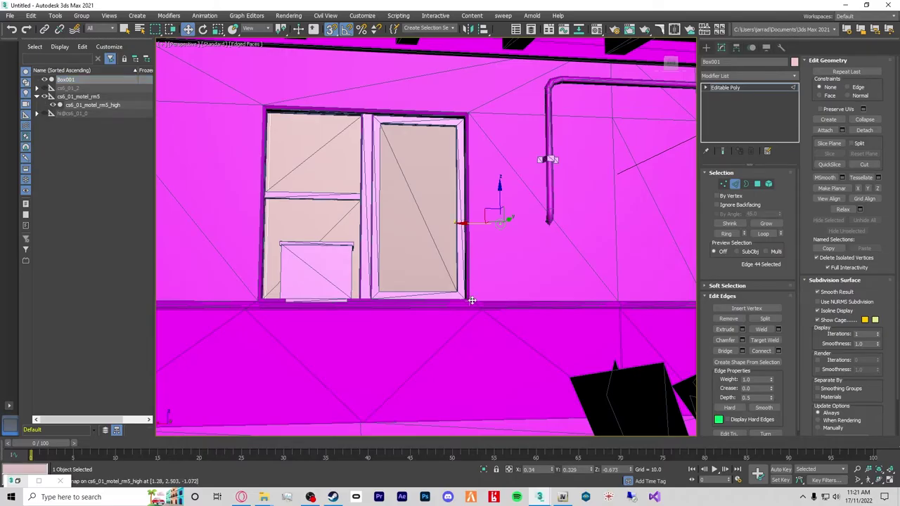
pyautogui.keyDown('alt'); pyautogui.moveTo(351, 299); pyautogui.dragTo(274, 229, button='middle'); pyautogui.keyUp('alt')
pyautogui.keyDown('ctrl'); pyautogui.click(271, 225); pyautogui.keyUp('ctrl')
pyautogui.scroll(4, 239, 212)
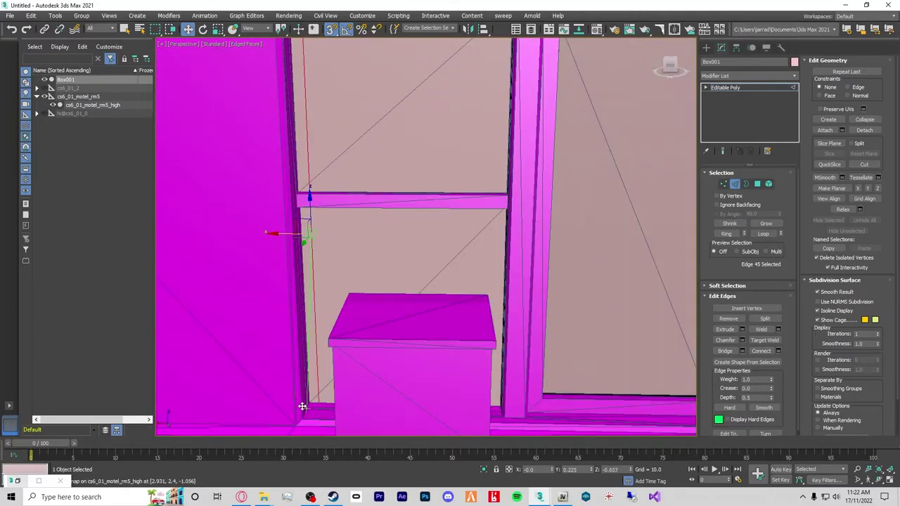
# Connect Box001's two vertical edges at the wide window with two horizontal edges.
pyautogui.keyDown('alt'); pyautogui.moveTo(368, 389); pyautogui.dragTo(377, 273, button='middle'); pyautogui.keyUp('alt')
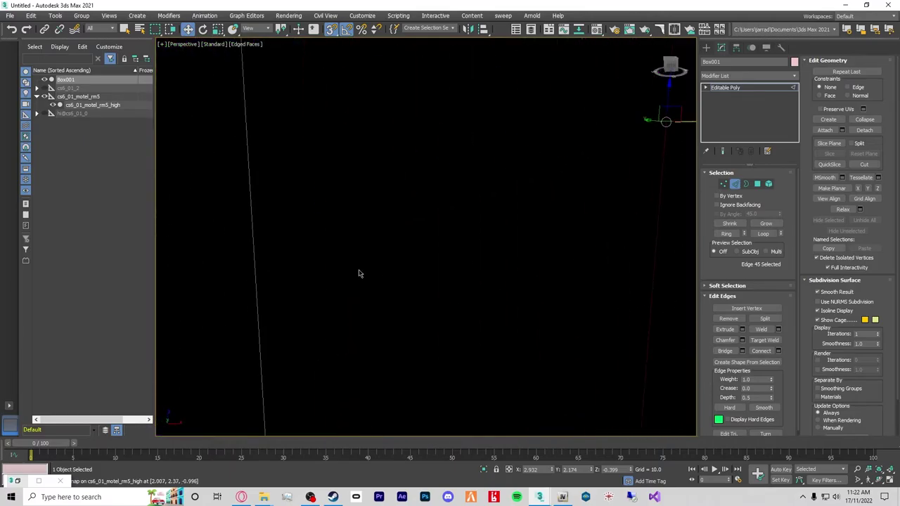
pyautogui.keyDown('alt'); pyautogui.moveTo(271, 267); pyautogui.dragTo(291, 262, button='middle'); pyautogui.keyUp('alt')
pyautogui.click(290, 263)
pyautogui.hotkey('ctrl', 'z')
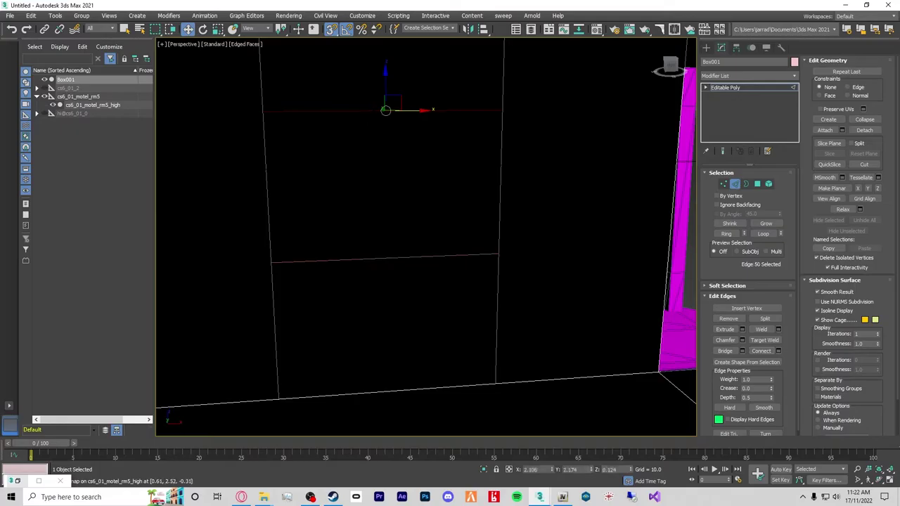
# Raise the upper horizontal edge of Box001 to the top of the wide window at Z 0.49.
pyautogui.scroll(-5, 381, 202)
pyautogui.keyDown('alt'); pyautogui.moveTo(391, 210); pyautogui.dragTo(411, 206, button='middle'); pyautogui.keyUp('alt')
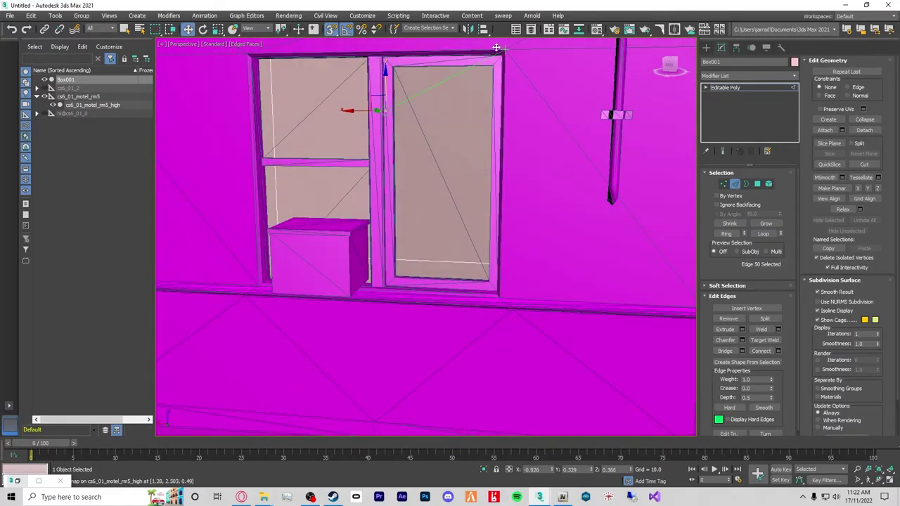
pyautogui.keyDown('alt'); pyautogui.moveTo(561, 184); pyautogui.dragTo(530, 187, button='middle'); pyautogui.keyUp('alt')
pyautogui.scroll(10, 531, 184)
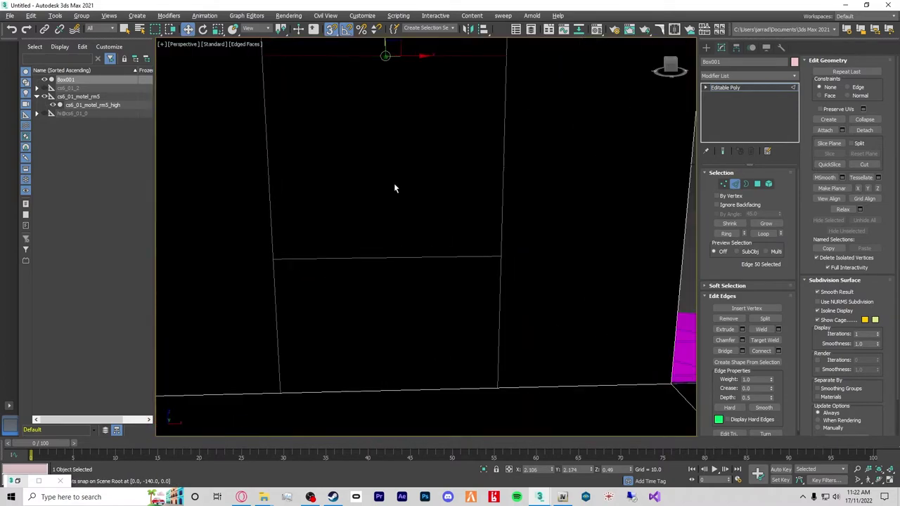
# Lower the other horizontal edge of Box001 to the bottom of the wide window at Z -1.056.
pyautogui.scroll(-1, 412, 255)
pyautogui.scroll(-5, 512, 247)
pyautogui.keyDown('alt'); pyautogui.moveTo(512, 247); pyautogui.dragTo(475, 225, button='middle'); pyautogui.keyUp('alt')
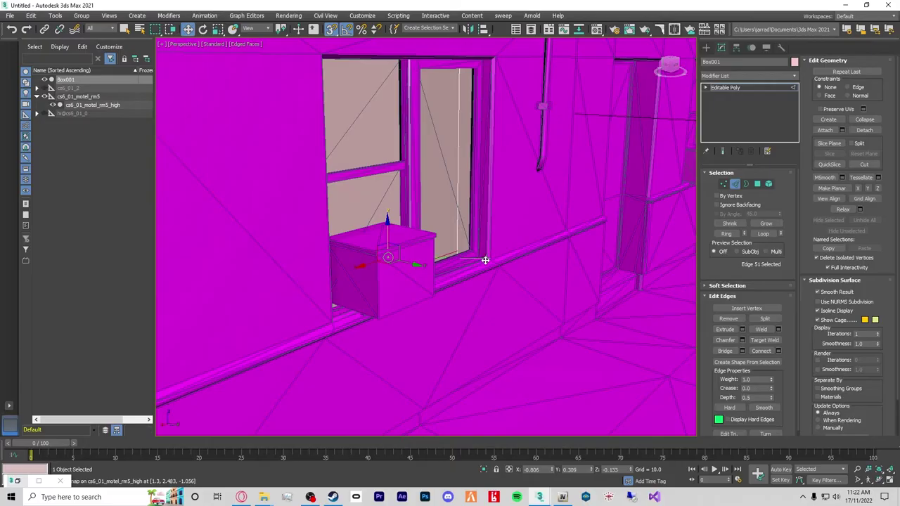
pyautogui.click(394, 238)
pyautogui.press('z')
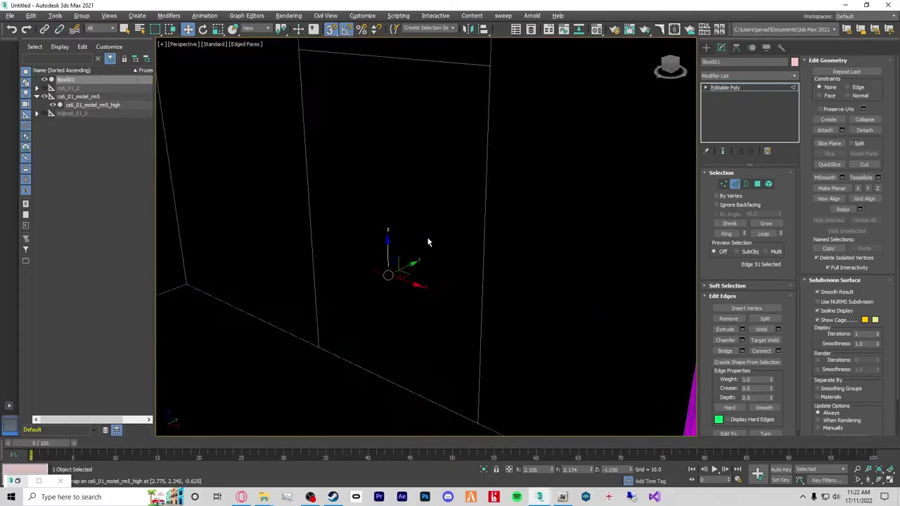
# Delete Box001's polygon covering the wide window and extend the opening's border outward to Y 2.351.
pyautogui.click(758, 183)
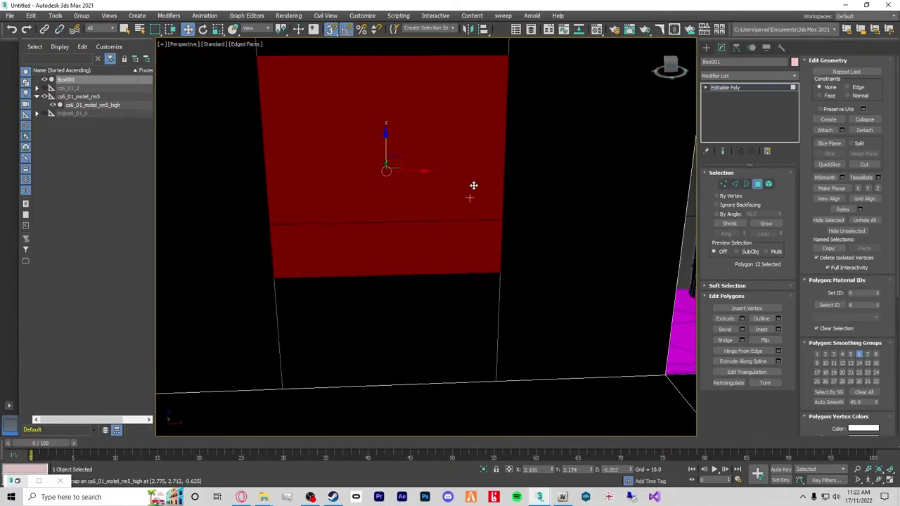
pyautogui.press('Delete')
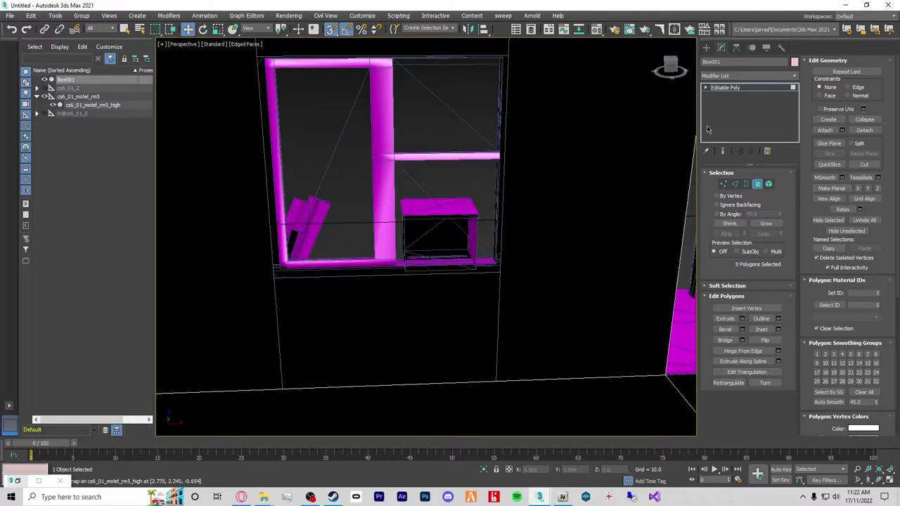
pyautogui.click(748, 184)
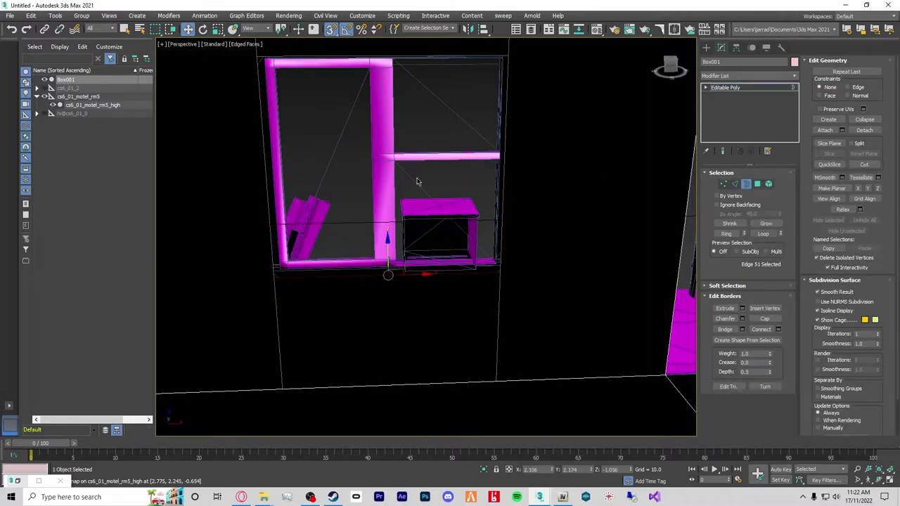
pyautogui.click(502, 171)
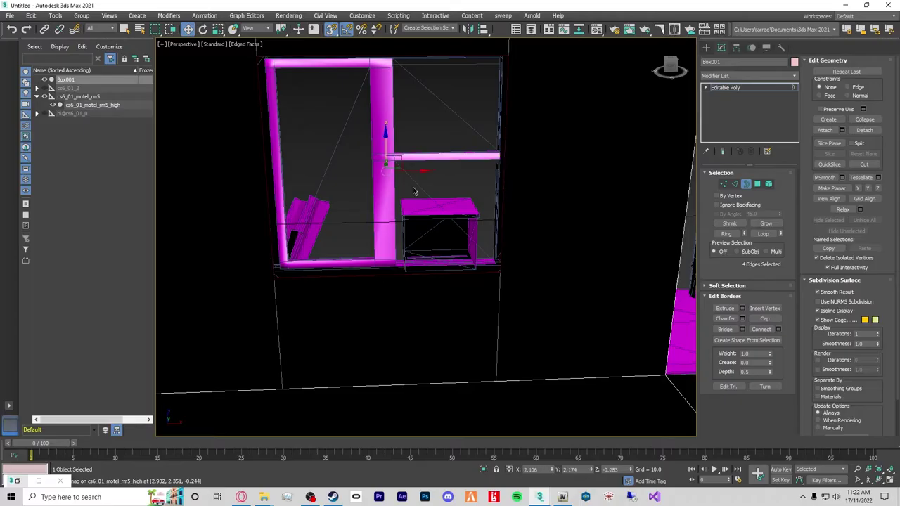
pyautogui.keyDown('alt'); pyautogui.moveTo(345, 218); pyautogui.dragTo(389, 215, button='middle'); pyautogui.keyUp('alt')
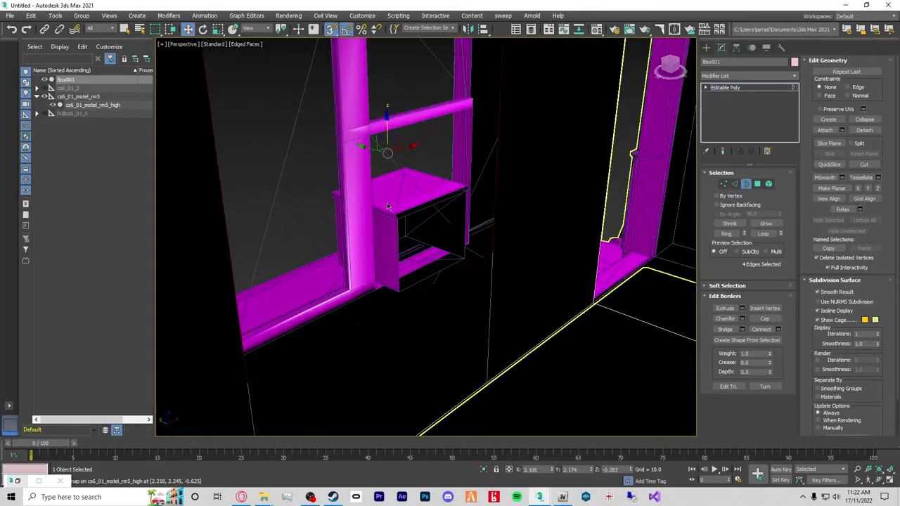
pyautogui.moveTo(365, 144); pyautogui.dragTo(386, 287)
pyautogui.keyDown('alt'); pyautogui.moveTo(387, 287); pyautogui.dragTo(491, 288, button='middle'); pyautogui.keyUp('alt')
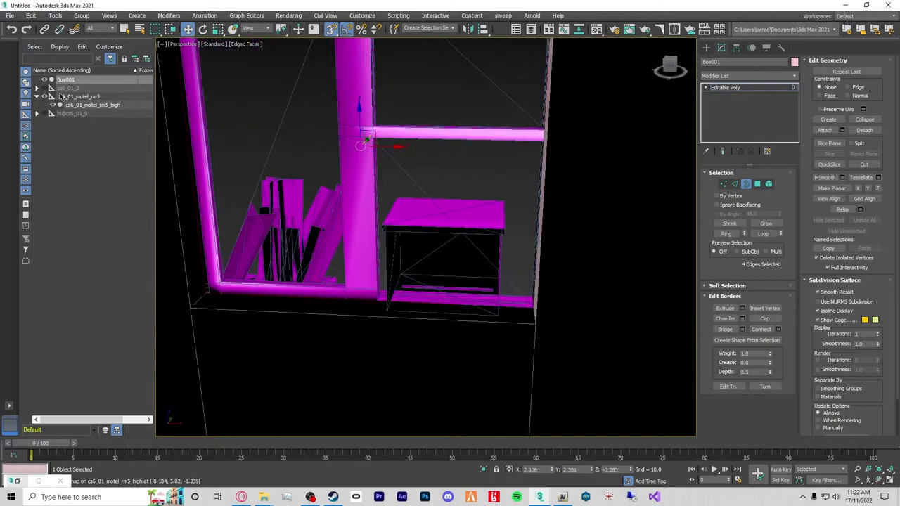
# Close the open back of the box on the window sill in cs6_01_motel_rm5_high by extending its bottom and lid edges.
pyautogui.click(78, 105)
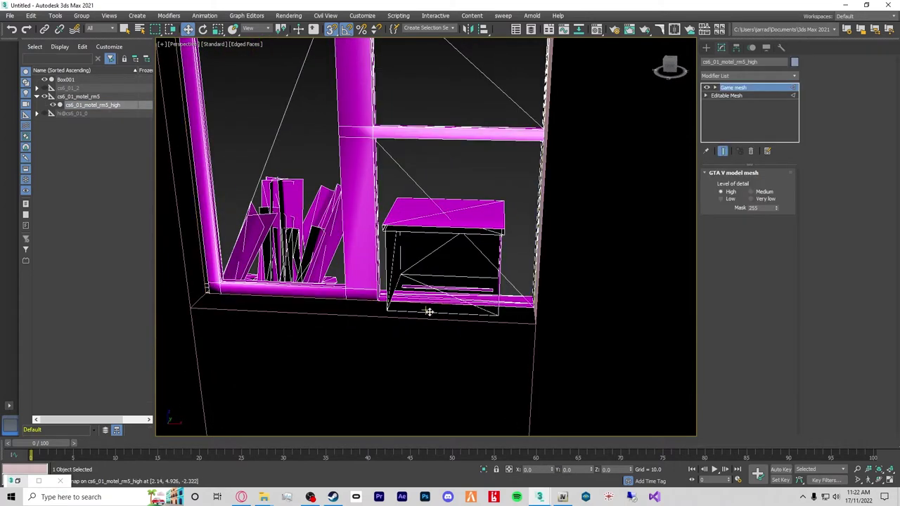
pyautogui.click(731, 96)
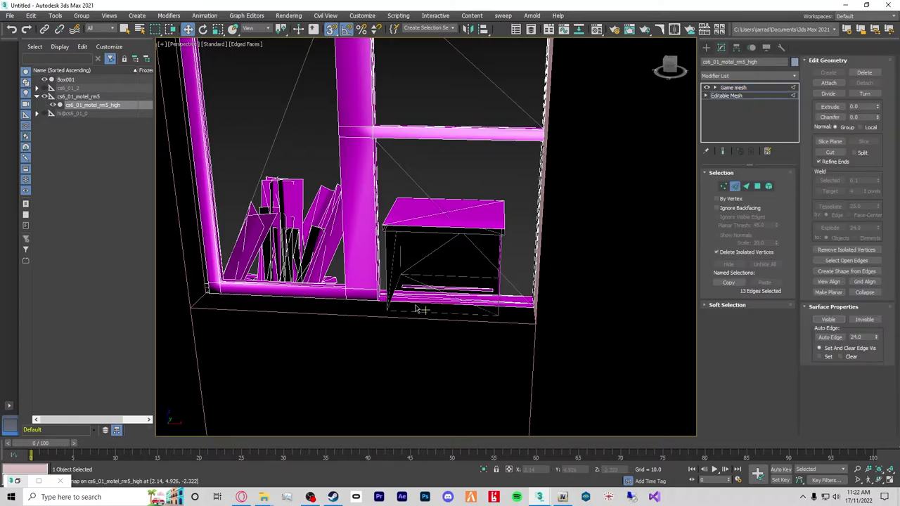
pyautogui.click(440, 310)
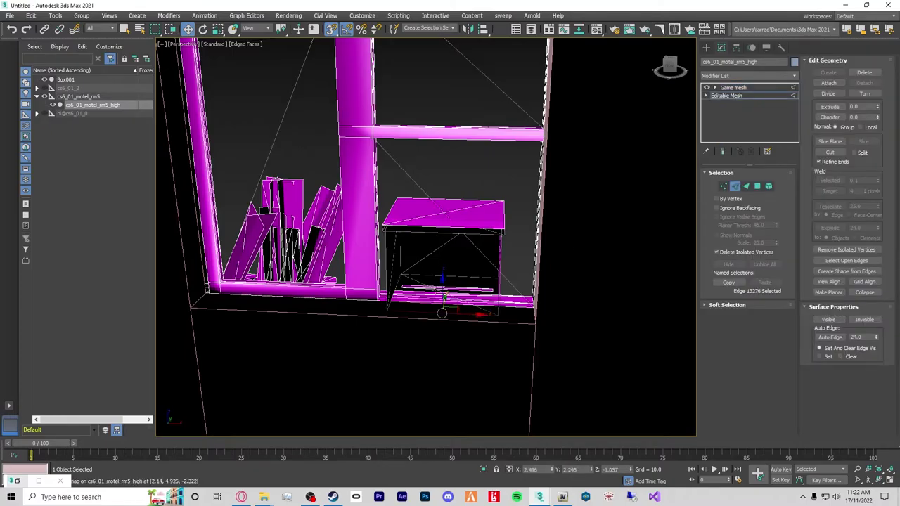
pyautogui.click(382, 232)
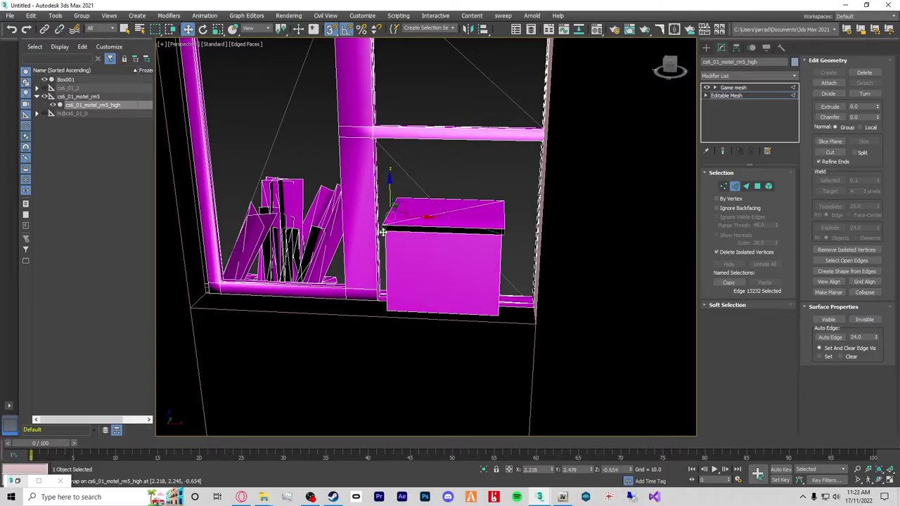
pyautogui.click(411, 226)
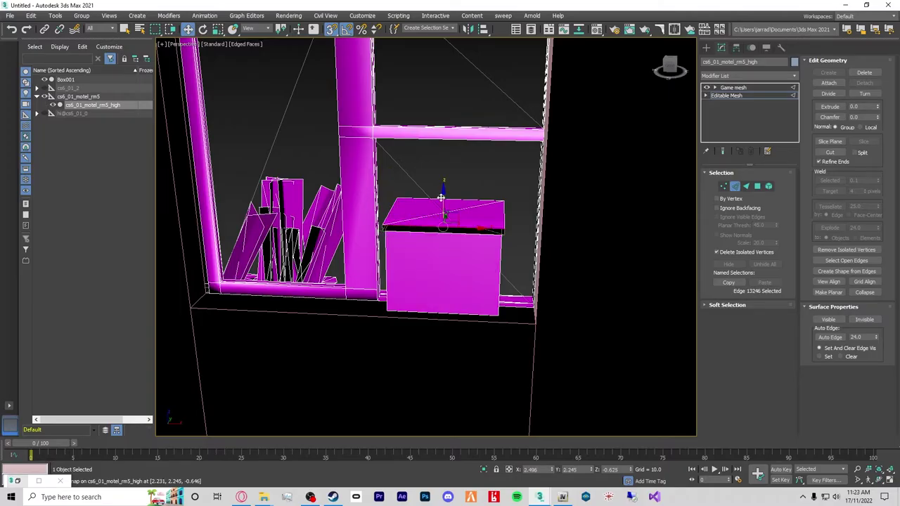
pyautogui.click(464, 226)
pyautogui.keyDown('alt'); pyautogui.moveTo(464, 227); pyautogui.dragTo(422, 264, button='middle'); pyautogui.keyUp('alt')
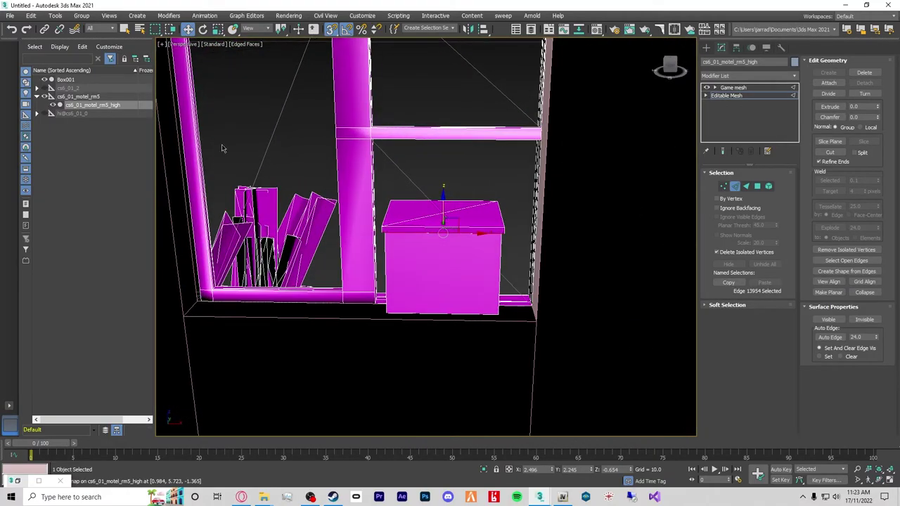
# Move the extended border of Box001's wide window opening outward to the window frame at Y 2.4.
pyautogui.click(76, 80)
pyautogui.scroll(-3, 321, 133)
pyautogui.keyDown('alt'); pyautogui.moveTo(414, 204); pyautogui.dragTo(296, 111, button='middle'); pyautogui.keyUp('alt')
pyautogui.scroll(5, 296, 111)
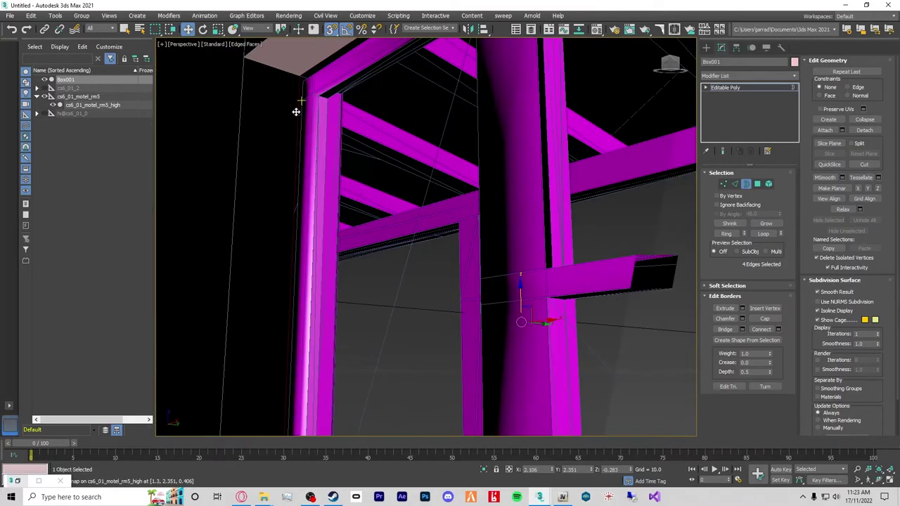
pyautogui.scroll(-5, 296, 111)
pyautogui.scroll(1, 327, 78)
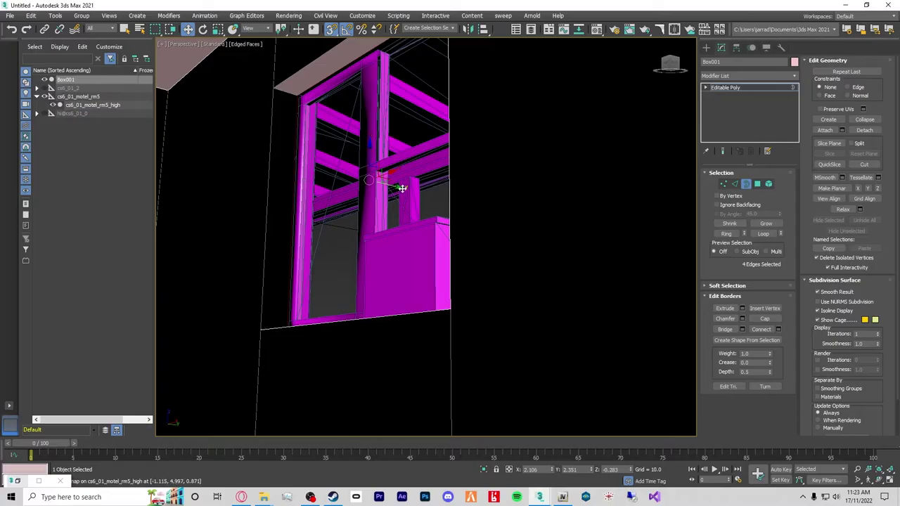
pyautogui.moveTo(396, 186); pyautogui.dragTo(309, 107)
pyautogui.moveTo(300, 97); pyautogui.dragTo(386, 47)
pyautogui.keyDown('alt'); pyautogui.moveTo(320, 125); pyautogui.dragTo(387, 151, button='middle'); pyautogui.keyUp('alt')
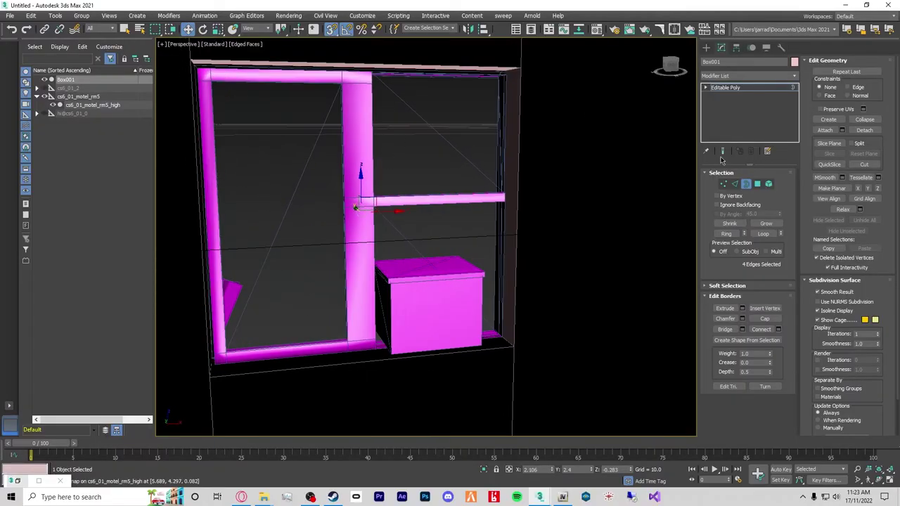
# Lower the top polygon of Box001's window recess to the frame at Z 0.466.
pyautogui.click(757, 183)
pyautogui.click(369, 65)
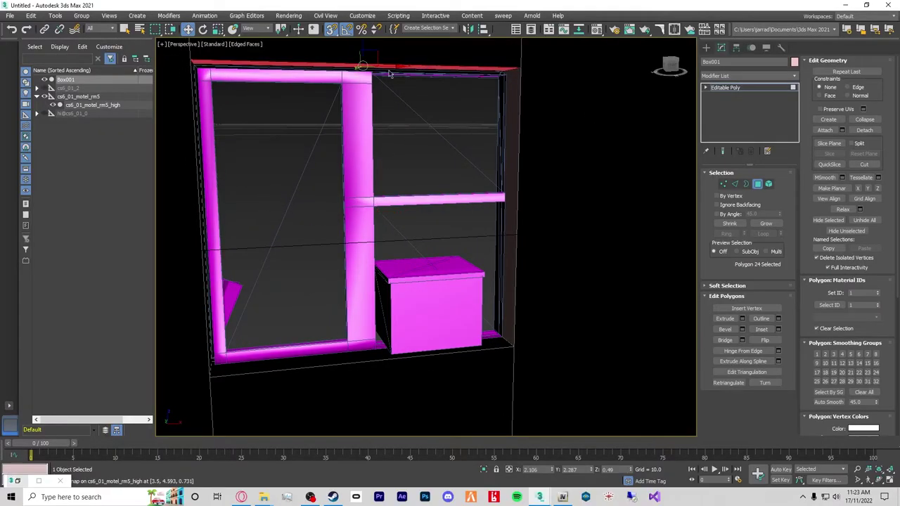
pyautogui.moveTo(363, 47); pyautogui.dragTo(369, 71)
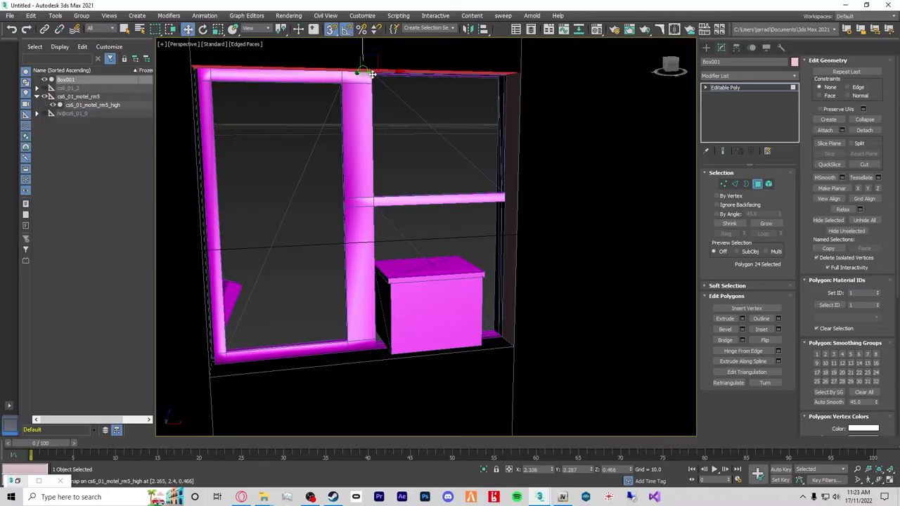
# Snap Box001's vertical wall edge crossing the narrow window to the window's far side at X 3.746.
pyautogui.keyDown('alt'); pyautogui.moveTo(530, 150); pyautogui.dragTo(287, 243, button='middle'); pyautogui.keyUp('alt')
pyautogui.scroll(5, 288, 243)
pyautogui.keyDown('alt'); pyautogui.moveTo(392, 247); pyautogui.dragTo(302, 209, button='middle'); pyautogui.keyUp('alt')
pyautogui.scroll(5, 301, 209)
pyautogui.click(853, 232)
pyautogui.scroll(3, 388, 104)
pyautogui.keyDown('alt'); pyautogui.moveTo(388, 105); pyautogui.dragTo(401, 121, button='middle'); pyautogui.keyUp('alt')
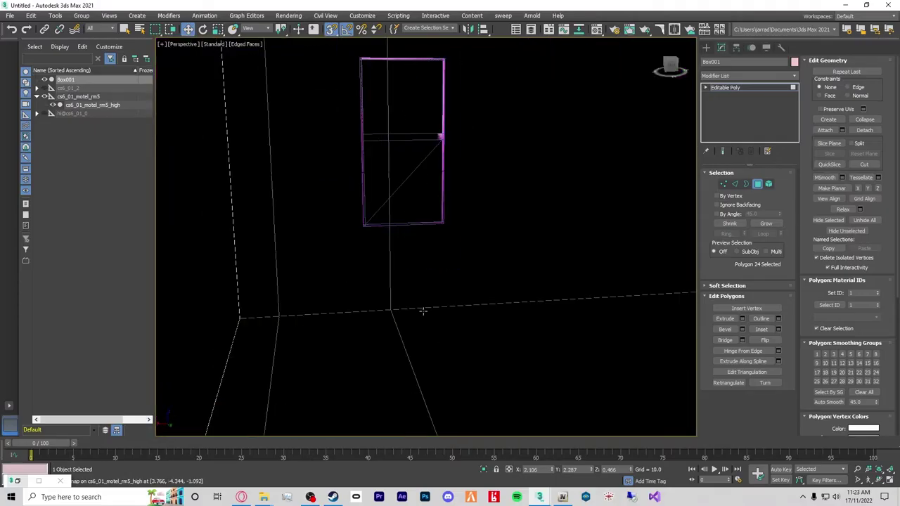
pyautogui.click(388, 240)
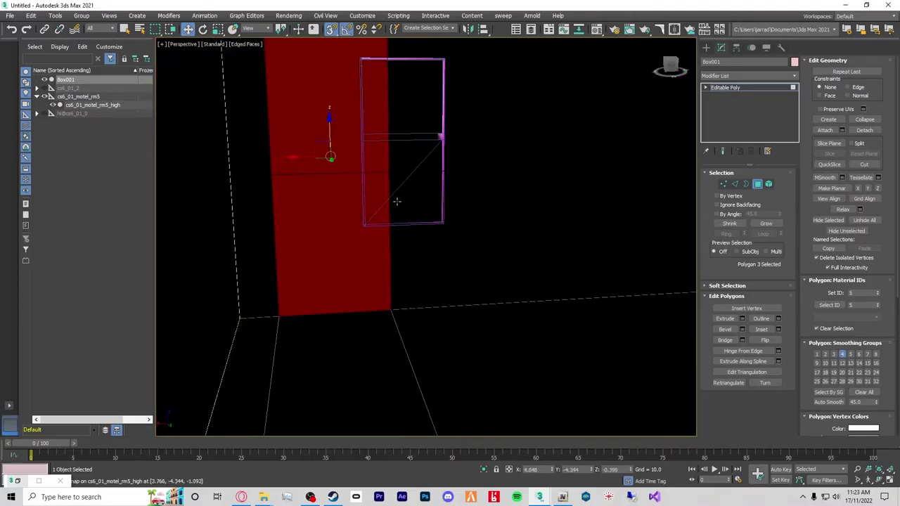
pyautogui.click(735, 184)
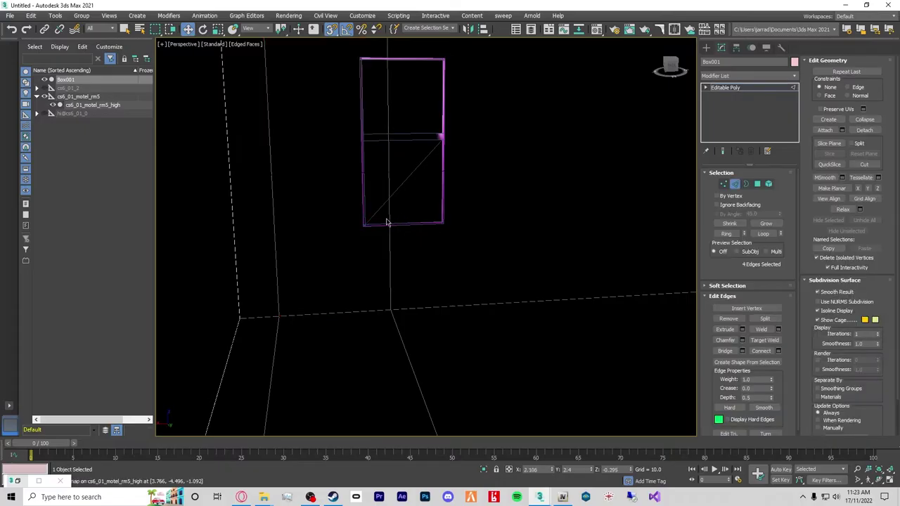
pyautogui.click(389, 219)
pyautogui.click(391, 222)
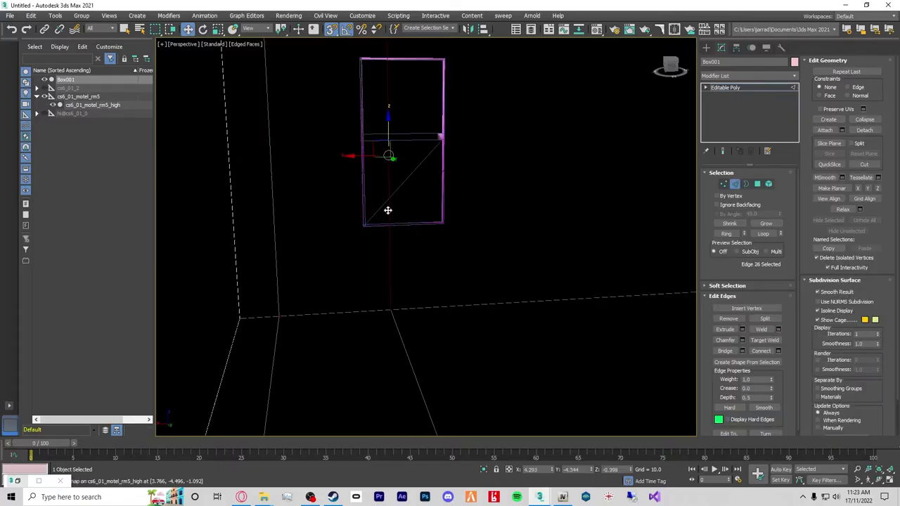
pyautogui.moveTo(353, 155); pyautogui.dragTo(450, 219)
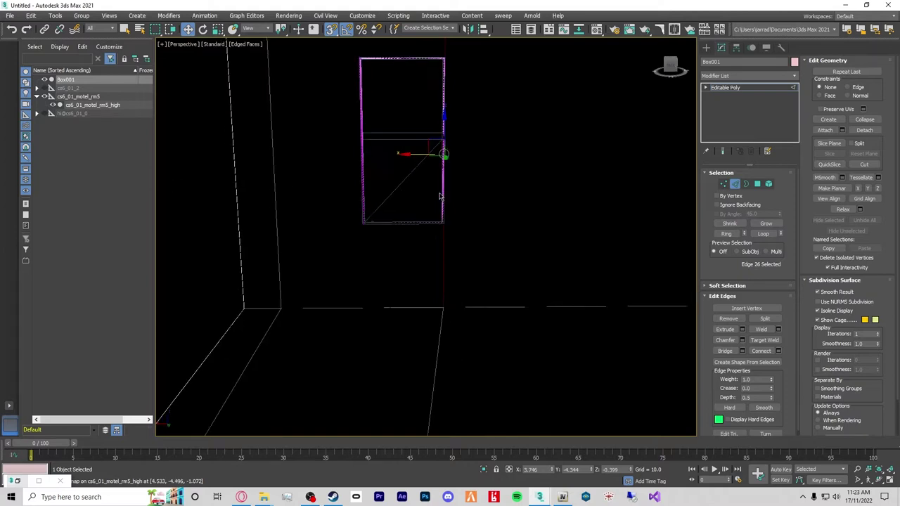
pyautogui.keyDown('alt'); pyautogui.moveTo(436, 146); pyautogui.dragTo(441, 178, button='middle'); pyautogui.keyUp('alt')
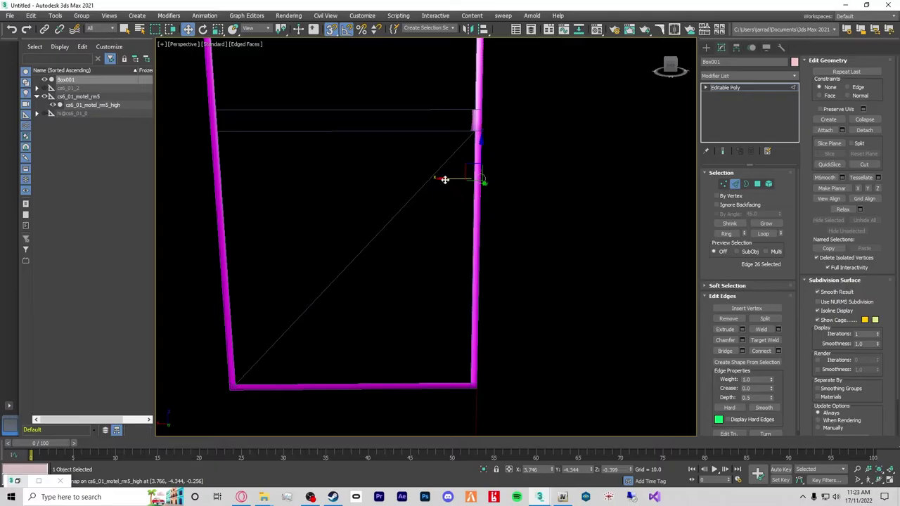
# Snap Box001's second vertical edge to the opposite side of the narrow window at X 4.553.
pyautogui.scroll(-3, 426, 314)
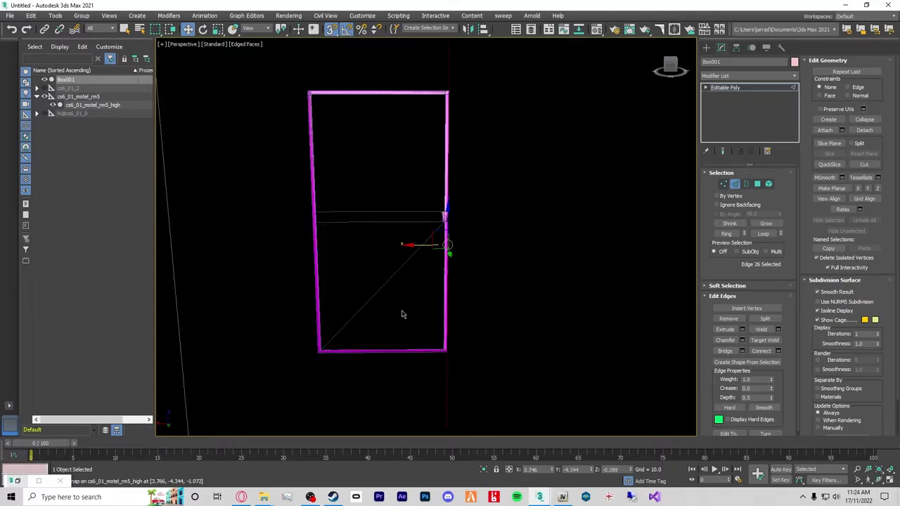
pyautogui.click(175, 284)
pyautogui.keyDown('alt'); pyautogui.moveTo(216, 275); pyautogui.dragTo(168, 251, button='middle'); pyautogui.keyUp('alt')
pyautogui.moveTo(168, 251); pyautogui.dragTo(349, 356)
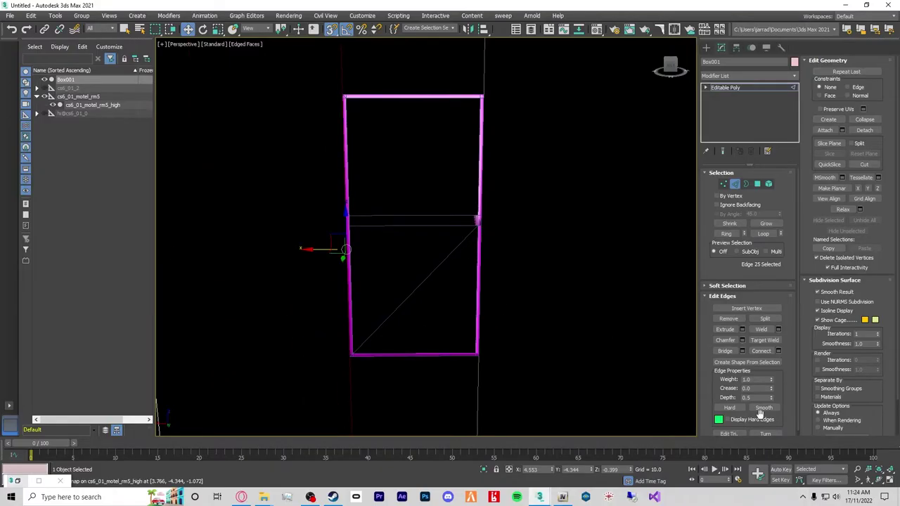
# Connect the narrow window's two vertical edges with two horizontal edges and snap them to the window's top and bottom.
pyautogui.keyDown('ctrl'); pyautogui.click(481, 67); pyautogui.keyUp('ctrl')
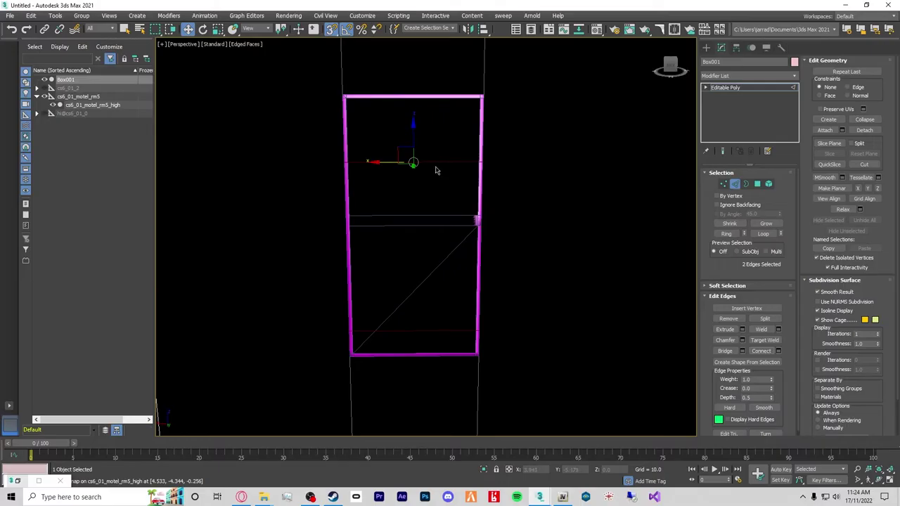
pyautogui.moveTo(438, 161); pyautogui.dragTo(491, 92)
pyautogui.click(432, 329)
pyautogui.moveTo(414, 330); pyautogui.dragTo(479, 355)
# Delete Box001's polygon covering the narrow window to open it.
pyautogui.click(757, 184)
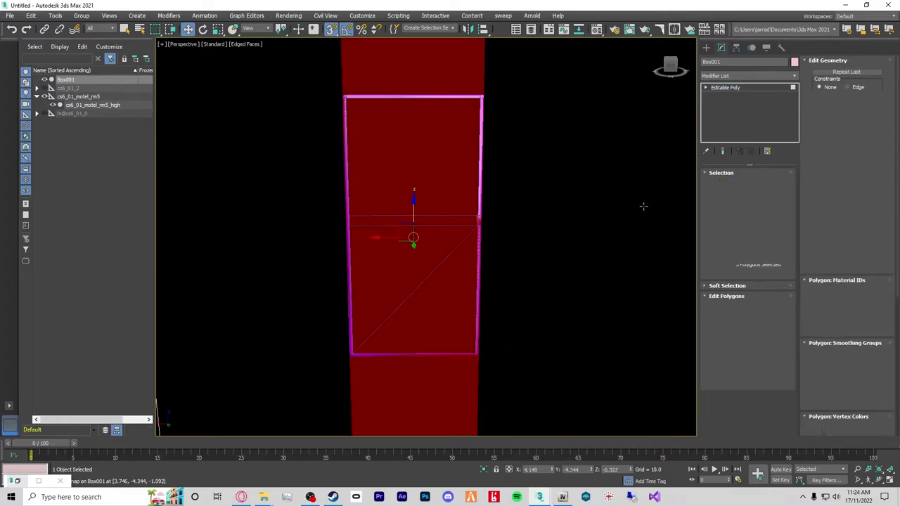
pyautogui.click(431, 248)
pyautogui.hotkey('ctrl', 'd')
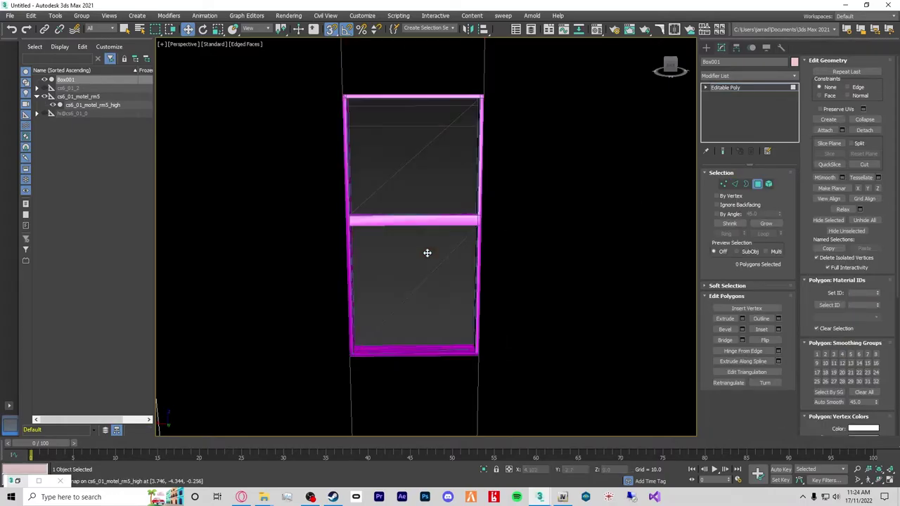
pyautogui.moveTo(489, 271)
pyautogui.keyDown('alt'); pyautogui.mouseDown(button='middle')
pyautogui.moveTo(482, 274)
pyautogui.moveTo(505, 274)
pyautogui.mouseUp(button='middle'); pyautogui.keyUp('alt')
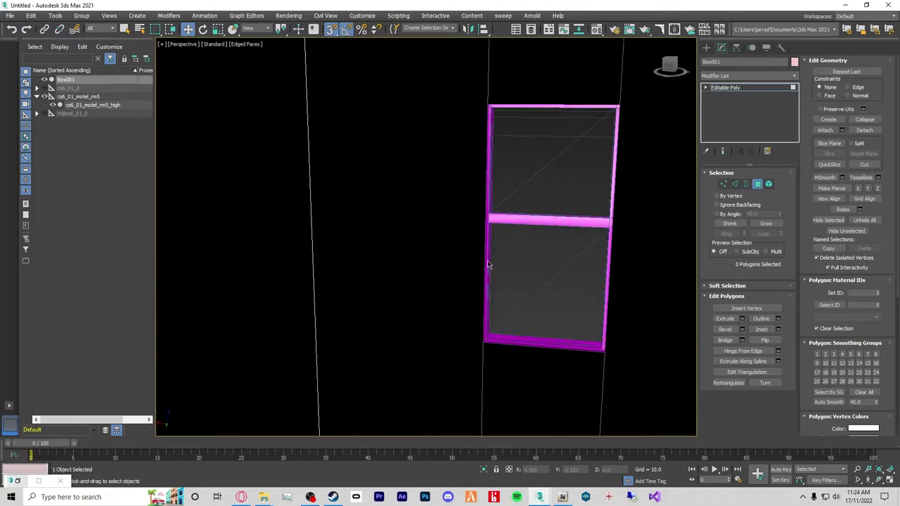
# Select the open border around Box001's narrow window opening.
pyautogui.click(746, 184)
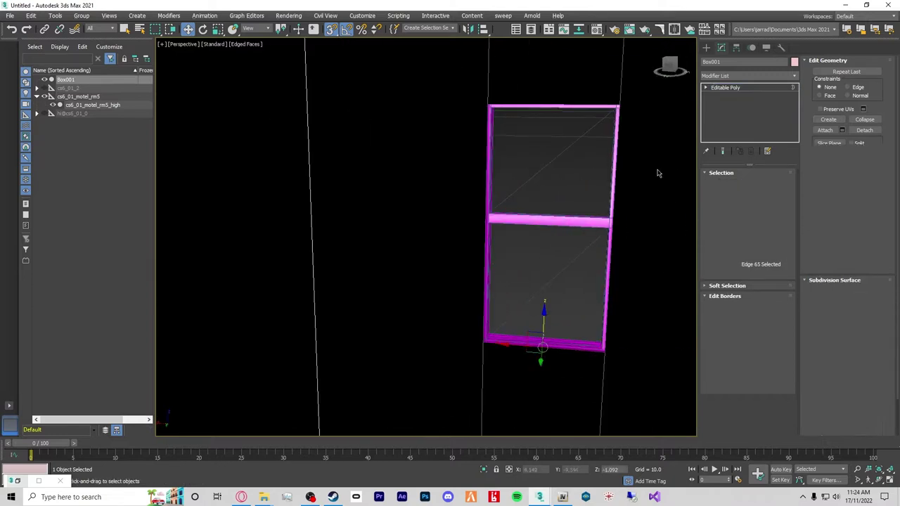
pyautogui.click(488, 139)
pyautogui.keyDown('alt'); pyautogui.moveTo(646, 246); pyautogui.dragTo(410, 353, button='middle'); pyautogui.keyUp('alt')
pyautogui.scroll(-10, 410, 352)
pyautogui.keyDown('alt'); pyautogui.moveTo(443, 279); pyautogui.dragTo(466, 292, button='middle'); pyautogui.keyUp('alt')
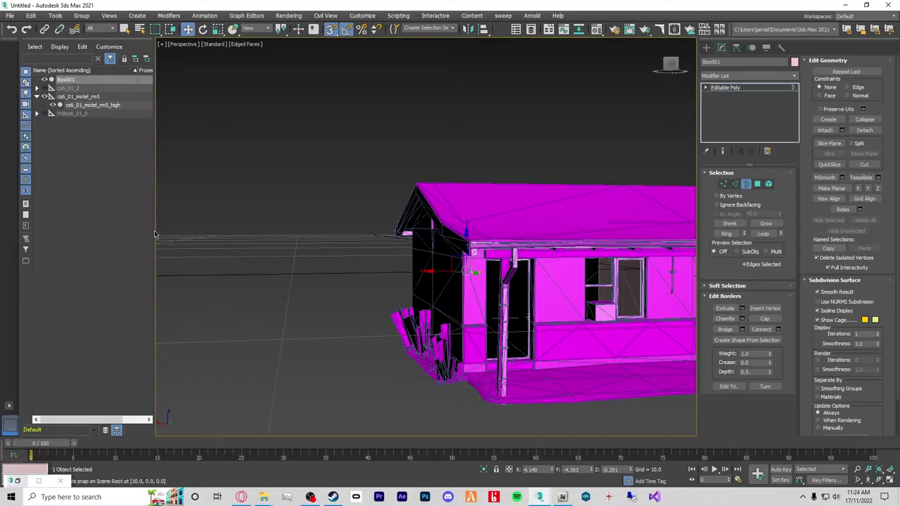
# Hide the cs6_01_motel_rm5_high model, comparing its door and windows with the openings in the Box001 shell.
pyautogui.hotkey('shift', 'z')
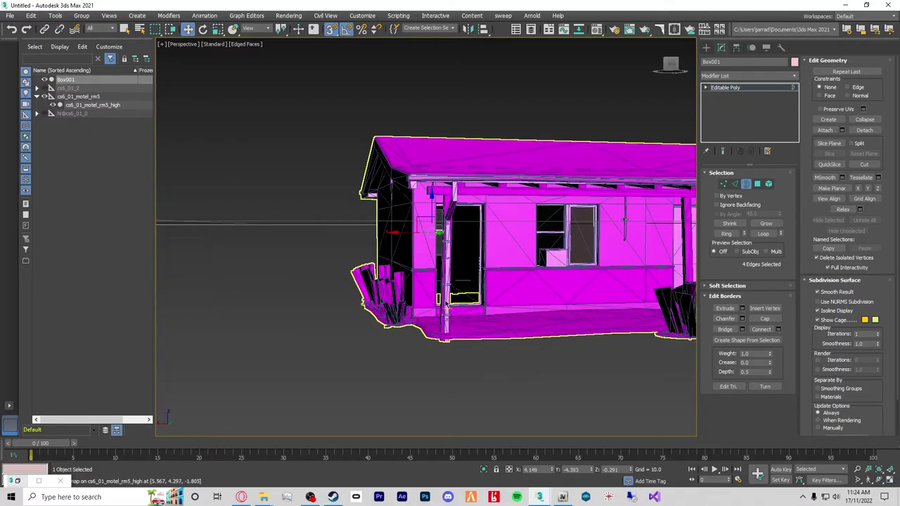
pyautogui.click(51, 105)
pyautogui.moveTo(391, 266)
pyautogui.keyDown('alt'); pyautogui.mouseDown(button='middle')
pyautogui.moveTo(450, 276)
pyautogui.moveTo(459, 300)
pyautogui.moveTo(287, 280)
pyautogui.moveTo(413, 282)
pyautogui.moveTo(537, 301)
pyautogui.moveTo(536, 291)
pyautogui.moveTo(476, 309)
pyautogui.moveTo(493, 172)
pyautogui.moveTo(401, 226)
pyautogui.moveTo(401, 257)
pyautogui.mouseUp(button='middle'); pyautogui.keyUp('alt')
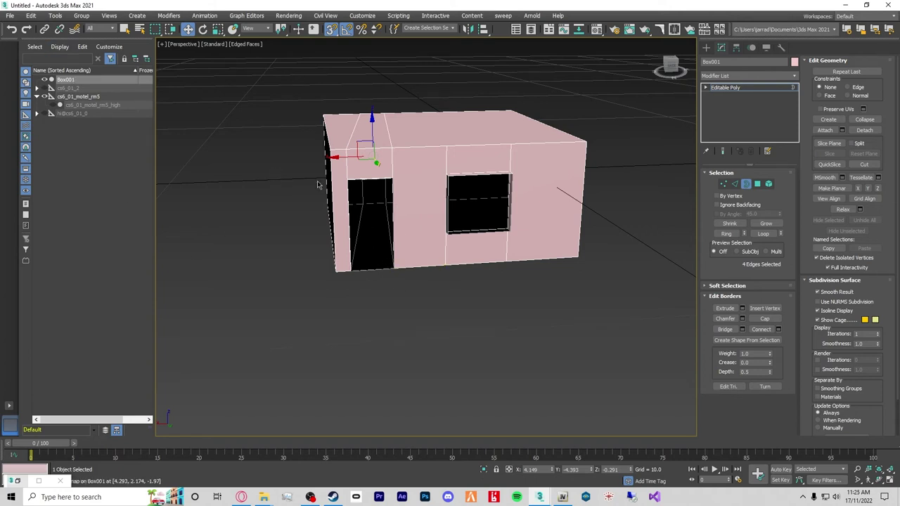
pyautogui.click(52, 104)
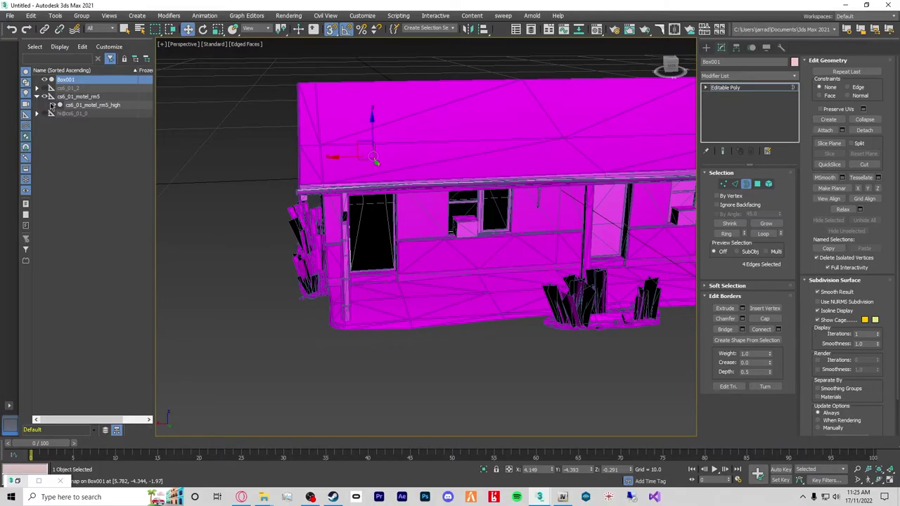
pyautogui.click(52, 105)
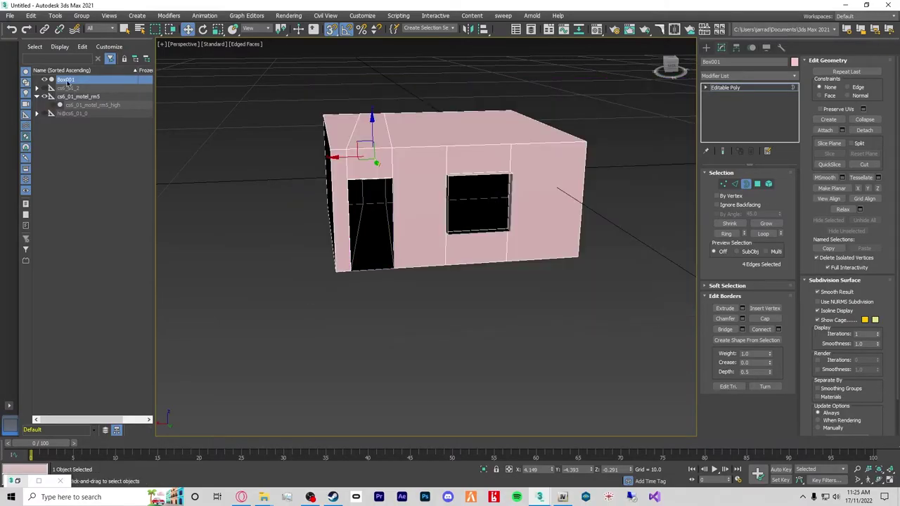
# Clone Box001 as an independent copy named 0x1.
pyautogui.rightClick(68, 83)
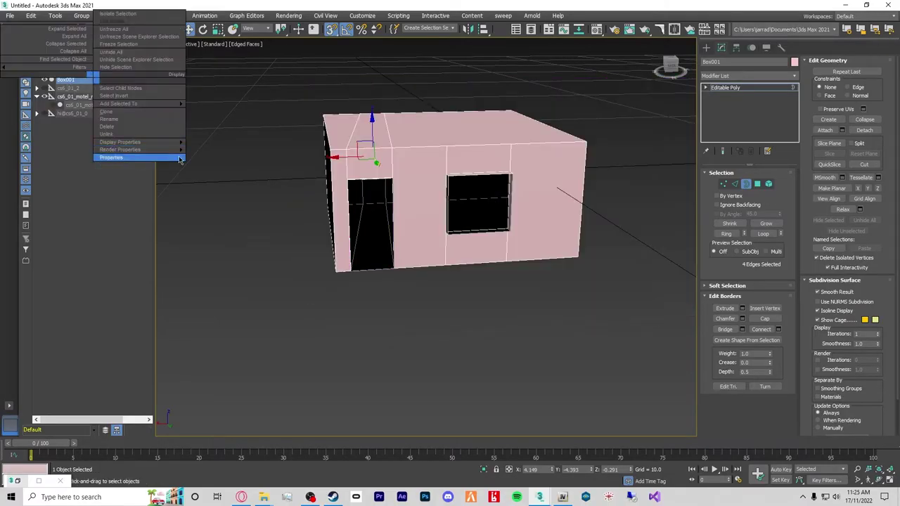
pyautogui.click(115, 116)
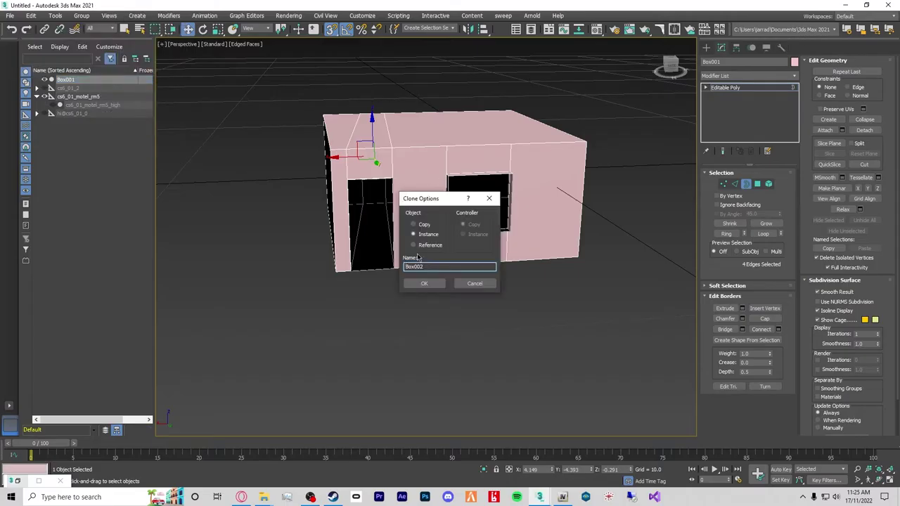
pyautogui.click(423, 224)
pyautogui.write('0x1')
pyautogui.click(425, 285)
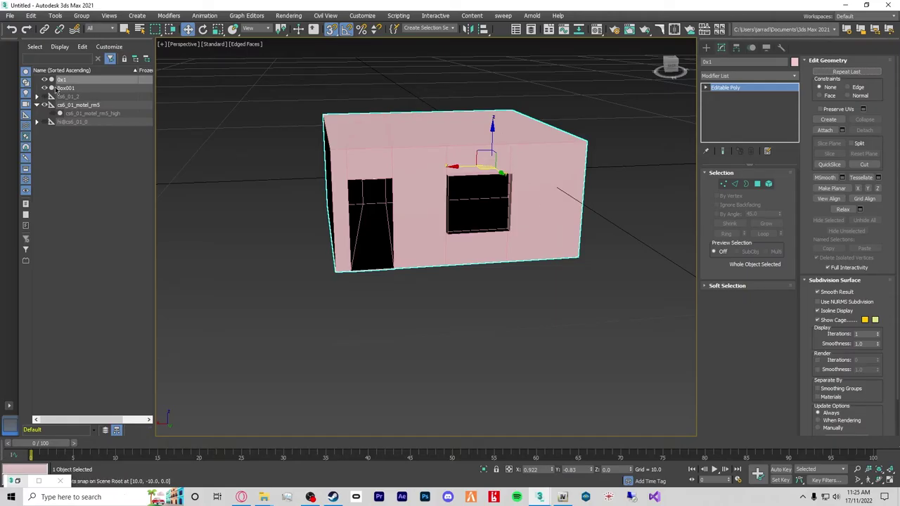
# Open the Material Editor and change the first material slot, 01 - Default, to a GIMS V material.
pyautogui.click(596, 29)
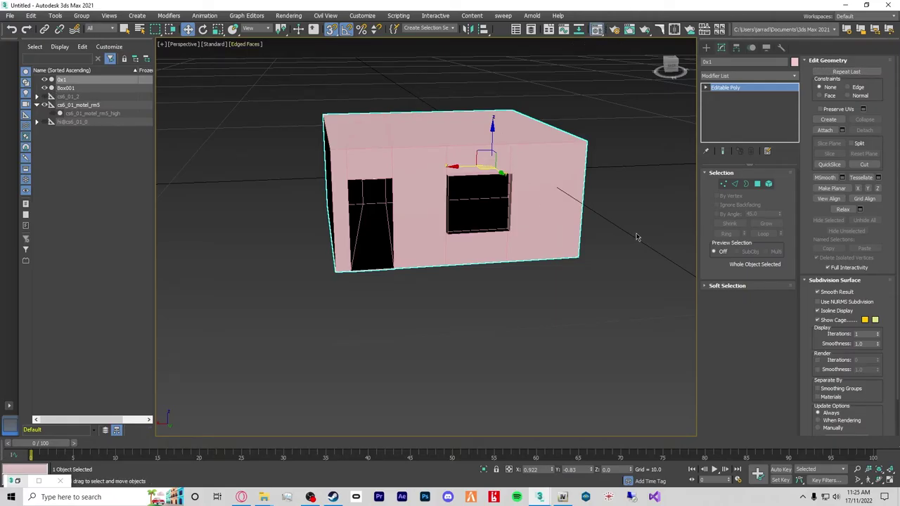
pyautogui.moveTo(628, 59); pyautogui.dragTo(379, 54)
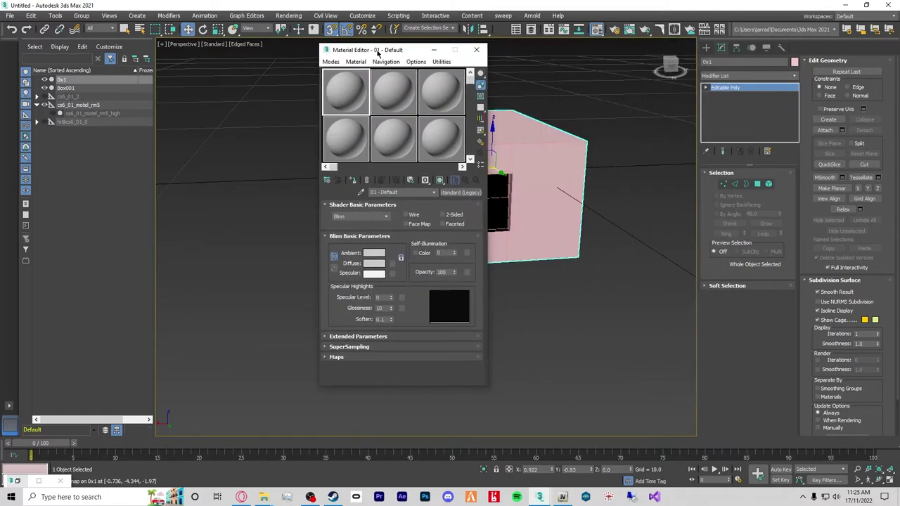
pyautogui.click(461, 193)
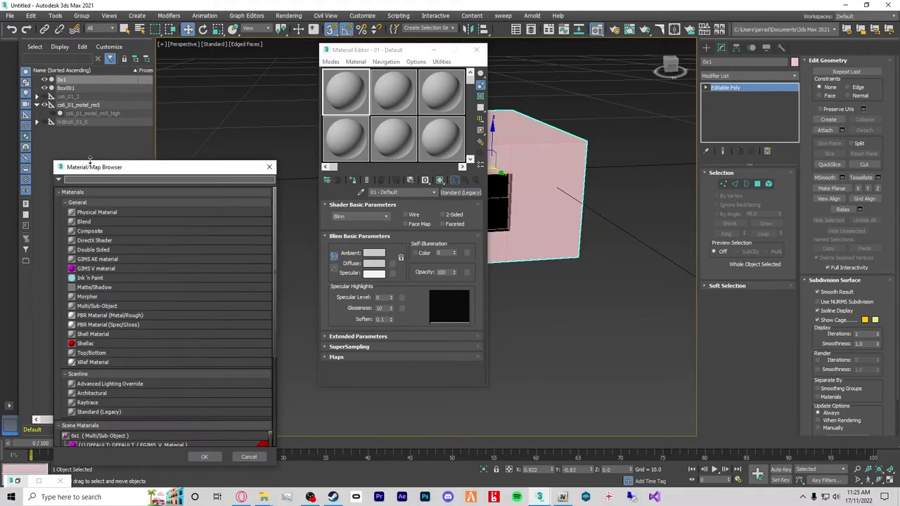
pyautogui.moveTo(124, 169); pyautogui.dragTo(284, 134)
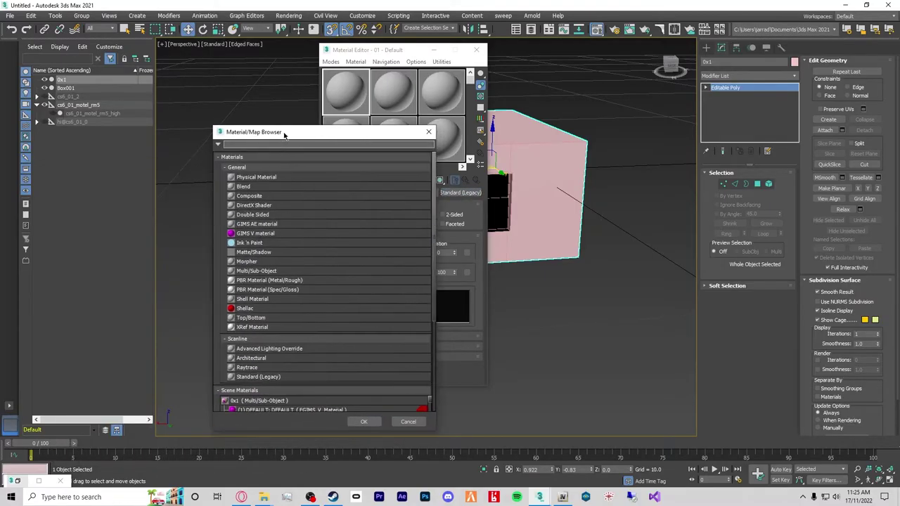
pyautogui.doubleClick(241, 232)
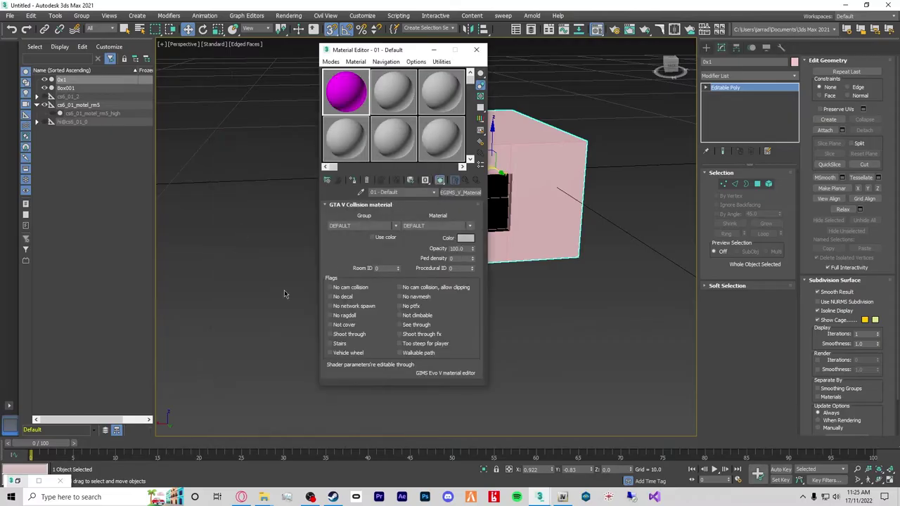
# Examine the collision groups offered for the GIMS V material and reopen the choice of material type.
pyautogui.click(378, 226)
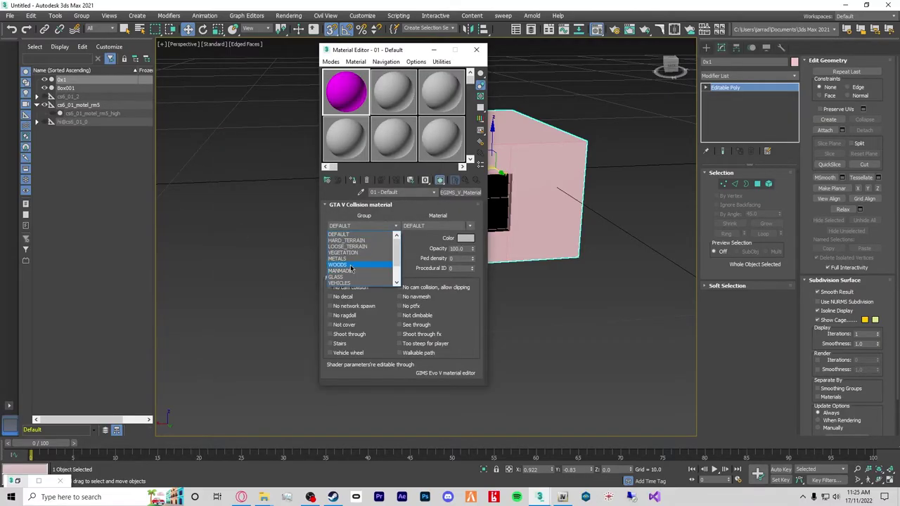
pyautogui.scroll(-1, 359, 242)
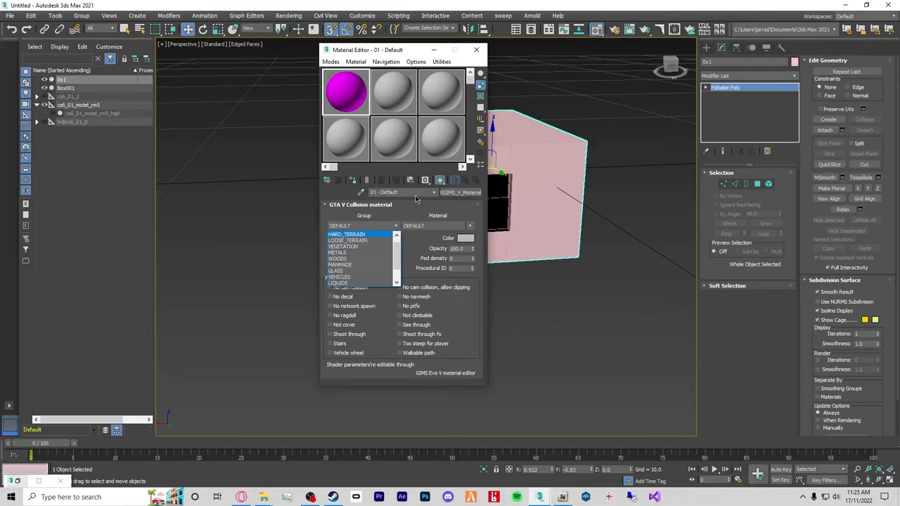
pyautogui.click(451, 202)
pyautogui.click(460, 192)
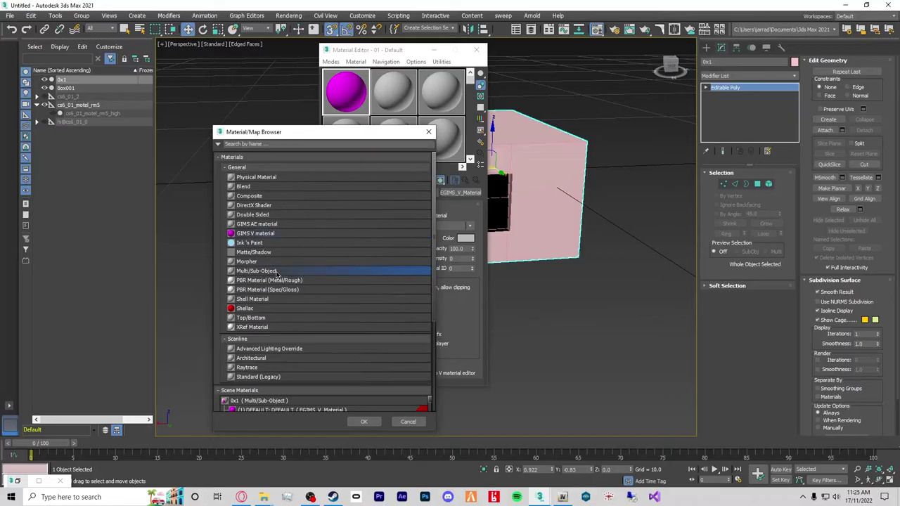
# Replace the current material with a Multi/Sub-Object material, discarding the old one, and reduce it to three sub-materials.
pyautogui.doubleClick(281, 271)
pyautogui.click(379, 210)
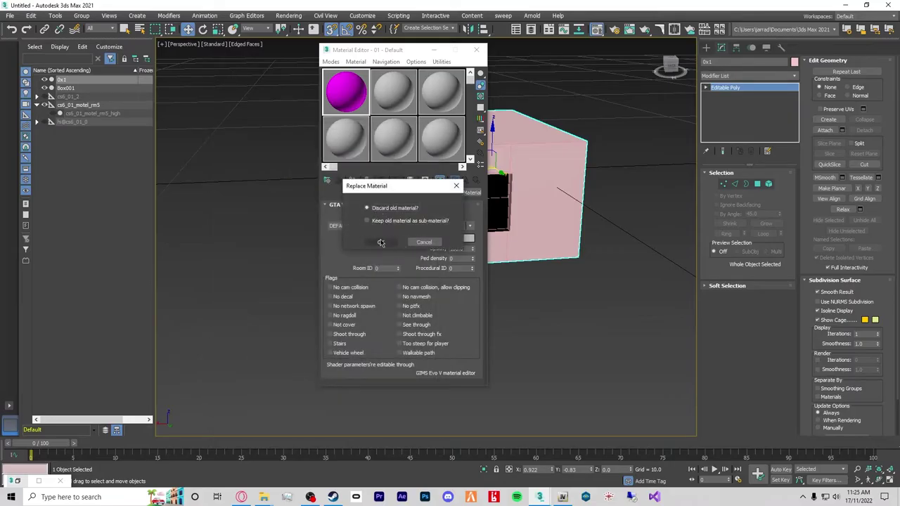
pyautogui.click(380, 242)
pyautogui.click(433, 221)
pyautogui.click(434, 221)
pyautogui.click(433, 221)
pyautogui.click(433, 220)
pyautogui.click(433, 220)
pyautogui.click(433, 220)
pyautogui.click(433, 221)
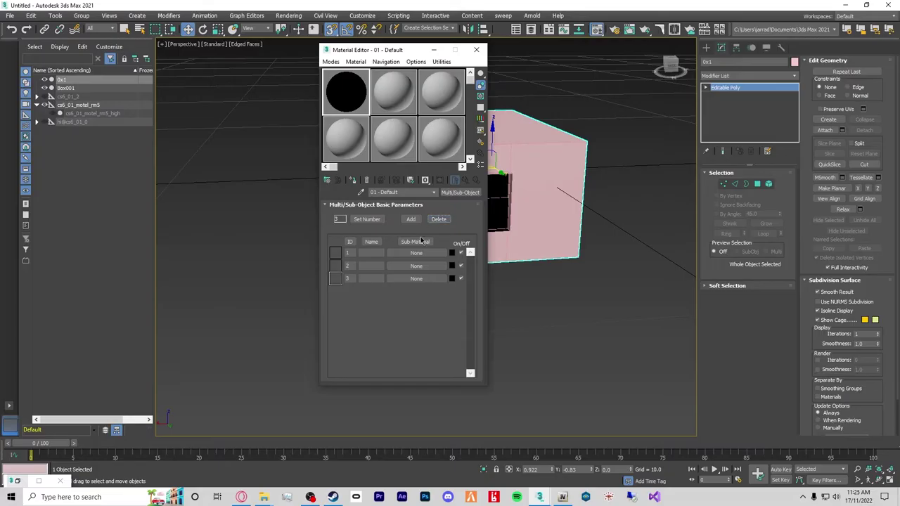
# Name the first two sub-material entries wallsroof and floor, and delete the third entry.
pyautogui.click(365, 254)
pyautogui.click(372, 265)
pyautogui.click(377, 279)
pyautogui.click(439, 219)
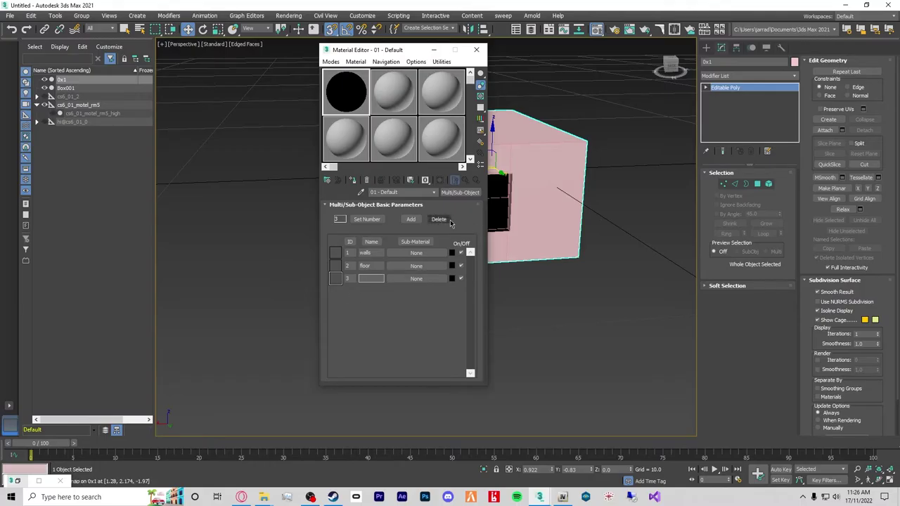
pyautogui.click(379, 253)
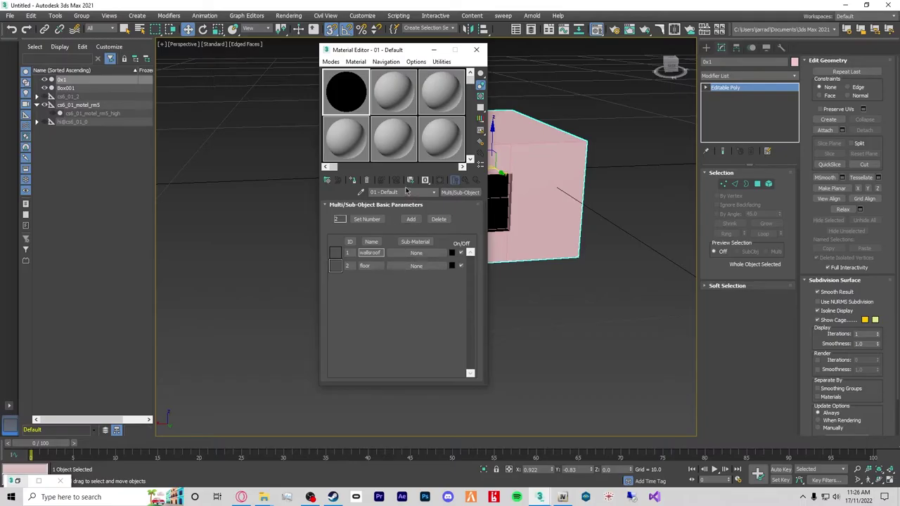
pyautogui.press('Return')
# Assign a GIMS V material to the wallsroof entry with room ID 1, group HARD_TERRAIN and material CONCRETE.
pyautogui.click(415, 253)
pyautogui.click(278, 225)
pyautogui.doubleClick(267, 233)
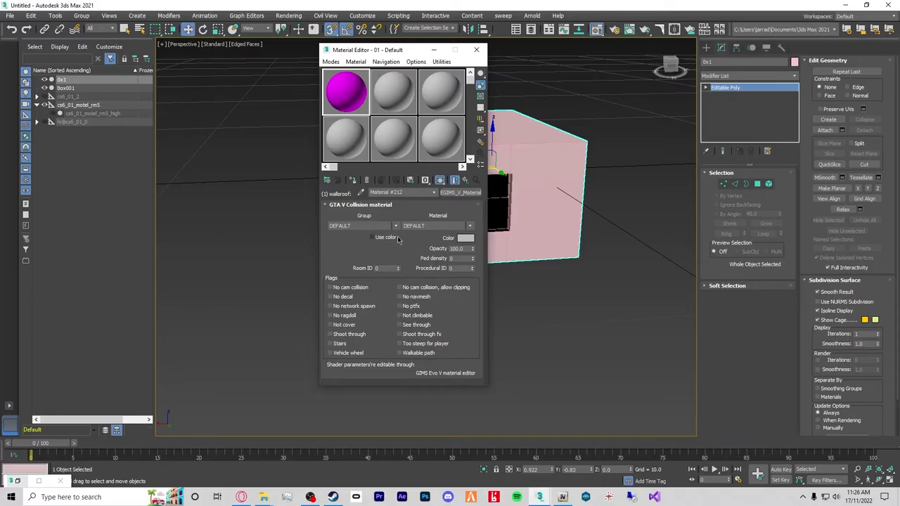
pyautogui.click(384, 268)
pyautogui.click(393, 226)
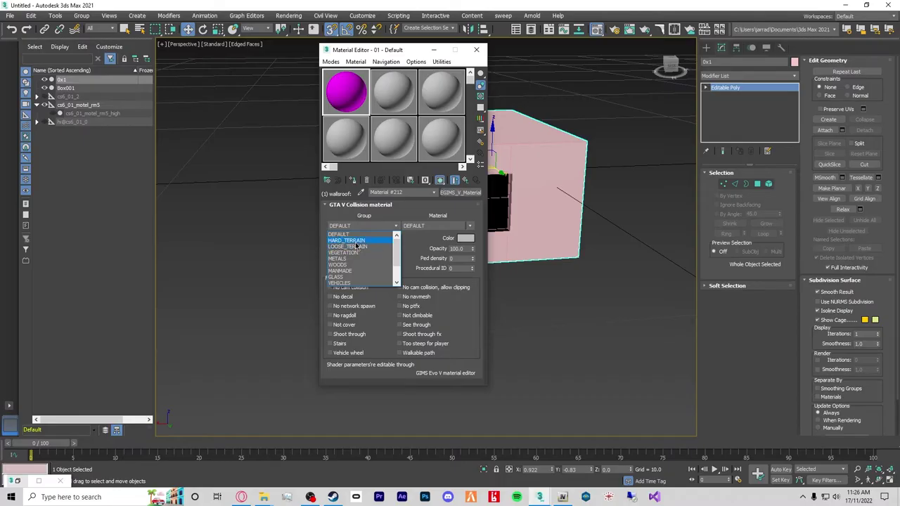
pyautogui.click(354, 240)
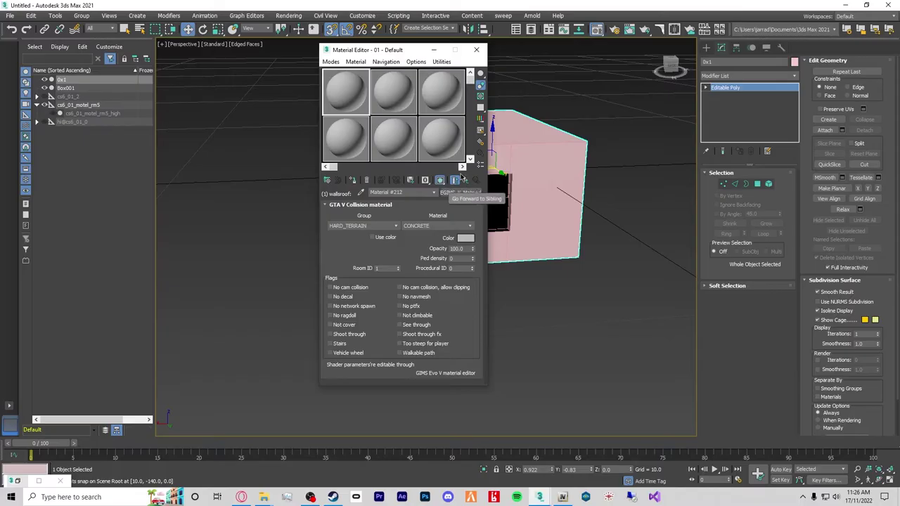
pyautogui.click(439, 180)
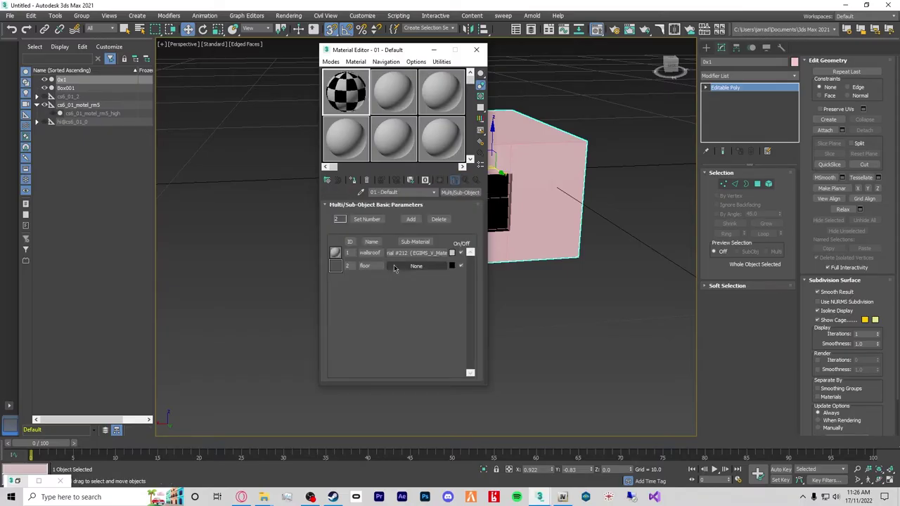
# Assign a GIMS V material to the floor entry with group WOODS and material WOOD_FLOOR_DUSTY, and enter its room ID.
pyautogui.click(396, 266)
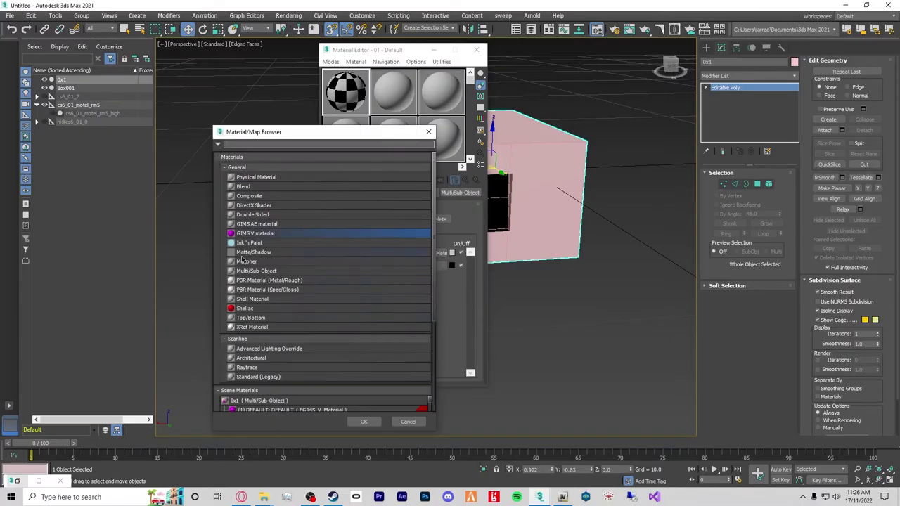
pyautogui.doubleClick(280, 234)
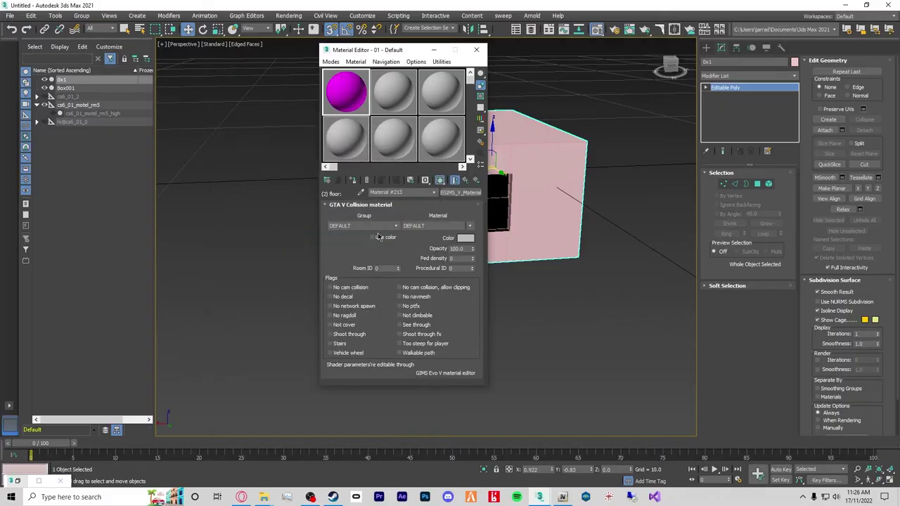
pyautogui.click(383, 226)
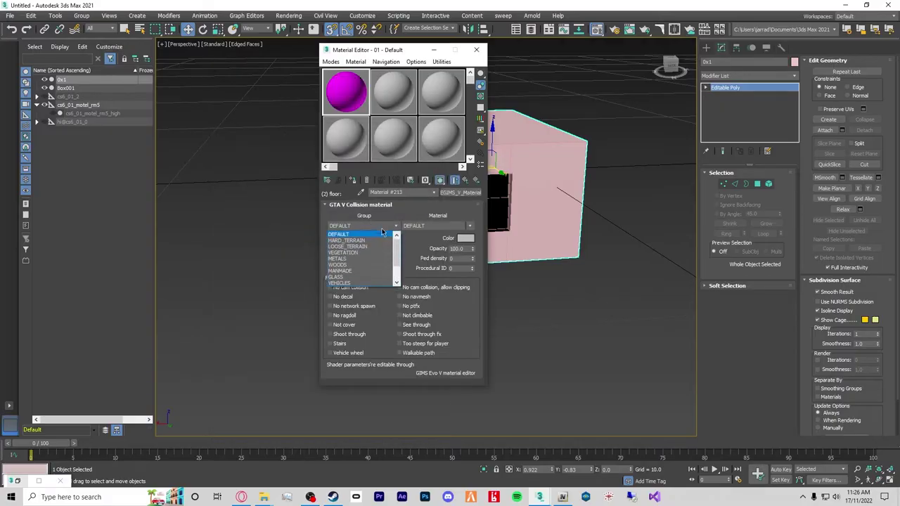
pyautogui.click(363, 265)
pyautogui.click(443, 226)
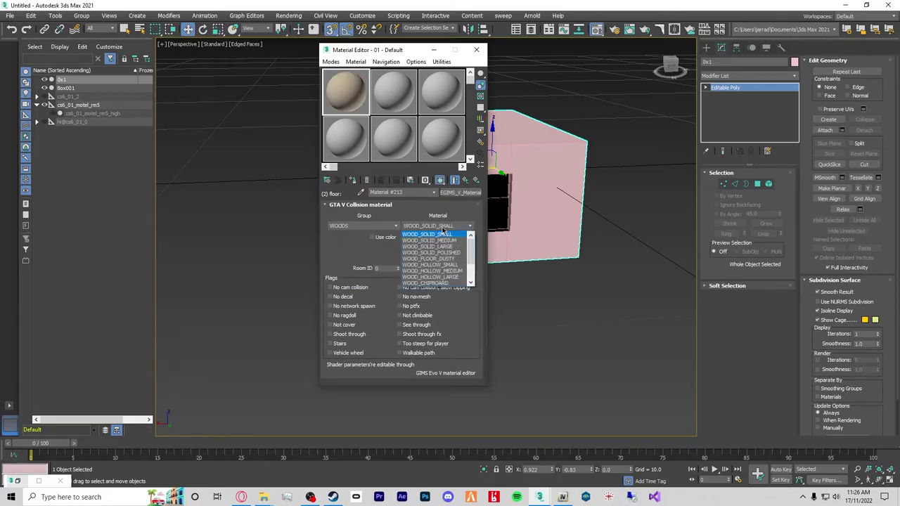
pyautogui.click(450, 260)
pyautogui.click(388, 269)
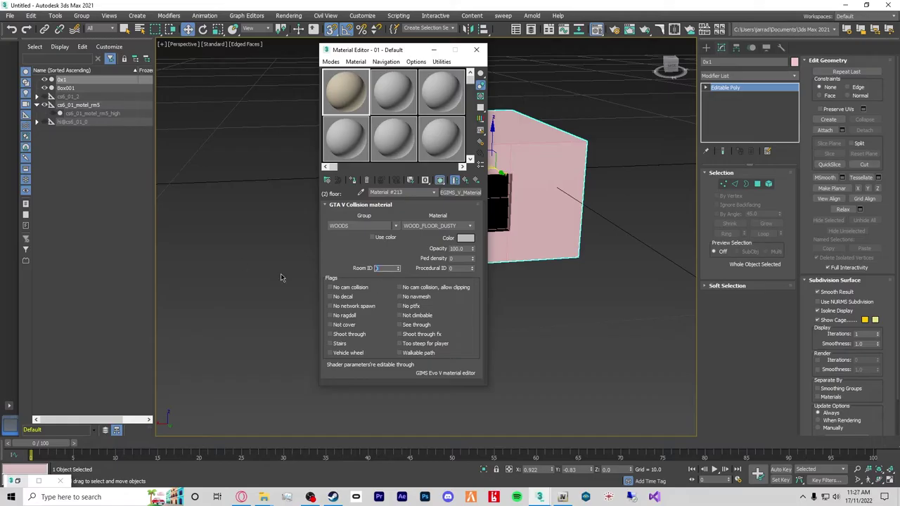
pyautogui.click(470, 181)
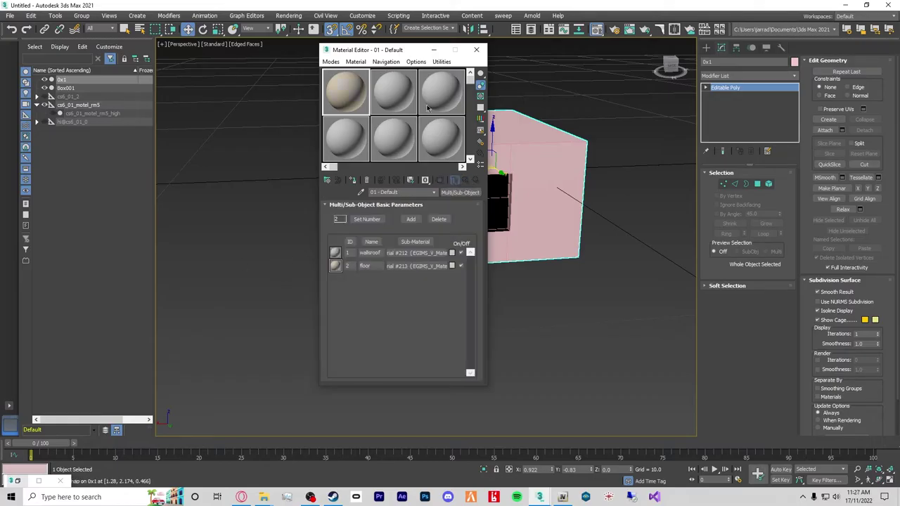
# Copy the multi/sub-object material into the second sample slot and uncover the room model in the viewport.
pyautogui.click(392, 106)
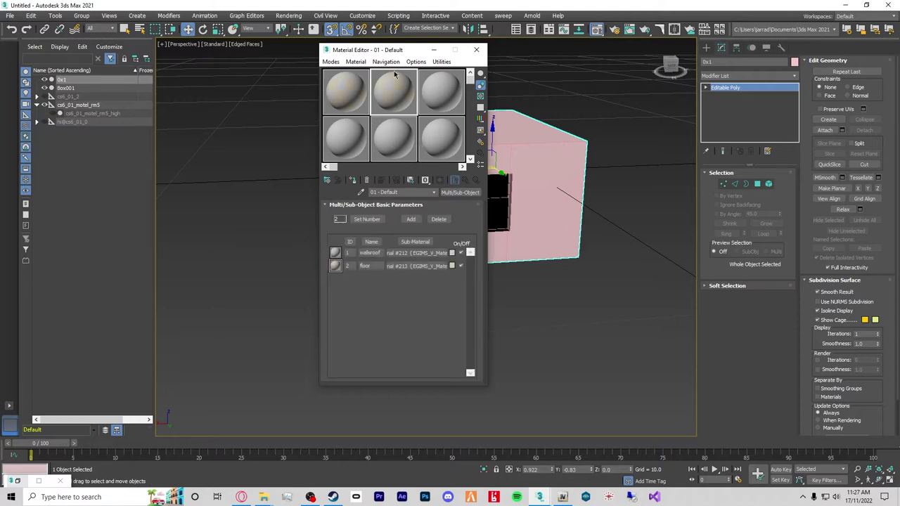
pyautogui.click(340, 89)
pyautogui.moveTo(413, 49); pyautogui.dragTo(256, 75)
# Hide Box001 and assign the first sample slot's multi/sub-object material to 0x1.
pyautogui.click(44, 88)
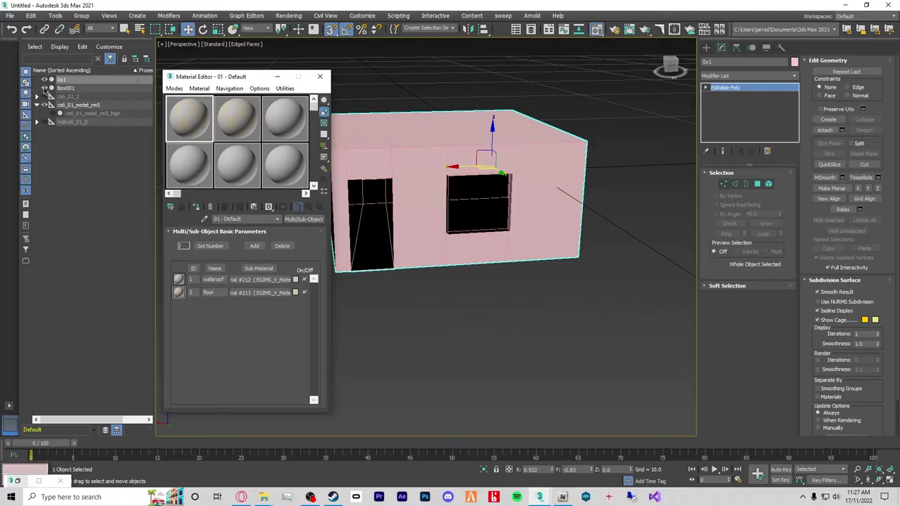
pyautogui.click(189, 116)
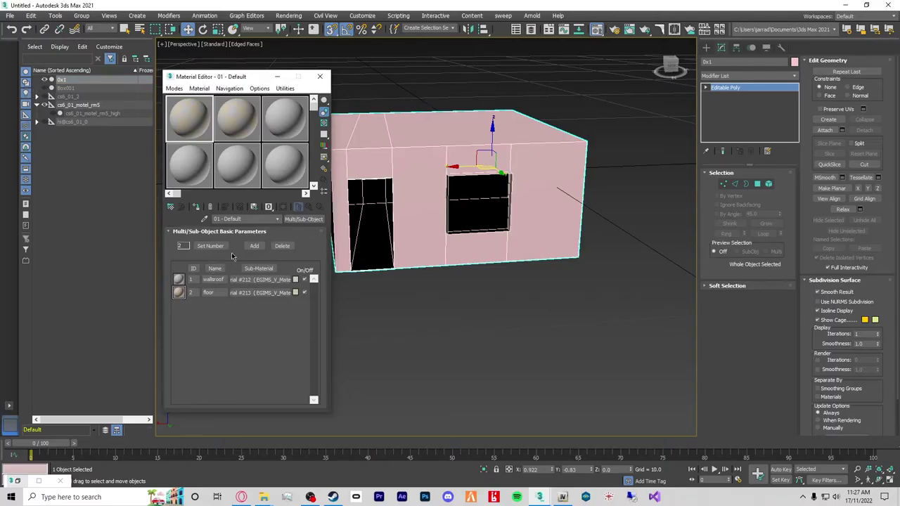
pyautogui.click(197, 206)
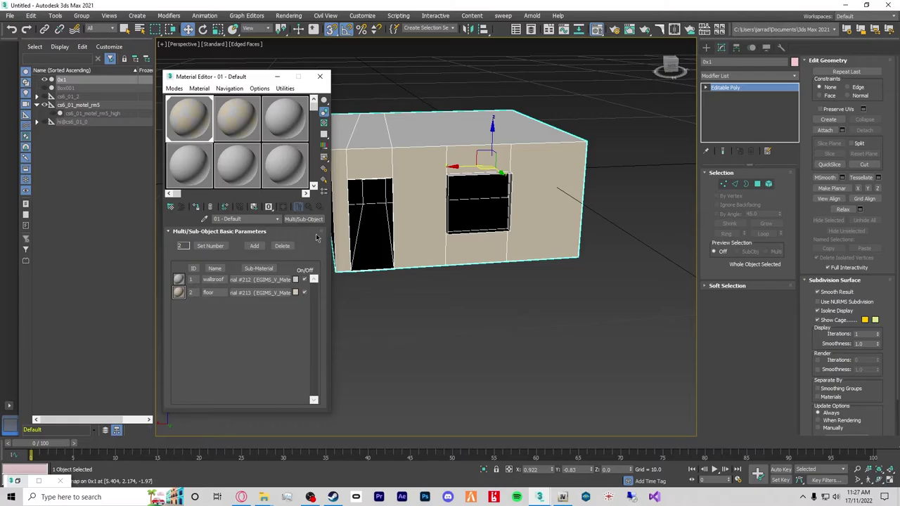
pyautogui.click(669, 70)
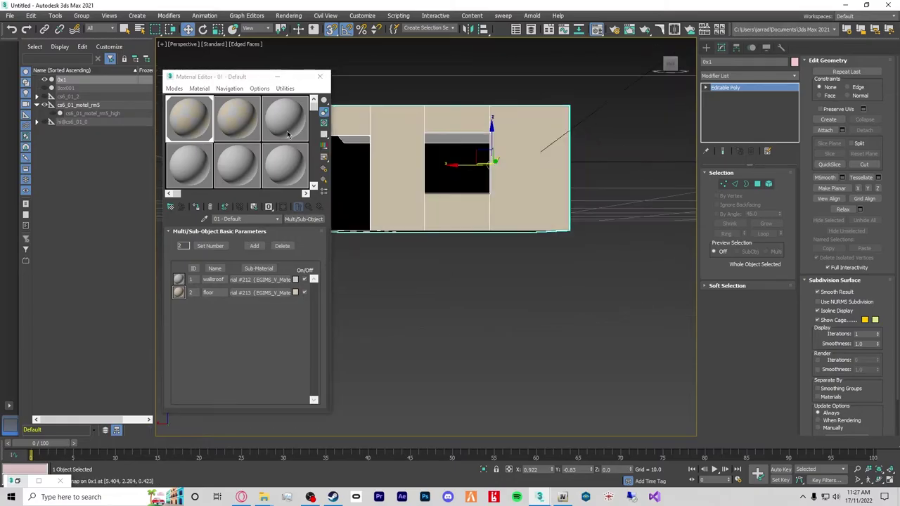
pyautogui.click(247, 73)
pyautogui.click(320, 76)
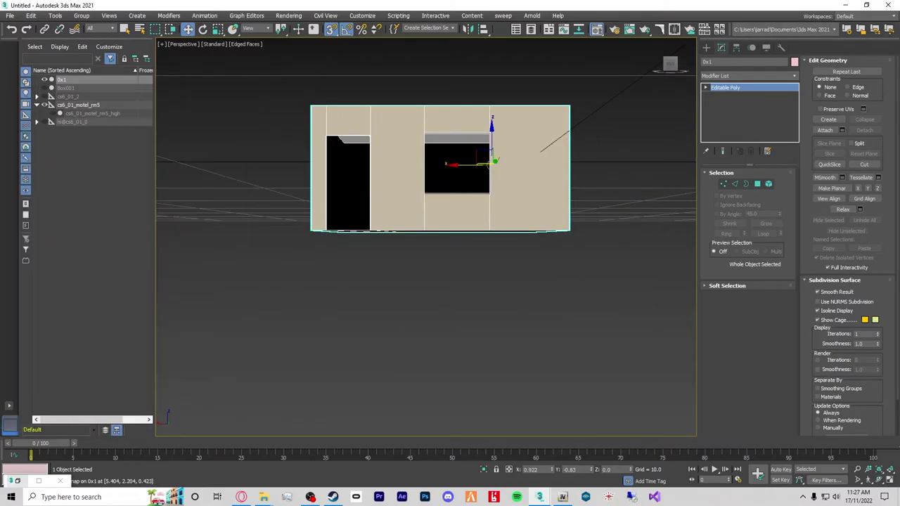
# Set the material ID of the wall and roof polygons of 0x1 to 1.
pyautogui.scroll(-3, 331, 249)
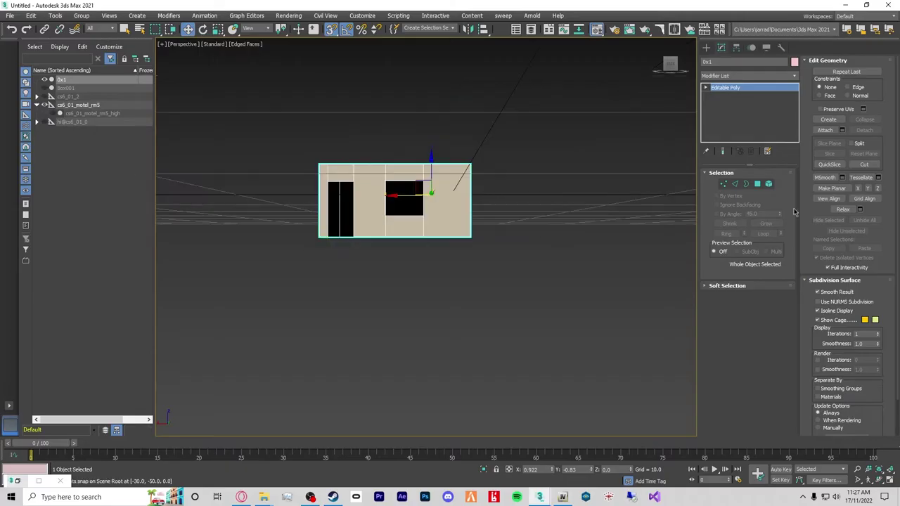
pyautogui.click(758, 184)
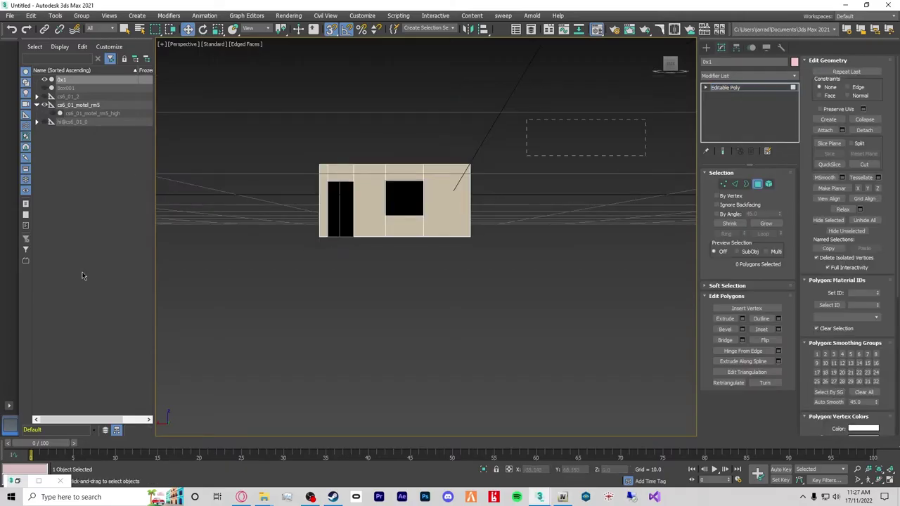
pyautogui.hotkey('ctrl', 'a')
pyautogui.keyDown('alt'); pyautogui.moveTo(362, 335); pyautogui.dragTo(698, 354, button='middle'); pyautogui.keyUp('alt')
pyautogui.click(855, 295)
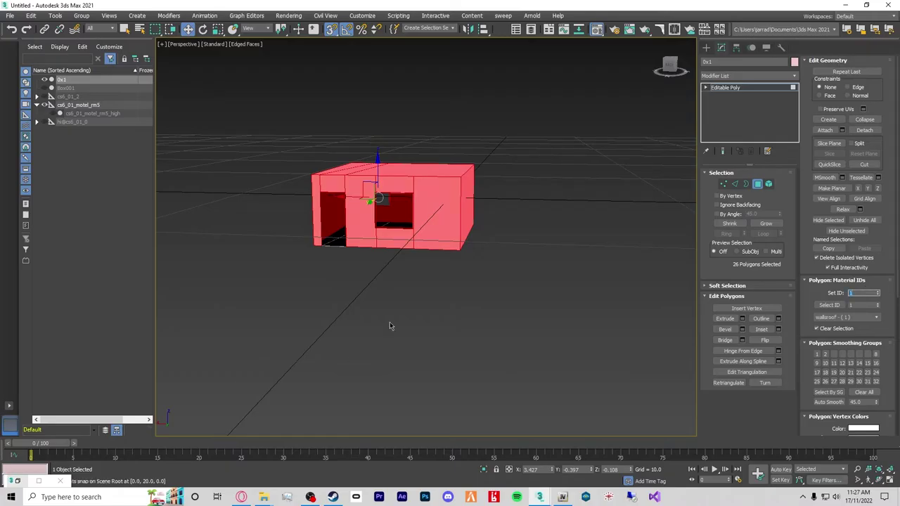
pyautogui.keyDown('alt'); pyautogui.moveTo(334, 281); pyautogui.dragTo(351, 240, button='middle'); pyautogui.keyUp('alt')
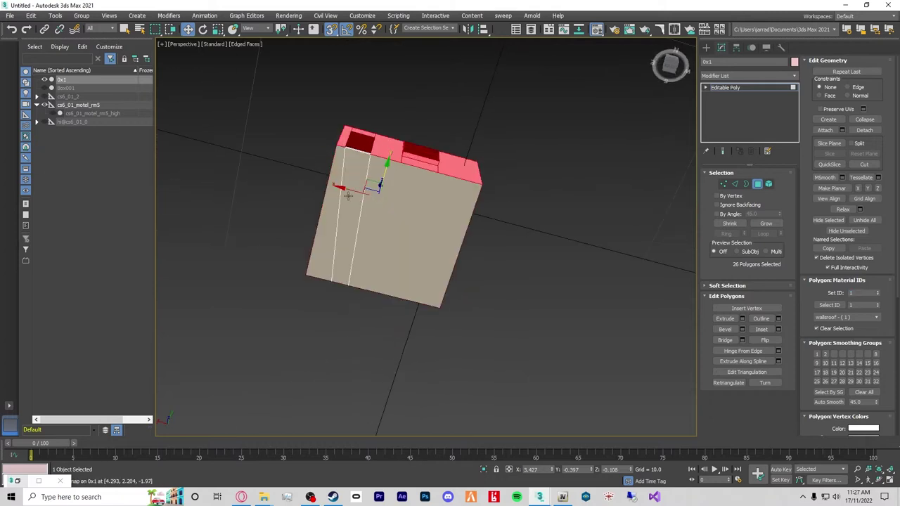
pyautogui.click(768, 184)
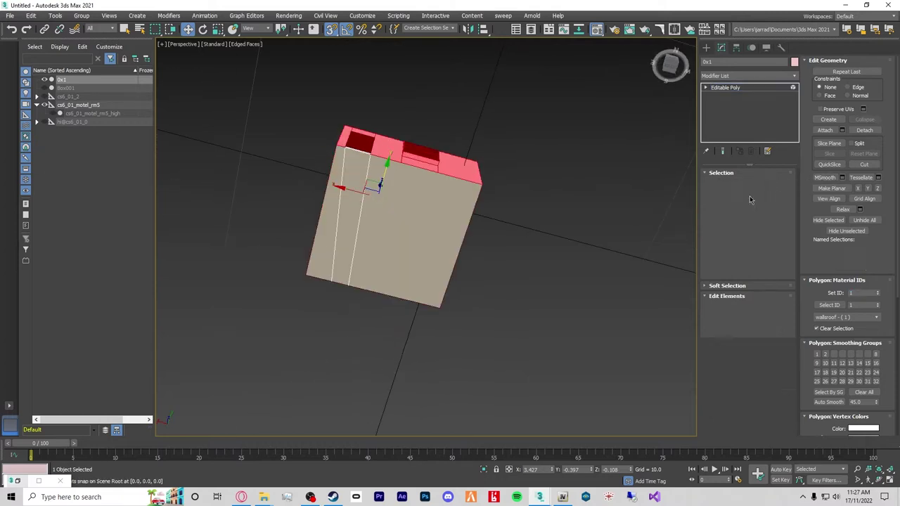
pyautogui.click(402, 205)
pyautogui.keyDown('alt'); pyautogui.moveTo(528, 237); pyautogui.dragTo(524, 296, button='middle'); pyautogui.keyUp('alt')
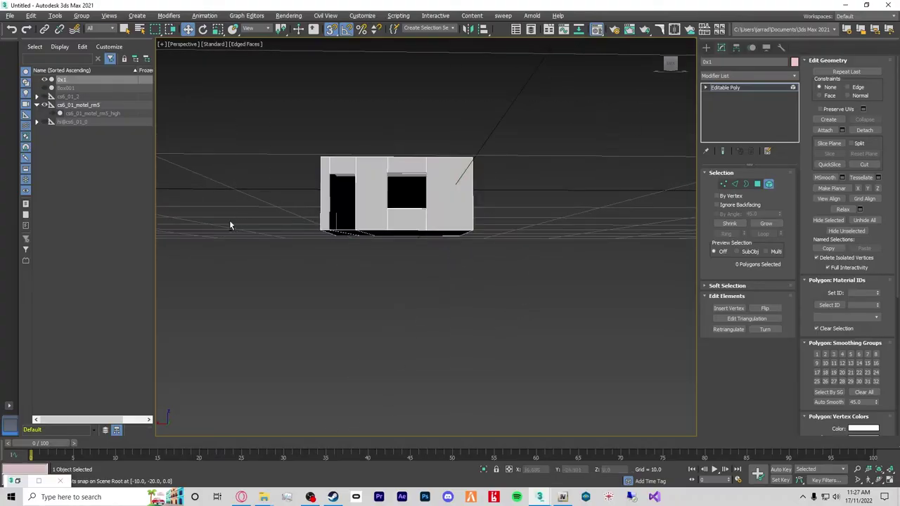
pyautogui.moveTo(561, 263)
pyautogui.keyDown('alt'); pyautogui.mouseDown(button='middle')
pyautogui.moveTo(448, 268)
pyautogui.moveTo(521, 262)
pyautogui.mouseUp(button='middle'); pyautogui.keyUp('alt')
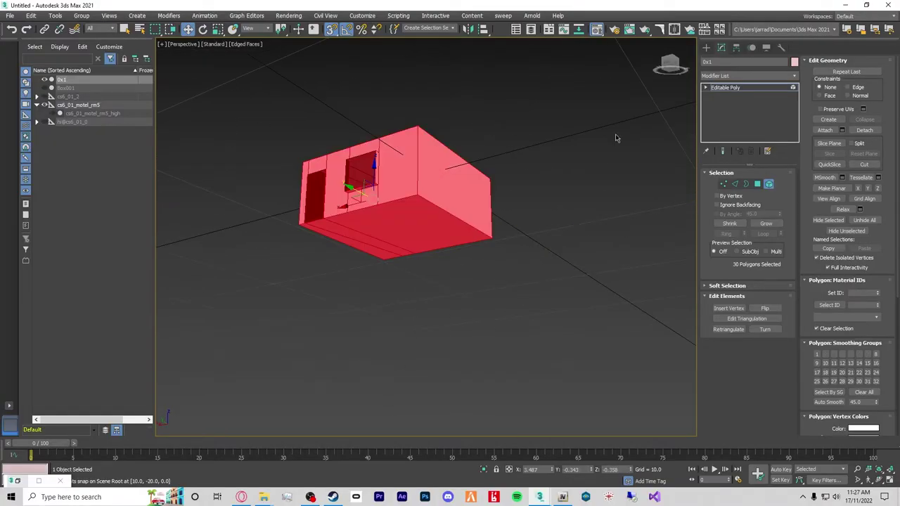
pyautogui.click(669, 64)
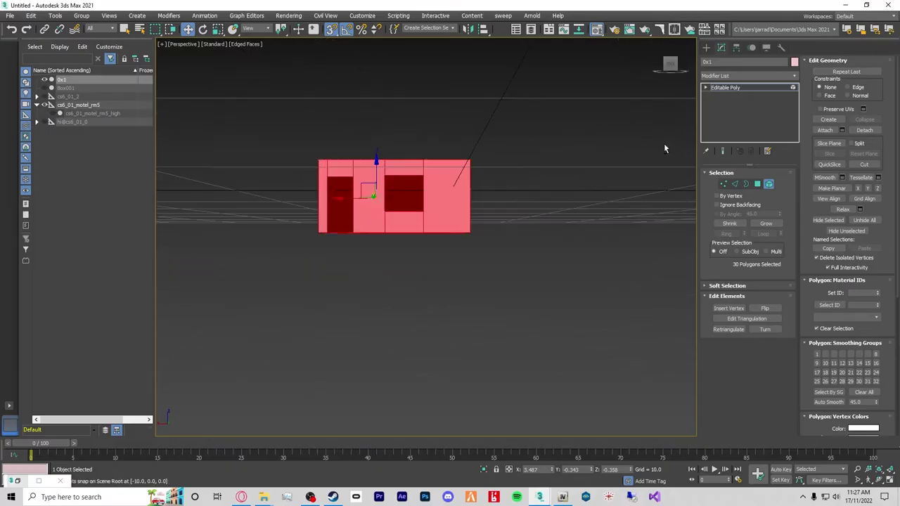
pyautogui.click(224, 225)
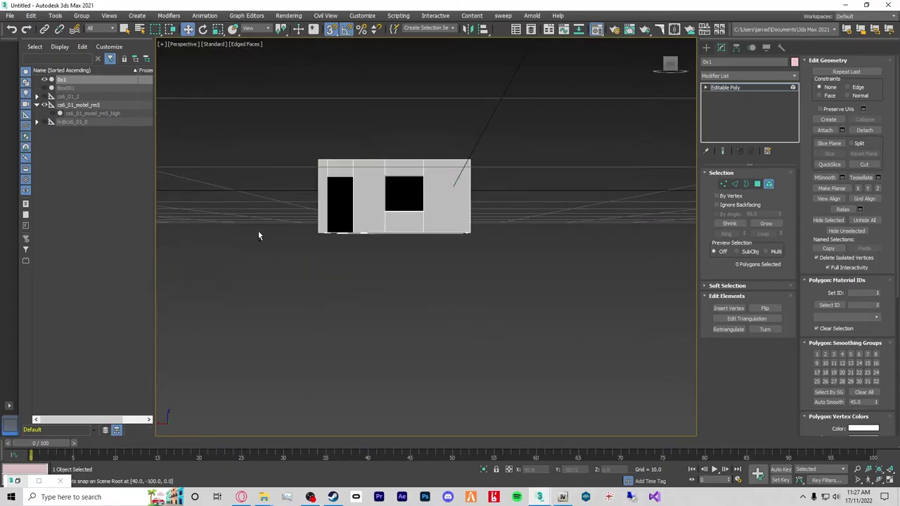
pyautogui.keyDown('alt'); pyautogui.moveTo(487, 249); pyautogui.dragTo(417, 213, button='middle'); pyautogui.keyUp('alt')
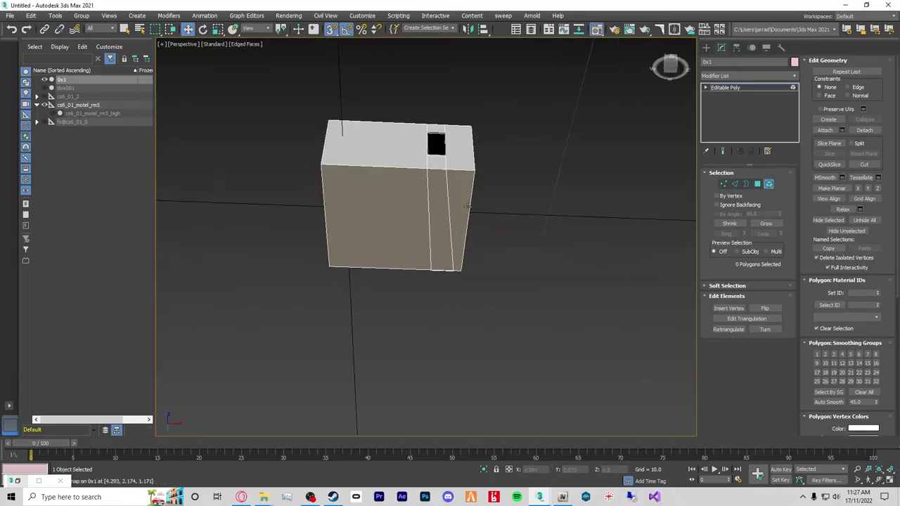
# Reduce the polygon selection of 0x1 to only the floor polygons and set their material ID to 2.
pyautogui.hotkey('ctrl', 'a')
pyautogui.click(757, 185)
pyautogui.keyDown('alt'); pyautogui.moveTo(467, 144); pyautogui.dragTo(468, 206, button='middle'); pyautogui.keyUp('alt')
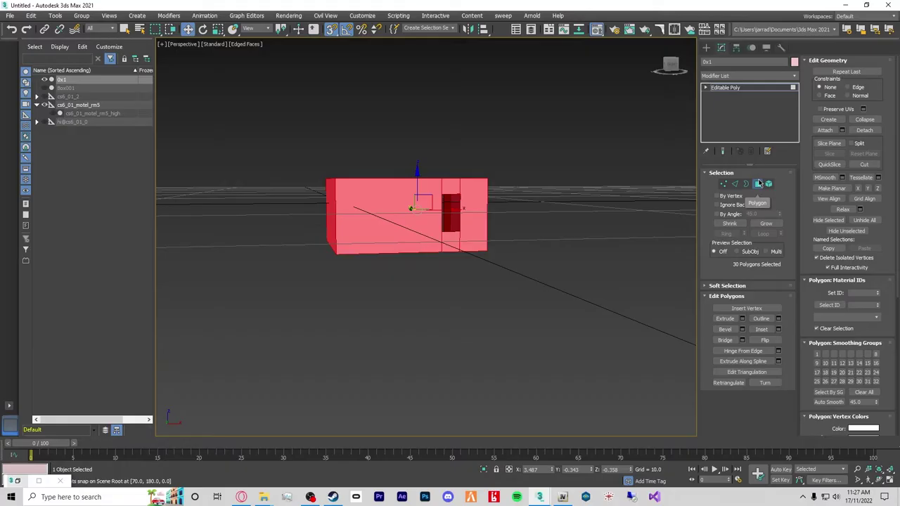
pyautogui.keyDown('alt'); pyautogui.moveTo(516, 194); pyautogui.dragTo(436, 168, button='middle'); pyautogui.keyUp('alt')
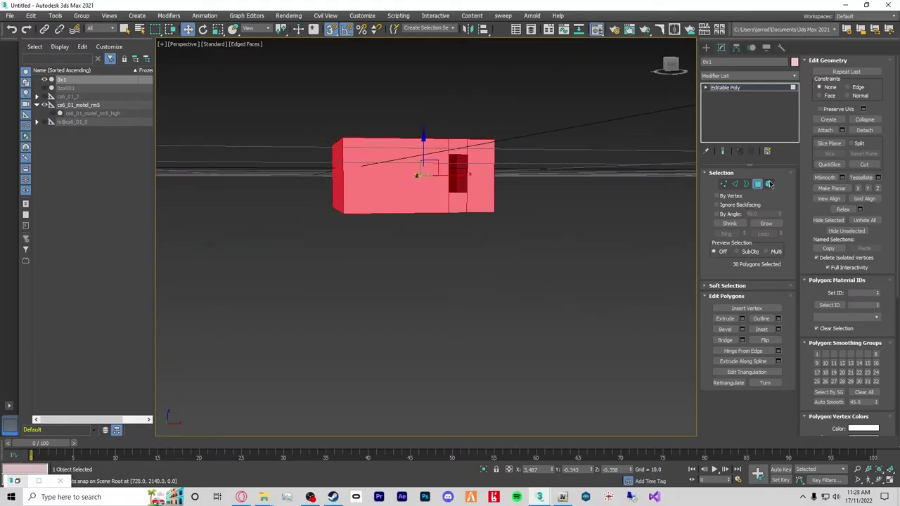
pyautogui.moveTo(580, 101); pyautogui.dragTo(186, 222)
pyautogui.moveTo(565, 113); pyautogui.dragTo(415, 177)
pyautogui.moveTo(542, 111); pyautogui.dragTo(279, 203)
pyautogui.keyDown('alt'); pyautogui.moveTo(280, 202); pyautogui.dragTo(507, 205, button='middle'); pyautogui.keyUp('alt')
pyautogui.click(854, 293)
pyautogui.press('Return')
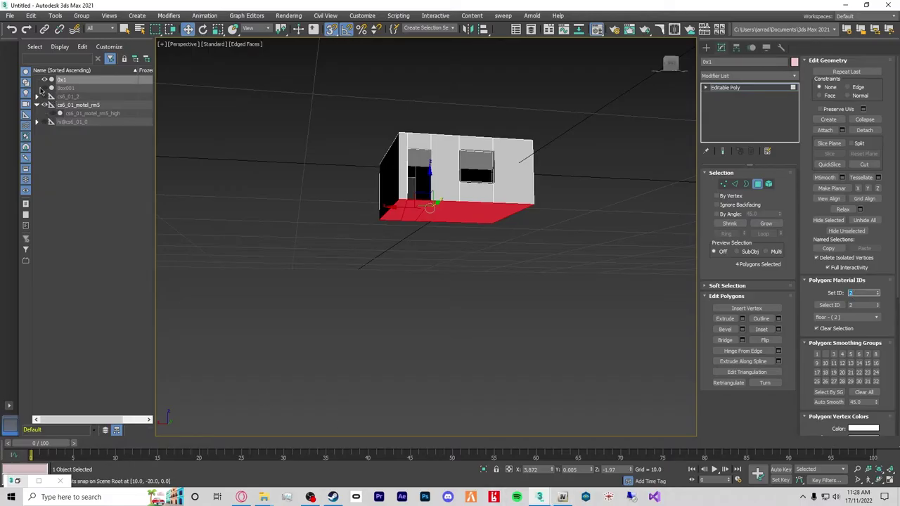
# Show Box001 in place of 0x1 and assign it the second sample slot's multi/sub-object material, renamed 01 - Defaultshell.
pyautogui.click(66, 89)
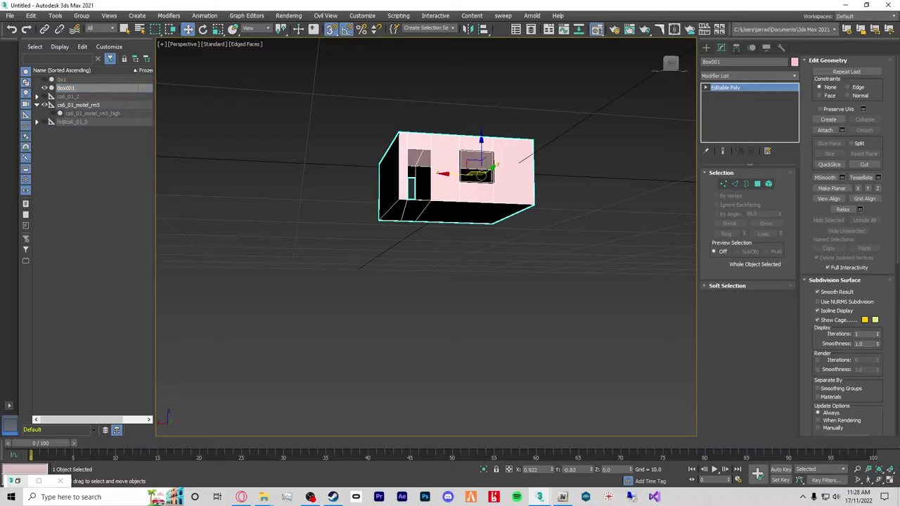
pyautogui.press('m')
pyautogui.moveTo(427, 104); pyautogui.dragTo(450, 104)
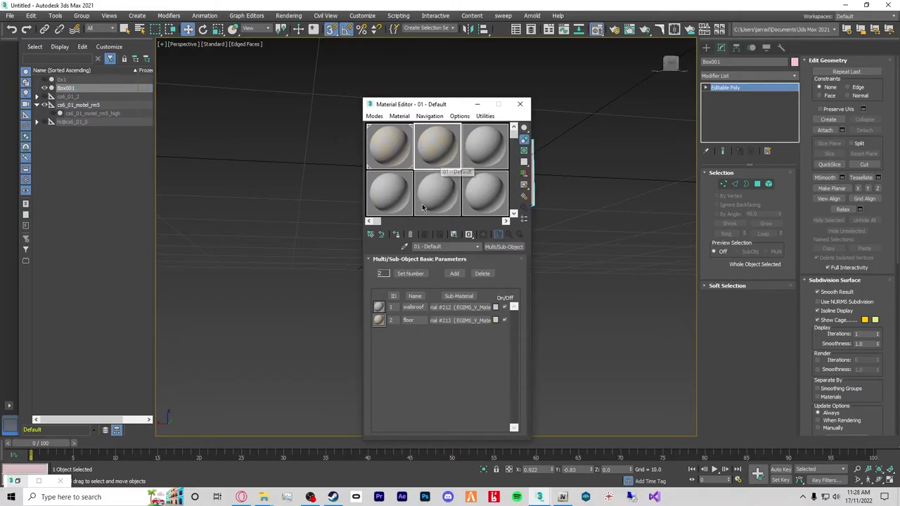
pyautogui.click(396, 234)
pyautogui.click(393, 242)
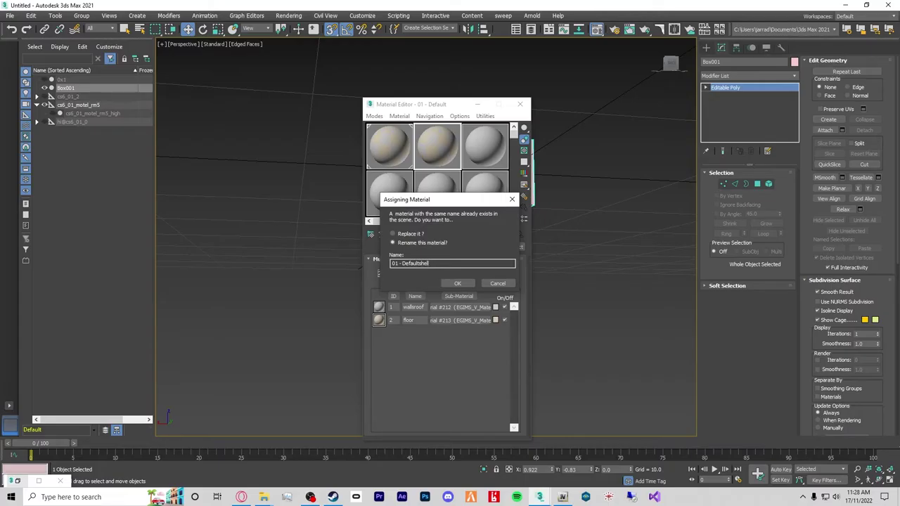
pyautogui.click(458, 283)
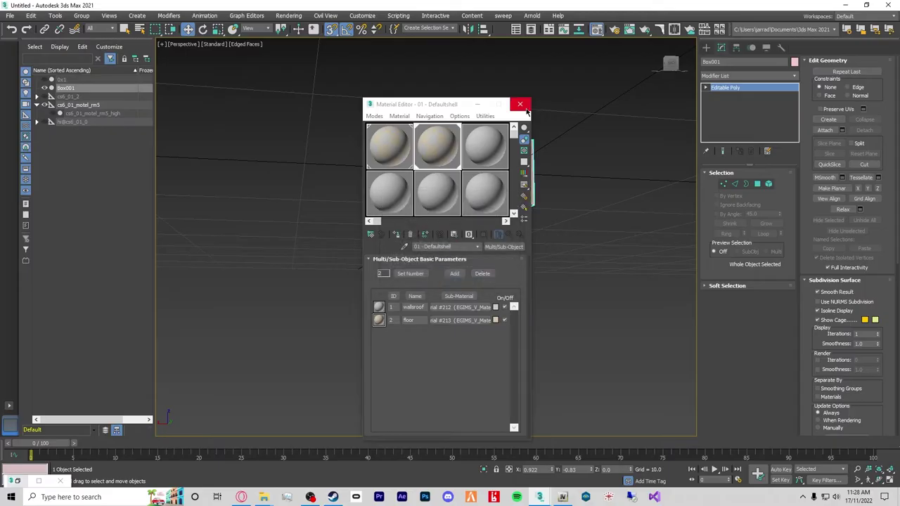
pyautogui.click(478, 104)
# Select all polygons of Box001 and set their material ID to 1.
pyautogui.keyDown('alt'); pyautogui.moveTo(460, 243); pyautogui.dragTo(496, 302, button='middle'); pyautogui.keyUp('alt')
pyautogui.click(768, 183)
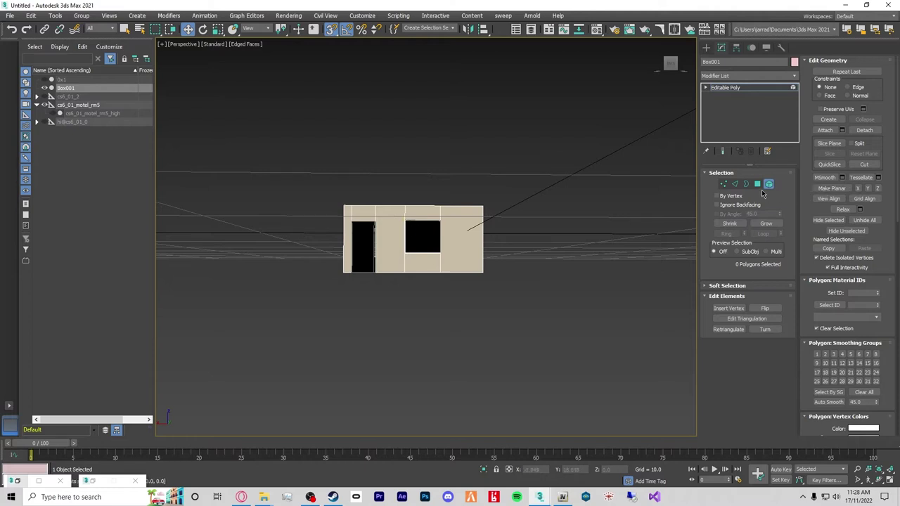
pyautogui.click(758, 183)
pyautogui.moveTo(532, 173); pyautogui.dragTo(241, 255)
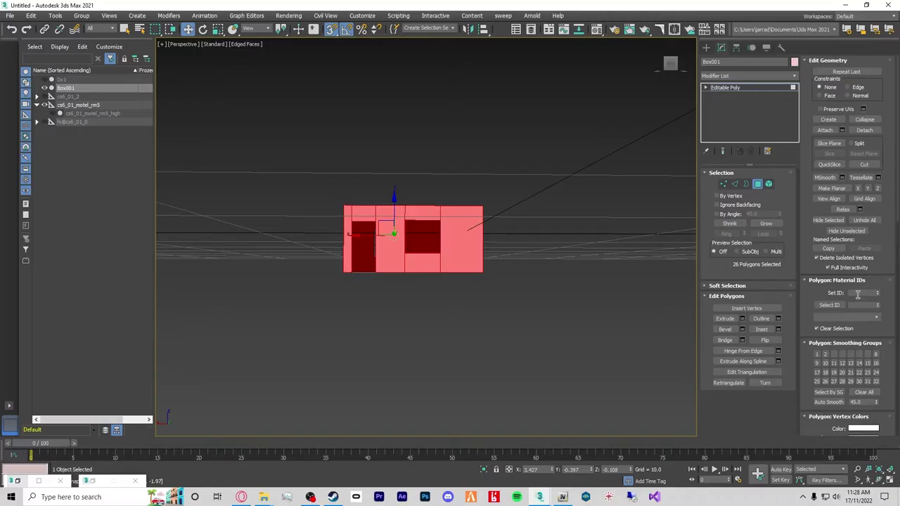
pyautogui.press('1')
pyautogui.click(735, 184)
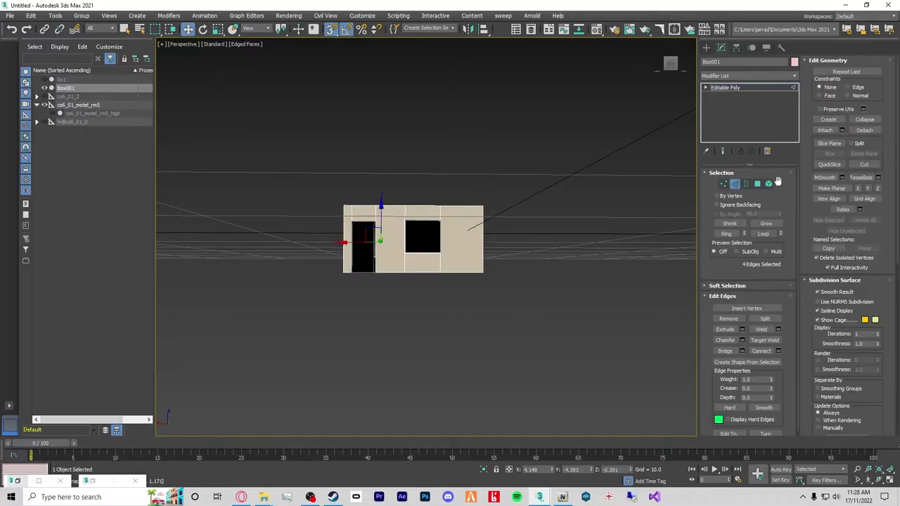
pyautogui.click(757, 184)
pyautogui.click(865, 292)
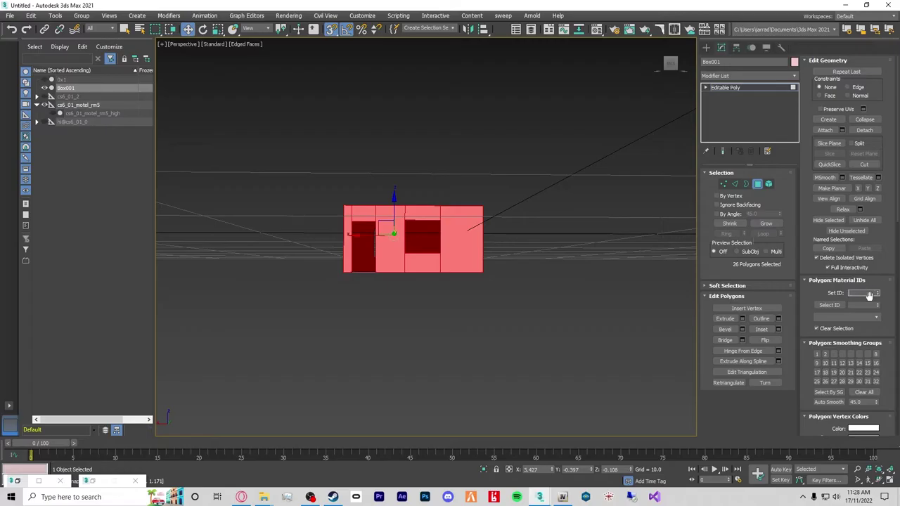
pyautogui.write('1')
pyautogui.press('Return')
# Reduce the polygon selection of Box001 to only the floor polygons and set their material ID to 2.
pyautogui.moveTo(563, 166); pyautogui.dragTo(66, 305)
pyautogui.moveTo(380, 344)
pyautogui.keyDown('alt'); pyautogui.mouseDown(button='middle')
pyautogui.moveTo(382, 313)
pyautogui.moveTo(382, 346)
pyautogui.mouseUp(button='middle'); pyautogui.keyUp('alt')
pyautogui.click(467, 255)
pyautogui.keyDown('alt'); pyautogui.moveTo(450, 212); pyautogui.dragTo(445, 204, button='middle'); pyautogui.keyUp('alt')
pyautogui.click(445, 208)
pyautogui.keyDown('alt'); pyautogui.moveTo(436, 310); pyautogui.dragTo(538, 273, button='middle'); pyautogui.keyUp('alt')
pyautogui.moveTo(536, 282); pyautogui.dragTo(295, 261)
pyautogui.moveTo(283, 230); pyautogui.dragTo(551, 246)
pyautogui.keyDown('alt'); pyautogui.moveTo(358, 295); pyautogui.dragTo(397, 295, button='middle'); pyautogui.keyUp('alt')
pyautogui.click(862, 293)
pyautogui.write('2')
pyautogui.press('Return')
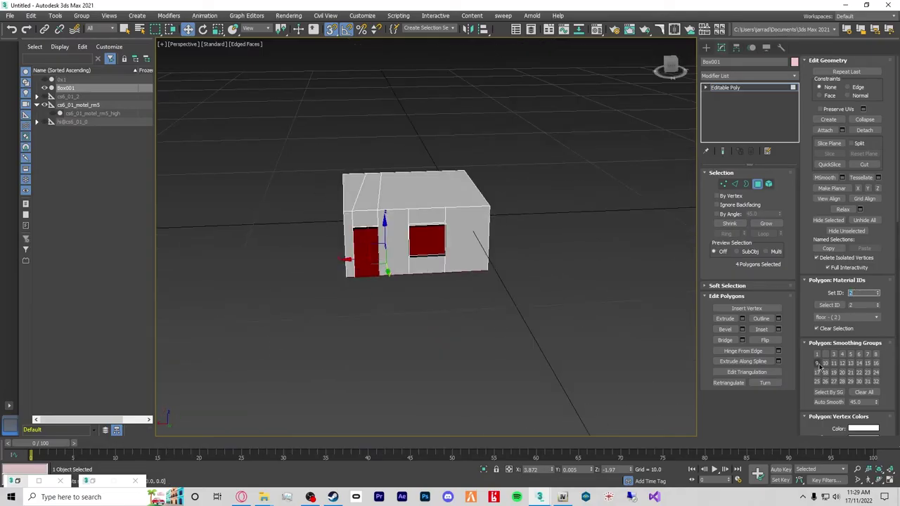
# Collapse the cs6_01_motel_rm5 hierarchy and rename Box001 as tutorial_shell, leaving it selected.
pyautogui.keyDown('alt'); pyautogui.moveTo(289, 224); pyautogui.dragTo(345, 260, button='middle'); pyautogui.keyUp('alt')
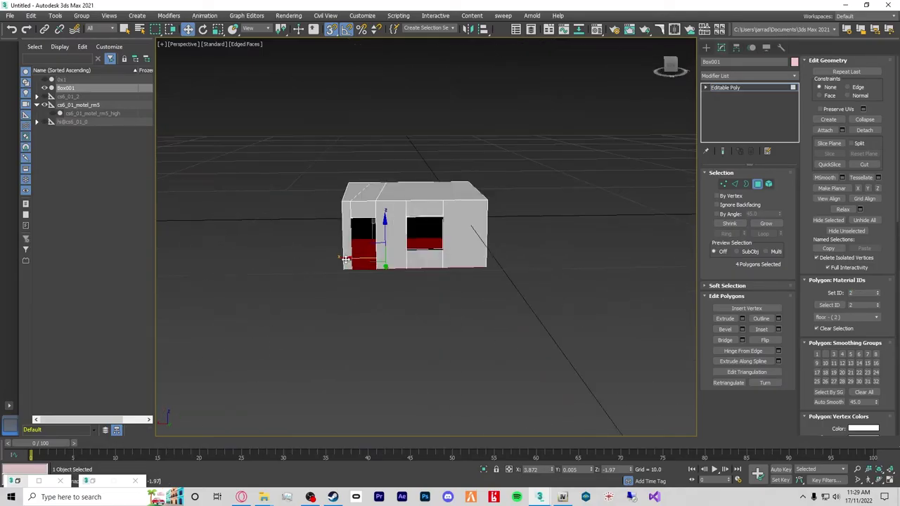
pyautogui.click(50, 85)
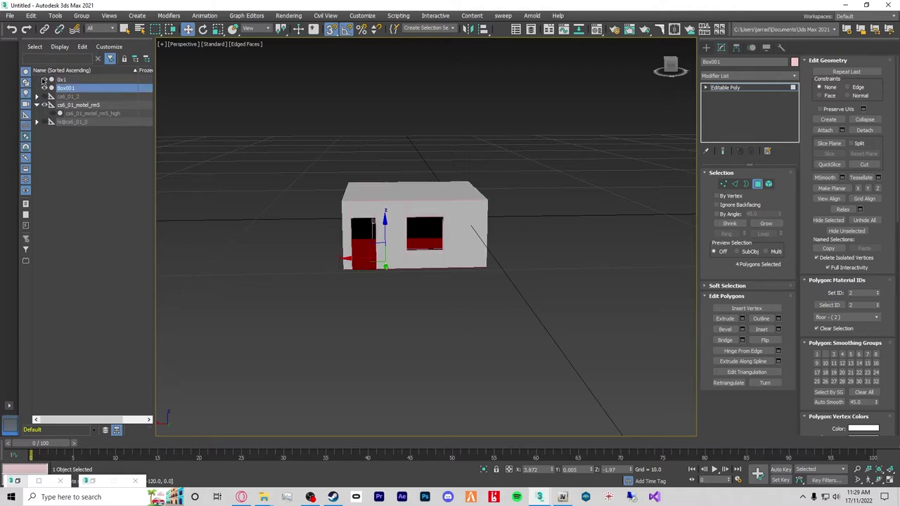
pyautogui.click(55, 79)
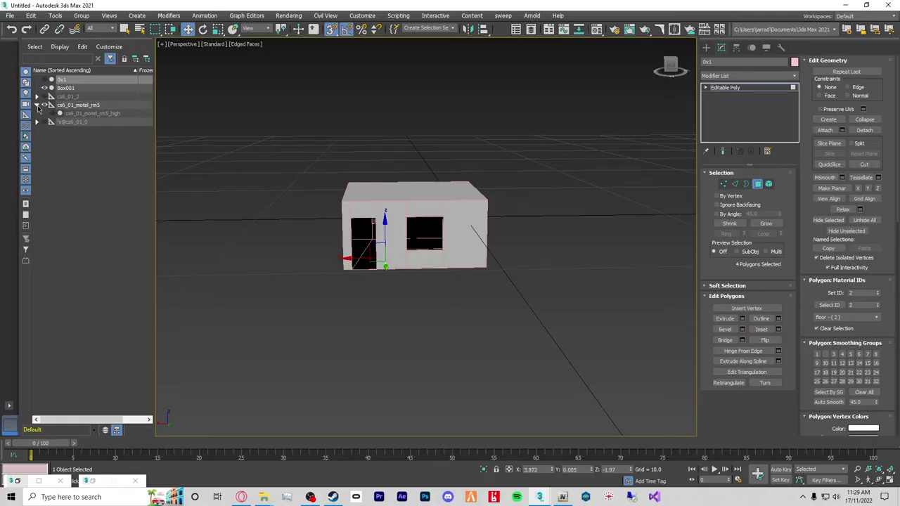
pyautogui.click(38, 105)
pyautogui.click(76, 89)
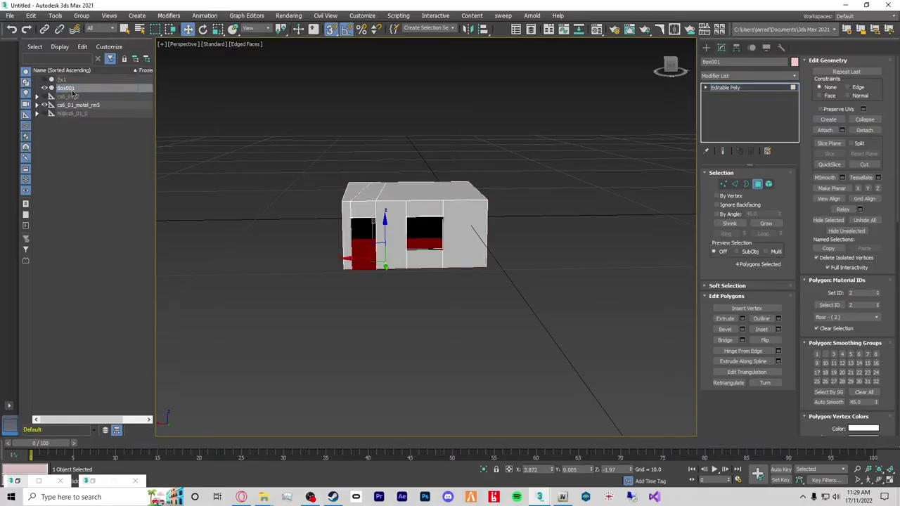
pyautogui.click(73, 90)
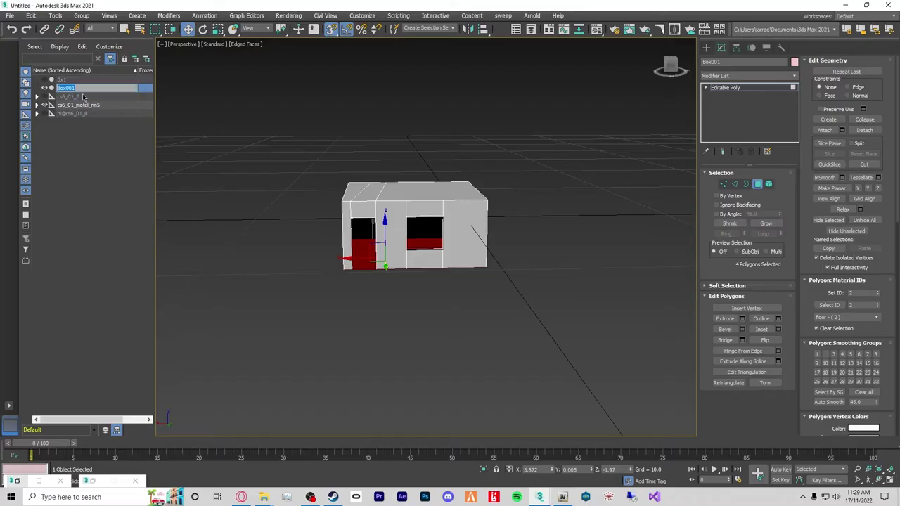
pyautogui.press('BackSpace')
pyautogui.click(63, 159)
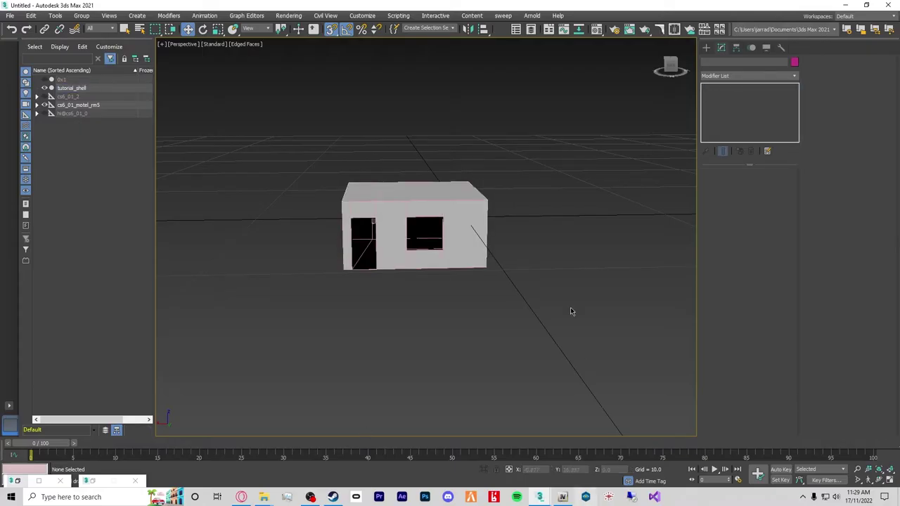
pyautogui.click(68, 89)
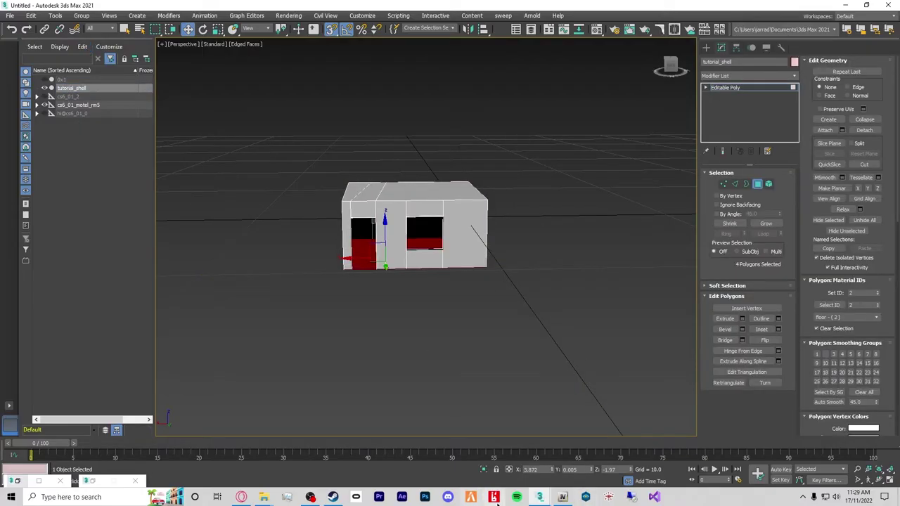
# Switch to Photoshop, create a new 512 x 512 px document at 72 ppi and collapse the floating Character panel.
pyautogui.moveTo(539, 497)
pyautogui.click(425, 499)
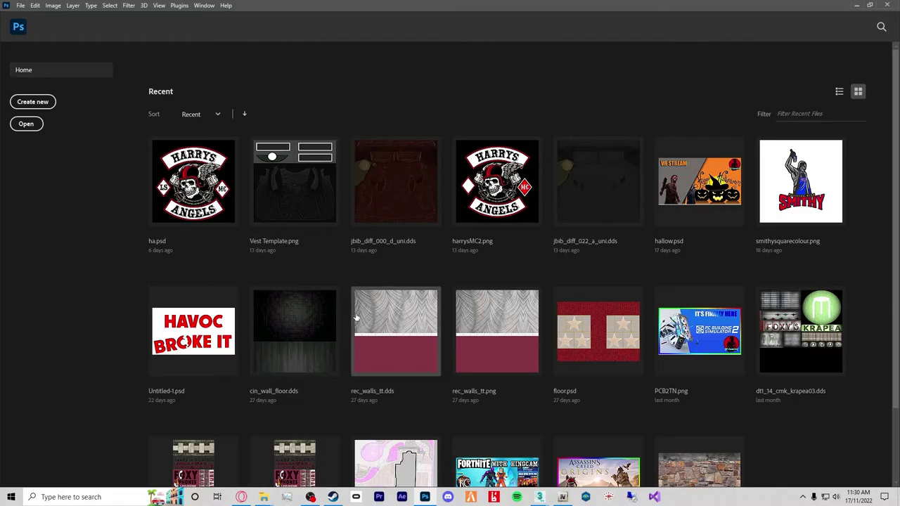
pyautogui.click(33, 105)
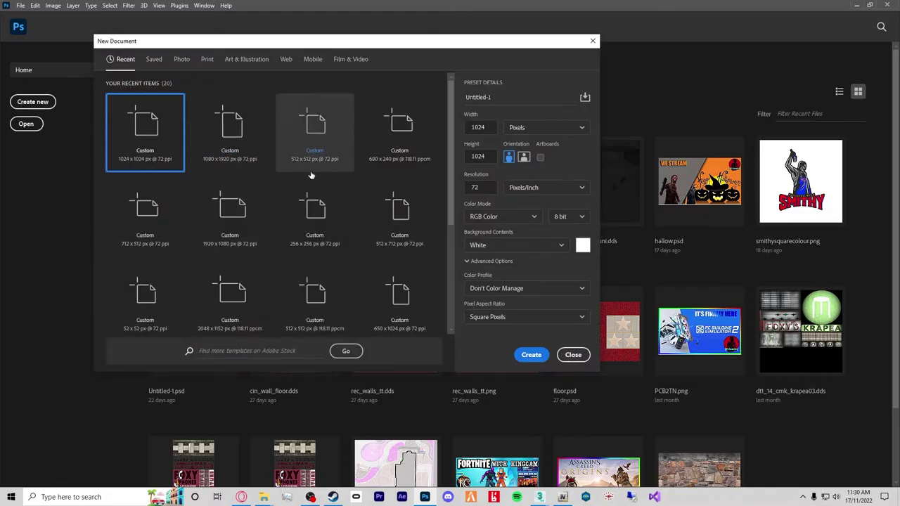
pyautogui.press('Escape')
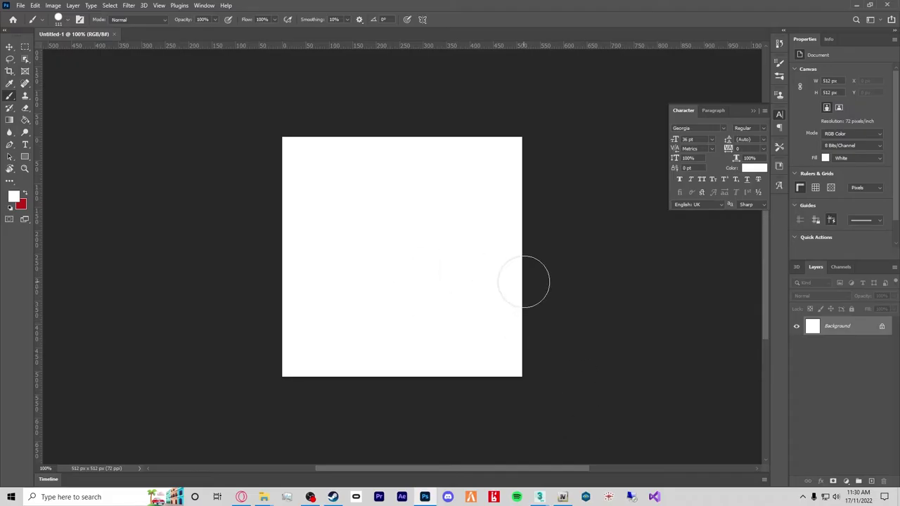
pyautogui.click(757, 111)
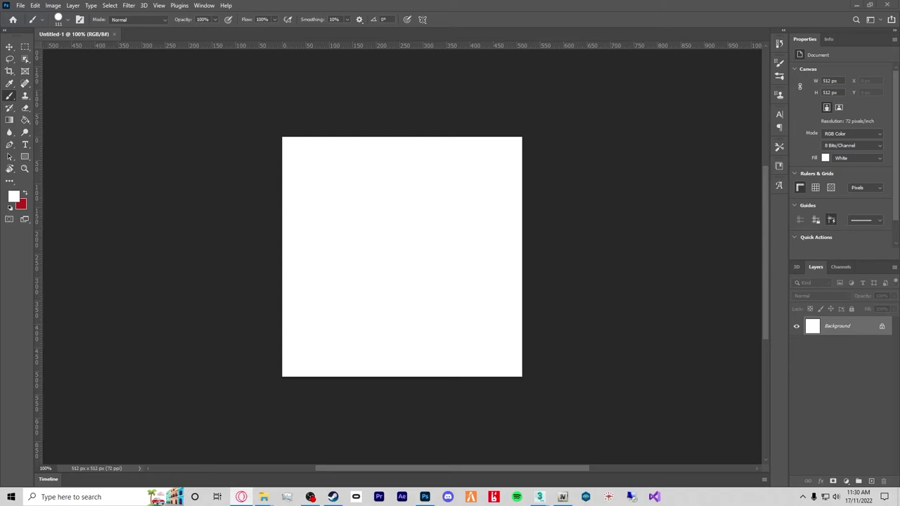
# Switch to the Opera browser and search the web for "wood flooring texture seemless".
pyautogui.click(242, 497)
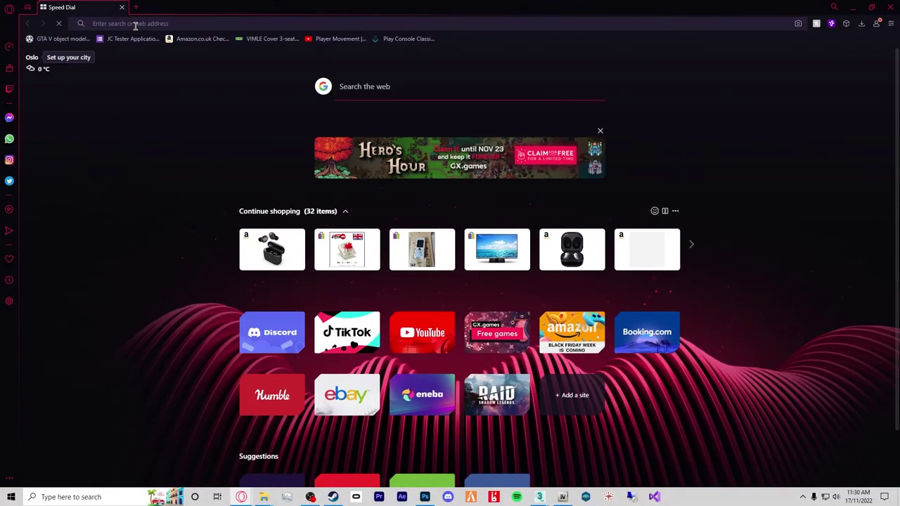
pyautogui.write('wood')
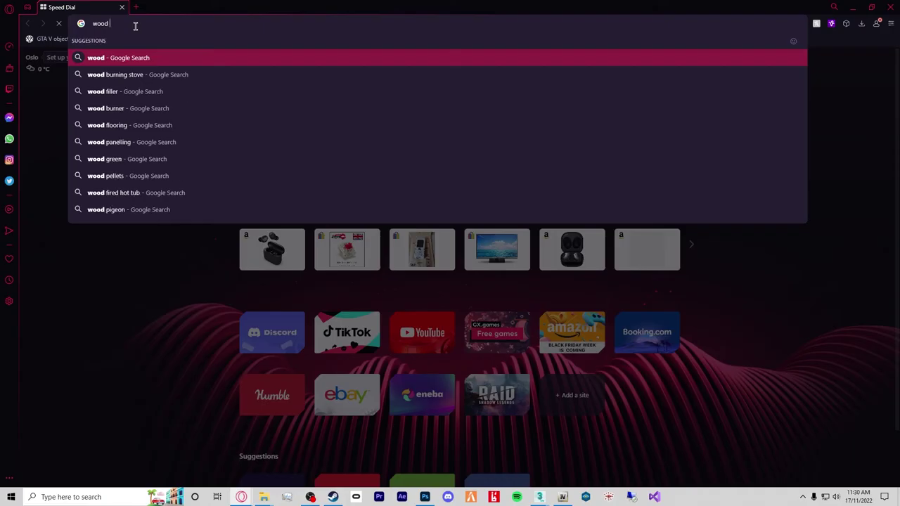
pyautogui.write(' flooring')
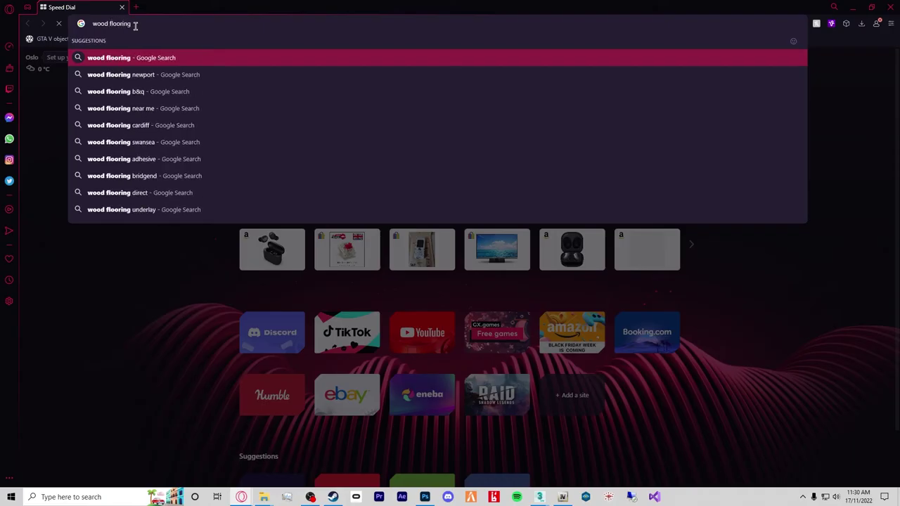
pyautogui.write(' texture ')
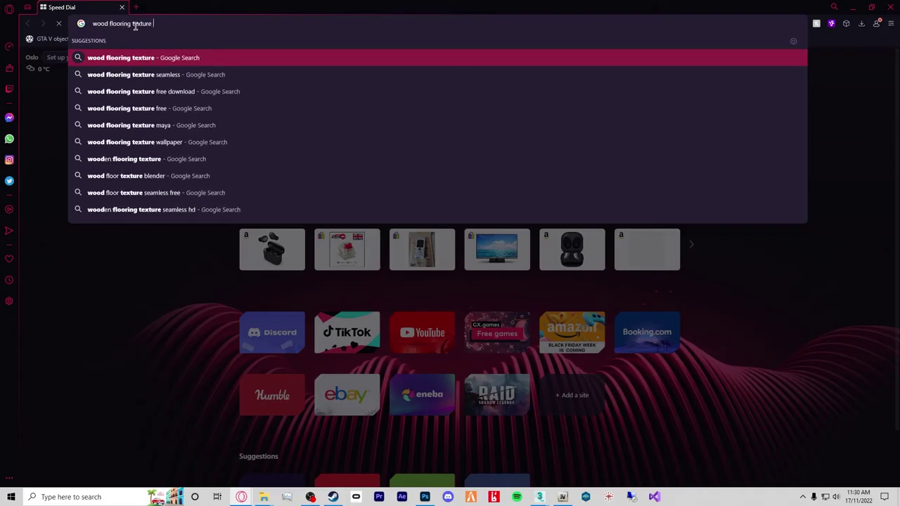
pyautogui.write('seems')
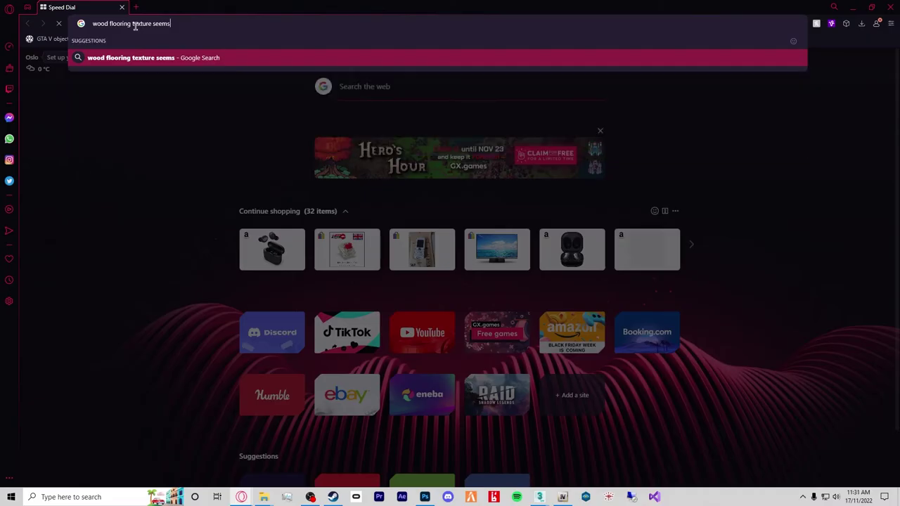
pyautogui.write('ess')
pyautogui.press('Return')
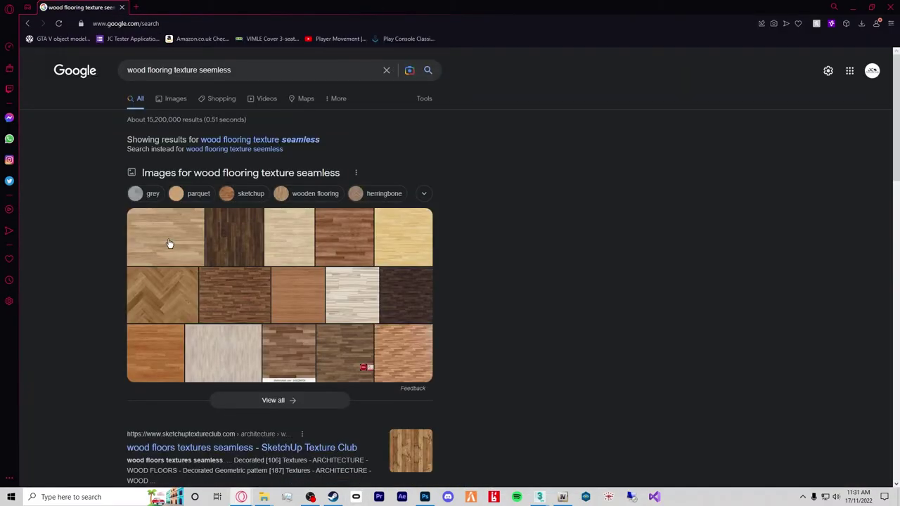
# Copy the first light wood flooring image from the results and paste it into the Photoshop document.
pyautogui.click(169, 243)
pyautogui.rightClick(597, 220)
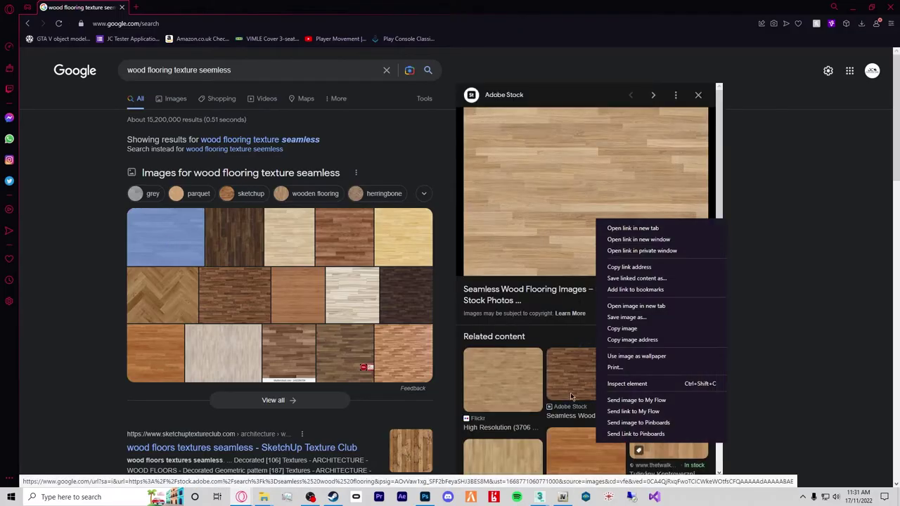
pyautogui.click(614, 328)
pyautogui.hotkey('alt', 'Tab')
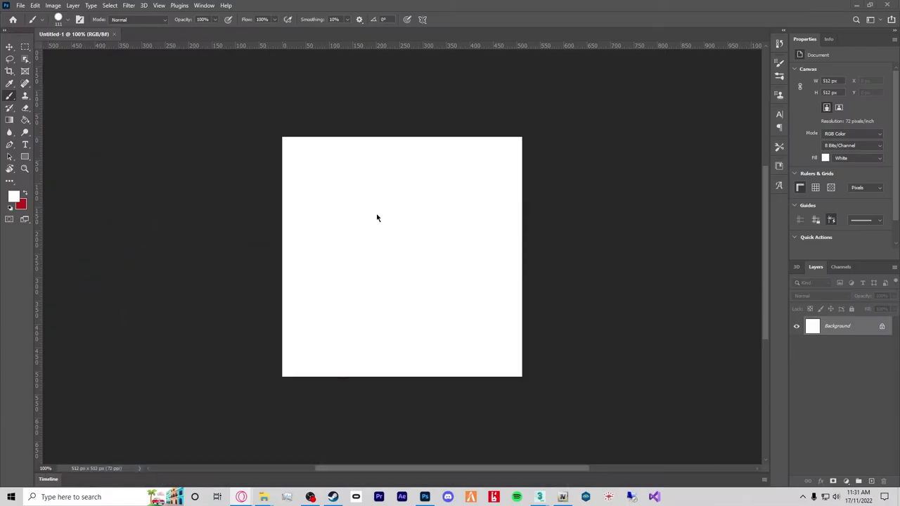
pyautogui.hotkey('ctrl', 'v')
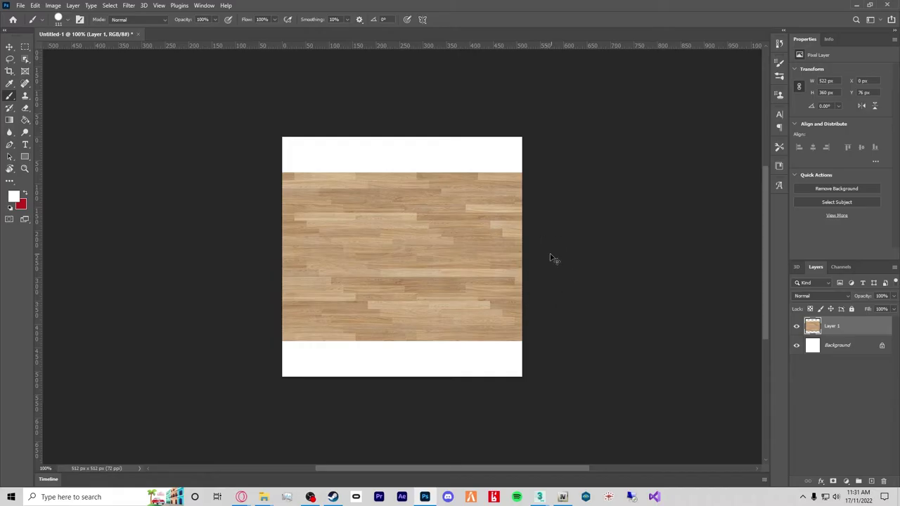
# Stretch the pasted wood layer non-proportionally to fill the whole 512 x 512 px canvas.
pyautogui.hotkey('ctrl', 't')
pyautogui.click(195, 20)
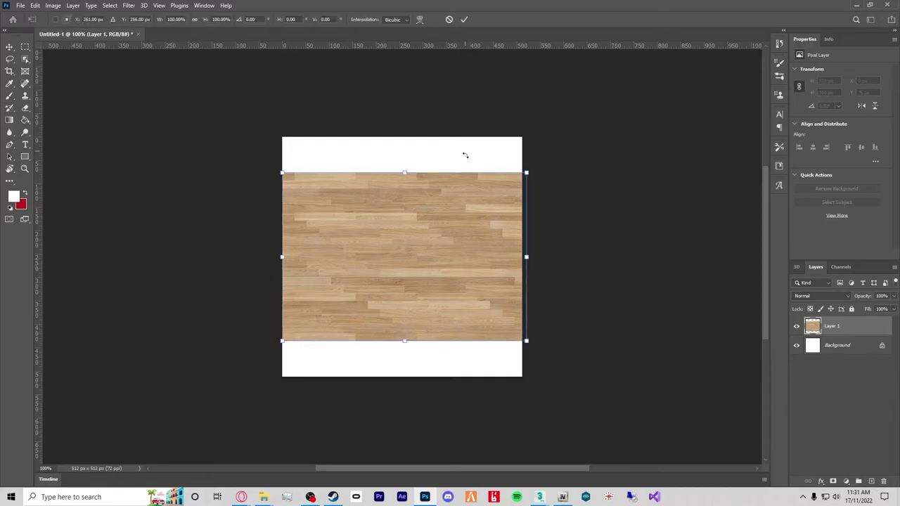
pyautogui.moveTo(414, 173); pyautogui.dragTo(415, 137)
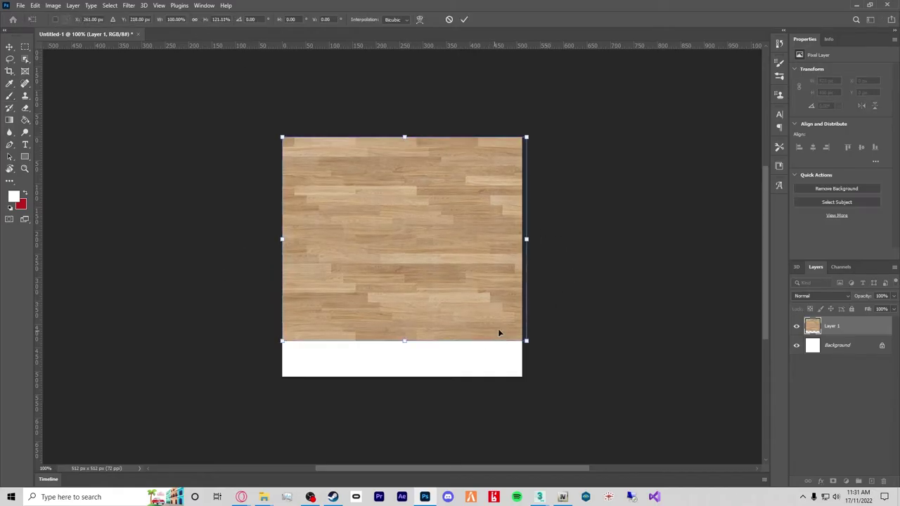
pyautogui.moveTo(525, 341); pyautogui.dragTo(525, 377)
pyautogui.moveTo(526, 255); pyautogui.dragTo(522, 254)
pyautogui.click(464, 19)
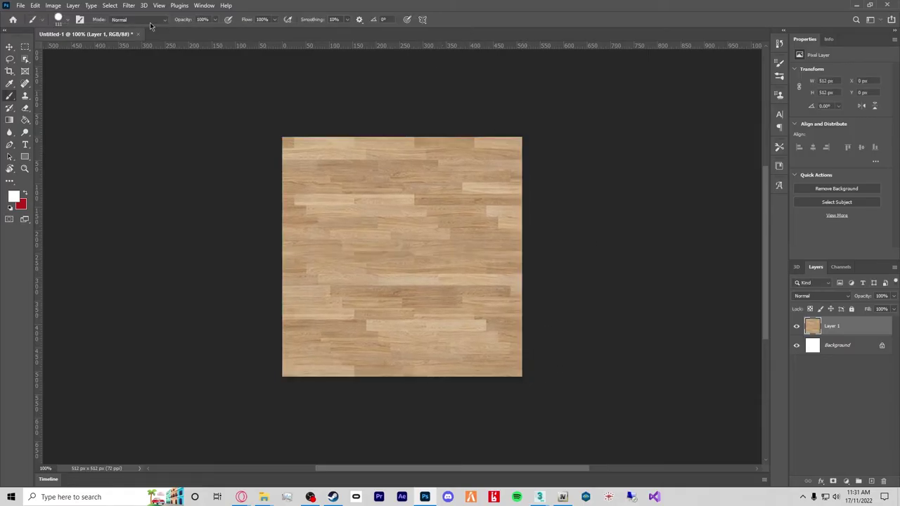
# Start exporting the wood texture as a 512 x 512 px PNG with the Smaller File (8-bit) option enabled.
pyautogui.click(20, 5)
pyautogui.moveTo(123, 152)
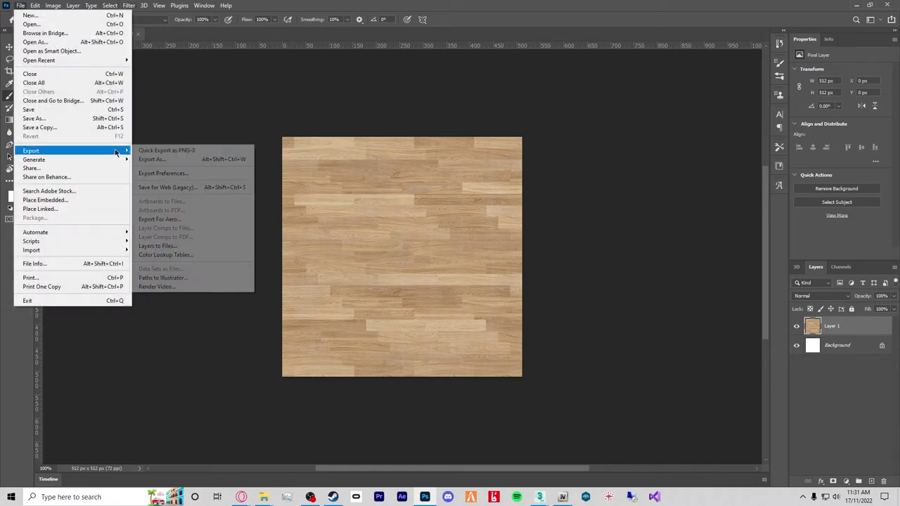
pyautogui.click(160, 160)
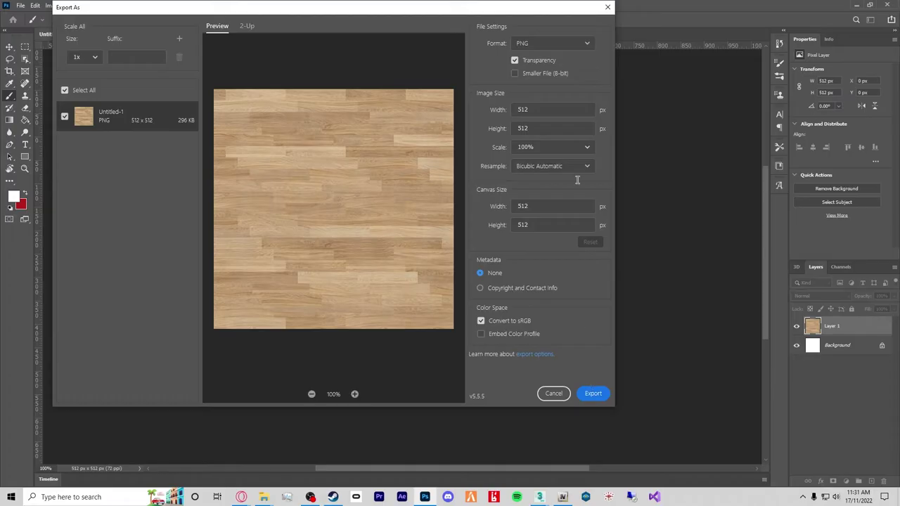
pyautogui.click(514, 74)
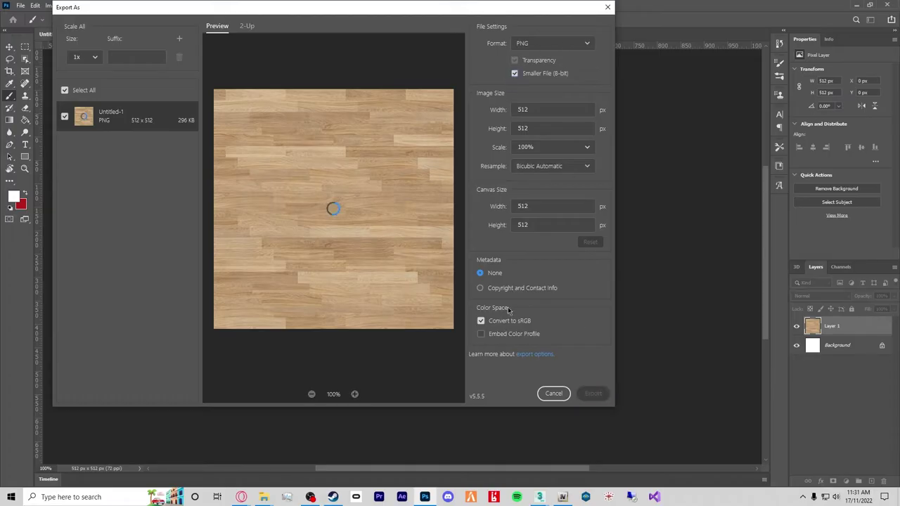
pyautogui.click(590, 392)
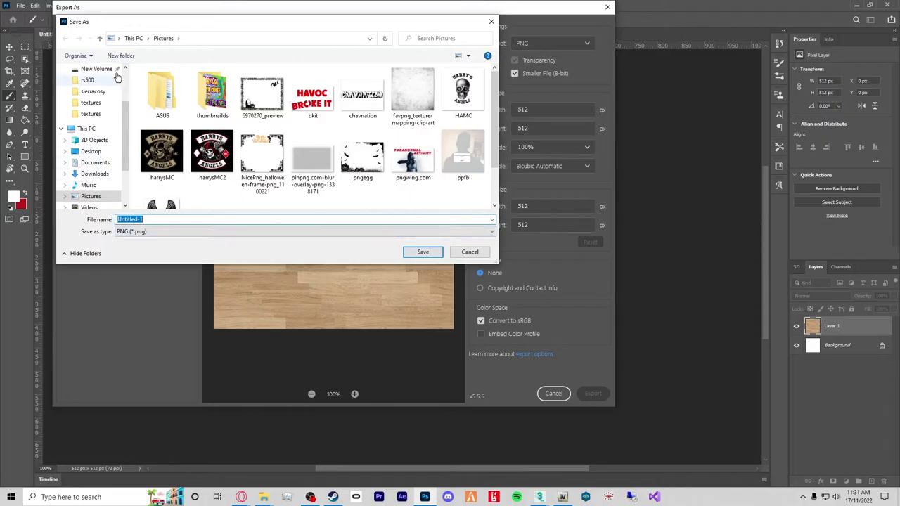
pyautogui.press('Return')
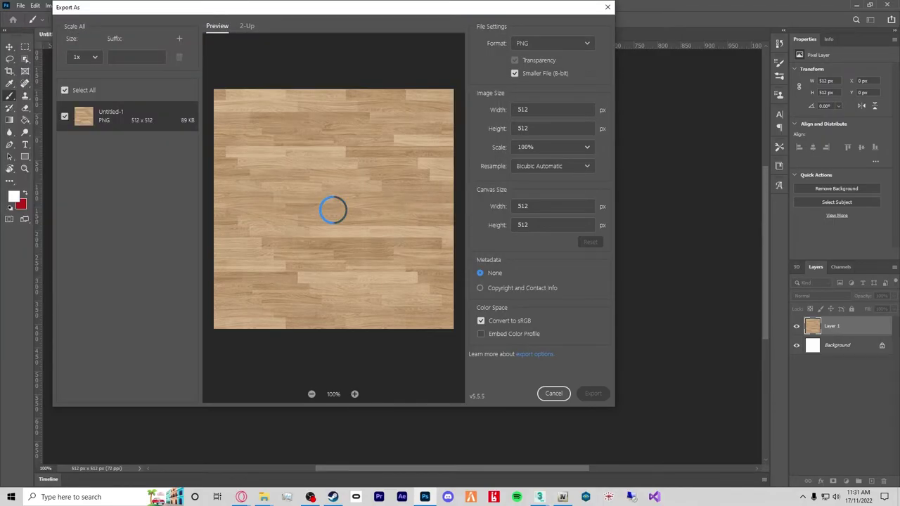
# Switch to File Explorer, open the tutorial folder inside milos and copy its path, D:\milos\tutorial.
pyautogui.hotkey('alt', 'Tab')
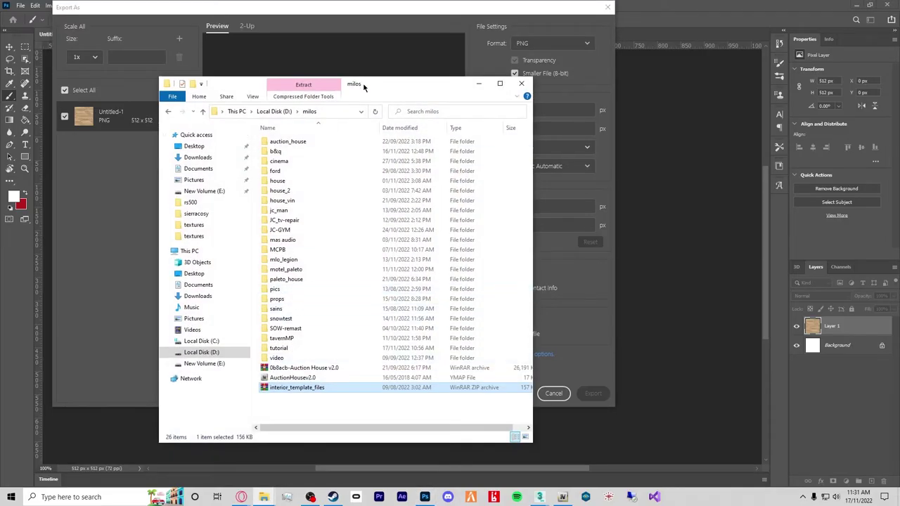
pyautogui.doubleClick(281, 348)
pyautogui.click(334, 113)
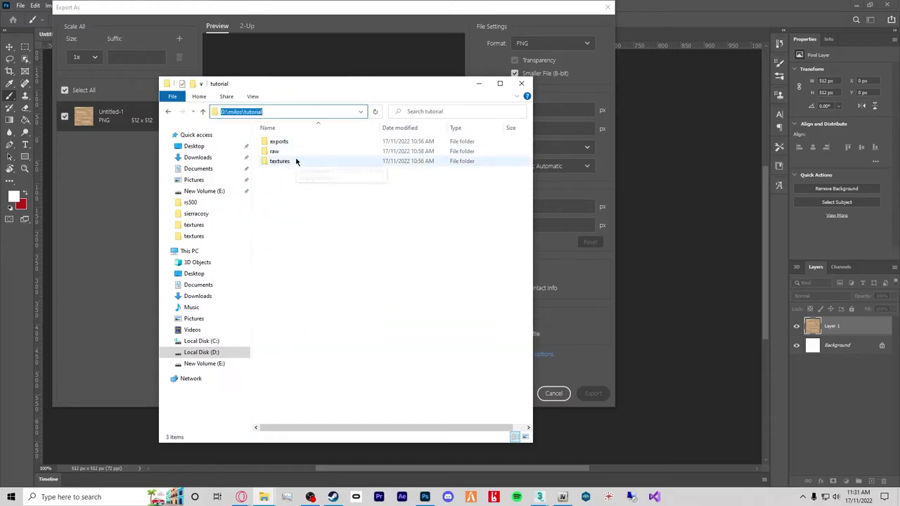
pyautogui.hotkey('ctrl', 'c')
# Return to the Photoshop export and save the PNG as wood_floor_tut in the textures subfolder of D:\milos\tutorial.
pyautogui.click(334, 207)
pyautogui.click(592, 393)
pyautogui.click(448, 101)
pyautogui.hotkey('ctrl', 'v')
pyautogui.press('Return')
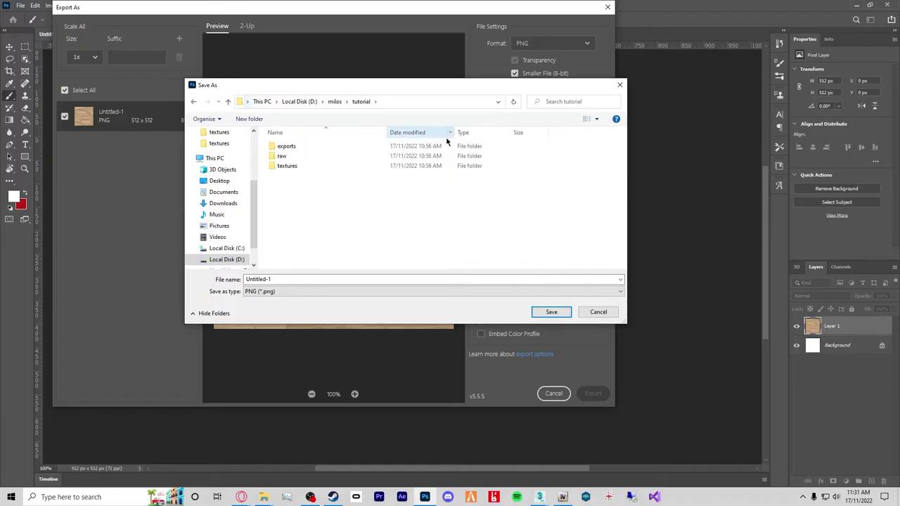
pyautogui.click(297, 165)
pyautogui.doubleClick(297, 165)
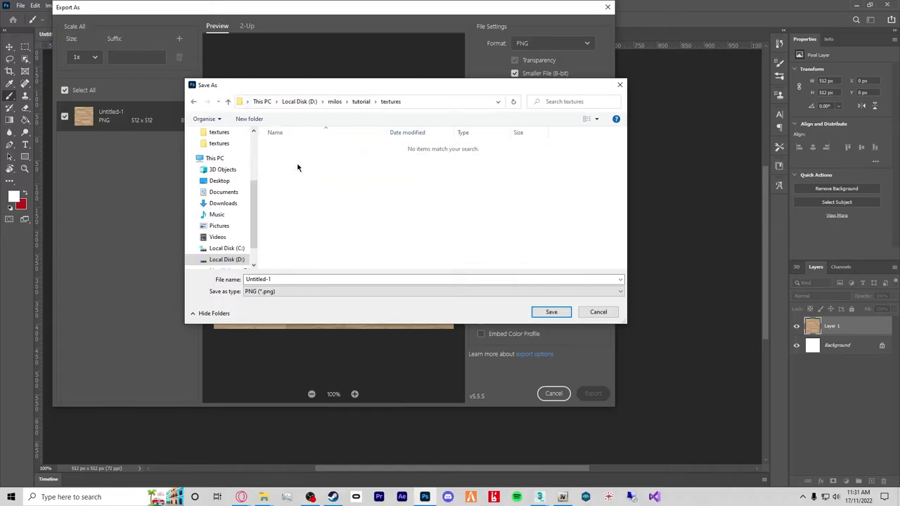
pyautogui.click(277, 280)
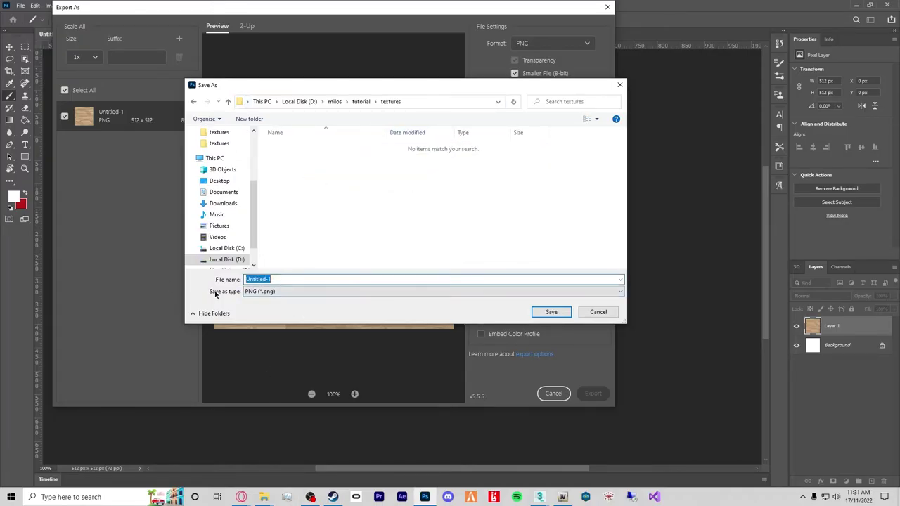
pyautogui.write('wood_floor_tut')
pyautogui.press('Return')
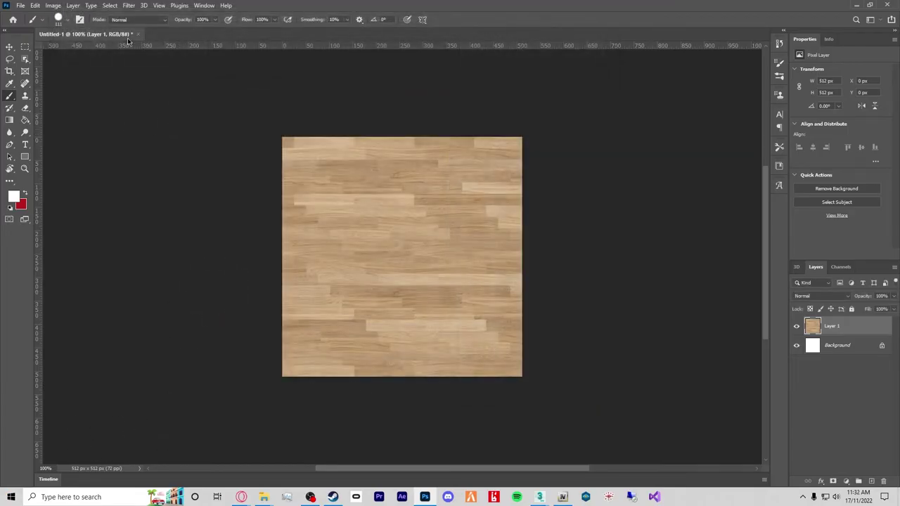
# Minimize Photoshop and, in OpenIV, browse from the mods folder through dlcpacks, new_milo and dlc.rpf into new_milo.rpf.
pyautogui.click(855, 5)
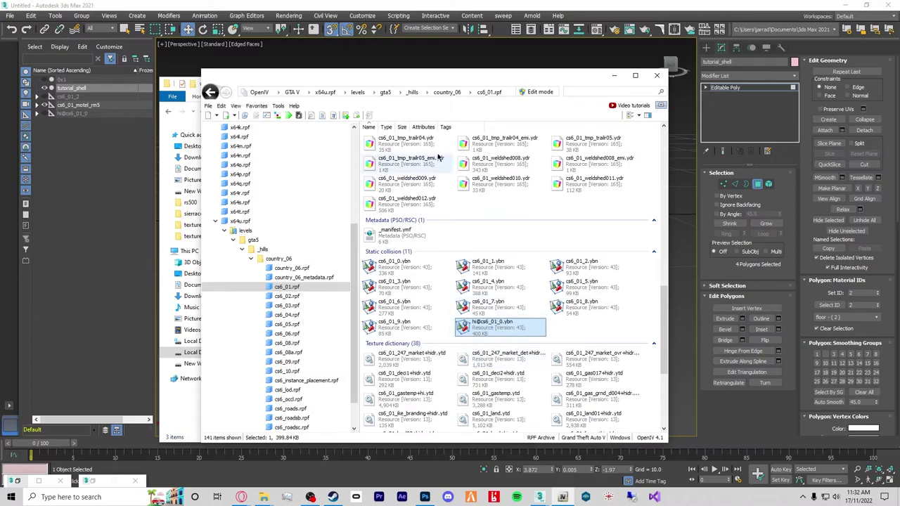
pyautogui.scroll(6, 235, 300)
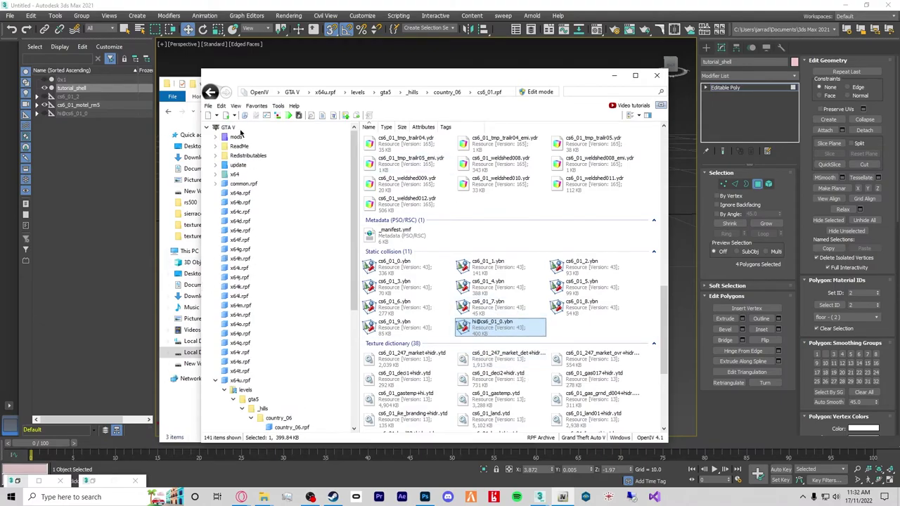
pyautogui.click(240, 136)
pyautogui.doubleClick(383, 149)
pyautogui.doubleClick(381, 151)
pyautogui.doubleClick(380, 151)
pyautogui.doubleClick(380, 151)
pyautogui.doubleClick(381, 152)
pyautogui.doubleClick(380, 152)
pyautogui.doubleClick(378, 153)
pyautogui.doubleClick(378, 154)
pyautogui.doubleClick(380, 151)
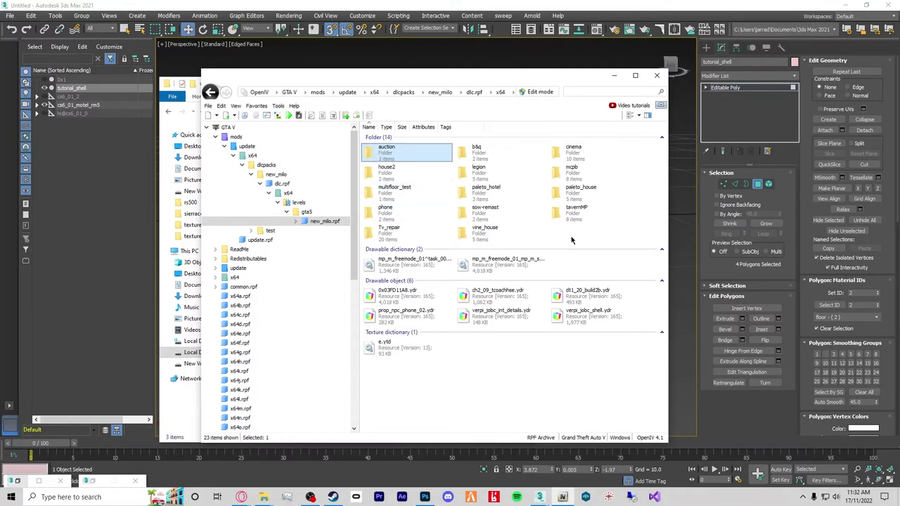
# Enable edit mode and create a folder named tutorial in new_milo.rpf.
pyautogui.click(571, 240)
pyautogui.rightClick(566, 234)
pyautogui.moveTo(625, 260)
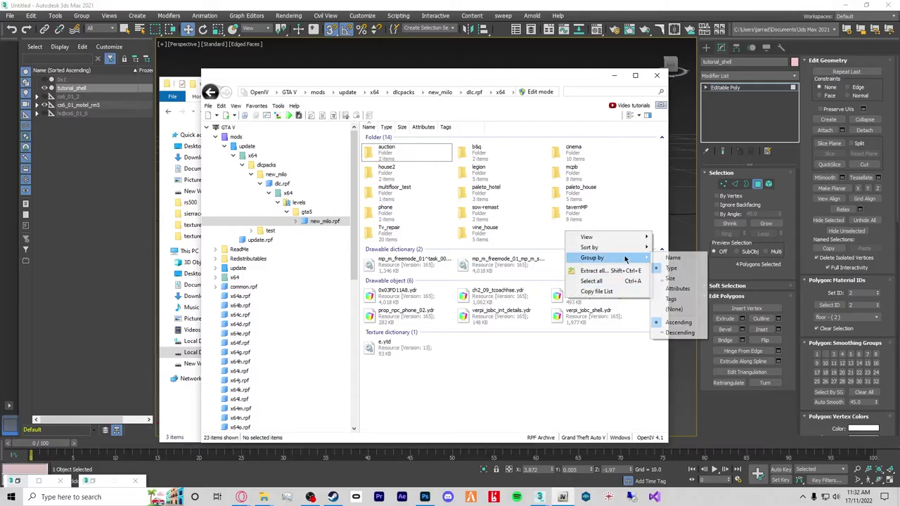
pyautogui.click(540, 91)
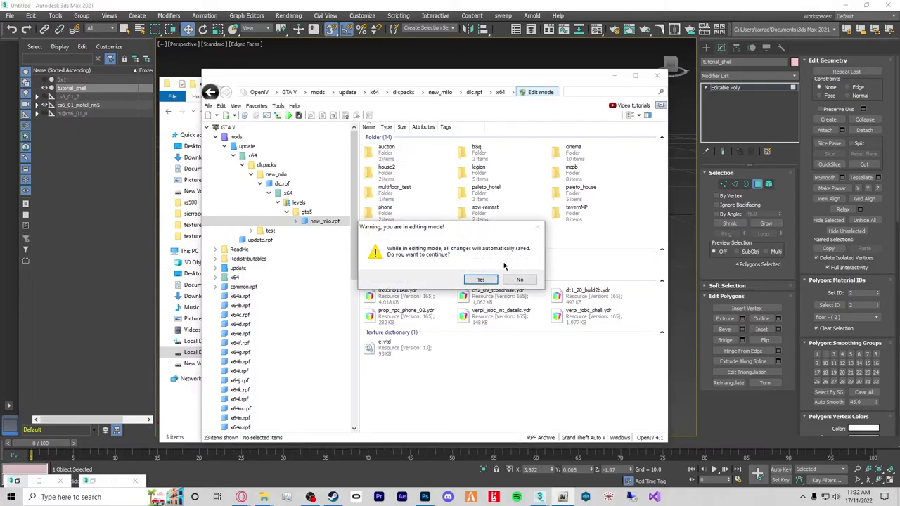
pyautogui.click(480, 279)
pyautogui.rightClick(610, 238)
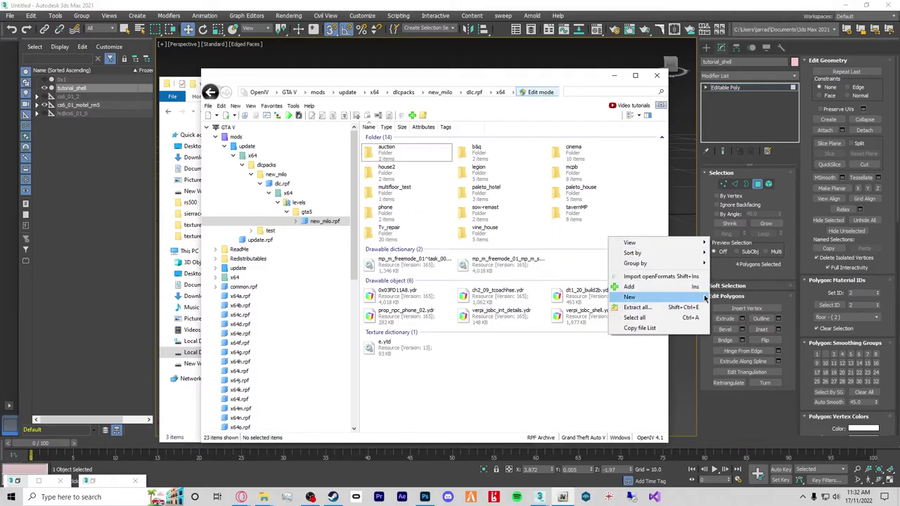
pyautogui.click(717, 297)
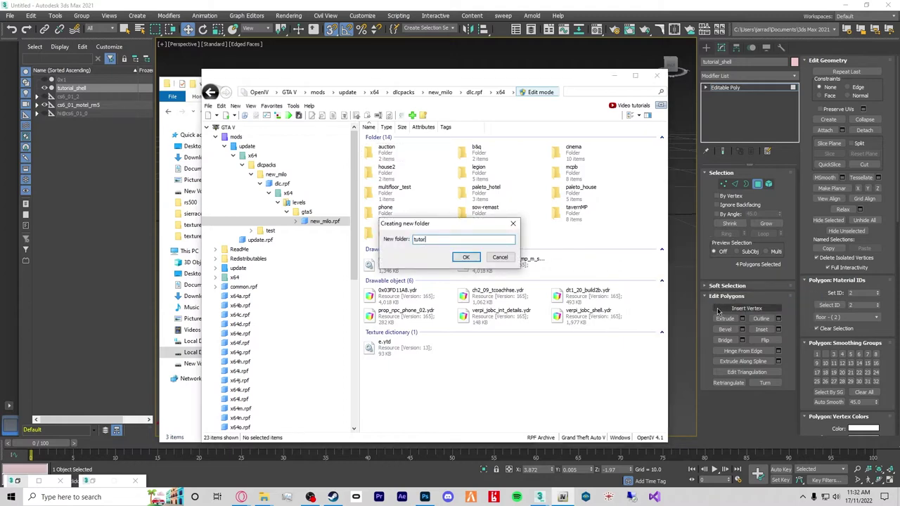
pyautogui.press('Return')
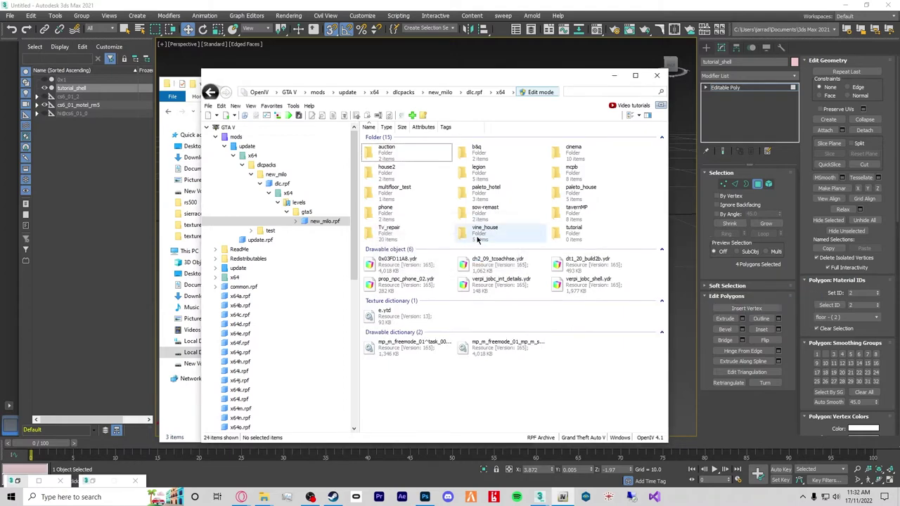
# Open the tutorial folder and create a texture dictionary named texture_tutorial in it.
pyautogui.doubleClick(577, 237)
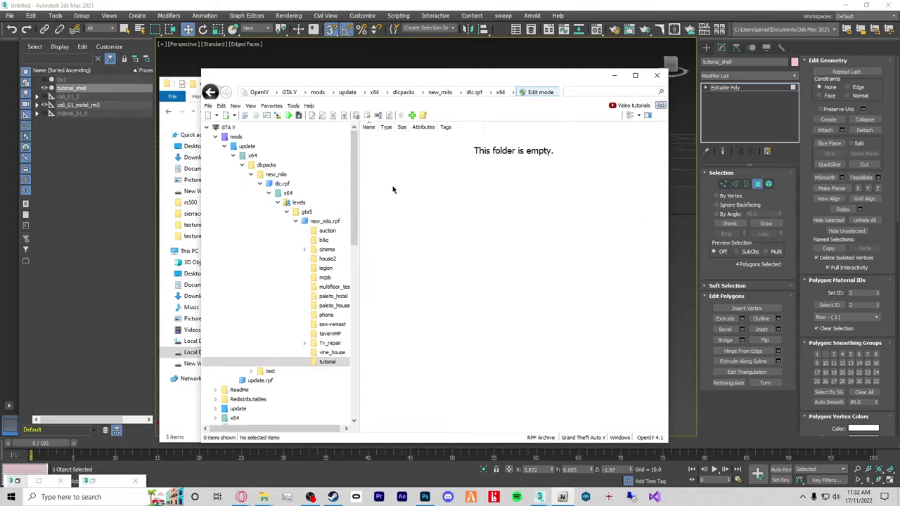
pyautogui.rightClick(422, 189)
pyautogui.moveTo(504, 248)
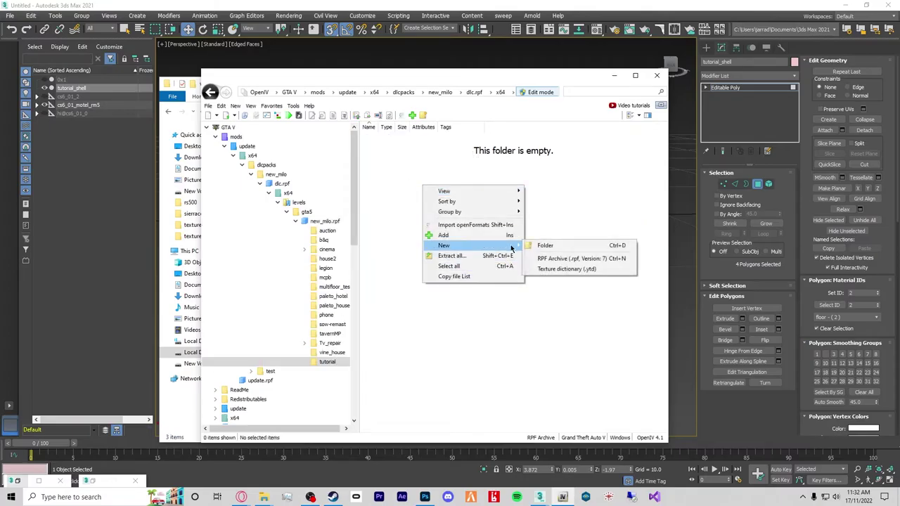
pyautogui.click(580, 269)
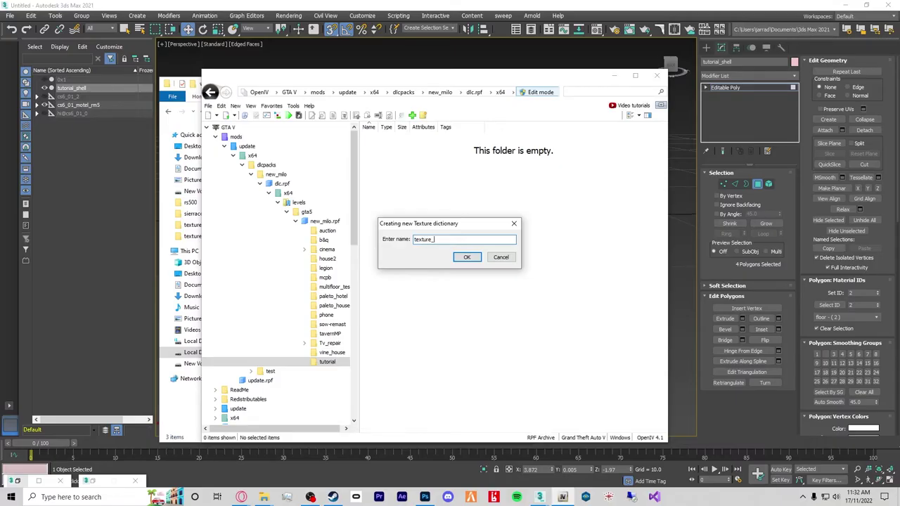
pyautogui.press('Return')
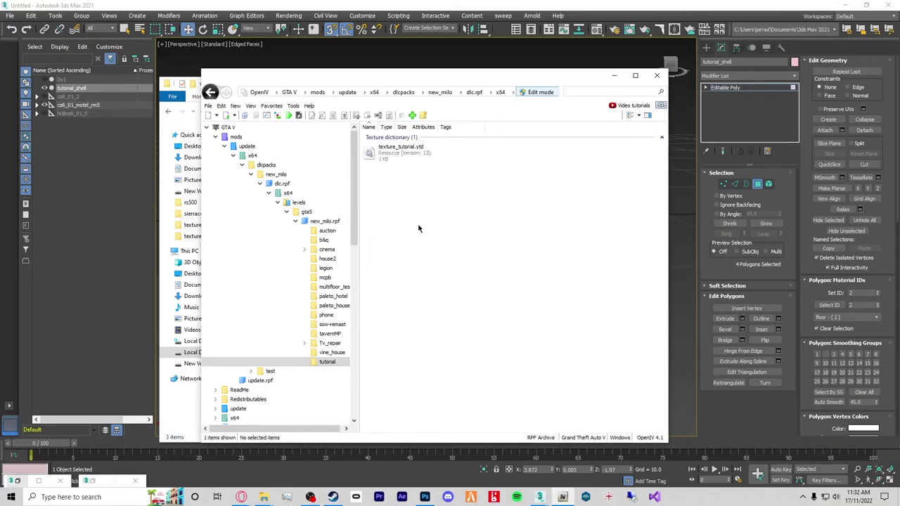
# Import wood_floor_tut from the textures folder into texture_tutorial.ytd with automatically generated MipMap levels and automatic compression.
pyautogui.doubleClick(400, 149)
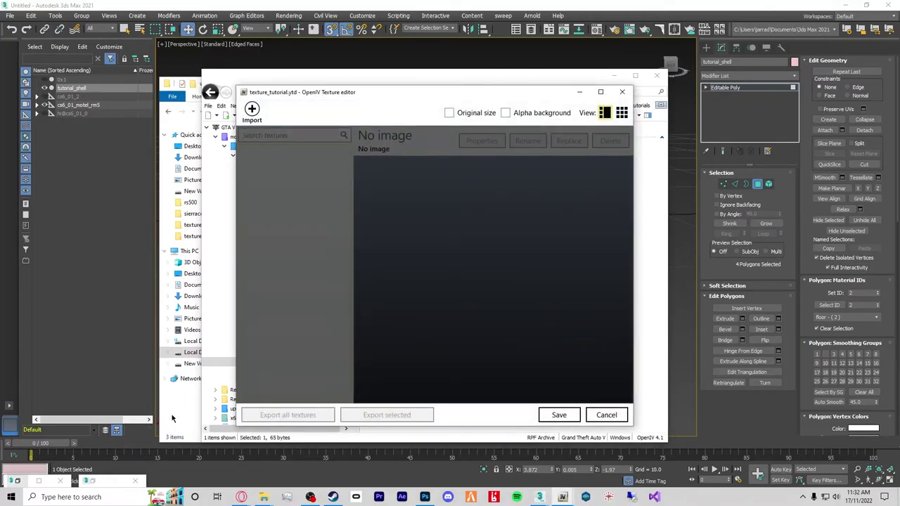
pyautogui.click(172, 418)
pyautogui.doubleClick(281, 161)
pyautogui.moveTo(282, 148); pyautogui.dragTo(548, 263)
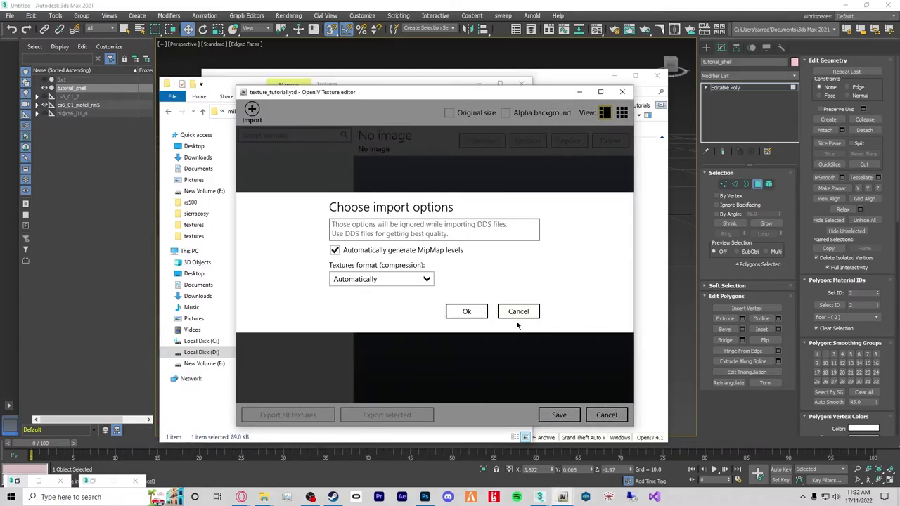
pyautogui.click(466, 311)
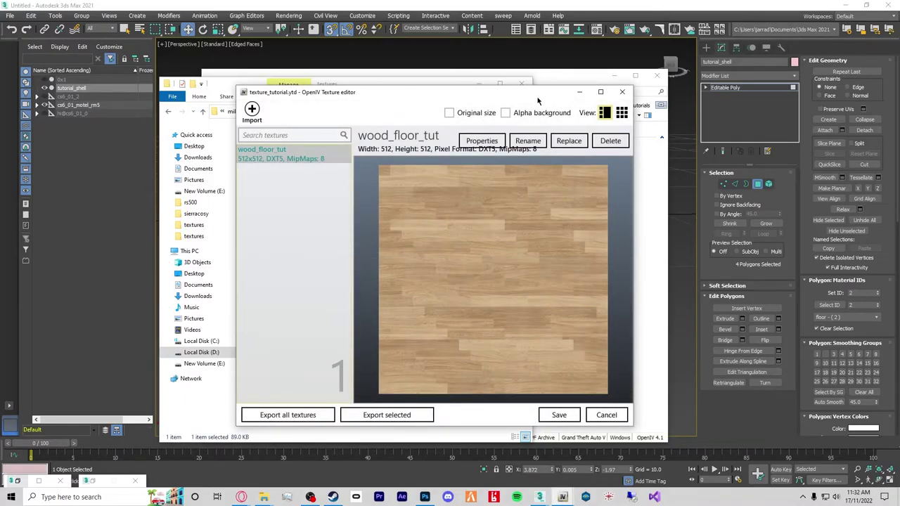
# Export wood_floor_tut from the dictionary as a DDS file into the tutorial textures folder and delete the PNG version there.
pyautogui.moveTo(538, 99); pyautogui.dragTo(609, 151)
pyautogui.moveTo(466, 174); pyautogui.dragTo(352, 274)
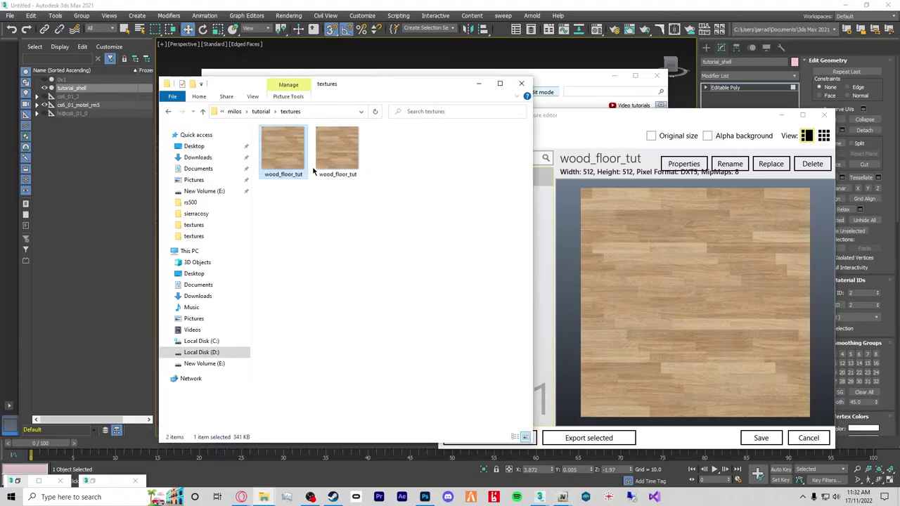
pyautogui.click(314, 236)
pyautogui.moveTo(283, 178)
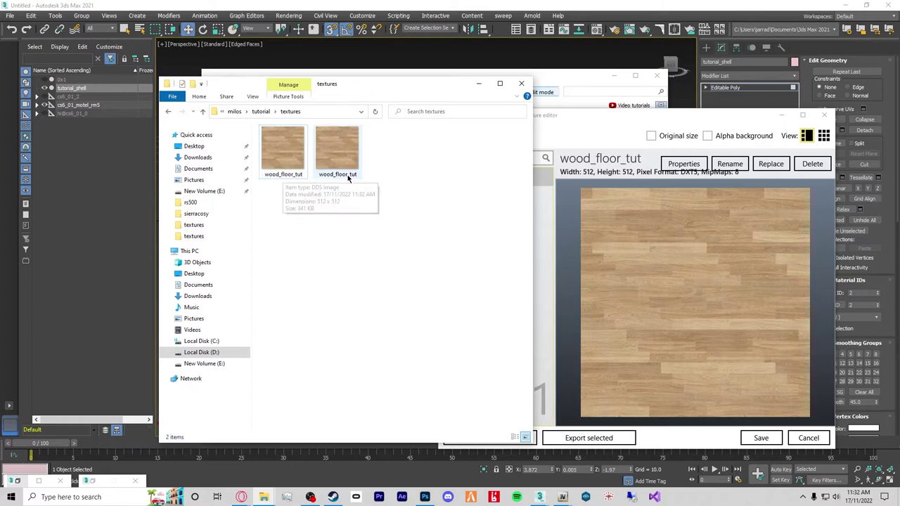
pyautogui.moveTo(347, 177)
pyautogui.moveTo(428, 203); pyautogui.dragTo(342, 156)
pyautogui.press('Delete')
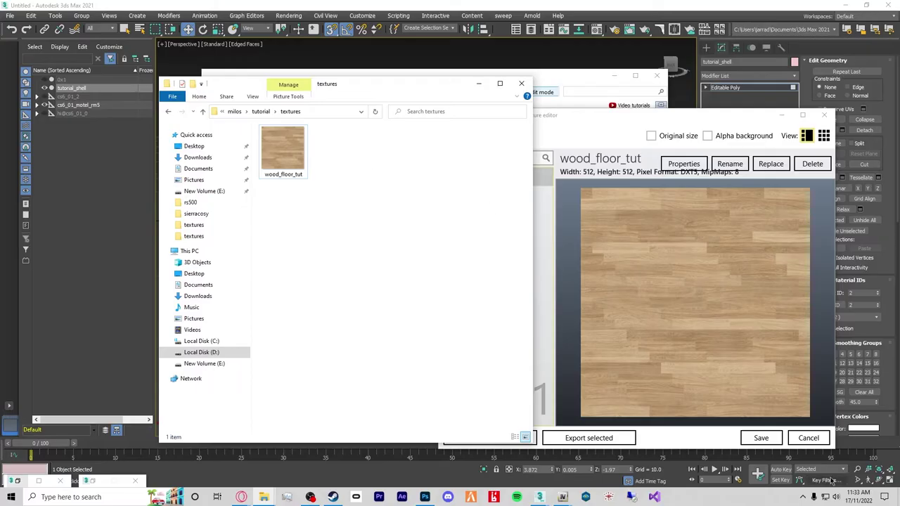
# Save the texture dictionary, then minimize OpenIV and File Explorer to return to 3ds Max.
pyautogui.click(761, 438)
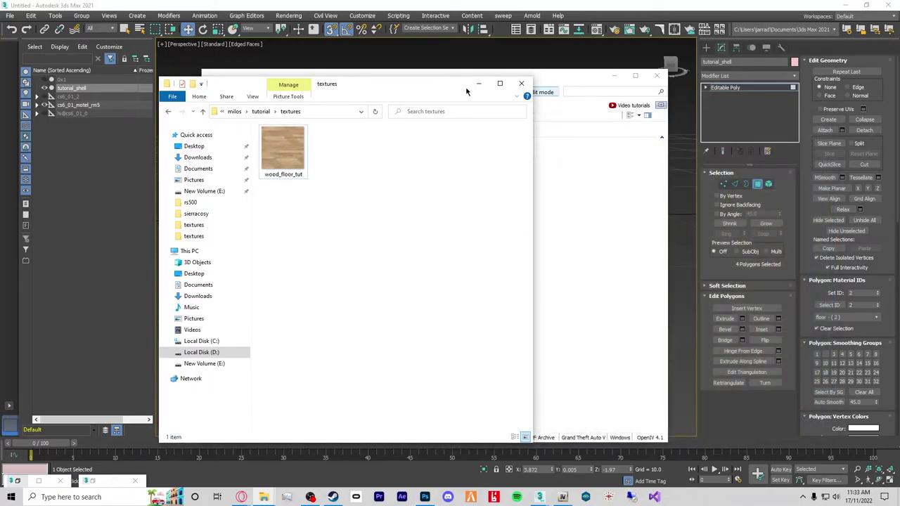
pyautogui.click(616, 78)
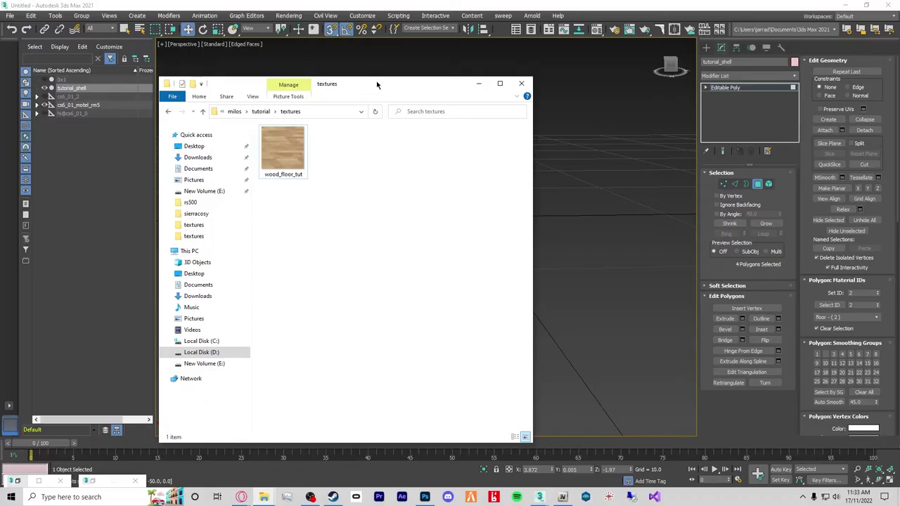
pyautogui.click(478, 83)
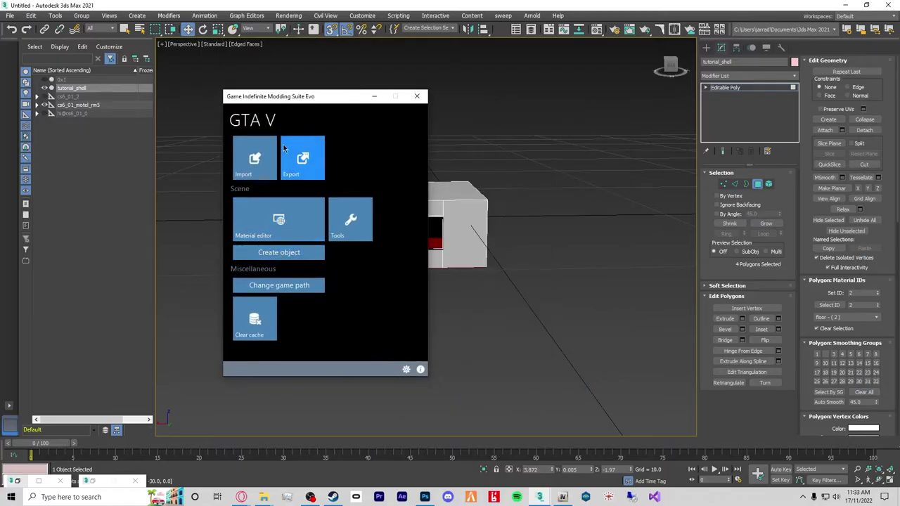
# Assign wood_floor_tut.dds from the tutorial textures folder as the embedded diffuse texture of tutorial_shell's floor material in the GIMS material editor.
pyautogui.click(278, 219)
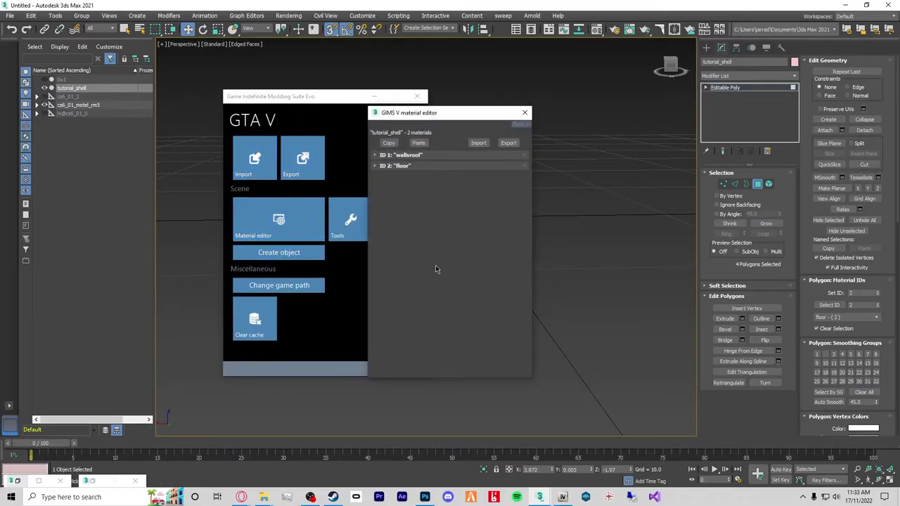
pyautogui.click(389, 195)
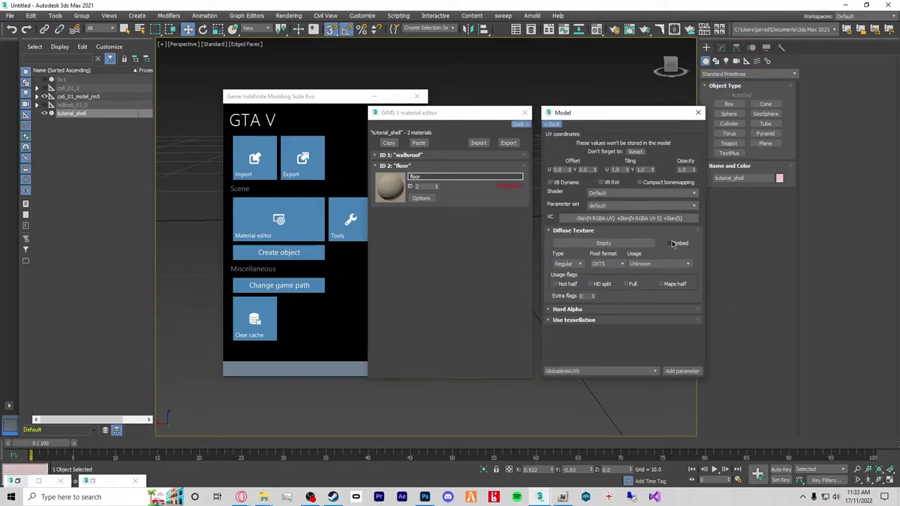
pyautogui.click(670, 243)
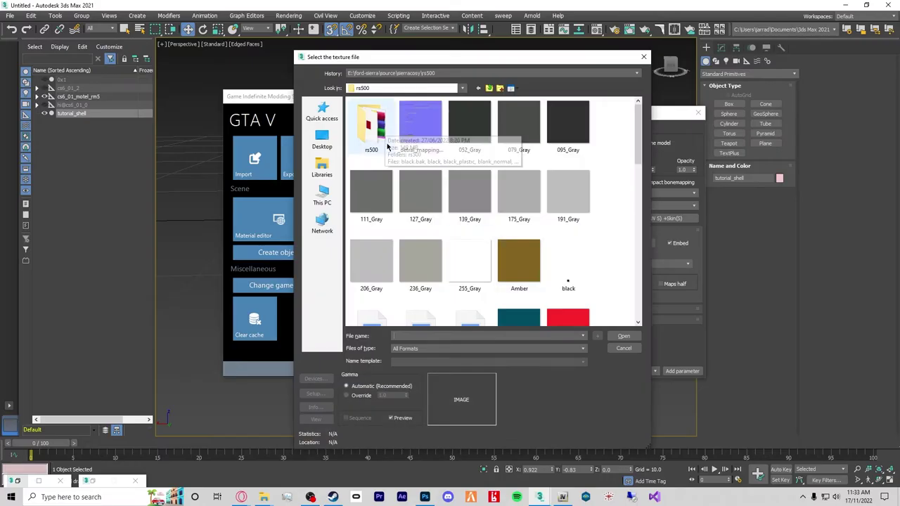
pyautogui.hotkey('ctrl', 'v')
pyautogui.press('Return')
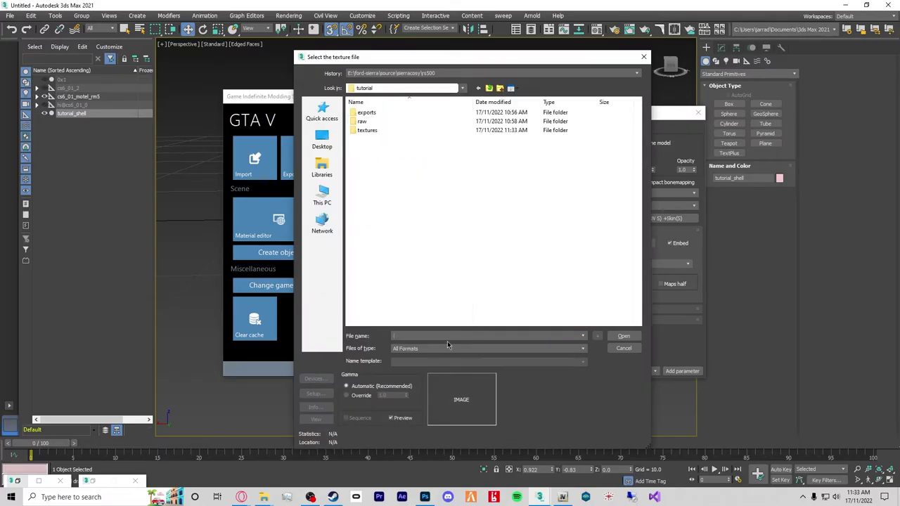
pyautogui.doubleClick(388, 130)
pyautogui.doubleClick(371, 123)
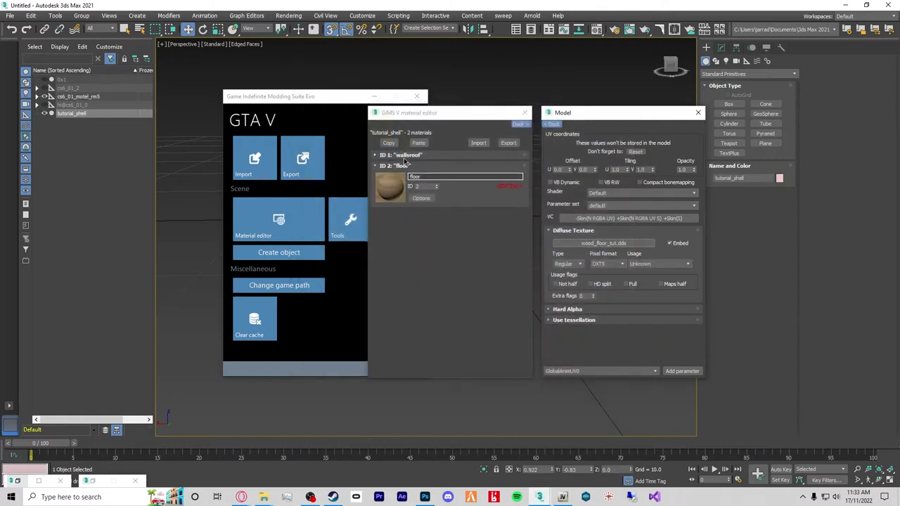
# Assign 255_Gray.dds as the embedded diffuse texture of the wallsroof material and close the GIMS windows.
pyautogui.click(433, 155)
pyautogui.click(481, 212)
pyautogui.click(571, 230)
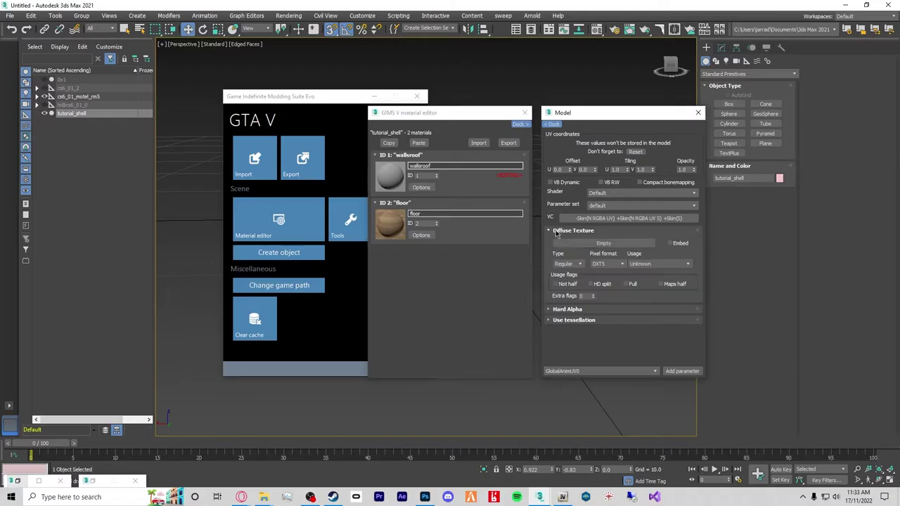
pyautogui.click(603, 232)
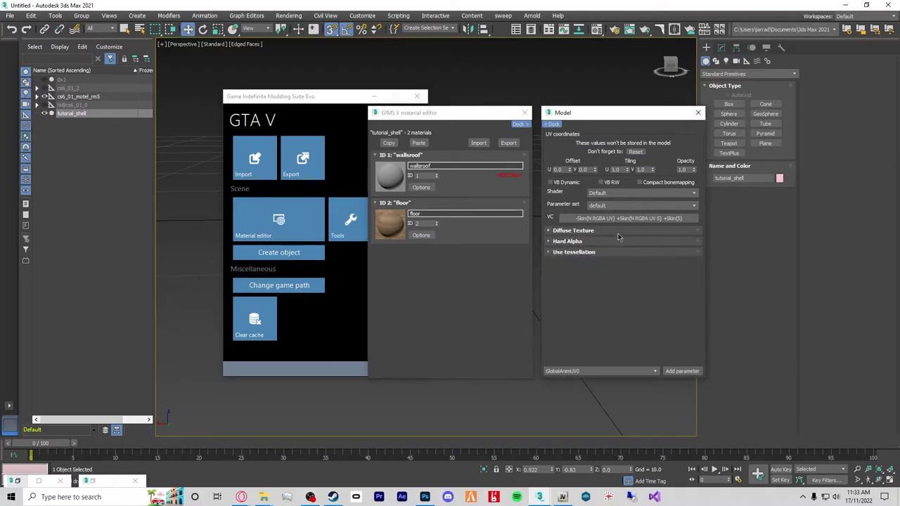
pyautogui.click(604, 232)
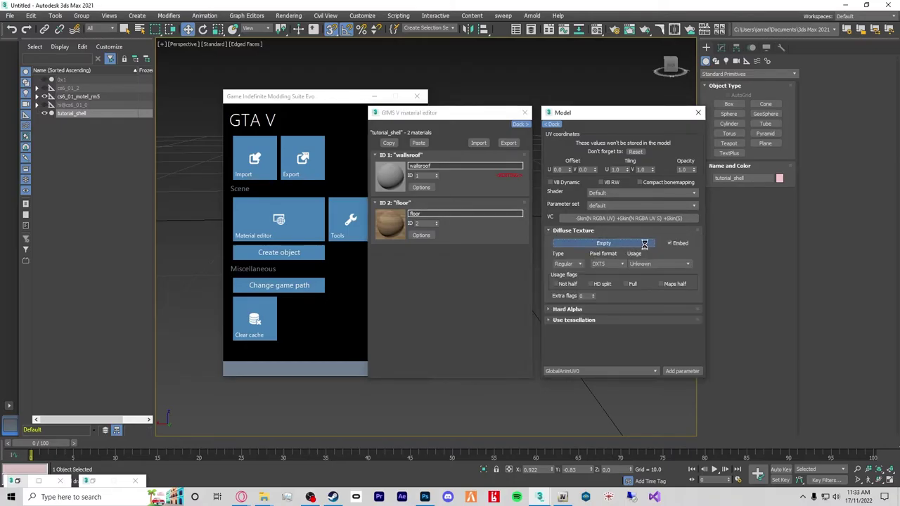
pyautogui.click(604, 246)
pyautogui.moveTo(434, 61); pyautogui.dragTo(0, 57)
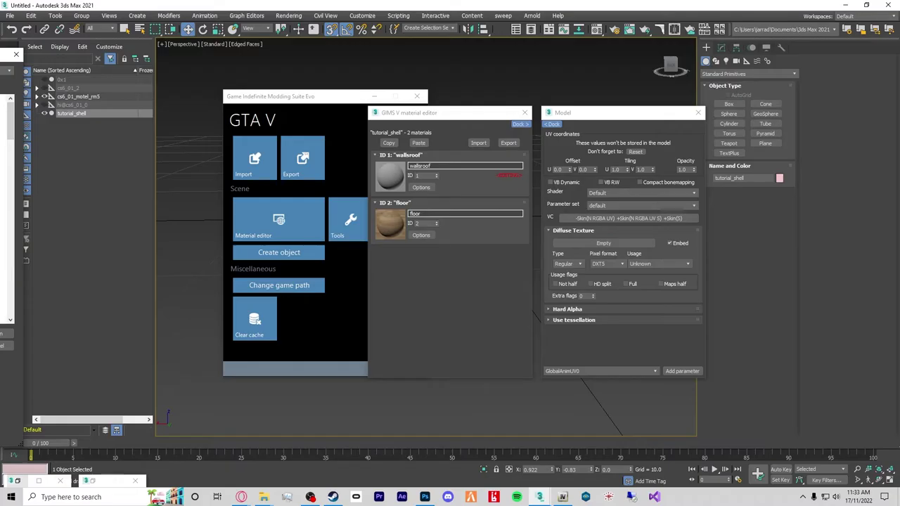
pyautogui.press('Return')
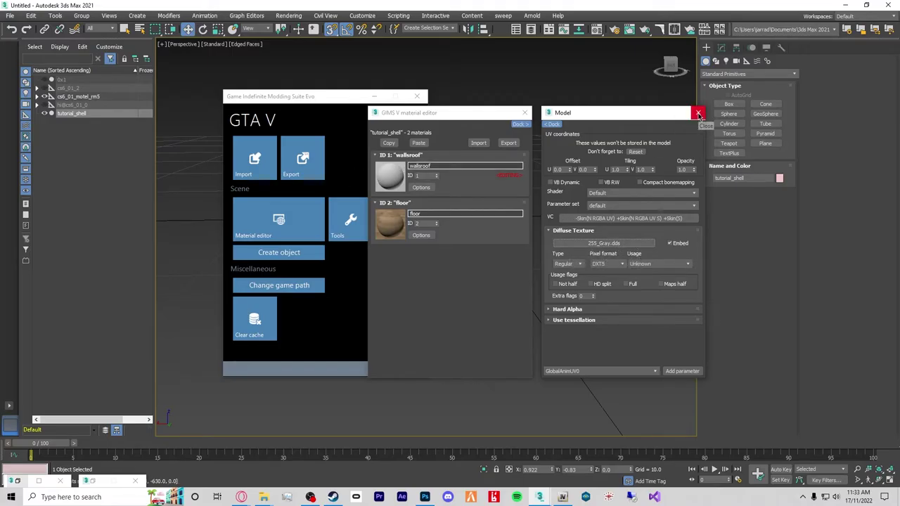
pyautogui.click(698, 113)
pyautogui.click(524, 112)
pyautogui.click(417, 97)
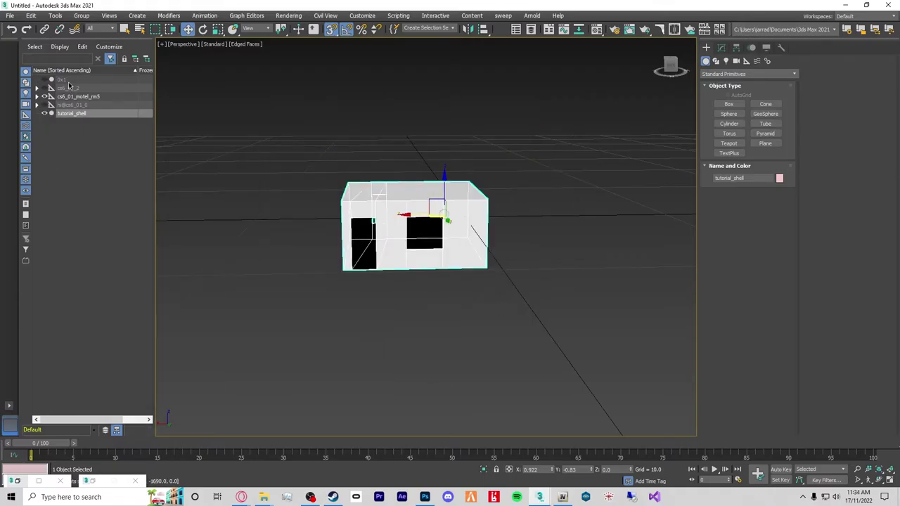
# Unhide object 0x1 and turn on the Face Orientation display in the Perspective viewport.
pyautogui.click(44, 79)
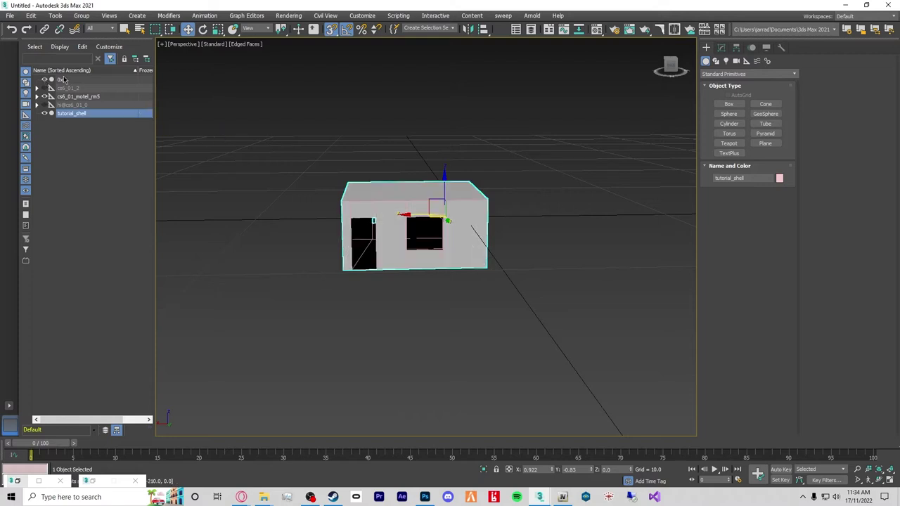
pyautogui.click(162, 45)
pyautogui.moveTo(208, 126)
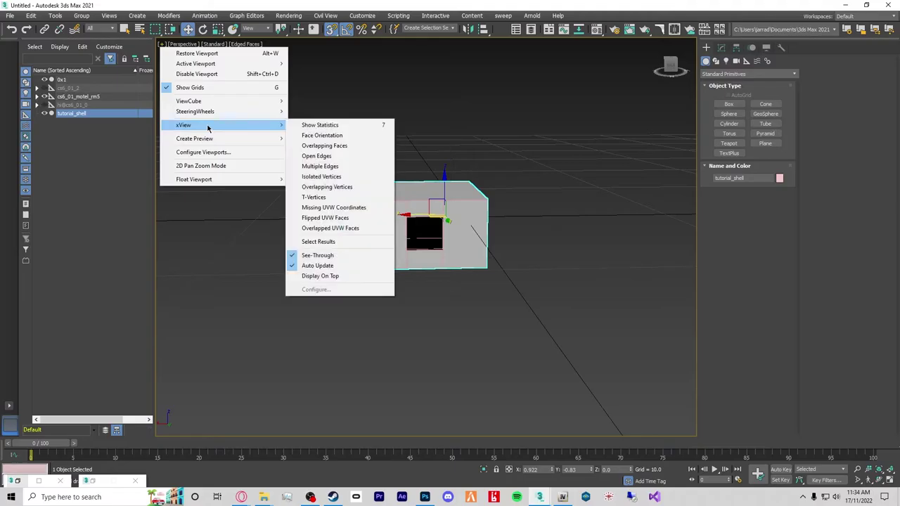
pyautogui.click(321, 136)
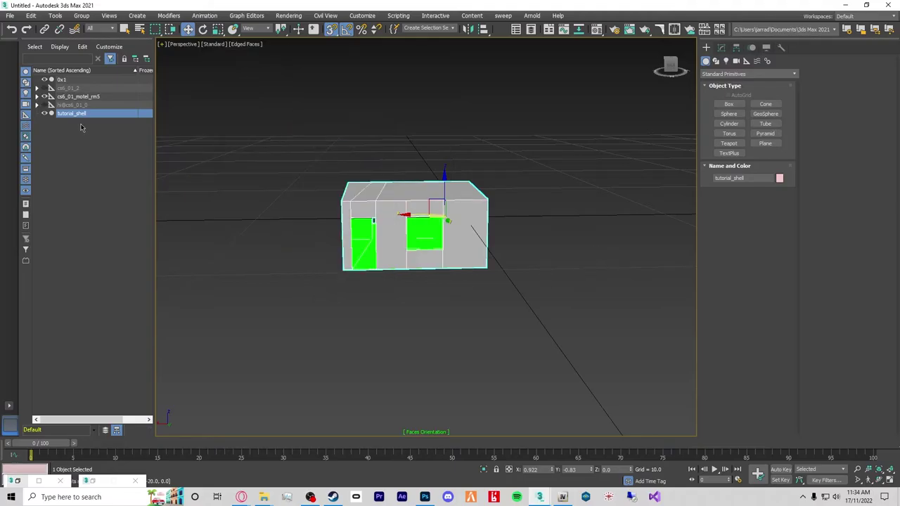
pyautogui.keyDown('alt'); pyautogui.moveTo(502, 267); pyautogui.dragTo(480, 275, button='middle'); pyautogui.keyUp('alt')
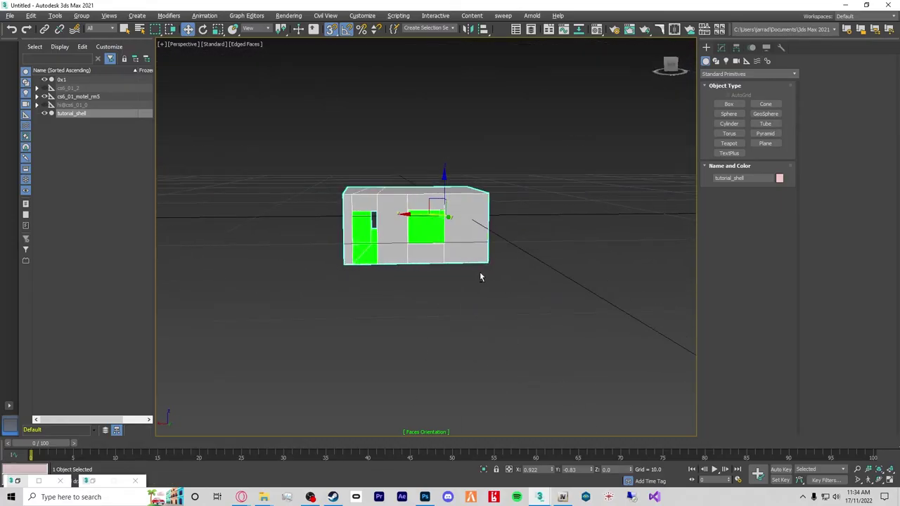
# Select the whole room element of tutorial_shell and flip its normals.
pyautogui.click(721, 48)
pyautogui.click(768, 184)
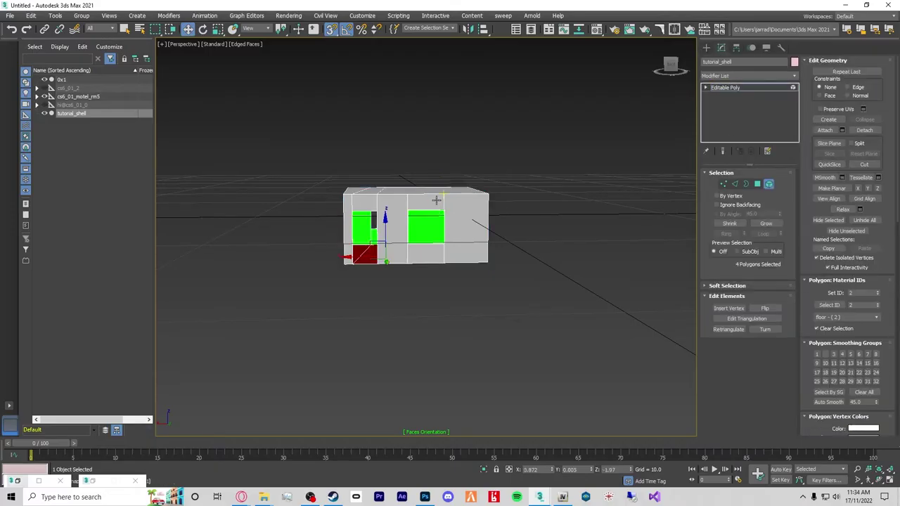
pyautogui.click(436, 200)
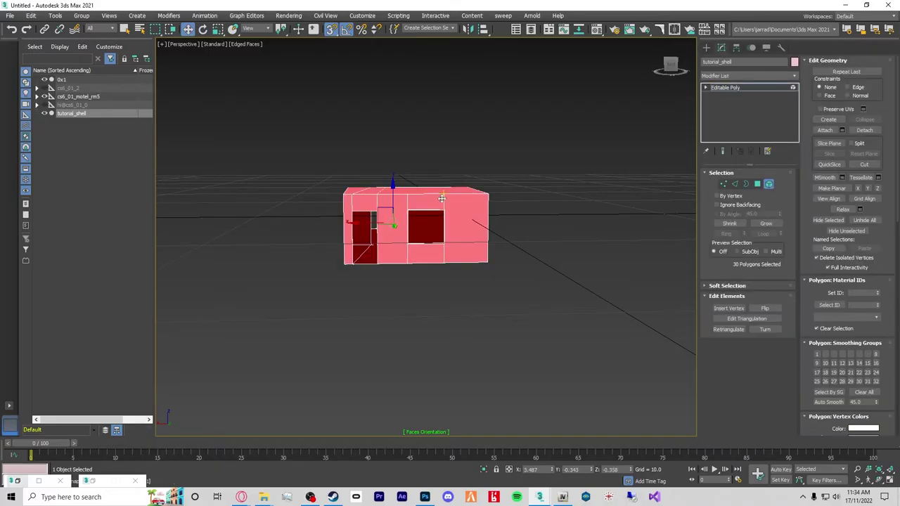
pyautogui.click(765, 308)
# Flip the normals of all polygons of object 0x1 and hide the object.
pyautogui.click(59, 80)
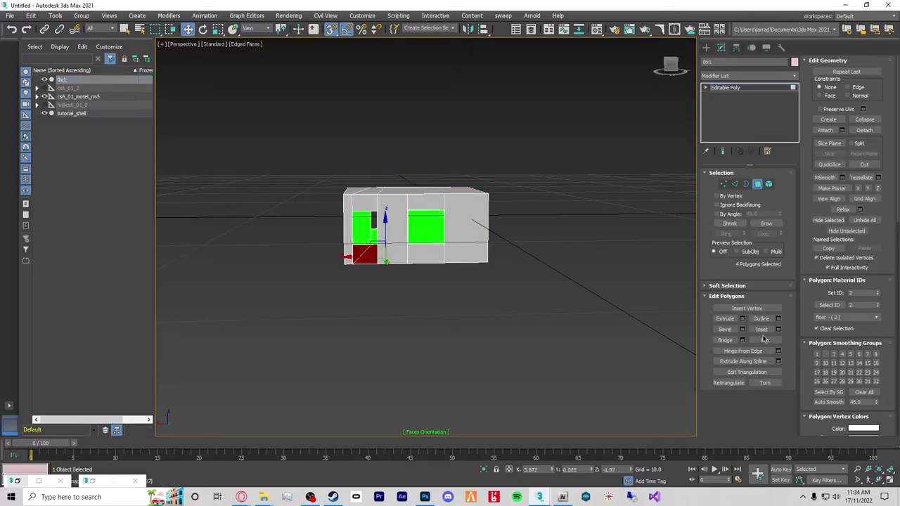
pyautogui.hotkey('ctrl', 'a')
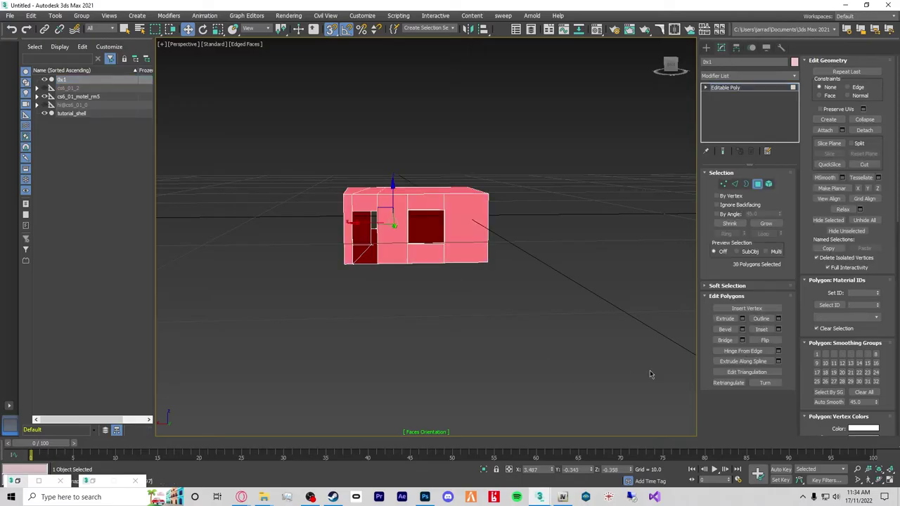
pyautogui.click(765, 340)
pyautogui.click(337, 314)
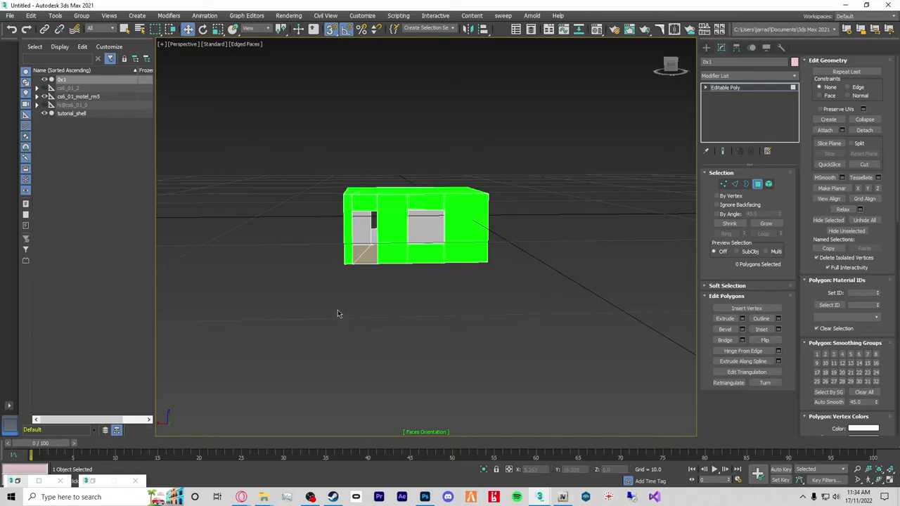
pyautogui.moveTo(305, 306)
pyautogui.keyDown('alt'); pyautogui.mouseDown(button='middle')
pyautogui.moveTo(364, 297)
pyautogui.moveTo(299, 300)
pyautogui.mouseUp(button='middle'); pyautogui.keyUp('alt')
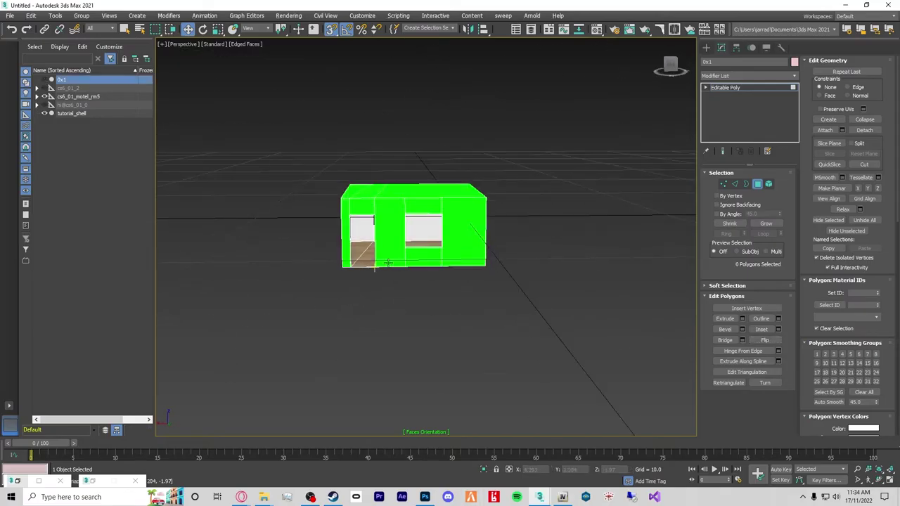
pyautogui.scroll(10, 352, 256)
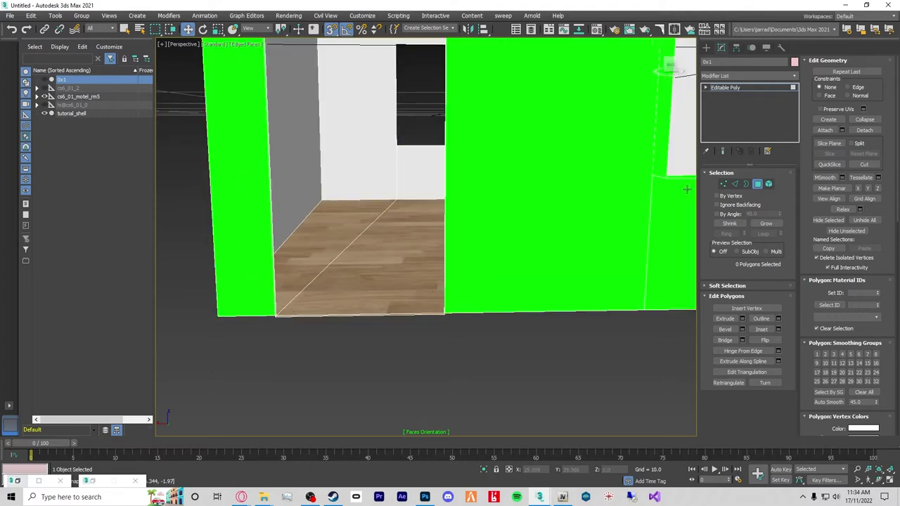
# Turn off the Face Orientation display and inspect the textured floor inside the room shell.
pyautogui.click(161, 45)
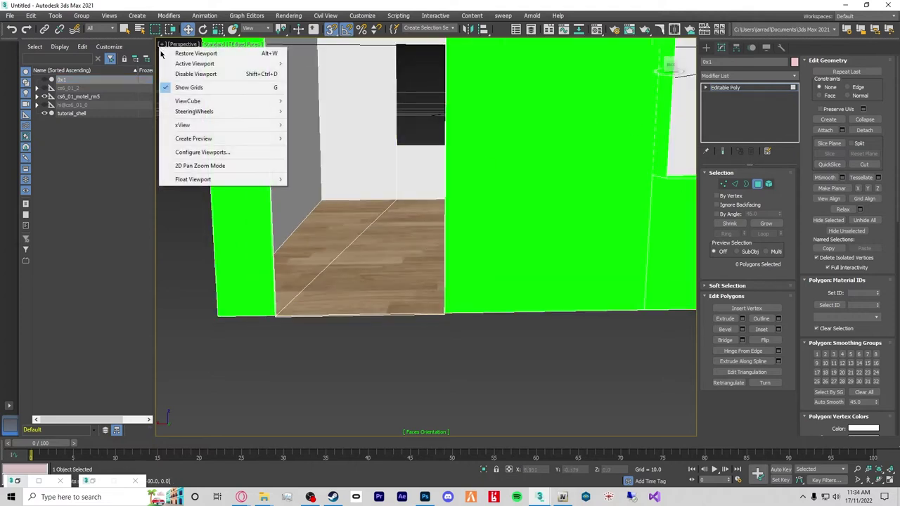
pyautogui.moveTo(274, 126)
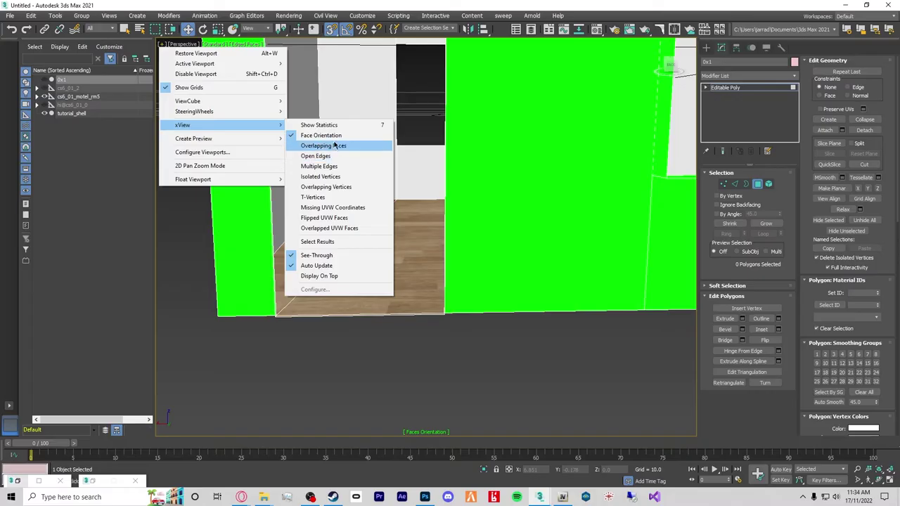
pyautogui.click(331, 135)
pyautogui.scroll(-6, 531, 290)
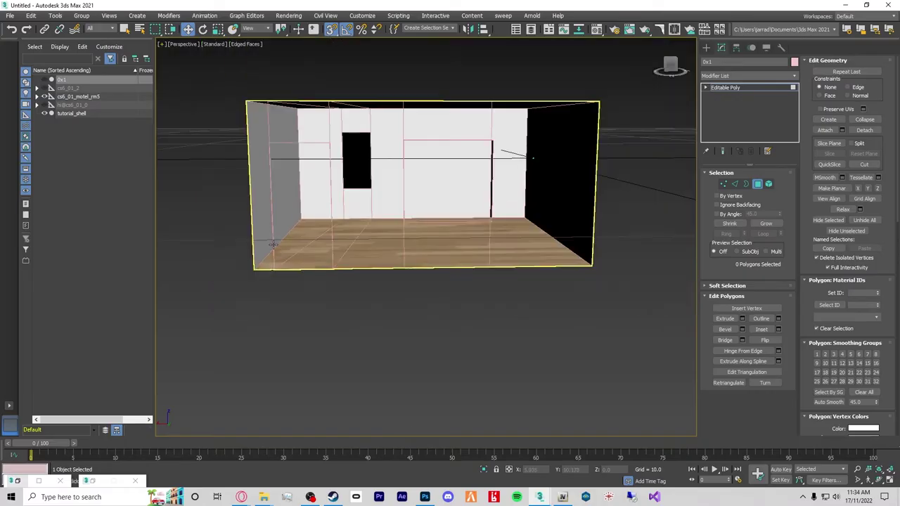
pyautogui.keyDown('alt'); pyautogui.moveTo(523, 281); pyautogui.dragTo(572, 322, button='middle'); pyautogui.keyUp('alt')
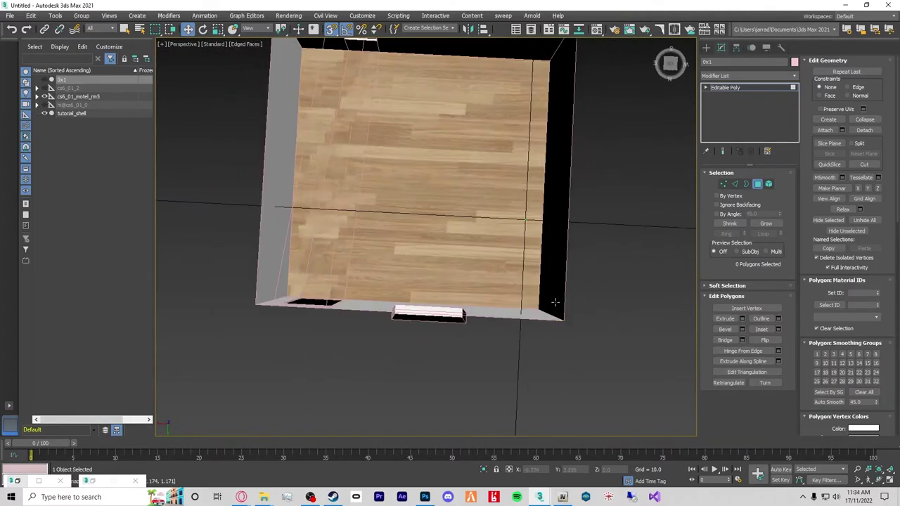
# Return to tutorial_shell, clear its element selection and select its floor polygons by material ID 2.
pyautogui.click(458, 187)
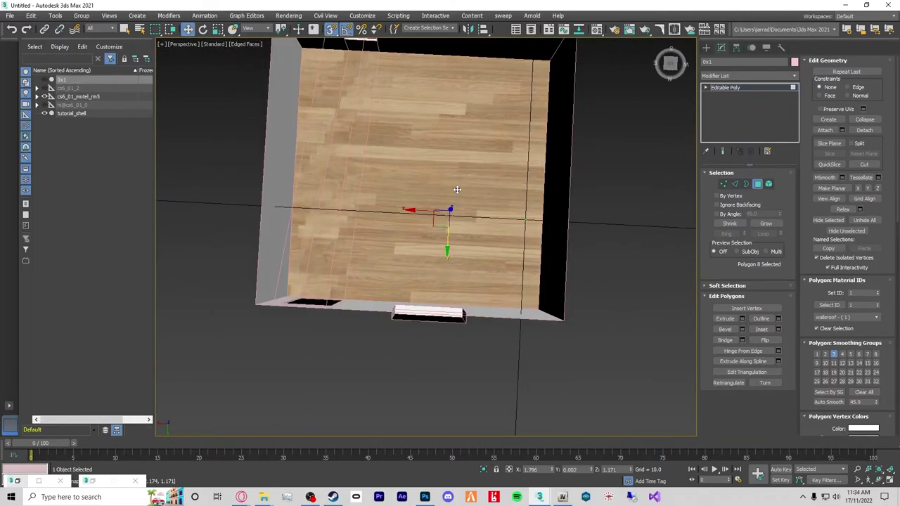
pyautogui.click(74, 114)
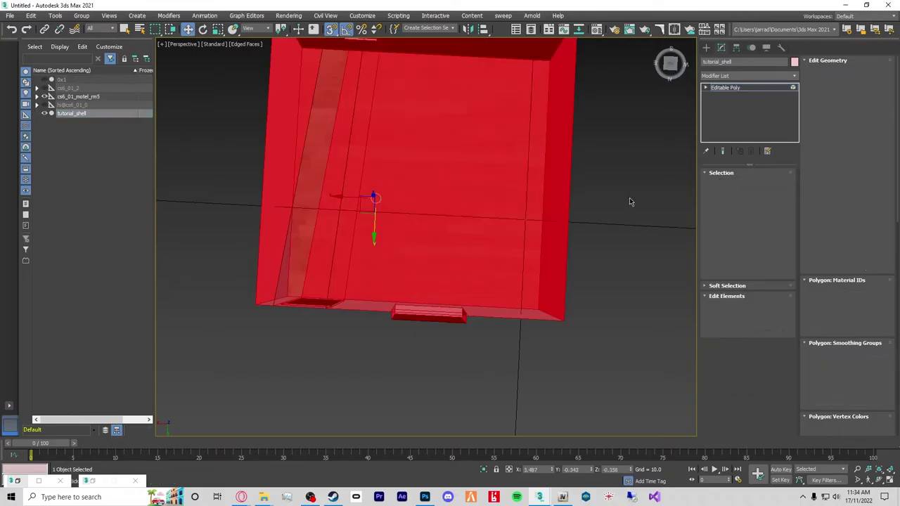
pyautogui.keyDown('alt'); pyautogui.moveTo(544, 236); pyautogui.dragTo(441, 226, button='middle'); pyautogui.keyUp('alt')
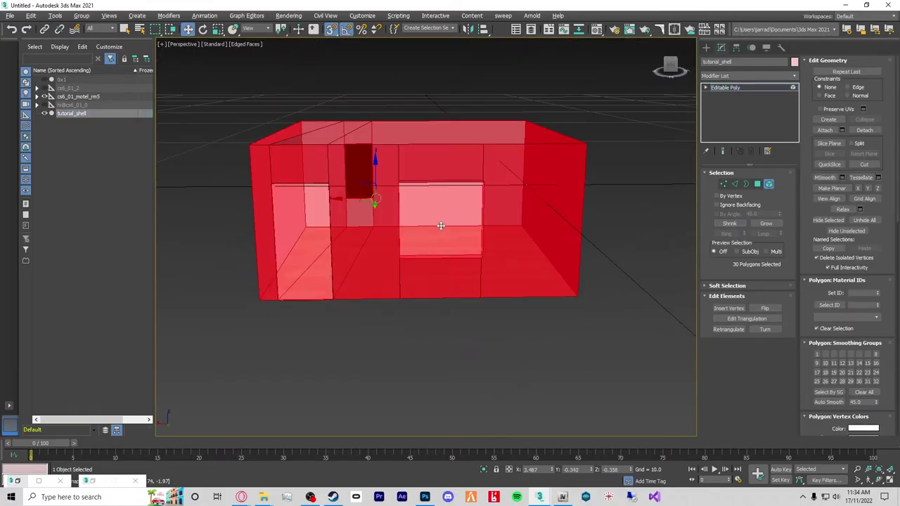
pyautogui.scroll(-4, 437, 210)
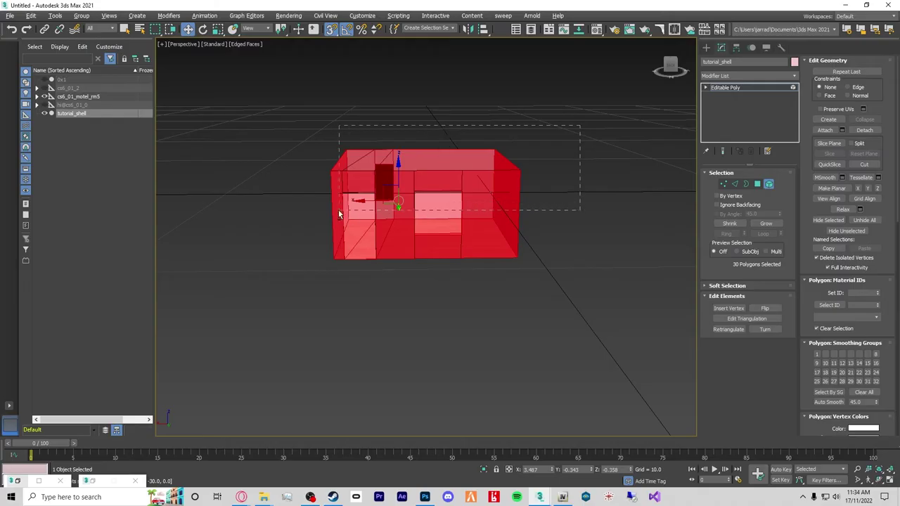
pyautogui.hotkey('ctrl', 'd')
pyautogui.keyDown('alt'); pyautogui.moveTo(271, 273); pyautogui.dragTo(276, 280, button='middle'); pyautogui.keyUp('alt')
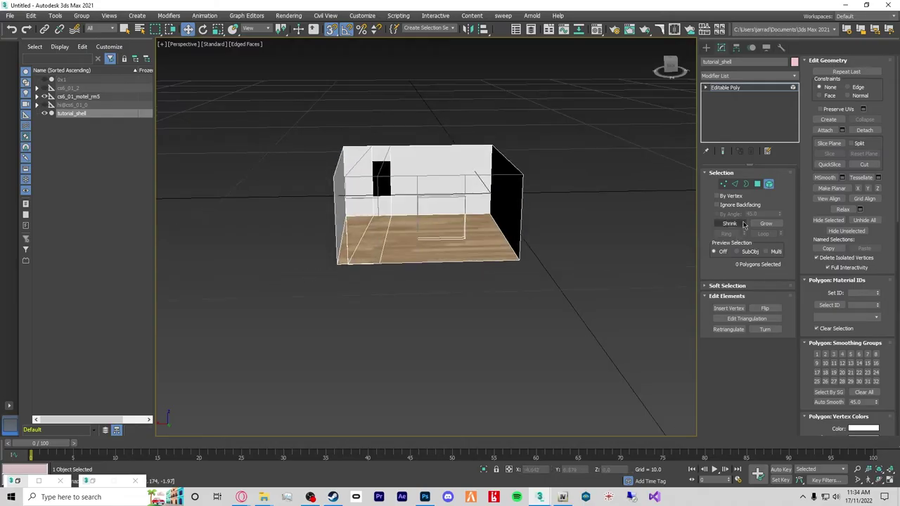
pyautogui.click(758, 185)
pyautogui.keyDown('alt'); pyautogui.moveTo(307, 201); pyautogui.dragTo(341, 235, button='middle'); pyautogui.keyUp('alt')
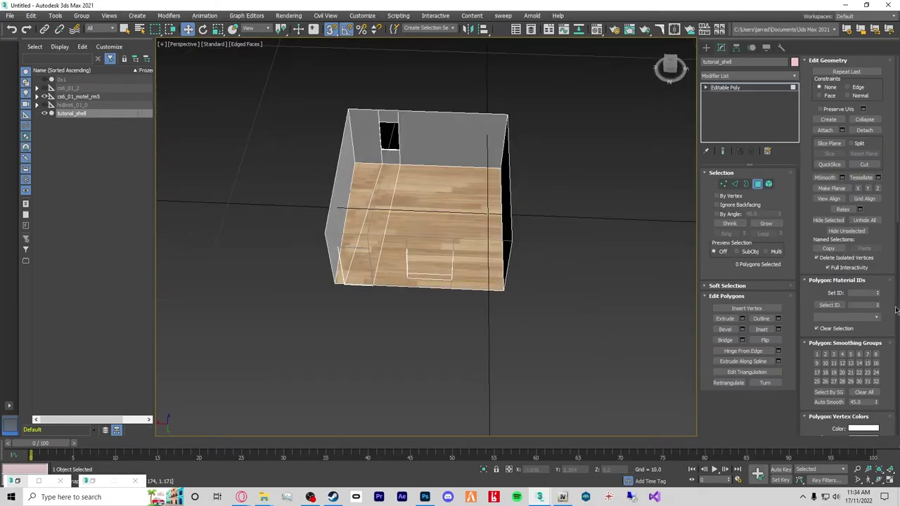
pyautogui.click(859, 304)
pyautogui.click(827, 308)
pyautogui.keyDown('alt'); pyautogui.moveTo(605, 158); pyautogui.dragTo(416, 305, button='middle'); pyautogui.keyUp('alt')
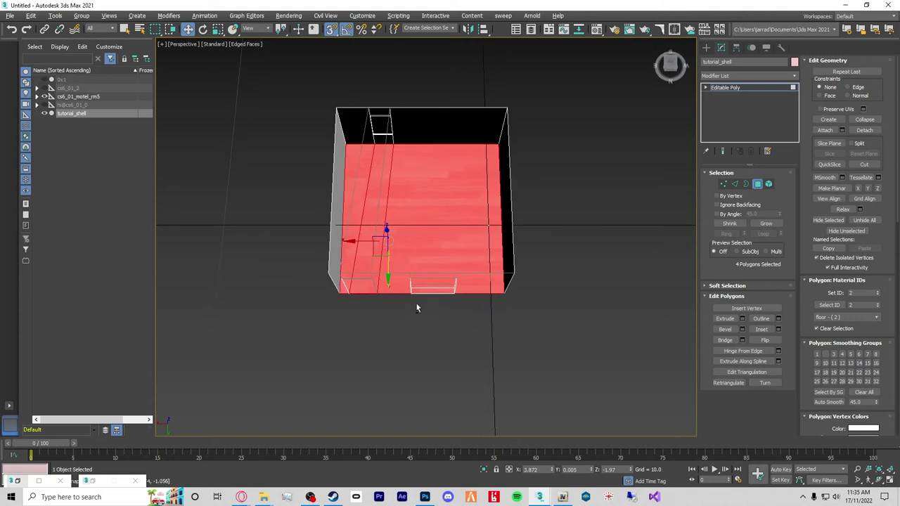
# Apply a UVW Map modifier to the selected floor polygons of tutorial_shell.
pyautogui.click(727, 76)
pyautogui.write('uv')
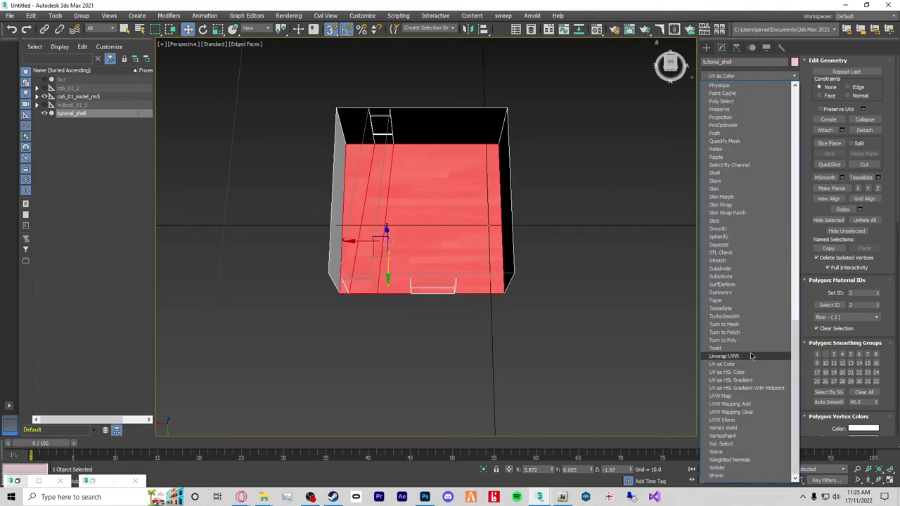
pyautogui.click(720, 396)
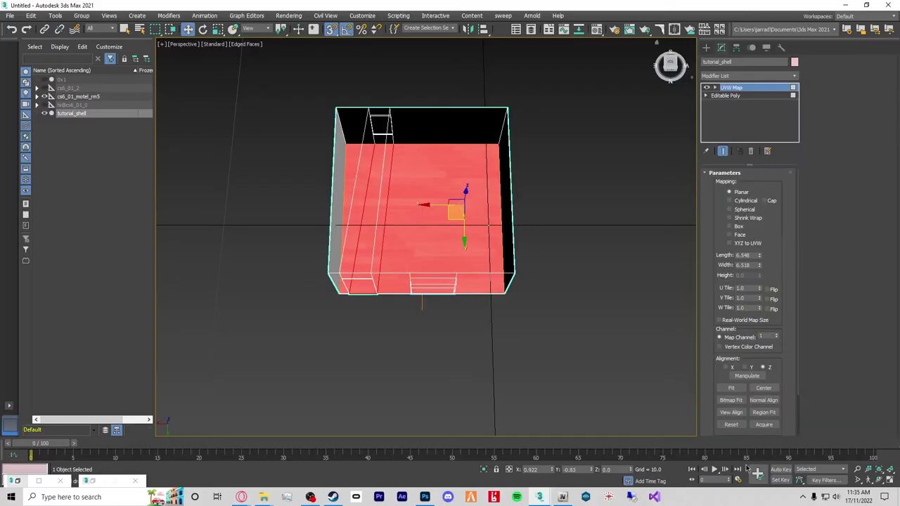
# Shrink the floor's UVW Map to length 1.637 and width 2.998, and collapse it into the Editable Poly.
pyautogui.scroll(5, 418, 227)
pyautogui.scroll(-4, 418, 227)
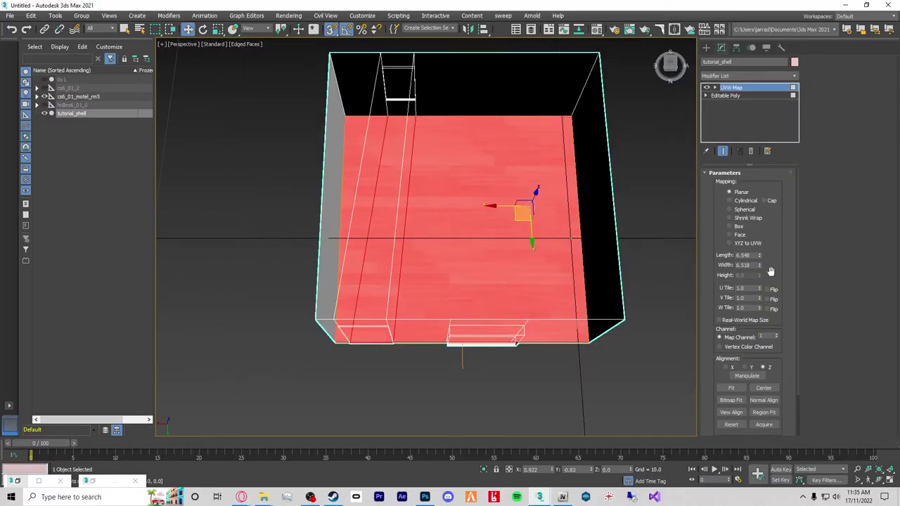
pyautogui.moveTo(760, 267); pyautogui.dragTo(764, 291)
pyautogui.scroll(5, 502, 258)
pyautogui.scroll(-4, 478, 269)
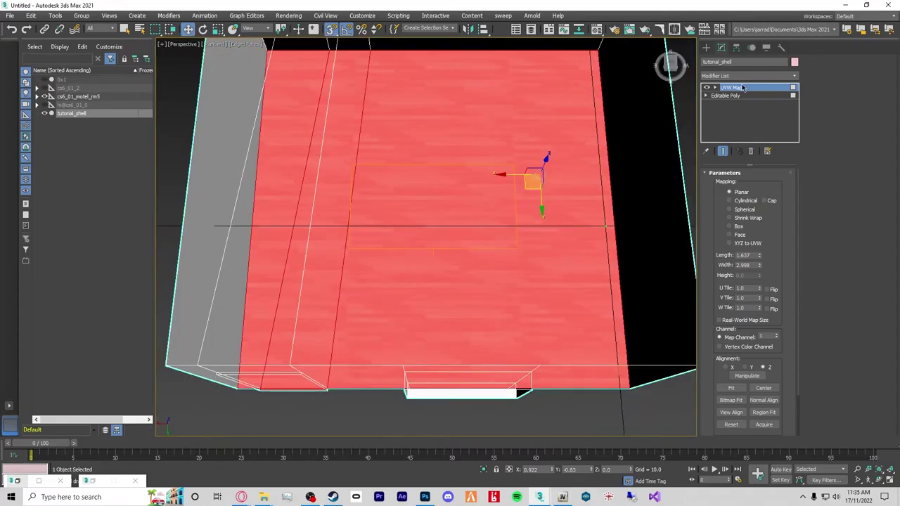
pyautogui.rightClick(743, 87)
pyautogui.click(815, 172)
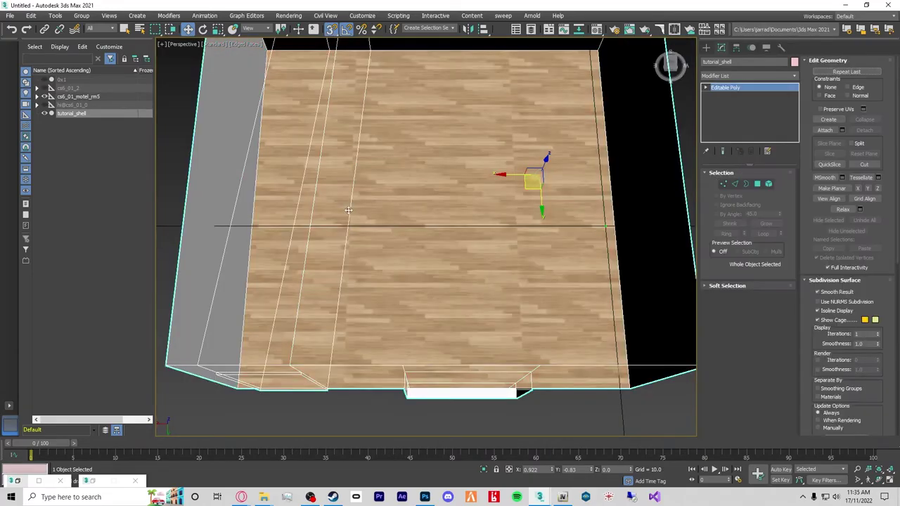
# Temporarily show object 0x1 to clear its polygon selection and leave polygon level, and hide it again.
pyautogui.keyDown('alt'); pyautogui.moveTo(358, 286); pyautogui.dragTo(694, 232, button='middle'); pyautogui.keyUp('alt')
pyautogui.scroll(-3, 378, 170)
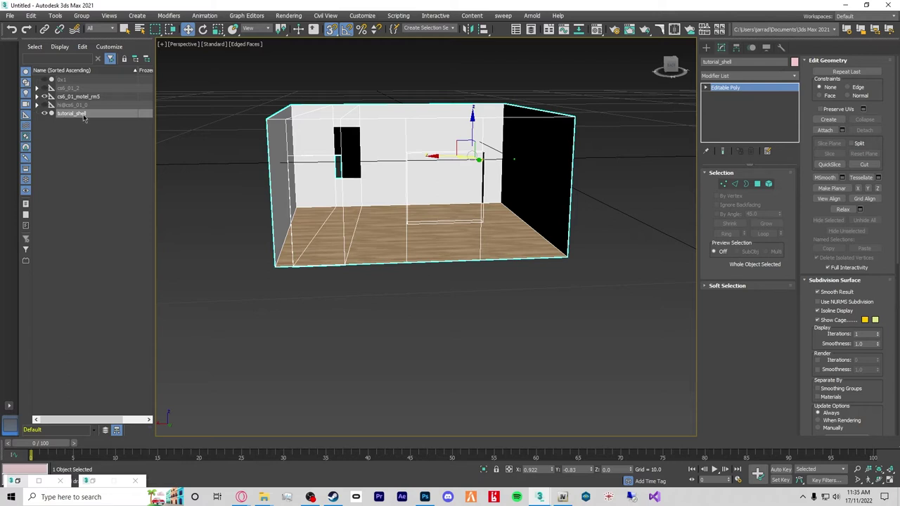
pyautogui.click(63, 80)
pyautogui.press('4')
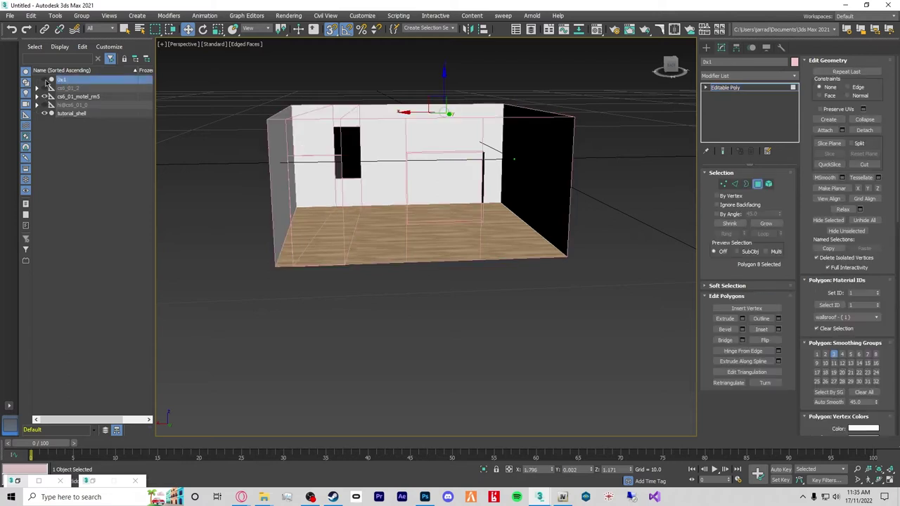
pyautogui.click(45, 80)
pyautogui.scroll(-3, 570, 292)
pyautogui.keyDown('alt'); pyautogui.moveTo(412, 239); pyautogui.dragTo(357, 337, button='middle'); pyautogui.keyUp('alt')
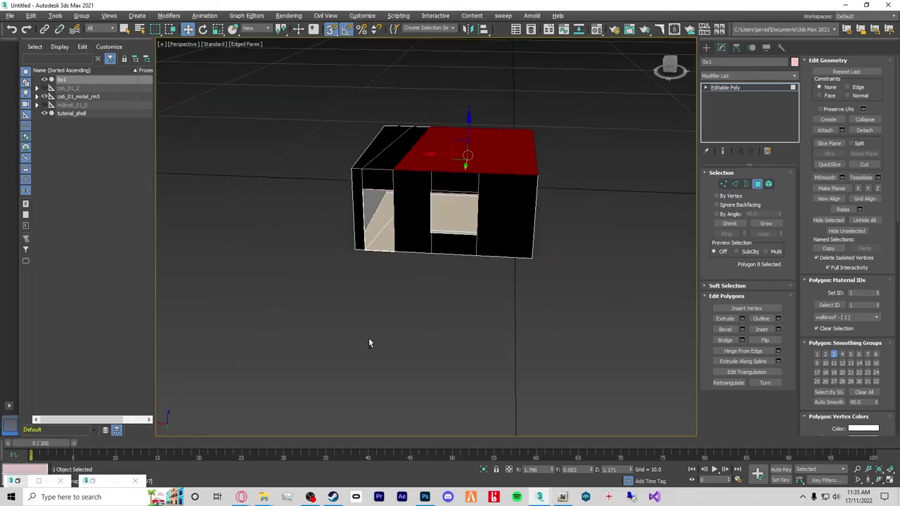
pyautogui.click(450, 355)
pyautogui.click(757, 184)
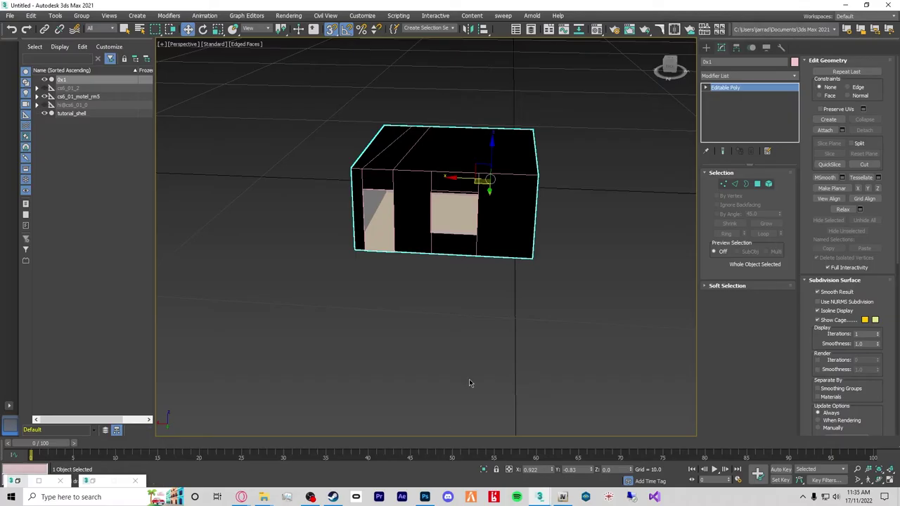
pyautogui.click(45, 80)
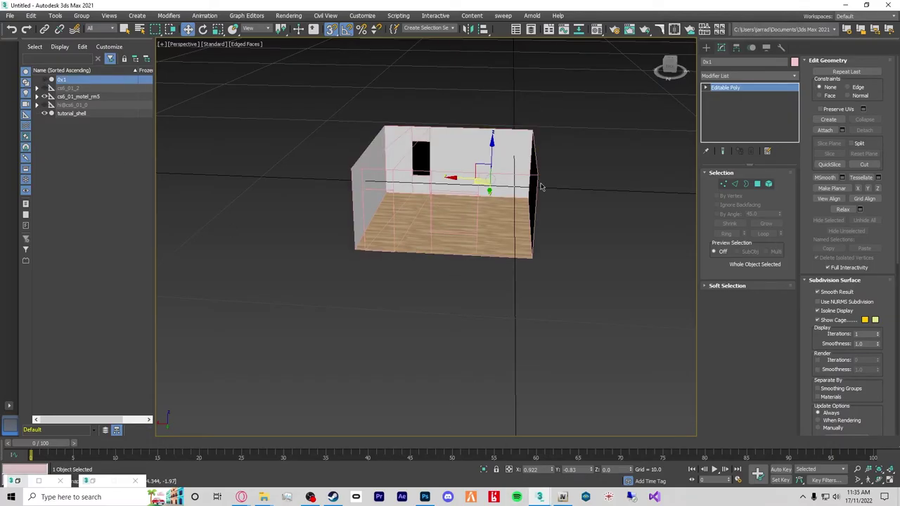
# Change the viewport's material display setting so the room shell's walls are also drawn from outside.
pyautogui.click(214, 43)
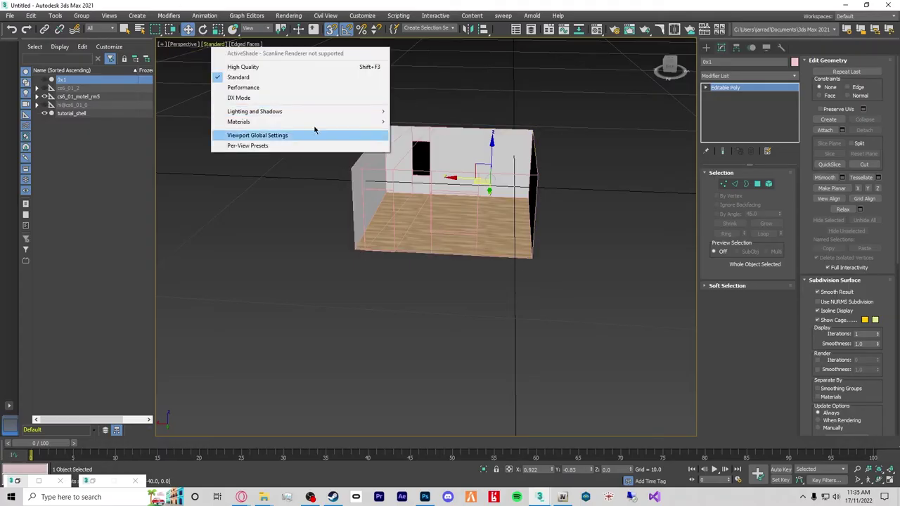
pyautogui.click(422, 123)
pyautogui.keyDown('alt'); pyautogui.moveTo(519, 303); pyautogui.dragTo(617, 206, button='middle'); pyautogui.keyUp('alt')
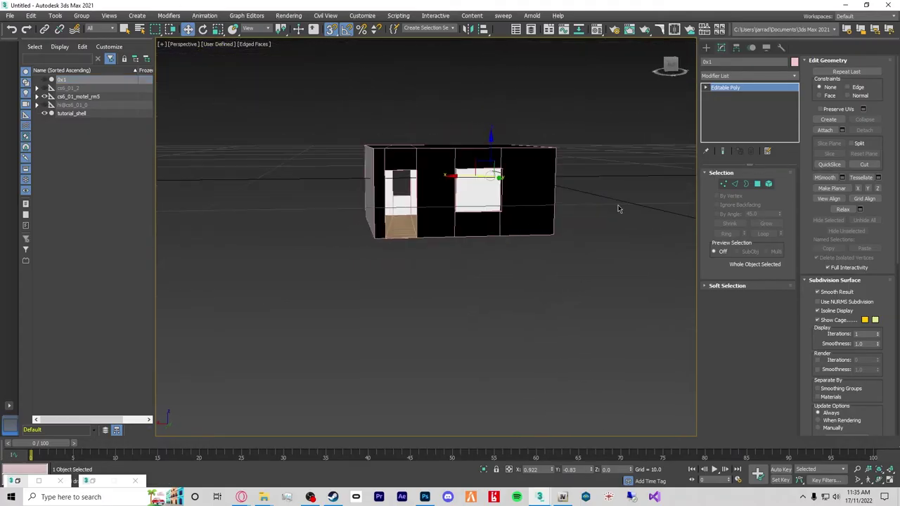
# Weld all vertices of tutorial_shell with a threshold of 0.001.
pyautogui.click(723, 184)
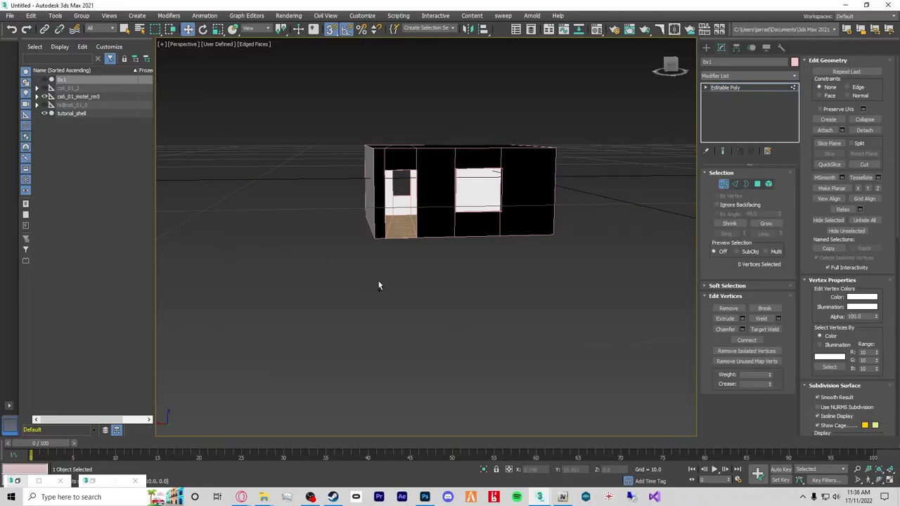
pyautogui.click(92, 113)
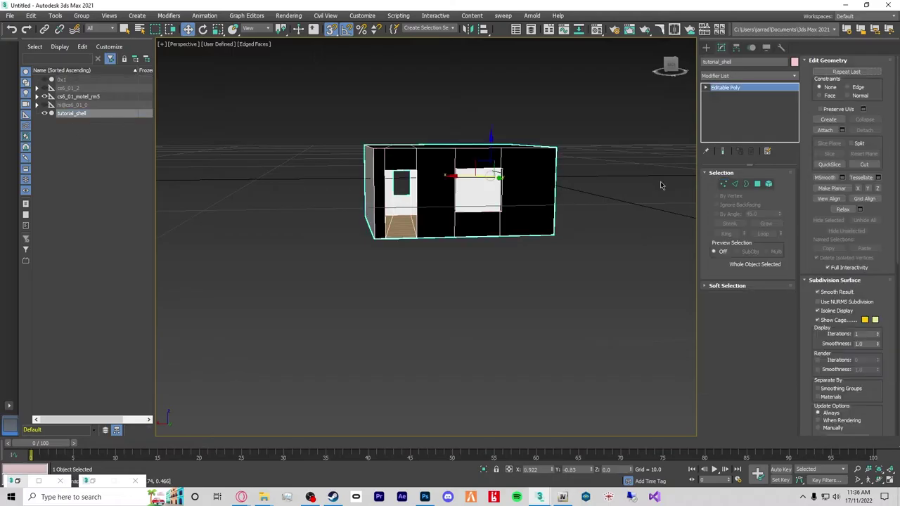
pyautogui.click(721, 185)
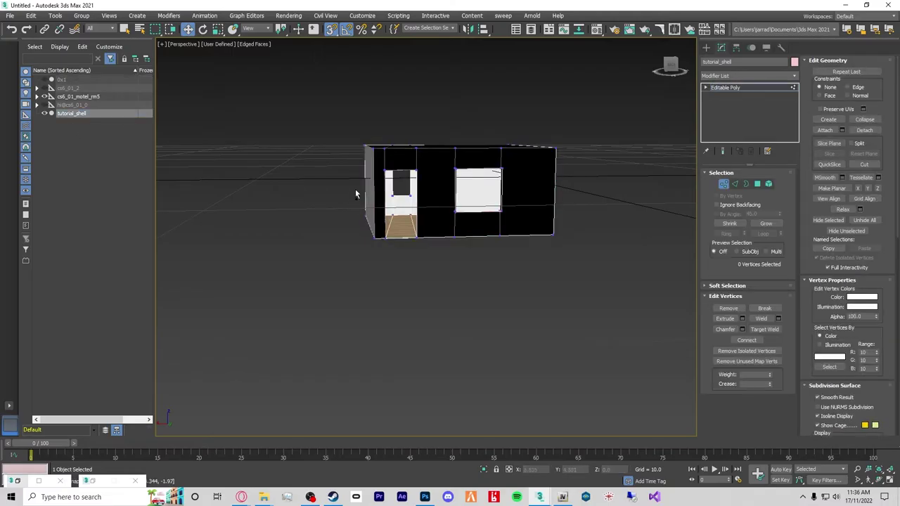
pyautogui.click(777, 318)
pyautogui.click(443, 242)
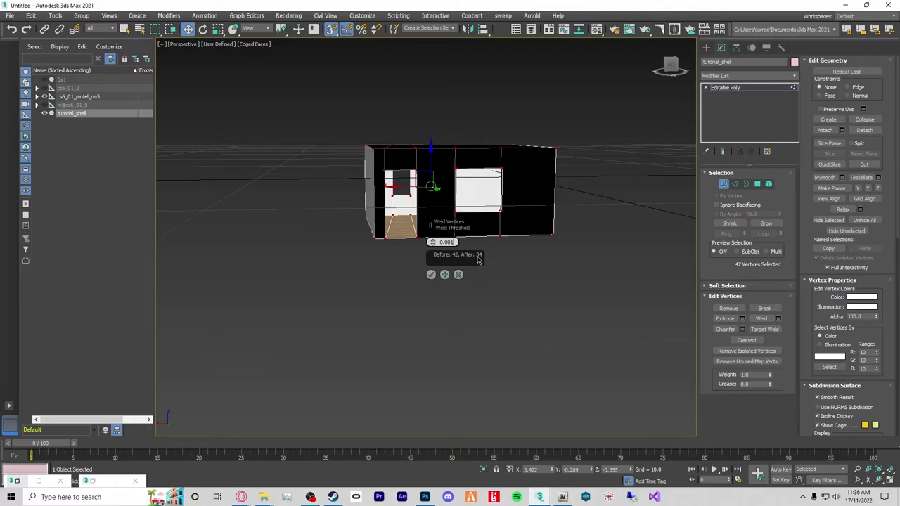
pyautogui.click(432, 274)
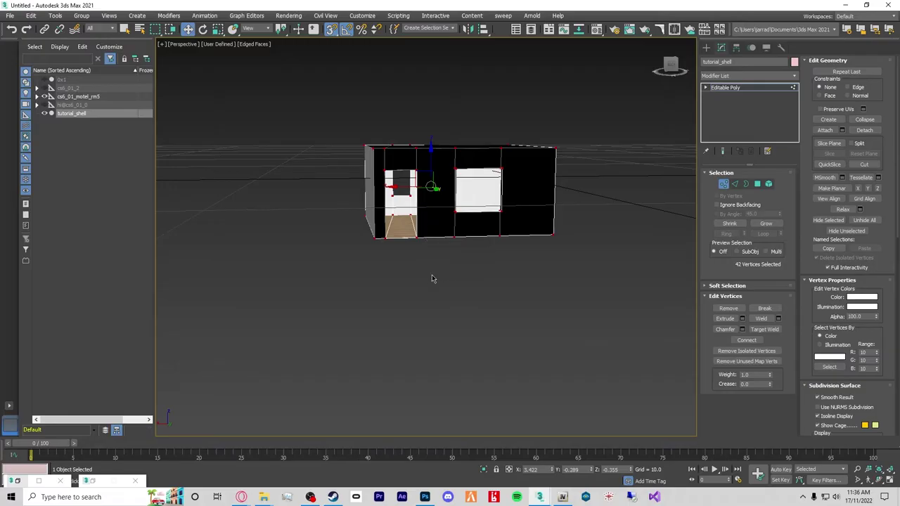
# Clear the smoothing groups on all polygons of tutorial_shell and auto-smooth them at 45.
pyautogui.click(757, 184)
pyautogui.hotkey('ctrl', 'a')
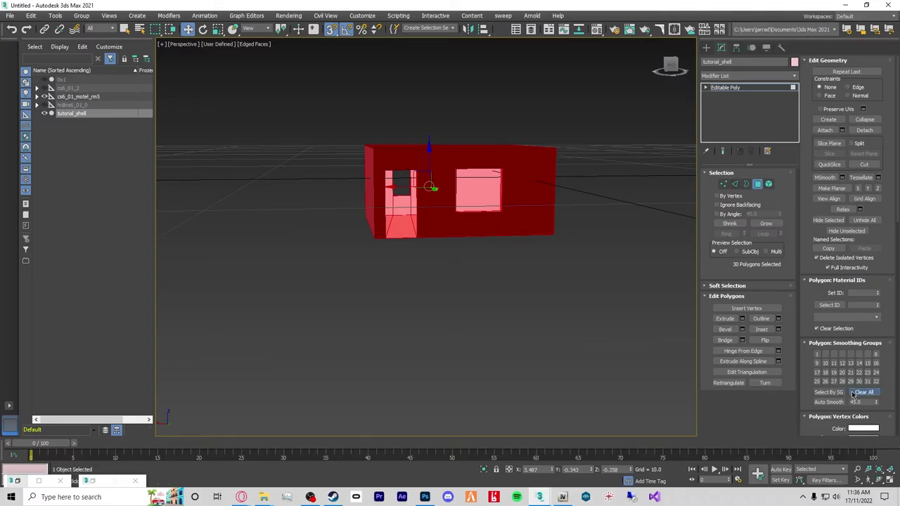
pyautogui.click(823, 402)
pyautogui.scroll(5, 396, 217)
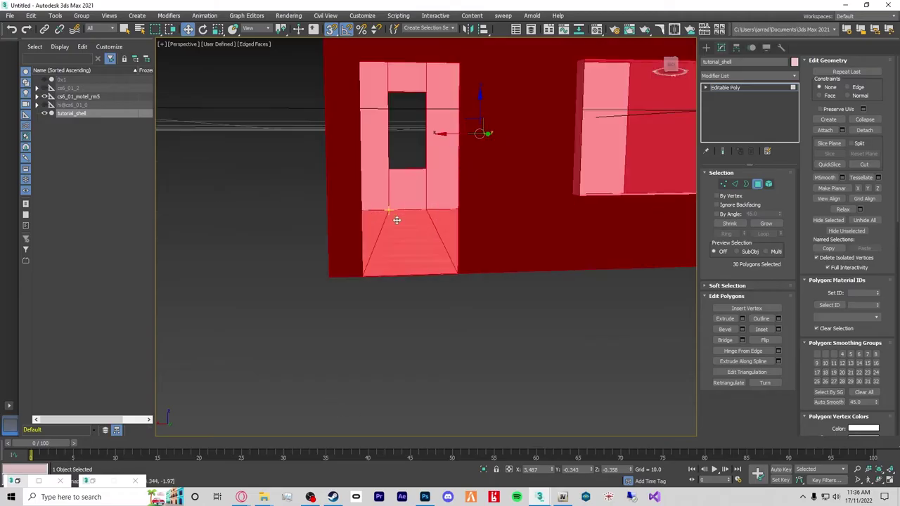
pyautogui.scroll(-6, 398, 220)
pyautogui.keyDown('alt'); pyautogui.moveTo(400, 219); pyautogui.dragTo(429, 258, button='middle'); pyautogui.keyUp('alt')
pyautogui.click(430, 300)
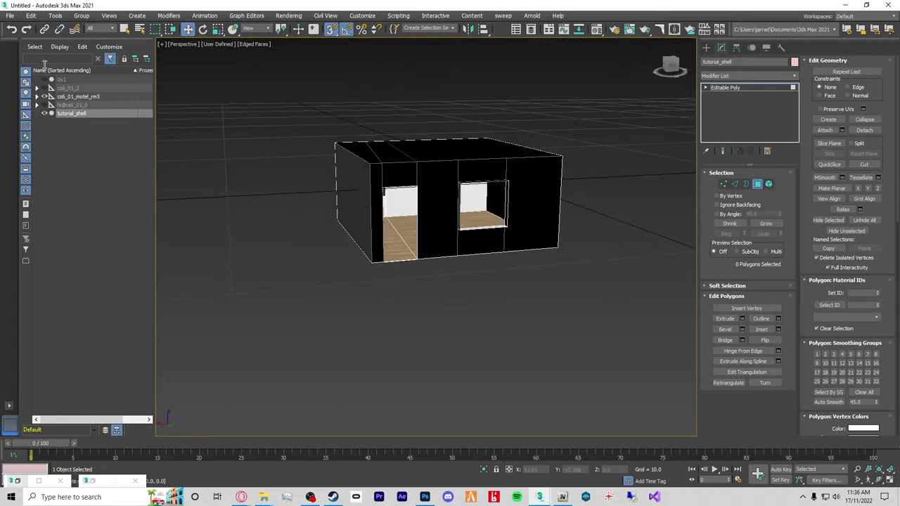
pyautogui.moveTo(539, 497)
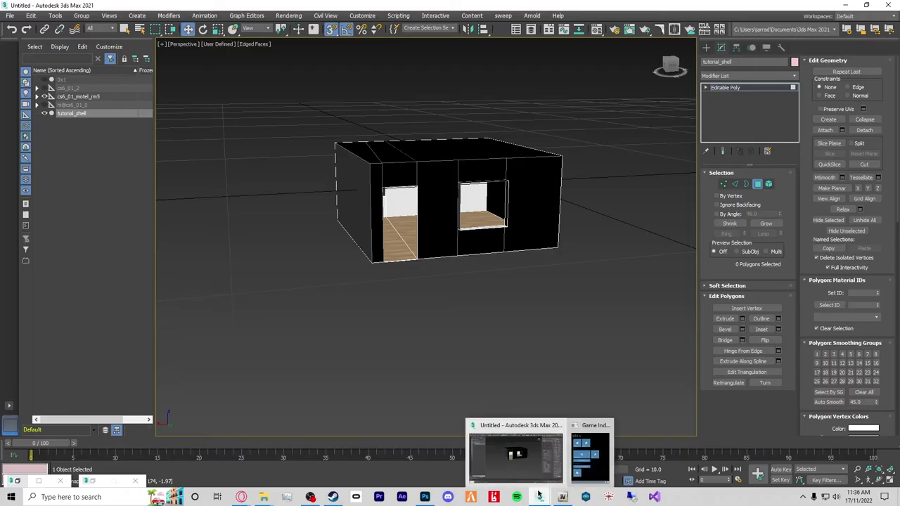
pyautogui.moveTo(575, 445)
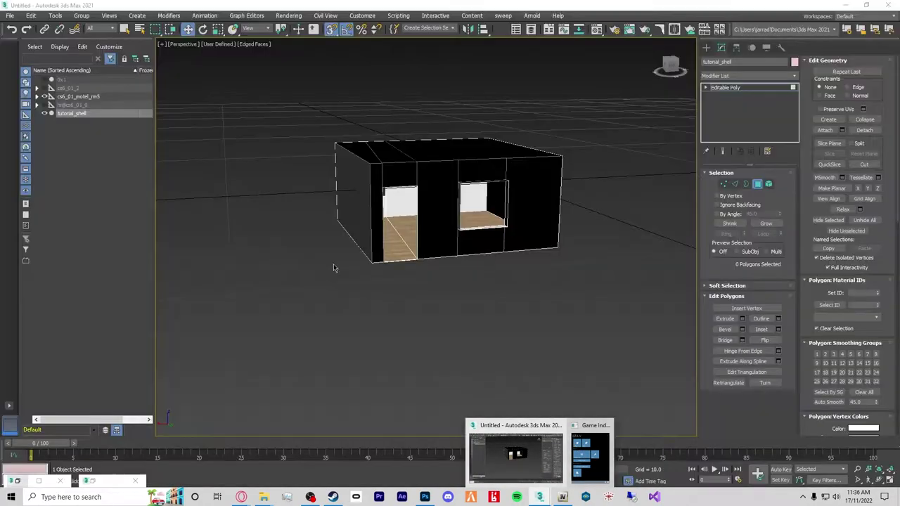
pyautogui.click(736, 184)
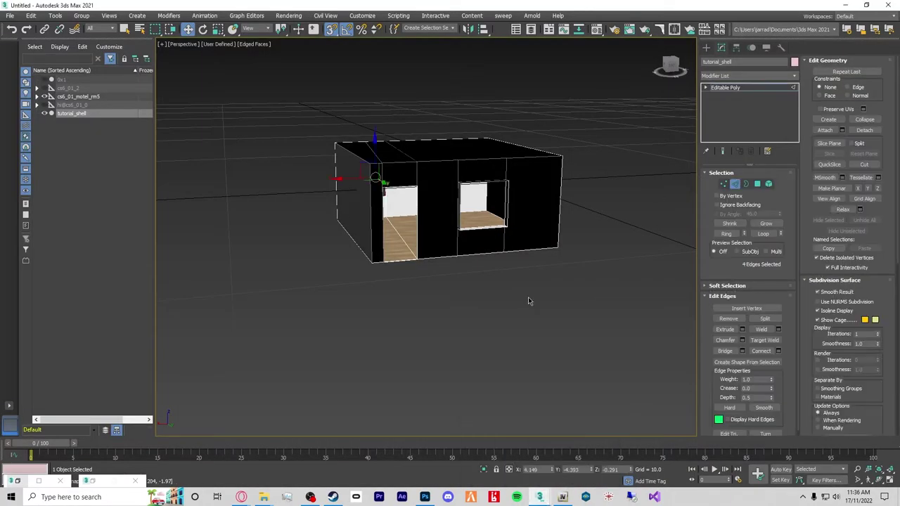
pyautogui.hotkey('ctrl', 'a')
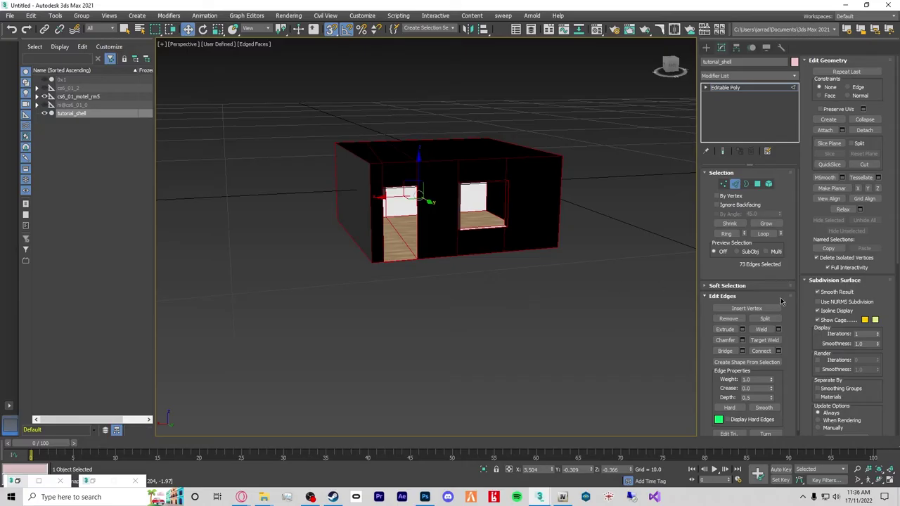
pyautogui.scroll(-1, 788, 309)
pyautogui.scroll(-4, 804, 326)
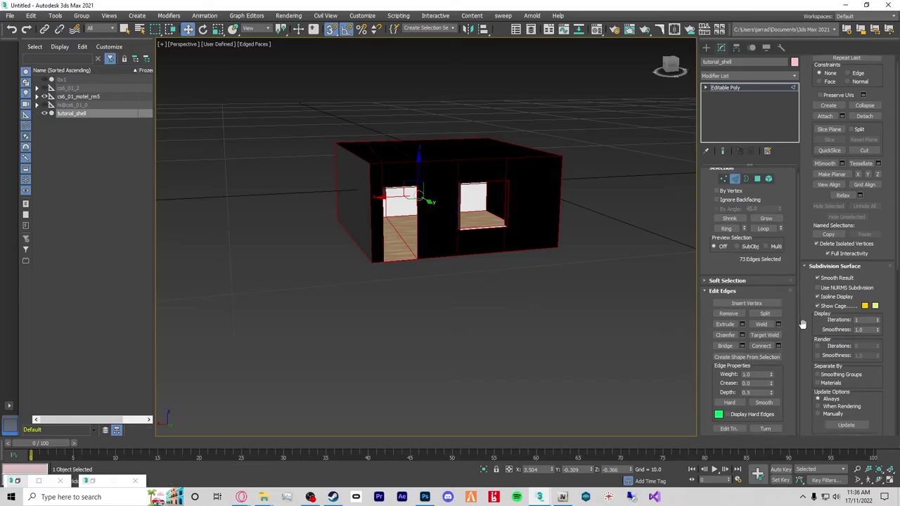
# Set the vertex color of all tutorial_shell vertices to green (red 0, green 159, blue 0) and leave vertex level.
pyautogui.click(723, 179)
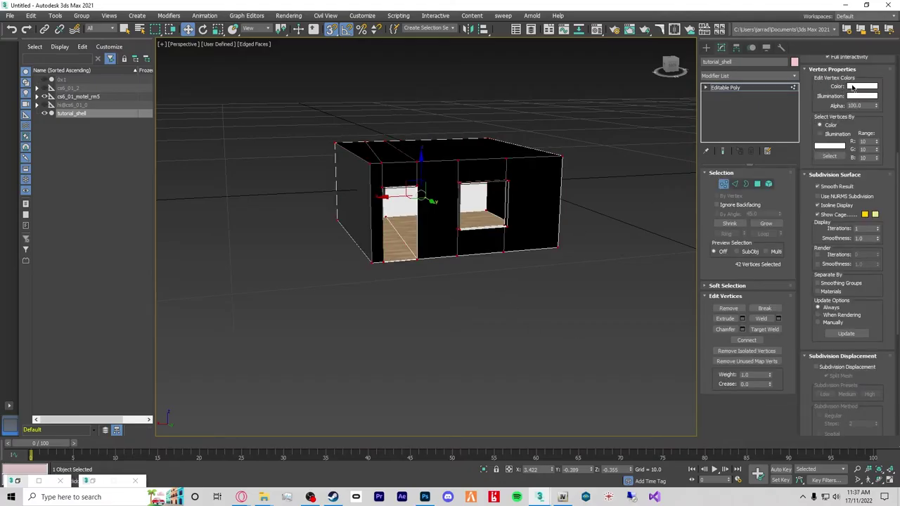
pyautogui.click(853, 87)
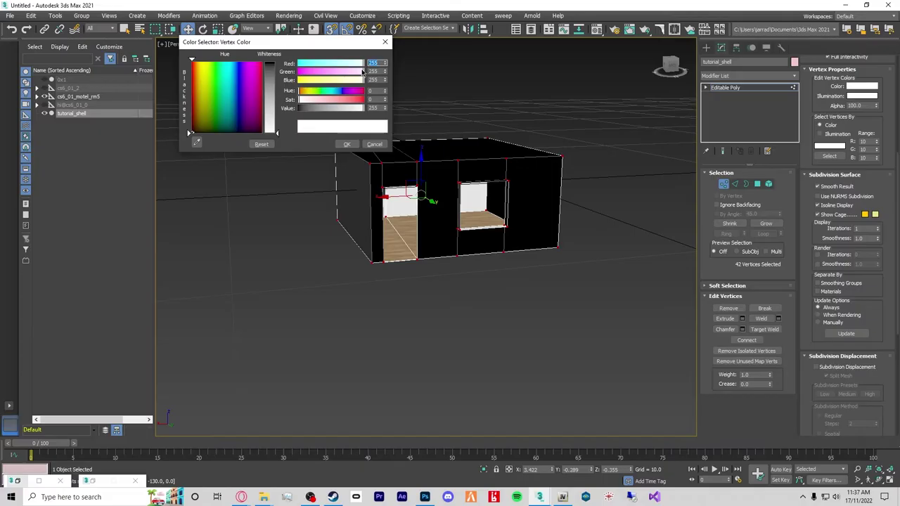
pyautogui.moveTo(365, 80); pyautogui.dragTo(298, 80)
pyautogui.moveTo(365, 63); pyautogui.dragTo(106, 72)
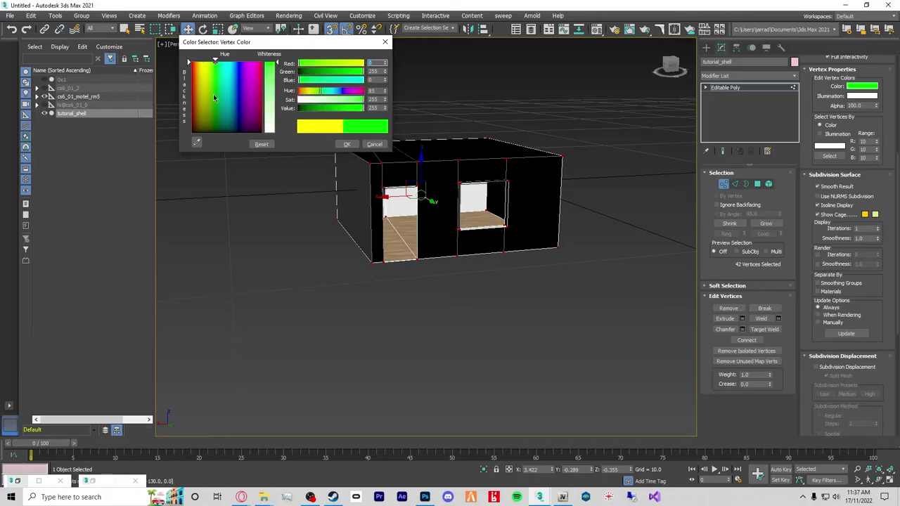
pyautogui.moveTo(357, 70); pyautogui.dragTo(343, 73)
pyautogui.moveTo(345, 121); pyautogui.dragTo(324, 100)
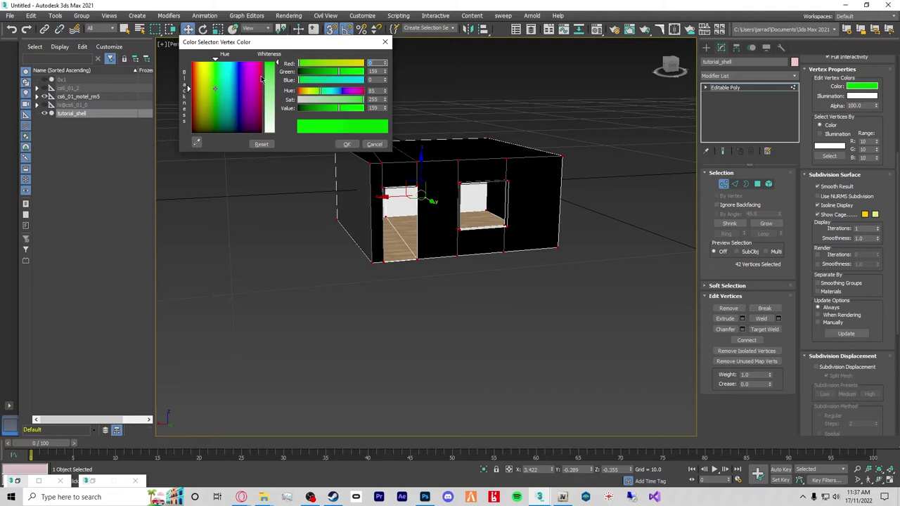
pyautogui.click(348, 144)
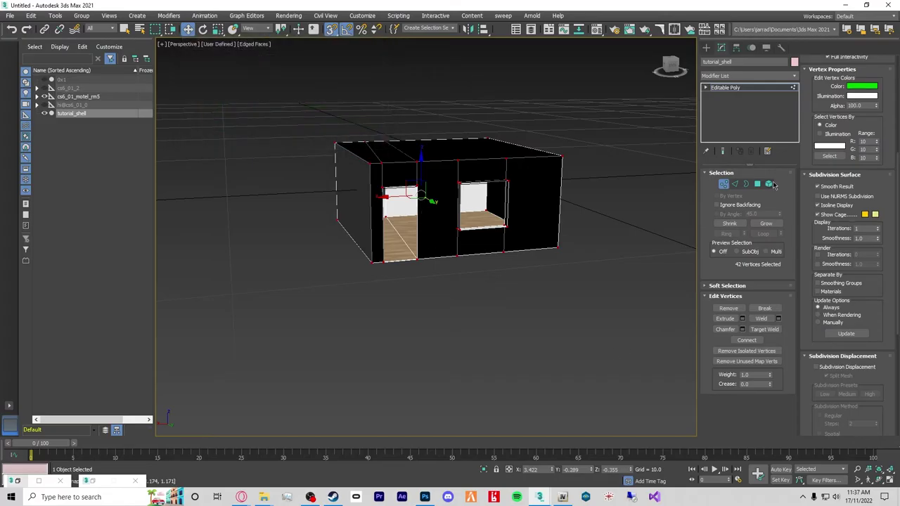
pyautogui.press('1')
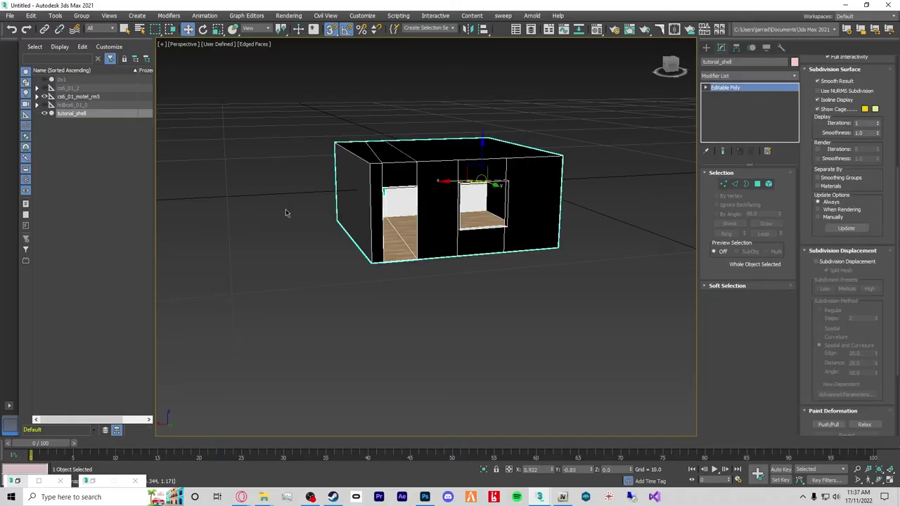
# Move tutorial_shell to the world origin at X 0.0 and Y 0.0.
pyautogui.scroll(-5, 395, 264)
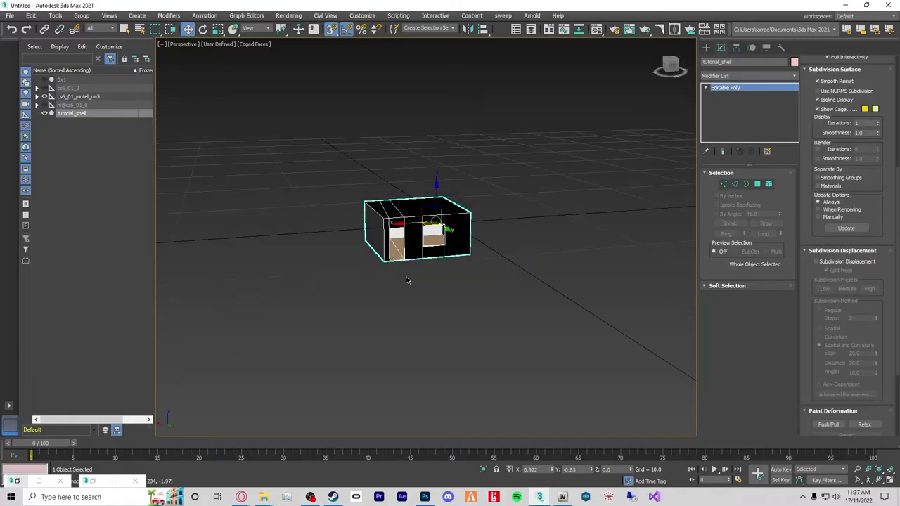
pyautogui.rightClick(553, 470)
pyautogui.rightClick(591, 470)
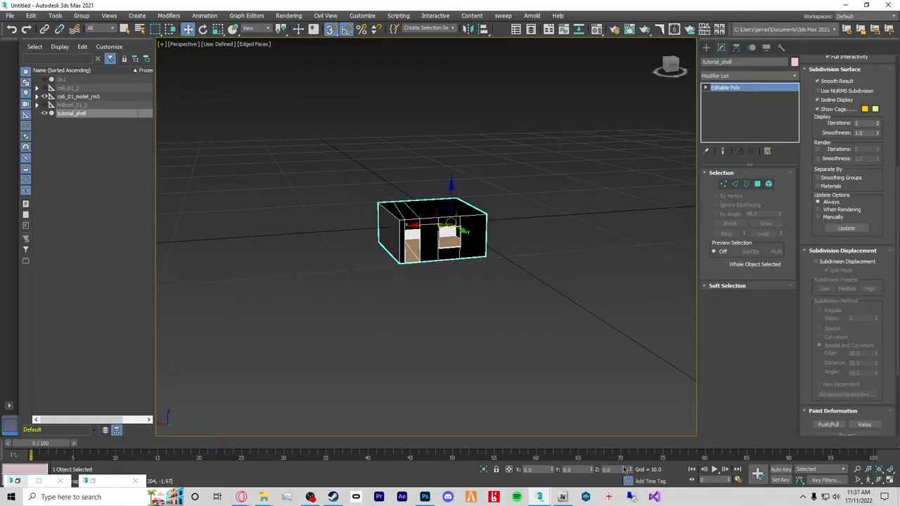
# Unhide object 0x1 and move it to X 0.0 and Y 0.0 so it coincides with tutorial_shell.
pyautogui.keyDown('alt'); pyautogui.moveTo(571, 415); pyautogui.dragTo(495, 302, button='middle'); pyautogui.keyUp('alt')
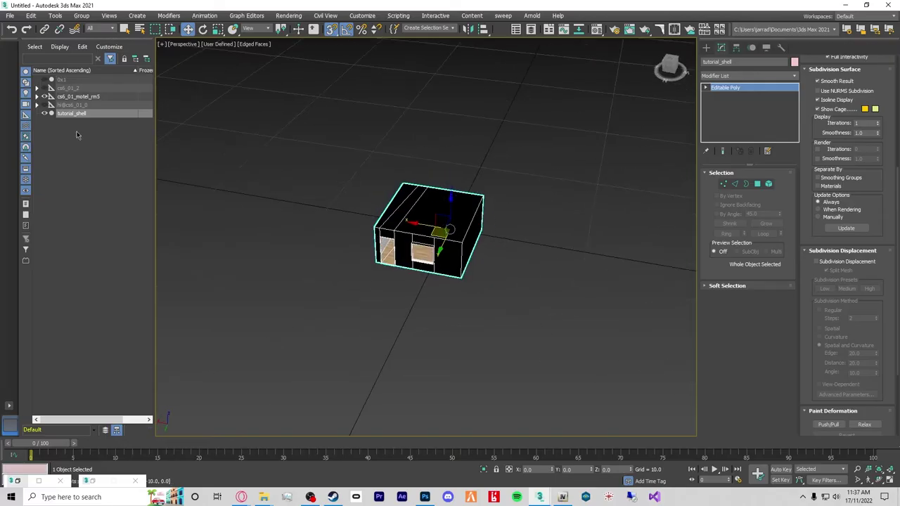
pyautogui.click(45, 80)
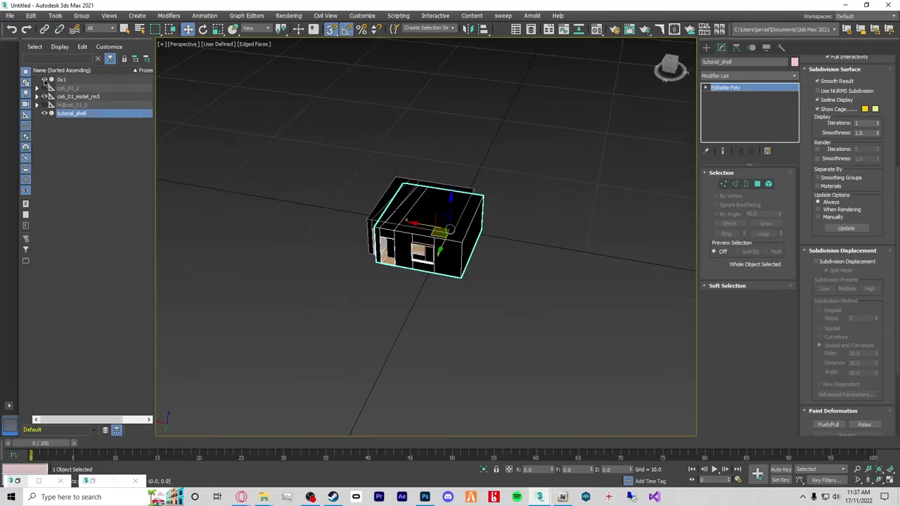
pyautogui.click(62, 81)
pyautogui.click(724, 184)
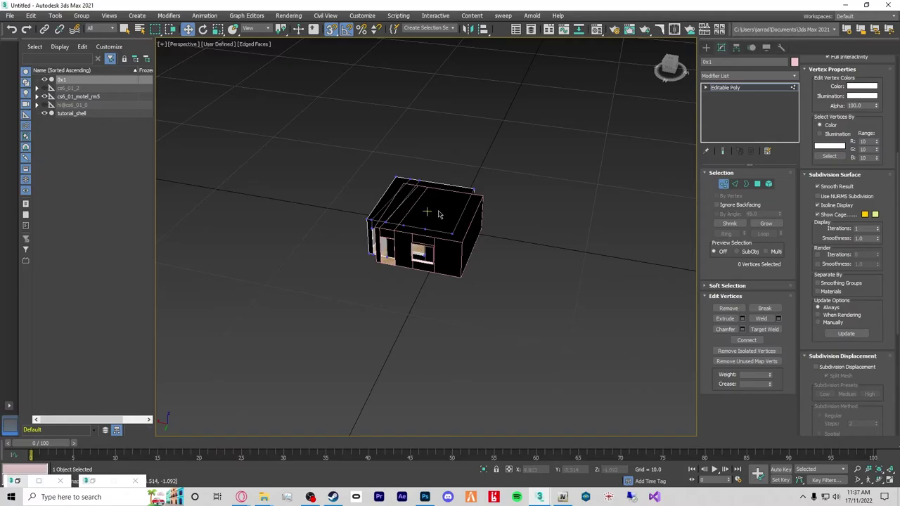
pyautogui.click(724, 183)
pyautogui.rightClick(554, 474)
pyautogui.rightClick(554, 470)
pyautogui.rightClick(594, 470)
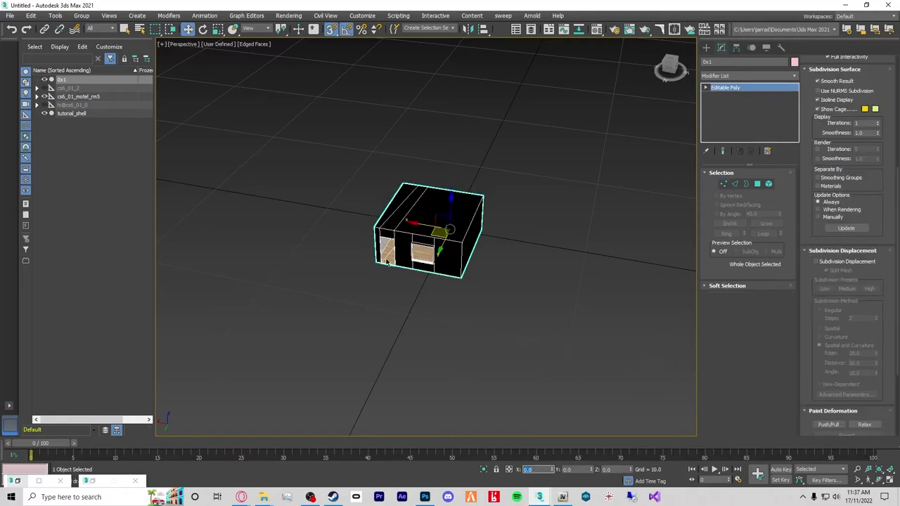
# In Game Indefinite Modding Suite Evo, apply the Game mesh modifier to tutorial_shell.
pyautogui.keyDown('alt'); pyautogui.moveTo(417, 341); pyautogui.dragTo(453, 325, button='middle'); pyautogui.keyUp('alt')
pyautogui.scroll(5, 426, 278)
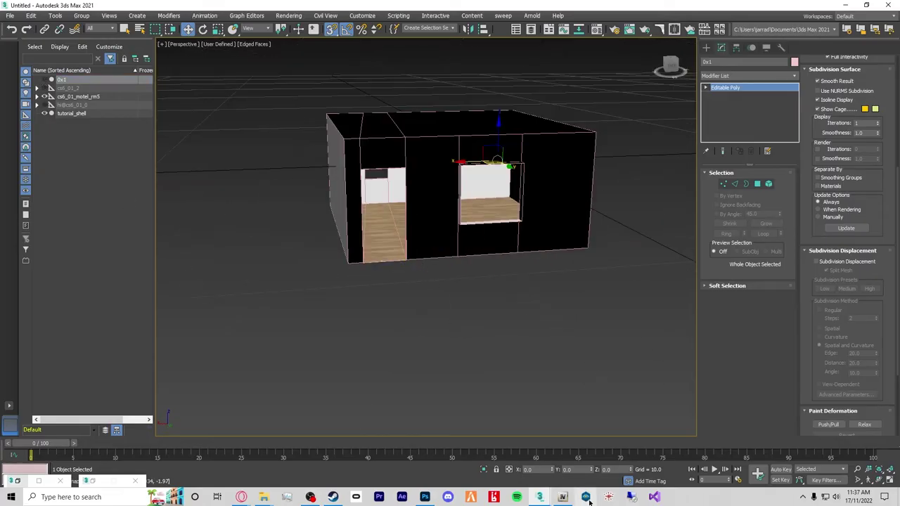
pyautogui.moveTo(554, 480)
pyautogui.moveTo(499, 80); pyautogui.dragTo(661, 105)
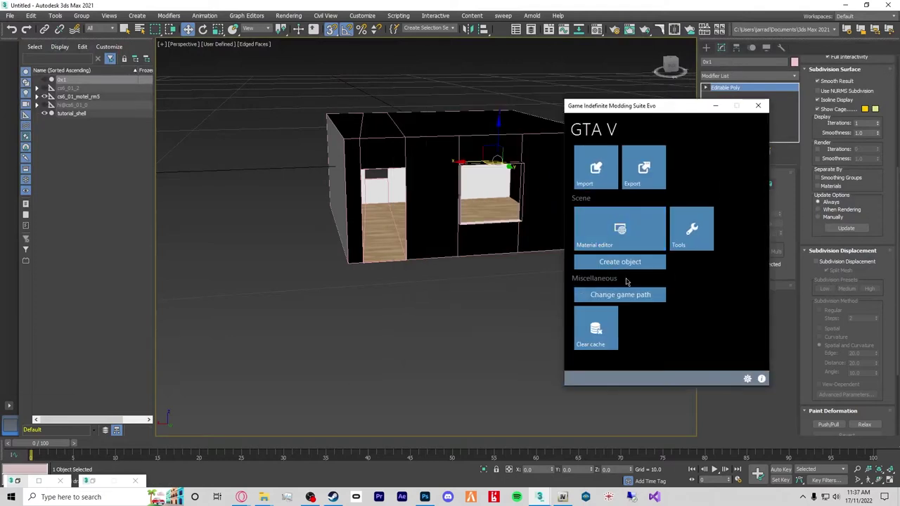
pyautogui.click(122, 114)
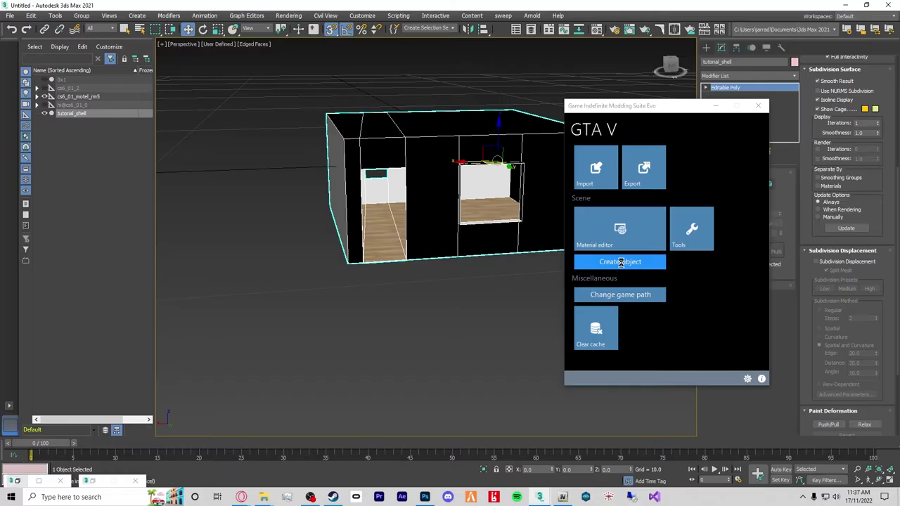
pyautogui.click(624, 262)
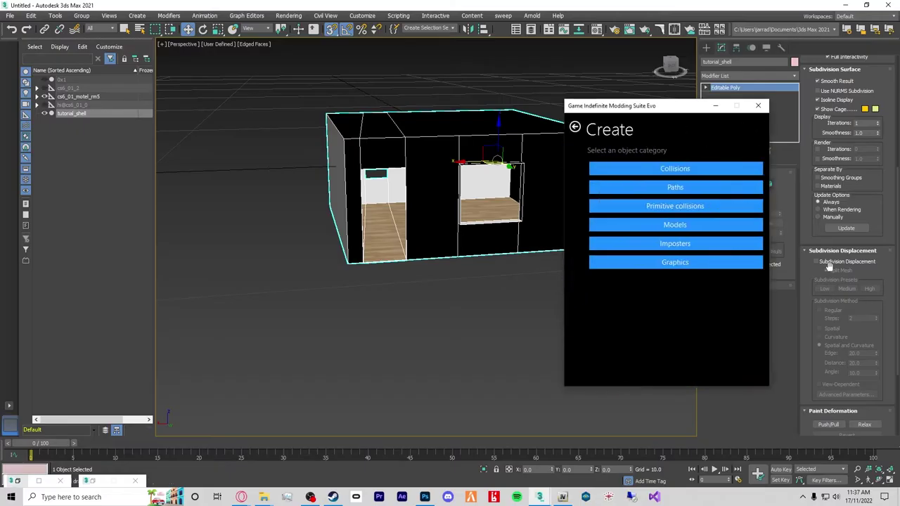
pyautogui.click(688, 226)
pyautogui.click(664, 244)
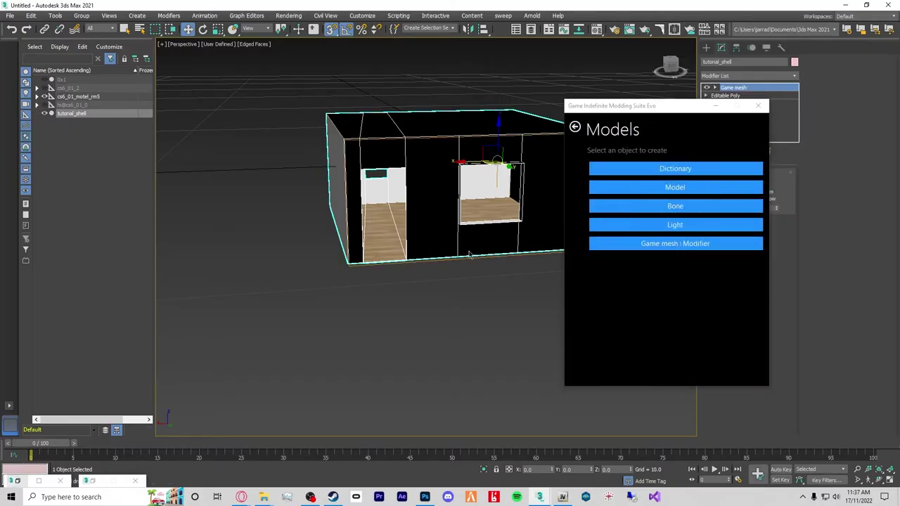
# Create a GTA V Model helper in the viewport and place it at X 0.0 and Y 0.0.
pyautogui.click(678, 190)
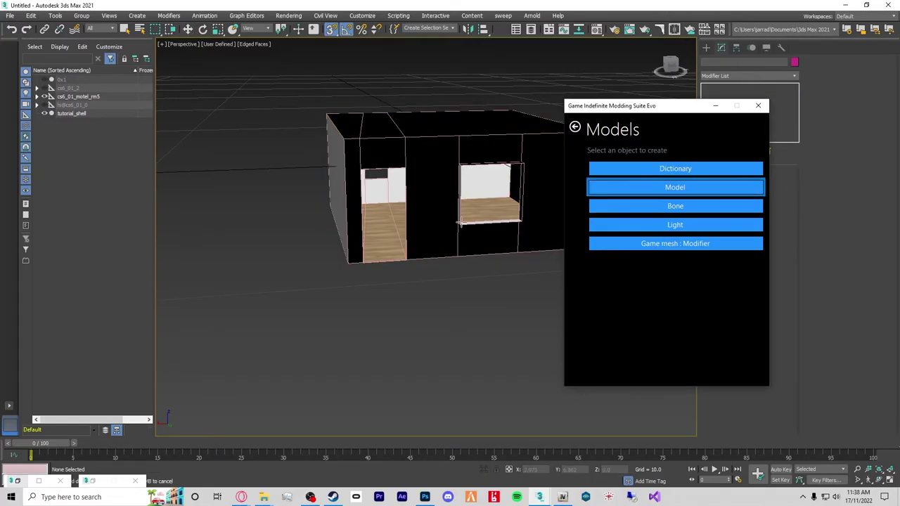
pyautogui.click(299, 181)
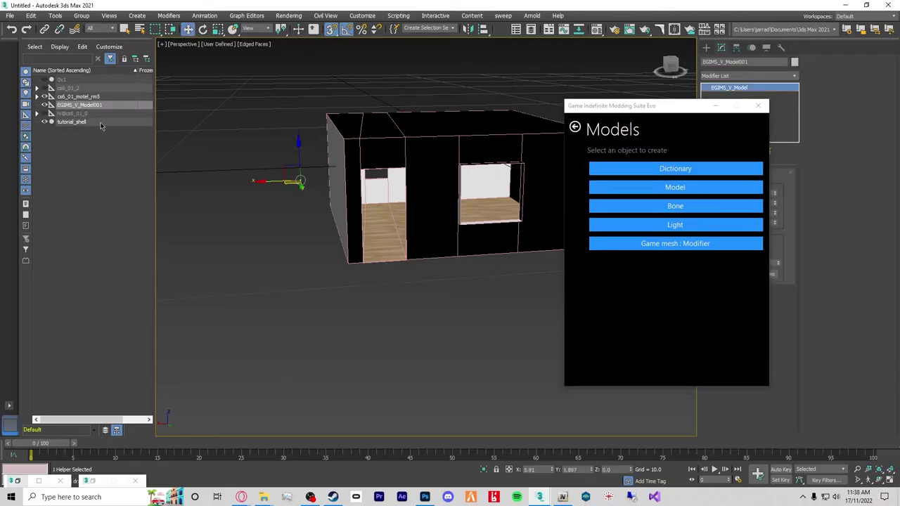
pyautogui.rightClick(553, 469)
pyautogui.rightClick(594, 470)
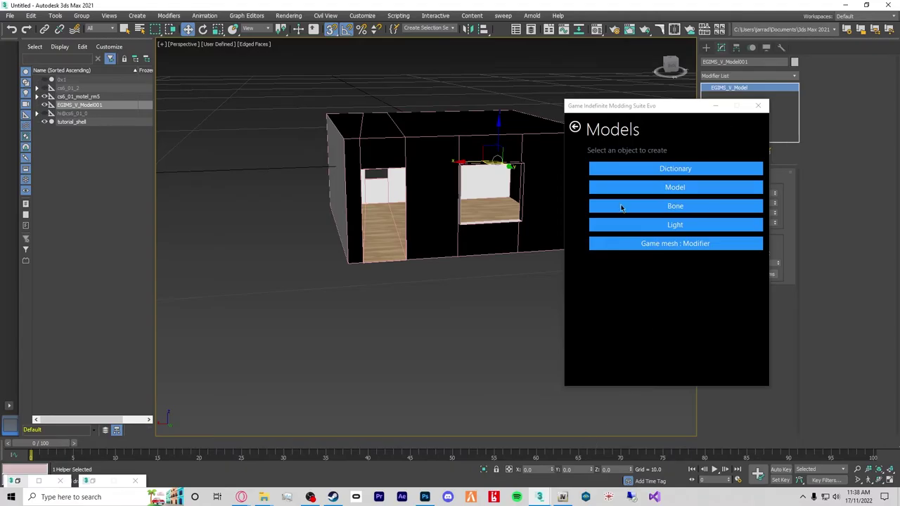
# Return to the object categories and freeze object 0x1 in the scene list.
pyautogui.click(575, 128)
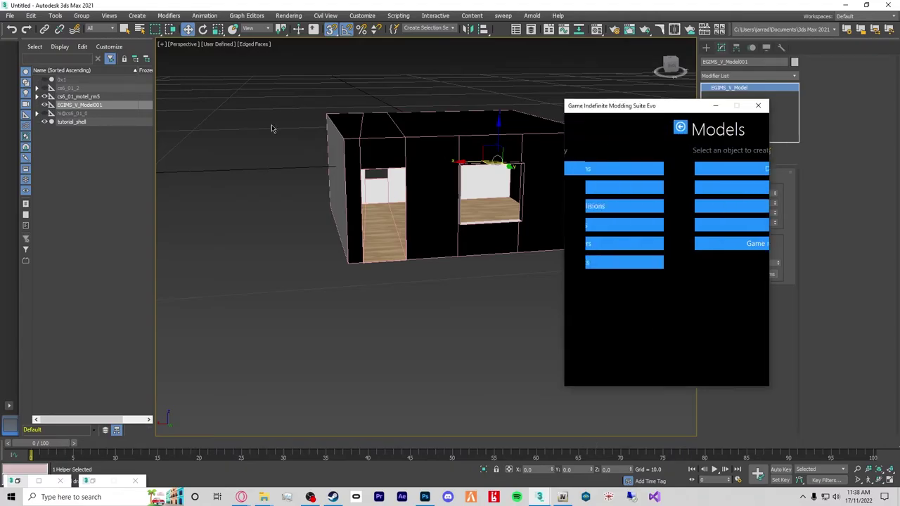
pyautogui.click(70, 81)
pyautogui.click(84, 80)
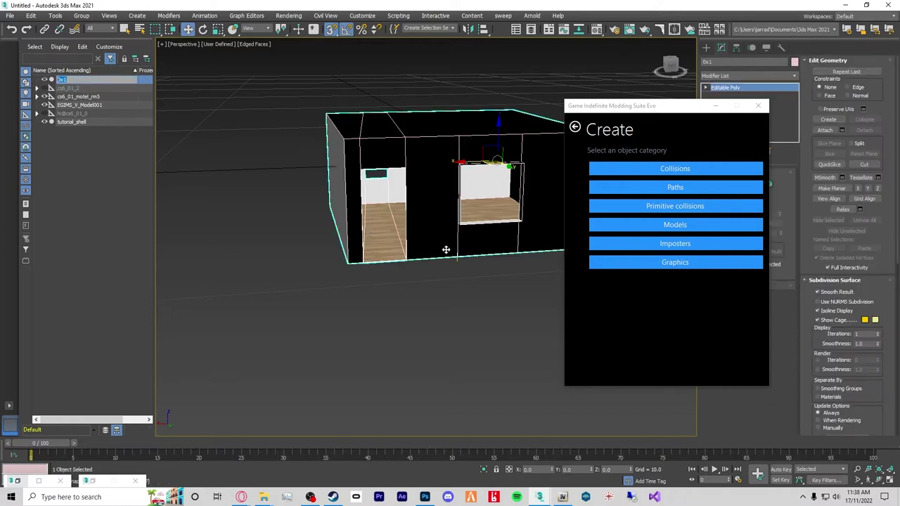
pyautogui.click(149, 84)
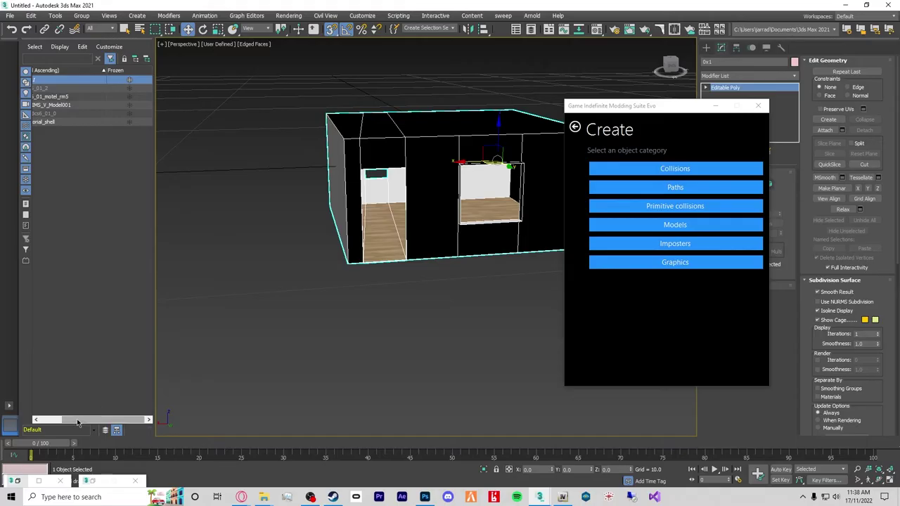
pyautogui.moveTo(83, 419); pyautogui.dragTo(50, 420)
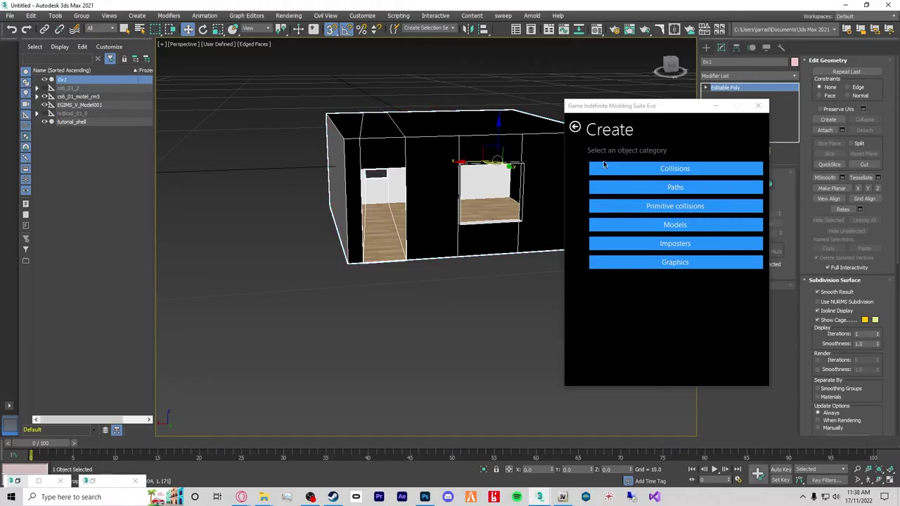
# Apply the collision Mesh modifier to 0x1 and create a Composite collision helper at X 0.0 and Y 0.0.
pyautogui.click(659, 168)
pyautogui.click(678, 321)
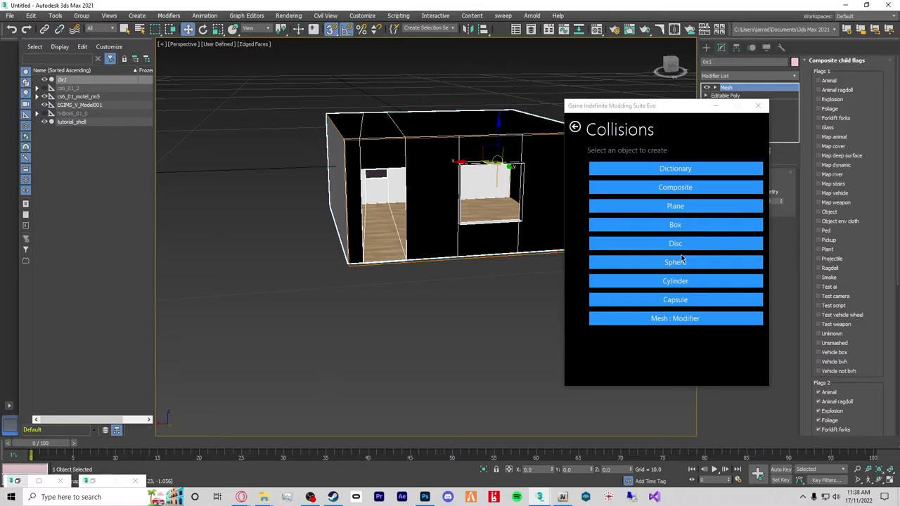
pyautogui.click(680, 194)
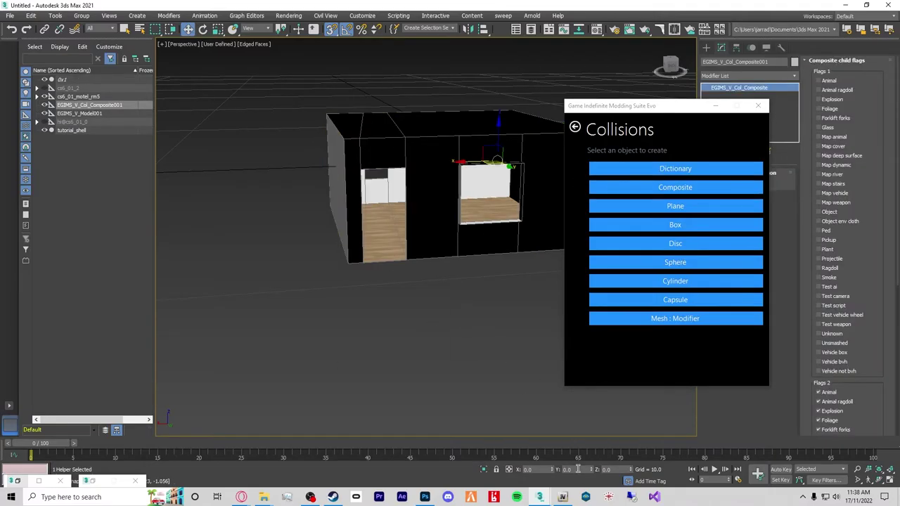
pyautogui.click(715, 106)
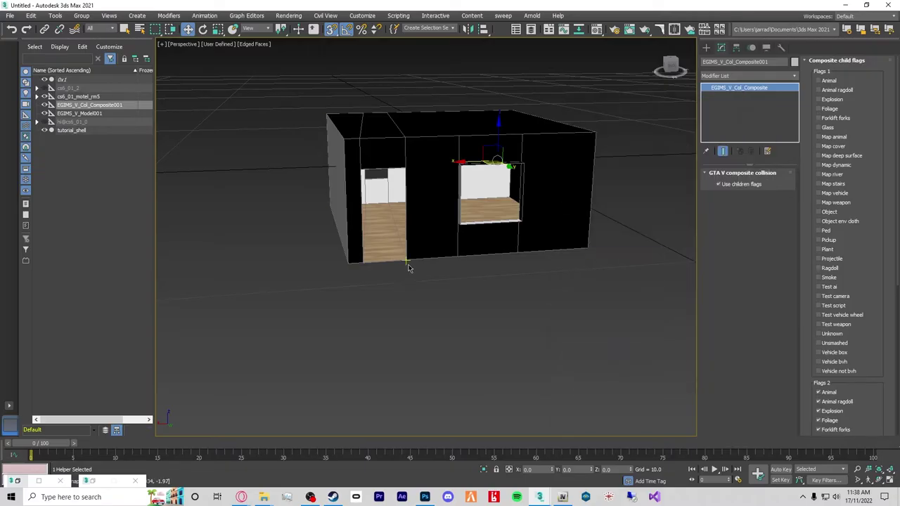
# Rename the GTA V Model helper as tutorial_shell and make the tutorial_shell mesh its child.
pyautogui.click(72, 138)
pyautogui.click(73, 131)
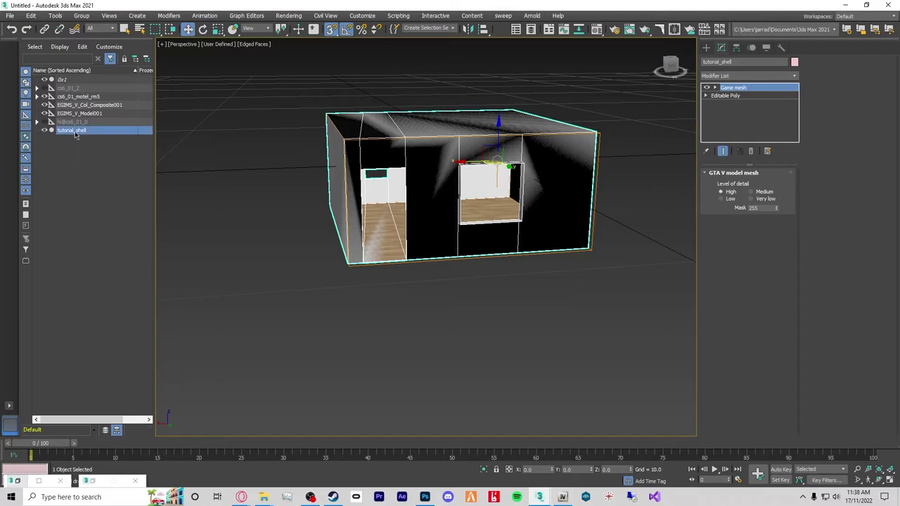
pyautogui.click(73, 131)
pyautogui.hotkey('ctrl', 'c')
pyautogui.click(64, 114)
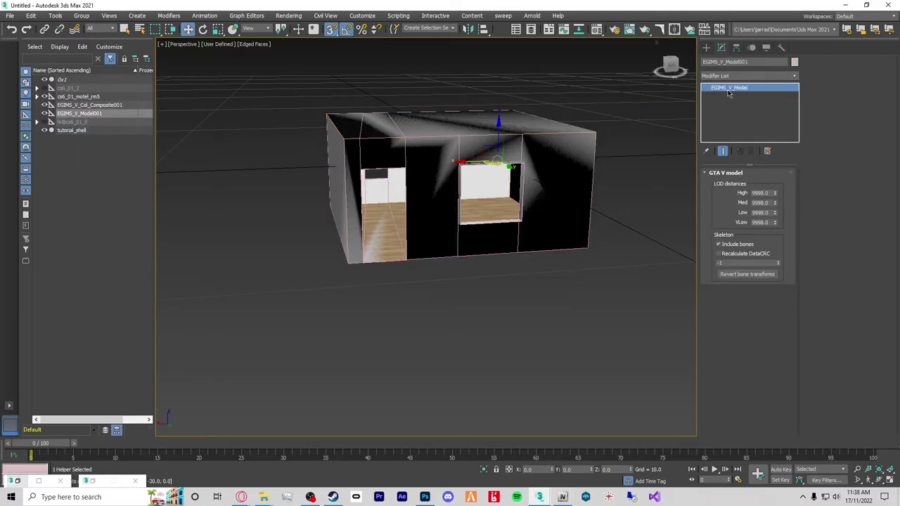
pyautogui.click(101, 116)
pyautogui.hotkey('ctrl', 'v')
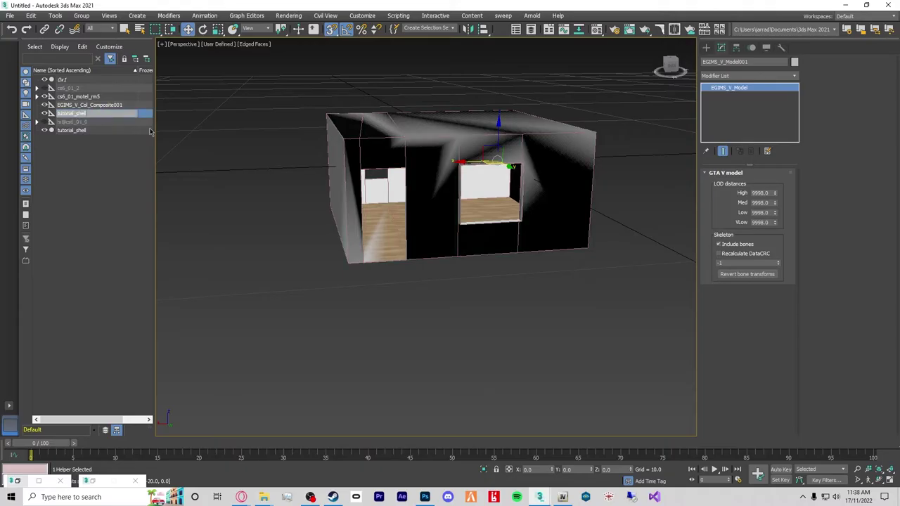
pyautogui.click(66, 144)
pyautogui.click(70, 130)
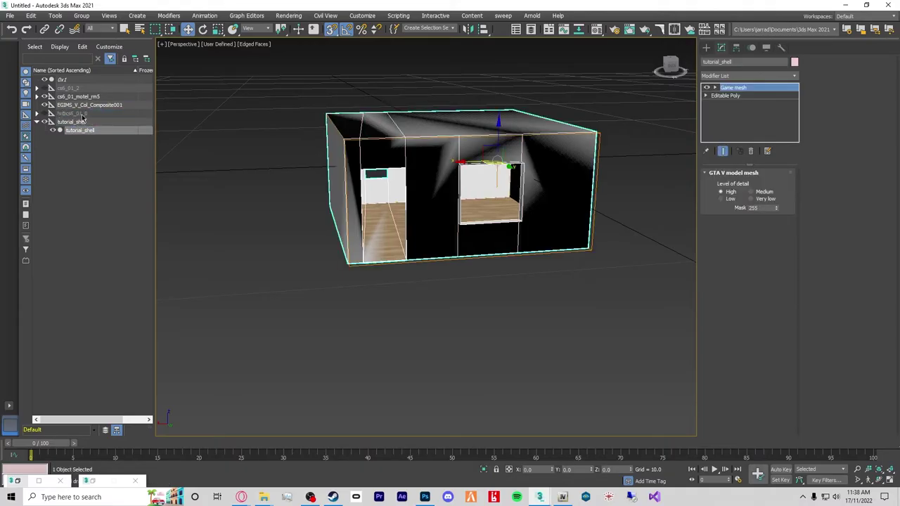
# Rename the Composite collision helper as tutorial_col and make object 0x1 its child.
pyautogui.click(88, 105)
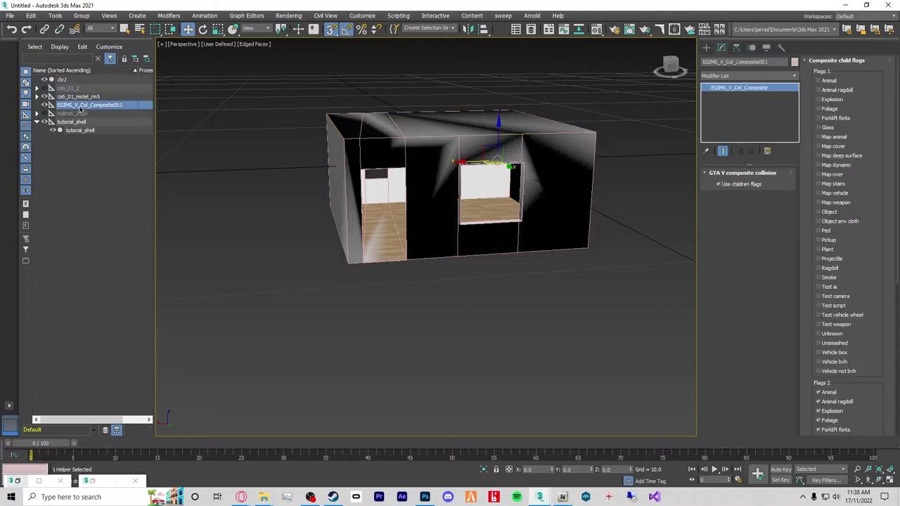
pyautogui.moveTo(80, 109); pyautogui.dragTo(206, 134)
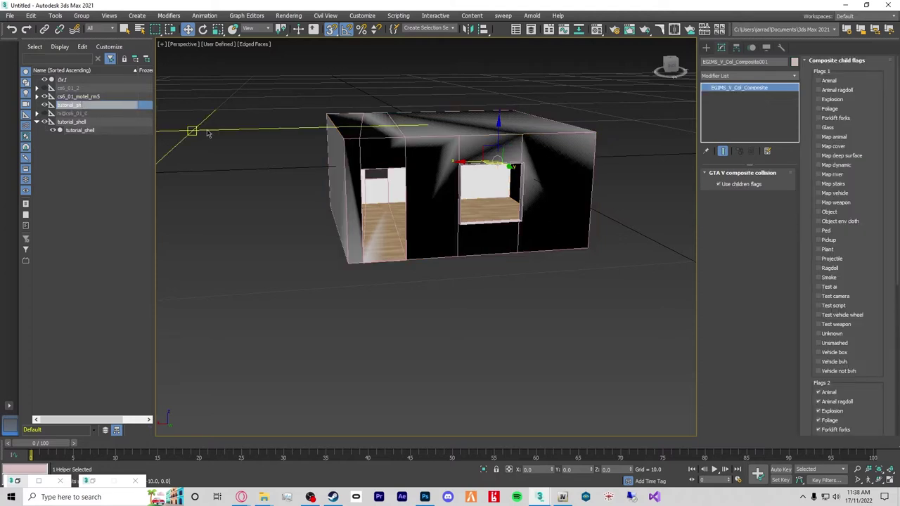
pyautogui.press('BackSpace')
pyautogui.press('BackSpace')
pyautogui.click(76, 157)
pyautogui.click(69, 83)
pyautogui.moveTo(69, 82); pyautogui.dragTo(78, 107)
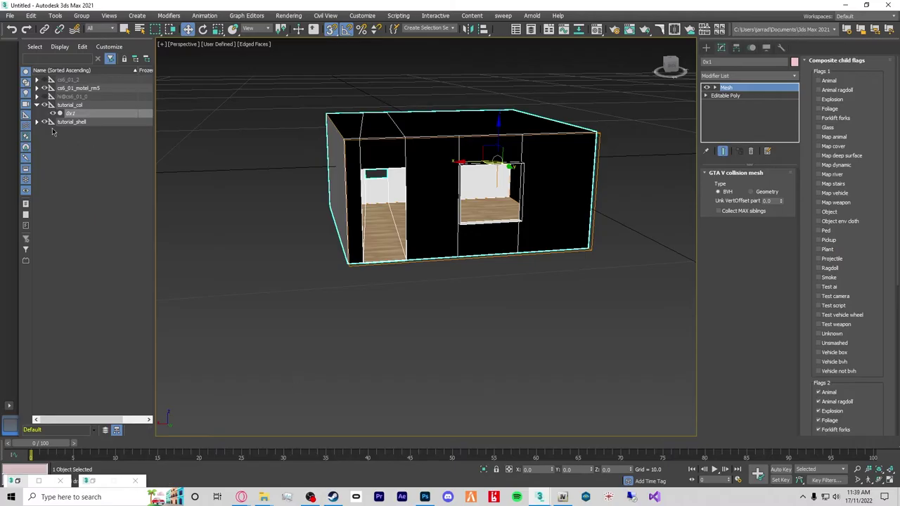
# Enable the Map animal, Map cover, Map dynamic, Map vehicle and Map weapon child flags in Flags 1 for 0x1.
pyautogui.click(37, 104)
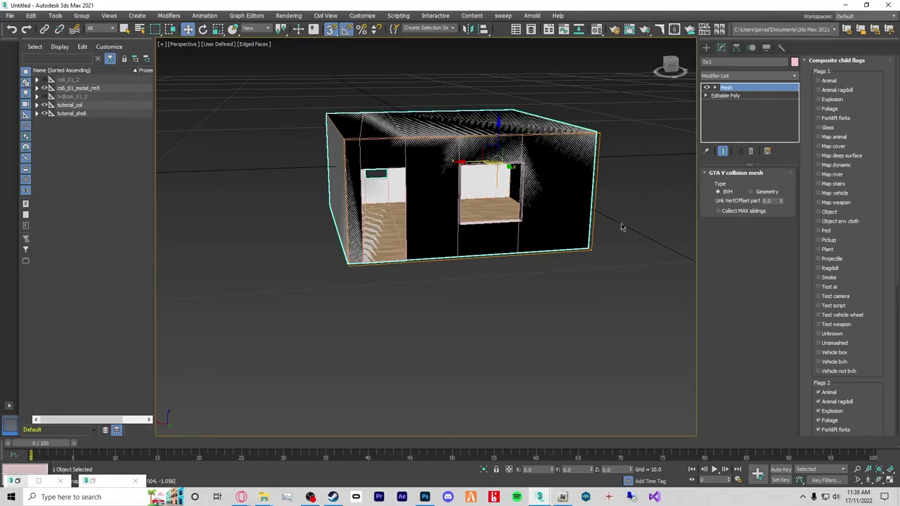
pyautogui.click(37, 104)
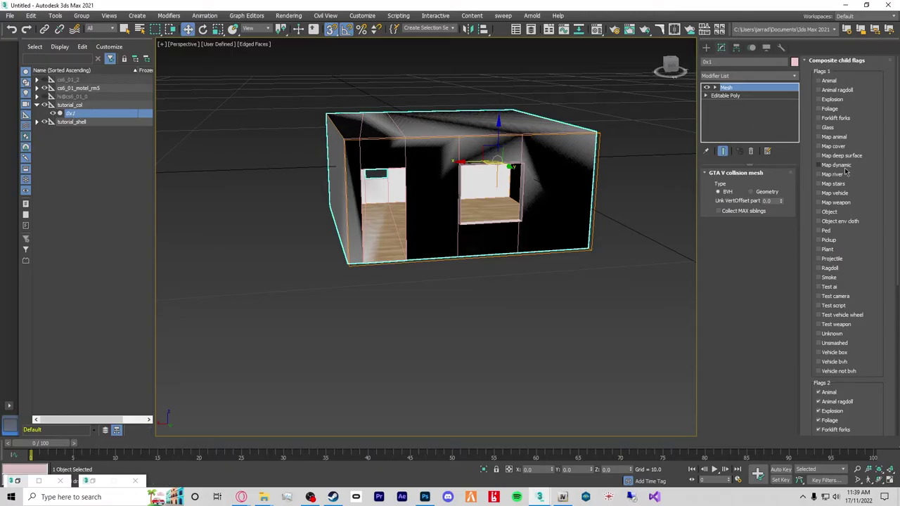
pyautogui.click(823, 137)
pyautogui.click(821, 146)
pyautogui.click(821, 165)
pyautogui.click(819, 193)
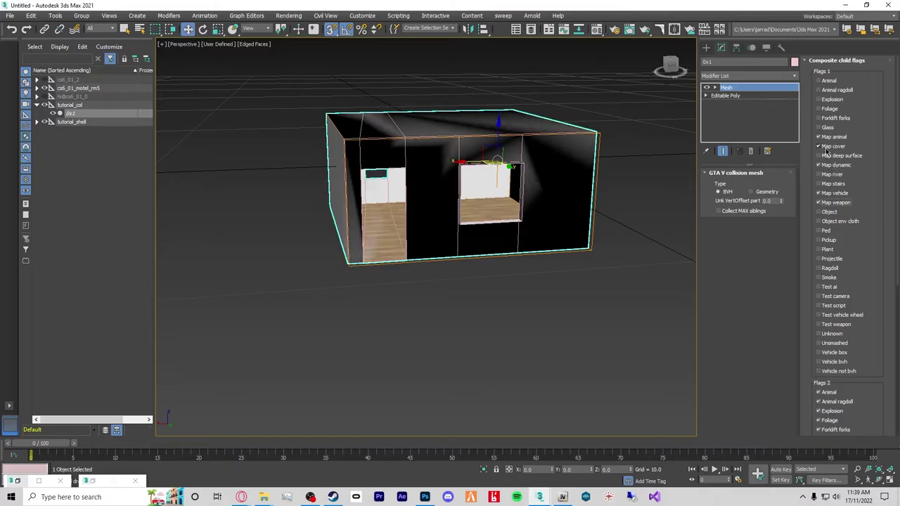
pyautogui.click(818, 147)
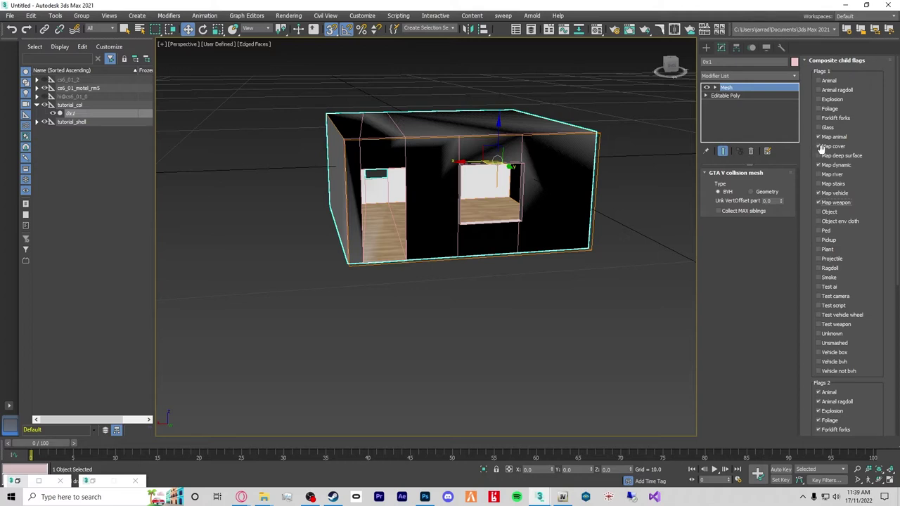
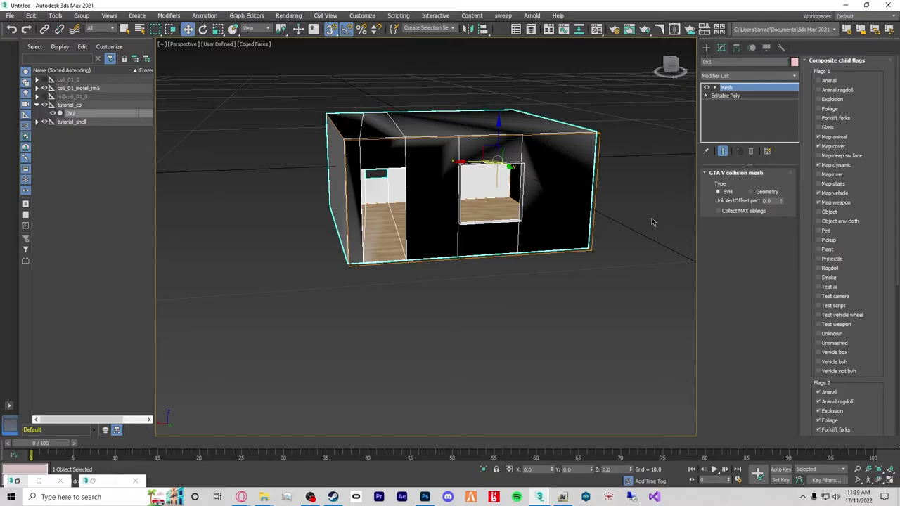
# Select tutorial_col and tutorial_shell together with their child meshes and hide them.
pyautogui.keyDown('alt'); pyautogui.moveTo(502, 227); pyautogui.dragTo(277, 201, button='middle'); pyautogui.keyUp('alt')
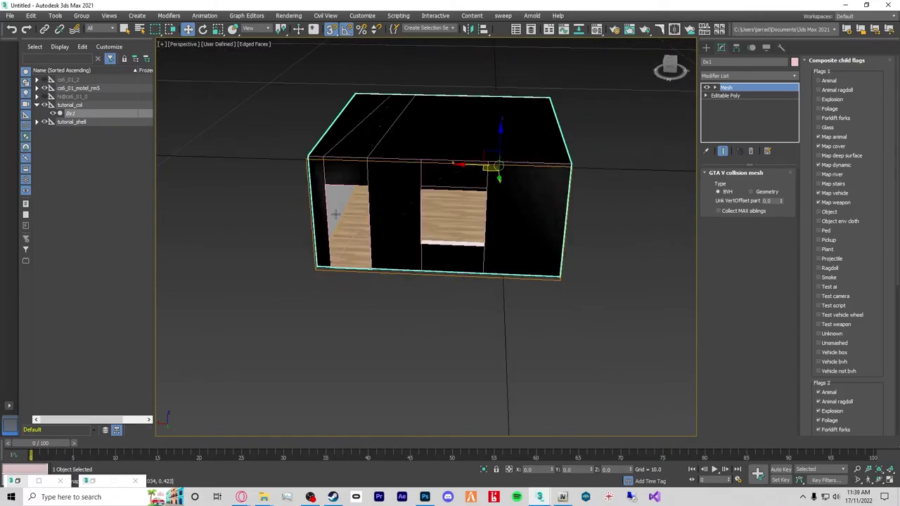
pyautogui.keyDown('alt'); pyautogui.moveTo(420, 287); pyautogui.dragTo(450, 282, button='middle'); pyautogui.keyUp('alt')
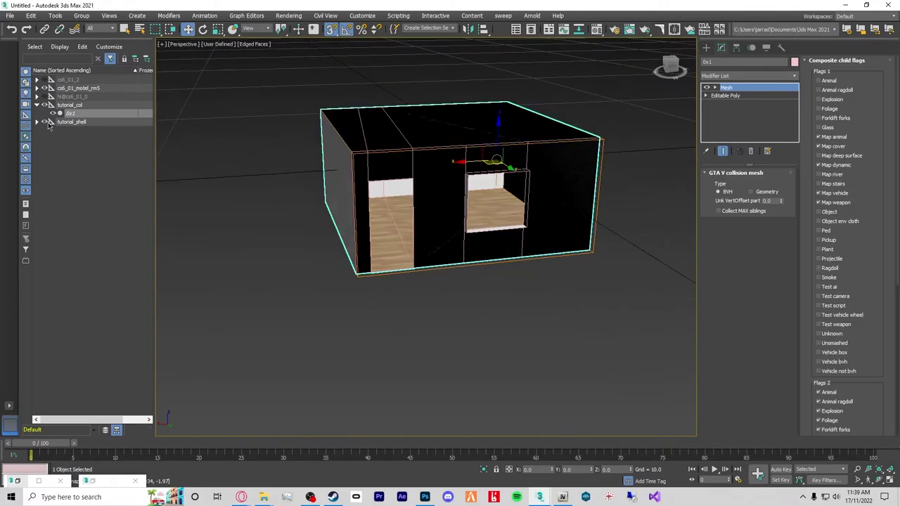
pyautogui.click(37, 122)
pyautogui.click(80, 131)
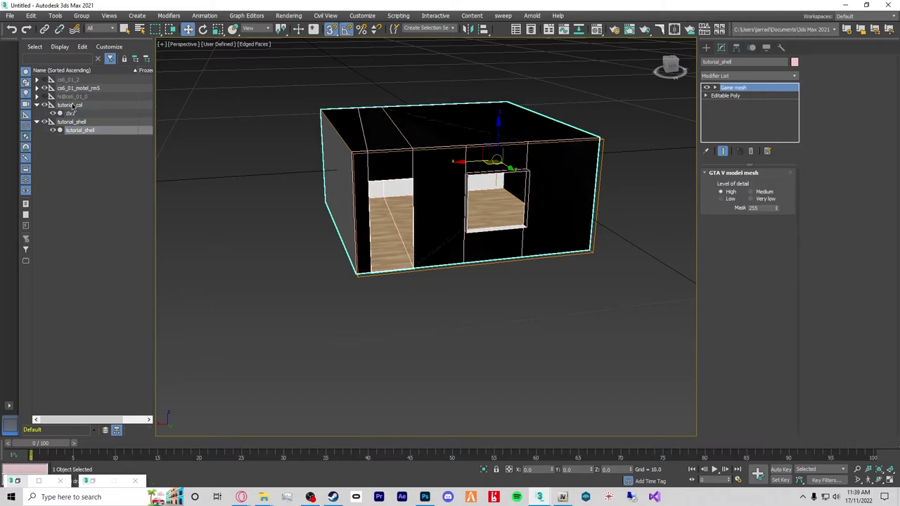
pyautogui.keyDown('shift'); pyautogui.click(73, 105); pyautogui.keyUp('shift')
pyautogui.click(45, 105)
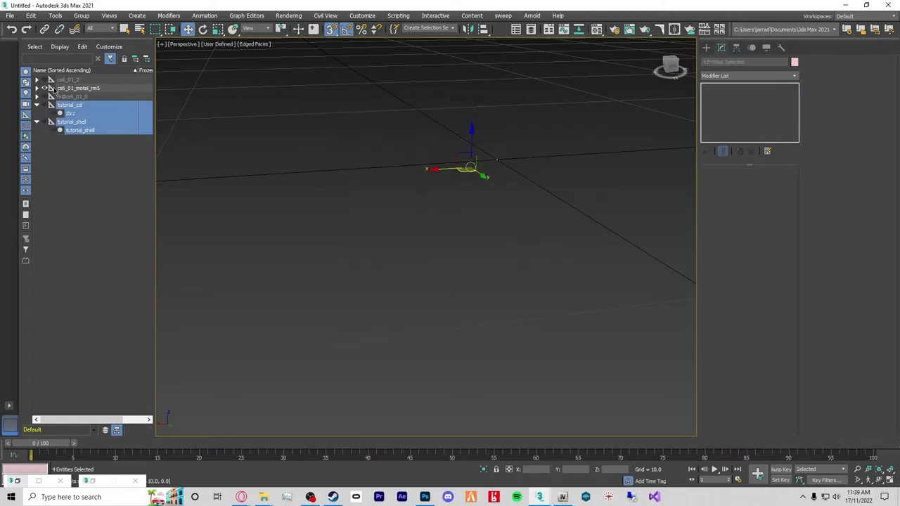
# Unhide cs6_01_motel_rm5_high under cs6_01_motel_rm5 and reset its Z rotation to 0.0.
pyautogui.click(37, 88)
pyautogui.click(57, 97)
pyautogui.scroll(-3, 623, 207)
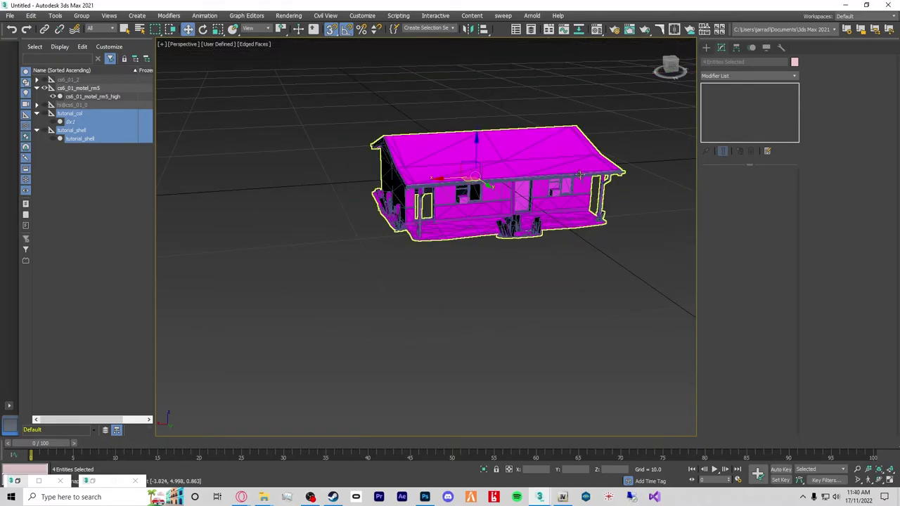
pyautogui.click(87, 96)
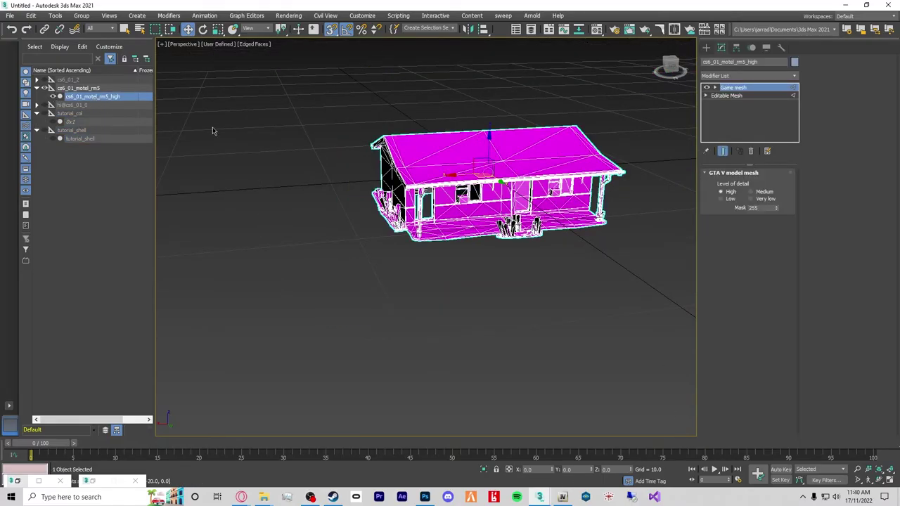
pyautogui.press('e')
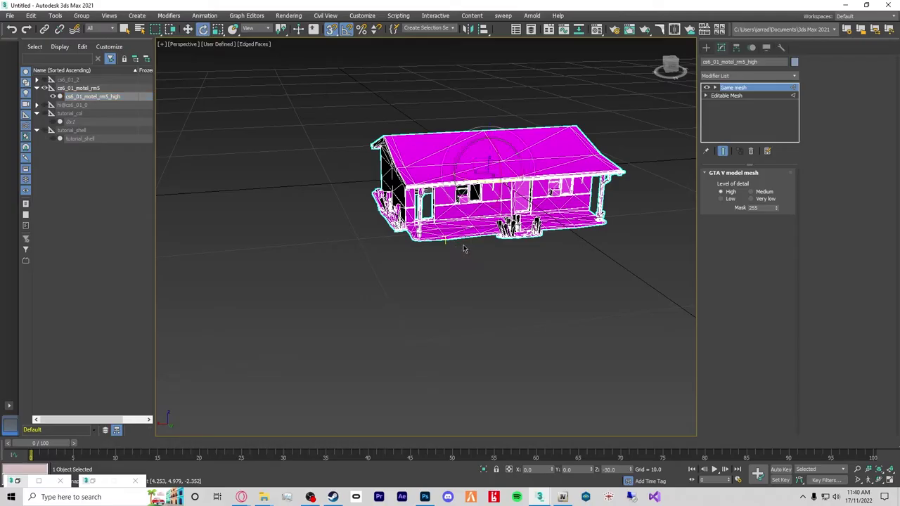
pyautogui.rightClick(631, 470)
pyautogui.keyDown('alt'); pyautogui.moveTo(598, 301); pyautogui.dragTo(567, 343, button='middle'); pyautogui.keyUp('alt')
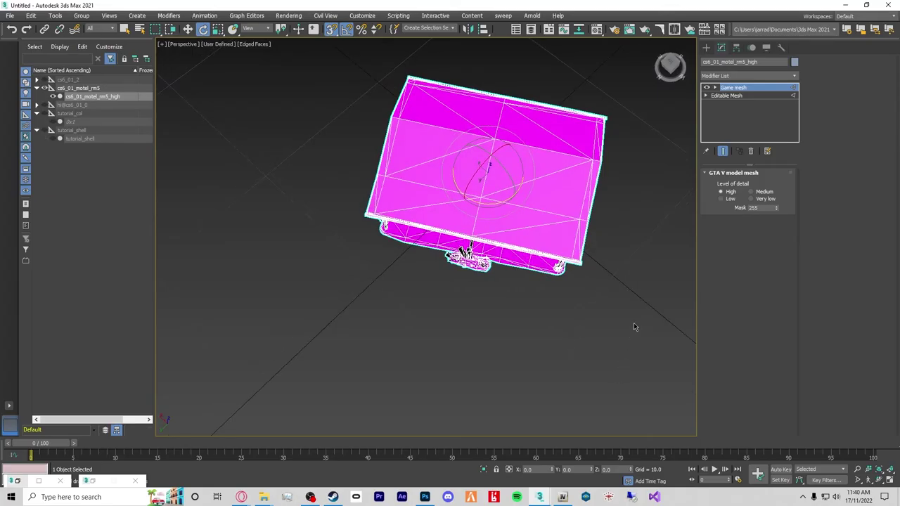
# Hide cs6_01_motel_rm5, and unhide hi@cs6_01_0 together with its child meshes 0x1 to 0x4.
pyautogui.click(46, 88)
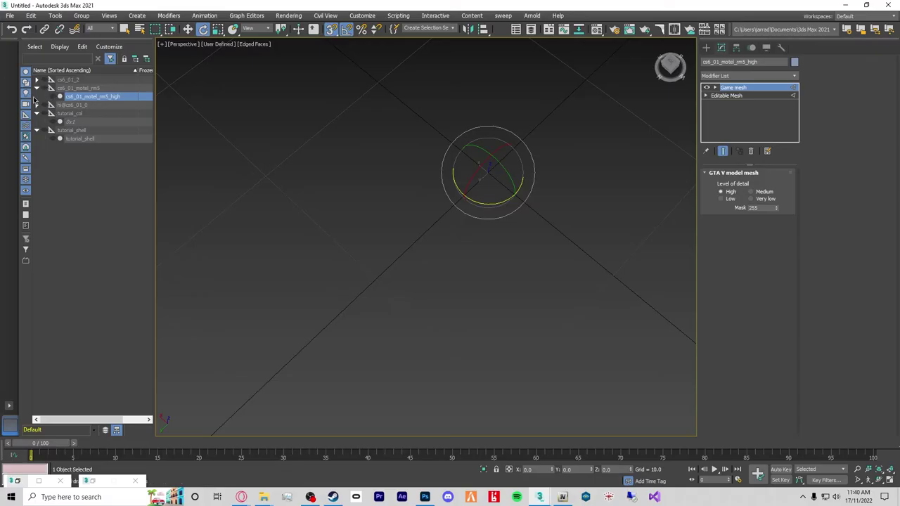
pyautogui.click(37, 106)
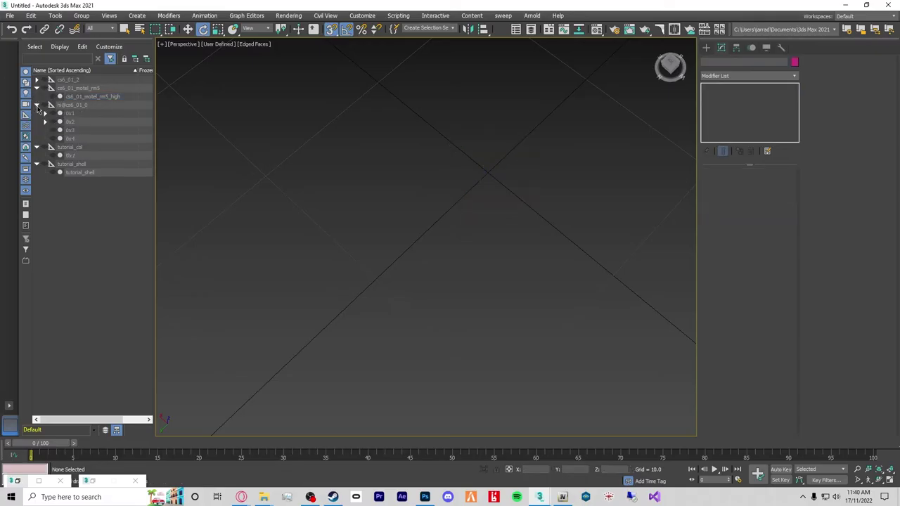
pyautogui.click(79, 104)
pyautogui.keyDown('shift'); pyautogui.click(79, 139); pyautogui.keyUp('shift')
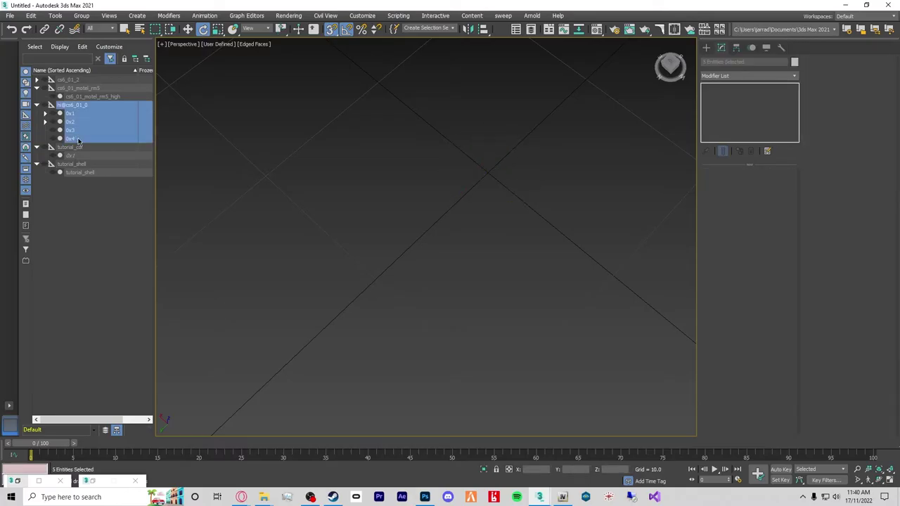
pyautogui.press('z')
pyautogui.moveTo(161, 291); pyautogui.dragTo(217, 328, button='middle')
pyautogui.scroll(3, 232, 313)
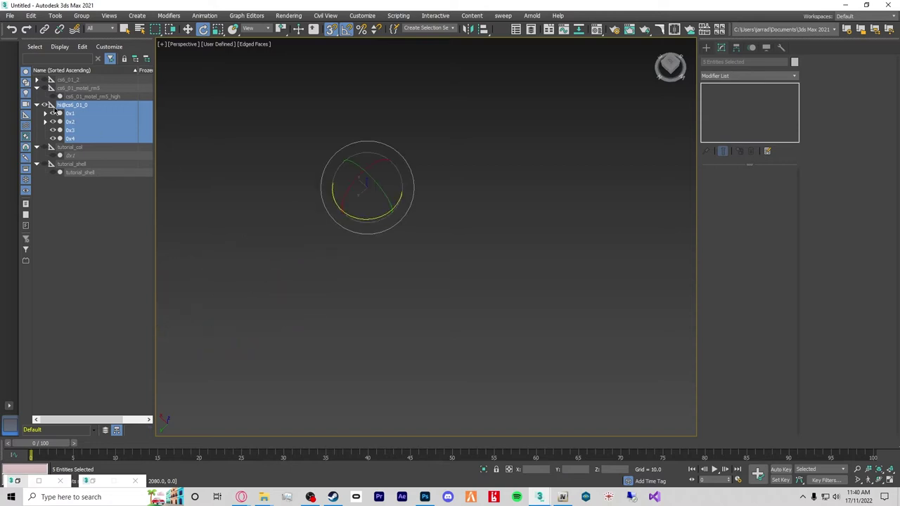
# Locate the motel room collisions of hi@cs6_01_0 in the scene, starting from child mesh 0x4.
pyautogui.click(85, 137)
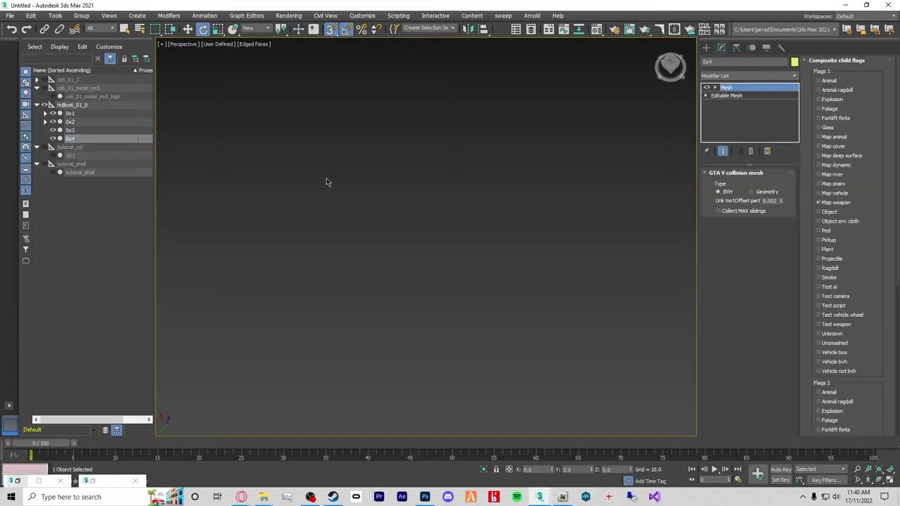
pyautogui.scroll(-4, 319, 224)
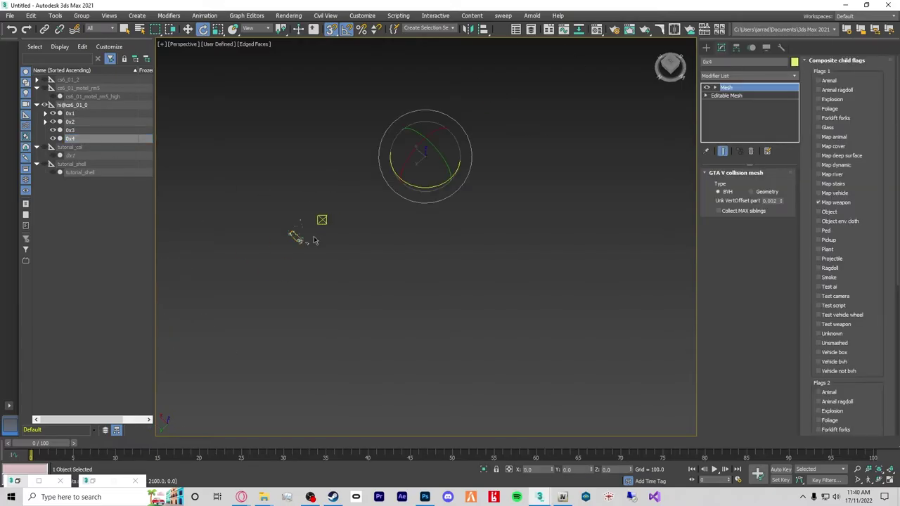
pyautogui.scroll(3, 296, 237)
pyautogui.scroll(3, 589, 67)
pyautogui.scroll(3, 197, 292)
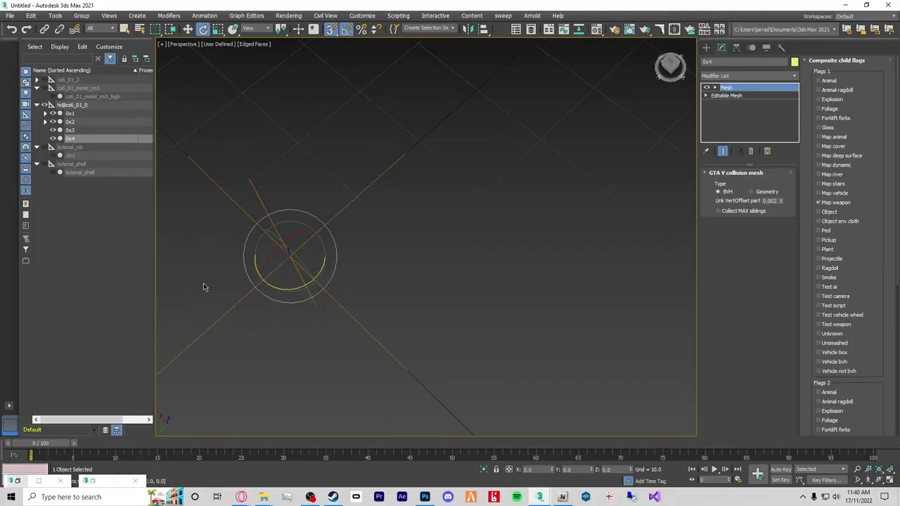
pyautogui.scroll(-5, 549, 158)
pyautogui.scroll(2, 401, 264)
pyautogui.scroll(6, 405, 261)
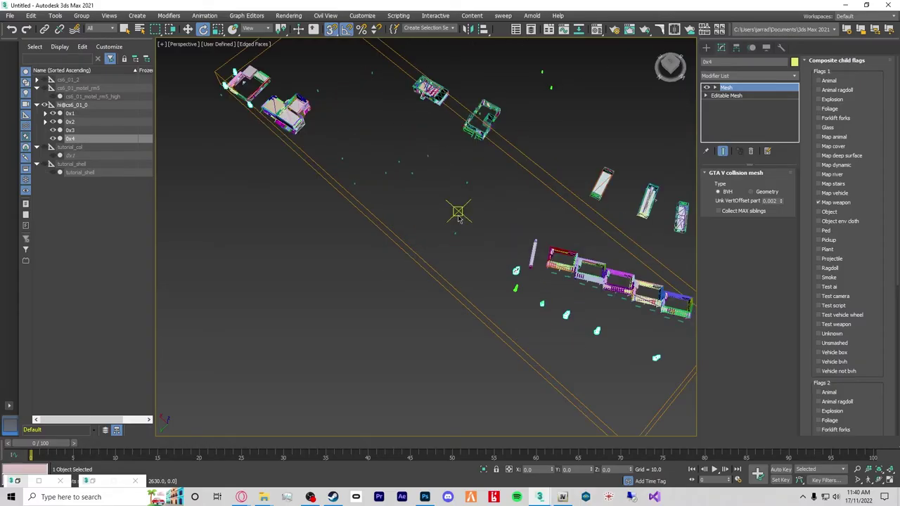
# Examine the collision boxes of the motel room row from the rear and underneath.
pyautogui.click(536, 264)
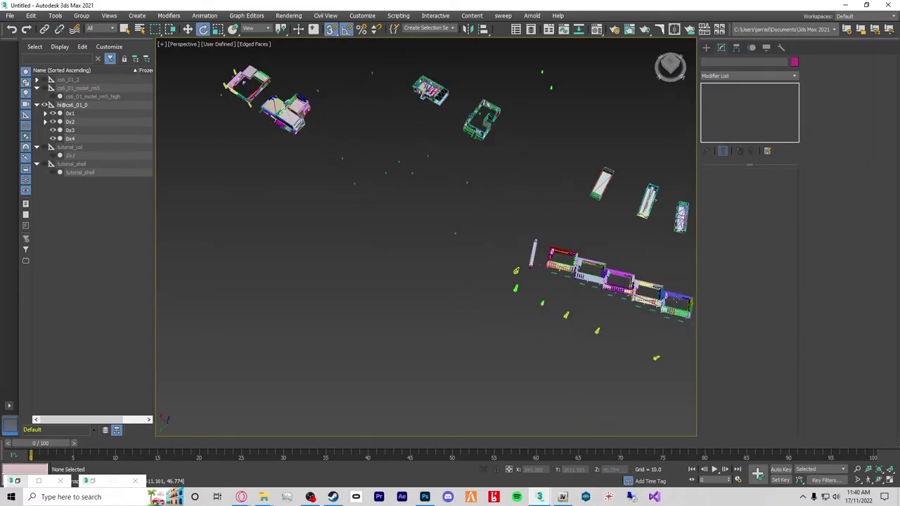
pyautogui.click(680, 295)
pyautogui.keyDown('alt'); pyautogui.moveTo(681, 295); pyautogui.dragTo(355, 220, button='middle'); pyautogui.keyUp('alt')
pyautogui.scroll(5, 355, 220)
pyautogui.keyDown('alt'); pyautogui.moveTo(490, 237); pyautogui.dragTo(460, 271, button='middle'); pyautogui.keyUp('alt')
pyautogui.scroll(4, 522, 281)
pyautogui.scroll(6, 522, 281)
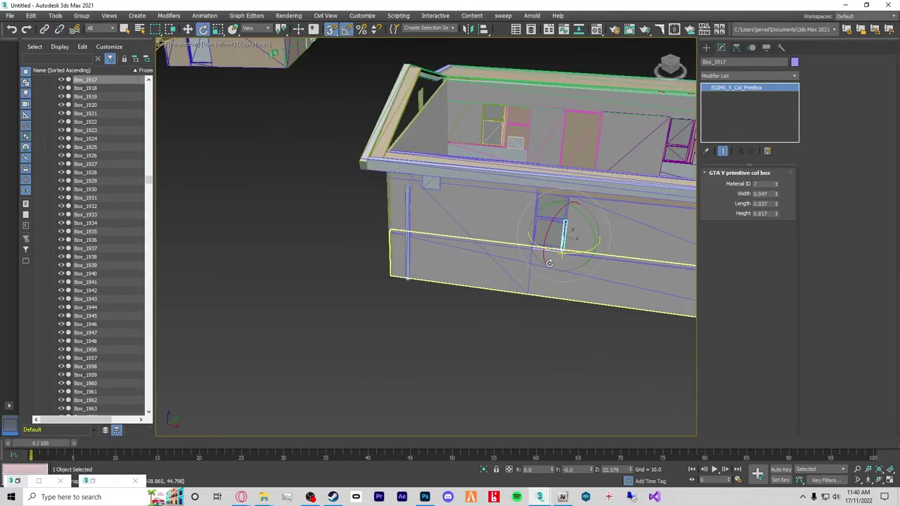
pyautogui.keyDown('alt'); pyautogui.moveTo(541, 296); pyautogui.dragTo(564, 242, button='middle'); pyautogui.keyUp('alt')
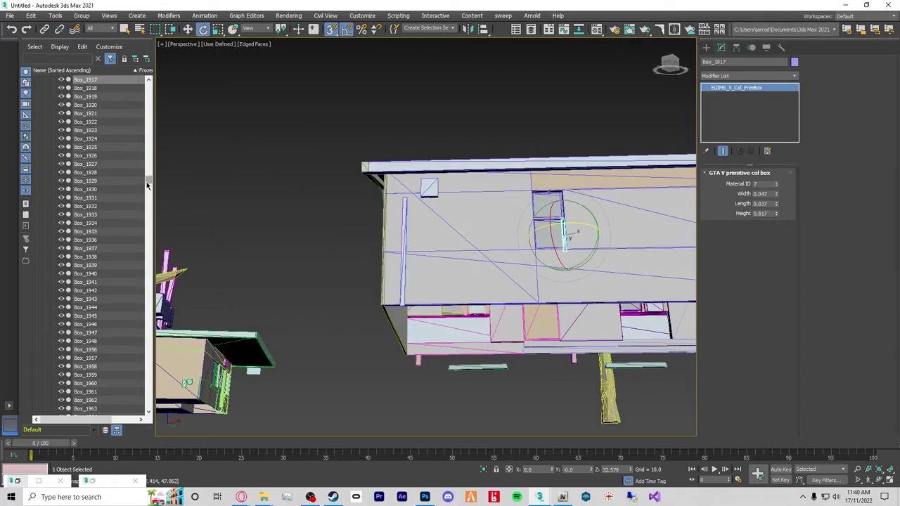
pyautogui.keyDown('alt'); pyautogui.moveTo(607, 222); pyautogui.dragTo(336, 112, button='middle'); pyautogui.keyUp('alt')
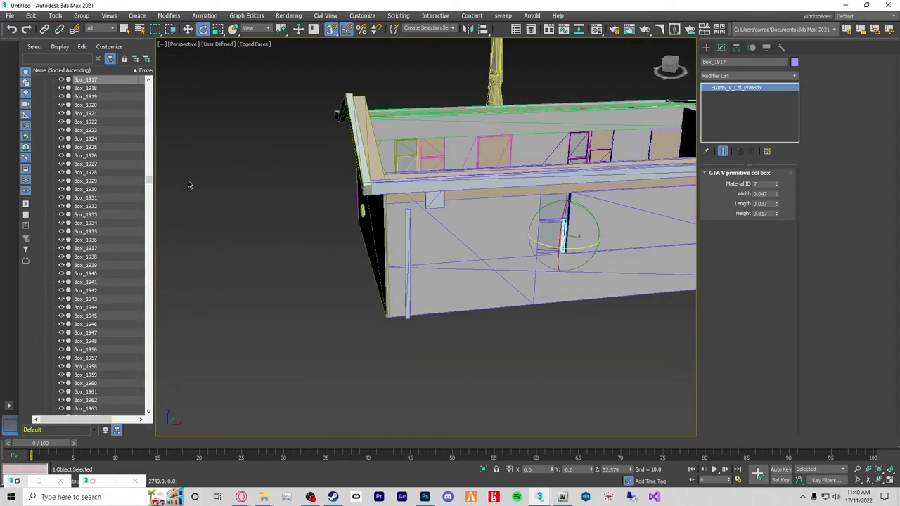
pyautogui.moveTo(150, 182); pyautogui.dragTo(163, 71)
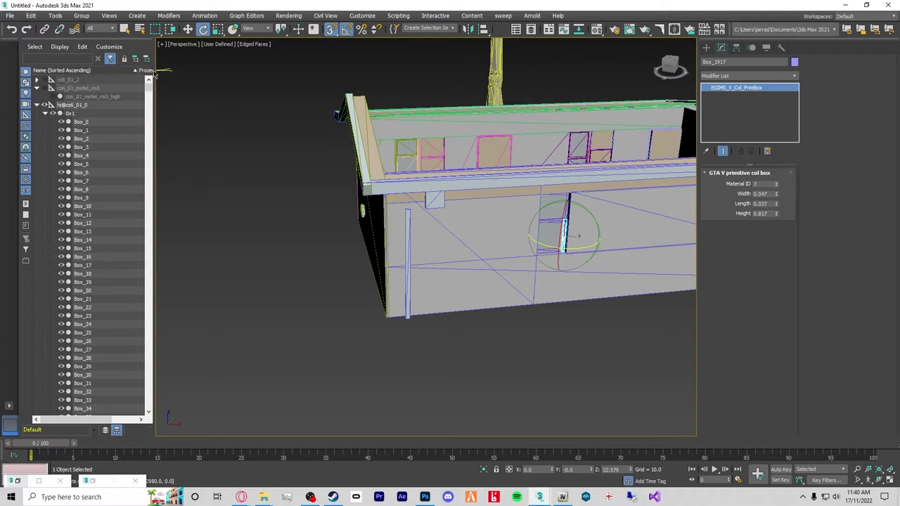
pyautogui.click(45, 114)
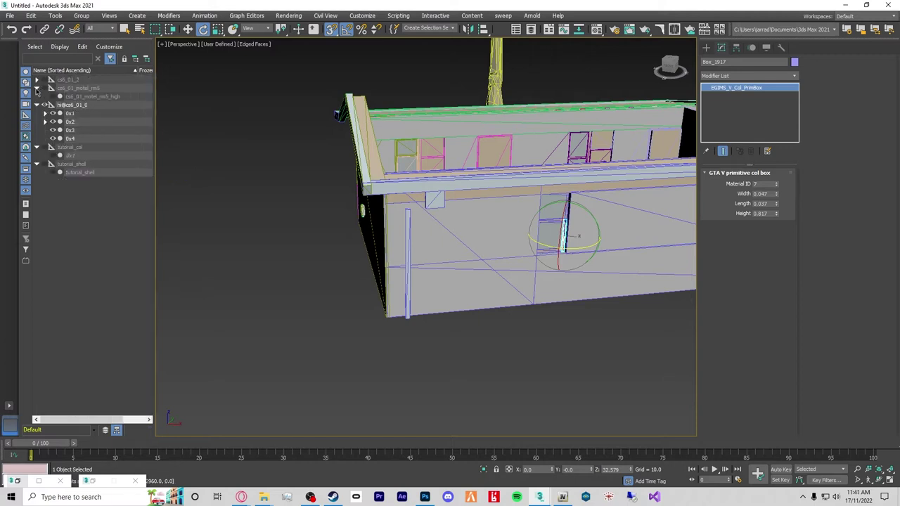
pyautogui.click(37, 88)
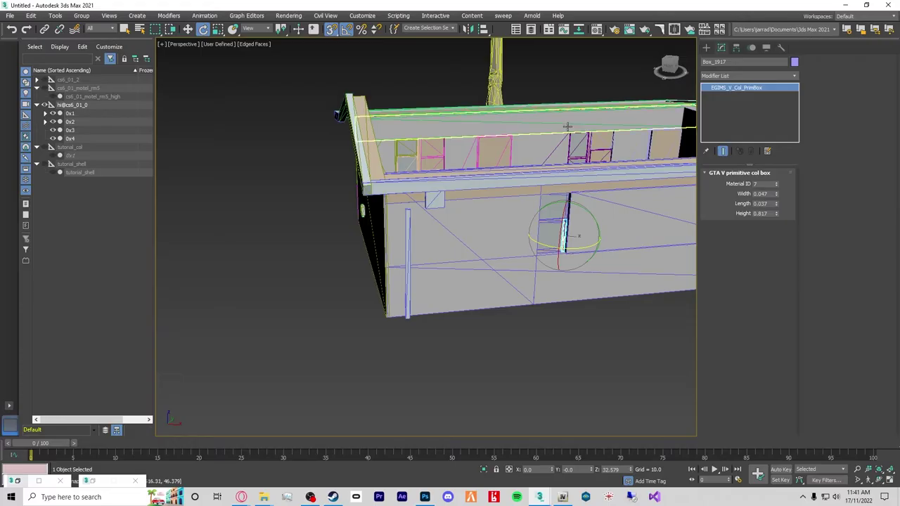
# Delete the hi@cs6_01_0 collision piece that fills the front doorway of the end motel room.
pyautogui.click(460, 151)
pyautogui.keyDown('alt'); pyautogui.moveTo(397, 163); pyautogui.dragTo(614, 167, button='middle'); pyautogui.keyUp('alt')
pyautogui.scroll(-5, 613, 167)
pyautogui.scroll(8, 614, 167)
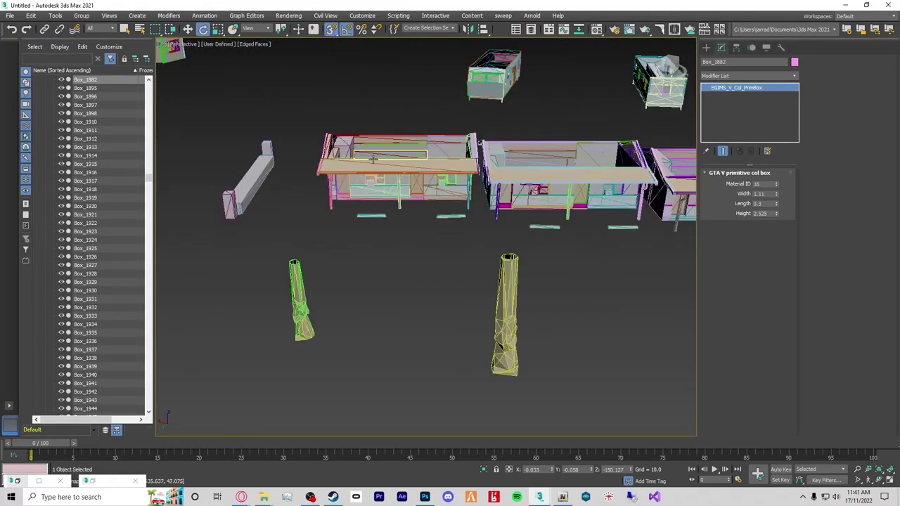
pyautogui.scroll(4, 368, 221)
pyautogui.click(376, 156)
pyautogui.scroll(3, 388, 151)
pyautogui.scroll(1, 388, 152)
pyautogui.press('Delete')
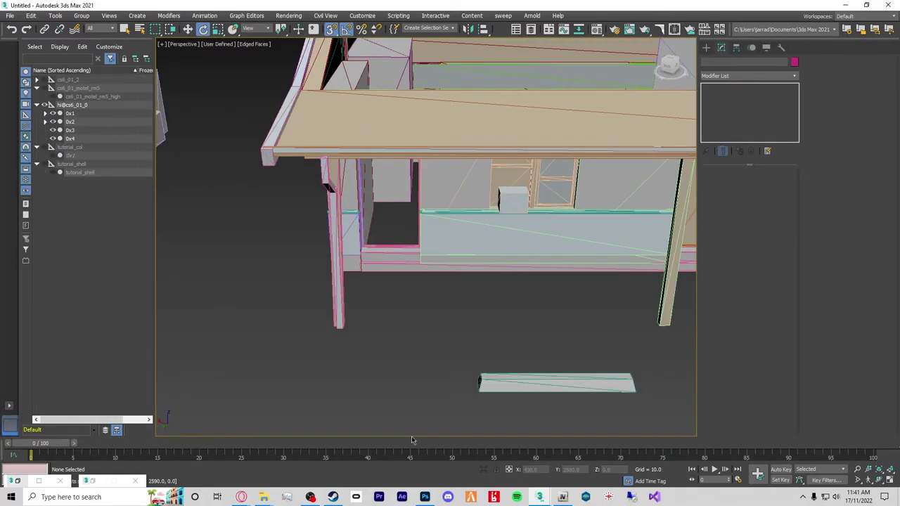
# Unhide cs6_01_2 together with its child meshes 0x1 to 0x5.
pyautogui.scroll(-2, 437, 188)
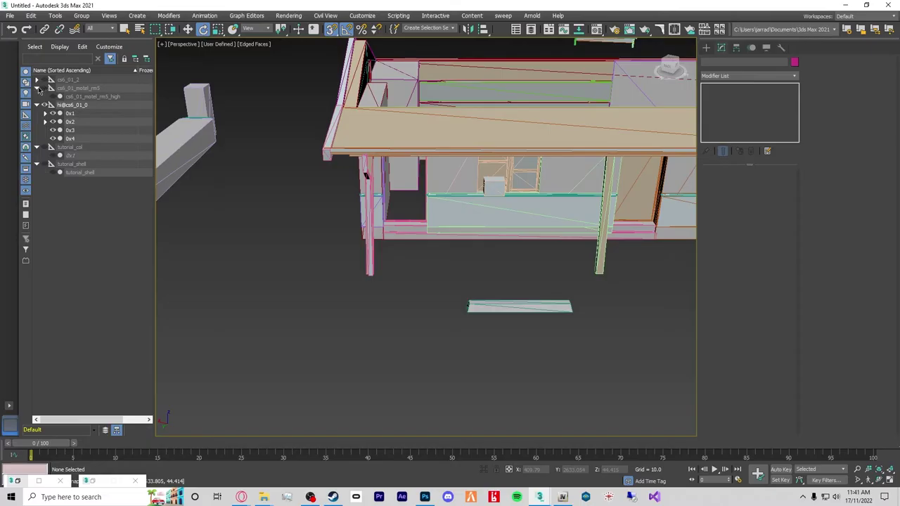
pyautogui.click(38, 87)
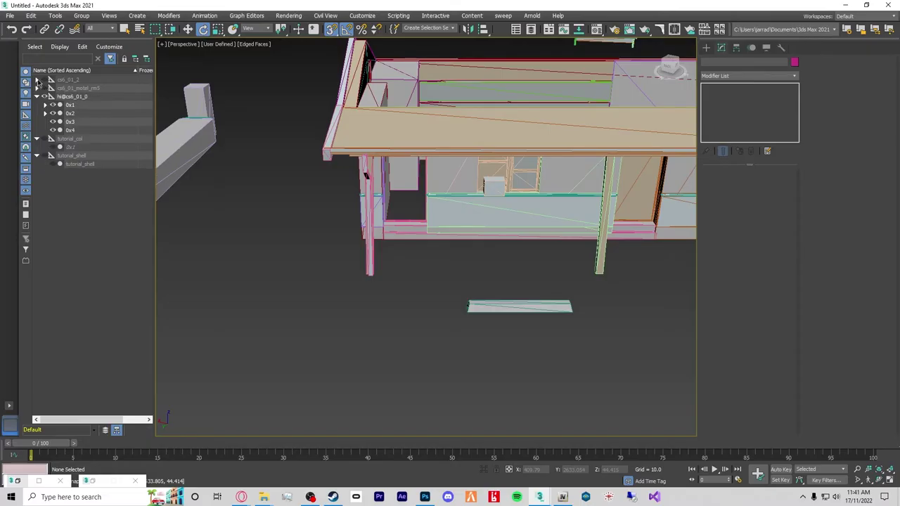
pyautogui.click(38, 79)
pyautogui.click(69, 80)
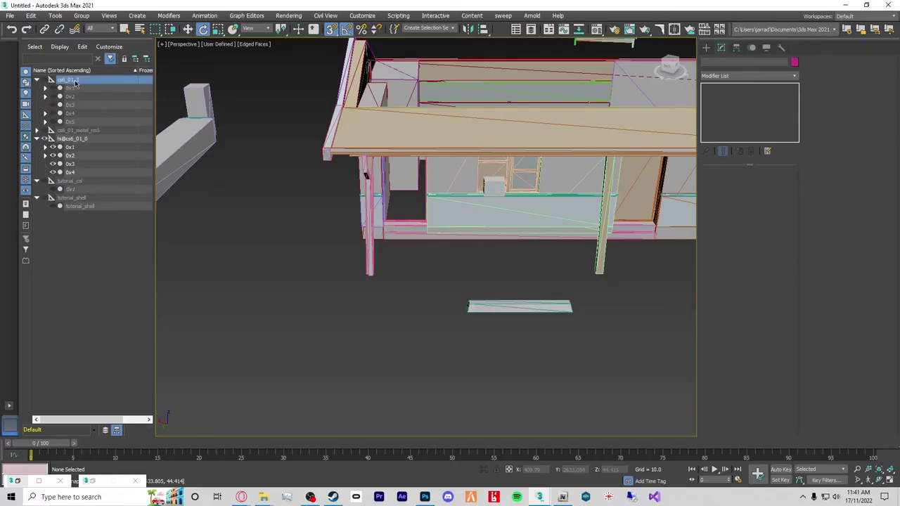
pyautogui.keyDown('shift'); pyautogui.click(64, 122); pyautogui.keyUp('shift')
pyautogui.click(52, 122)
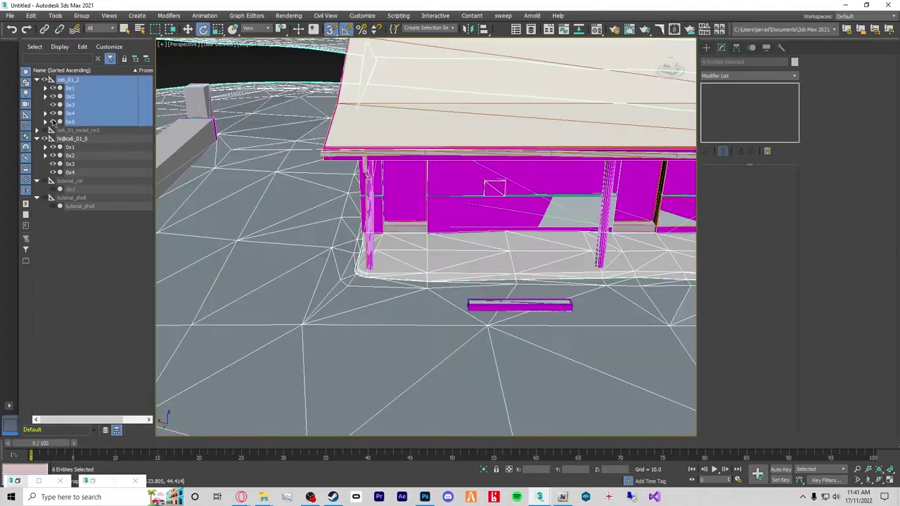
# Select collision box Box_118 across the end room's front wall and set the move reference coordinate system to Local.
pyautogui.click(402, 195)
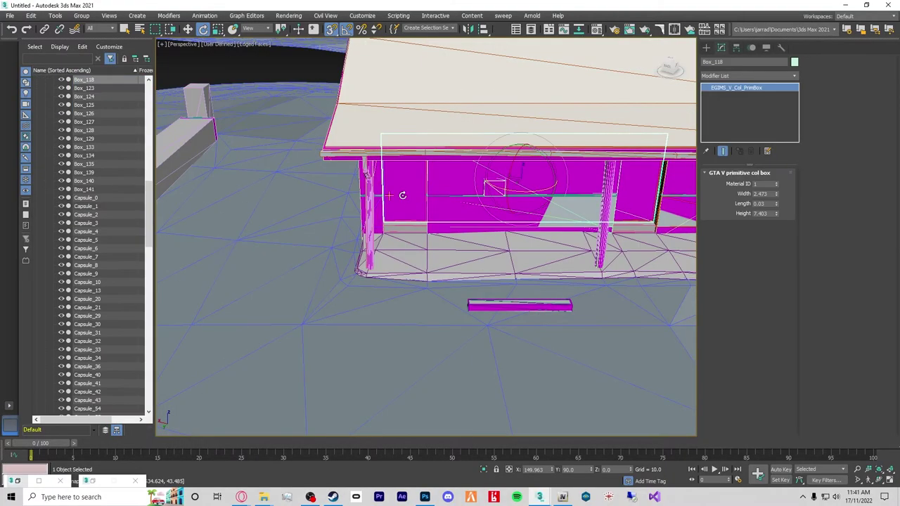
pyautogui.scroll(5, 450, 201)
pyautogui.moveTo(498, 204)
pyautogui.keyDown('alt'); pyautogui.mouseDown(button='middle')
pyautogui.moveTo(487, 225)
pyautogui.moveTo(450, 211)
pyautogui.moveTo(496, 197)
pyautogui.mouseUp(button='middle'); pyautogui.keyUp('alt')
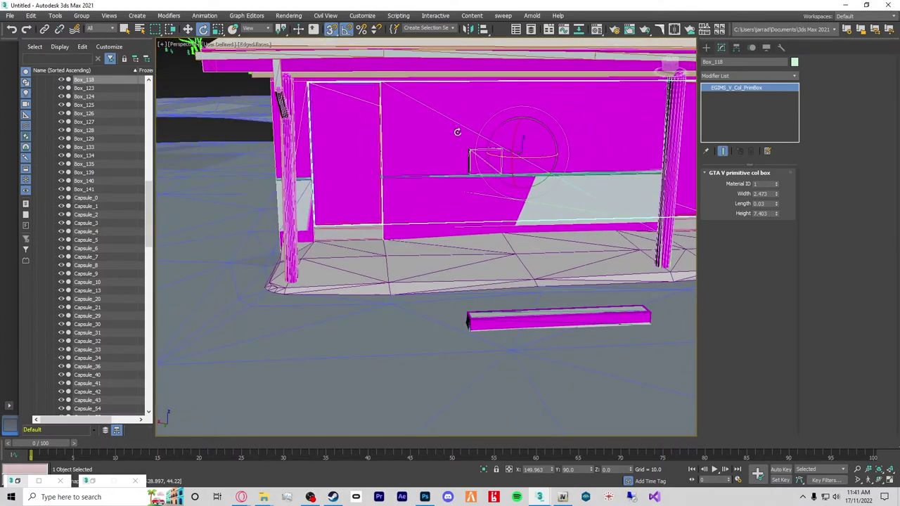
pyautogui.click(257, 28)
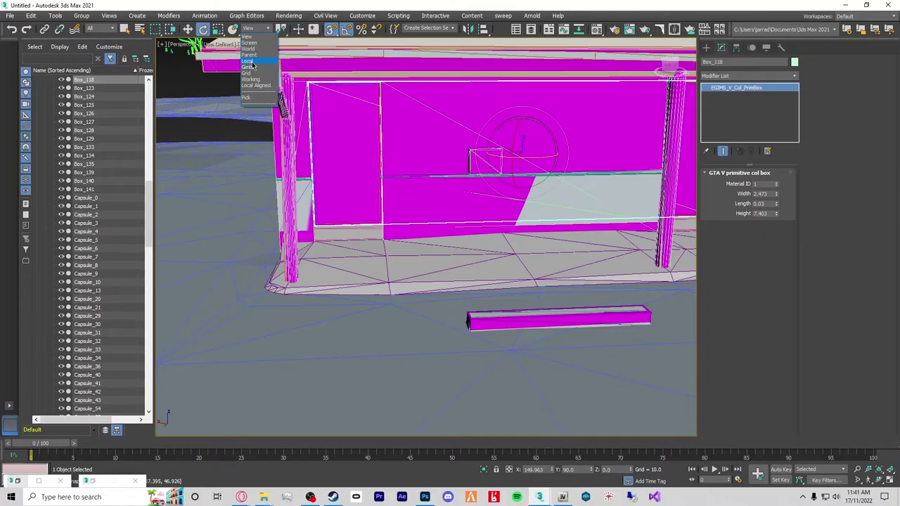
pyautogui.click(251, 62)
pyautogui.press('w')
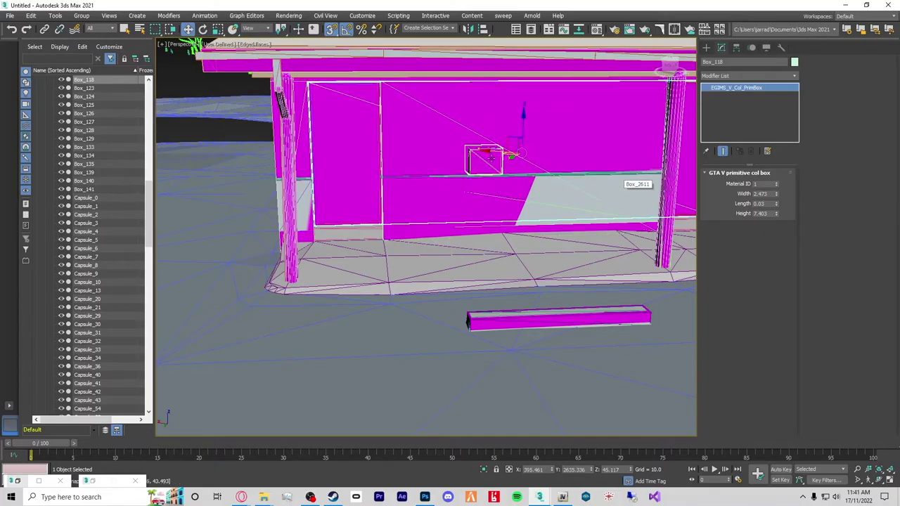
pyautogui.click(256, 29)
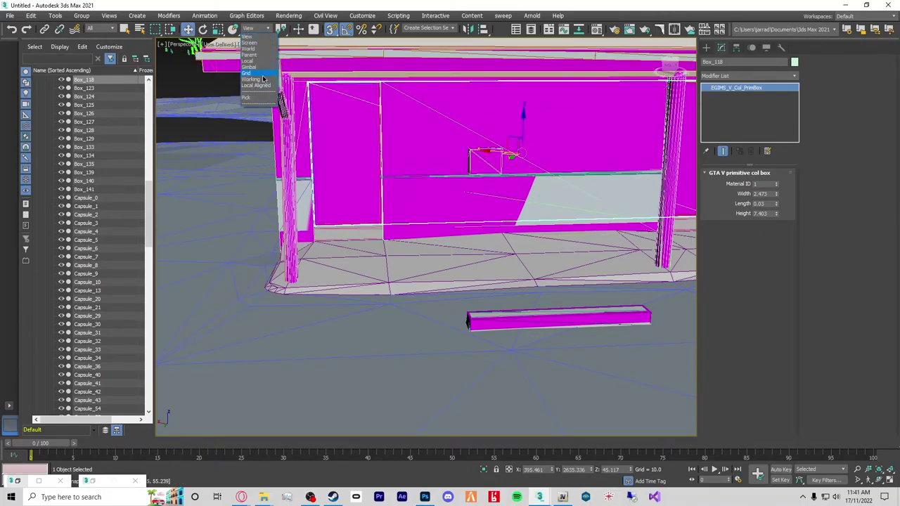
pyautogui.click(250, 61)
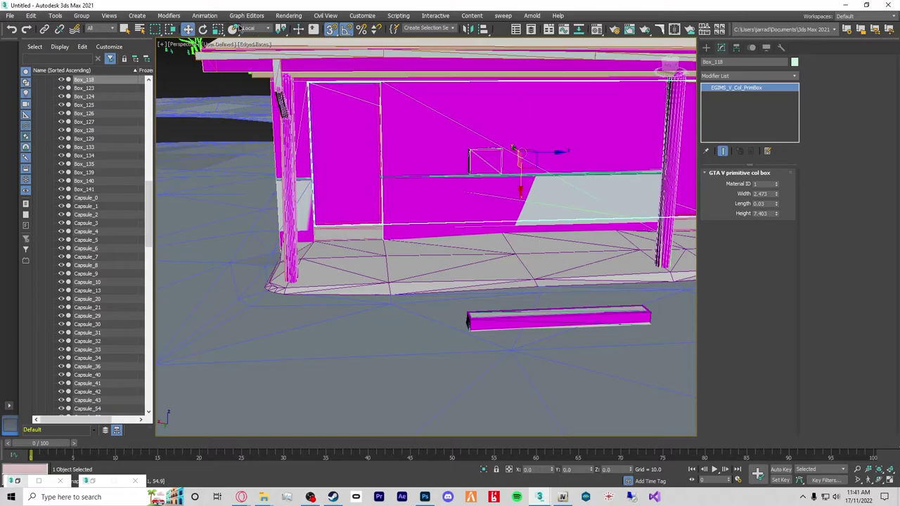
# Using Local coordinates for scaling, make one narrower copy of Box_118 and move it along the front wall to the doorway's edge.
pyautogui.press('r')
pyautogui.click(256, 28)
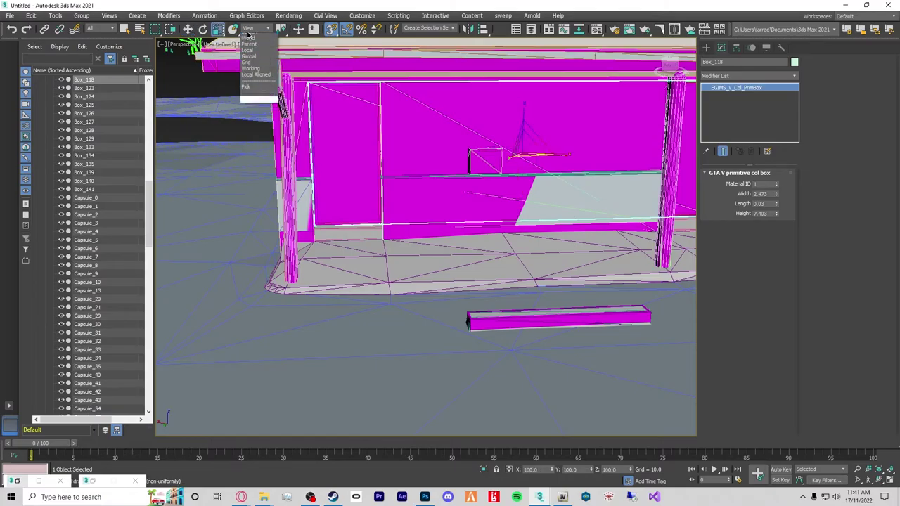
pyautogui.click(251, 63)
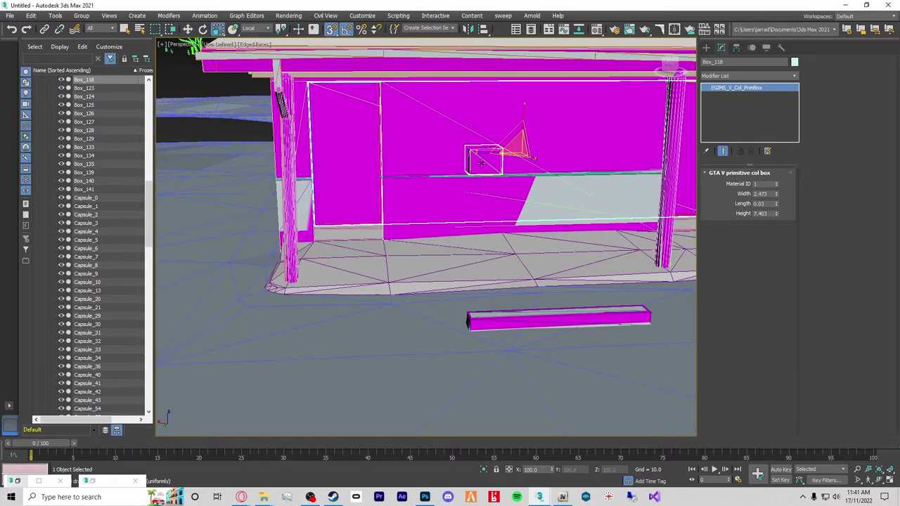
pyautogui.moveTo(480, 153); pyautogui.dragTo(509, 155)
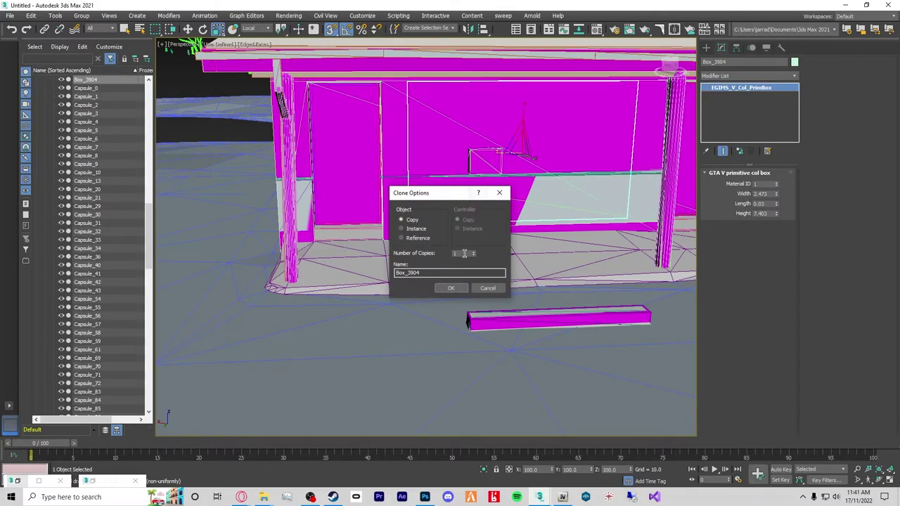
pyautogui.click(451, 289)
pyautogui.keyDown('alt'); pyautogui.moveTo(451, 292); pyautogui.dragTo(394, 278, button='middle'); pyautogui.keyUp('alt')
pyautogui.press('w')
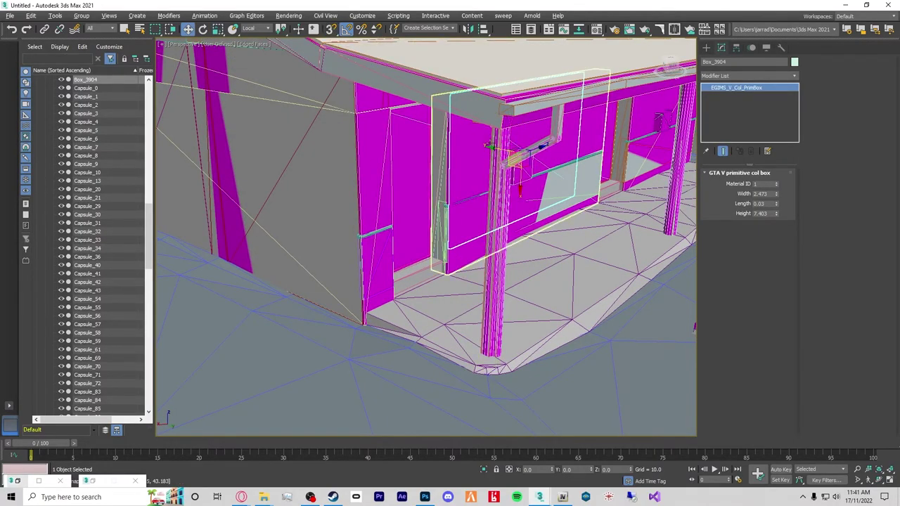
pyautogui.moveTo(493, 146); pyautogui.dragTo(538, 165)
# Scale off one much narrower copy of the front wall's new collision box.
pyautogui.keyDown('alt'); pyautogui.moveTo(557, 295); pyautogui.dragTo(561, 160, button='middle'); pyautogui.keyUp('alt')
pyautogui.press('r')
pyautogui.keyDown('shift'); pyautogui.moveTo(485, 163); pyautogui.dragTo(573, 202); pyautogui.keyUp('shift')
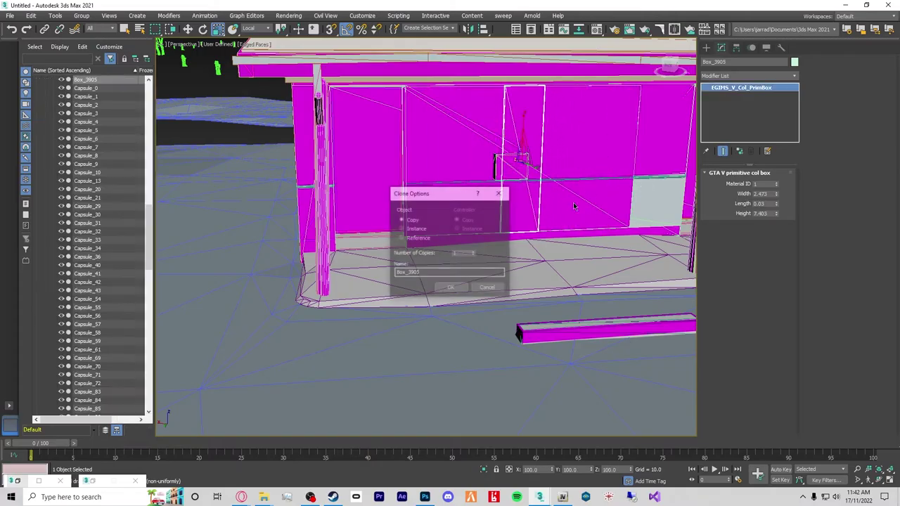
pyautogui.click(450, 288)
# Move the narrow collision box to the short wall section between the doorway and the building's corner.
pyautogui.press('w')
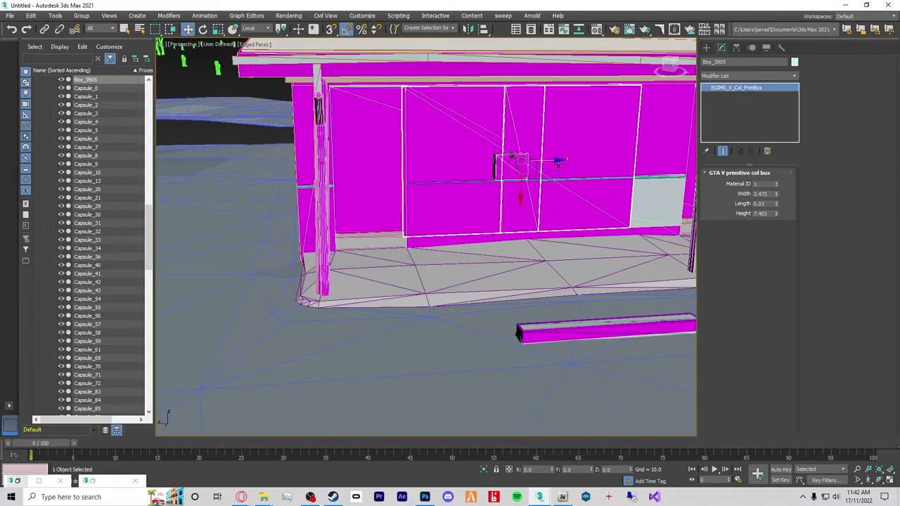
pyautogui.moveTo(558, 163); pyautogui.dragTo(348, 183)
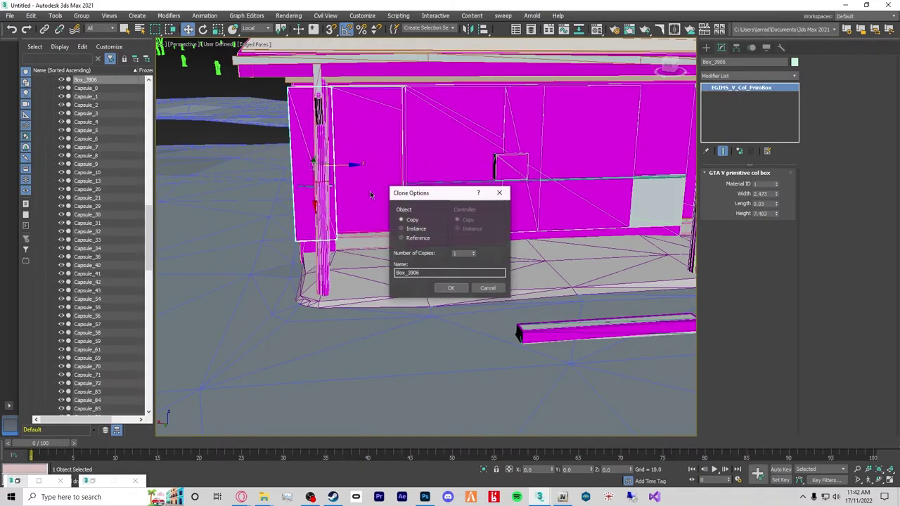
pyautogui.click(487, 289)
pyautogui.moveTo(457, 161)
pyautogui.mouseDown()
pyautogui.moveTo(556, 161)
pyautogui.moveTo(350, 171)
pyautogui.mouseUp()
pyautogui.keyDown('alt'); pyautogui.moveTo(435, 236); pyautogui.dragTo(625, 164, button='middle'); pyautogui.keyUp('alt')
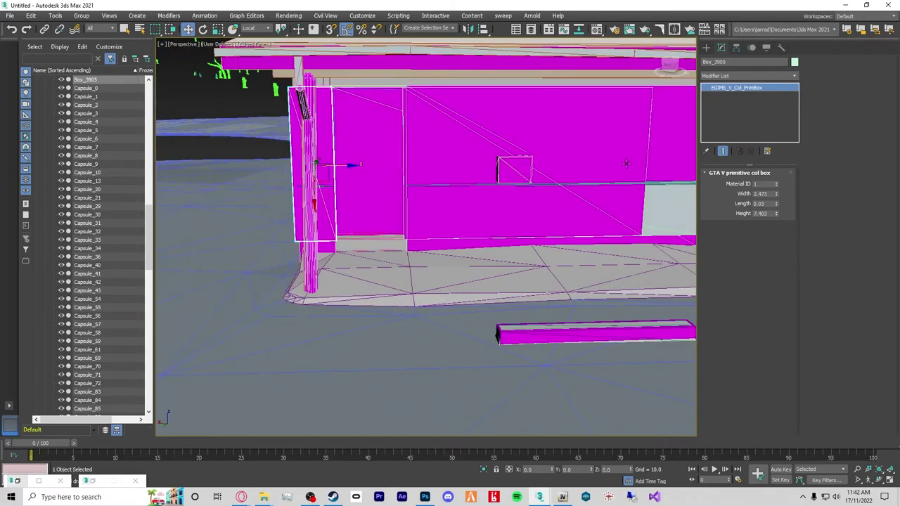
# Widen the front wall's collision box beside the end room's doorway to close the gap farther along the wall.
pyautogui.click(372, 153)
pyautogui.scroll(-5, 377, 163)
pyautogui.scroll(6, 433, 193)
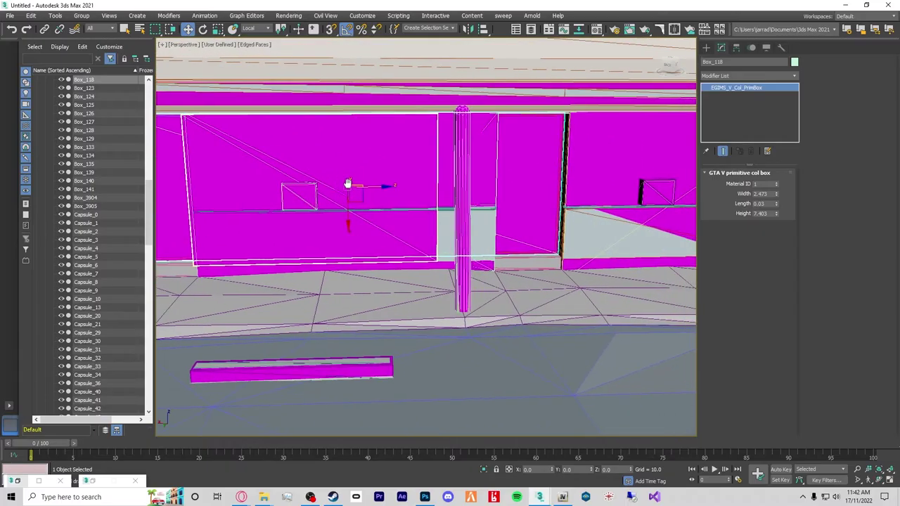
pyautogui.keyDown('alt'); pyautogui.moveTo(432, 194); pyautogui.dragTo(393, 186, button='middle'); pyautogui.keyUp('alt')
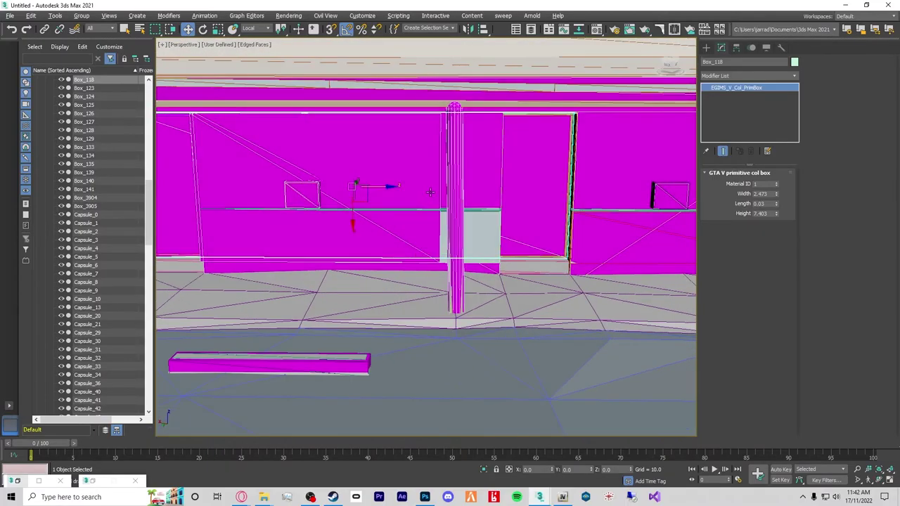
pyautogui.click(386, 187)
pyautogui.press('r')
pyautogui.moveTo(359, 191); pyautogui.dragTo(422, 190)
pyautogui.press('w')
pyautogui.press('e')
pyautogui.press('r')
pyautogui.press('w')
# Delete the original collision box that still covers the end room's doorway.
pyautogui.keyDown('alt'); pyautogui.moveTo(329, 222); pyautogui.dragTo(359, 197, button='middle'); pyautogui.keyUp('alt')
pyautogui.click(361, 187)
pyautogui.press('Delete')
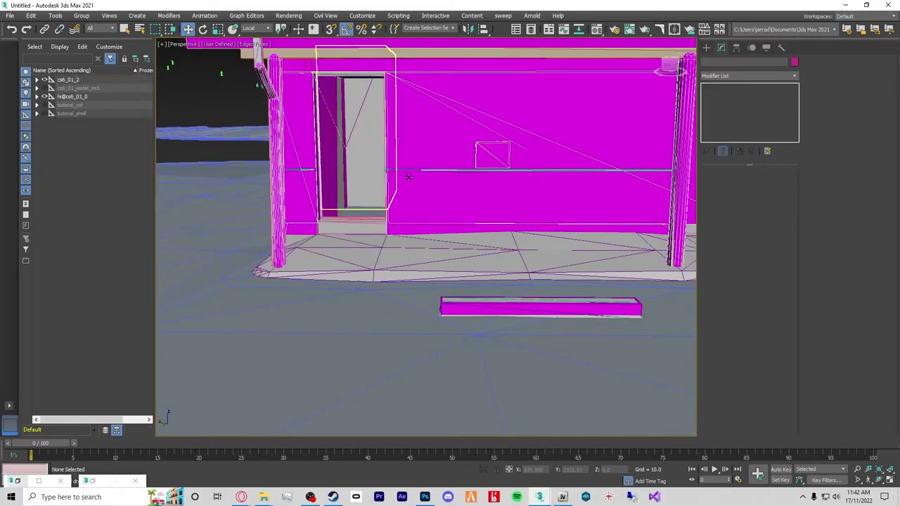
# Examine the collision layout across the whole site and around the motel's end room.
pyautogui.scroll(-5, 403, 178)
pyautogui.keyDown('alt'); pyautogui.moveTo(403, 178); pyautogui.dragTo(437, 352, button='middle'); pyautogui.keyUp('alt')
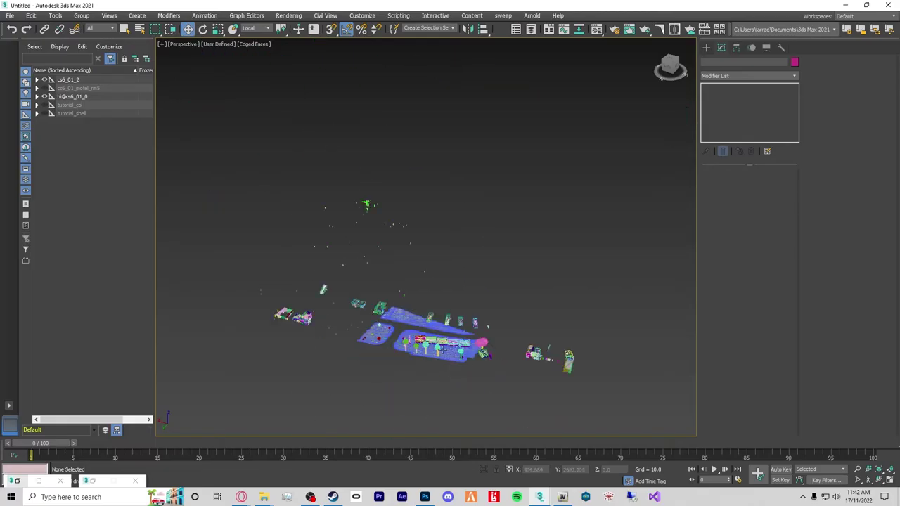
pyautogui.scroll(5, 443, 350)
pyautogui.scroll(3, 456, 335)
pyautogui.click(482, 330)
pyautogui.keyDown('alt'); pyautogui.moveTo(482, 330); pyautogui.dragTo(414, 316, button='middle'); pyautogui.keyUp('alt')
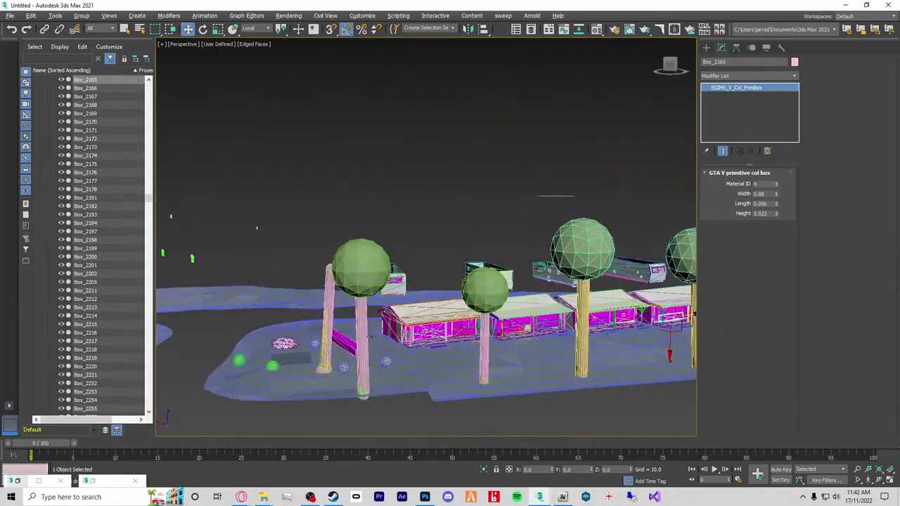
pyautogui.scroll(6, 414, 316)
pyautogui.scroll(5, 414, 316)
# Select collision box Box_2670 standing inside the doorway and move it sideways towards the building's outer end wall.
pyautogui.click(344, 266)
pyautogui.scroll(2, 499, 292)
pyautogui.keyDown('alt'); pyautogui.moveTo(500, 292); pyautogui.dragTo(331, 225, button='middle'); pyautogui.keyUp('alt')
pyautogui.scroll(-3, 464, 308)
pyautogui.scroll(3, 309, 225)
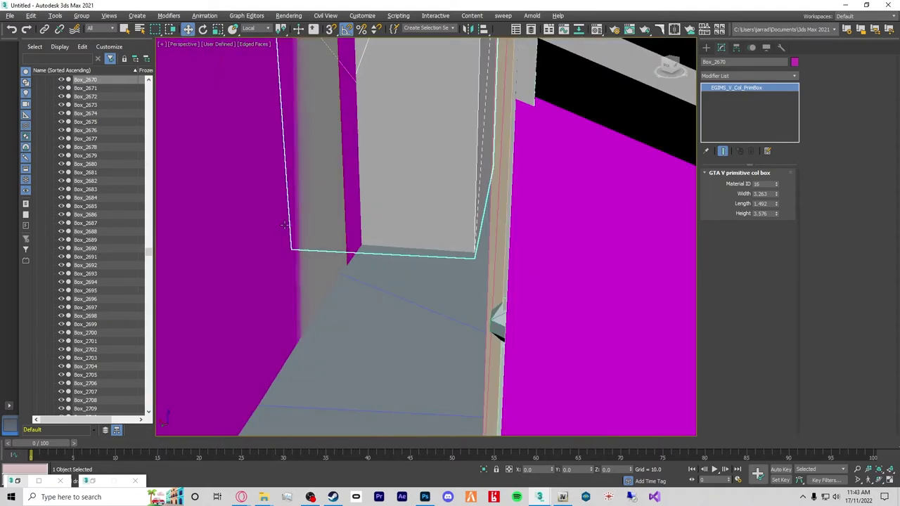
pyautogui.scroll(2, 293, 225)
pyautogui.scroll(-4, 293, 225)
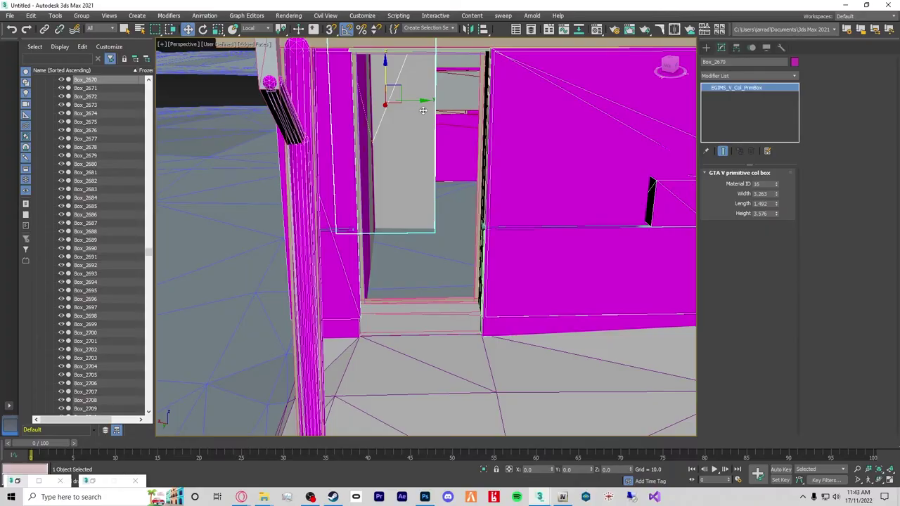
pyautogui.moveTo(424, 99); pyautogui.dragTo(368, 103)
# Scale Box_2670 thinner and shift it along its local Y axis against the building's end wall.
pyautogui.press('r')
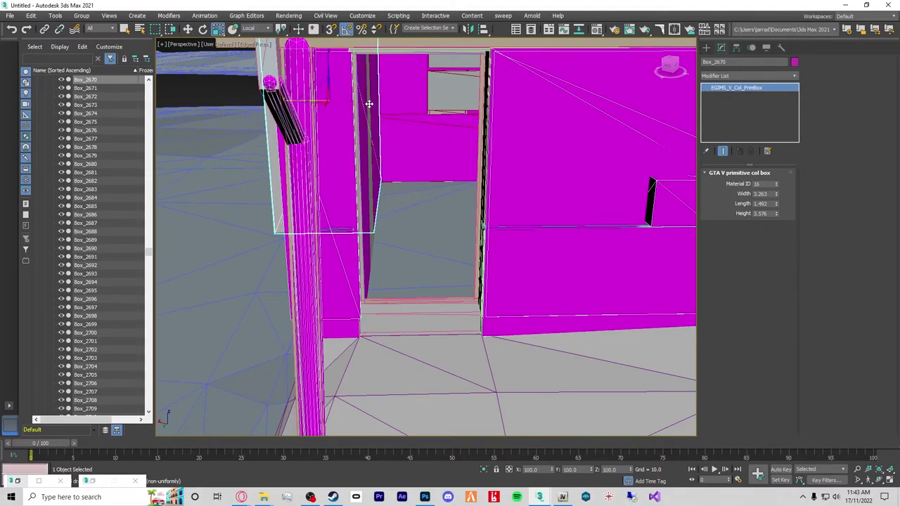
pyautogui.moveTo(289, 100); pyautogui.dragTo(425, 124)
pyautogui.keyDown('alt'); pyautogui.moveTo(380, 262); pyautogui.dragTo(364, 266, button='middle'); pyautogui.keyUp('alt')
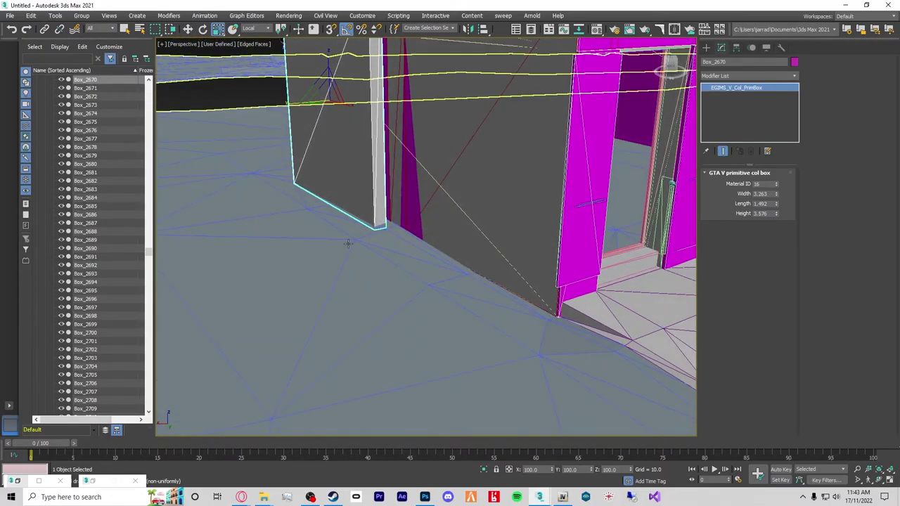
pyautogui.press('w')
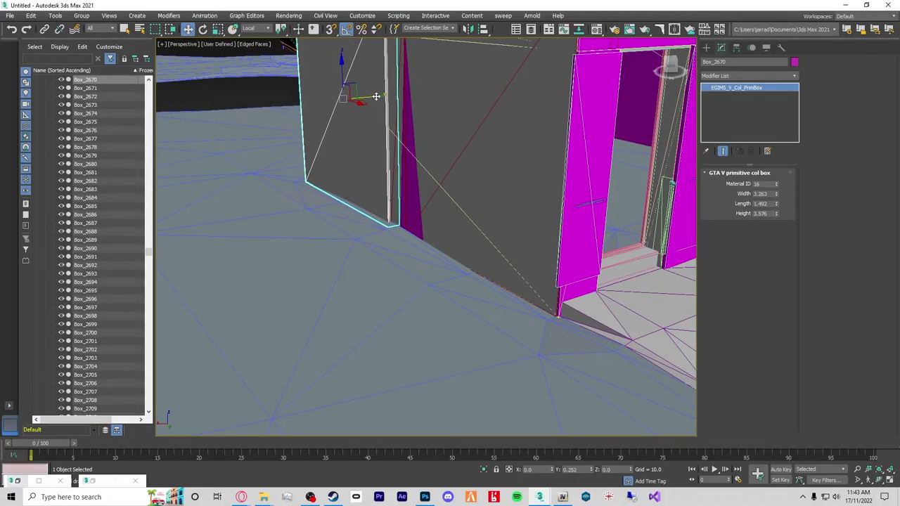
pyautogui.keyDown('alt'); pyautogui.moveTo(393, 111); pyautogui.dragTo(485, 243, button='middle'); pyautogui.keyUp('alt')
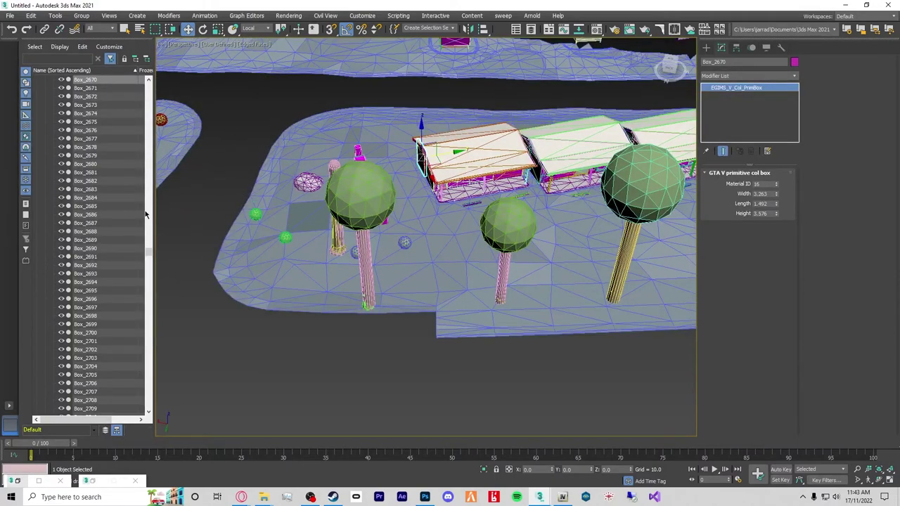
# Collapse the 0x1 collision list and unhide cs6_01_motel_rm5 together with its cs6_01_motel_rm5_high mesh.
pyautogui.moveTo(150, 254); pyautogui.dragTo(149, 83)
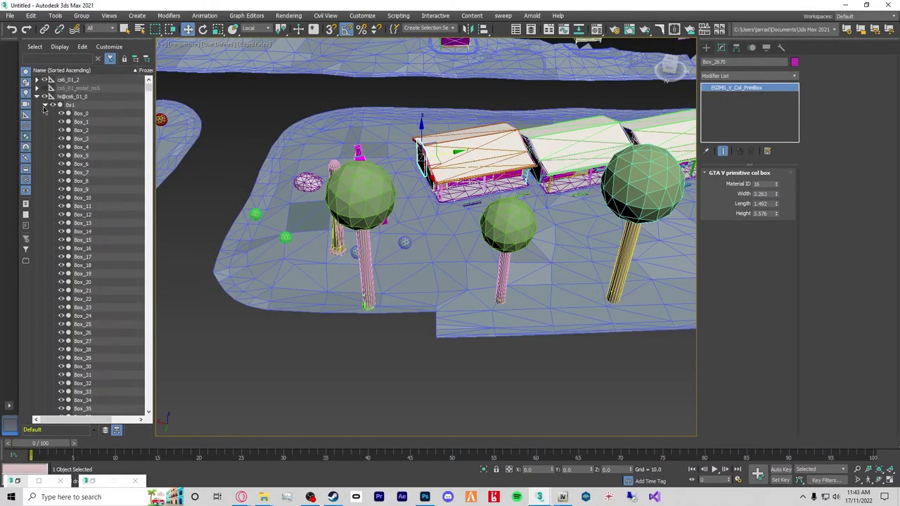
pyautogui.click(45, 104)
pyautogui.press('z')
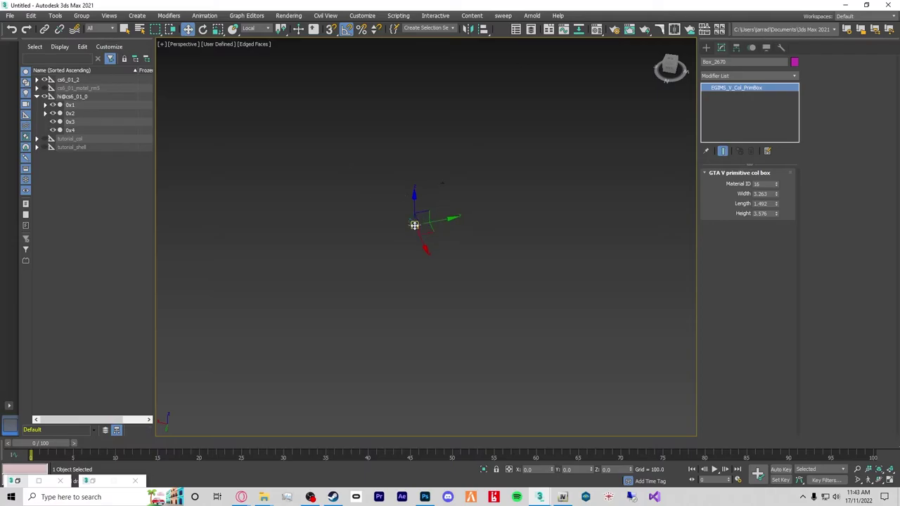
pyautogui.scroll(-3, 383, 287)
pyautogui.click(70, 89)
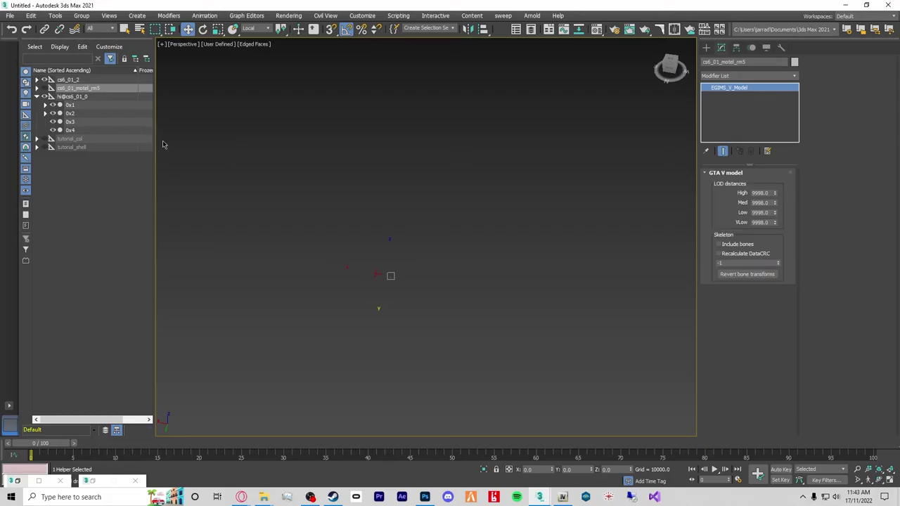
pyautogui.scroll(5, 390, 274)
pyautogui.moveTo(375, 264); pyautogui.dragTo(436, 362, button='middle')
pyautogui.keyDown('alt'); pyautogui.moveTo(516, 297); pyautogui.dragTo(456, 392, button='middle'); pyautogui.keyUp('alt')
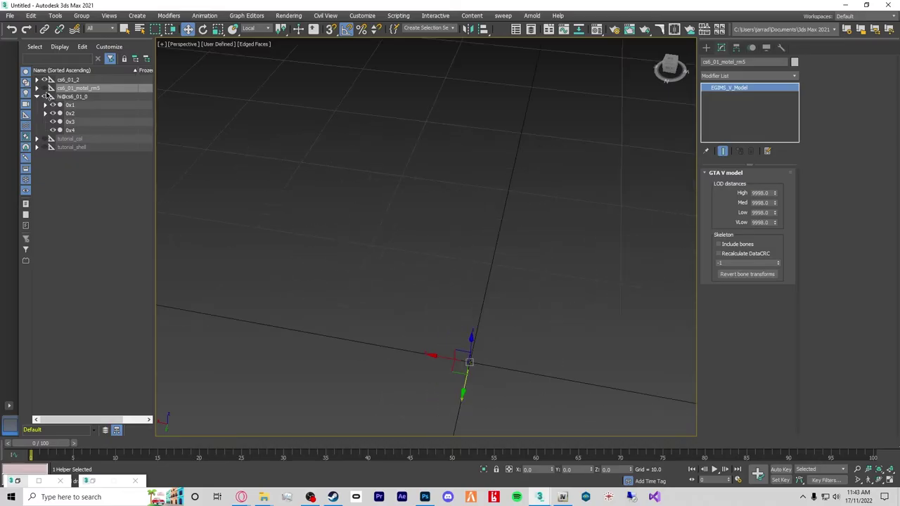
pyautogui.click(37, 88)
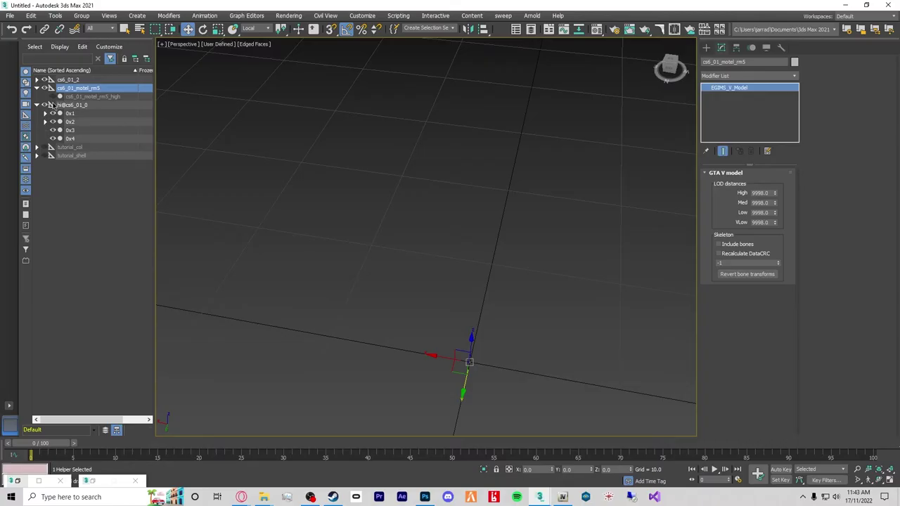
pyautogui.click(53, 96)
# Unhide tutorial_col and tutorial_shell together with their child objects, and clear the selection.
pyautogui.click(36, 156)
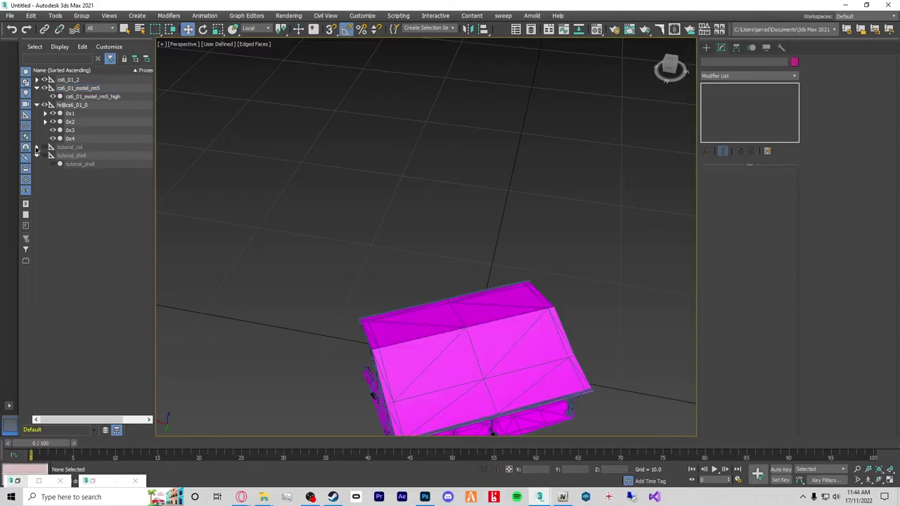
pyautogui.click(37, 147)
pyautogui.click(74, 148)
pyautogui.keyDown('shift'); pyautogui.click(79, 172); pyautogui.keyUp('shift')
pyautogui.click(53, 172)
pyautogui.scroll(-5, 340, 253)
pyautogui.keyDown('alt'); pyautogui.moveTo(339, 252); pyautogui.dragTo(408, 303, button='middle'); pyautogui.keyUp('alt')
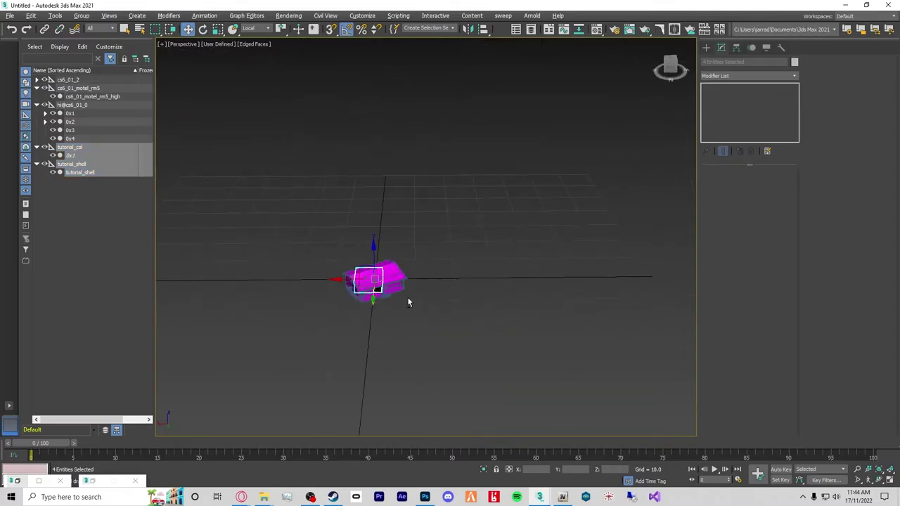
pyautogui.click(78, 210)
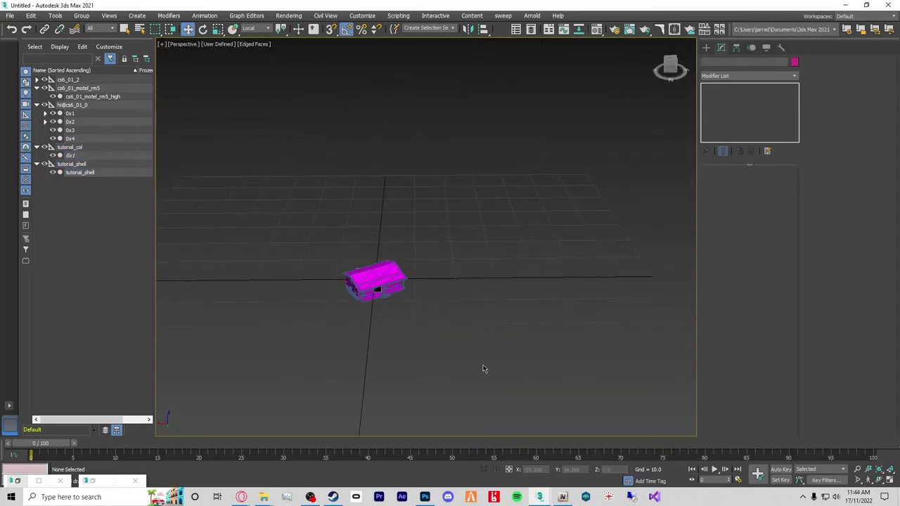
# Use Game Indefinite Modding Suite Evo to export all listed models and collisions to the tutorial project's exports folder.
pyautogui.click(539, 497)
pyautogui.click(589, 457)
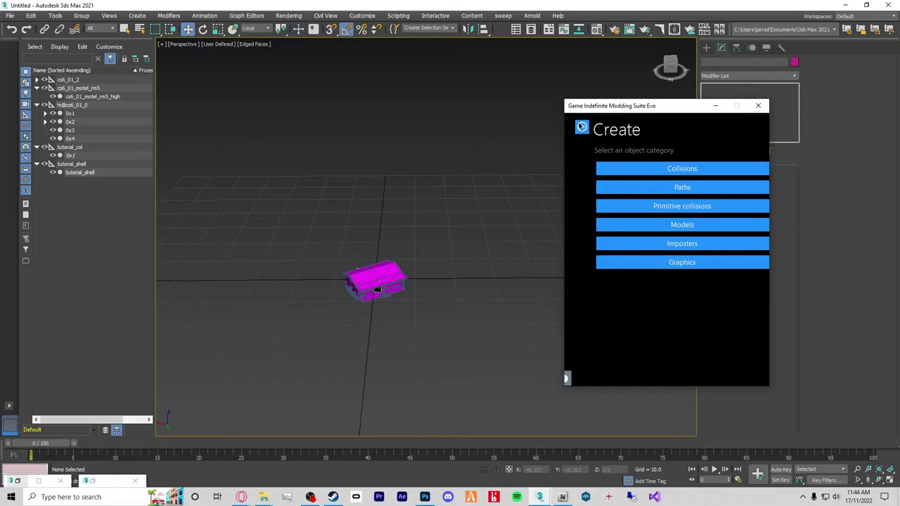
pyautogui.click(575, 126)
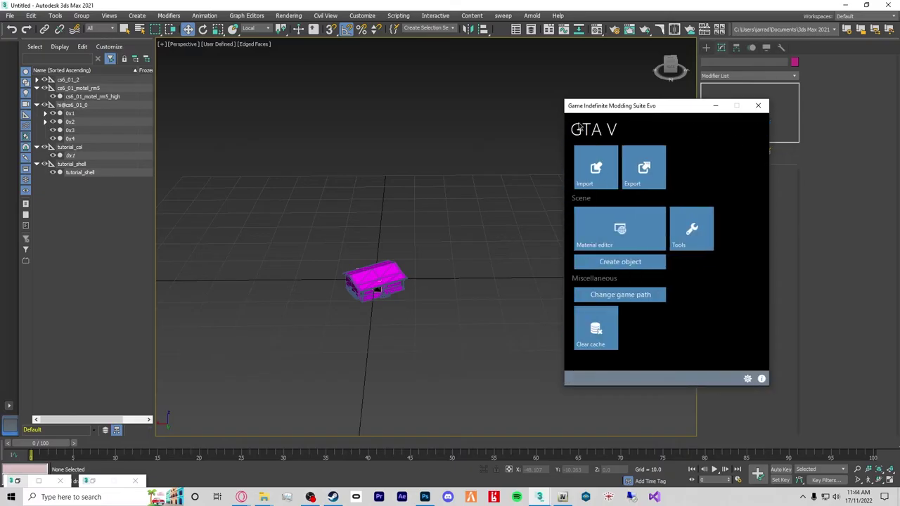
pyautogui.click(661, 178)
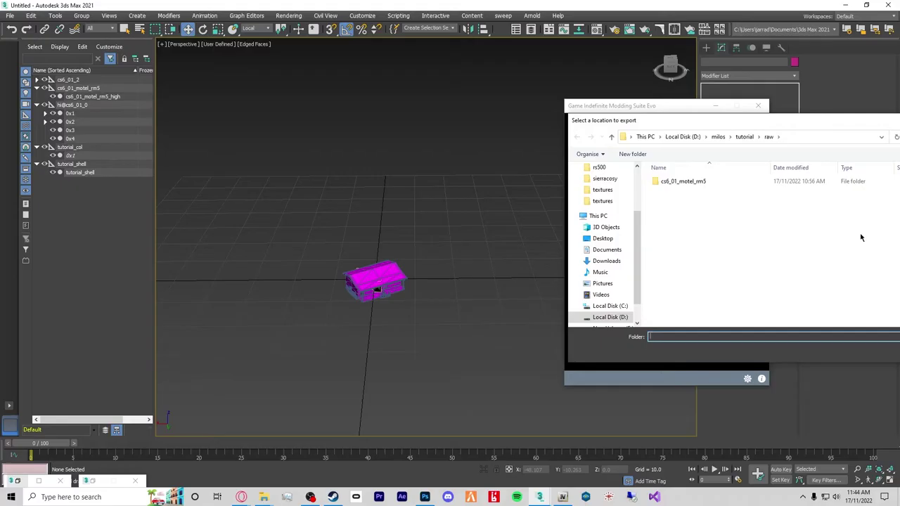
pyautogui.click(628, 136)
pyautogui.click(556, 182)
pyautogui.doubleClick(556, 182)
pyautogui.click(817, 351)
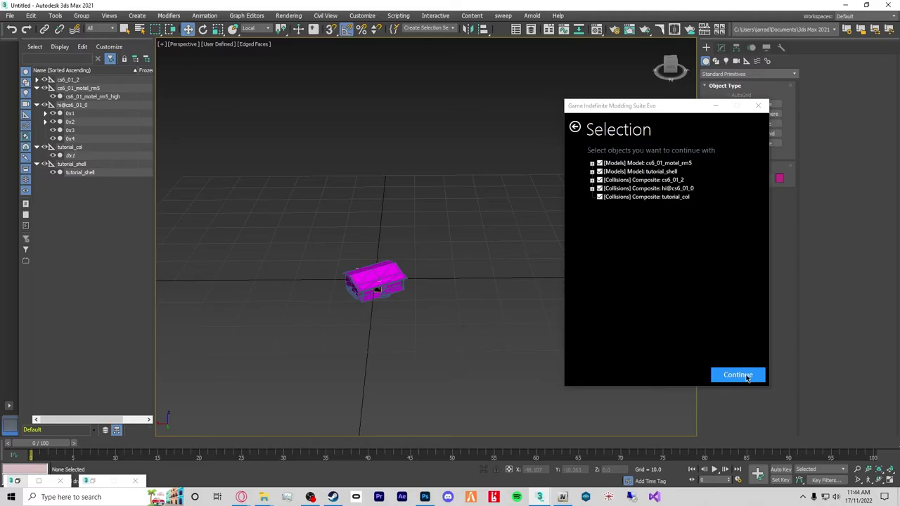
pyautogui.click(747, 377)
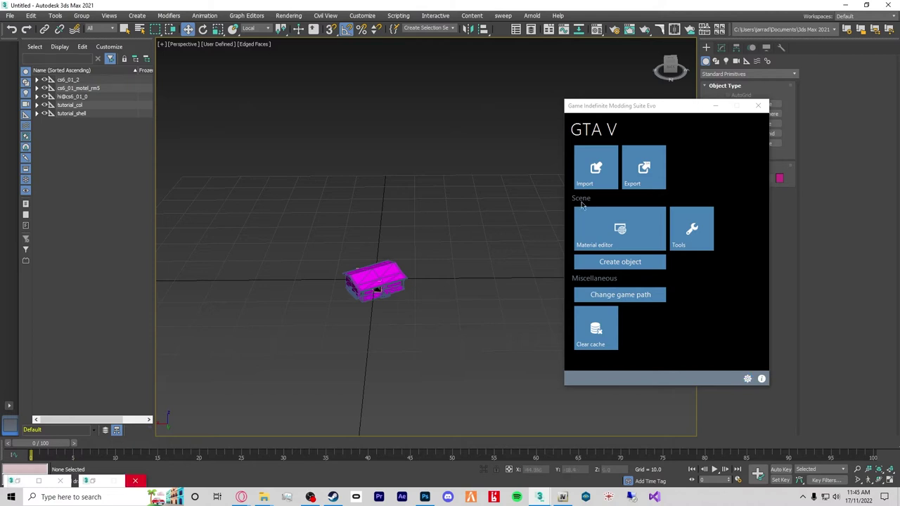
# Minimize the modding suite and 3ds Max, and switch to OpenIV with the tutorial folder of new_milo.rpf.
pyautogui.click(716, 105)
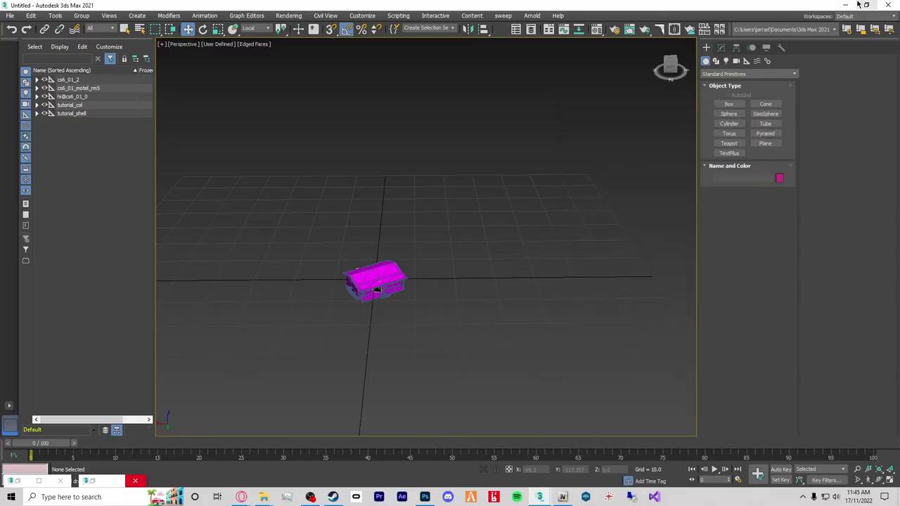
pyautogui.click(845, 5)
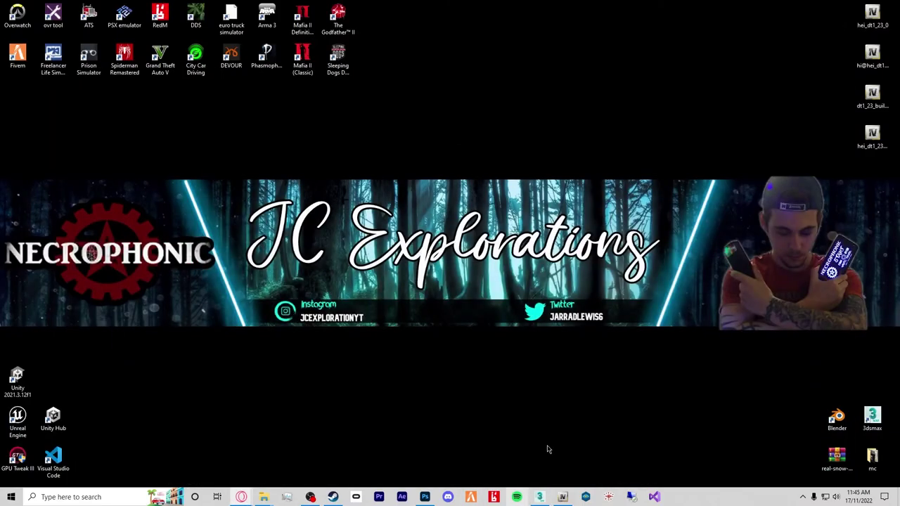
pyautogui.click(563, 497)
pyautogui.doubleClick(452, 79)
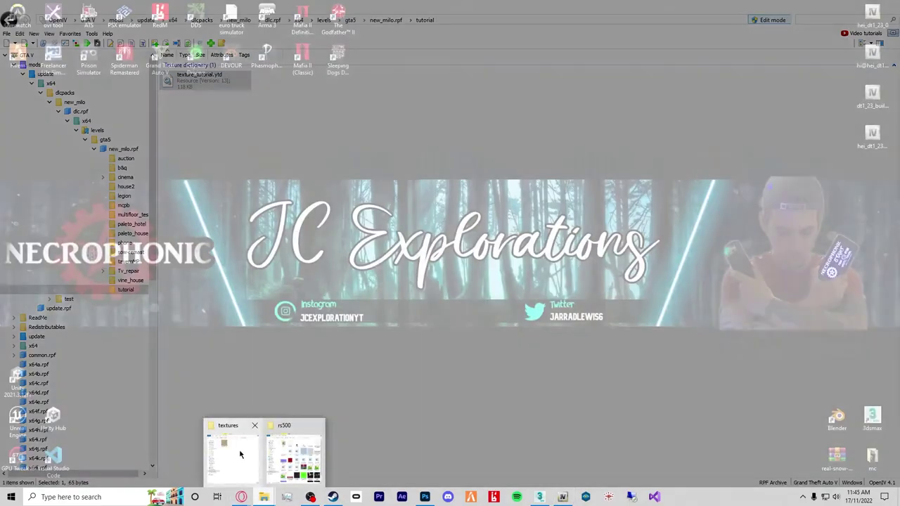
# Import the five exported OBN and ODR files from milos\tutorial\exports into OpenIV's tutorial folder.
pyautogui.click(239, 457)
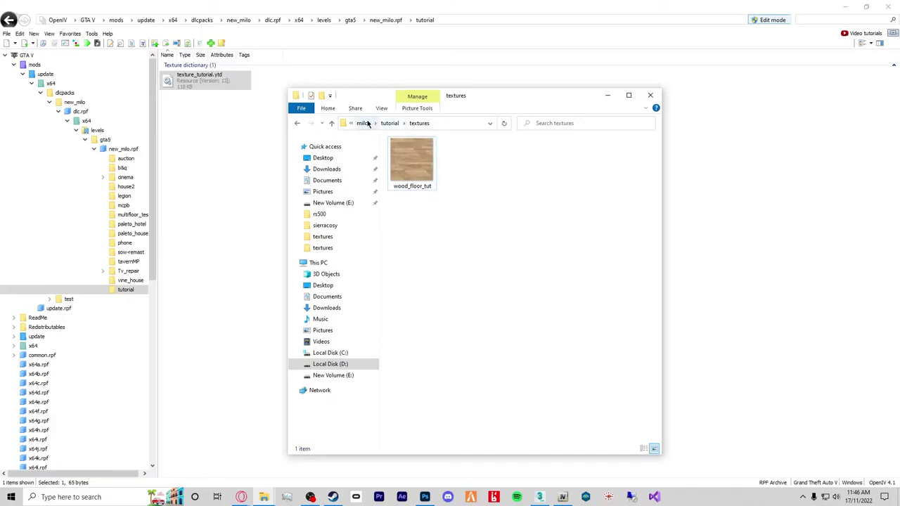
pyautogui.click(389, 123)
pyautogui.doubleClick(415, 154)
pyautogui.moveTo(475, 252); pyautogui.dragTo(416, 172)
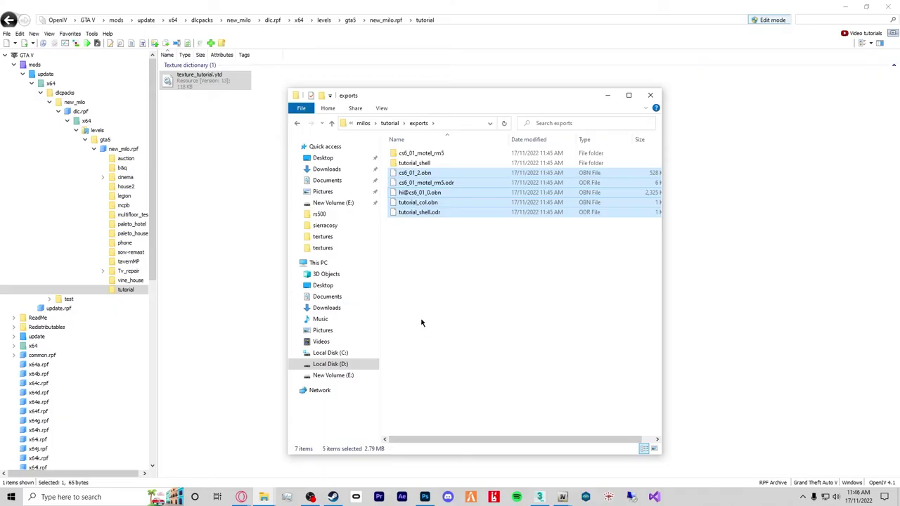
pyautogui.click(203, 242)
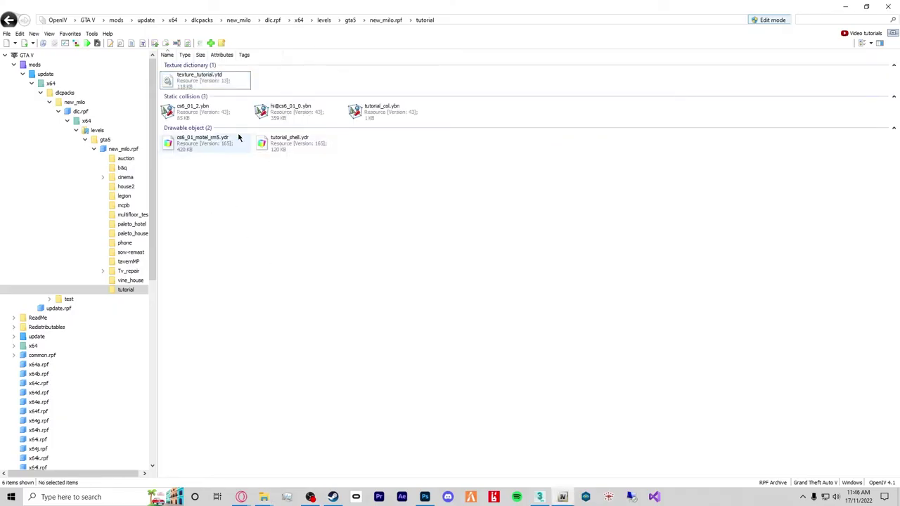
# Inspect the motel's front walls and end-room doorway in cs6_01_2.ybn using the enlarged collision viewer.
pyautogui.doubleClick(231, 114)
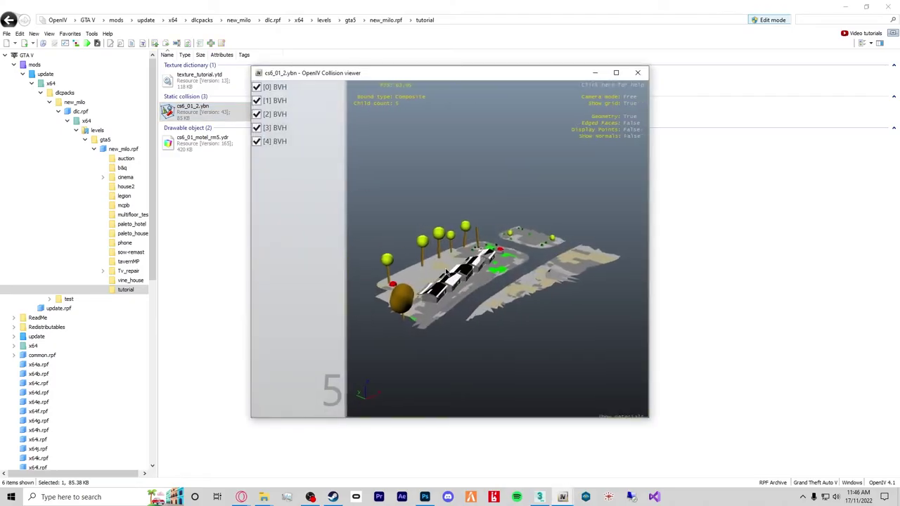
pyautogui.click(626, 98)
pyautogui.click(616, 72)
pyautogui.moveTo(568, 260); pyautogui.dragTo(314, 281)
pyautogui.scroll(4, 337, 295)
pyautogui.moveTo(365, 305); pyautogui.dragTo(409, 340)
pyautogui.scroll(10, 433, 327)
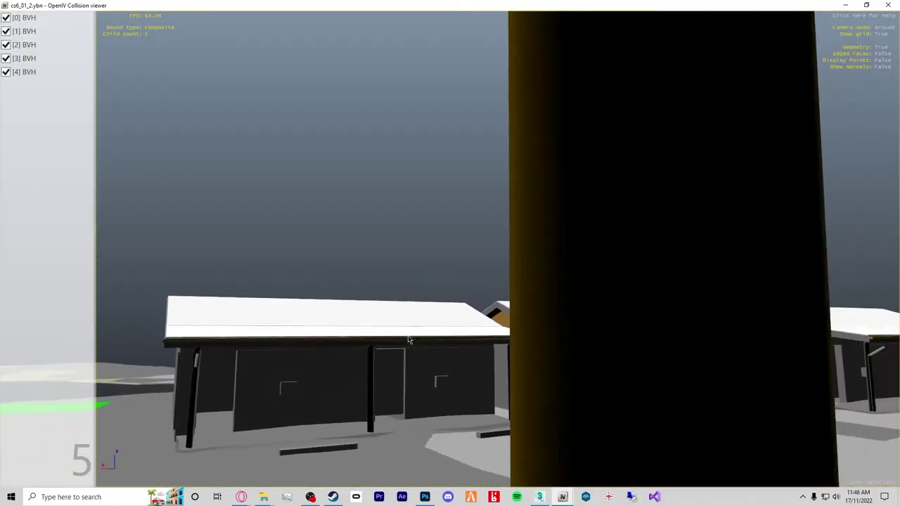
pyautogui.click(888, 5)
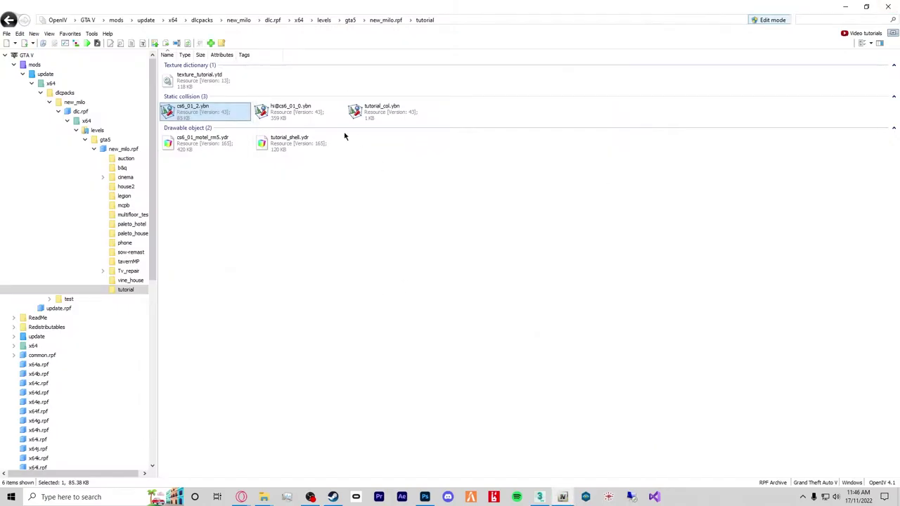
pyautogui.doubleClick(277, 119)
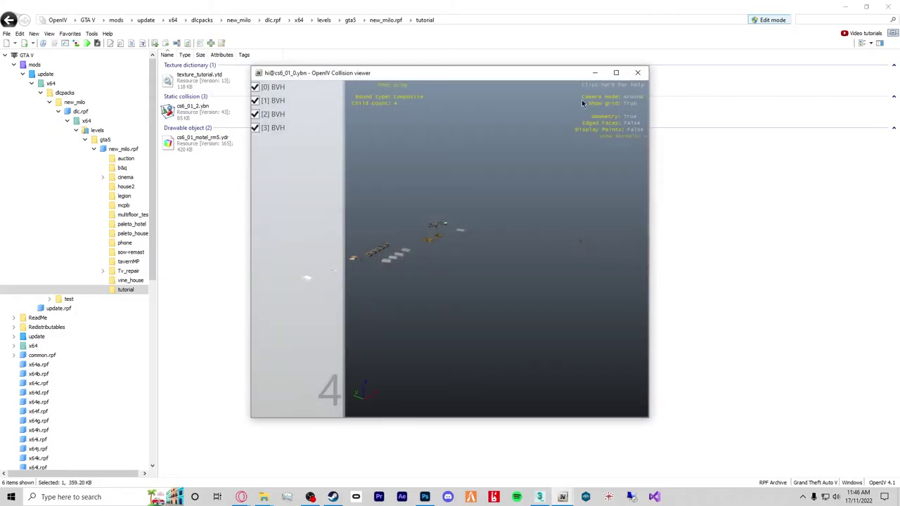
pyautogui.click(616, 72)
pyautogui.moveTo(436, 252); pyautogui.dragTo(206, 270)
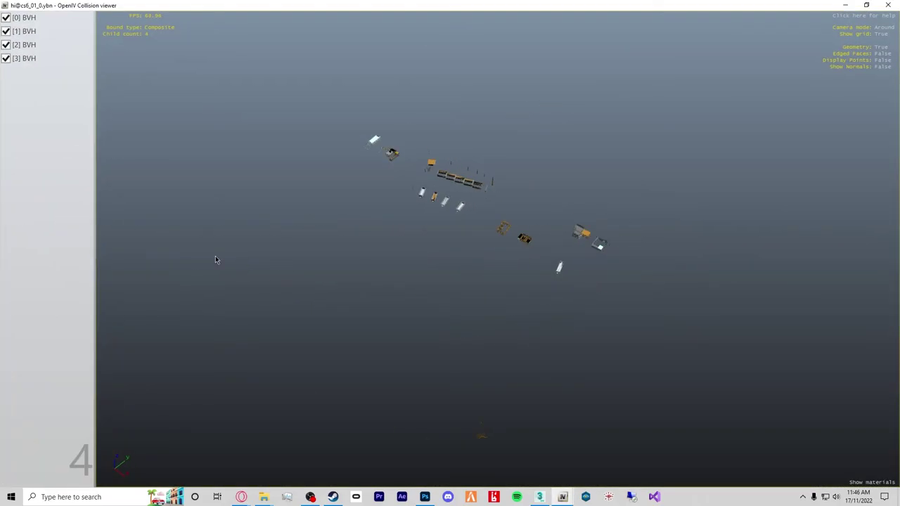
pyautogui.scroll(3, 488, 180)
pyautogui.moveTo(488, 180); pyautogui.dragTo(610, 36)
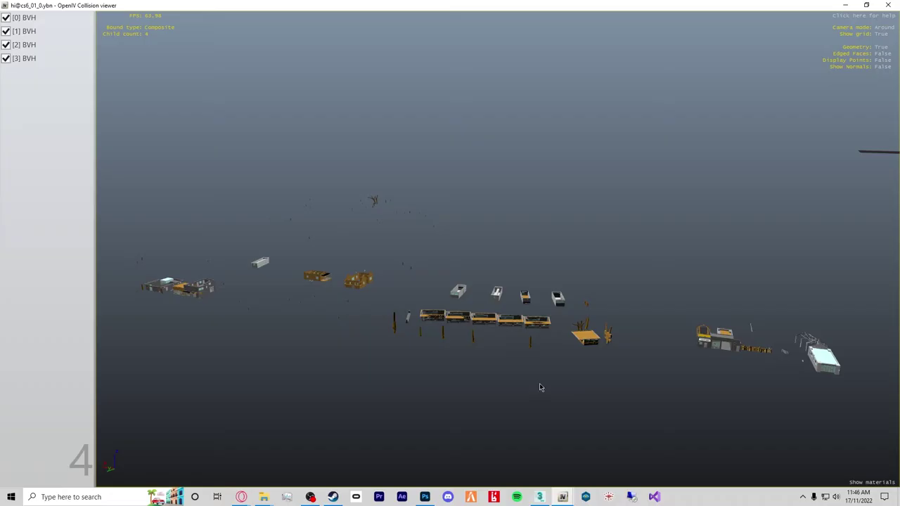
pyautogui.scroll(5, 539, 387)
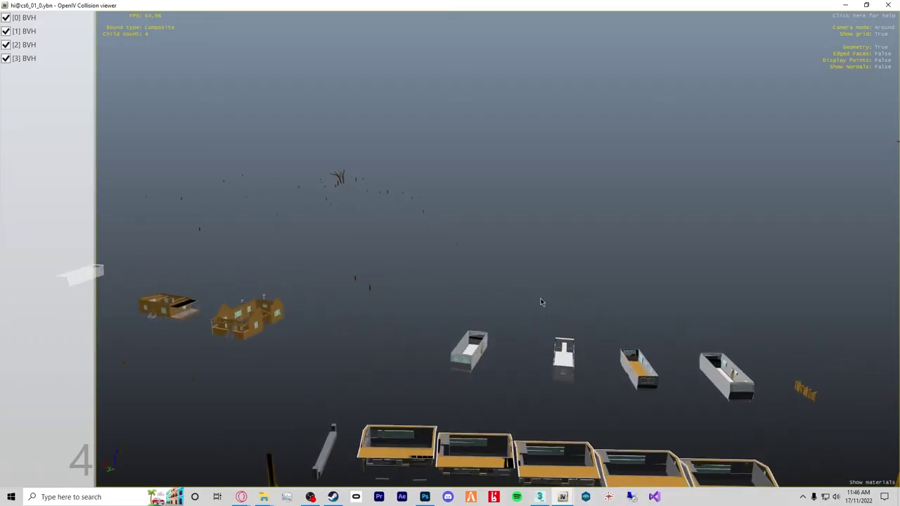
pyautogui.moveTo(515, 431); pyautogui.dragTo(498, 371)
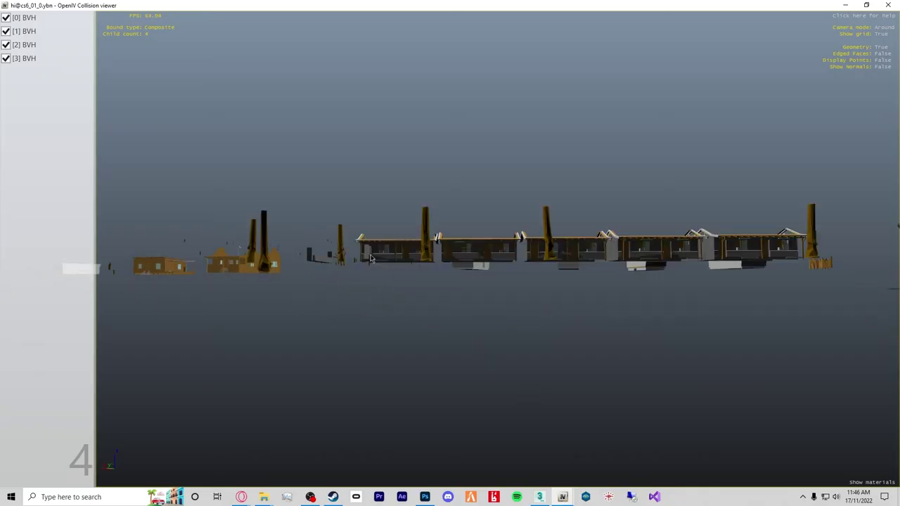
pyautogui.scroll(8, 373, 262)
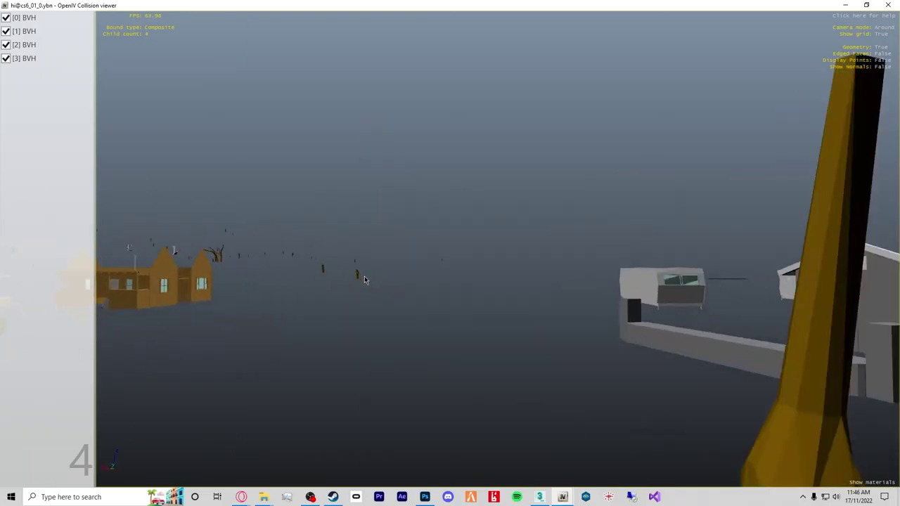
pyautogui.scroll(-5, 366, 280)
pyautogui.scroll(2, 340, 272)
pyautogui.scroll(-2, 340, 272)
pyautogui.scroll(5, 339, 274)
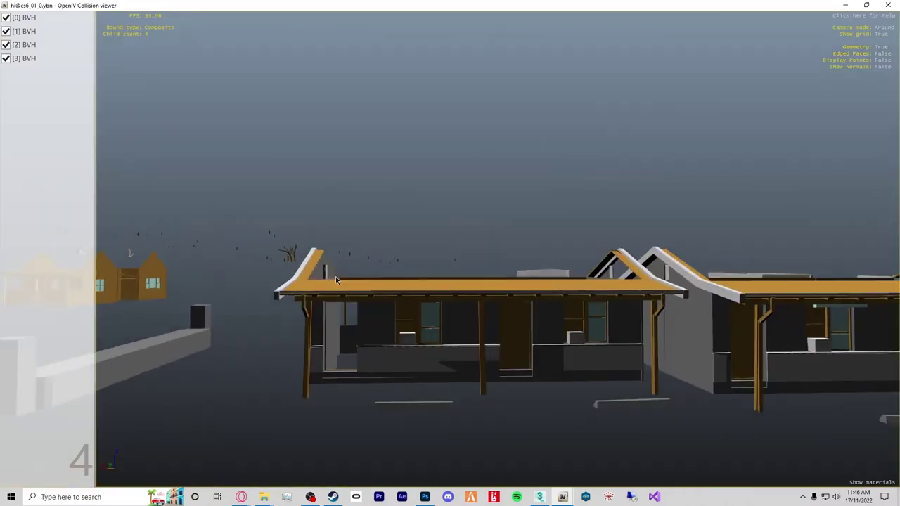
pyautogui.scroll(-2, 336, 276)
pyautogui.scroll(2, 334, 278)
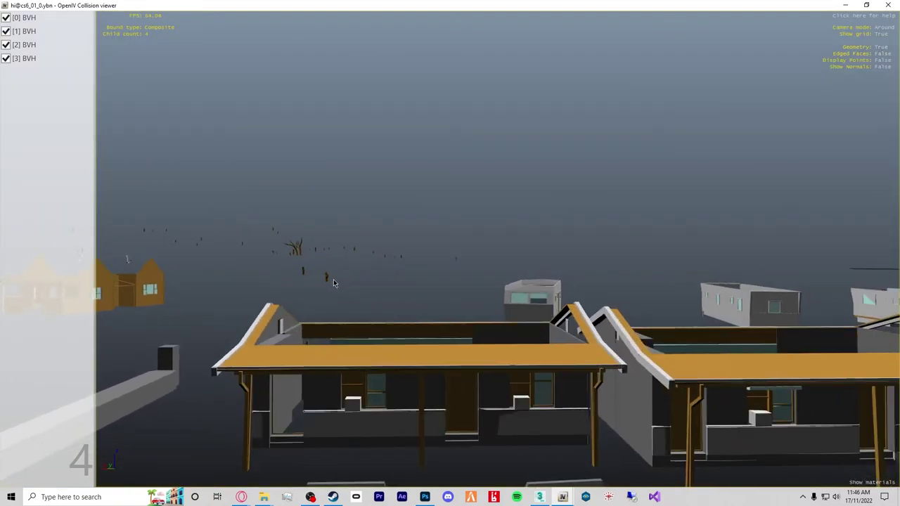
pyautogui.click(888, 5)
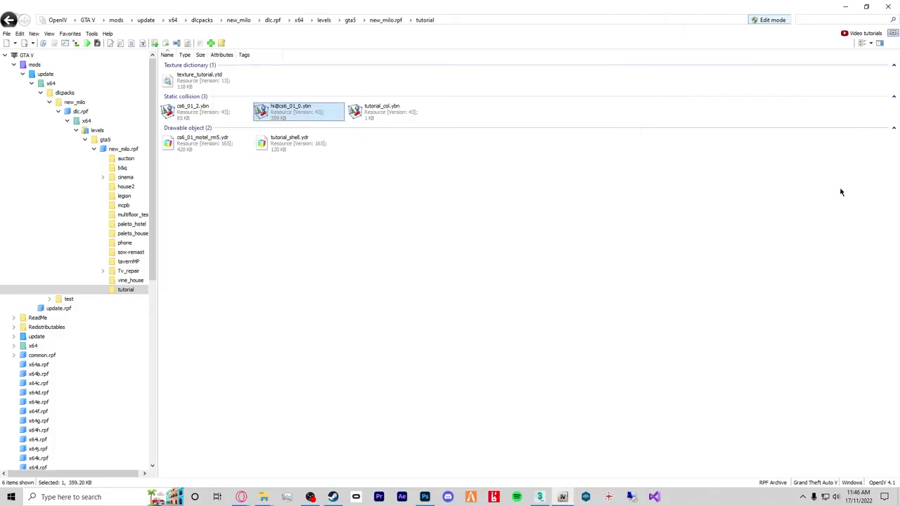
# Preview the cs6_01_motel_rm5.ydr and tutorial_shell.ydr models from several angles in the model viewer.
pyautogui.click(213, 145)
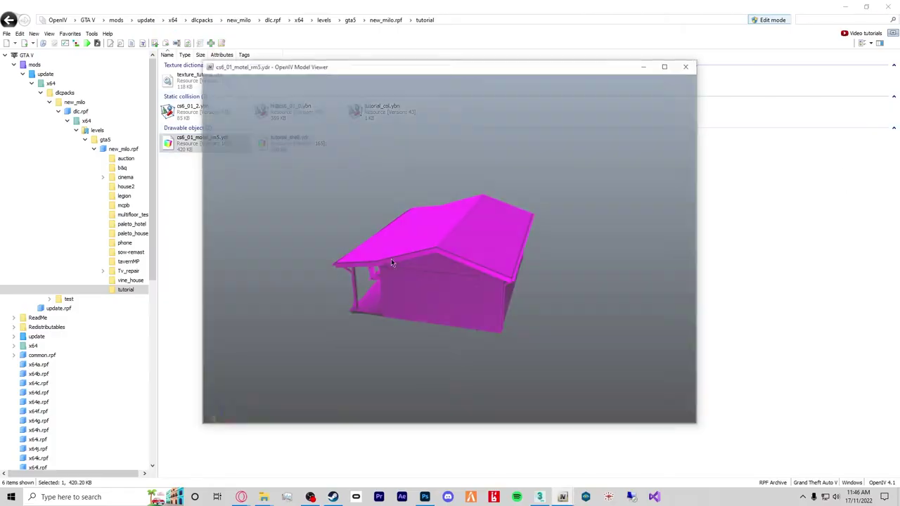
pyautogui.moveTo(391, 259); pyautogui.dragTo(588, 251)
pyautogui.click(688, 64)
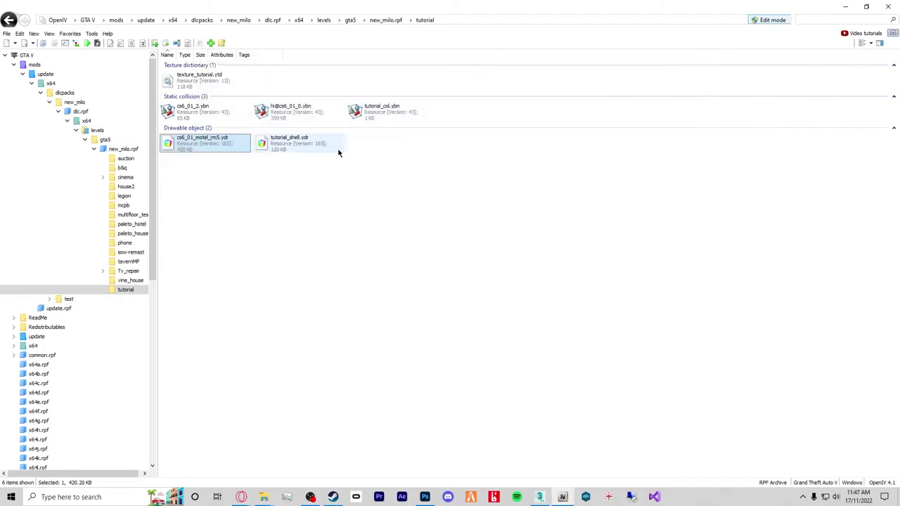
pyautogui.click(328, 149)
pyautogui.doubleClick(316, 145)
pyautogui.moveTo(392, 263); pyautogui.dragTo(647, 176)
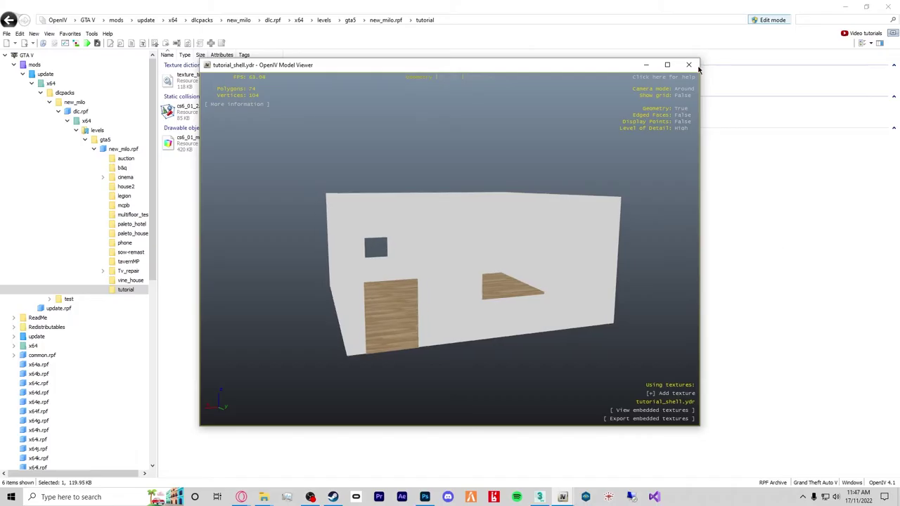
pyautogui.click(688, 65)
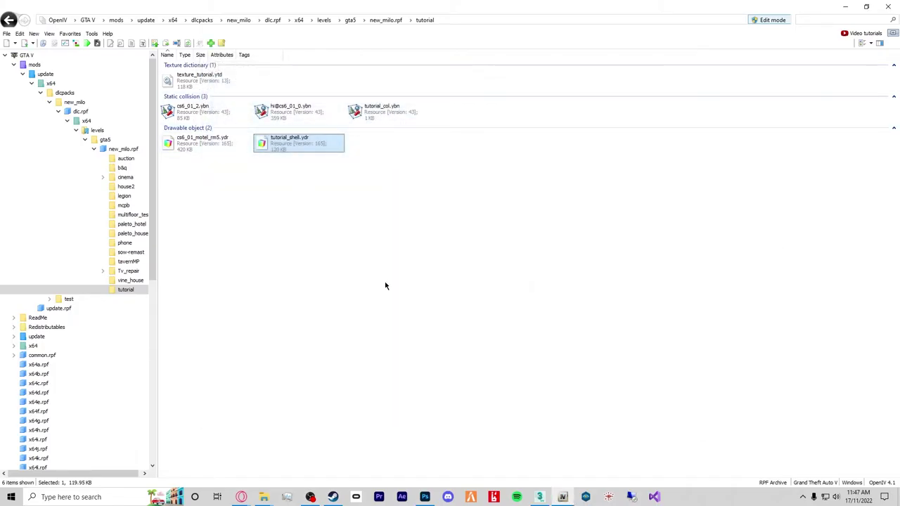
# Check tutorial_col.ybn for collision geometry in the collision viewer and close it.
pyautogui.moveTo(347, 222); pyautogui.dragTo(429, 373)
pyautogui.doubleClick(398, 114)
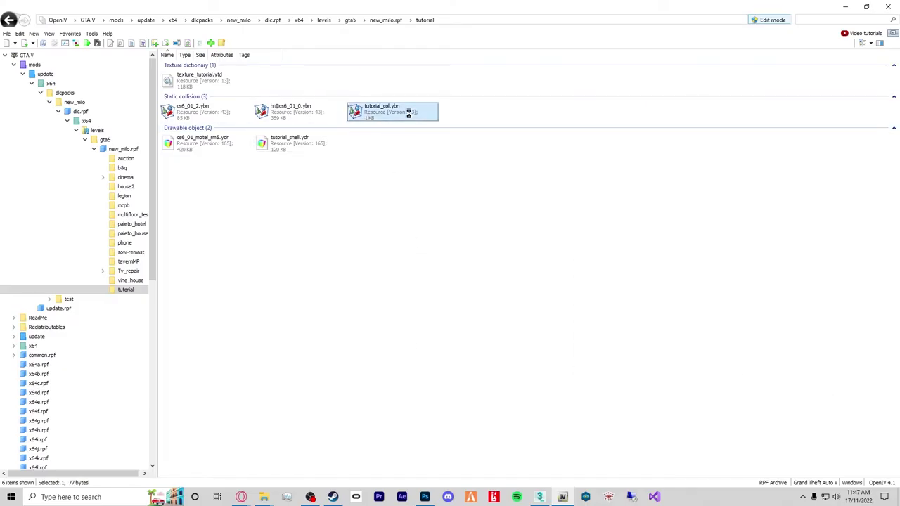
pyautogui.moveTo(442, 217); pyautogui.dragTo(425, 279)
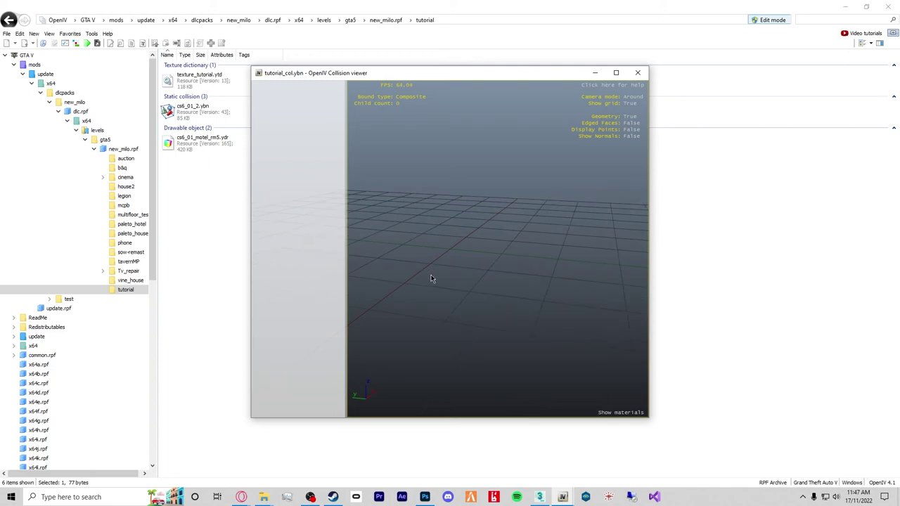
pyautogui.moveTo(486, 221); pyautogui.dragTo(659, 211)
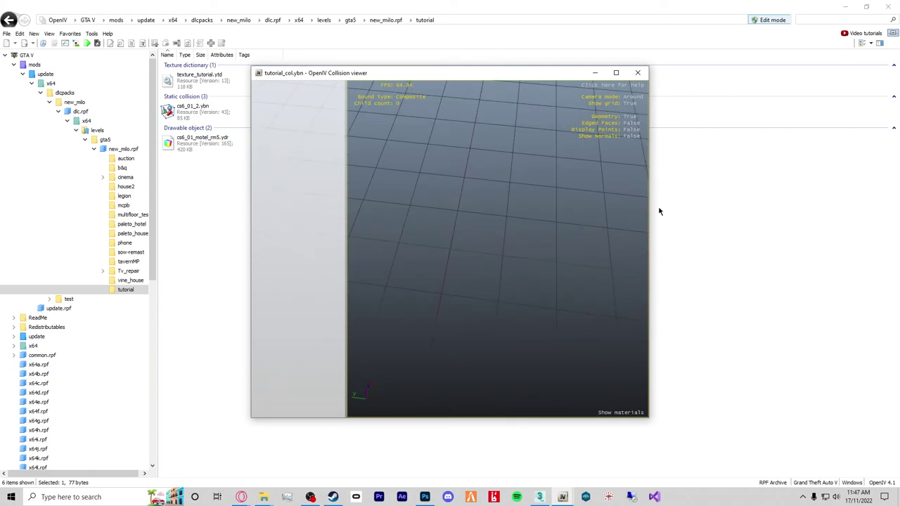
pyautogui.click(637, 72)
# Switch to 3ds Max, select the 0x1 mesh under tutorial_col, and minimize the script, material editor and modding suite windows.
pyautogui.click(539, 497)
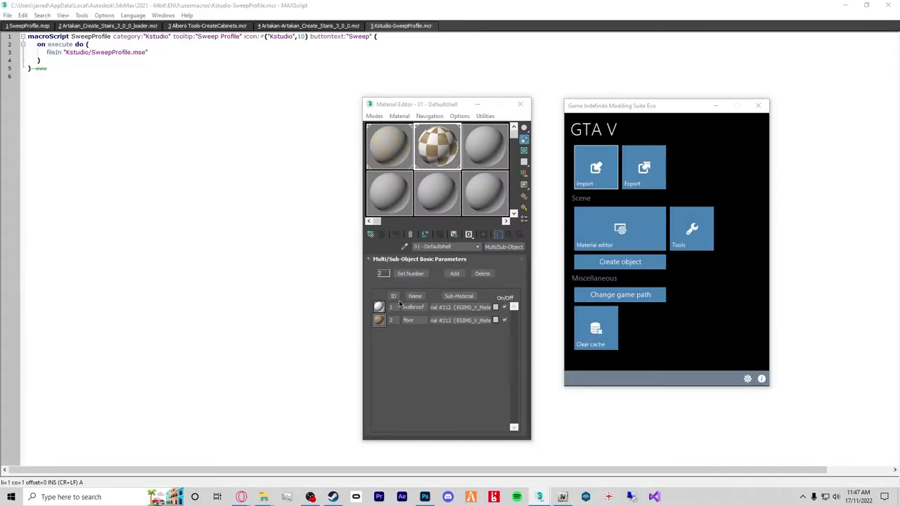
pyautogui.click(845, 5)
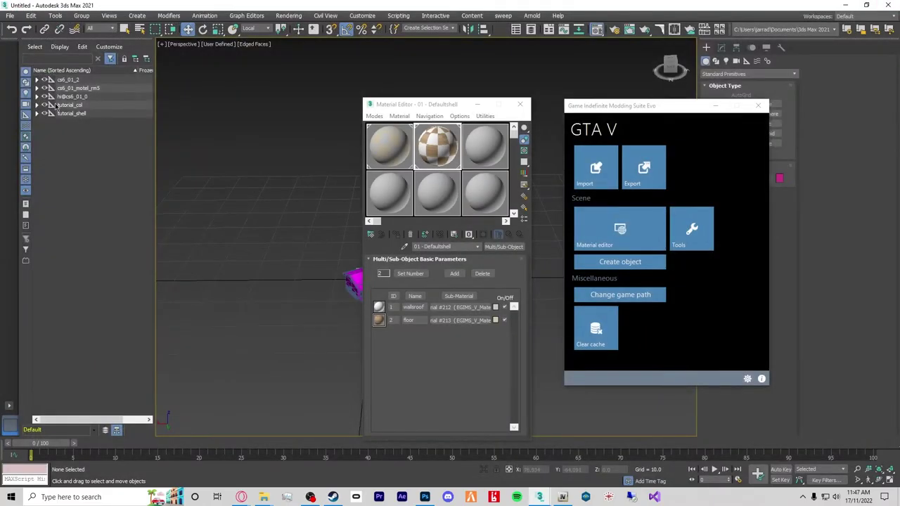
pyautogui.click(37, 104)
pyautogui.click(71, 113)
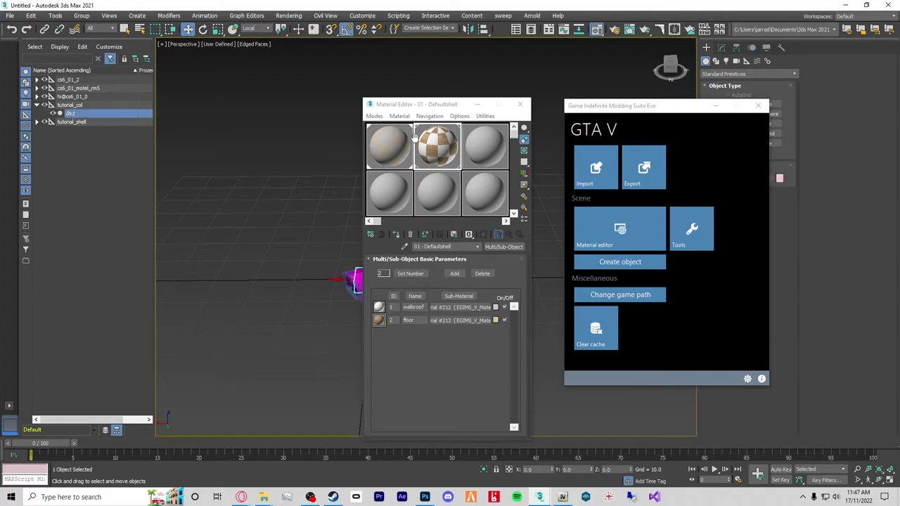
pyautogui.click(477, 104)
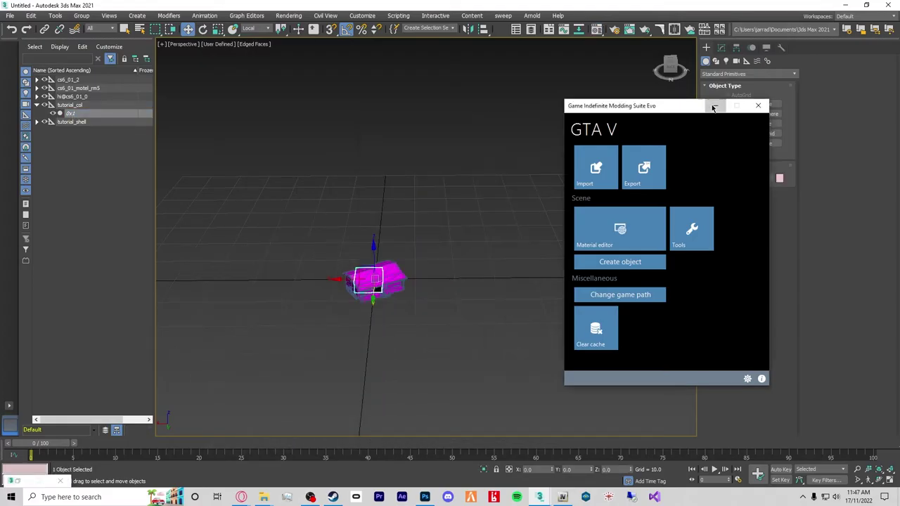
pyautogui.click(715, 105)
# Hide the tutorial_shell objects and the cs6_01_motel_rm5_high model so only the interior collision remains in view.
pyautogui.click(37, 122)
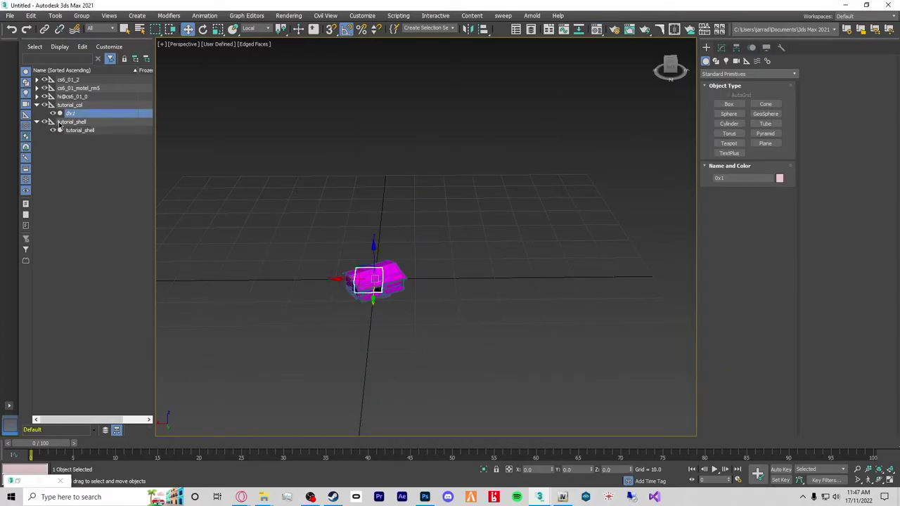
pyautogui.click(60, 123)
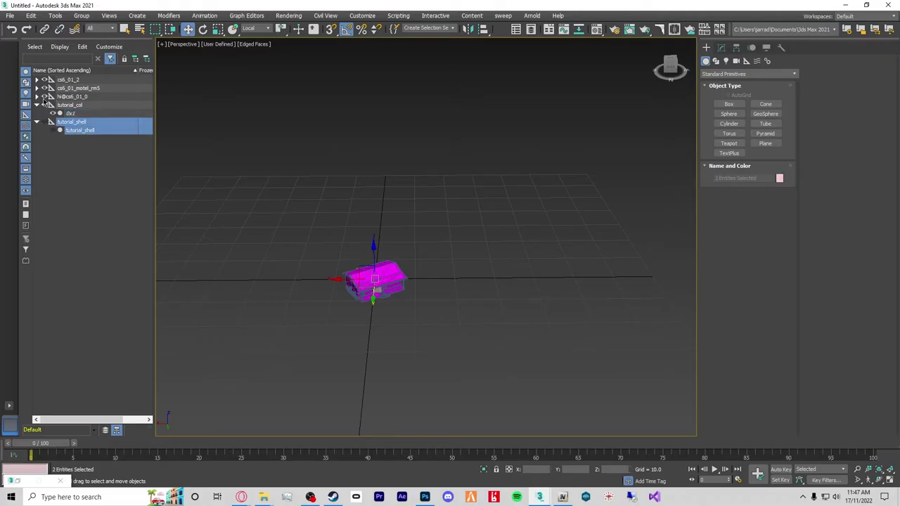
pyautogui.click(37, 96)
pyautogui.click(37, 96)
pyautogui.hotkey('ctrl', 'd')
pyautogui.click(37, 88)
pyautogui.click(54, 96)
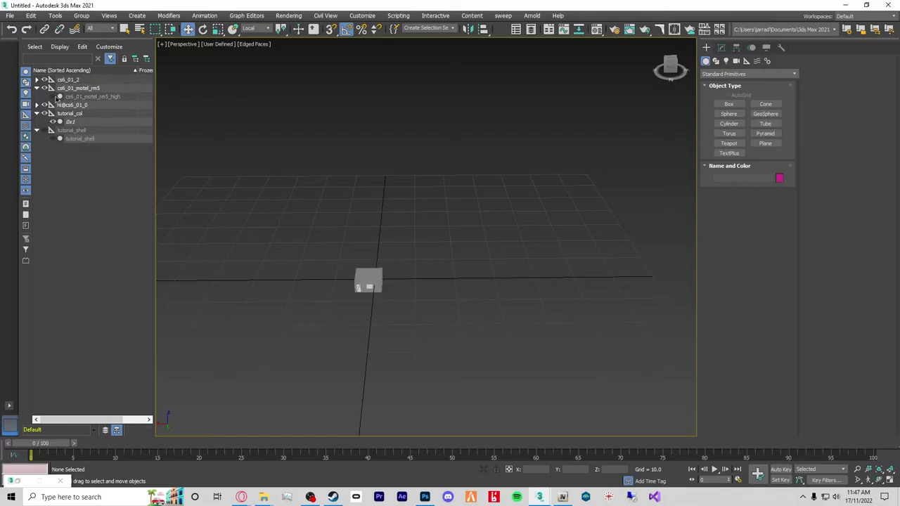
# Examine the 0x1 collision mesh of tutorial_col and its modifier settings and collision flags.
pyautogui.click(71, 122)
pyautogui.scroll(8, 363, 295)
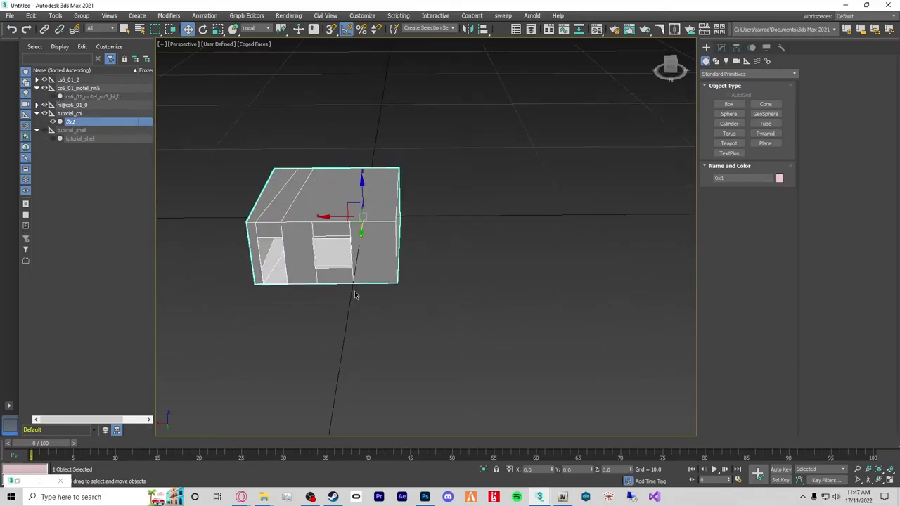
pyautogui.scroll(-4, 288, 238)
pyautogui.moveTo(317, 239); pyautogui.dragTo(407, 311, button='middle')
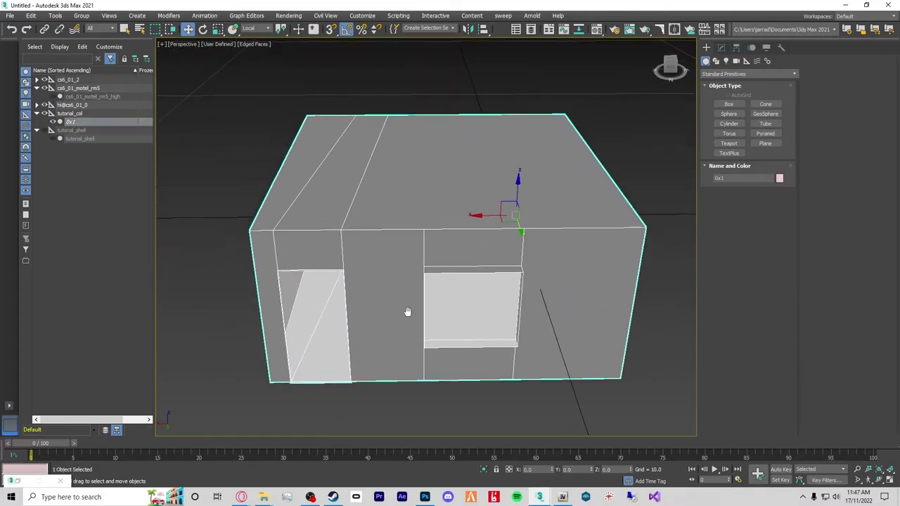
pyautogui.click(721, 47)
pyautogui.keyDown('alt'); pyautogui.moveTo(495, 261); pyautogui.dragTo(509, 245, button='middle'); pyautogui.keyUp('alt')
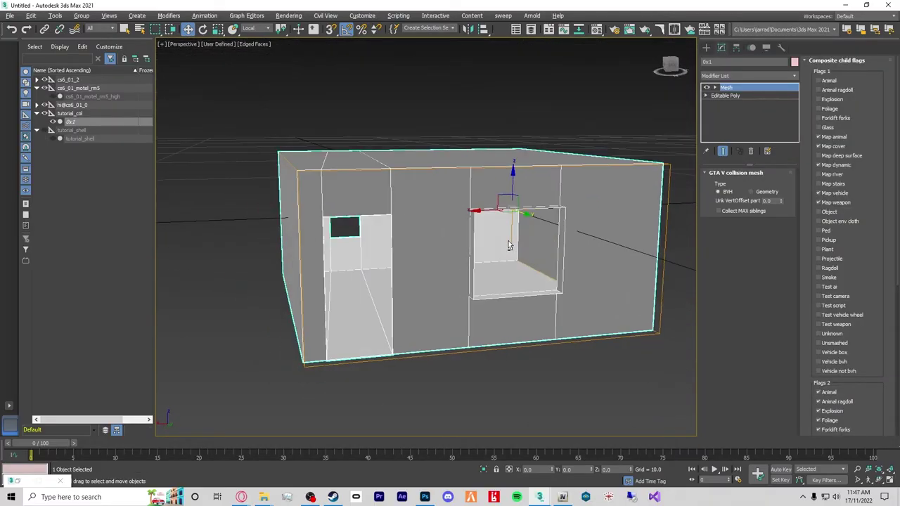
# Widen the scene object list to reveal the Frozen column, unfreeze tutorial_col's 0x1 mesh and freeze the other listed objects.
pyautogui.click(158, 151)
pyautogui.moveTo(155, 149); pyautogui.dragTo(285, 134)
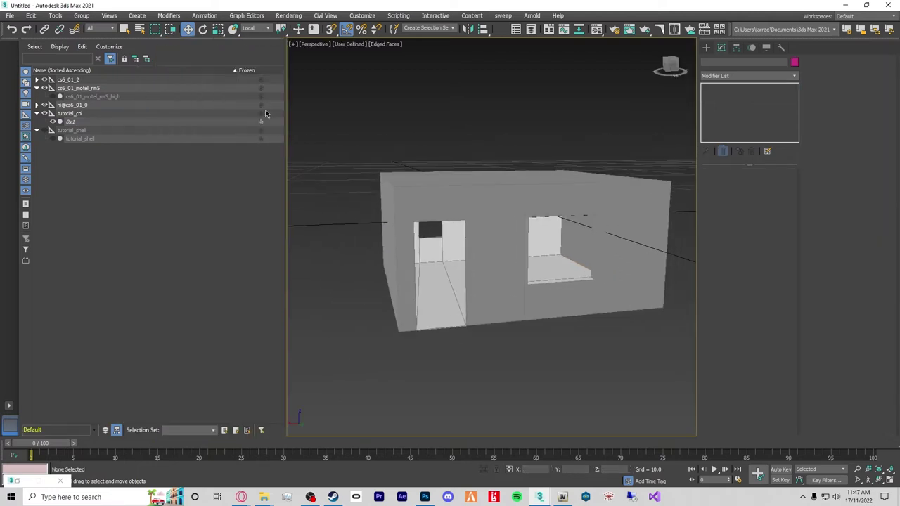
pyautogui.click(260, 123)
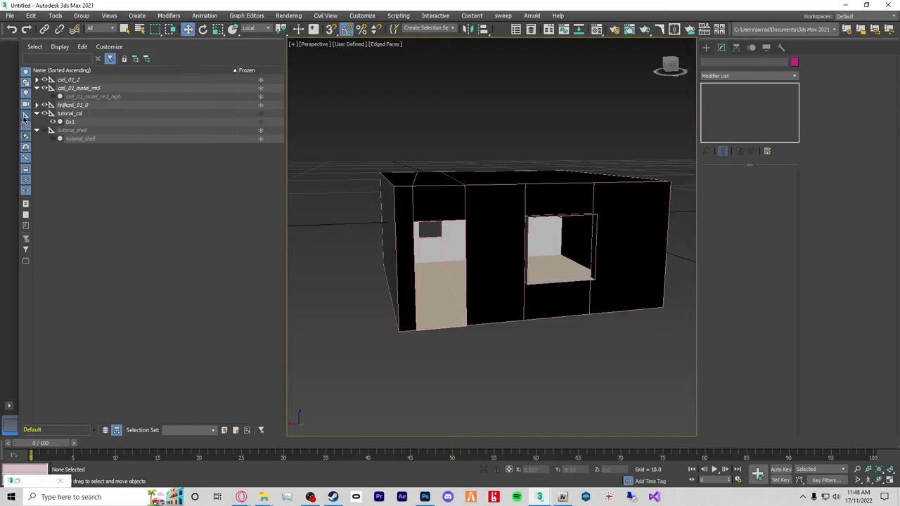
# Re-export the tutorial_col collision with Game Indefinite Modding Suite Evo to milos\tutorial\exports, and minimize 3ds Max to return to OpenIV.
pyautogui.click(38, 114)
pyautogui.click(543, 497)
pyautogui.click(583, 452)
pyautogui.click(643, 167)
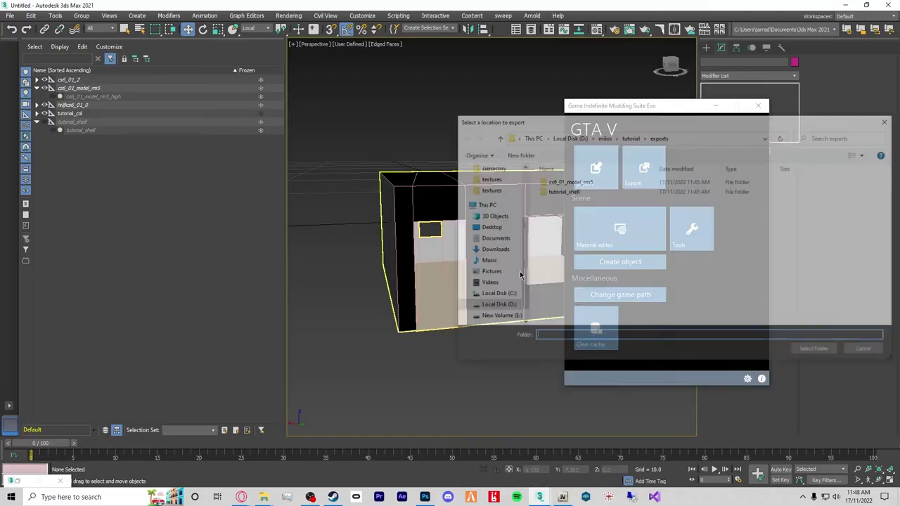
pyautogui.click(813, 347)
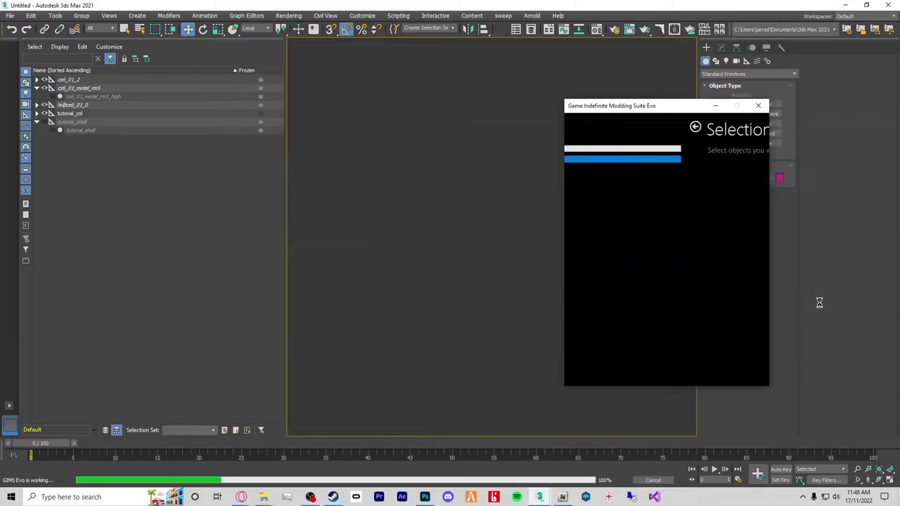
pyautogui.click(737, 374)
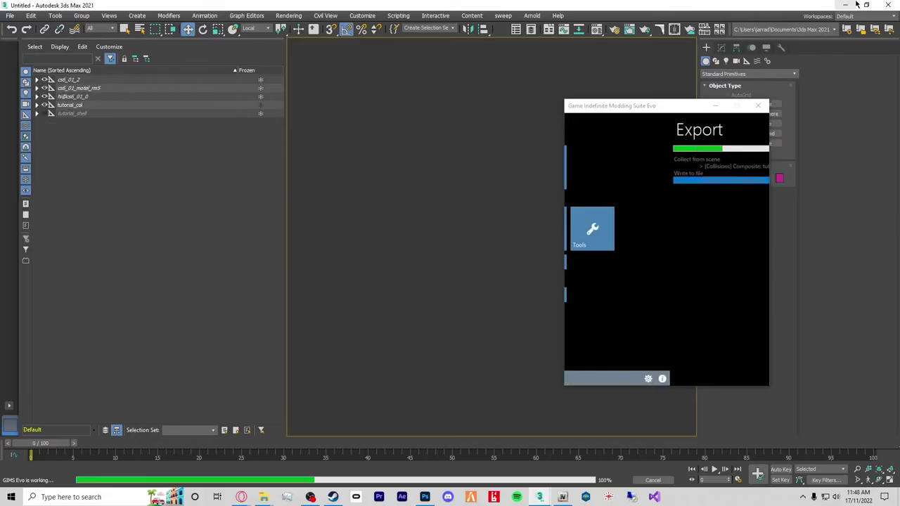
pyautogui.click(847, 5)
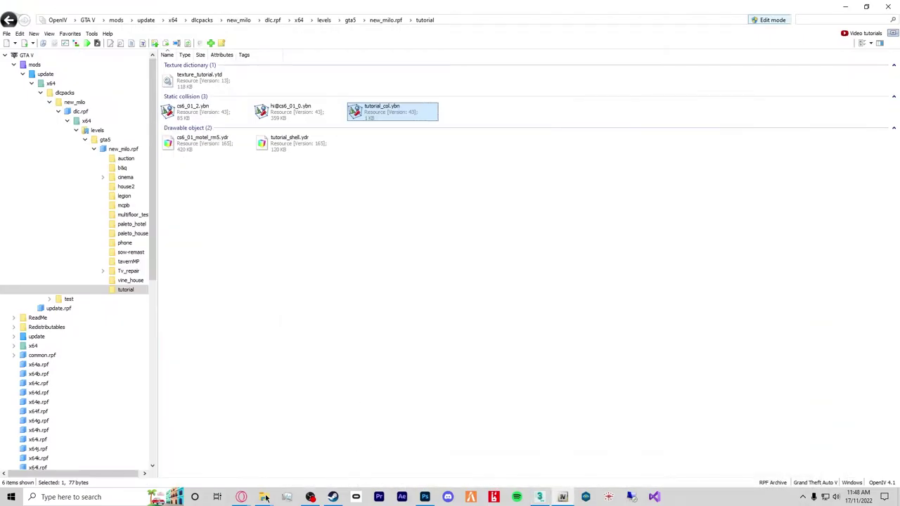
# Sort the exports folder by modification date and import the newest tutorial_col.obn into OpenIV's tutorial folder.
pyautogui.click(288, 450)
pyautogui.click(436, 220)
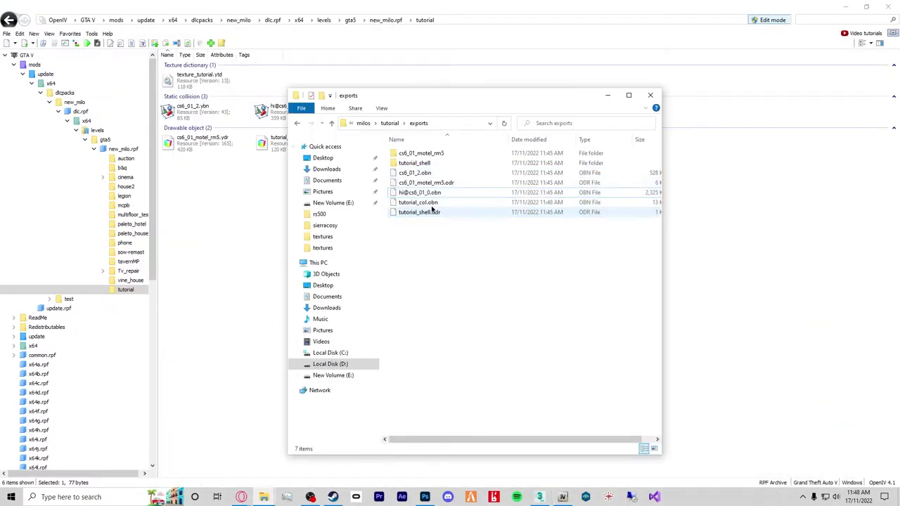
pyautogui.click(529, 139)
pyautogui.click(416, 153)
pyautogui.click(254, 218)
# Inspect the re-imported tutorial_col.ybn geometry in the collision viewer and close it.
pyautogui.doubleClick(382, 114)
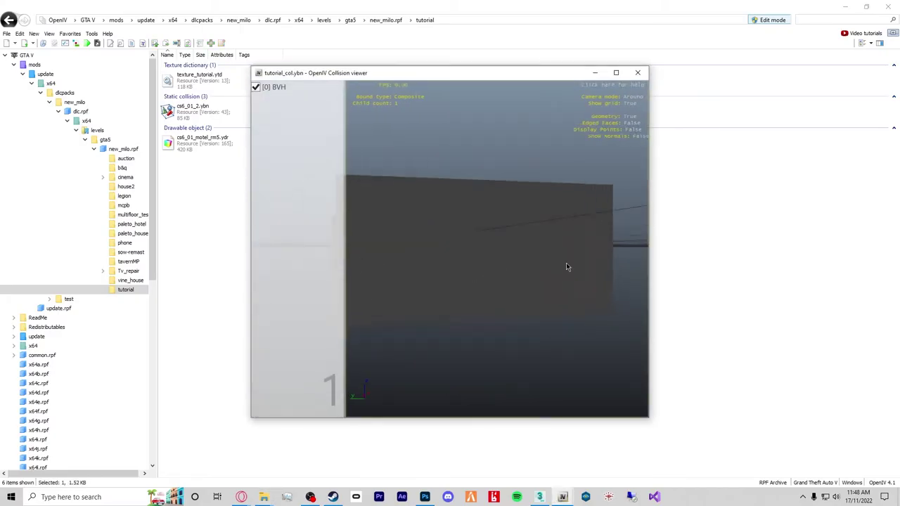
pyautogui.moveTo(567, 266); pyautogui.dragTo(611, 88)
pyautogui.click(640, 73)
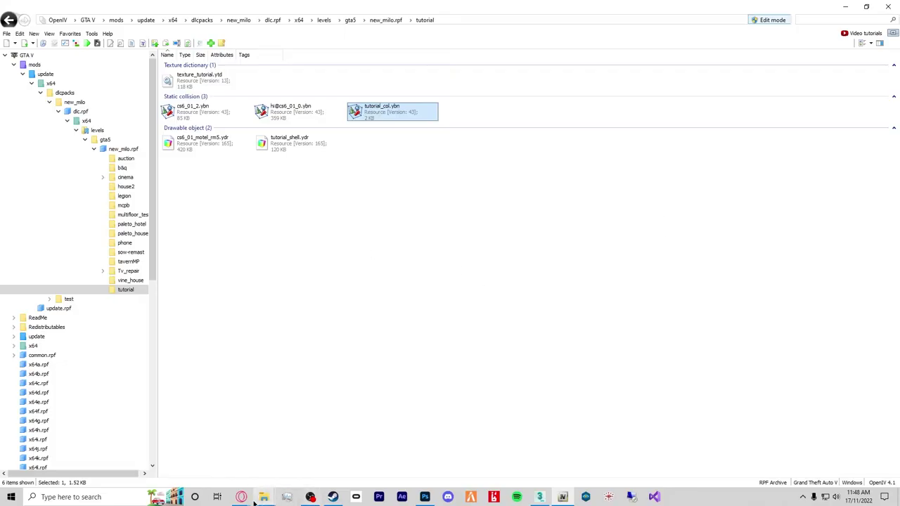
# Bring up the exports folder in File Explorer and go up to the milos folder.
pyautogui.moveTo(254, 501)
pyautogui.click(246, 405)
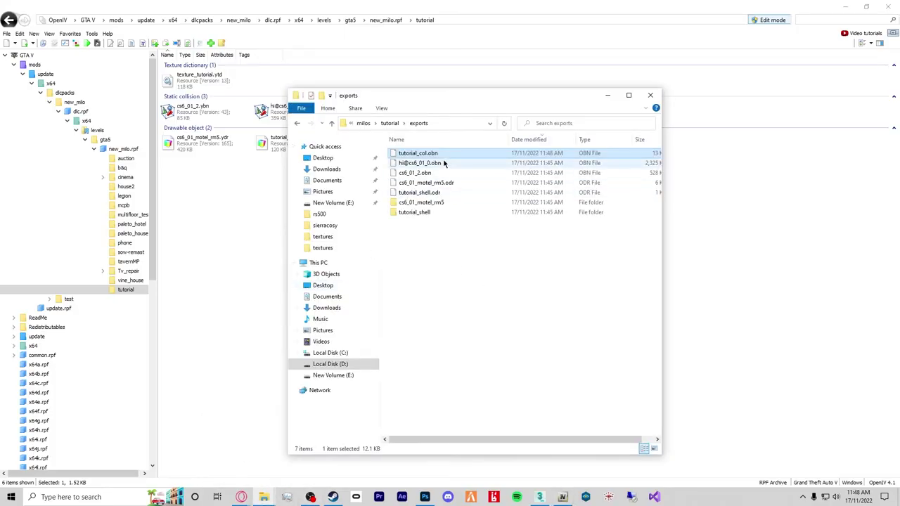
pyautogui.click(390, 123)
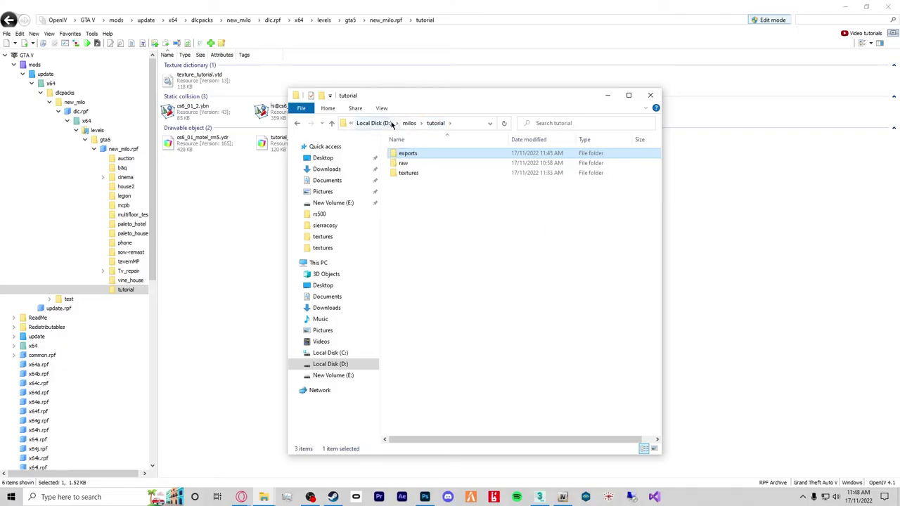
pyautogui.click(409, 123)
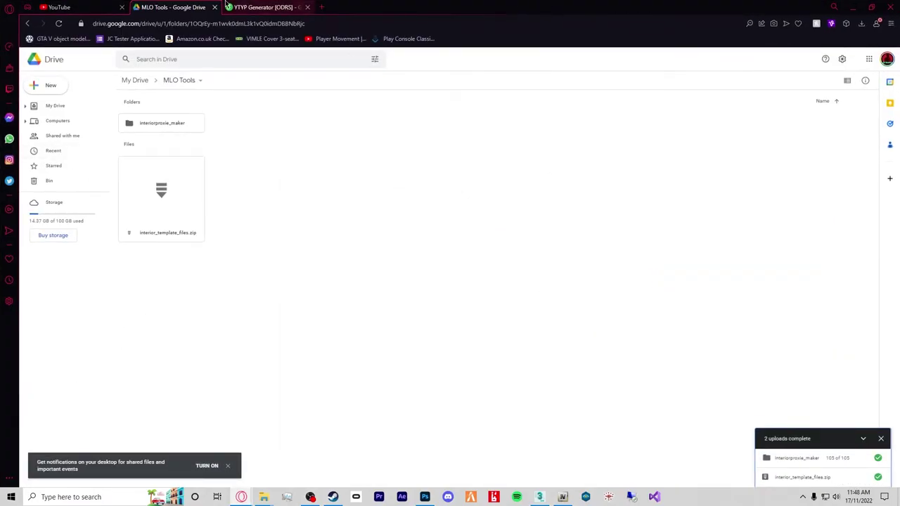
# View the YTYP Generator page and the MLO Tools Drive folder in the browser, and minimize the browser.
pyautogui.click(257, 8)
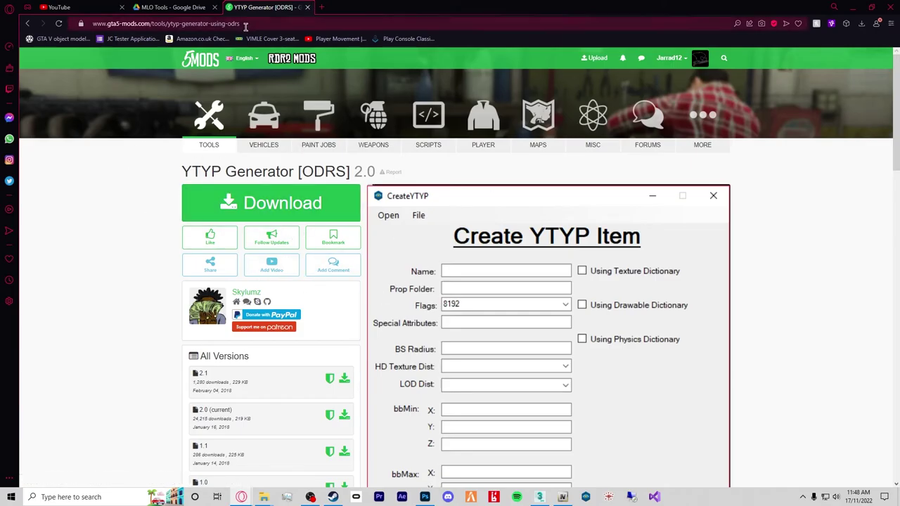
pyautogui.click(173, 7)
pyautogui.click(851, 7)
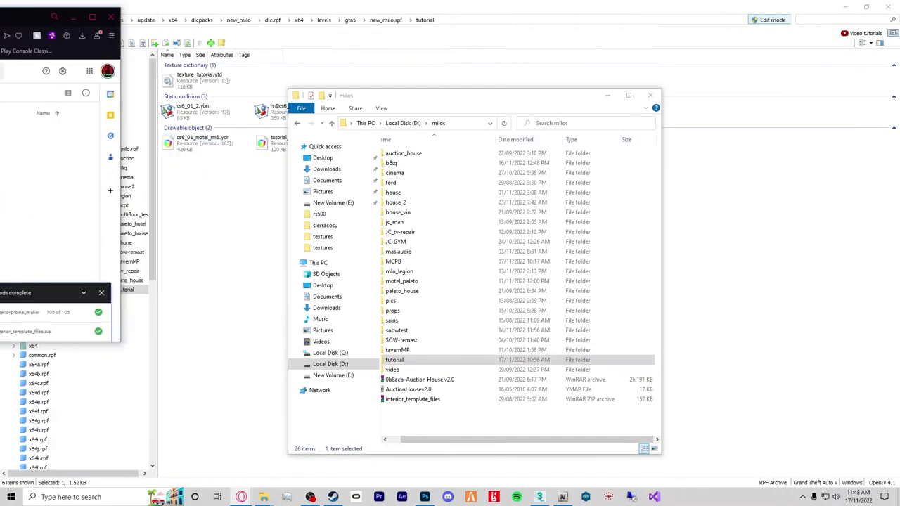
# Import the ytyp, milo_ ymap and _manifest.ymf XML files from interior_template_files.zip into OpenIV's tutorial folder, and put the archive and folder windows away.
pyautogui.doubleClick(426, 400)
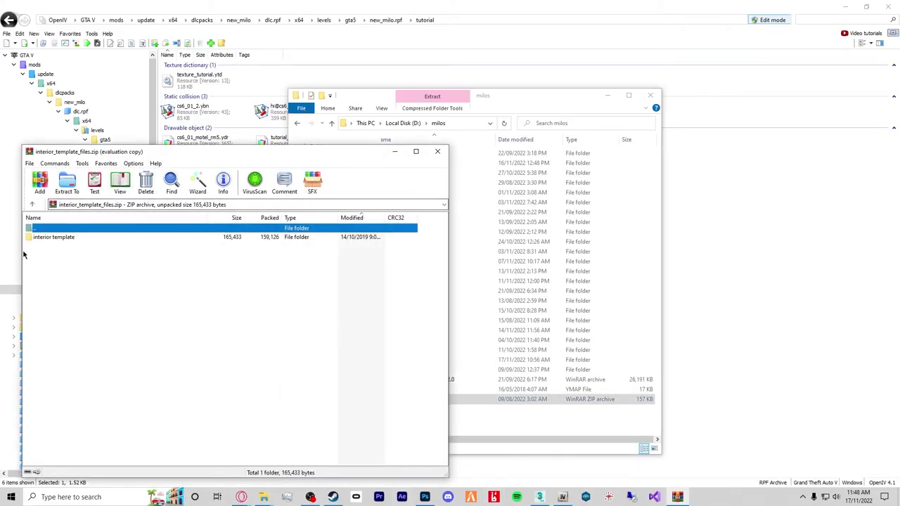
pyautogui.doubleClick(51, 237)
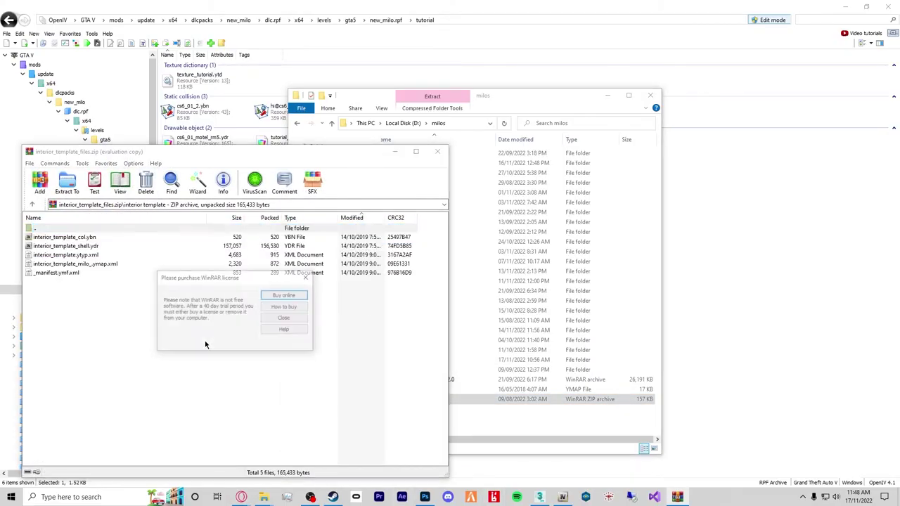
pyautogui.click(308, 278)
pyautogui.moveTo(94, 338); pyautogui.dragTo(60, 258)
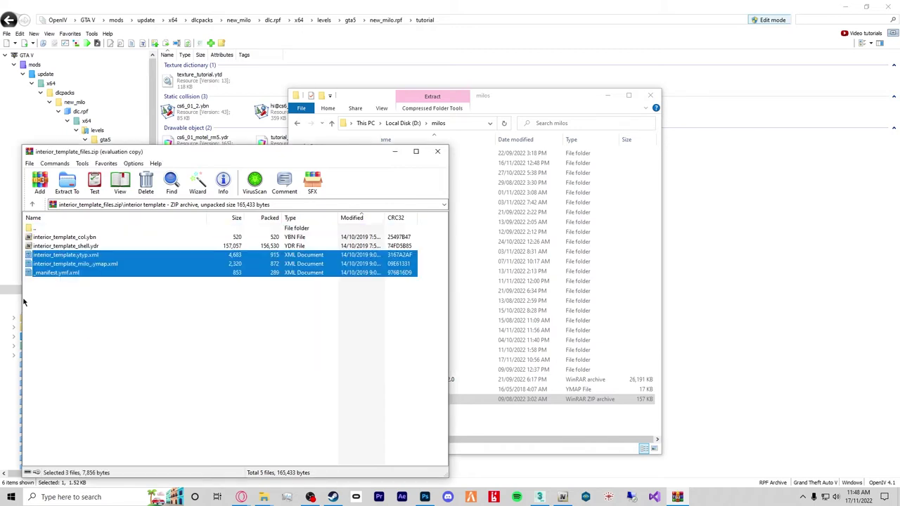
pyautogui.moveTo(171, 305); pyautogui.dragTo(754, 171)
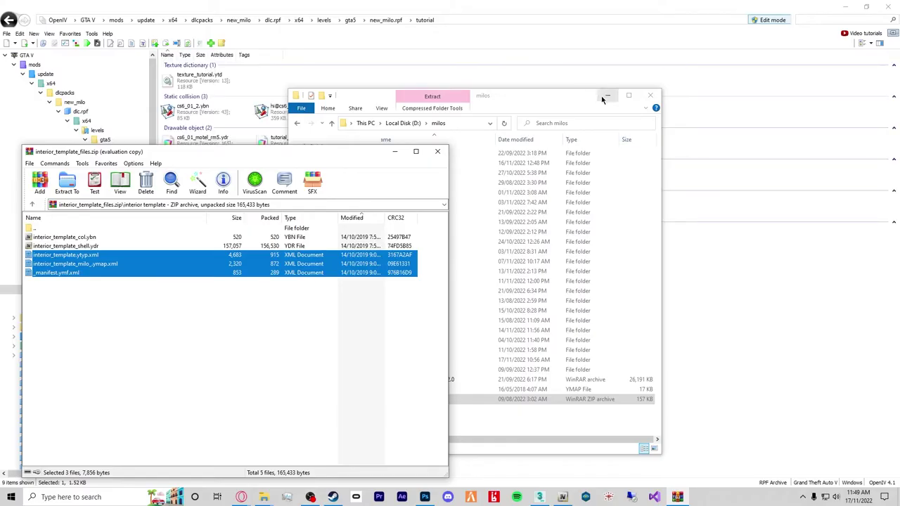
pyautogui.click(437, 151)
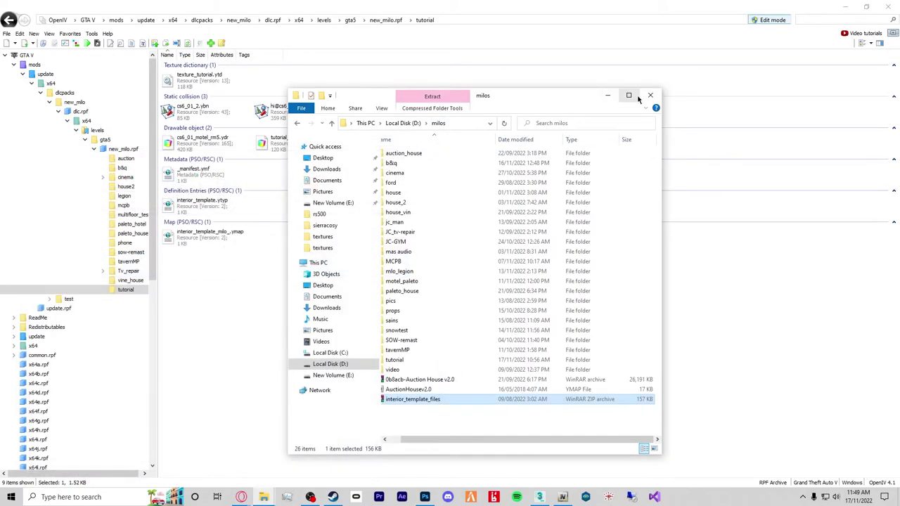
pyautogui.click(608, 96)
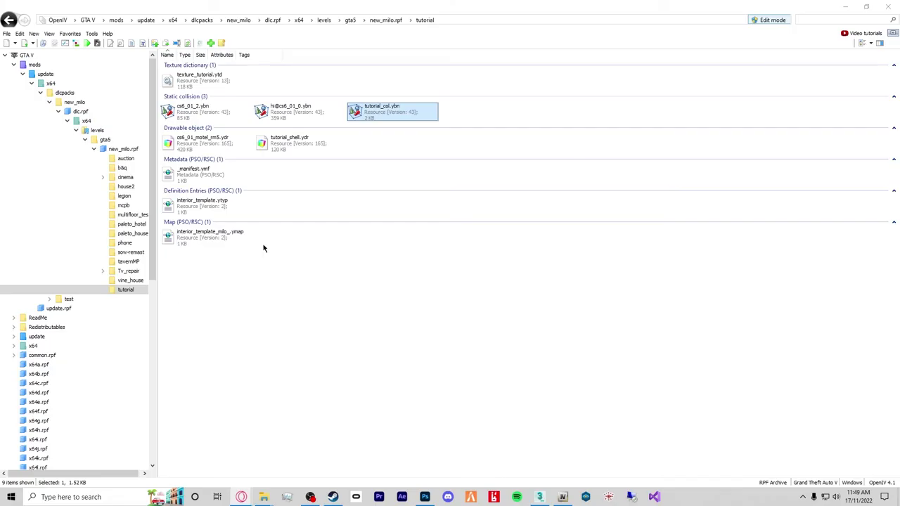
pyautogui.click(381, 101)
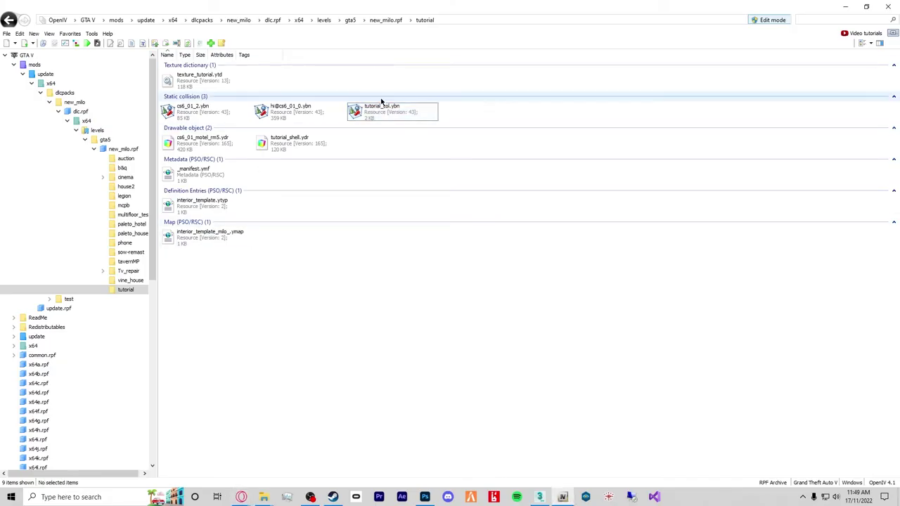
pyautogui.click(376, 111)
pyautogui.click(297, 146)
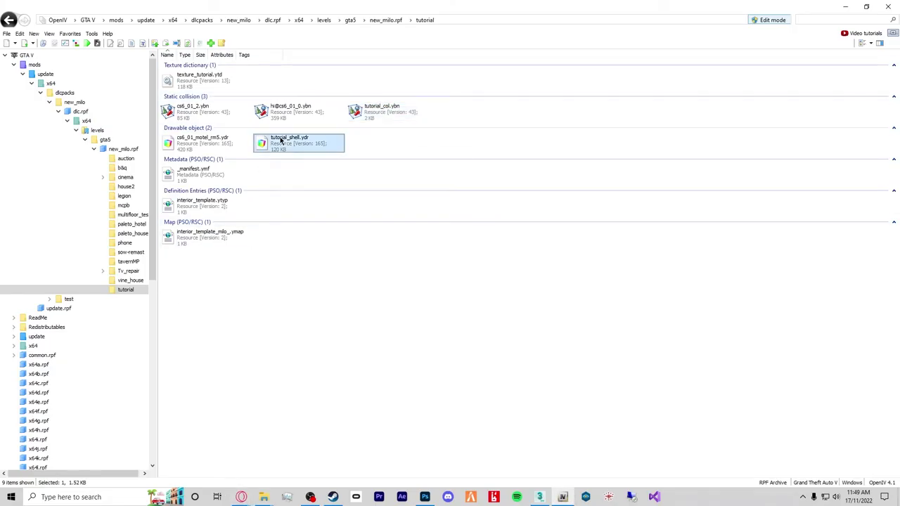
# Rename interior_template_milo_.ymap as tutorial_milo_.ymap.
pyautogui.click(210, 236)
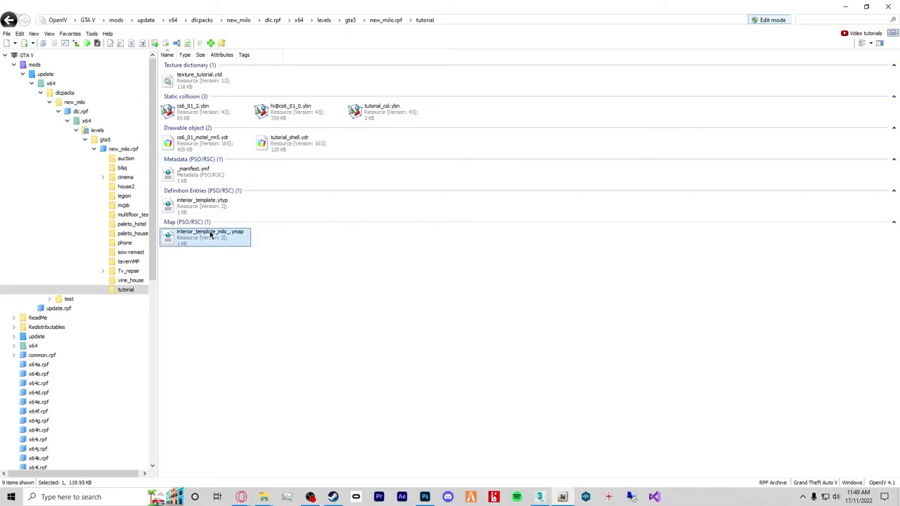
pyautogui.click(195, 238)
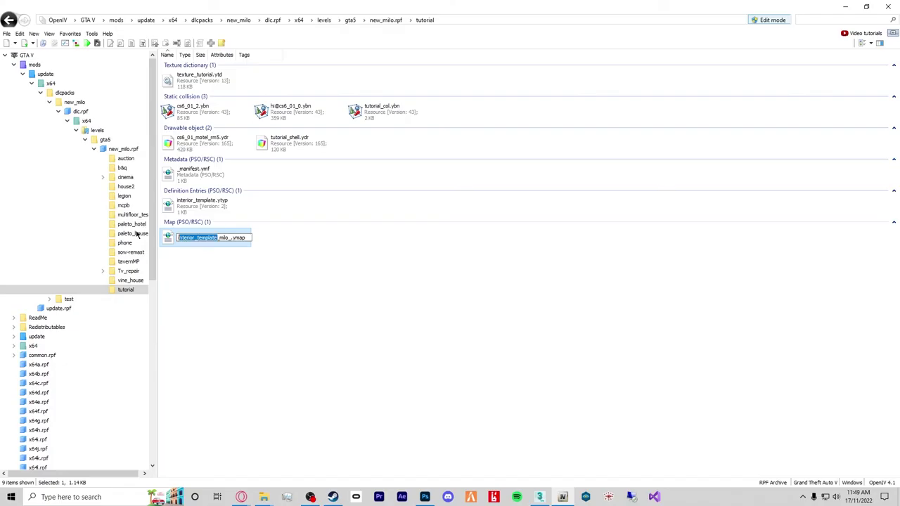
pyautogui.write('tuto')
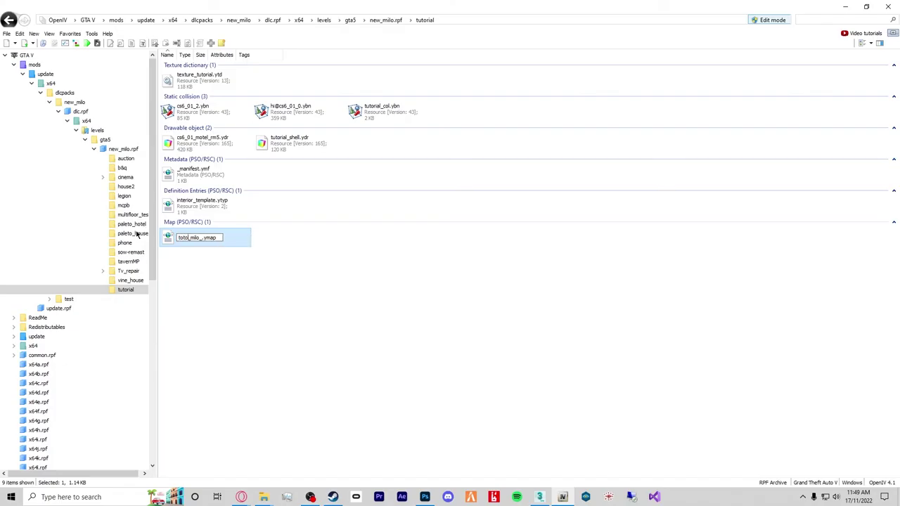
pyautogui.write('utorial')
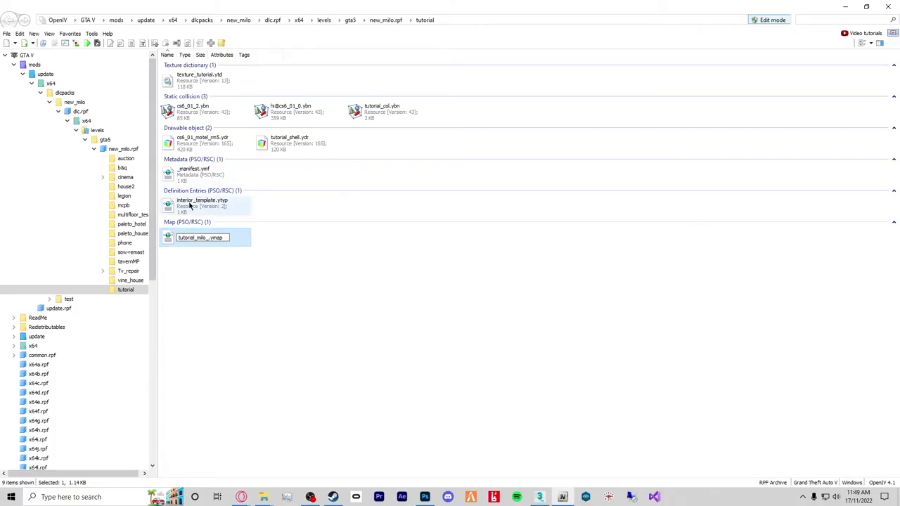
# Rename interior_template.ytyp as tutorial.ytyp.
pyautogui.click(191, 202)
pyautogui.click(195, 200)
pyautogui.write('tutorial')
pyautogui.click(446, 265)
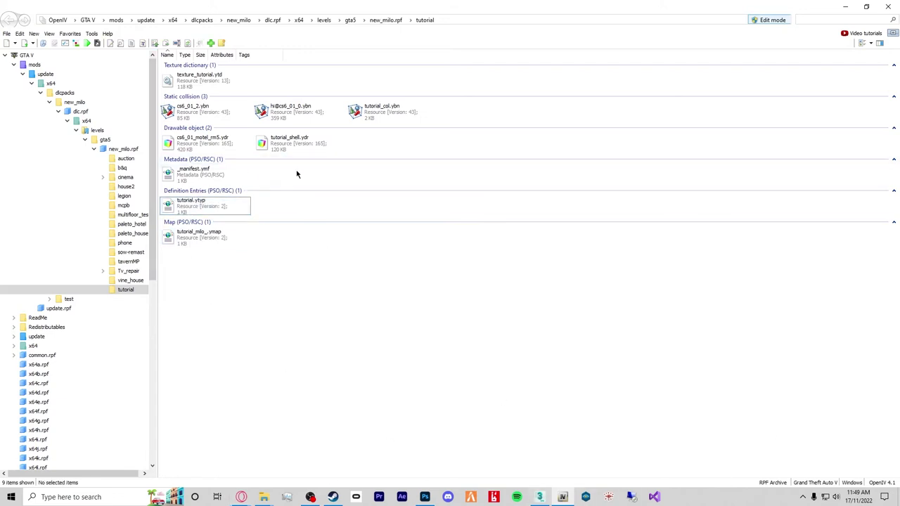
# Open tutorial.ytyp for editing in the OpenIV text editor and bring up the Windows search.
pyautogui.rightClick(204, 200)
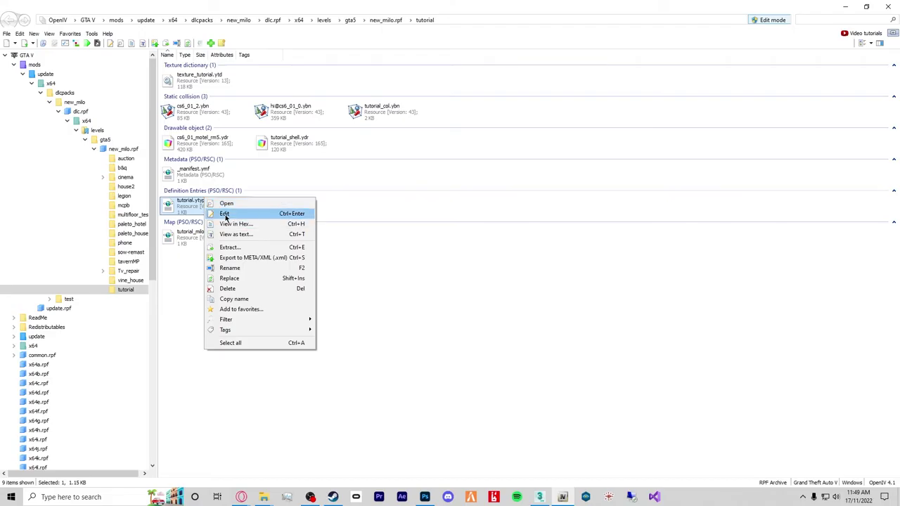
pyautogui.click(225, 214)
pyautogui.click(88, 496)
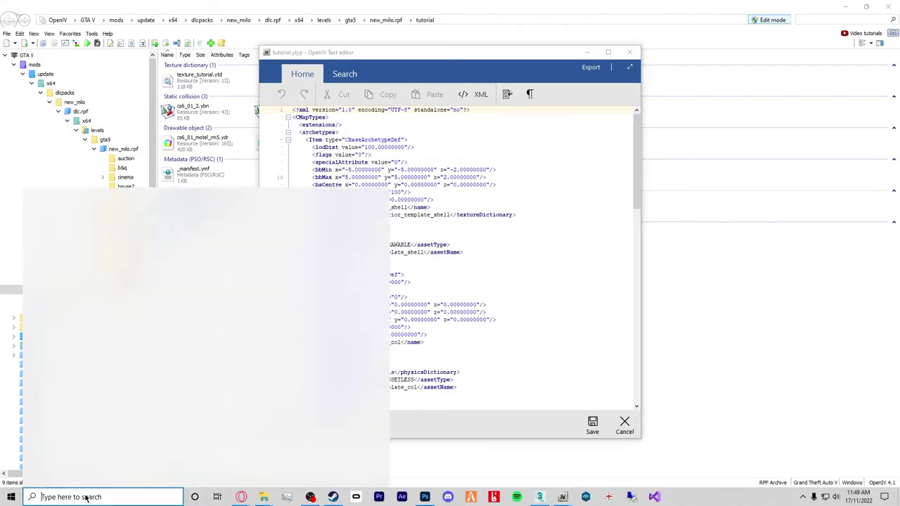
# Open Notepad++ and copy the entire text of tutorial.ytyp from the OpenIV text editor into an empty document.
pyautogui.write('notep')
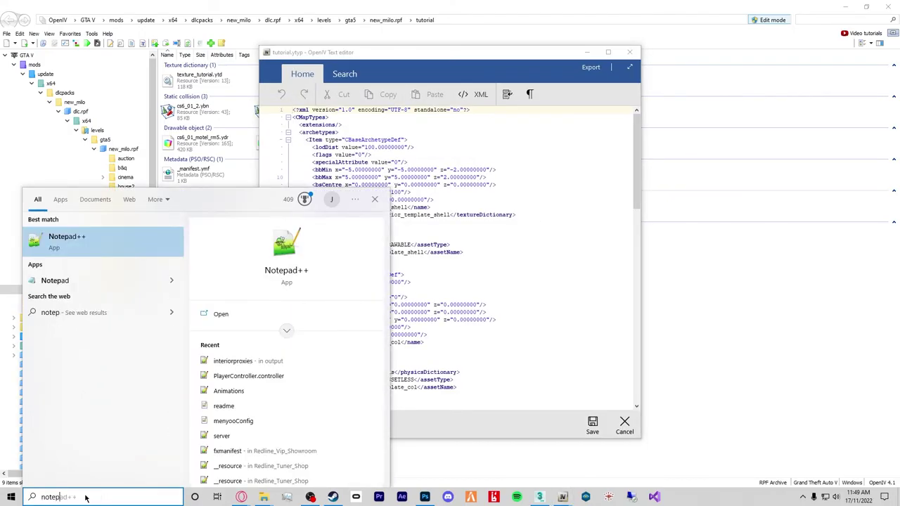
pyautogui.write('add')
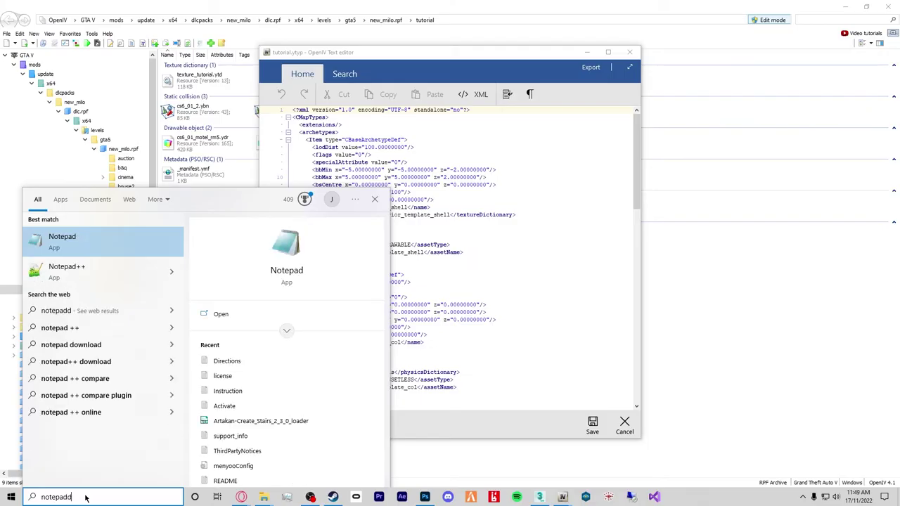
pyautogui.press('Down')
pyautogui.press('Return')
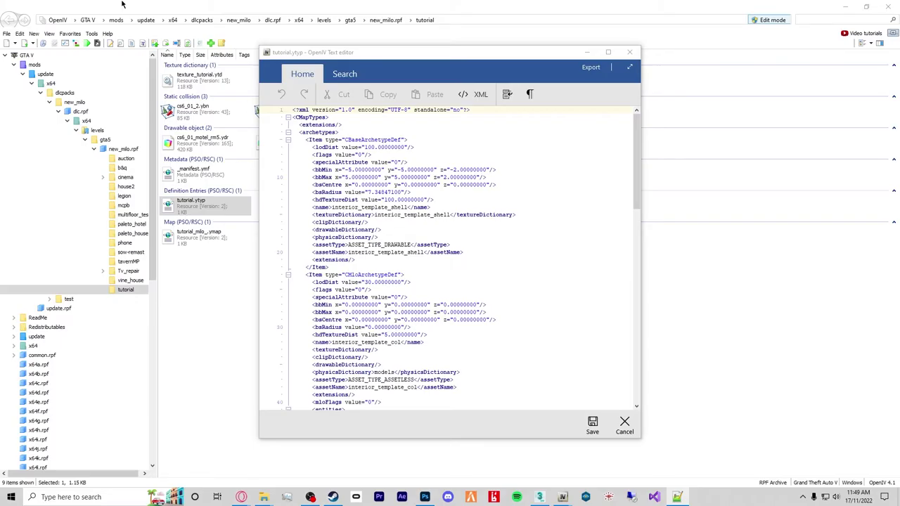
pyautogui.click(290, 118)
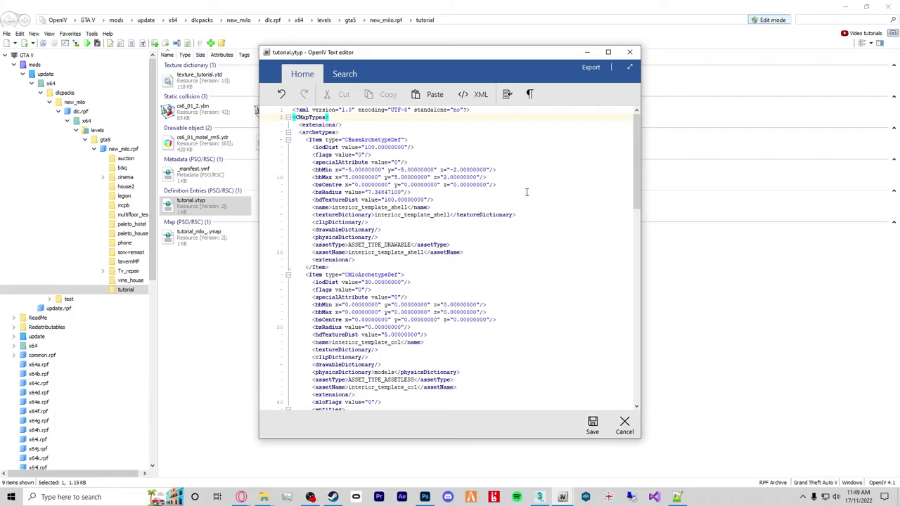
pyautogui.hotkey('ctrl', 'a')
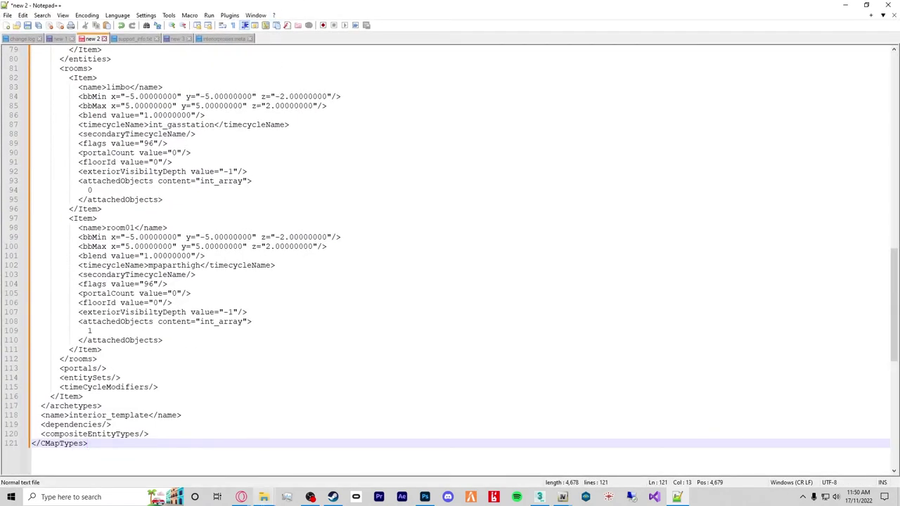
# Open the exports folder inside milos\tutorial in File Explorer to check the exported file names.
pyautogui.moveTo(267, 496)
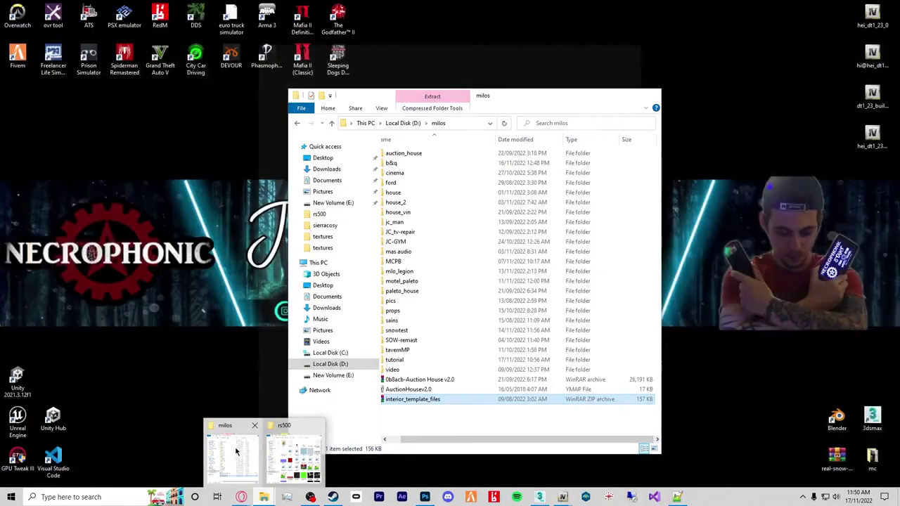
pyautogui.click(236, 456)
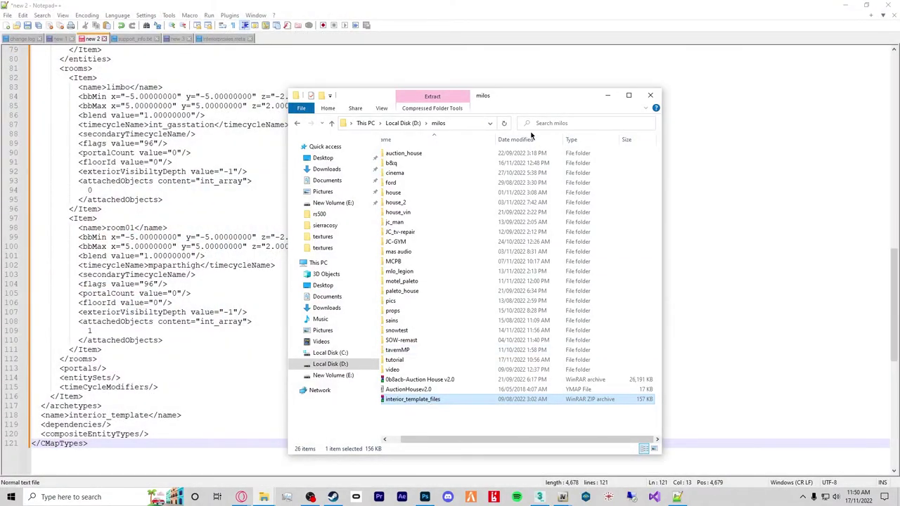
pyautogui.doubleClick(395, 359)
pyautogui.click(409, 154)
pyautogui.doubleClick(409, 154)
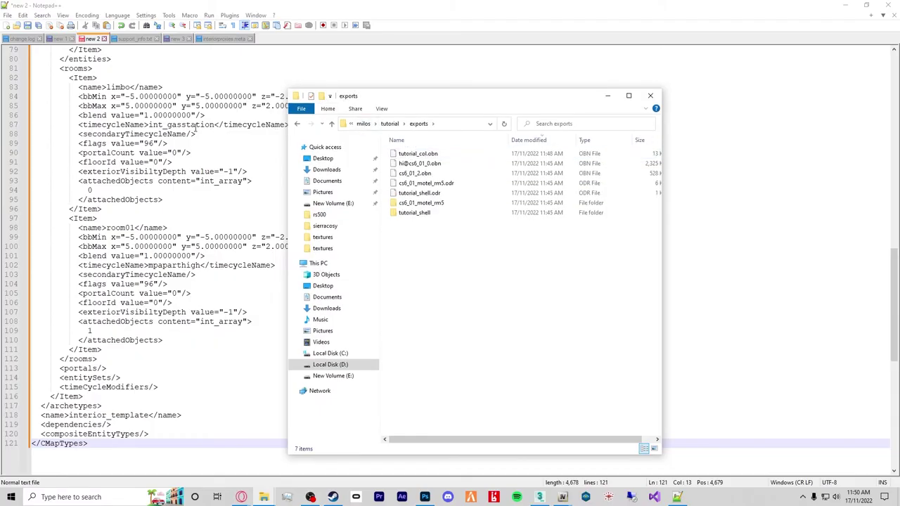
# Replace every occurrence of "interior_template" with "tutorial" in the pasted XML in Notepad++.
pyautogui.scroll(20, 189, 218)
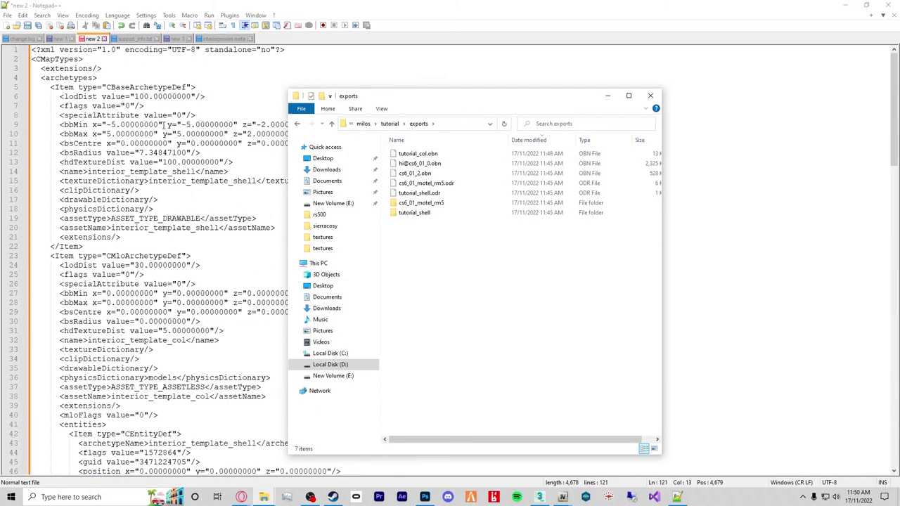
pyautogui.click(158, 181)
pyautogui.moveTo(228, 181); pyautogui.dragTo(149, 181)
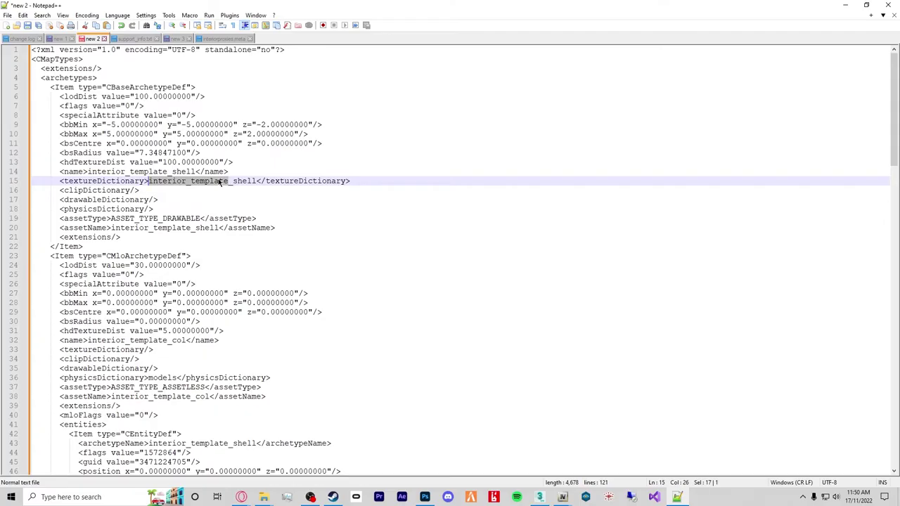
pyautogui.hotkey('ctrl', 'f')
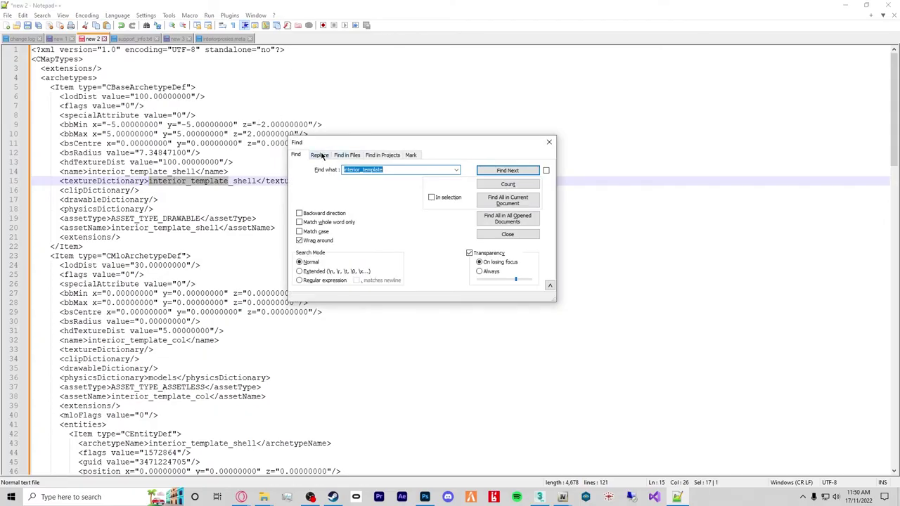
pyautogui.click(325, 155)
pyautogui.press('Tab')
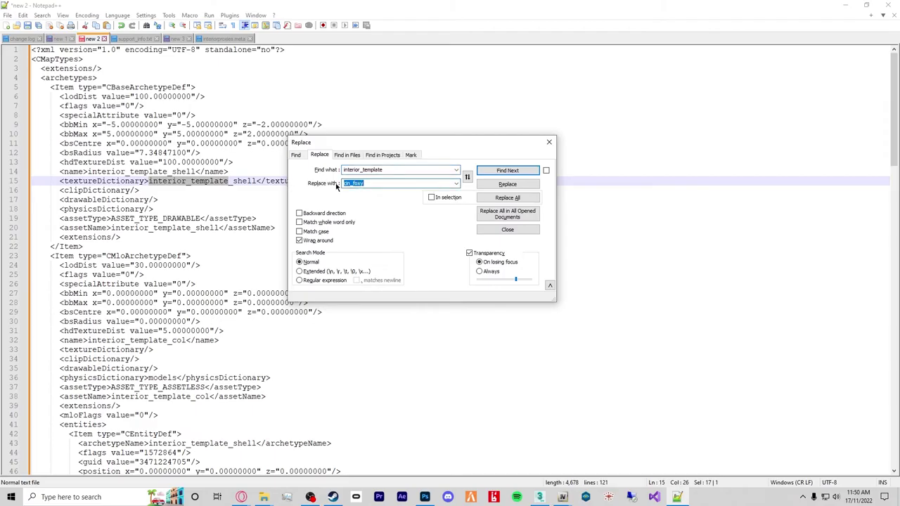
pyautogui.write('tutorial')
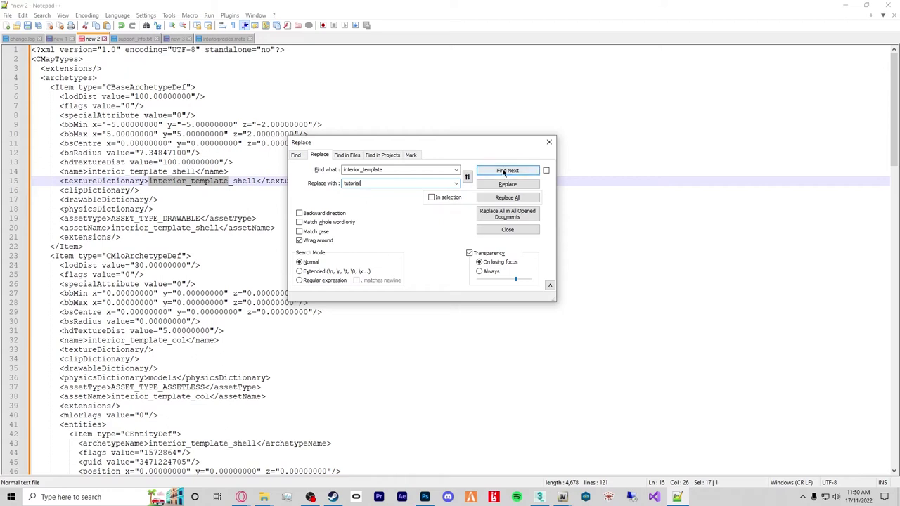
pyautogui.click(508, 197)
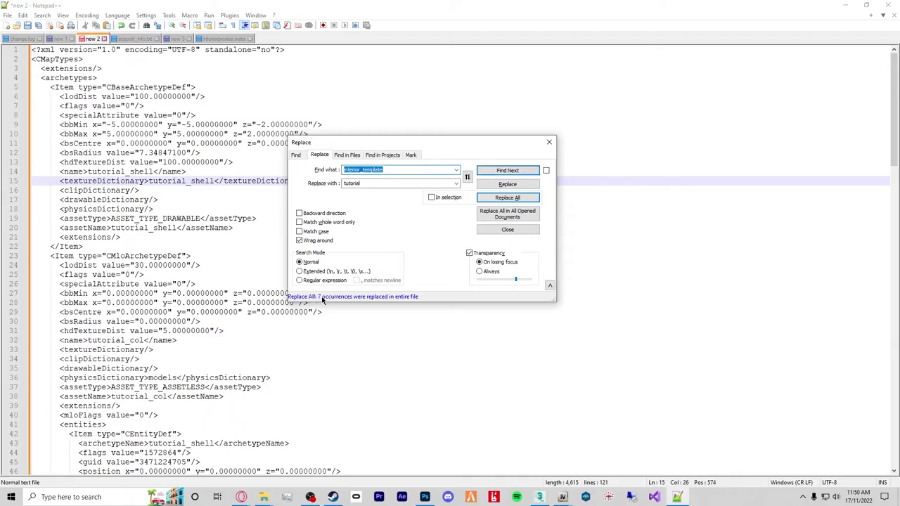
pyautogui.click(549, 143)
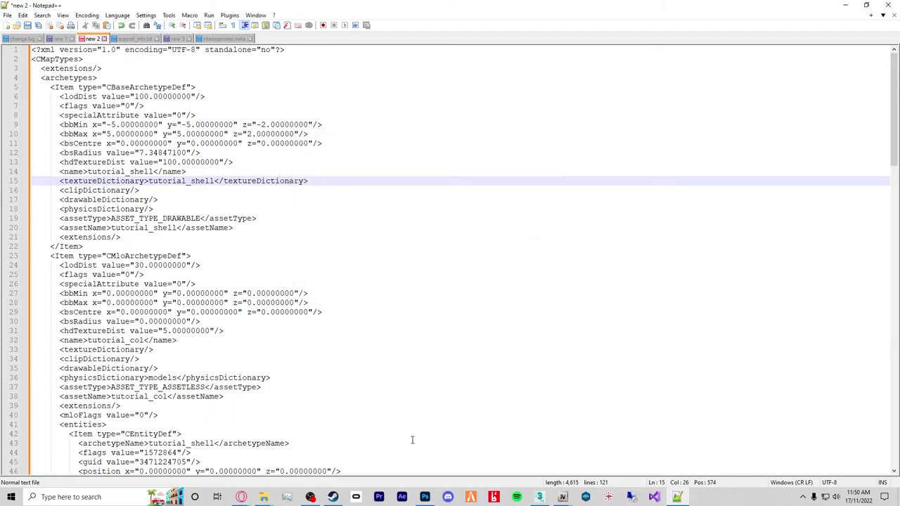
# Switch to Map Editing Tools, start the Ytyp Creator and open its Odr Browser.
pyautogui.click(586, 497)
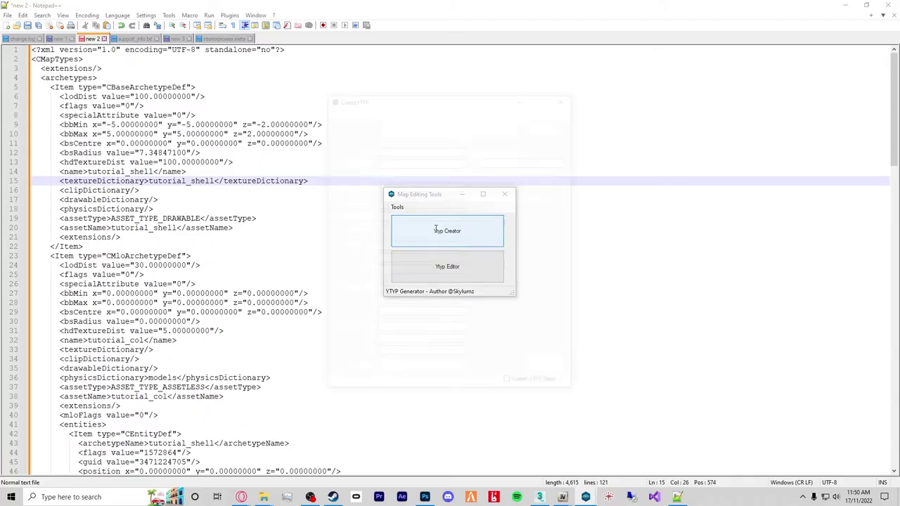
pyautogui.click(436, 232)
pyautogui.click(345, 110)
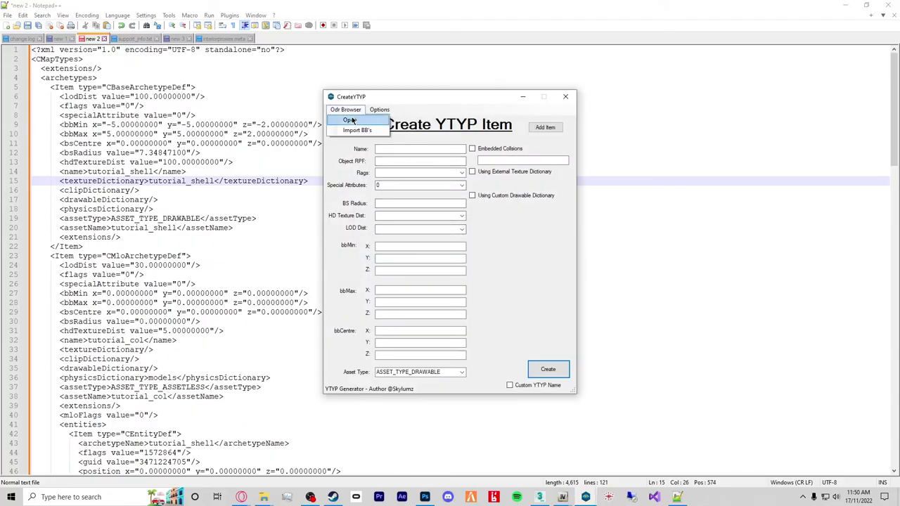
pyautogui.click(353, 120)
# Load tutorial_shell.odr from the milos\tutorial\exports folder into the Odr Browser.
pyautogui.click(330, 88)
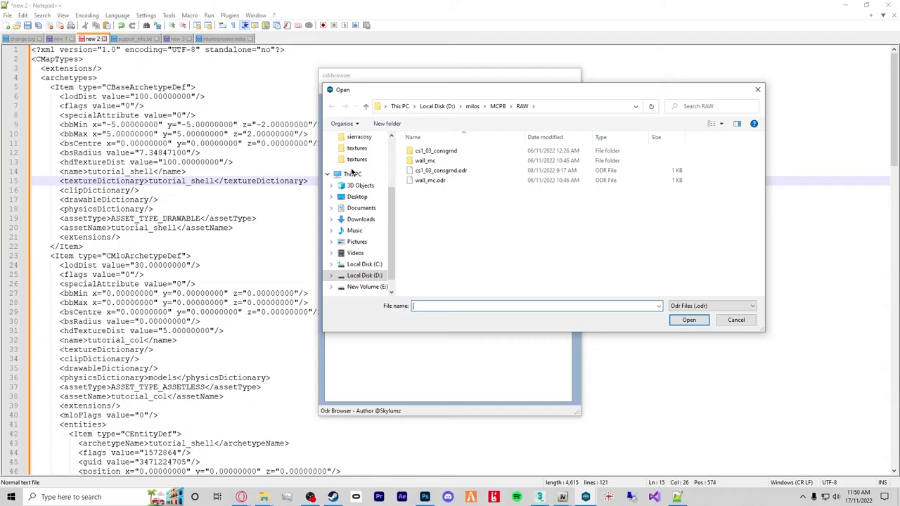
pyautogui.click(472, 106)
pyautogui.scroll(-4, 447, 223)
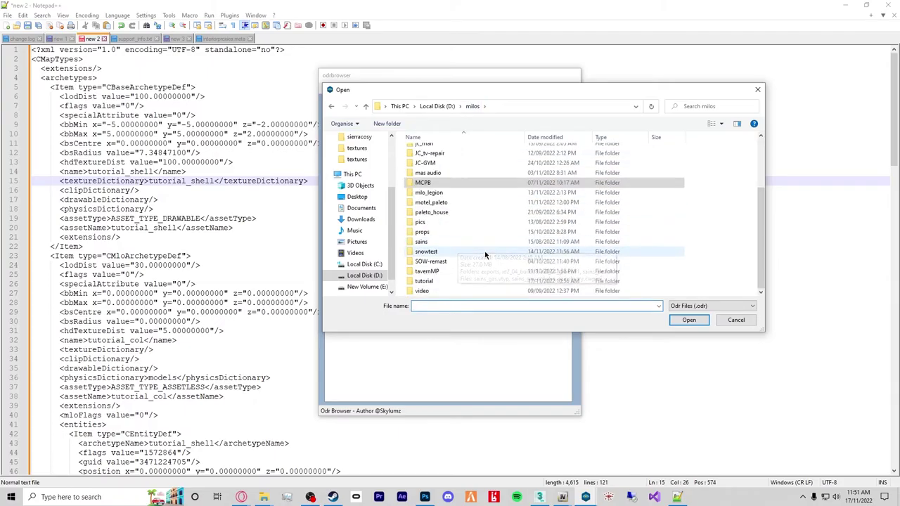
pyautogui.doubleClick(431, 284)
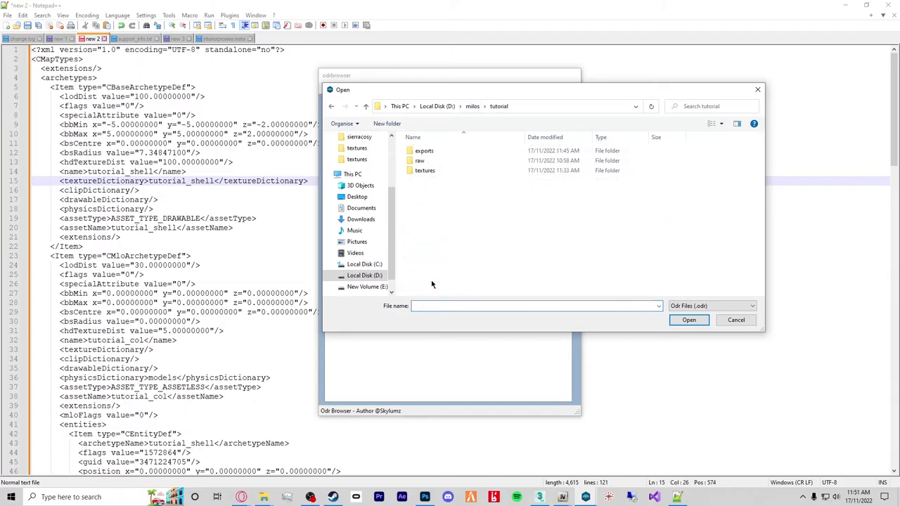
pyautogui.doubleClick(424, 151)
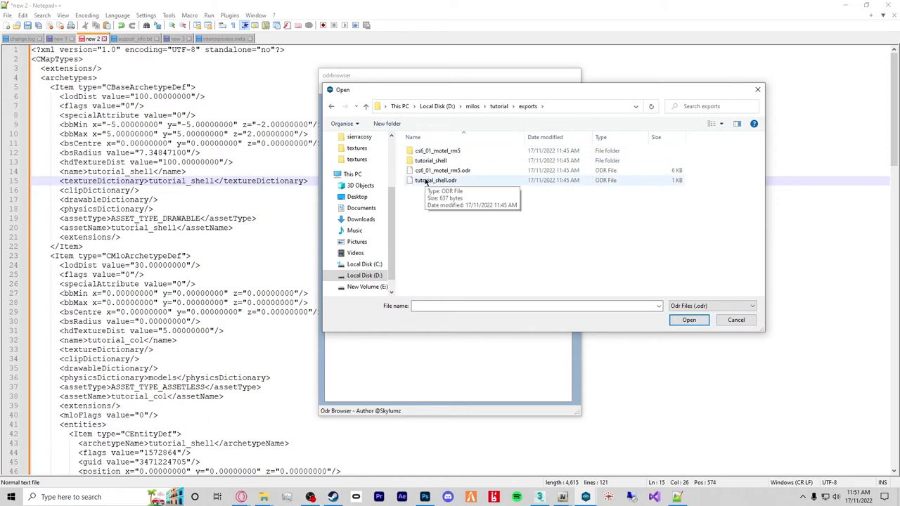
pyautogui.click(438, 182)
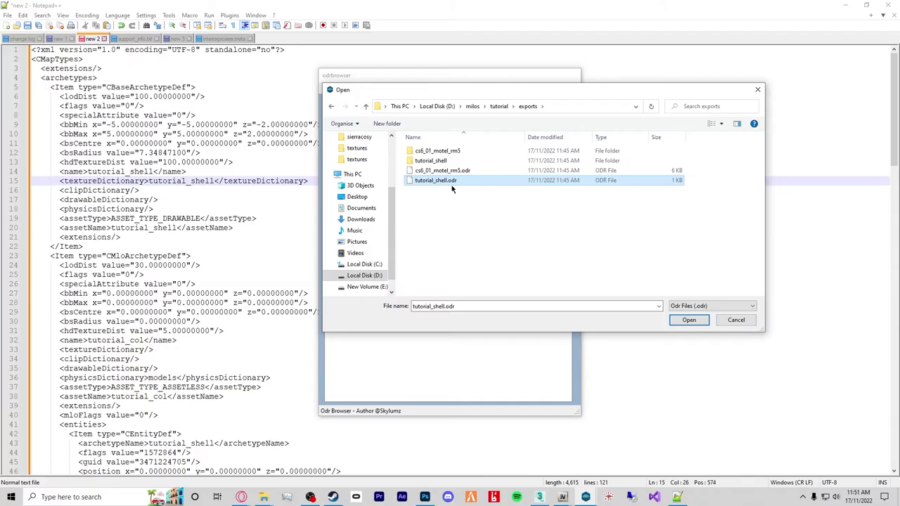
pyautogui.doubleClick(448, 181)
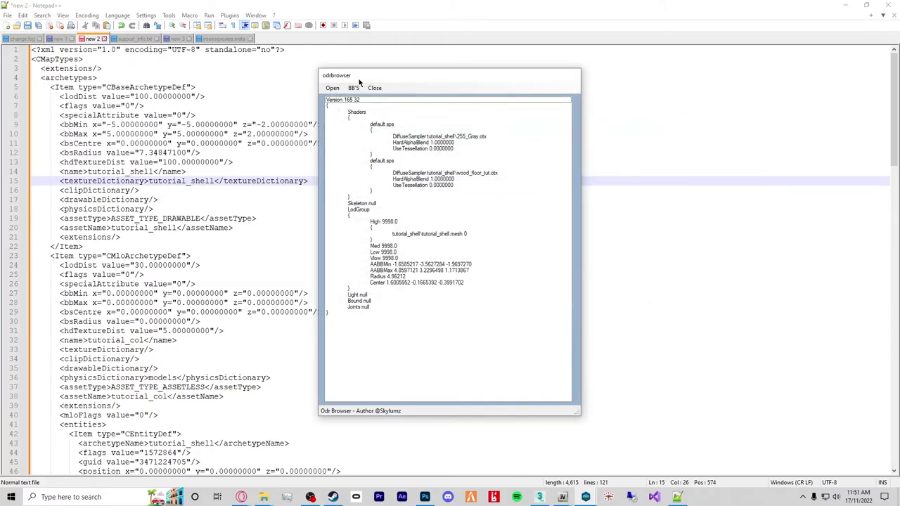
# Grab the bounding box data of the loaded ODR and import it into the Create YTYP Item form.
pyautogui.click(353, 88)
pyautogui.click(378, 108)
pyautogui.click(376, 88)
pyautogui.click(345, 109)
pyautogui.click(354, 128)
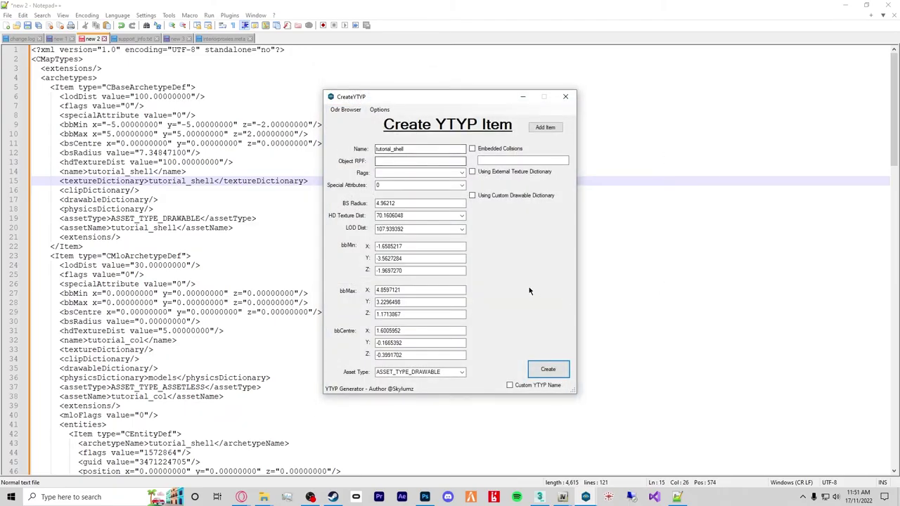
# Create the YTYP for tutorial_shell with the flags left empty and view the created file.
pyautogui.click(399, 173)
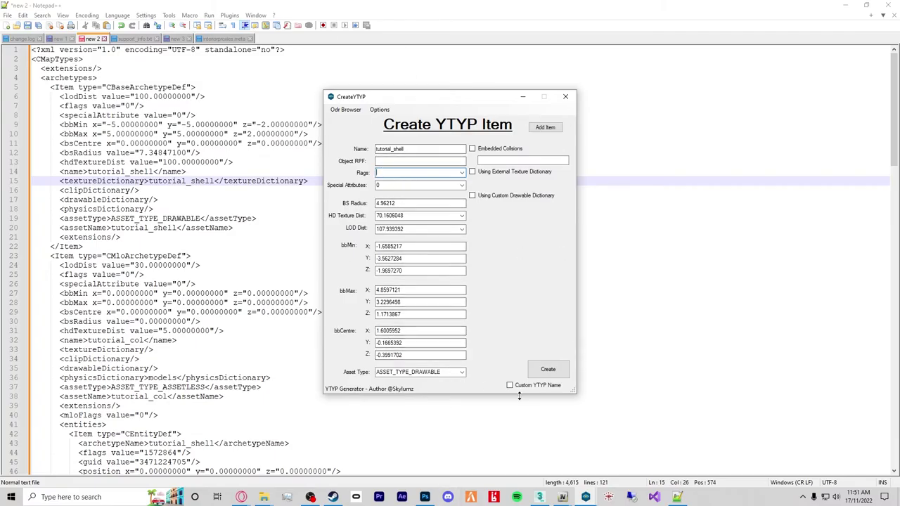
pyautogui.click(548, 369)
pyautogui.click(483, 277)
pyautogui.click(501, 371)
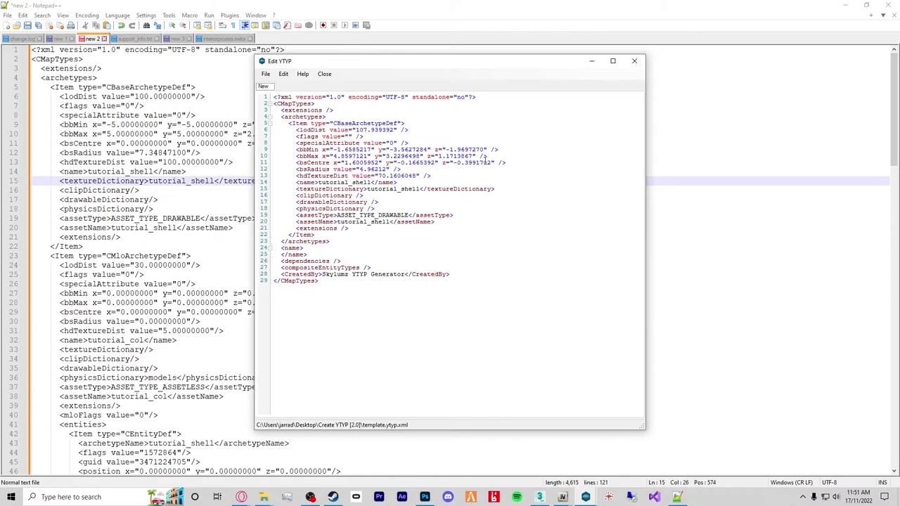
# Replace the bbMin, bbMax and bsCentre lines of the tutorial_shell archetype in Notepad++ with those from the created YTYP.
pyautogui.moveTo(507, 162); pyautogui.dragTo(270, 150)
pyautogui.hotkey('ctrl', 'c')
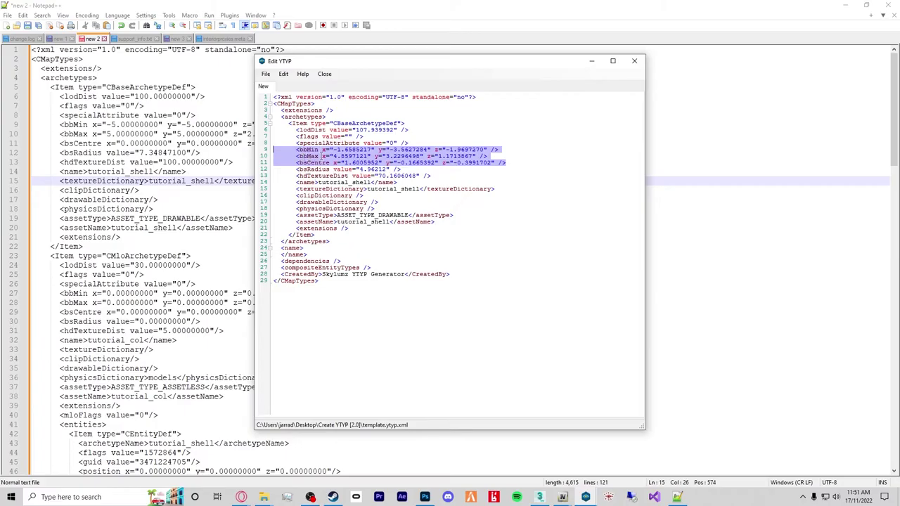
pyautogui.click(634, 60)
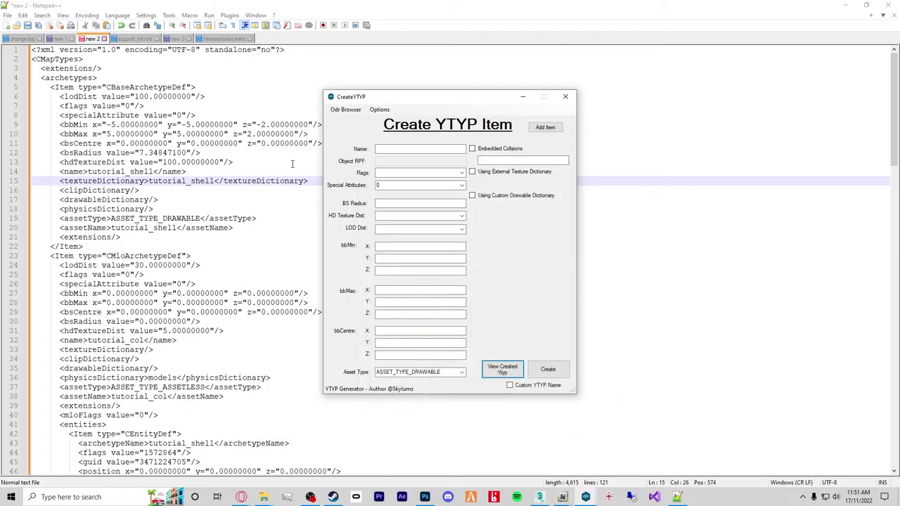
pyautogui.click(293, 163)
pyautogui.moveTo(327, 143); pyautogui.dragTo(69, 133)
pyautogui.hotkey('ctrl', 'v')
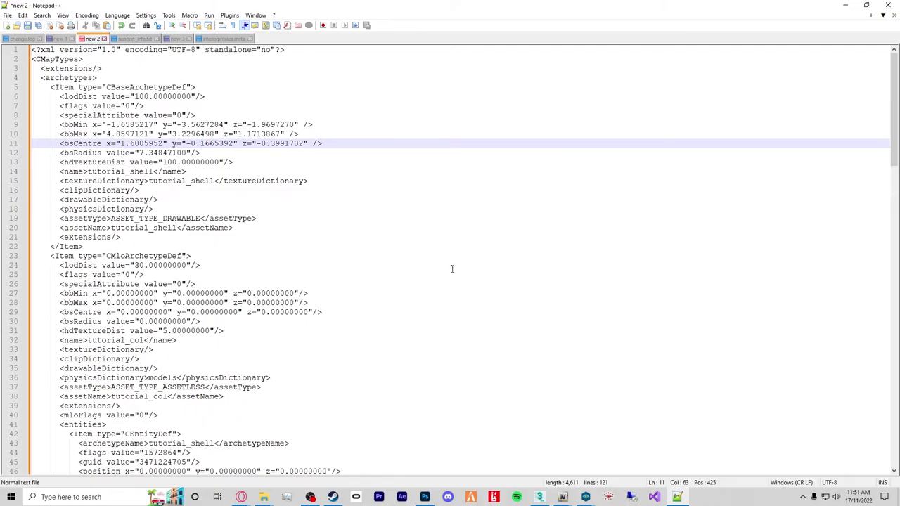
# Copy only the bbMin and bbMax lines of the tutorial_shell CBaseArchetypeDef item.
pyautogui.scroll(-1, 346, 233)
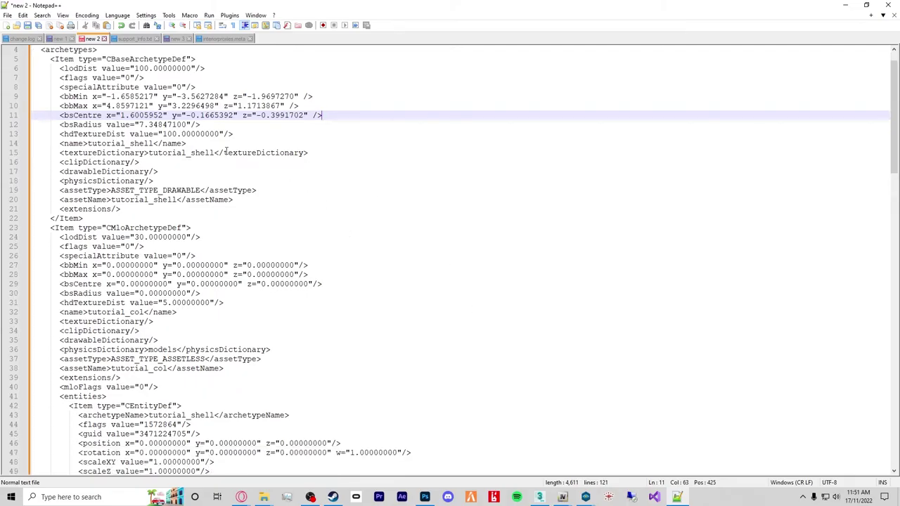
pyautogui.click(298, 105)
pyautogui.hotkey('shift', 'Up')
pyautogui.hotkey('shift', 'Up')
pyautogui.hotkey('shift', 'Up')
pyautogui.hotkey('shift', 'Home')
pyautogui.hotkey('shift', 'Home')
pyautogui.hotkey('shift', 'Down')
pyautogui.hotkey('shift', 'Down')
pyautogui.hotkey('ctrl', 'c')
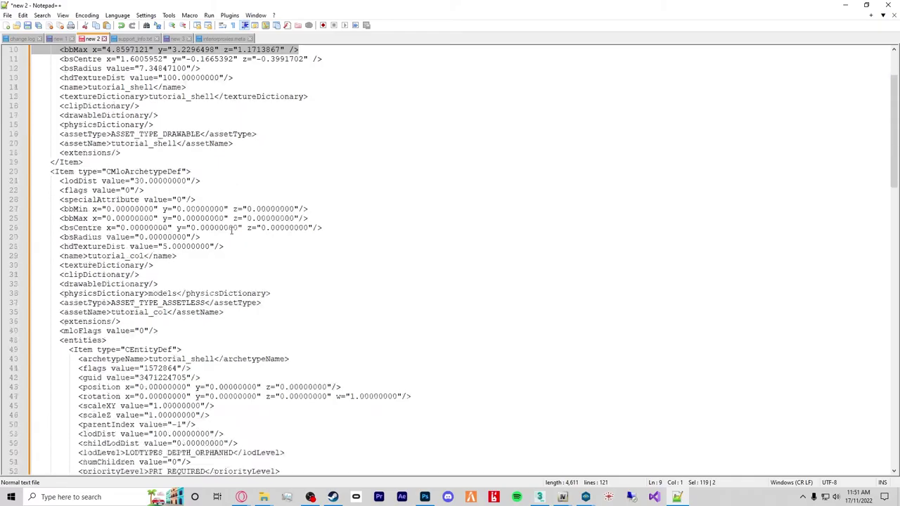
# Overwrite the bbMin and bbMax lines of the limbo and room01 rooms with the copied shell bounds.
pyautogui.scroll(-20, 222, 243)
pyautogui.scroll(4, 222, 246)
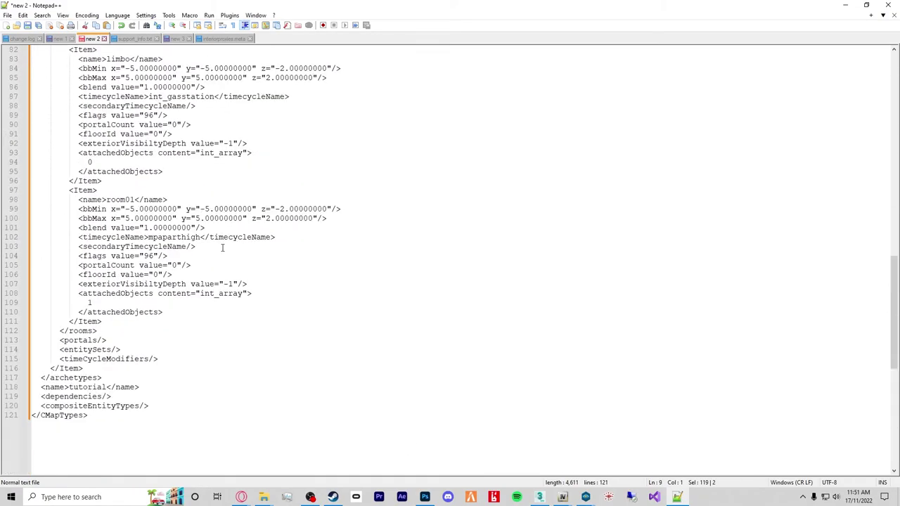
pyautogui.scroll(3, 147, 153)
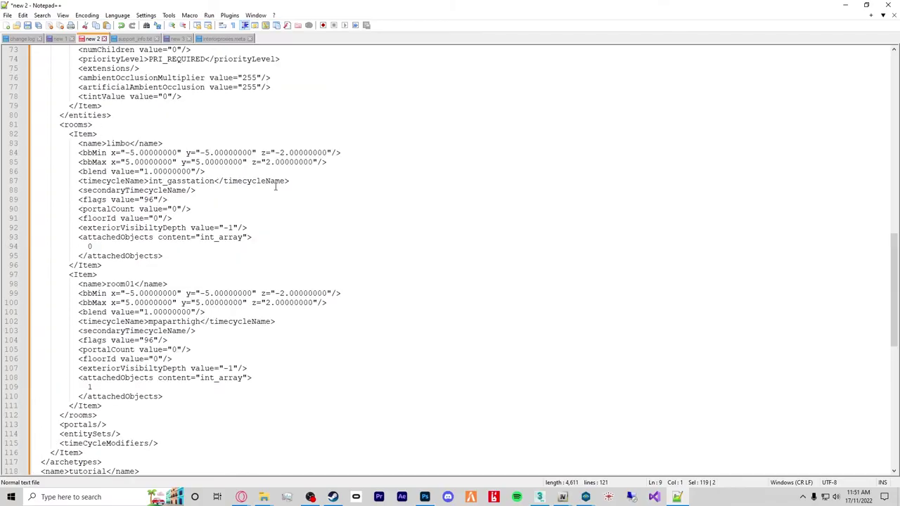
pyautogui.moveTo(329, 163); pyautogui.dragTo(24, 154)
pyautogui.hotkey('ctrl', 'v')
pyautogui.moveTo(328, 303); pyautogui.dragTo(35, 293)
pyautogui.hotkey('ctrl', 'v')
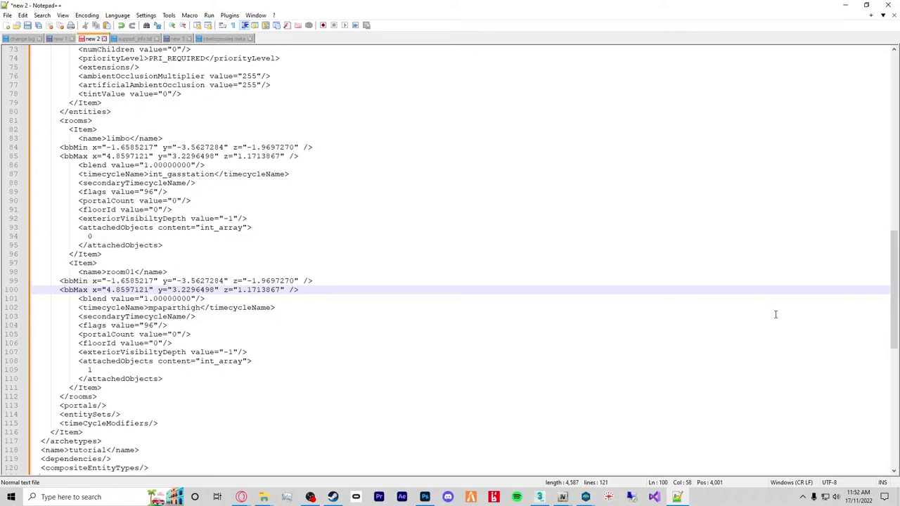
# Overwrite the whole content of tutorial.ytyp in OpenIV with the edited text from Notepad++ and save it.
pyautogui.hotkey('ctrl', 'a')
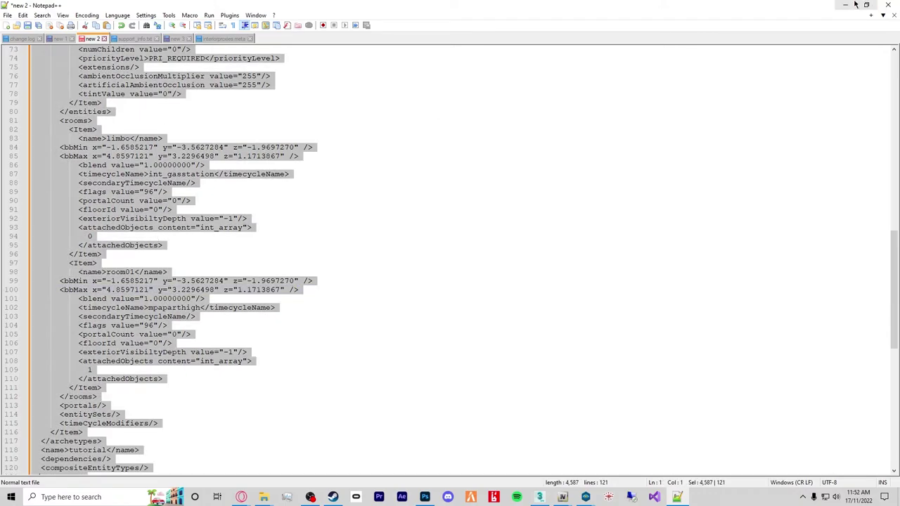
pyautogui.hotkey('alt', 'Tab')
pyautogui.click(495, 367)
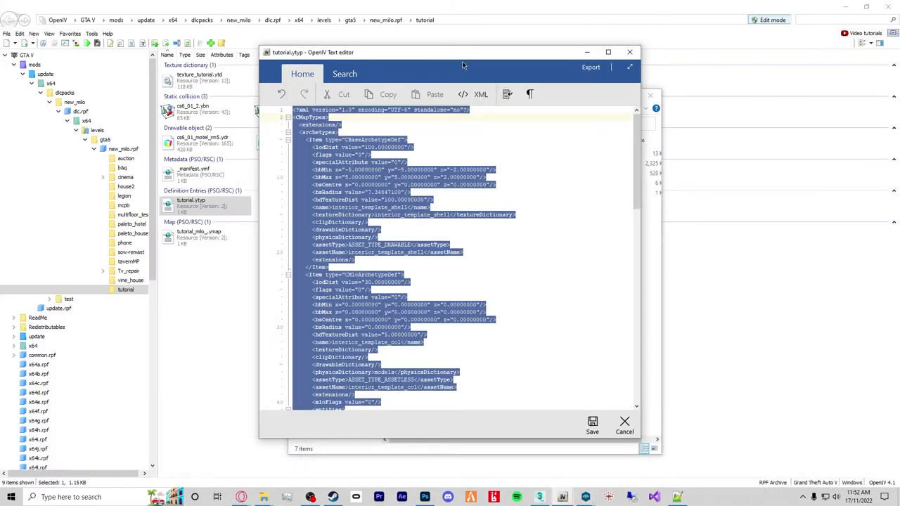
pyautogui.click(428, 343)
pyautogui.hotkey('ctrl', 'a')
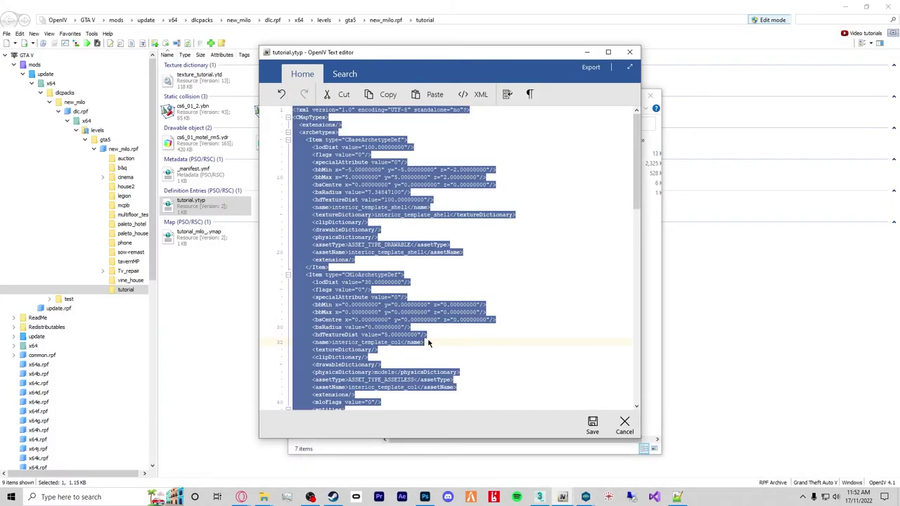
pyautogui.hotkey('ctrl', 'v')
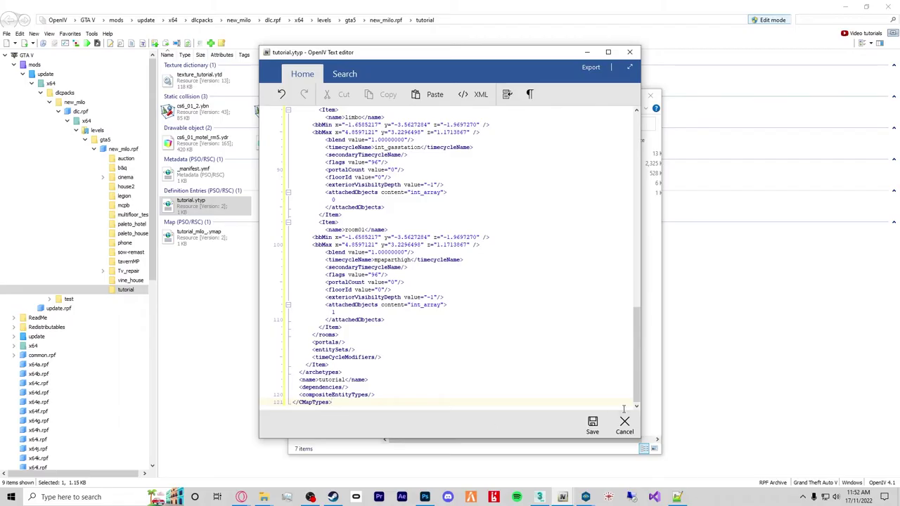
pyautogui.click(592, 424)
pyautogui.click(199, 237)
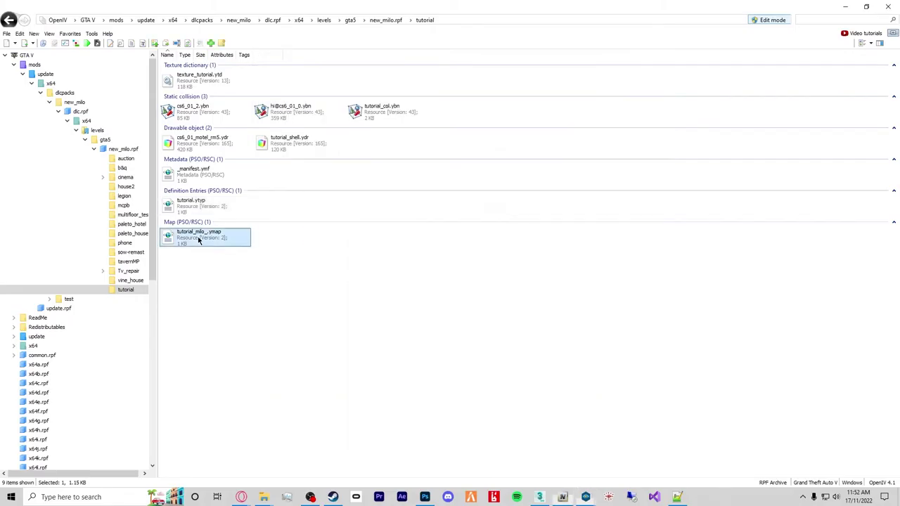
pyautogui.rightClick(199, 239)
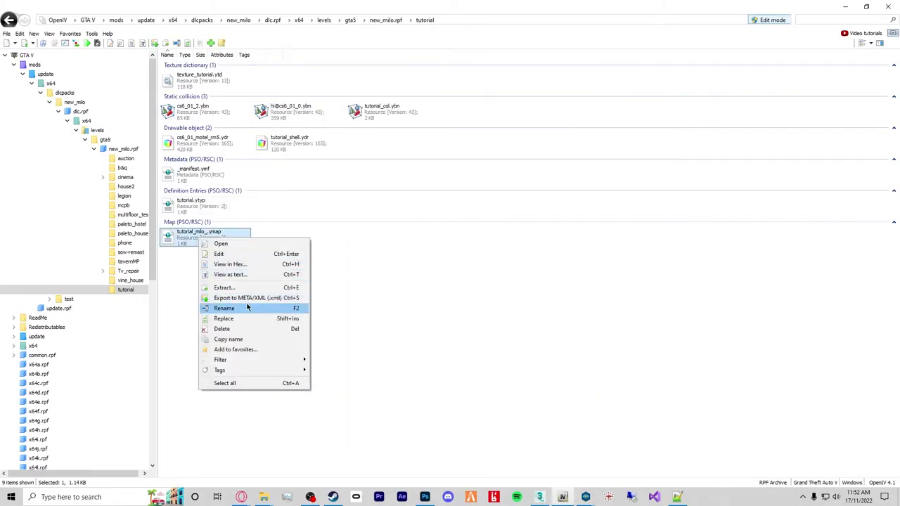
pyautogui.click(231, 254)
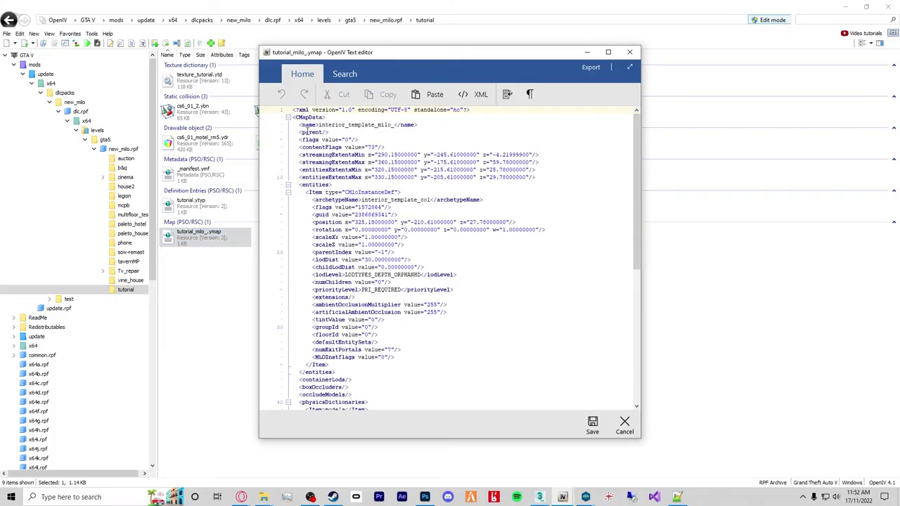
pyautogui.hotkey('ctrl', 'a')
pyautogui.hotkey('ctrl', 'v')
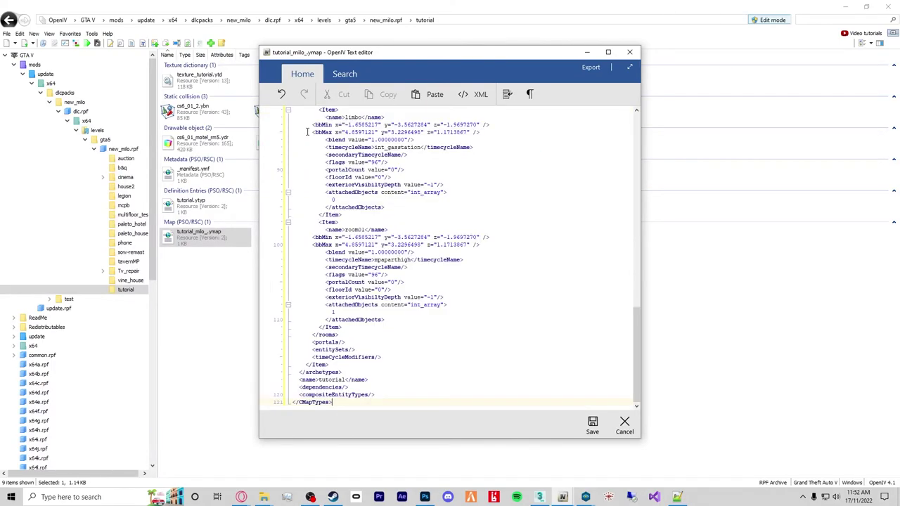
pyautogui.hotkey('ctrl', 'a')
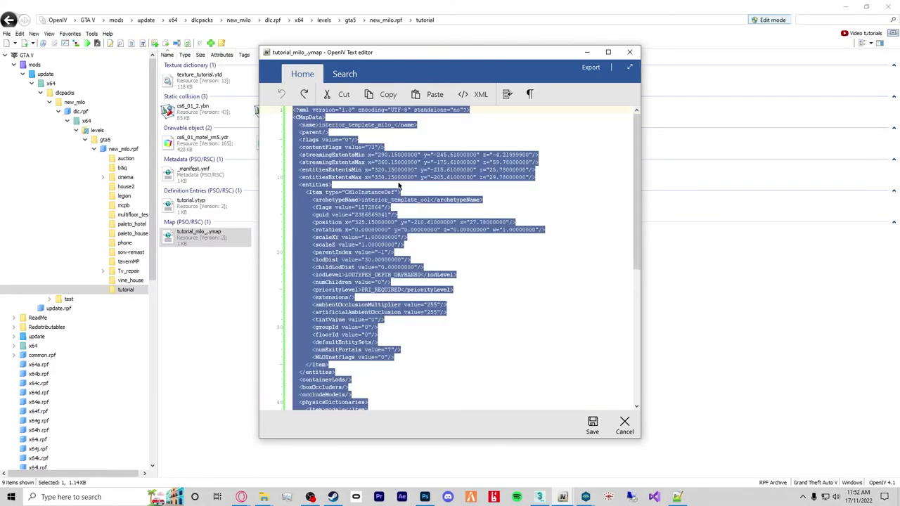
pyautogui.click(624, 424)
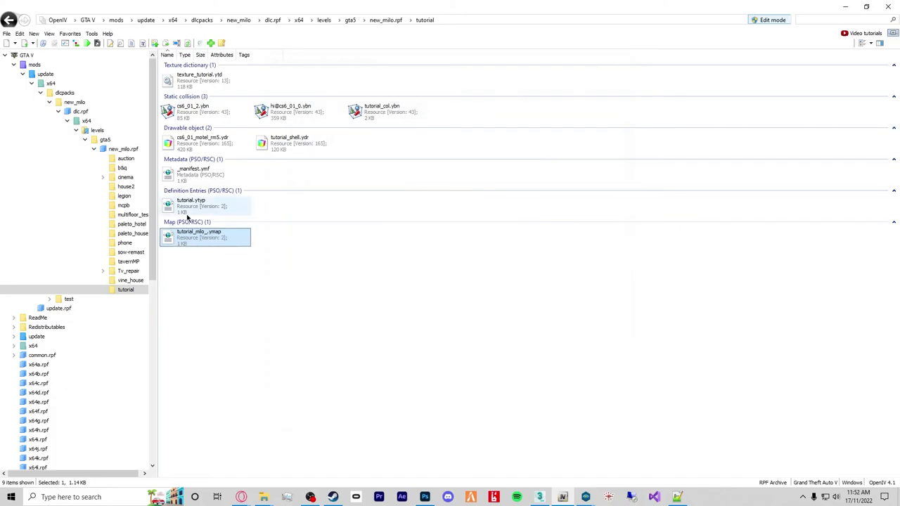
# Open tutorial_milo_.ymap for editing and copy its whole content over the text in the Notepad++ document.
pyautogui.rightClick(194, 238)
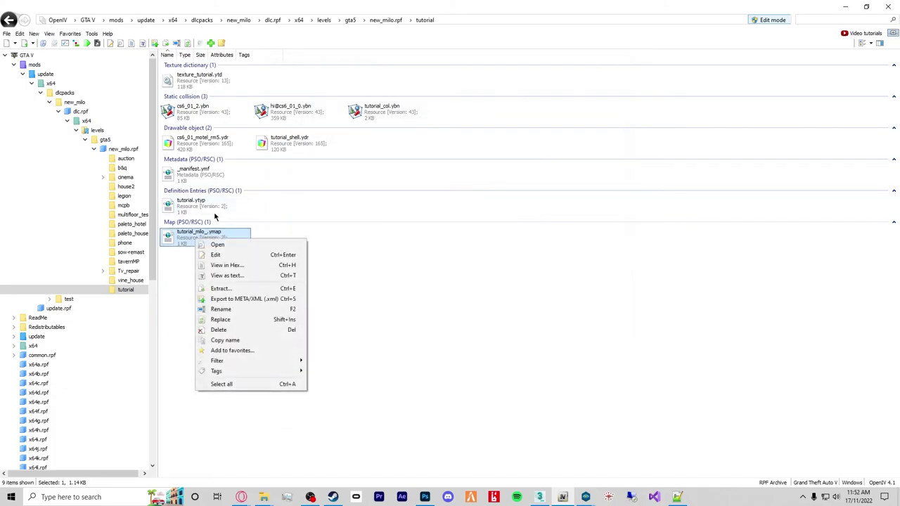
pyautogui.click(218, 255)
pyautogui.hotkey('ctrl', 'a')
pyautogui.hotkey('ctrl', 'c')
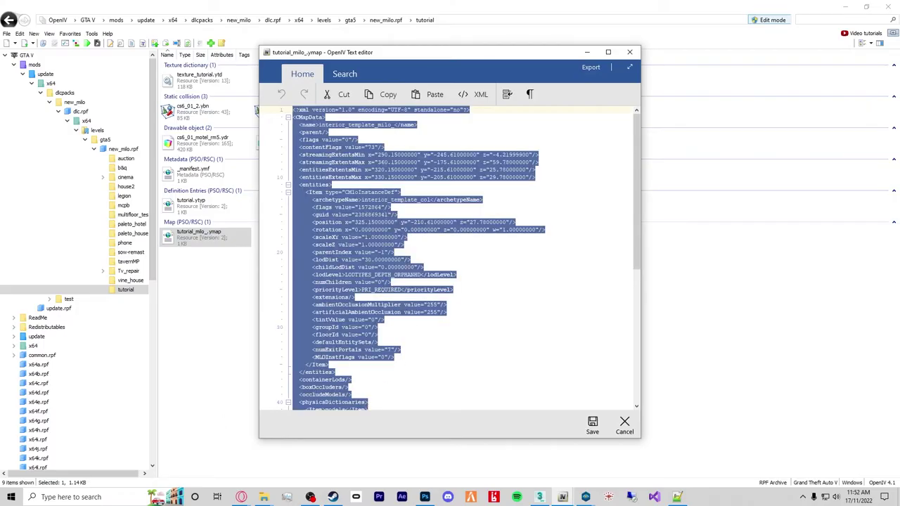
pyautogui.hotkey('alt', 'Tab')
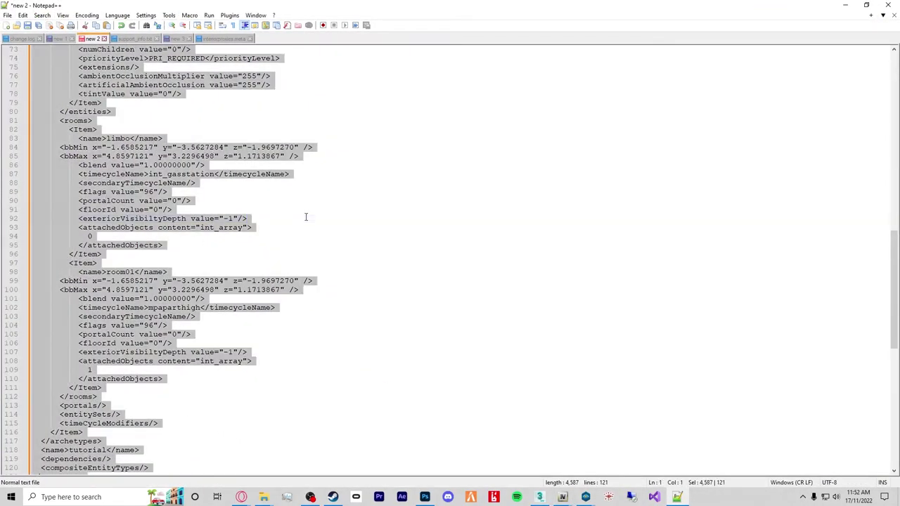
pyautogui.hotkey('ctrl', 'v')
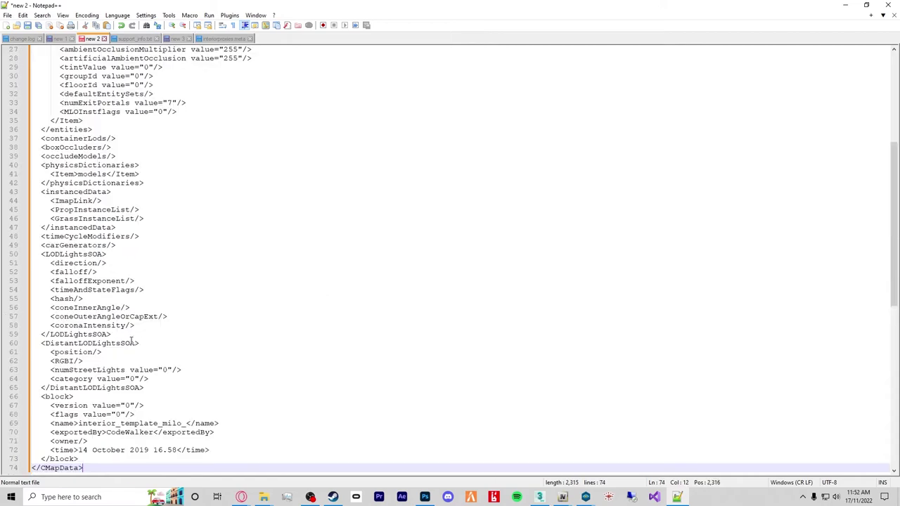
# Replace all occurrences of interior_template with tutorial throughout the copied ymap text.
pyautogui.scroll(9, 150, 369)
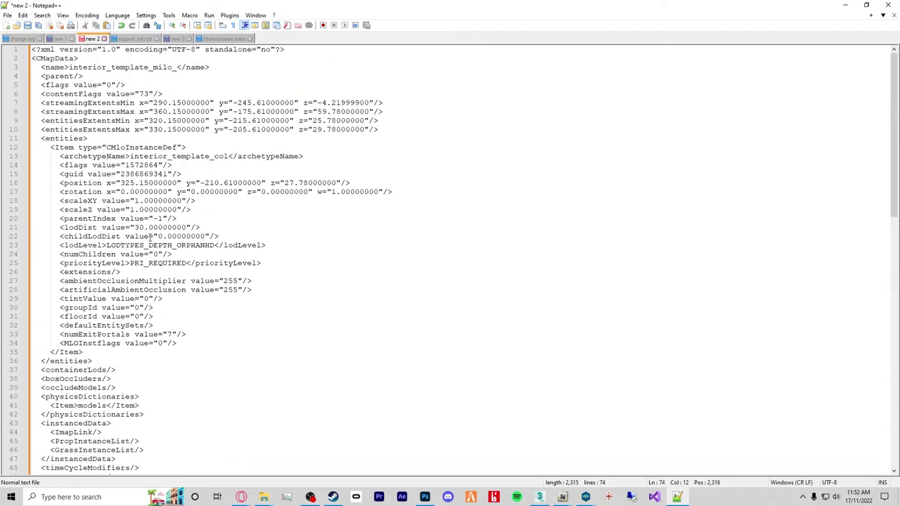
pyautogui.moveTo(130, 156); pyautogui.dragTo(210, 156)
pyautogui.hotkey('ctrl', 'f')
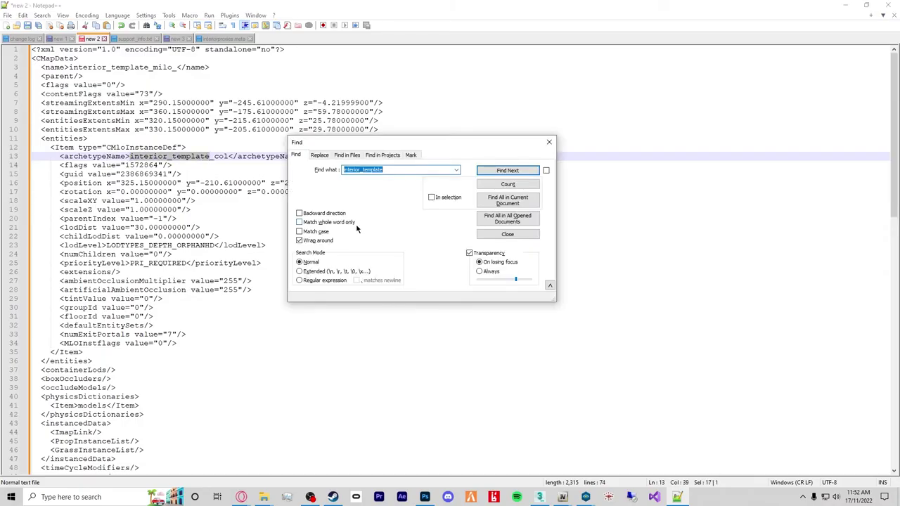
pyautogui.click(320, 155)
pyautogui.click(507, 198)
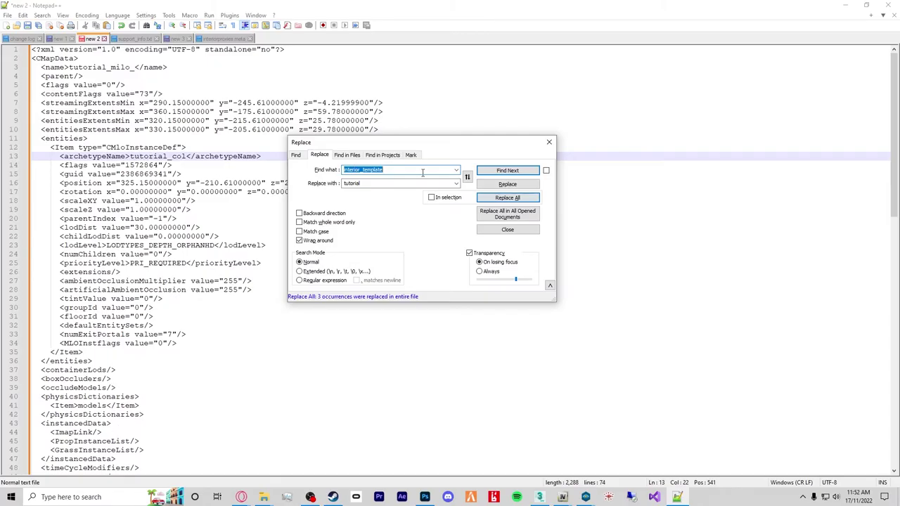
pyautogui.click(549, 143)
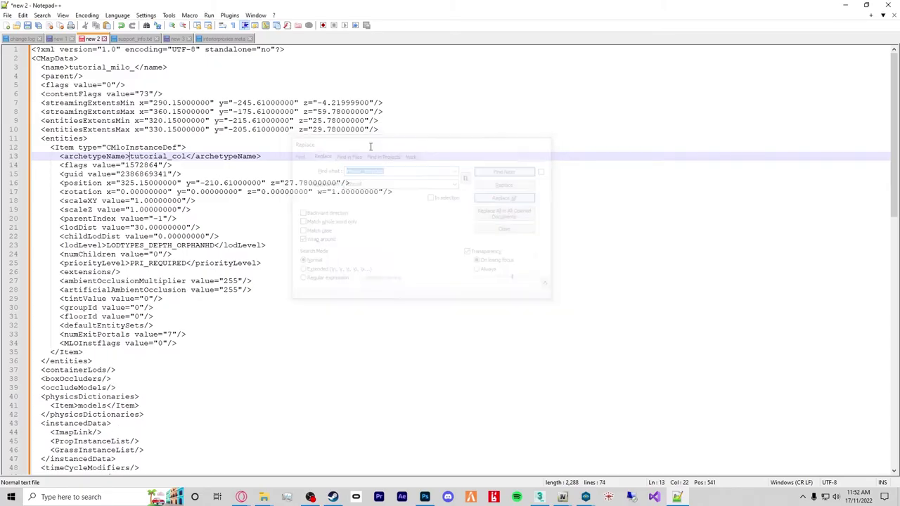
# Overwrite the content of tutorial_milo_.ymap in OpenIV with the edited Notepad++ text and save it.
pyautogui.hotkey('ctrl', 'a')
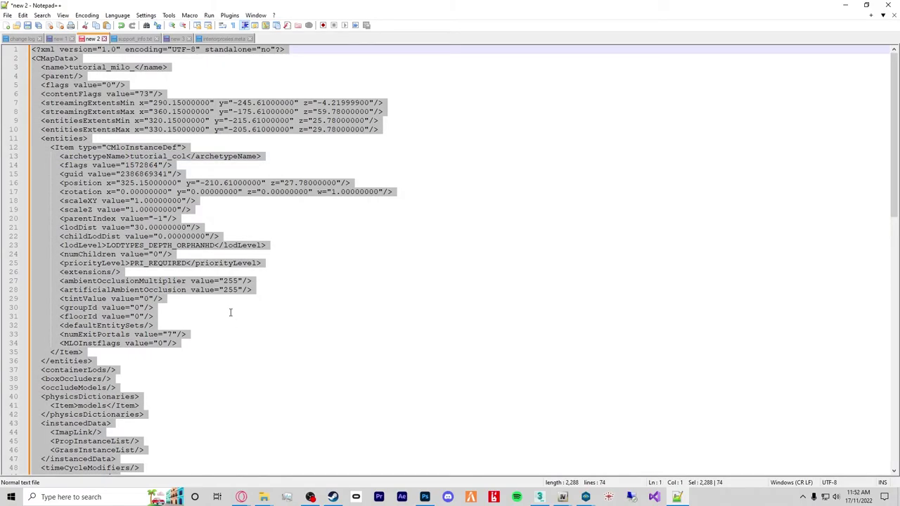
pyautogui.click(845, 6)
pyautogui.click(392, 334)
pyautogui.hotkey('ctrl', 'a')
pyautogui.hotkey('ctrl', 'v')
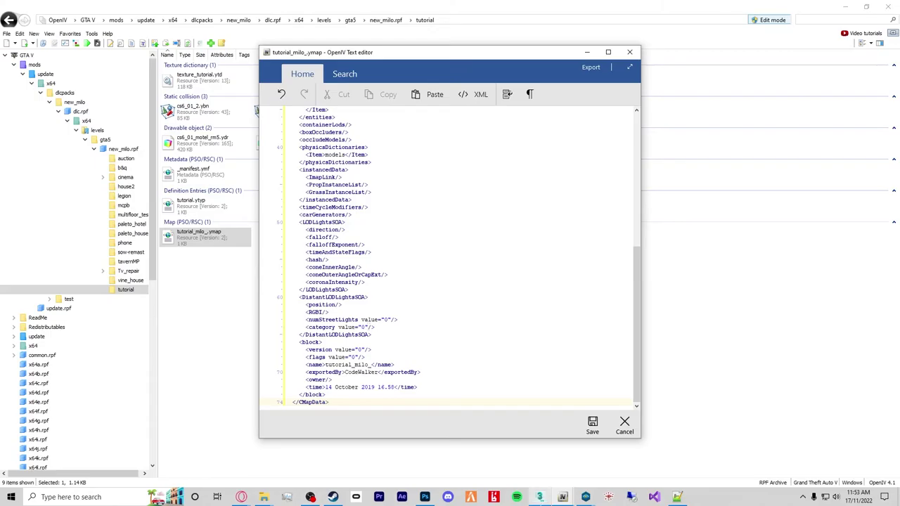
pyautogui.click(592, 424)
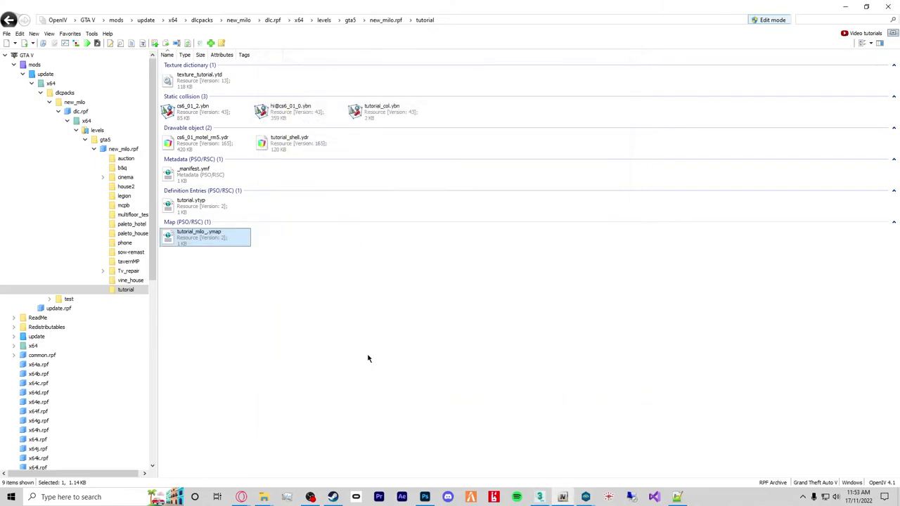
# Create a folder named stream inside D:\milos\tutorial in File Explorer and open it.
pyautogui.moveTo(200, 271); pyautogui.dragTo(365, 127)
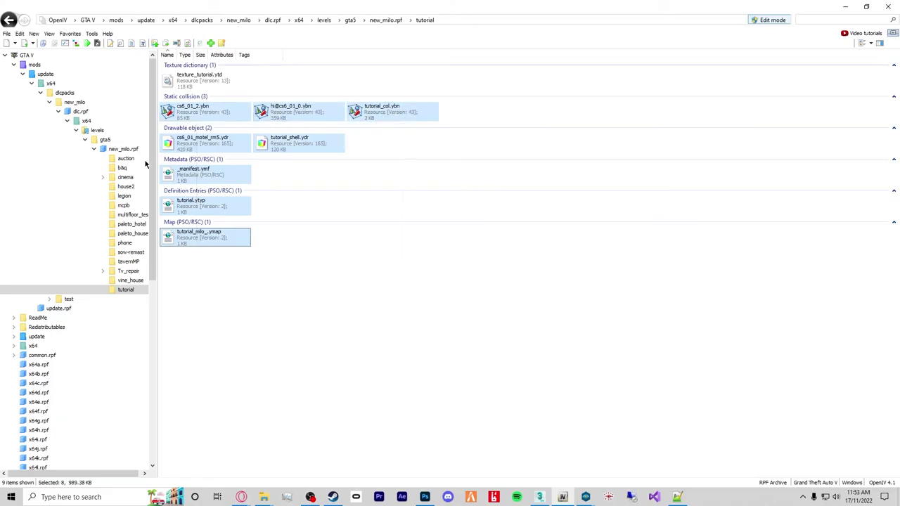
pyautogui.click(263, 494)
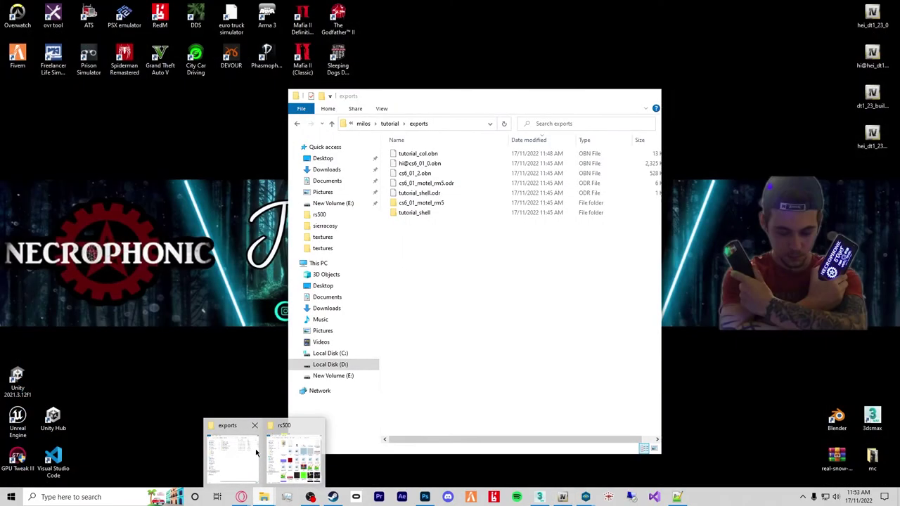
pyautogui.click(256, 450)
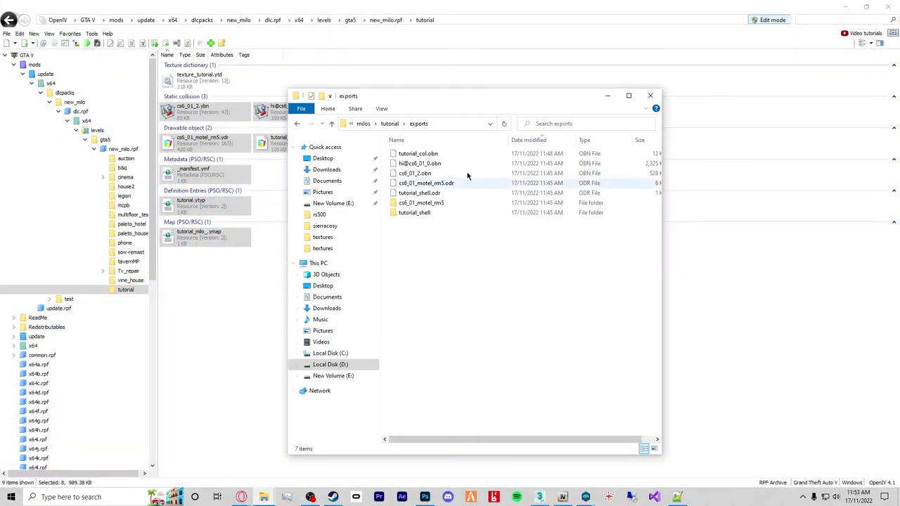
pyautogui.click(389, 123)
pyautogui.rightClick(441, 247)
pyautogui.moveTo(525, 377)
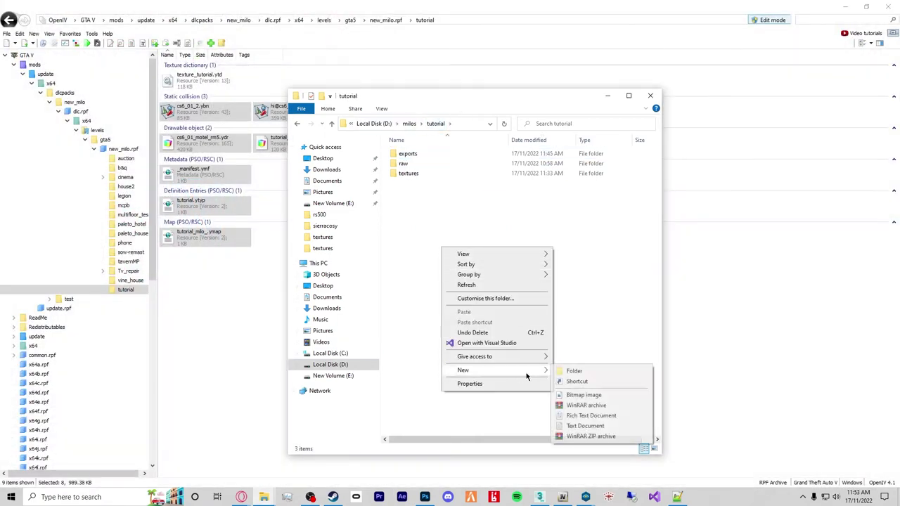
pyautogui.click(582, 372)
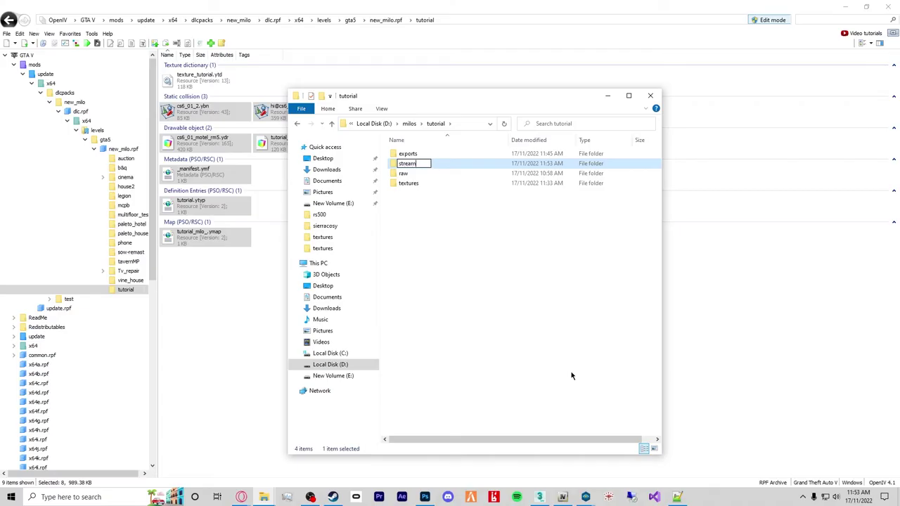
pyautogui.press('Return')
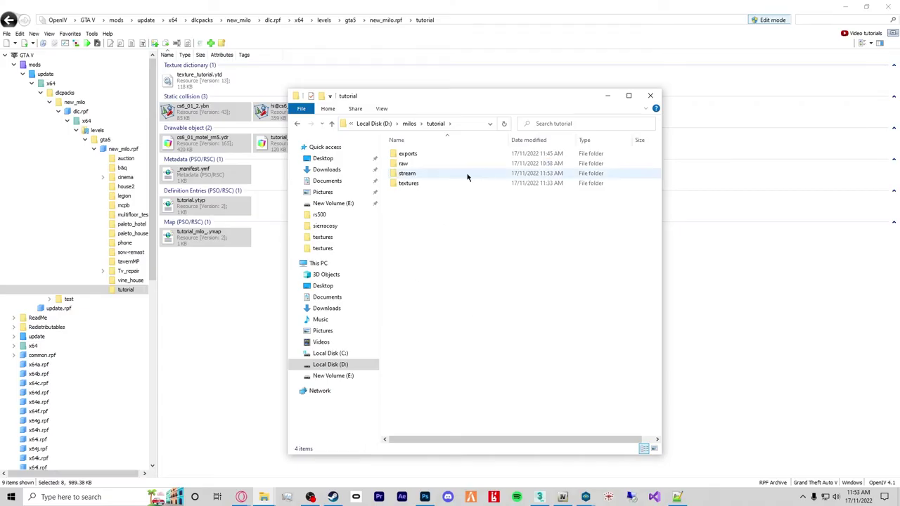
pyautogui.doubleClick(408, 175)
# Copy all the tutorial files except texture_tutorial.ytd from OpenIV into the stream folder.
pyautogui.click(182, 222)
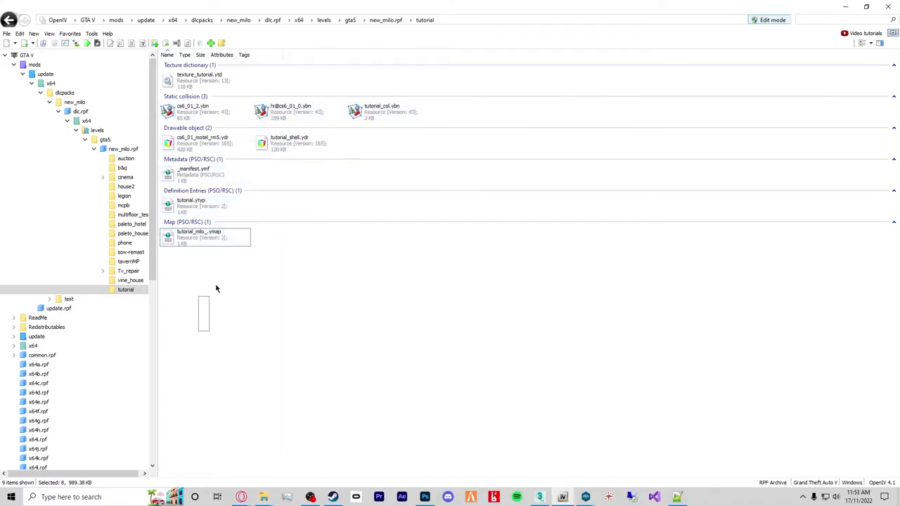
pyautogui.moveTo(383, 331); pyautogui.dragTo(385, 110)
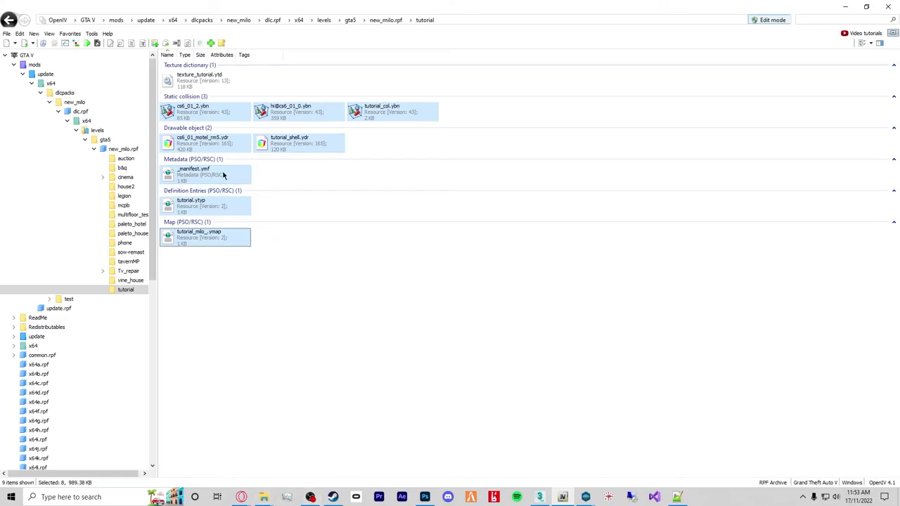
pyautogui.moveTo(263, 501); pyautogui.dragTo(263, 502)
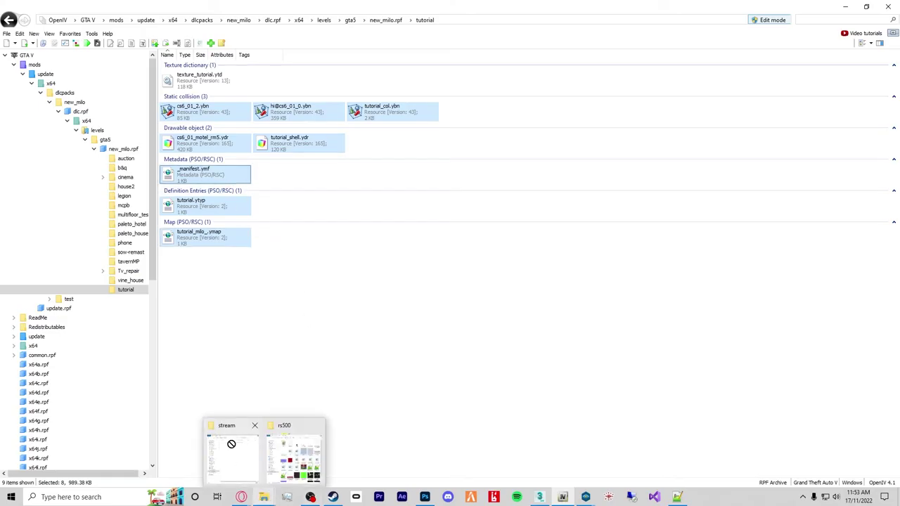
pyautogui.moveTo(230, 444); pyautogui.dragTo(229, 444)
pyautogui.moveTo(506, 260); pyautogui.dragTo(509, 263)
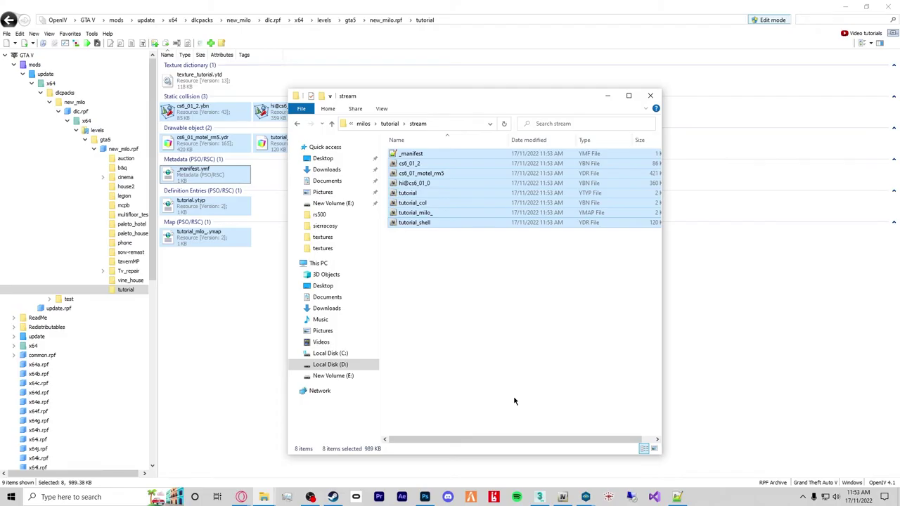
# Minimize OpenIV and bring the stream folder window in front of CodeWalker.
pyautogui.click(852, 6)
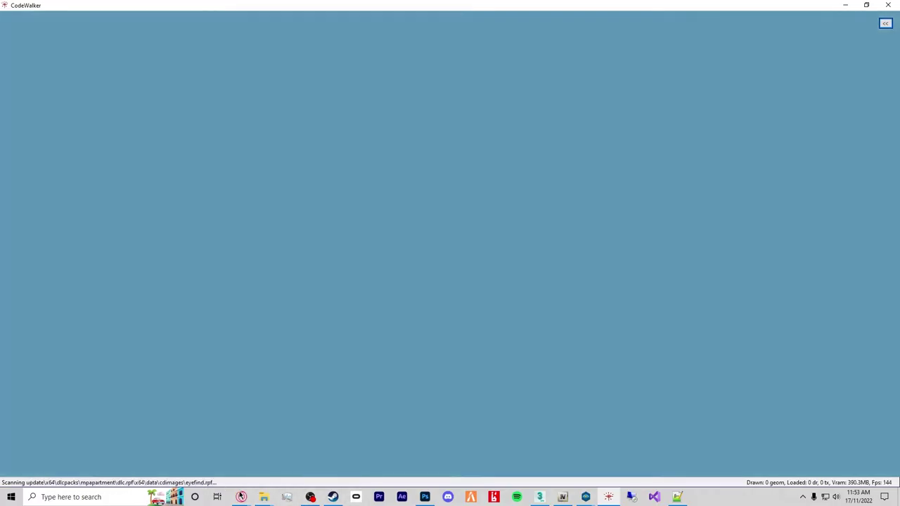
pyautogui.moveTo(260, 491)
pyautogui.click(239, 451)
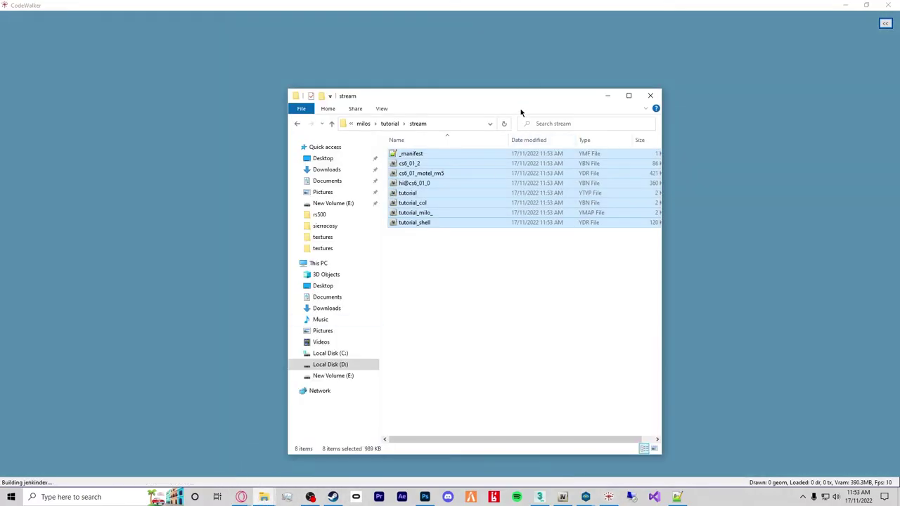
pyautogui.moveTo(521, 111); pyautogui.dragTo(511, 114)
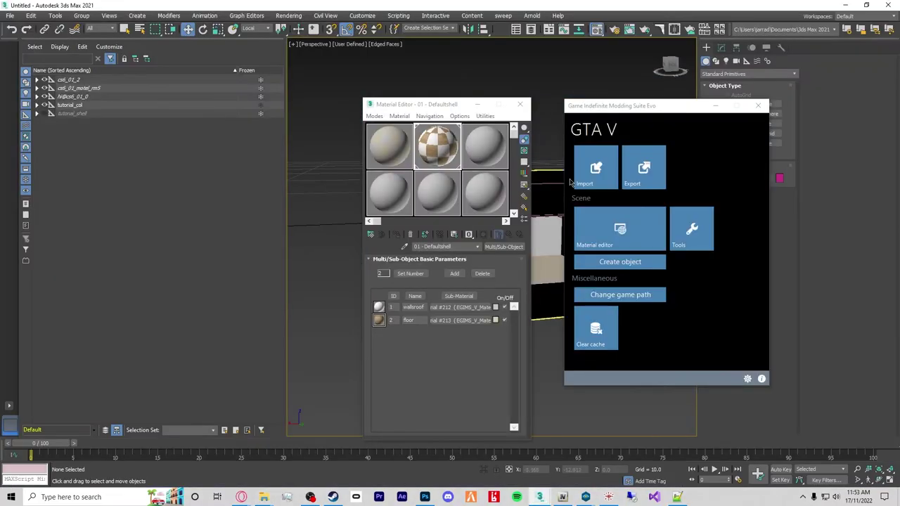
# Close the Material Editor and Game Indefinite Modding Suite Evo windows in 3ds Max.
pyautogui.click(521, 105)
pyautogui.click(758, 105)
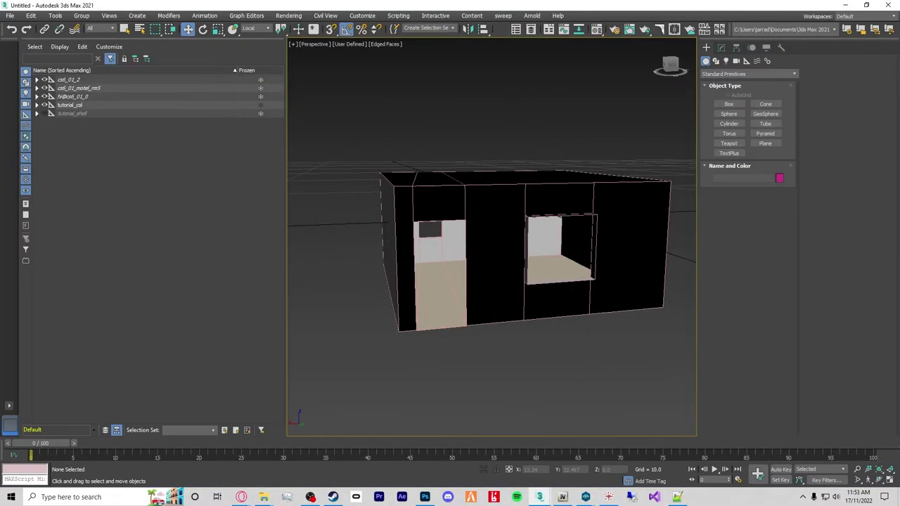
# Switch to CodeWalker's world view and display its toolbar and settings panel.
pyautogui.click(612, 496)
pyautogui.click(610, 498)
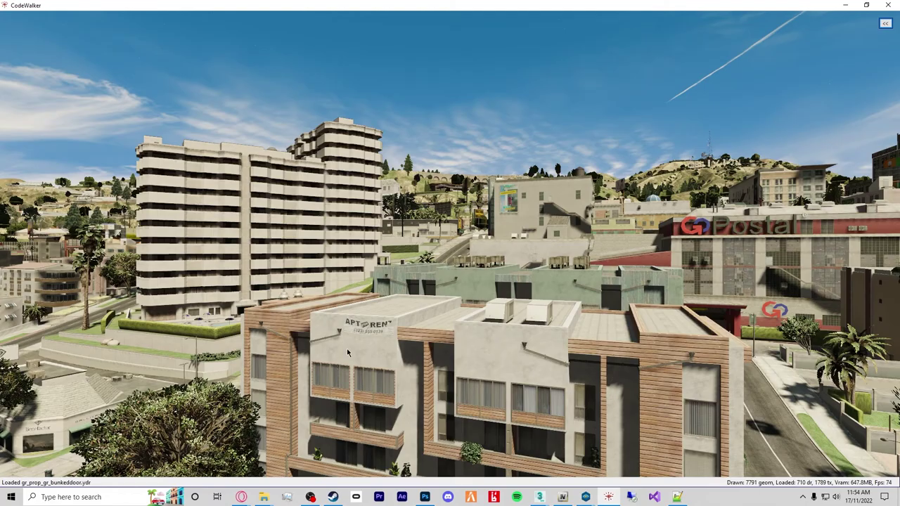
pyautogui.scroll(-10, 347, 352)
pyautogui.moveTo(428, 392); pyautogui.dragTo(376, 450)
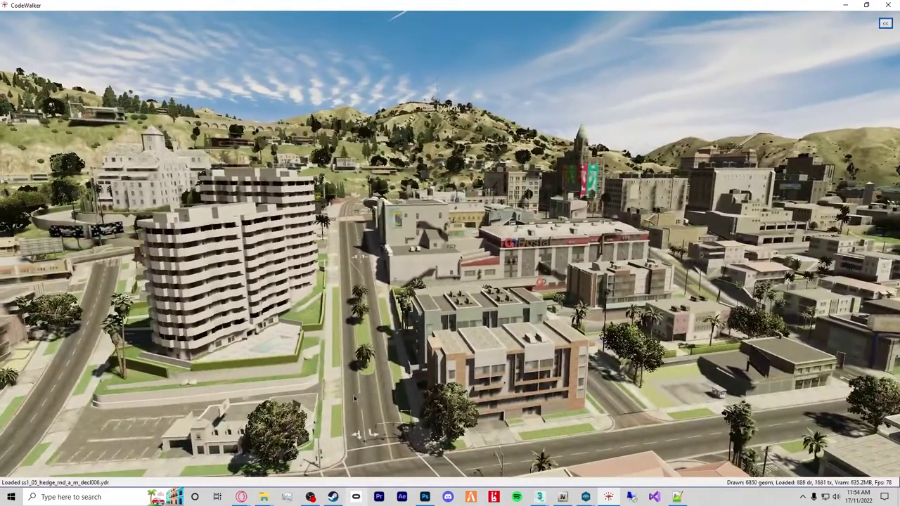
pyautogui.press('t')
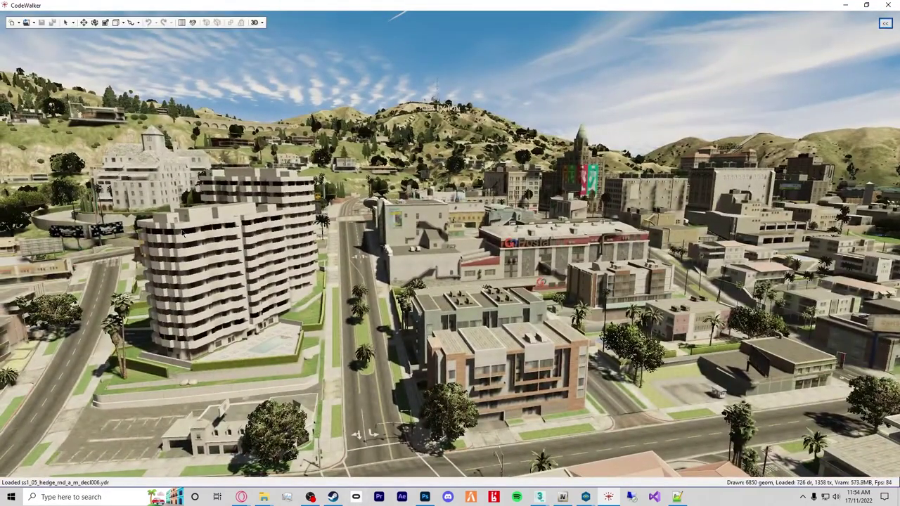
pyautogui.click(885, 24)
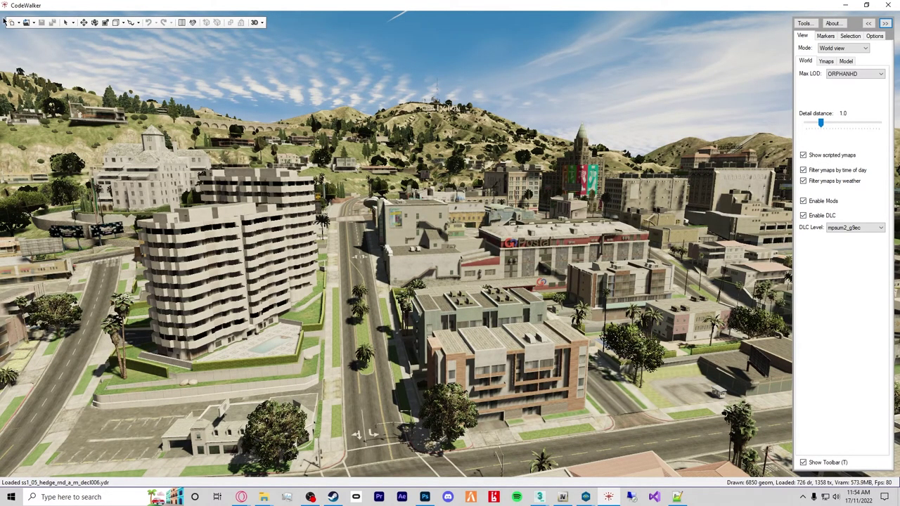
# Open tutorial.ytyp and tutorial_milo_.ymap from D:\milos\tutorial\stream as project files.
pyautogui.click(34, 25)
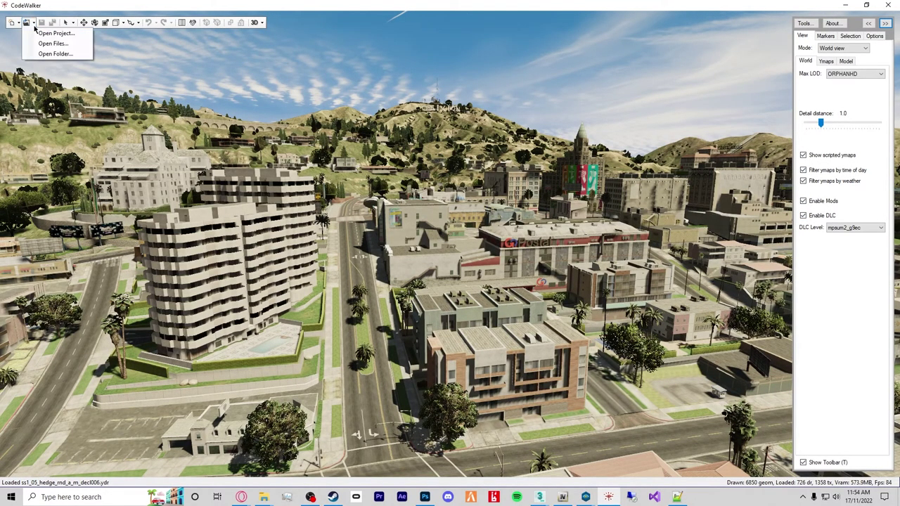
pyautogui.click(51, 43)
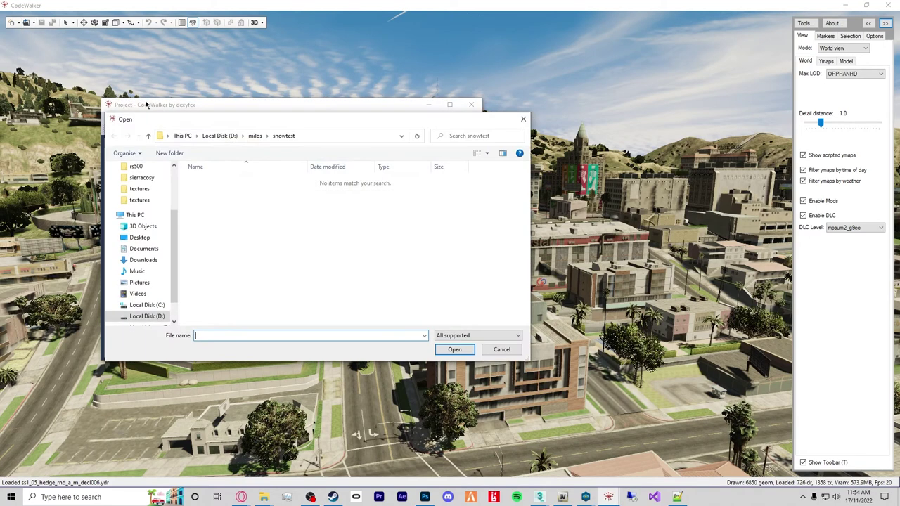
pyautogui.click(254, 135)
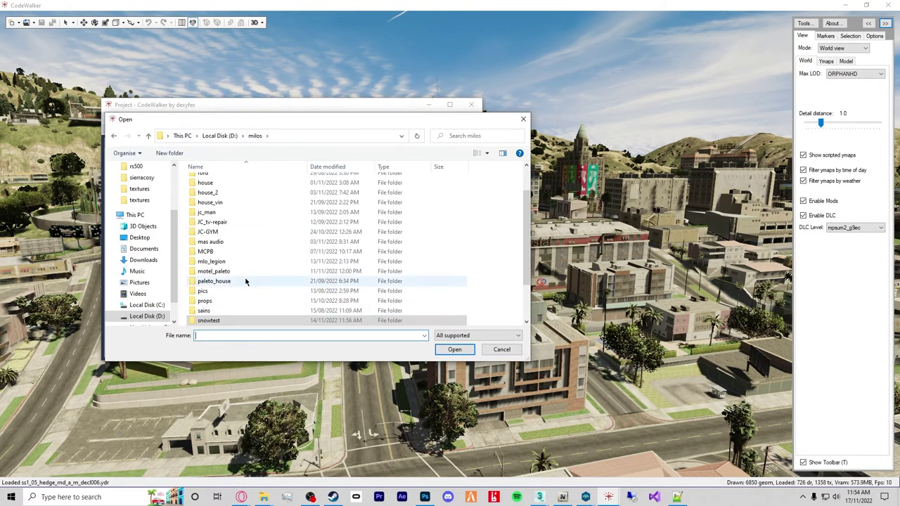
pyautogui.scroll(-1, 245, 281)
pyautogui.doubleClick(246, 301)
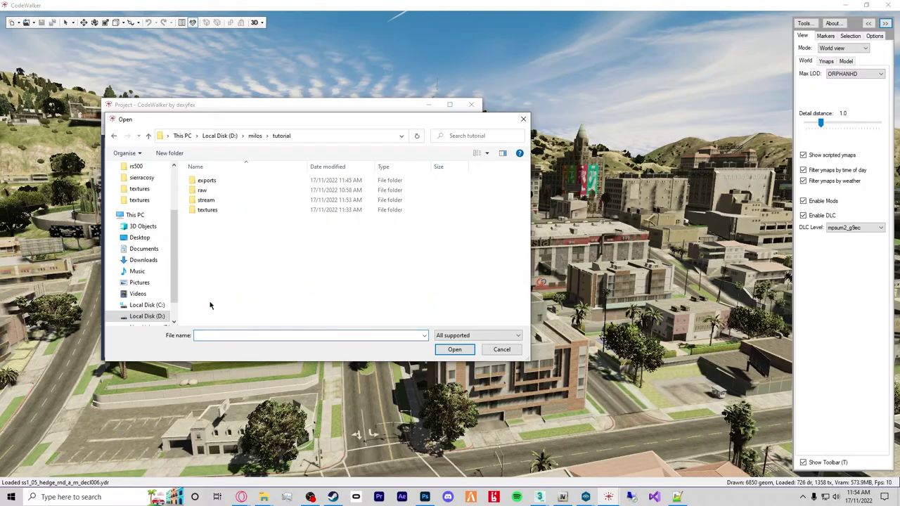
pyautogui.doubleClick(241, 200)
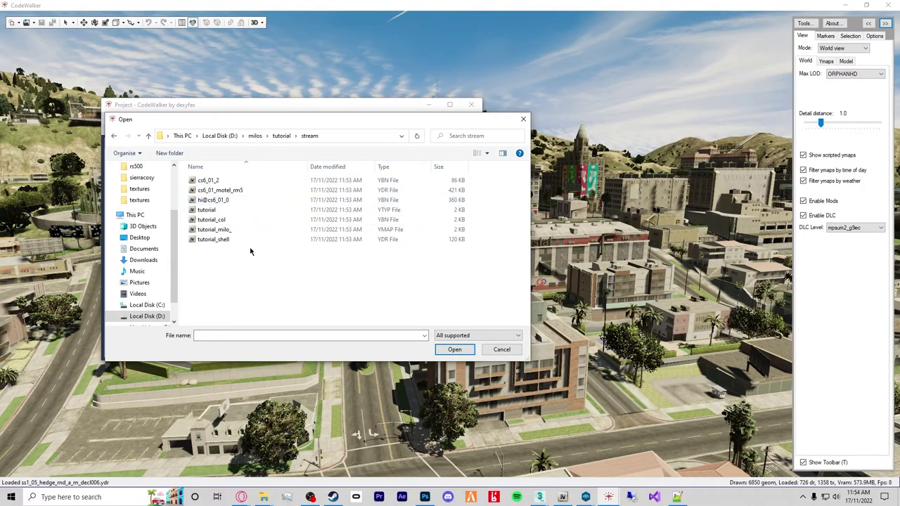
pyautogui.click(393, 229)
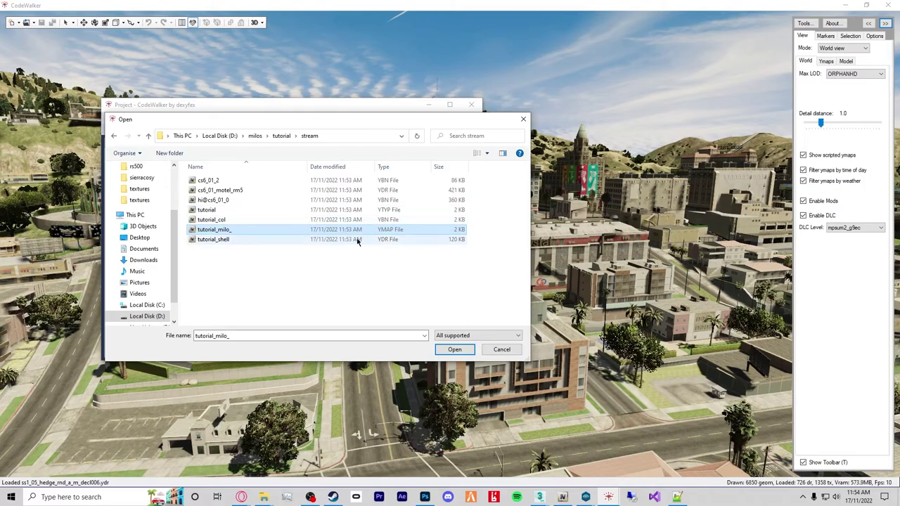
pyautogui.keyDown('ctrl'); pyautogui.click(392, 210); pyautogui.keyUp('ctrl')
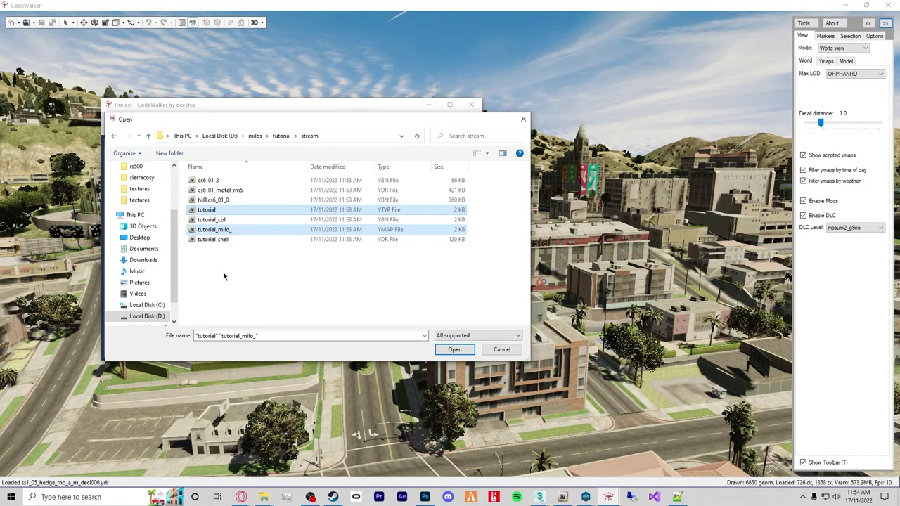
pyautogui.click(455, 349)
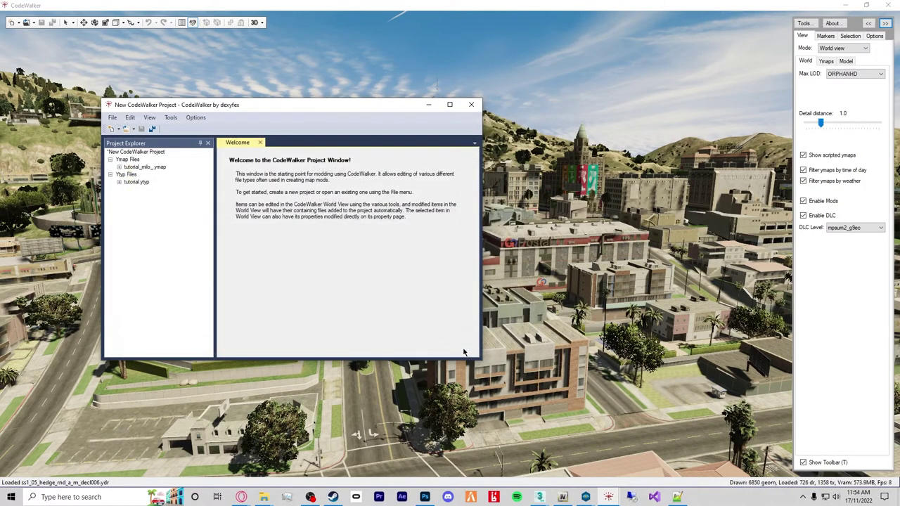
# Go to the tutorial_col entity of tutorial_milo_.ymap in the world view and inspect the interior at its placement.
pyautogui.click(140, 167)
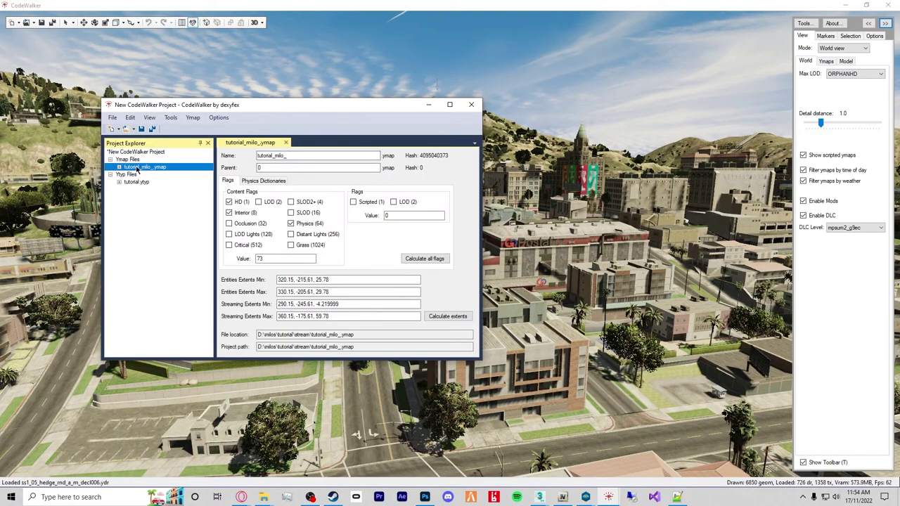
pyautogui.click(154, 182)
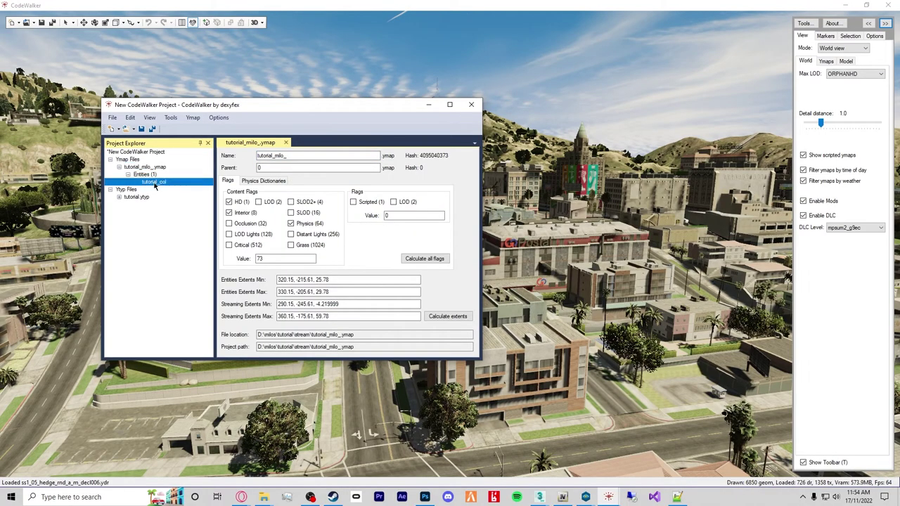
pyautogui.click(457, 168)
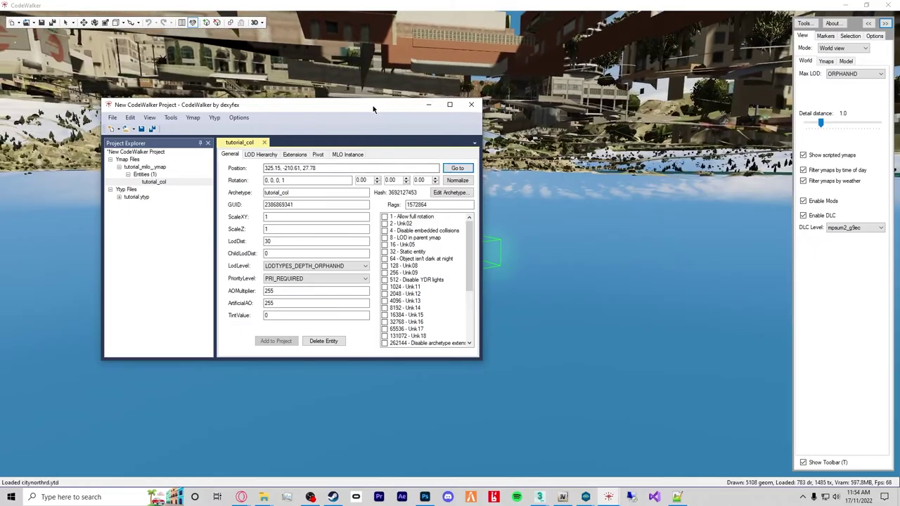
pyautogui.moveTo(295, 245); pyautogui.dragTo(469, 277)
pyautogui.scroll(5, 450, 289)
pyautogui.moveTo(379, 302); pyautogui.dragTo(343, 279)
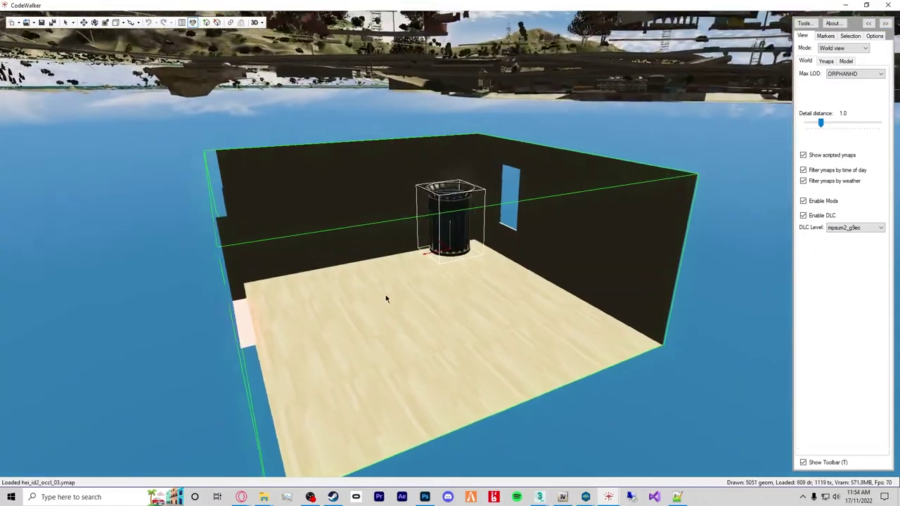
pyautogui.scroll(-10, 343, 278)
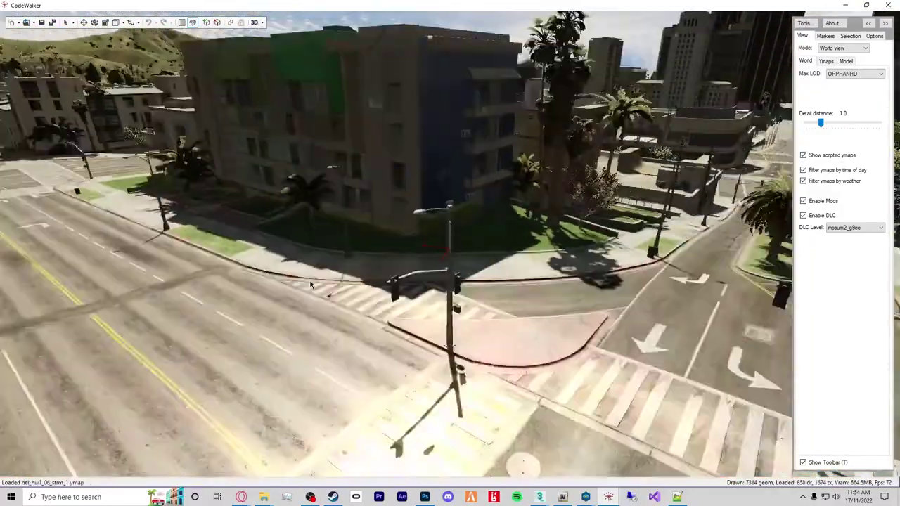
pyautogui.scroll(3, 424, 285)
pyautogui.scroll(5, 424, 284)
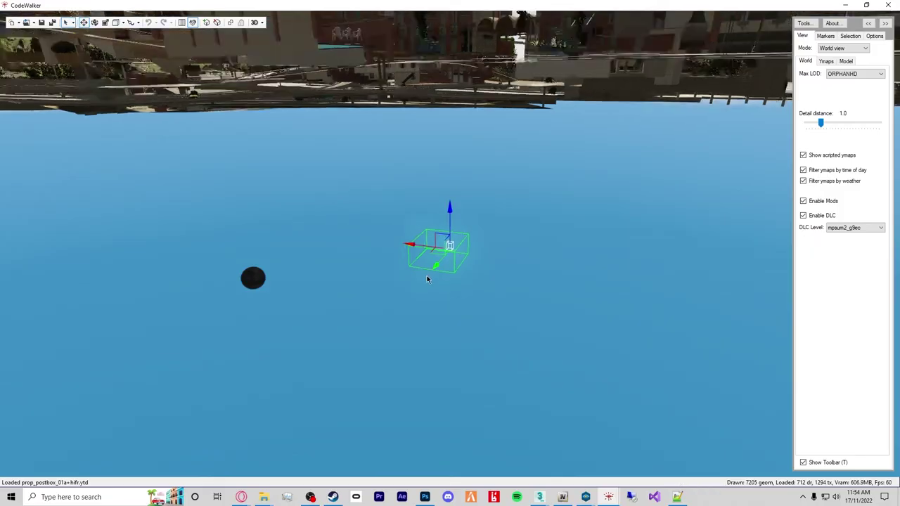
pyautogui.scroll(-15, 427, 279)
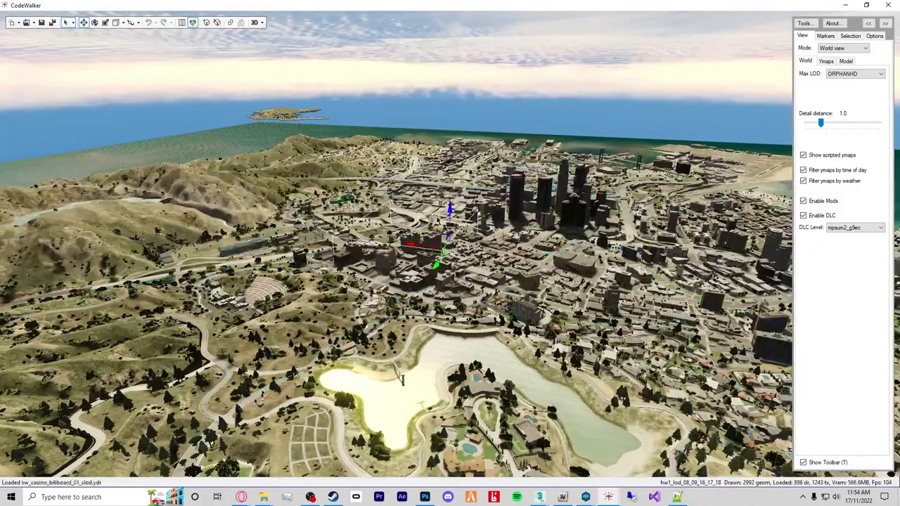
# Copy the position of the desert motel's cs6_01_motel_rm5_lod entity and apply it to tutorial_col: 395.045959, 2632.5686, 45.88981.
pyautogui.moveTo(427, 279); pyautogui.dragTo(30, 254)
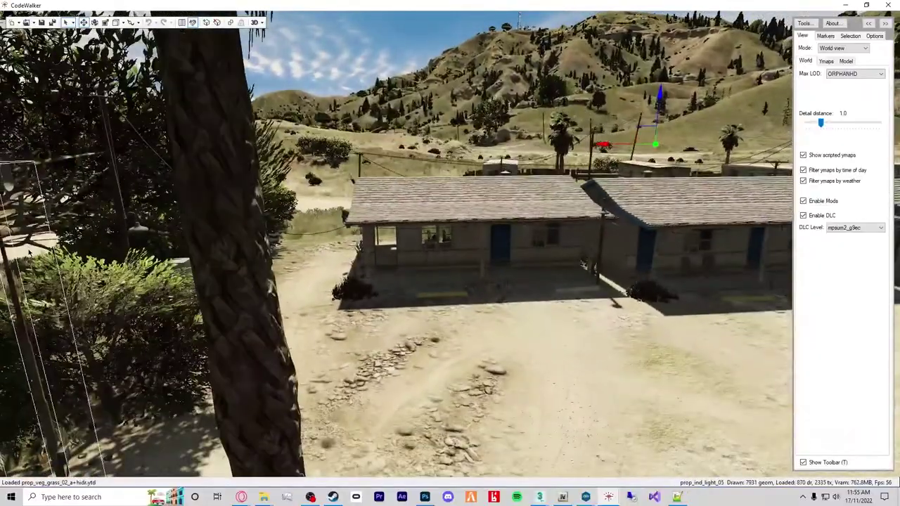
pyautogui.moveTo(469, 292)
pyautogui.mouseDown()
pyautogui.moveTo(466, 352)
pyautogui.moveTo(466, 292)
pyautogui.mouseUp()
pyautogui.click(337, 379)
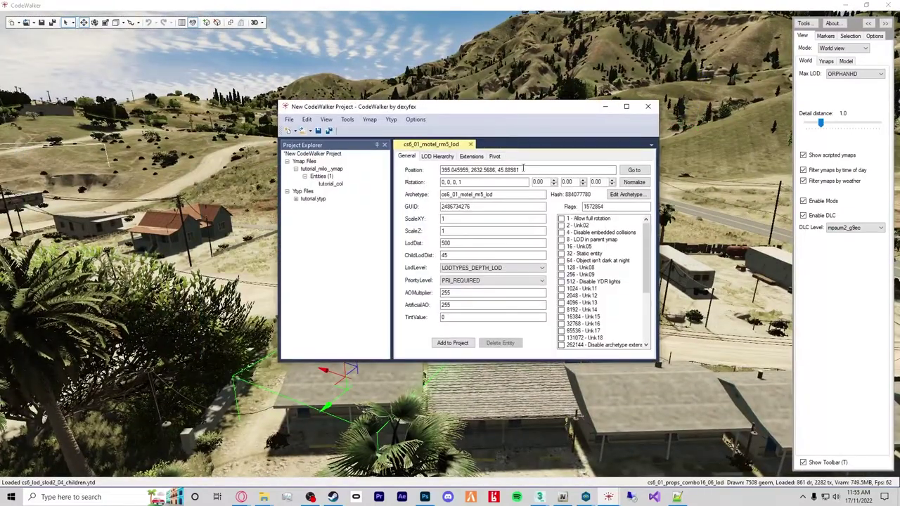
pyautogui.moveTo(519, 170); pyautogui.dragTo(441, 169)
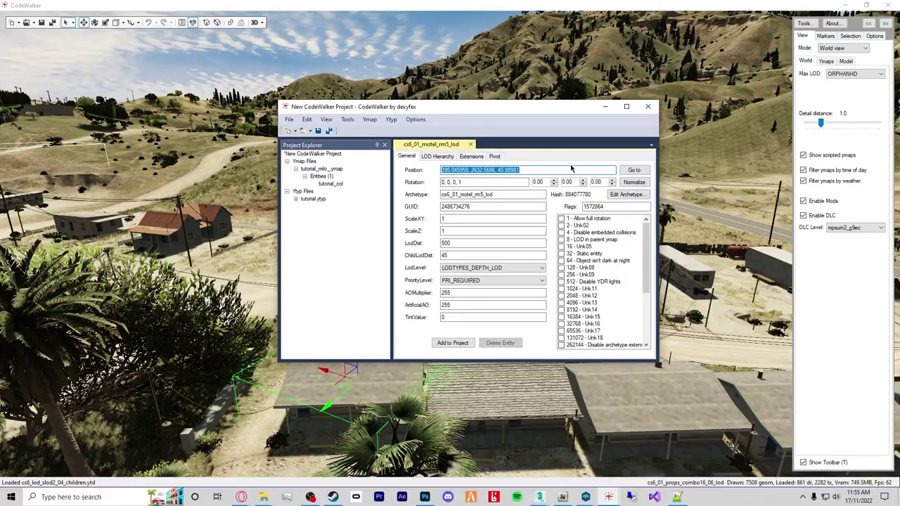
pyautogui.click(325, 184)
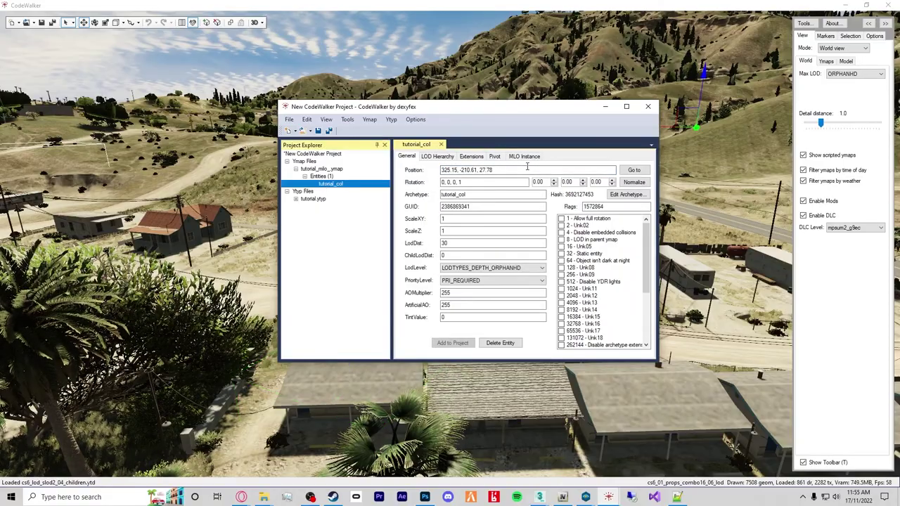
pyautogui.click(415, 98)
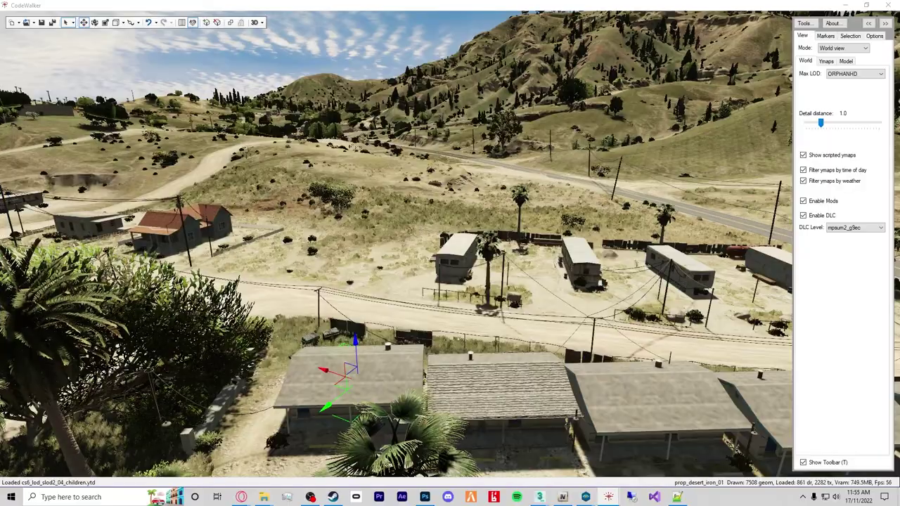
# Rotate the tutorial_col interior 30 degrees about the vertical axis to line up with the motel building's walls.
pyautogui.scroll(5, 450, 253)
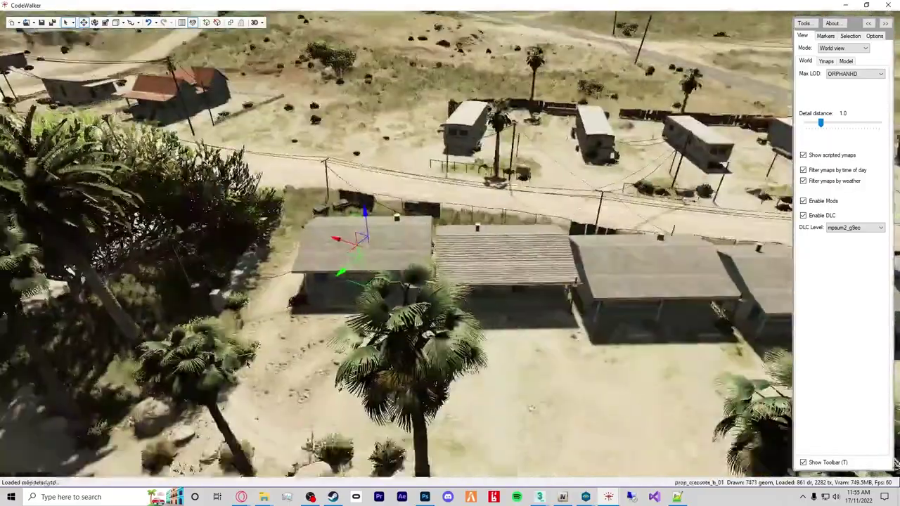
pyautogui.scroll(5, 268, 325)
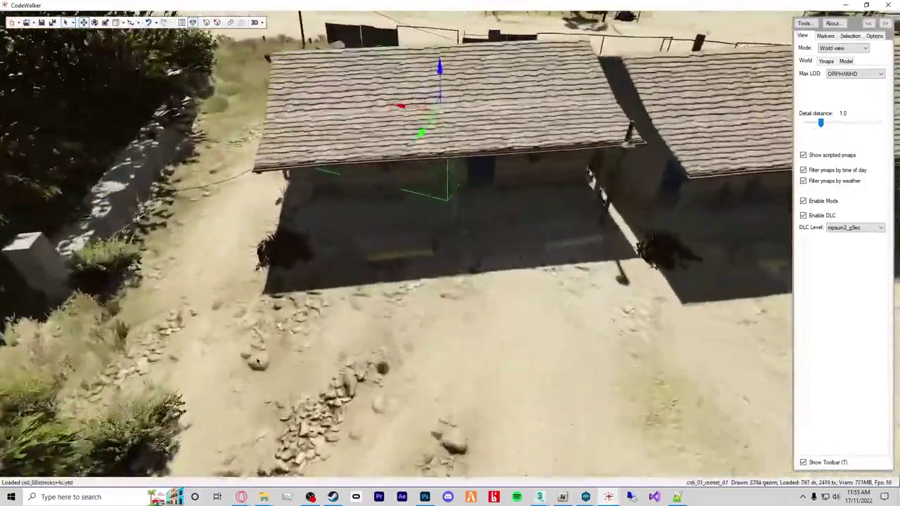
pyautogui.scroll(5, 268, 325)
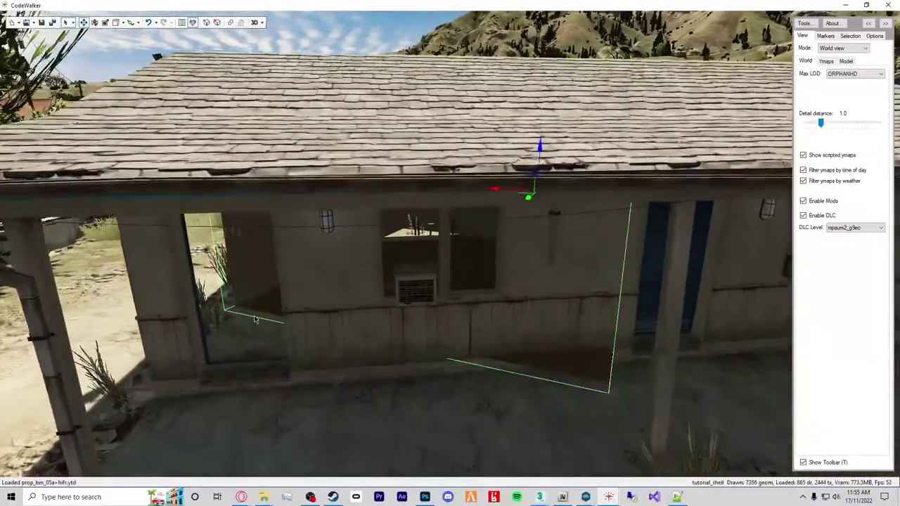
pyautogui.scroll(3, 270, 316)
pyautogui.scroll(-2, 267, 314)
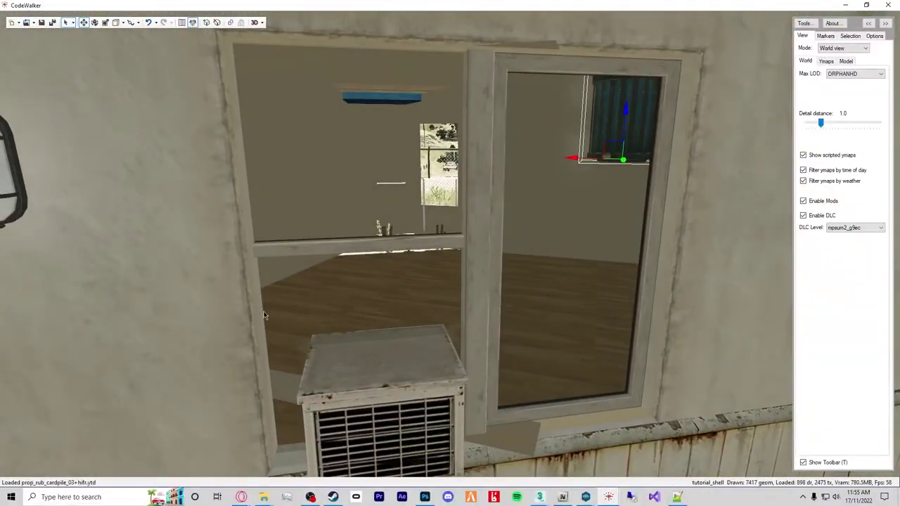
pyautogui.press('e')
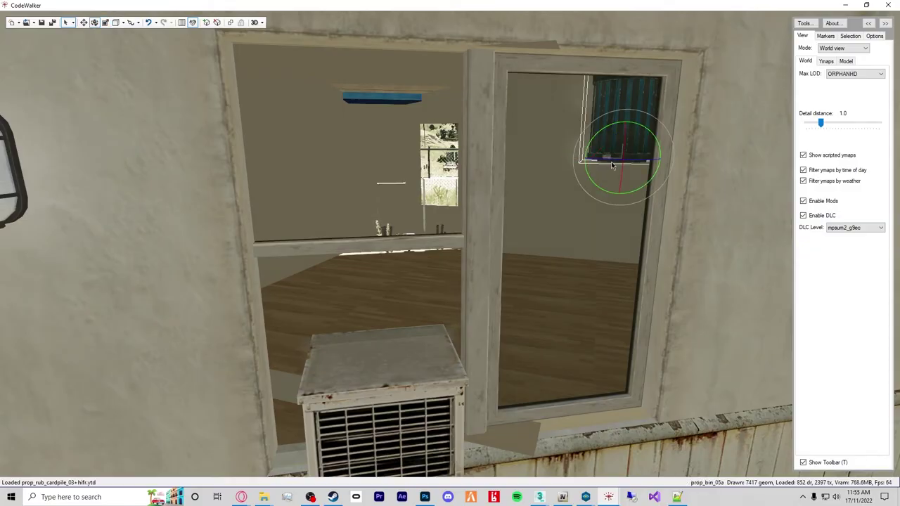
pyautogui.moveTo(616, 163); pyautogui.dragTo(680, 177)
pyautogui.scroll(-8, 327, 286)
pyautogui.moveTo(331, 319); pyautogui.dragTo(320, 306)
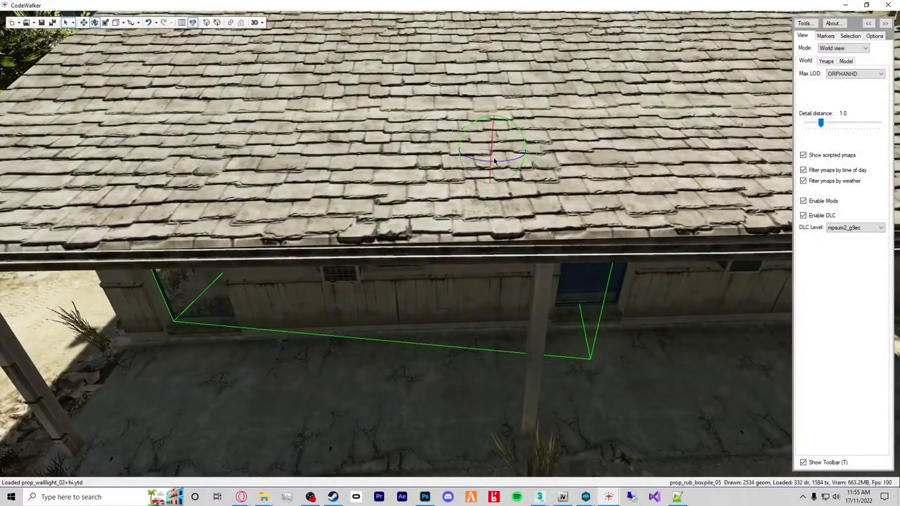
pyautogui.moveTo(505, 163); pyautogui.dragTo(508, 162)
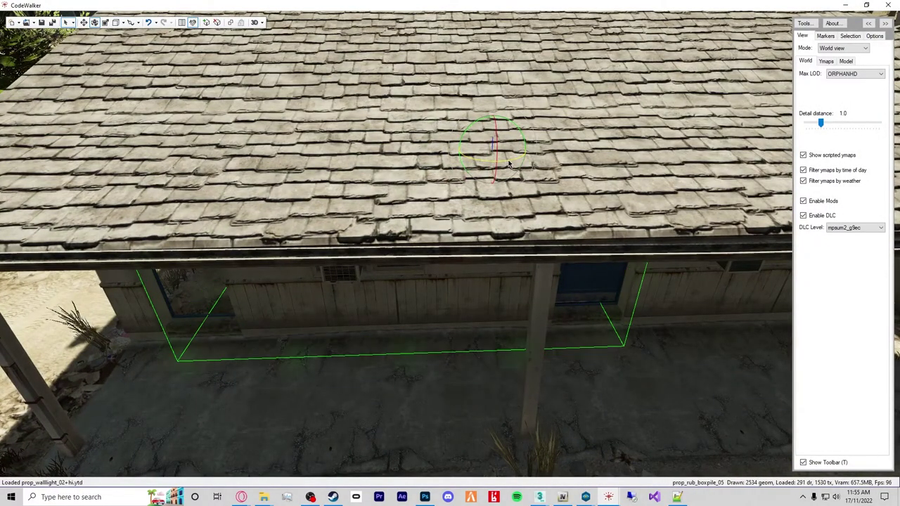
# Move the tutorial_col interior horizontally to fit inside the motel room, at about 396.27, 2632.30, 45.89.
pyautogui.press('w')
pyautogui.moveTo(461, 153); pyautogui.dragTo(537, 226)
pyautogui.press('w')
pyautogui.press('s')
pyautogui.press('a')
pyautogui.press('w')
pyautogui.press('s')
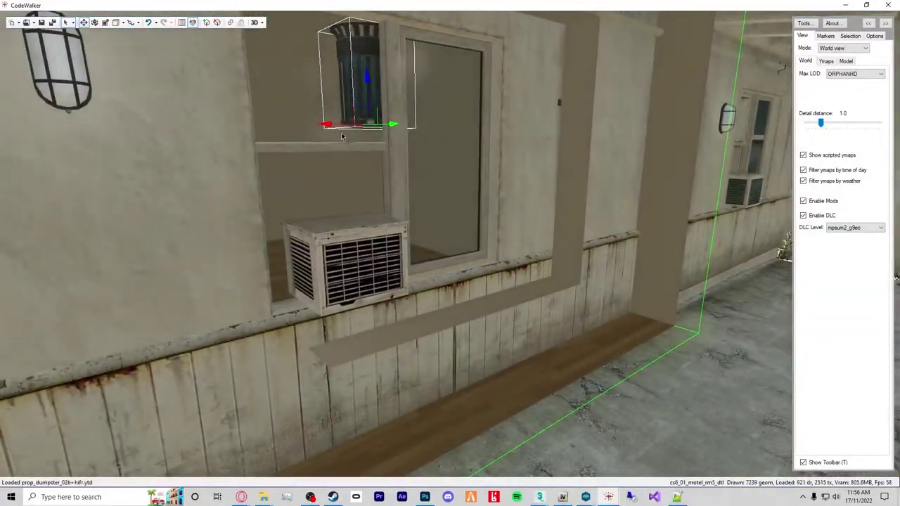
pyautogui.moveTo(392, 127); pyautogui.dragTo(356, 125)
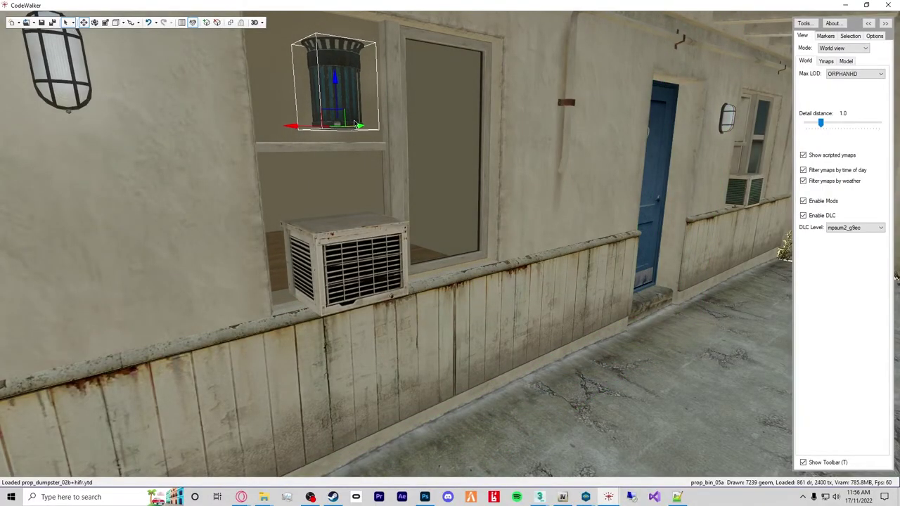
pyautogui.moveTo(386, 207); pyautogui.dragTo(353, 225)
pyautogui.moveTo(528, 83)
pyautogui.mouseDown()
pyautogui.moveTo(538, 83)
pyautogui.moveTo(529, 85)
pyautogui.mouseUp()
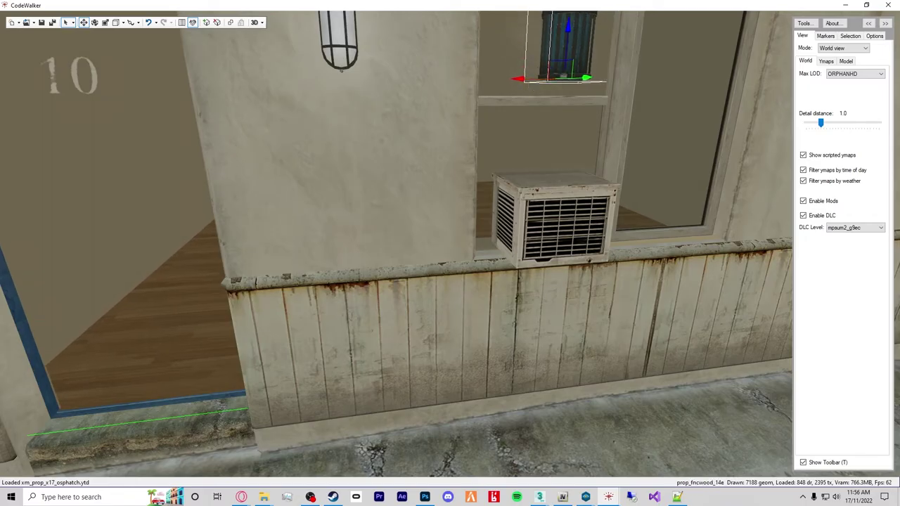
pyautogui.moveTo(545, 113); pyautogui.dragTo(574, 107)
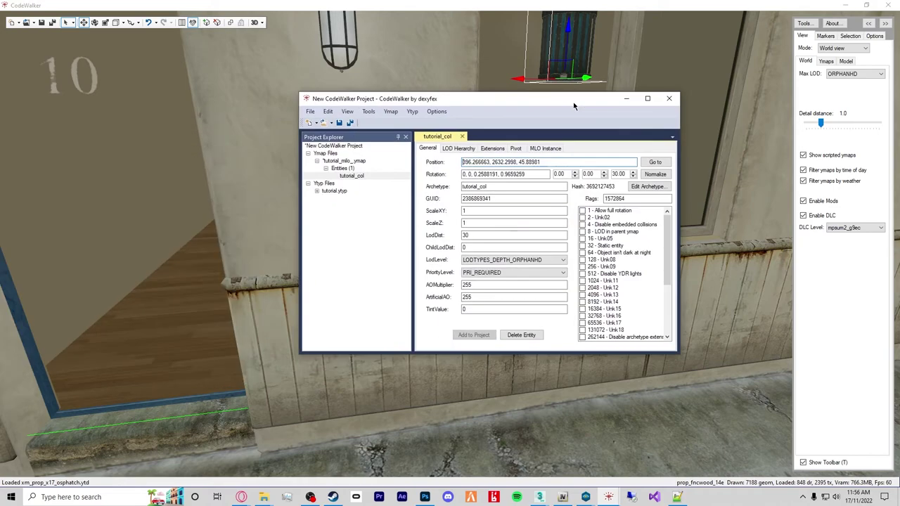
# Recalculate the extents and flags of tutorial_milo_.ymap, save it, and close the project.
pyautogui.click(355, 161)
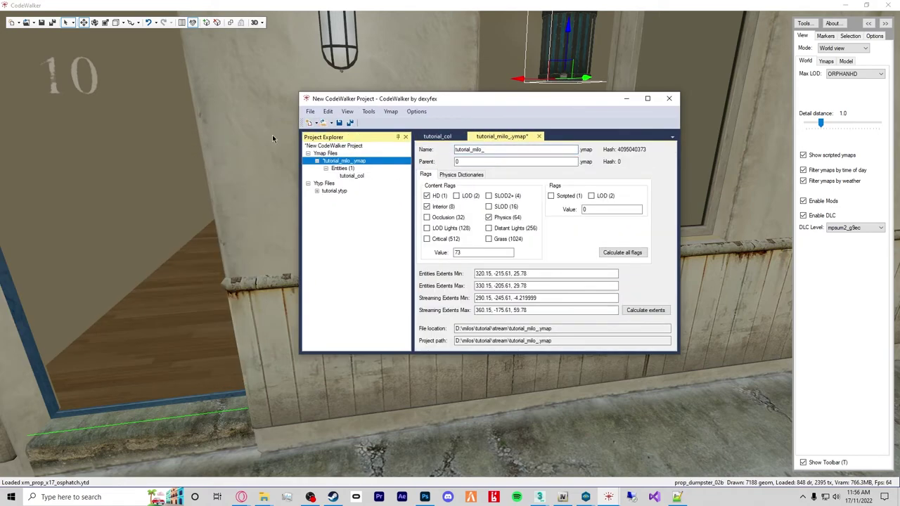
pyautogui.click(646, 310)
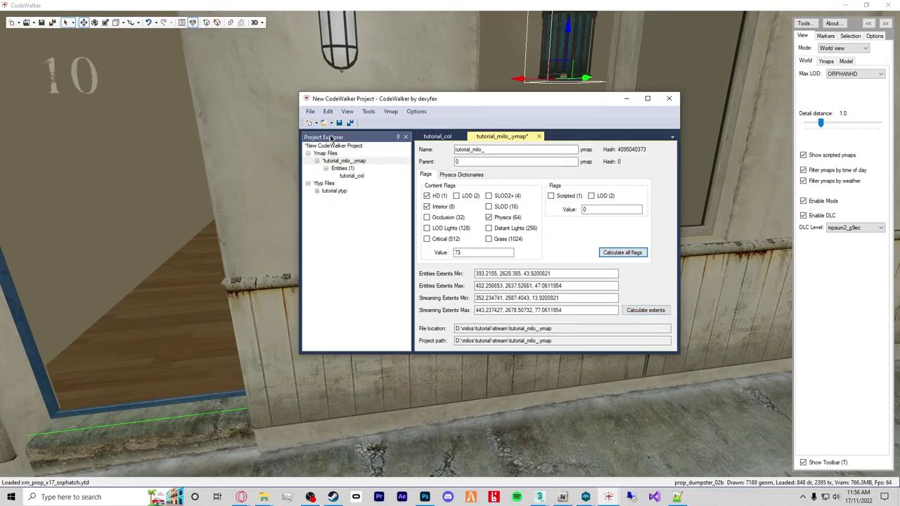
pyautogui.click(669, 98)
pyautogui.click(509, 278)
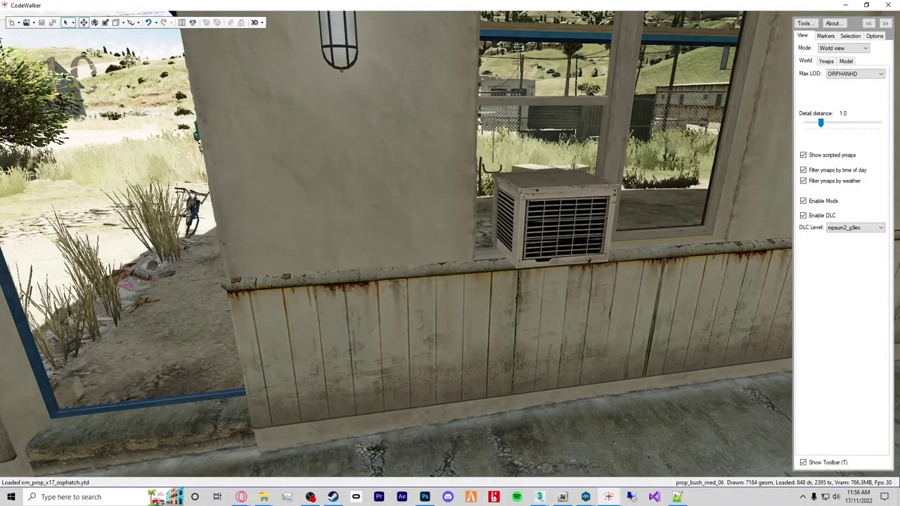
# Open tutorial.ytyp and tutorial_milo_.ymap from the stream folder in a new project.
pyautogui.click(33, 22)
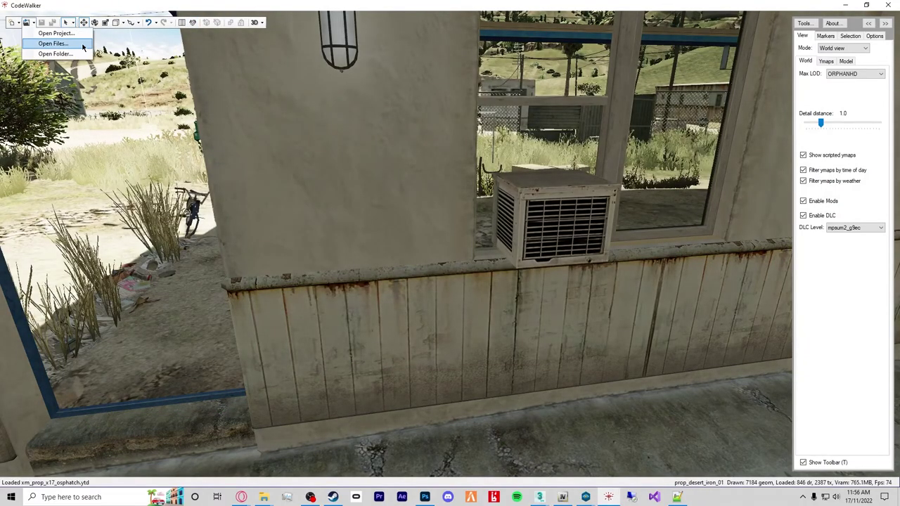
pyautogui.click(52, 43)
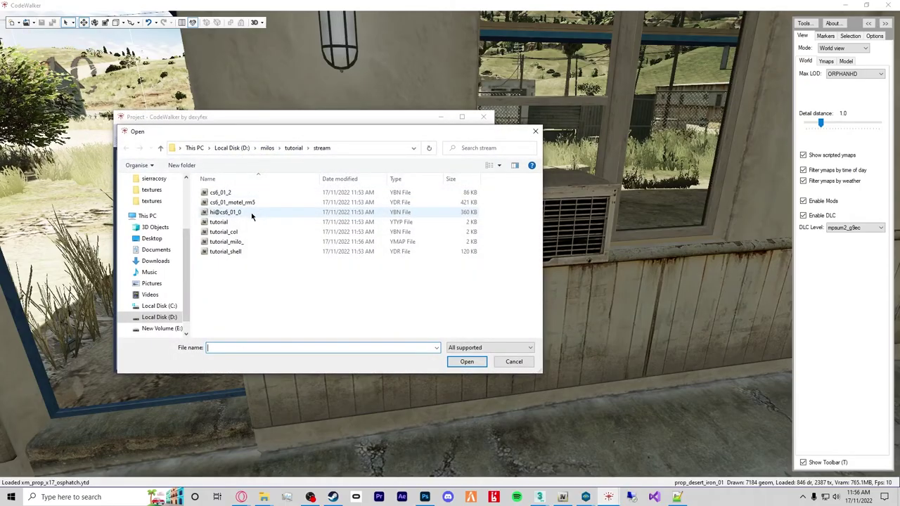
pyautogui.click(255, 222)
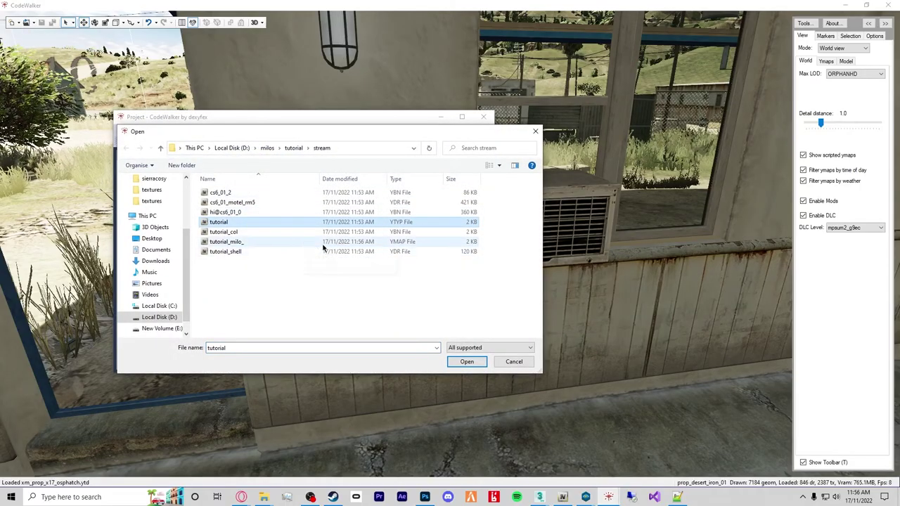
pyautogui.keyDown('ctrl'); pyautogui.click(380, 243); pyautogui.keyUp('ctrl')
pyautogui.click(466, 362)
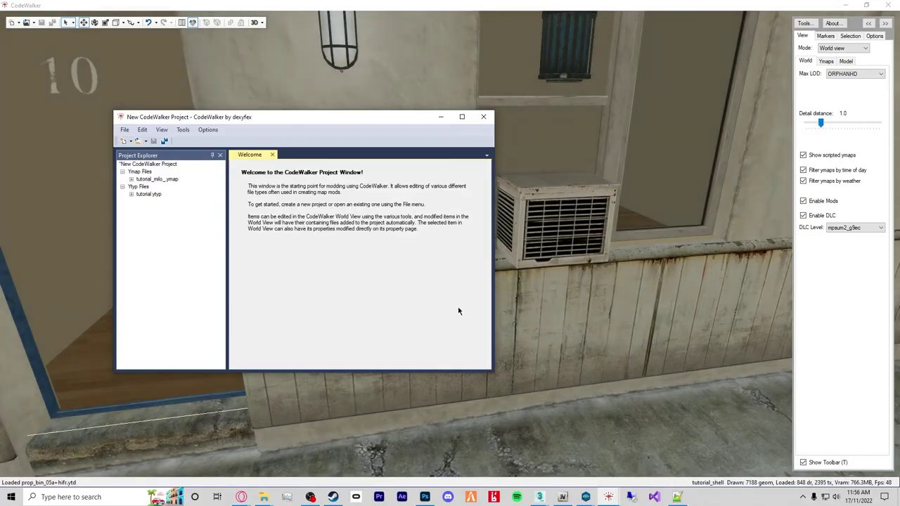
# Select the tutorial_col entity of tutorial_milo_.ymap with the world view inside the motel room.
pyautogui.click(440, 117)
pyautogui.moveTo(392, 249); pyautogui.dragTo(90, 248)
pyautogui.press('w')
pyautogui.press('s')
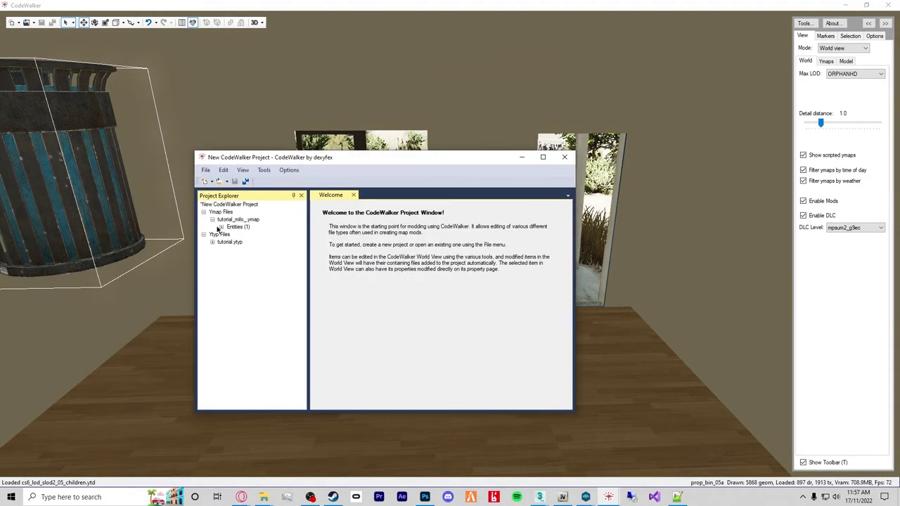
pyautogui.click(220, 226)
pyautogui.click(234, 234)
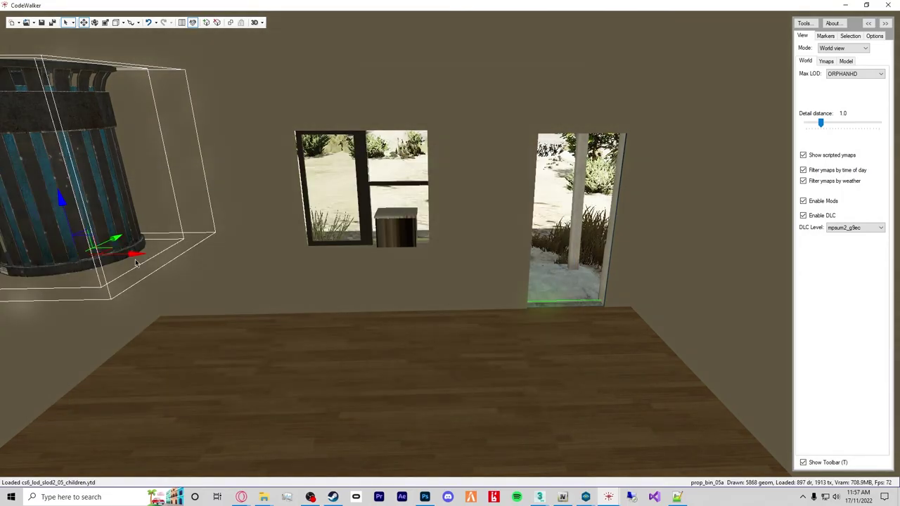
# Nudge the tutorial_col interior horizontally to about 396.28, 2632.29, 45.89 so its openings line up with the motel's windows and doorway.
pyautogui.press('d')
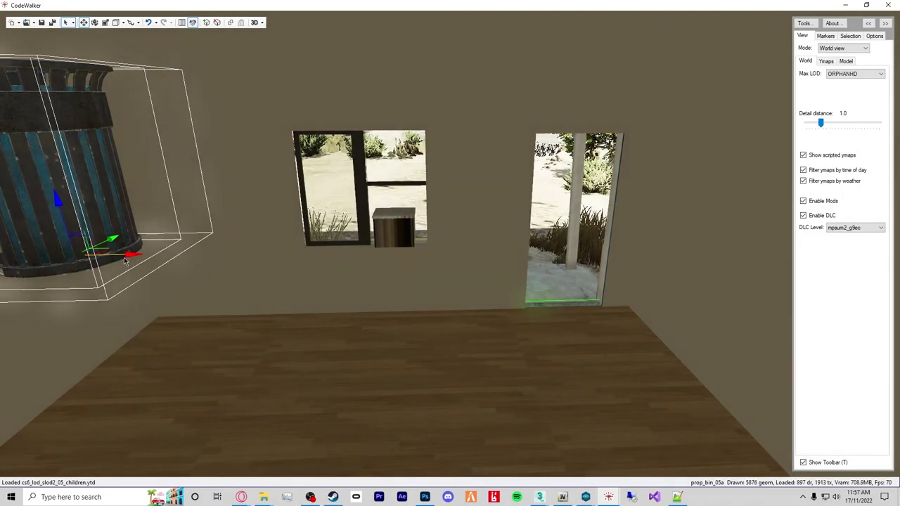
pyautogui.press('a')
pyautogui.press('w')
pyautogui.press('w')
pyautogui.moveTo(339, 337); pyautogui.dragTo(562, 310)
pyautogui.press('s')
pyautogui.press('w')
pyautogui.press('w')
pyautogui.press('s')
pyautogui.press('s')
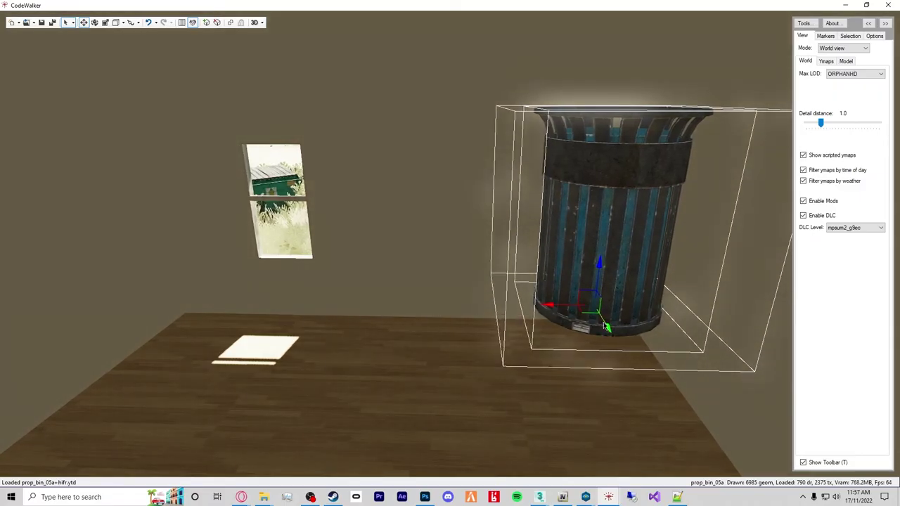
pyautogui.moveTo(403, 343); pyautogui.dragTo(304, 385)
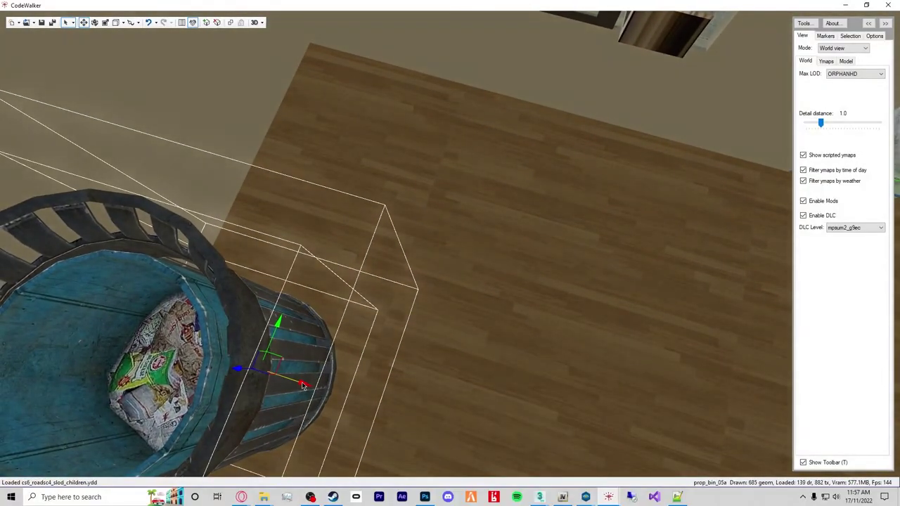
pyautogui.moveTo(303, 385); pyautogui.dragTo(358, 326)
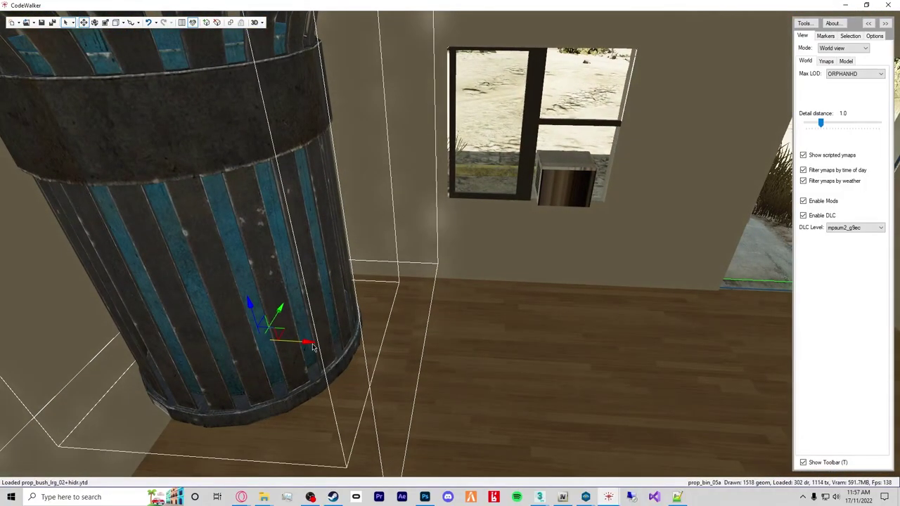
pyautogui.moveTo(313, 346); pyautogui.dragTo(314, 346)
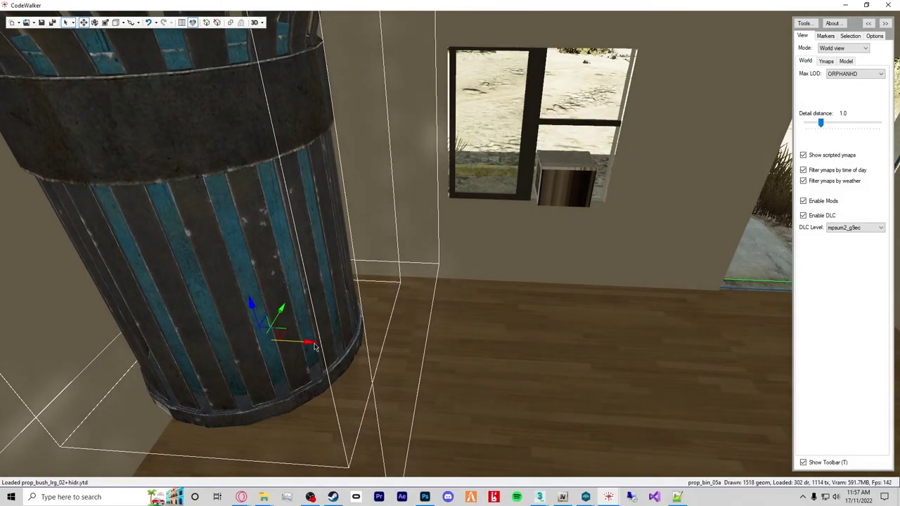
pyautogui.press('d')
pyautogui.press('a')
pyautogui.press('d')
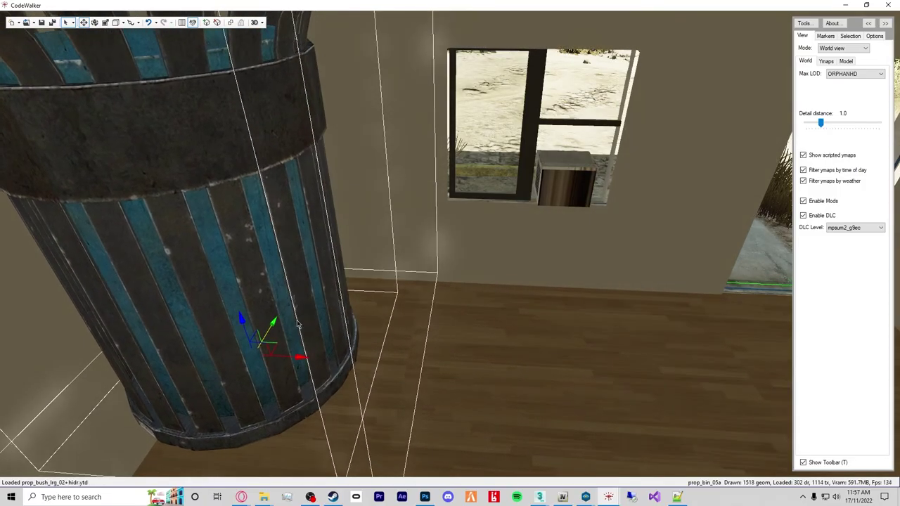
pyautogui.press('a')
pyautogui.press('d')
pyautogui.press('a')
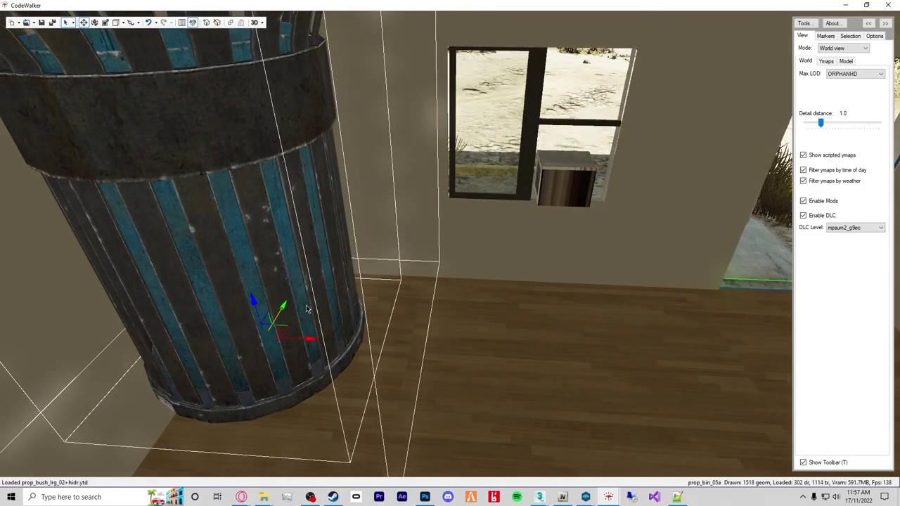
# Examine how the interior's rear window opening fits the motel window frame, from inside the room.
pyautogui.moveTo(305, 309); pyautogui.dragTo(732, 295)
pyautogui.press('d')
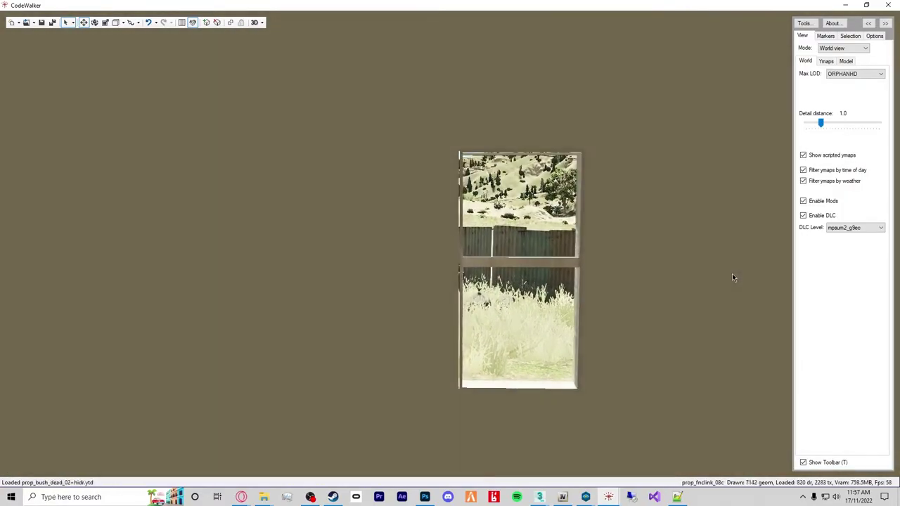
pyautogui.press('w')
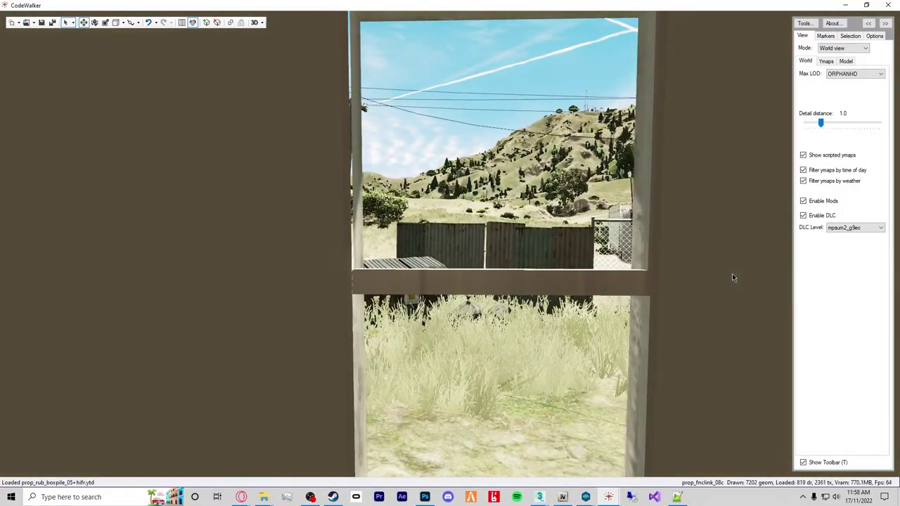
pyautogui.press('s')
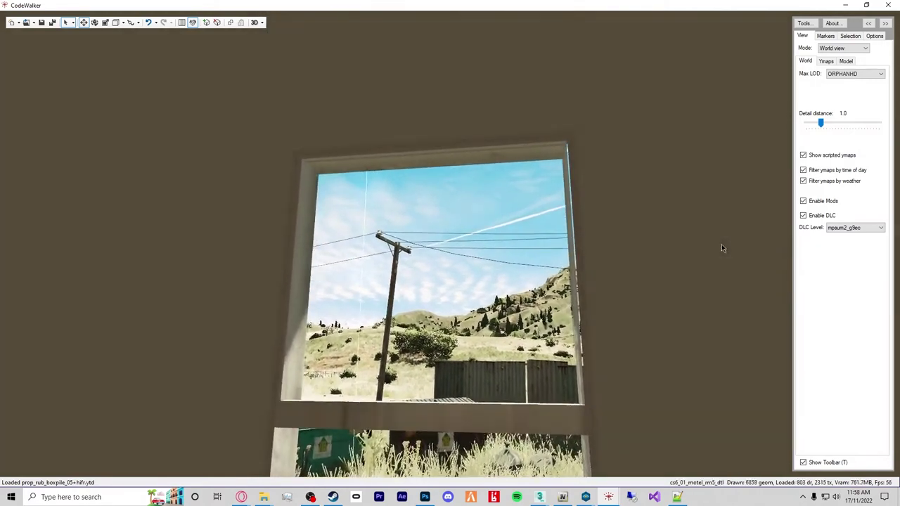
pyautogui.moveTo(722, 244); pyautogui.dragTo(439, 259)
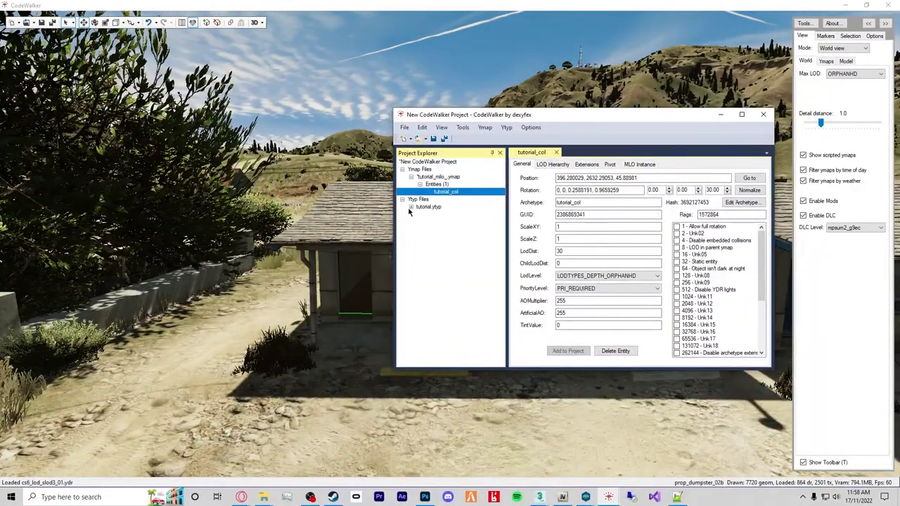
# Recalculate the extents and flags of tutorial_milo_.ymap for the adjusted placement and save the file.
pyautogui.click(438, 176)
pyautogui.click(740, 326)
pyautogui.click(717, 268)
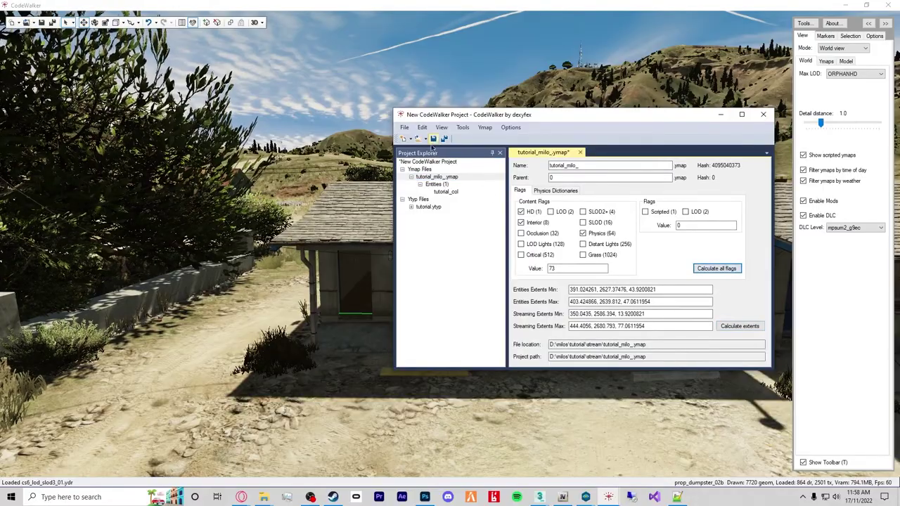
# Rename room01 of the tutorial_col archetype in tutorial.ytyp as enterance.
pyautogui.click(412, 208)
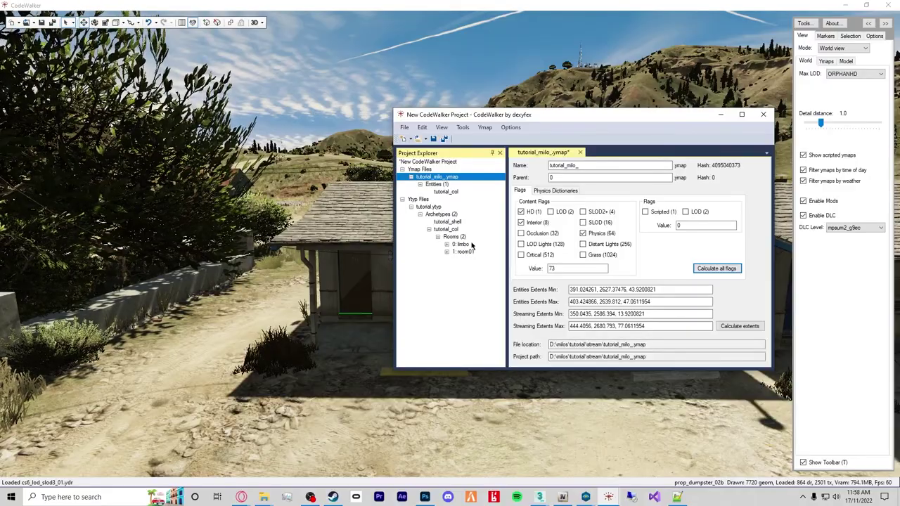
pyautogui.click(464, 252)
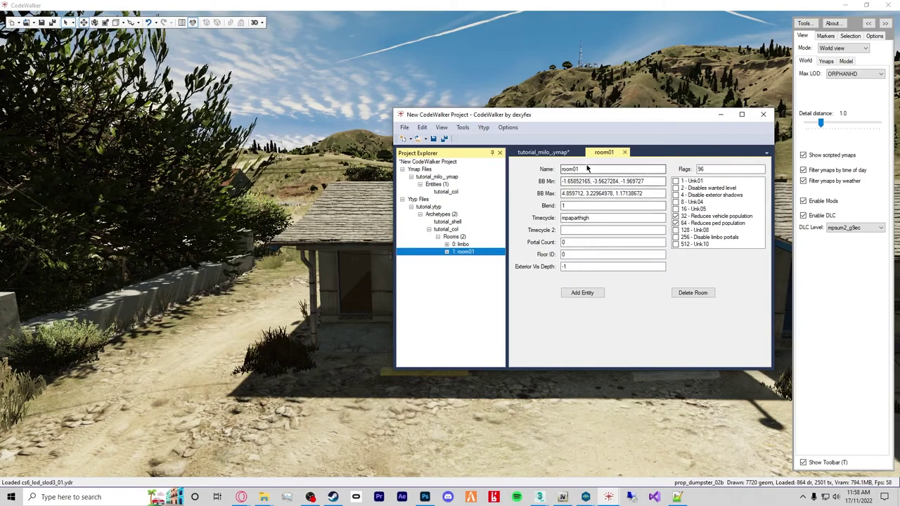
pyautogui.moveTo(578, 170); pyautogui.dragTo(559, 171)
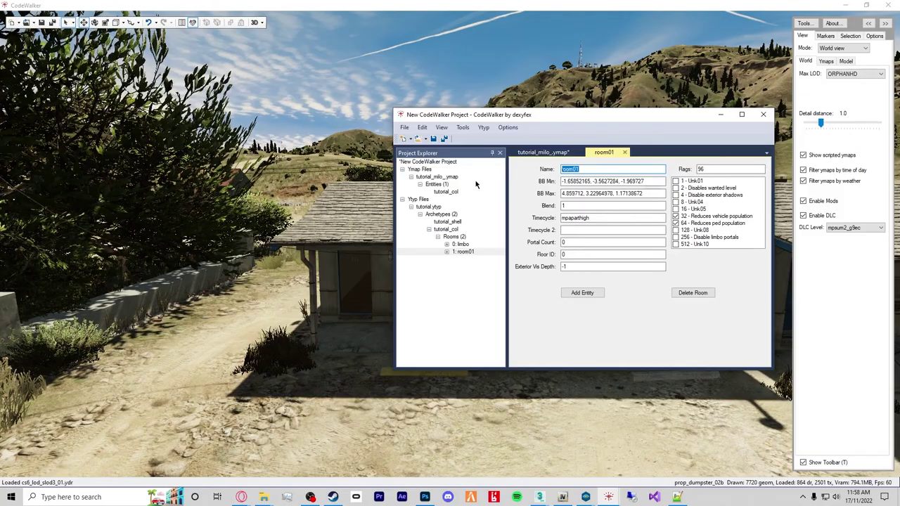
pyautogui.write('enterance')
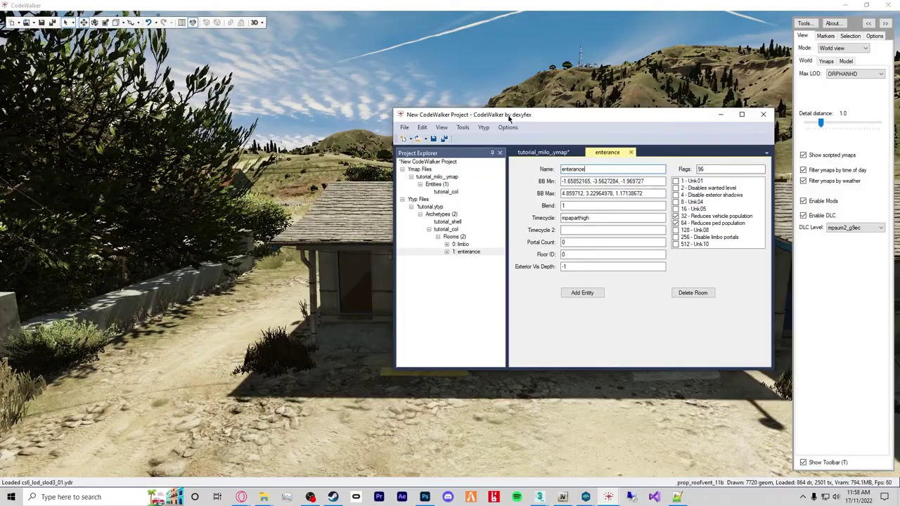
pyautogui.click(720, 114)
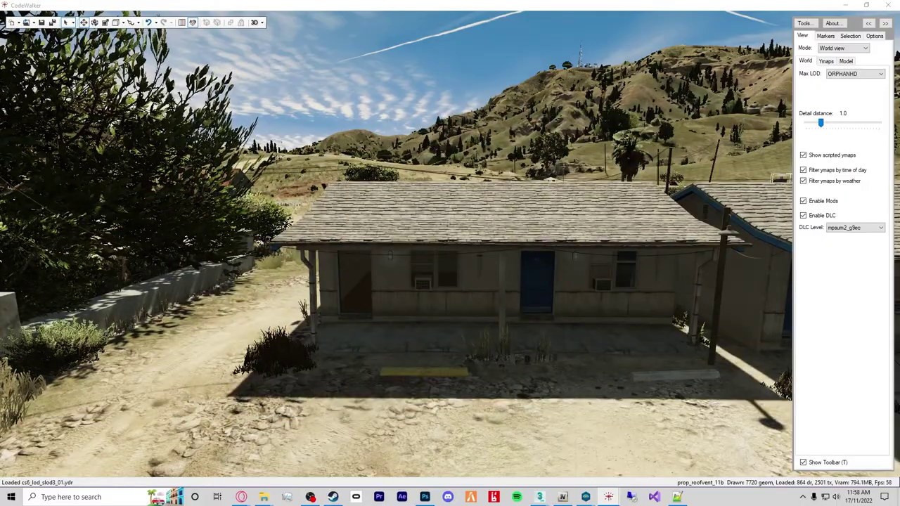
pyautogui.click(608, 497)
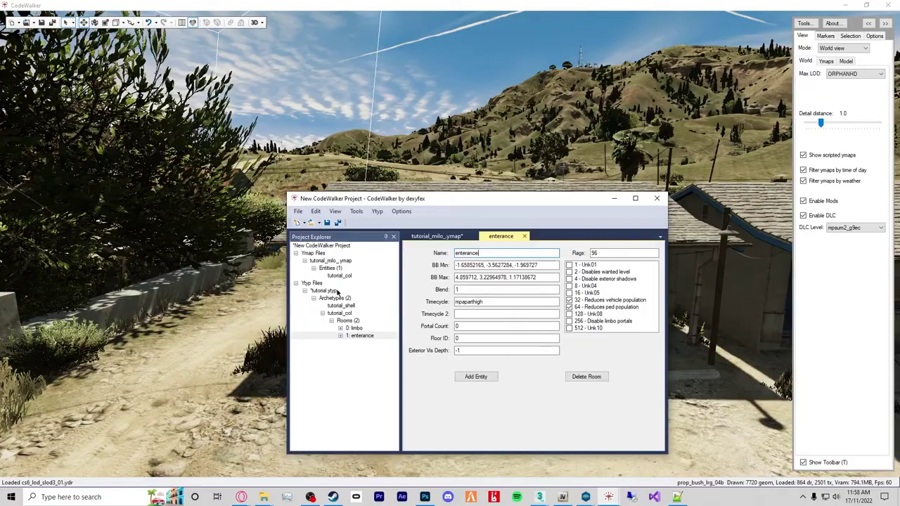
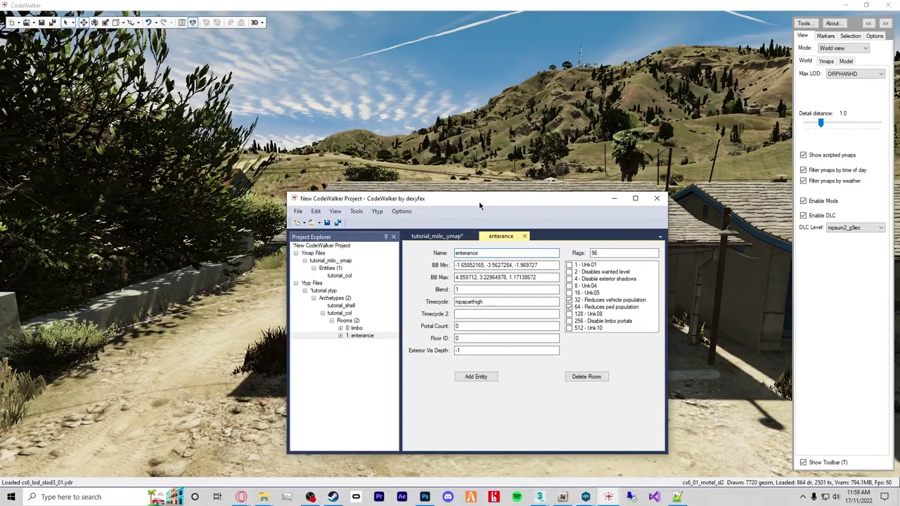
# Add a new portal to the tutorial_col MLO archetype in tutorial.ytyp and expand its list of rooms.
pyautogui.moveTo(479, 205); pyautogui.dragTo(303, 117)
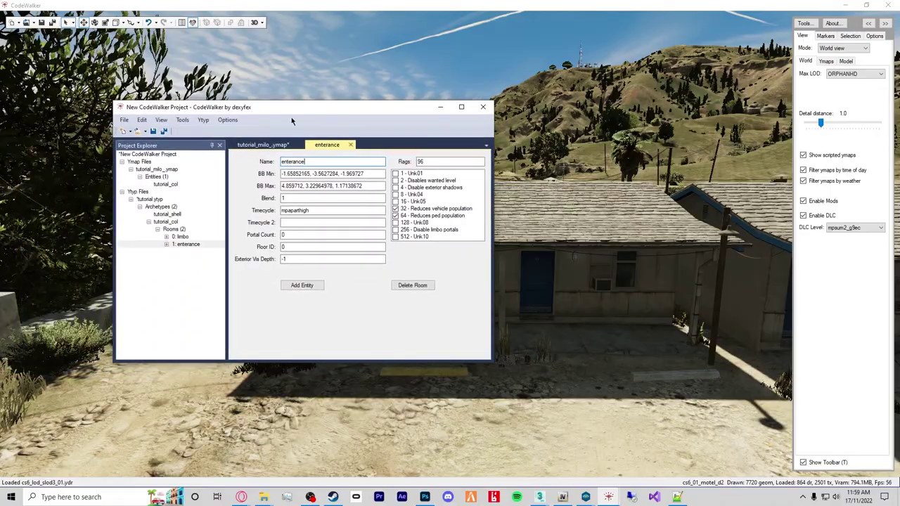
pyautogui.click(179, 223)
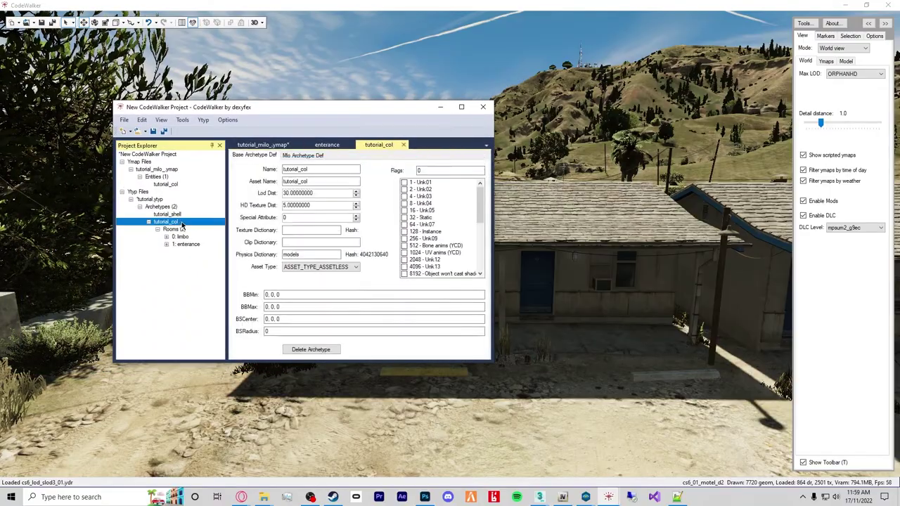
pyautogui.click(204, 120)
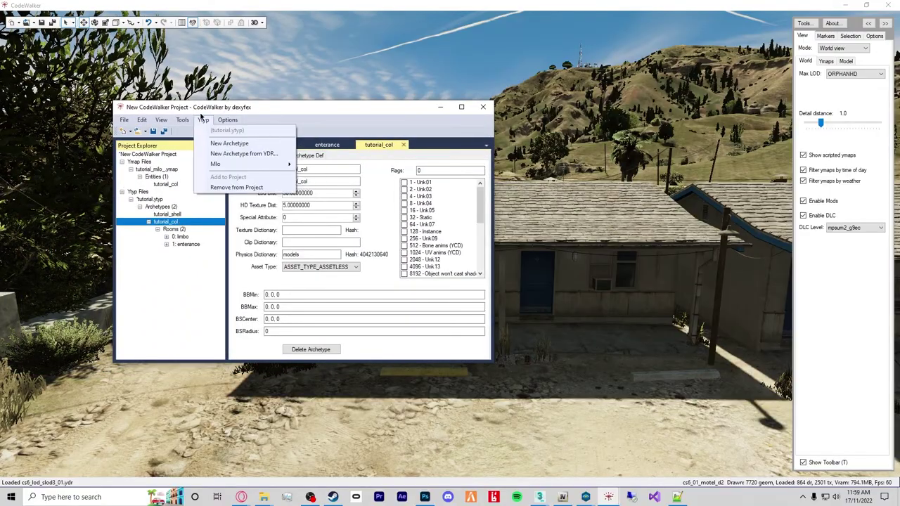
pyautogui.moveTo(284, 166)
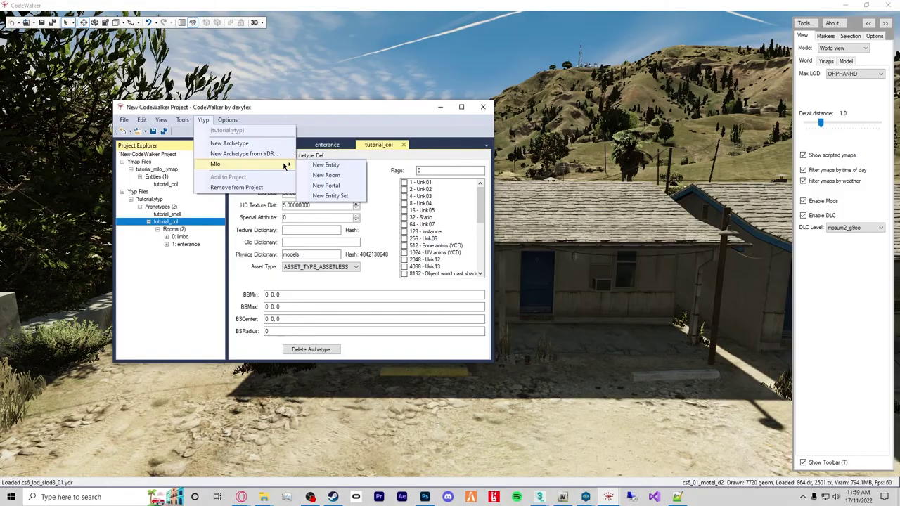
pyautogui.click(322, 185)
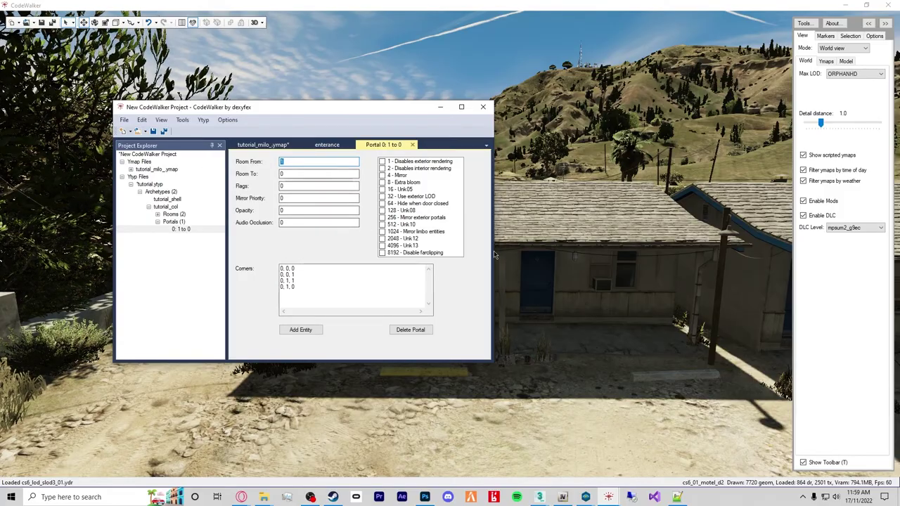
pyautogui.click(157, 214)
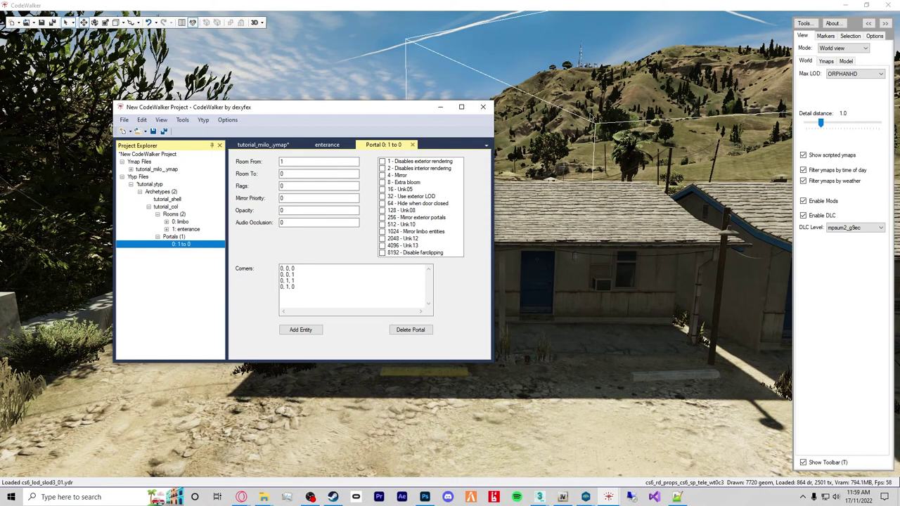
pyautogui.moveTo(401, 111); pyautogui.dragTo(156, 113)
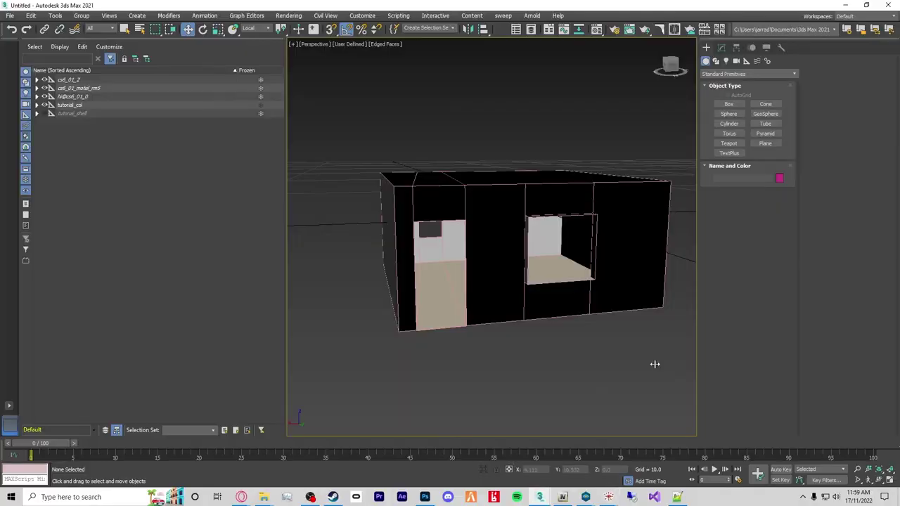
# Expand tutorial_col, select its 0x1 collision mesh and enter vertex editing at the Editable Mesh level.
pyautogui.click(37, 104)
pyautogui.click(71, 114)
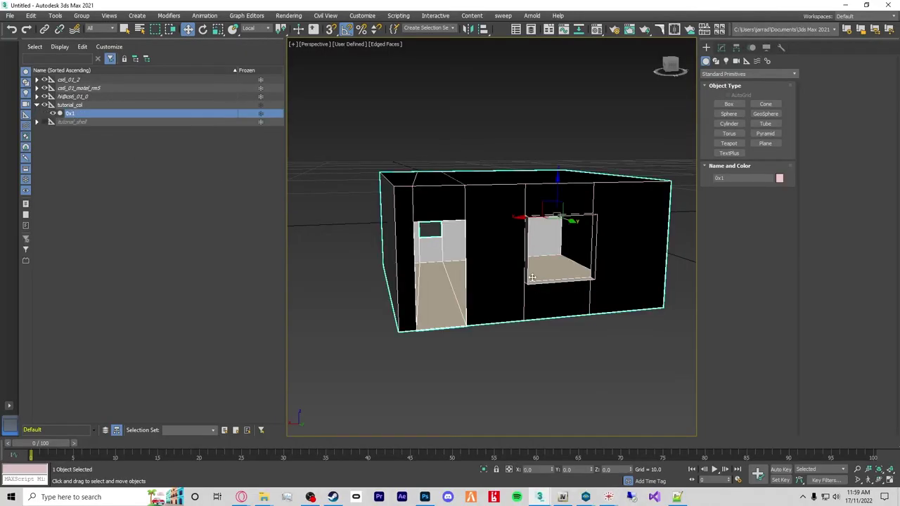
pyautogui.click(721, 48)
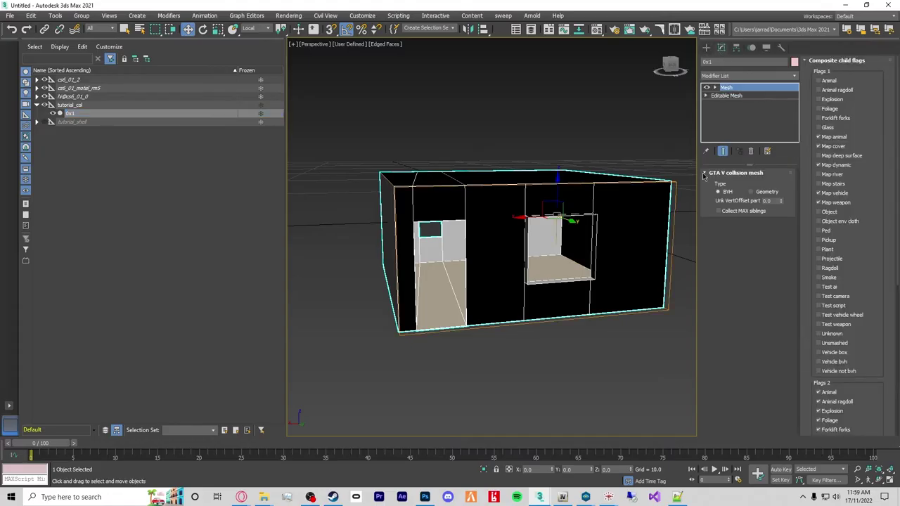
pyautogui.click(730, 96)
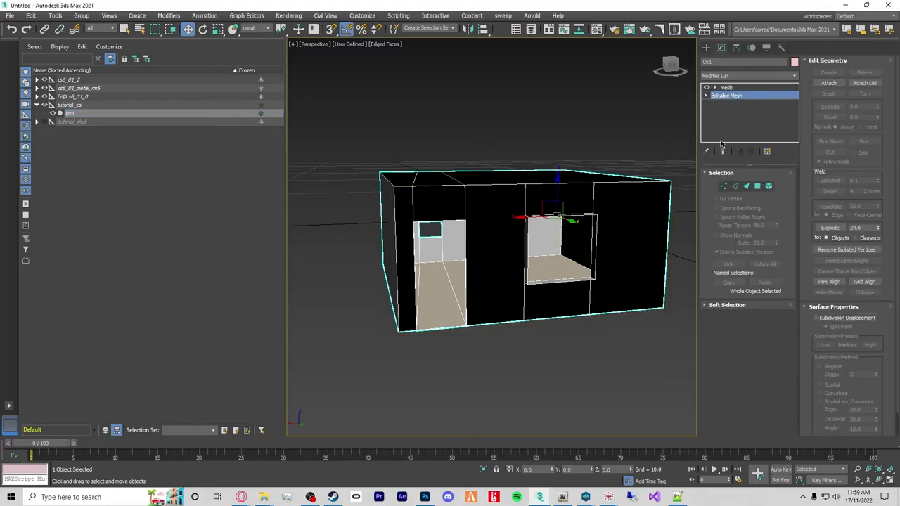
pyautogui.click(724, 186)
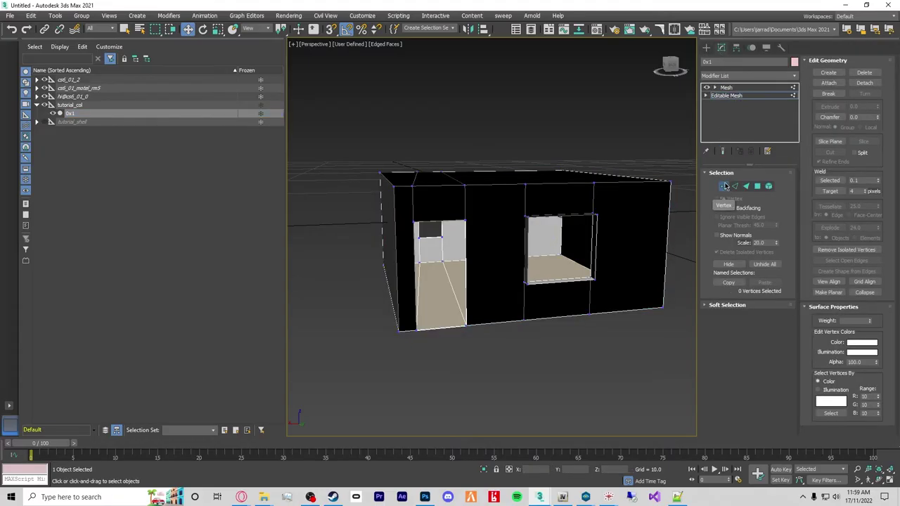
# Select the outer bottom corner vertex of the doorway on the side nearest the window.
pyautogui.keyDown('alt'); pyautogui.moveTo(506, 284); pyautogui.dragTo(571, 243, button='middle'); pyautogui.keyUp('alt')
pyautogui.scroll(5, 573, 243)
pyautogui.scroll(-3, 593, 275)
pyautogui.scroll(6, 602, 284)
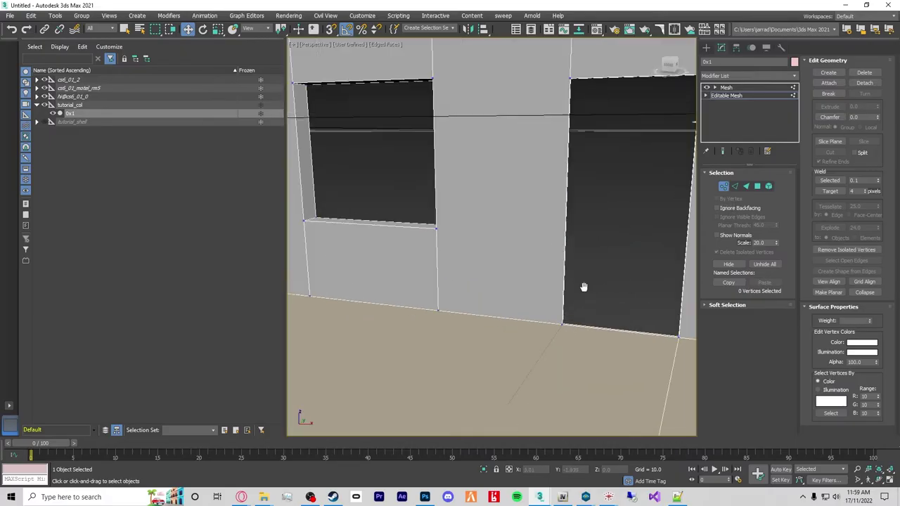
pyautogui.moveTo(466, 319); pyautogui.dragTo(604, 353, button='middle')
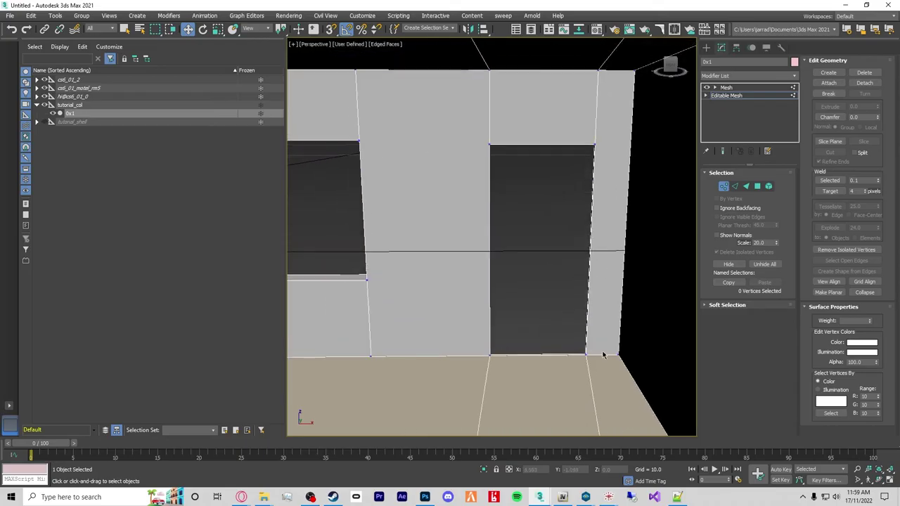
pyautogui.click(490, 354)
pyautogui.keyDown('alt'); pyautogui.moveTo(603, 378); pyautogui.dragTo(539, 367, button='middle'); pyautogui.keyUp('alt')
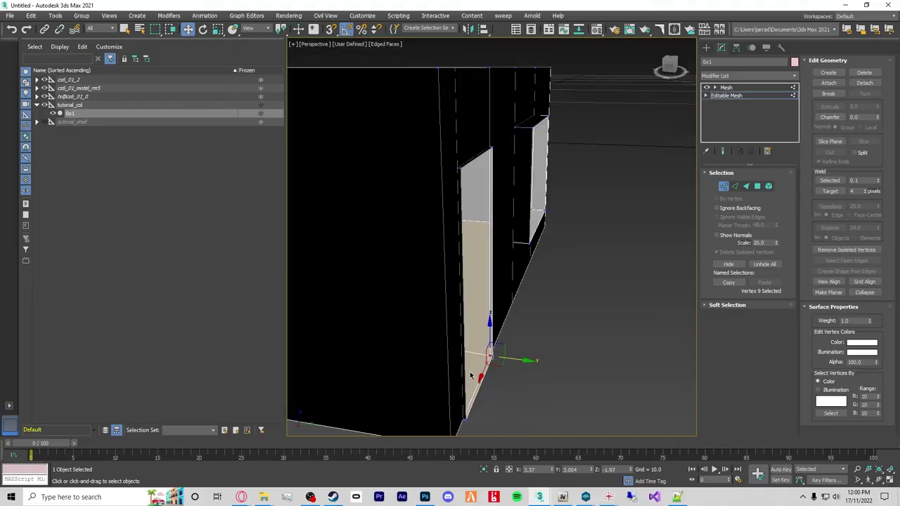
pyautogui.click(496, 397)
pyautogui.click(493, 356)
pyautogui.keyDown('alt'); pyautogui.moveTo(500, 388); pyautogui.dragTo(570, 406, button='middle'); pyautogui.keyUp('alt')
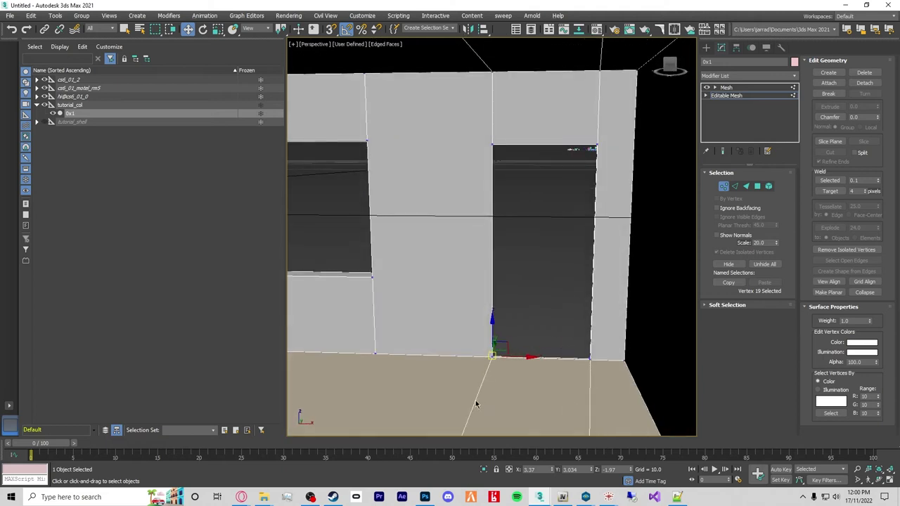
# Copy the selected vertex's X coordinate and set the first corner of Portal 0 in CodeWalker to X 3.37.
pyautogui.click(536, 470)
pyautogui.hotkey('ctrl', 'c')
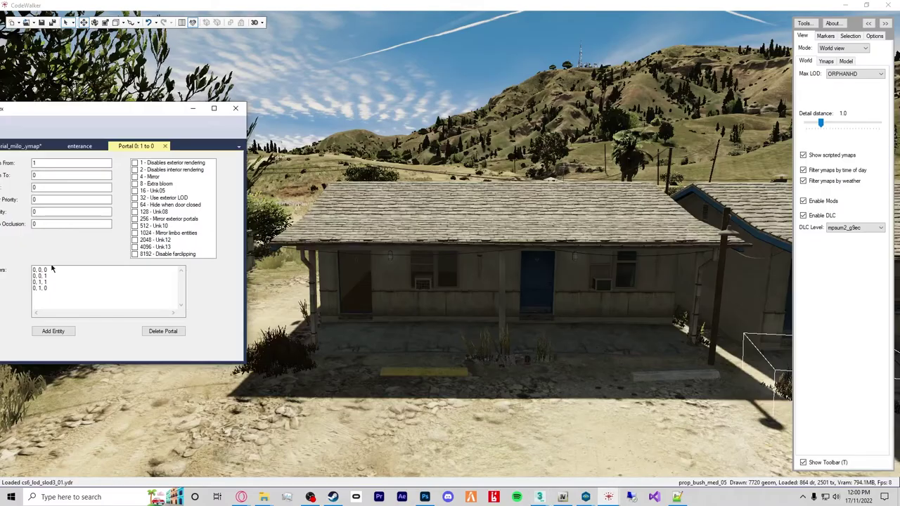
pyautogui.doubleClick(34, 269)
pyautogui.hotkey('ctrl', 'v')
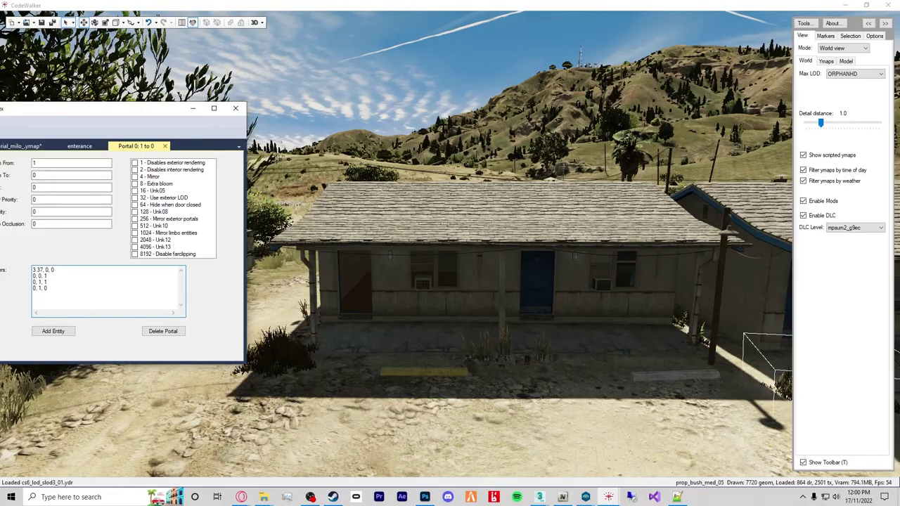
# Get the vertex's Y coordinate from 3ds Max and set the first portal corner's Y value to 3.034 in CodeWalker.
pyautogui.hotkey('alt', 'Tab')
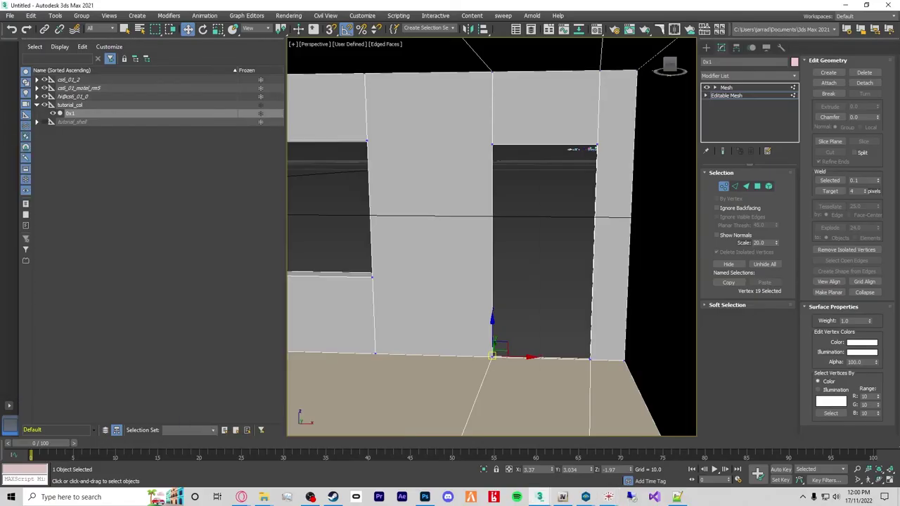
pyautogui.doubleClick(569, 469)
pyautogui.hotkey('alt', 'Tab')
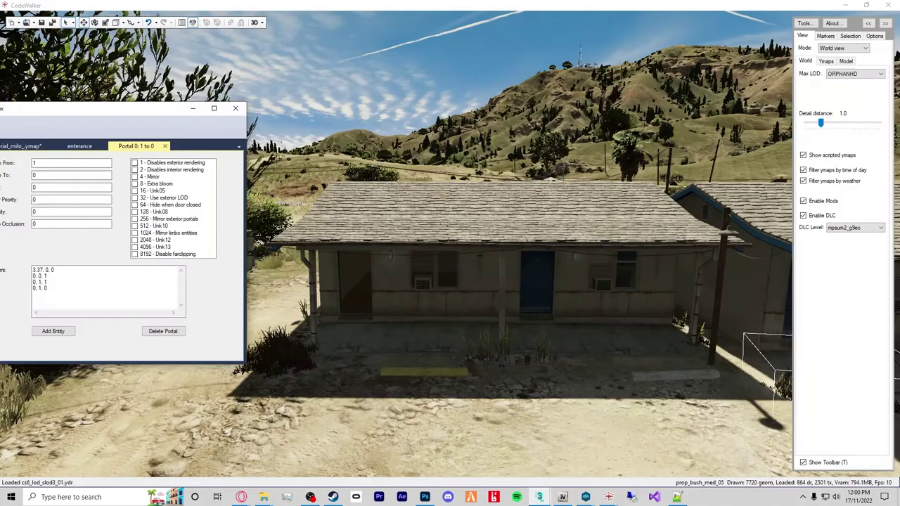
pyautogui.doubleClick(47, 270)
pyautogui.write('3.034')
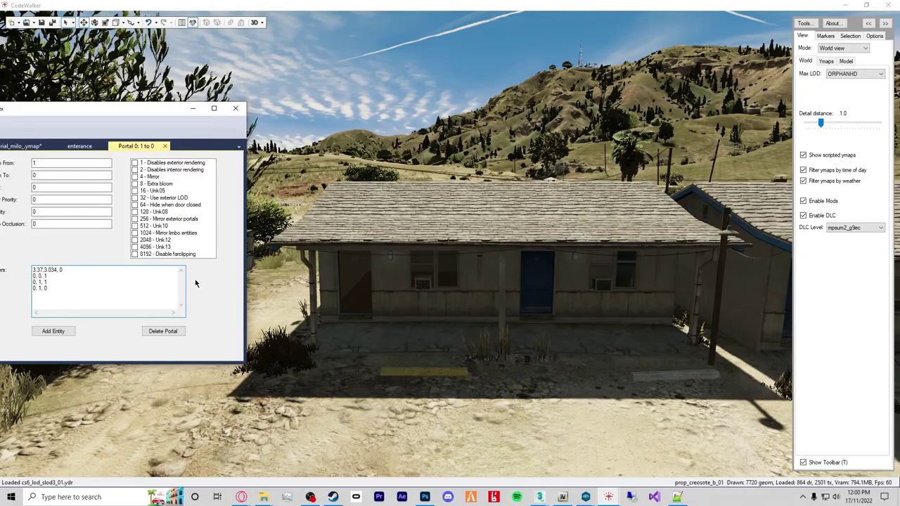
pyautogui.click(45, 270)
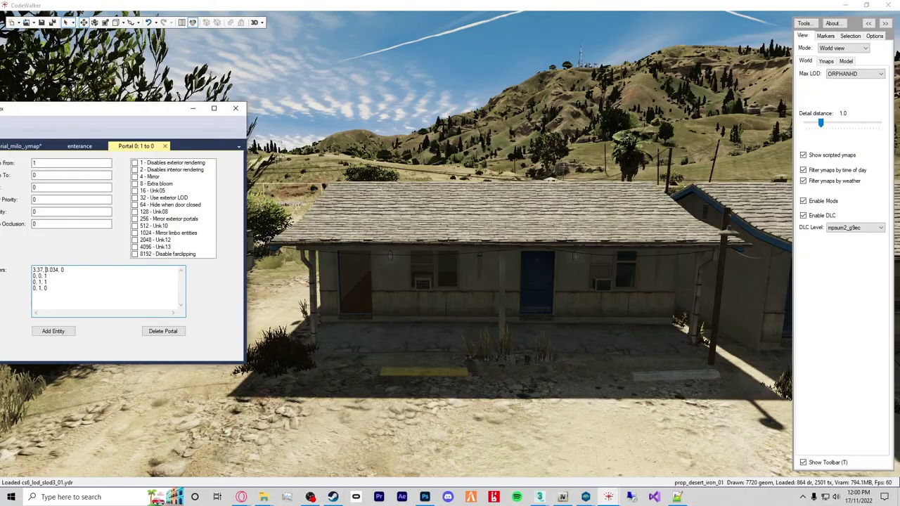
# Copy the vertex's Z coordinate from 3ds Max and set the first portal corner's Z value to -1.97 in CodeWalker.
pyautogui.hotkey('alt', 'Tab')
pyautogui.doubleClick(618, 470)
pyautogui.hotkey('ctrl', 'c')
pyautogui.hotkey('alt', 'Tab')
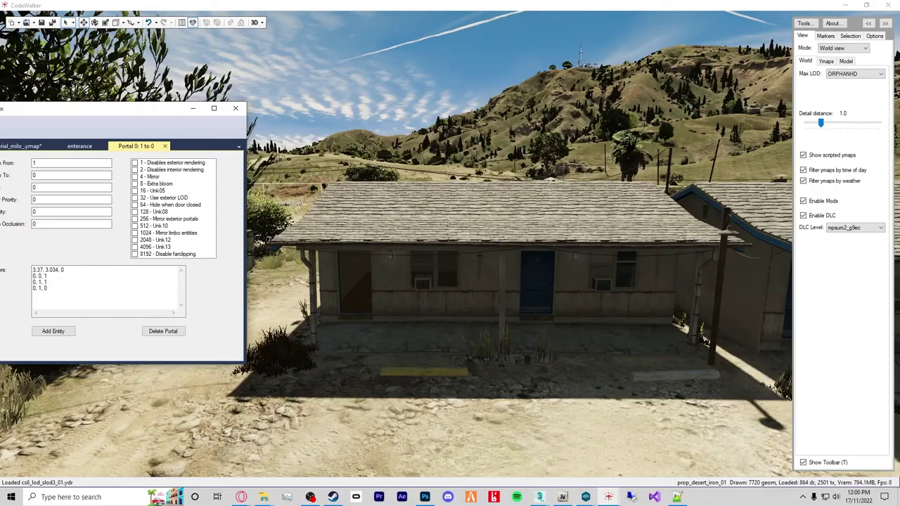
pyautogui.doubleClick(60, 270)
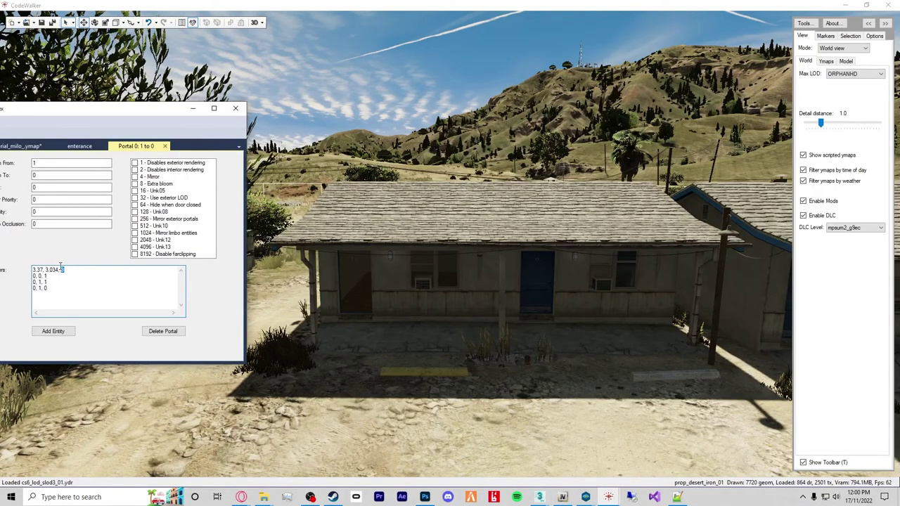
pyautogui.hotkey('ctrl', 'v')
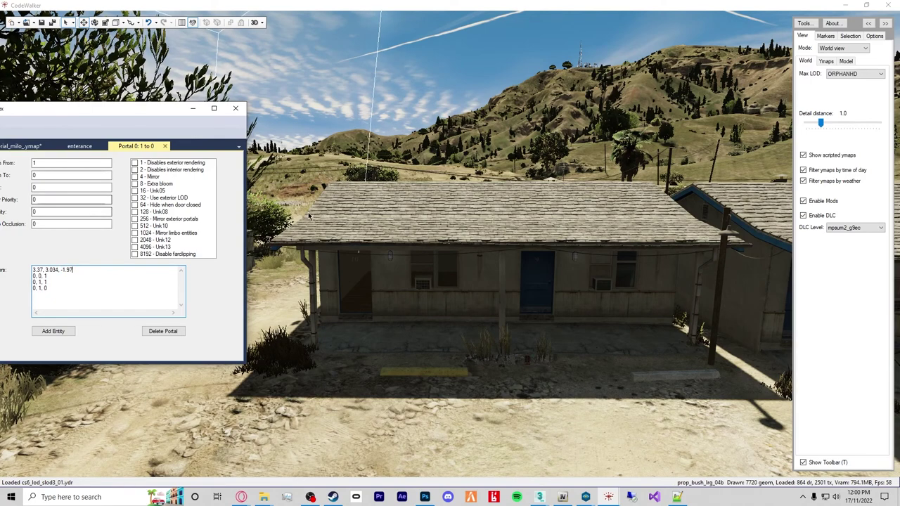
# Set the selection mode to Mlo Instance, select the tutorial_col interior and inspect the portal's first corner at the doorway.
pyautogui.click(848, 48)
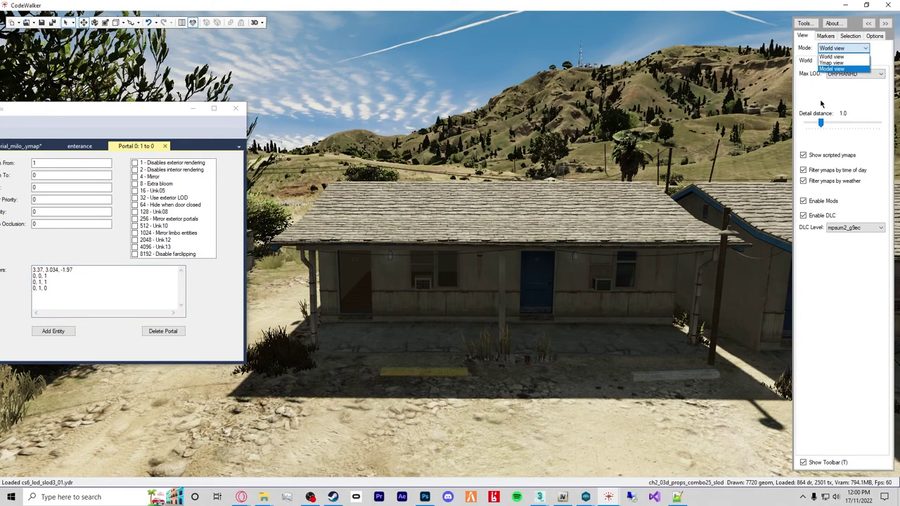
pyautogui.click(832, 56)
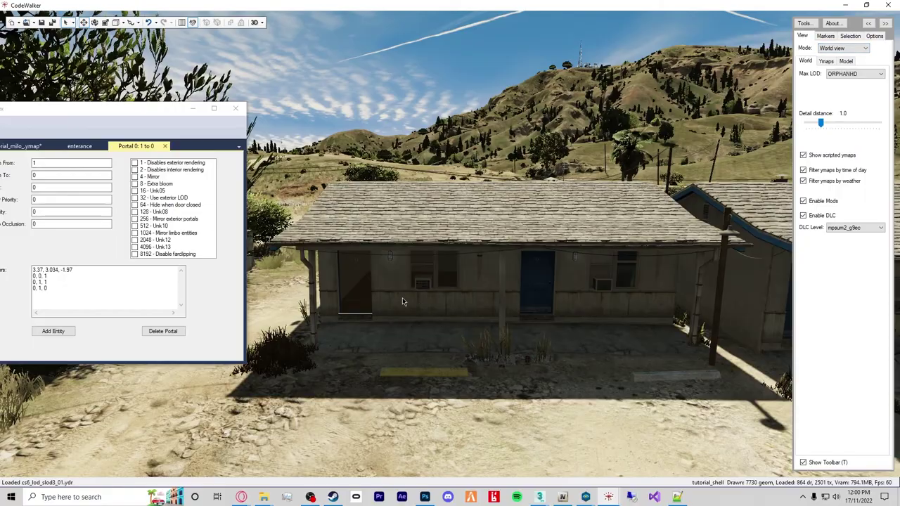
pyautogui.press('w')
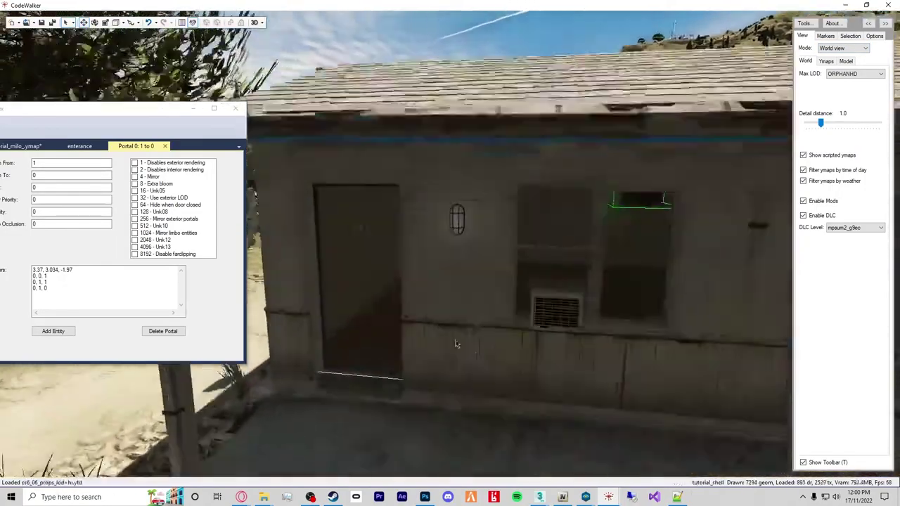
pyautogui.press('w')
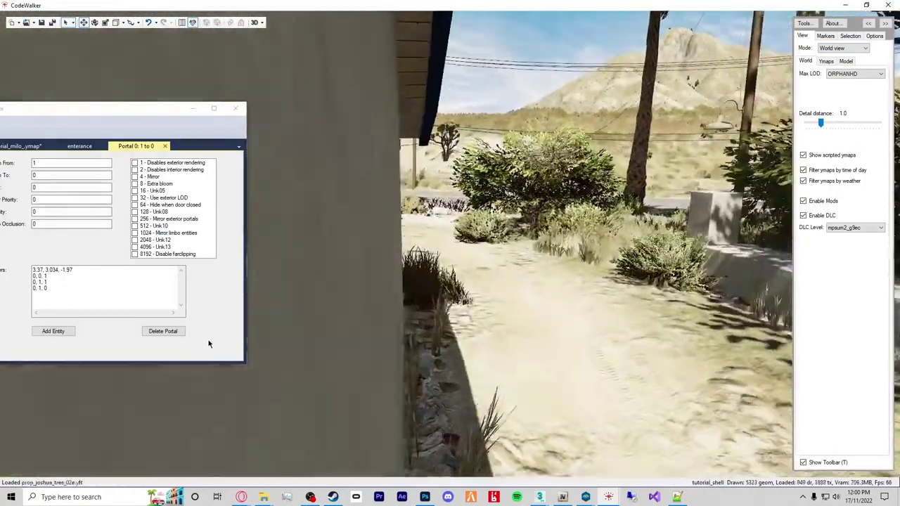
pyautogui.press('s')
pyautogui.click(852, 48)
pyautogui.click(841, 53)
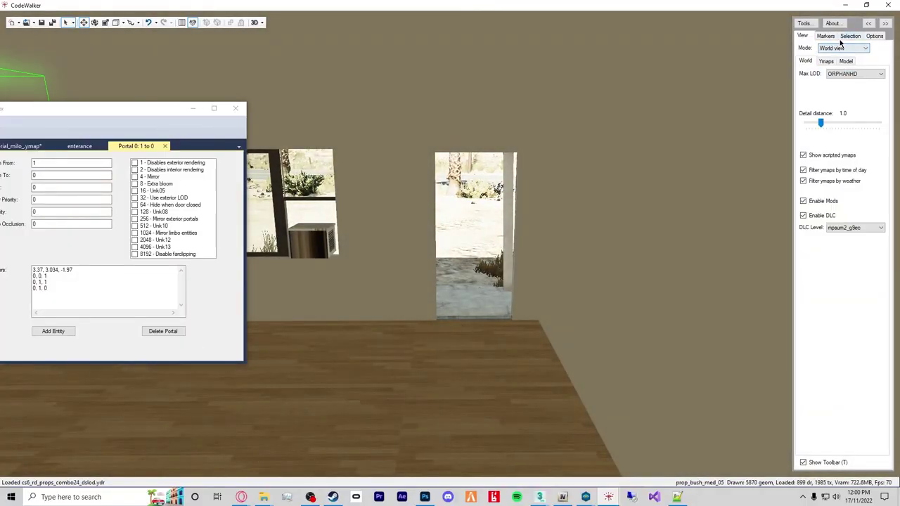
pyautogui.click(848, 36)
pyautogui.click(838, 60)
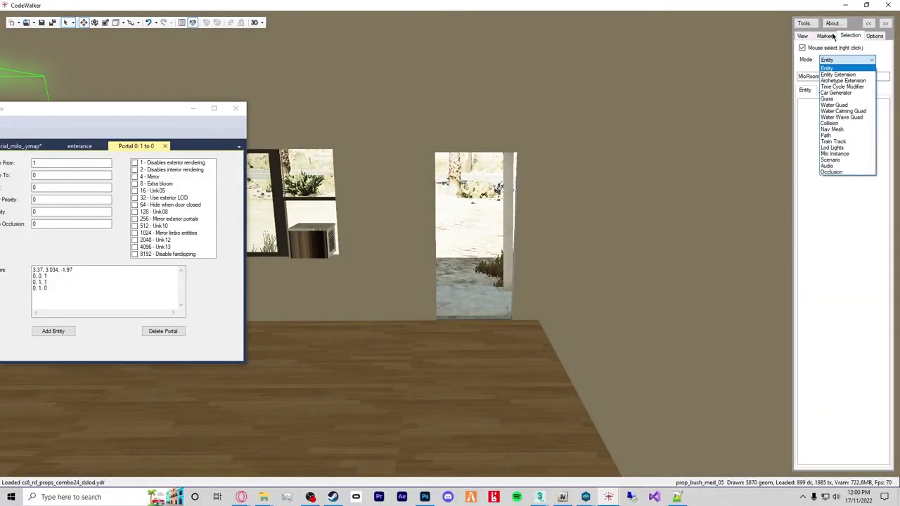
pyautogui.click(836, 154)
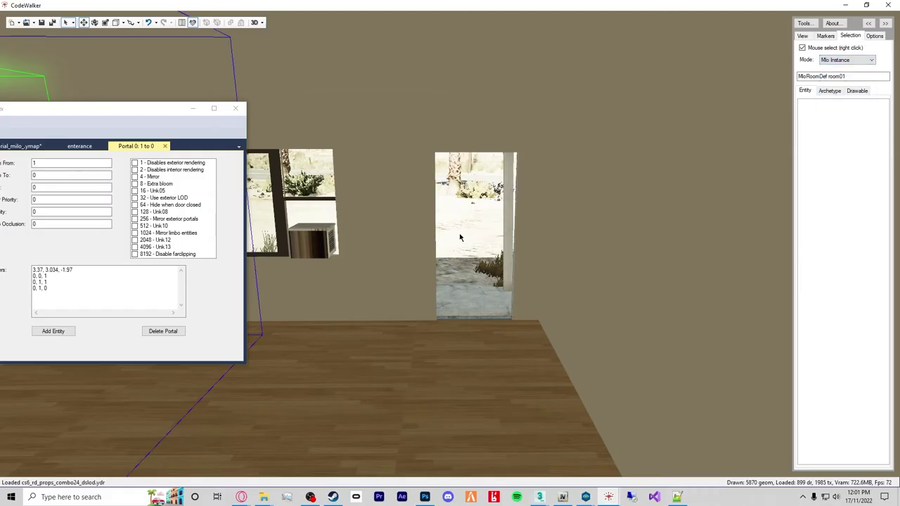
pyautogui.rightClick(260, 320)
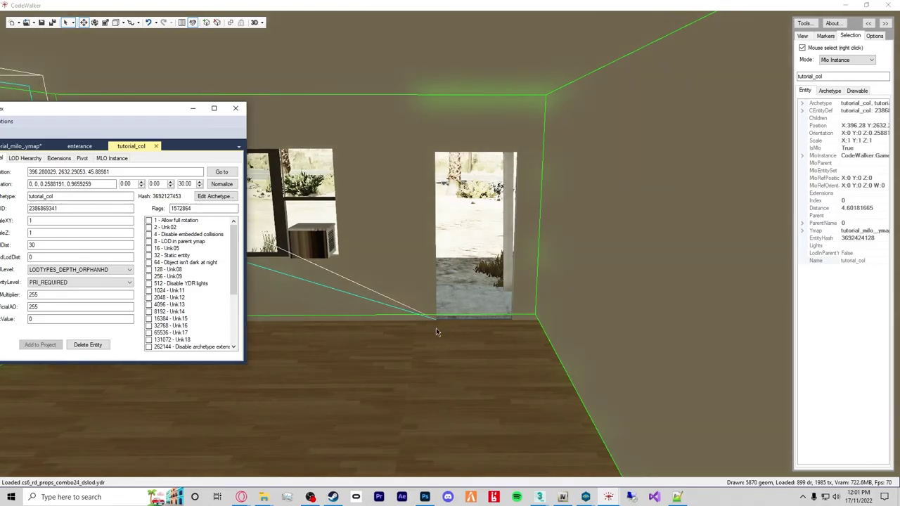
pyautogui.press('w')
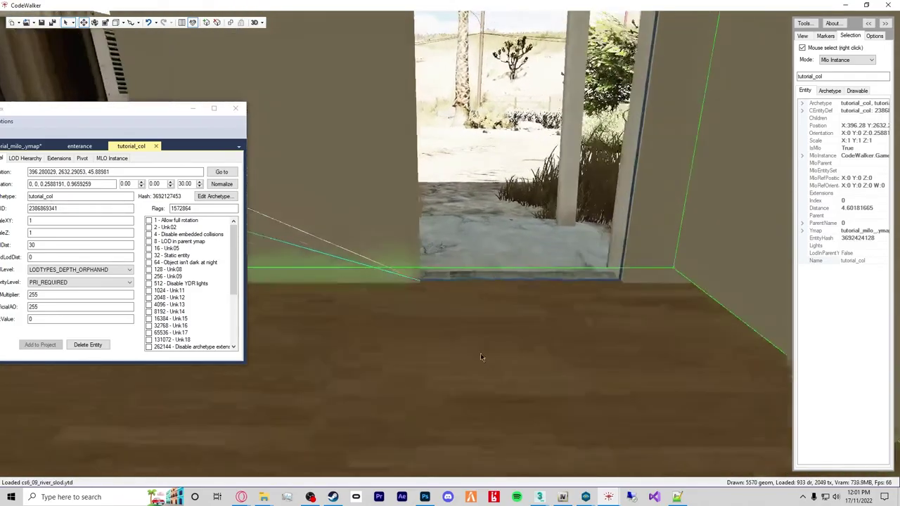
pyautogui.press('s')
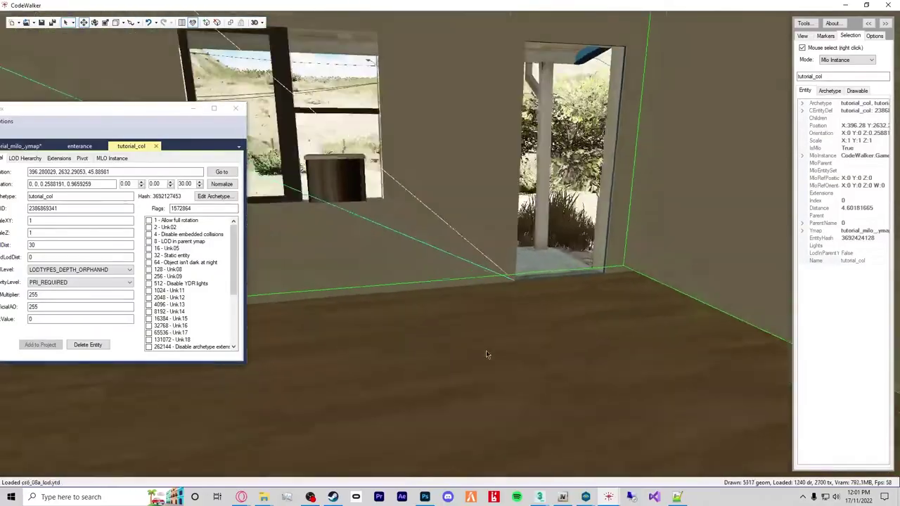
pyautogui.press('s')
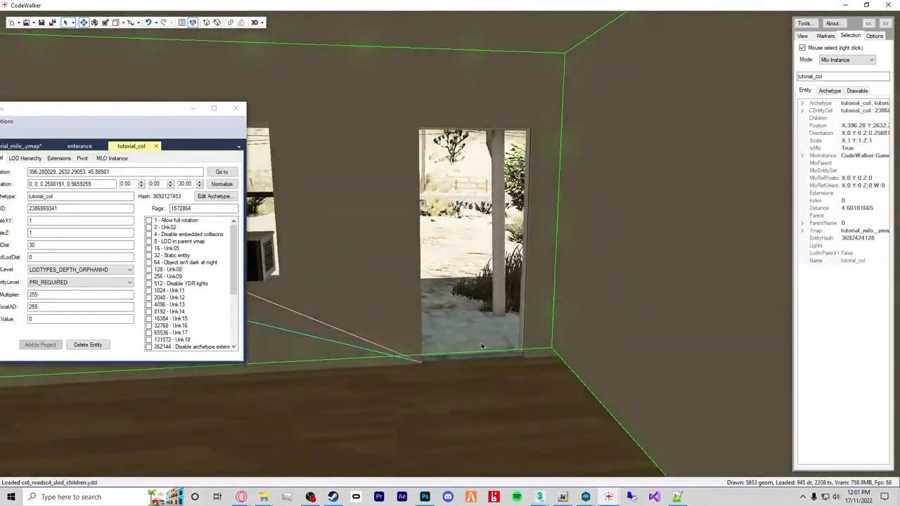
# Switch to 3ds Max and select the outer top corner vertex of the doorway on the side nearest the window.
pyautogui.hotkey('alt', 'Tab')
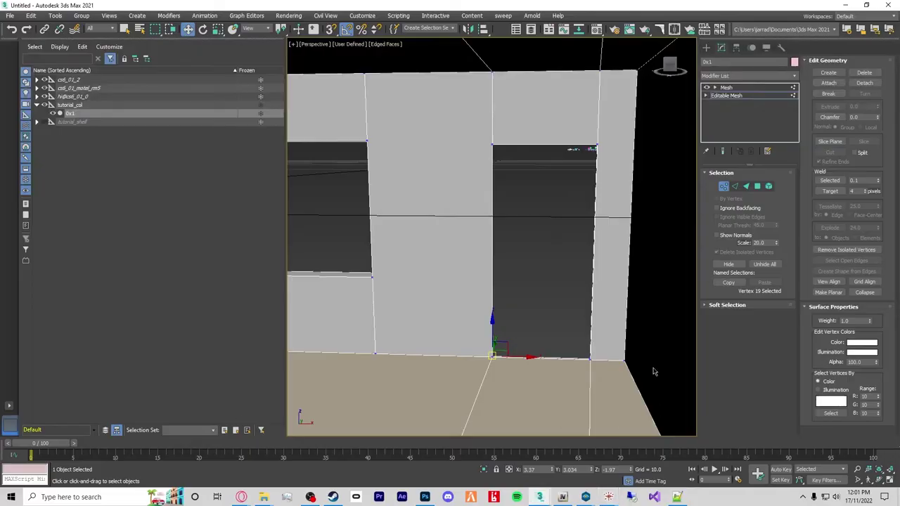
pyautogui.click(522, 205)
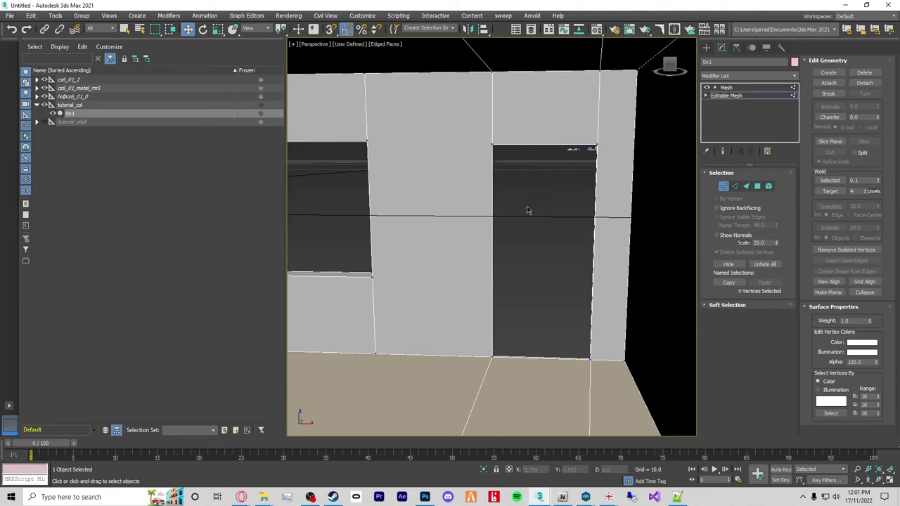
pyautogui.moveTo(555, 243); pyautogui.dragTo(485, 192, button='middle')
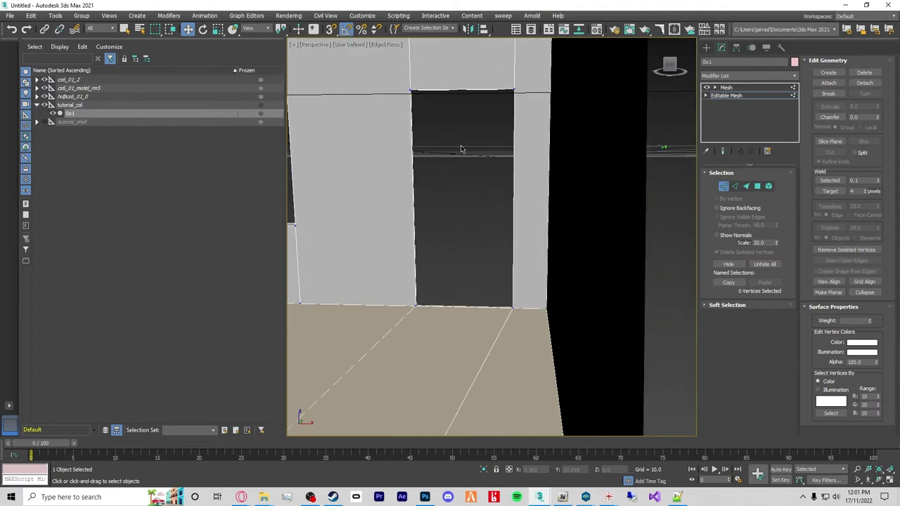
pyautogui.click(412, 93)
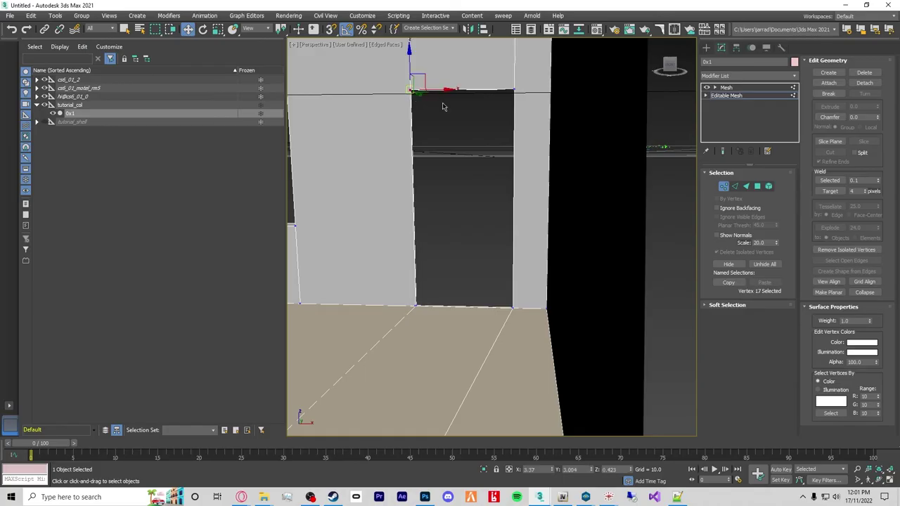
pyautogui.keyDown('alt'); pyautogui.moveTo(511, 131); pyautogui.dragTo(414, 90, button='middle'); pyautogui.keyUp('alt')
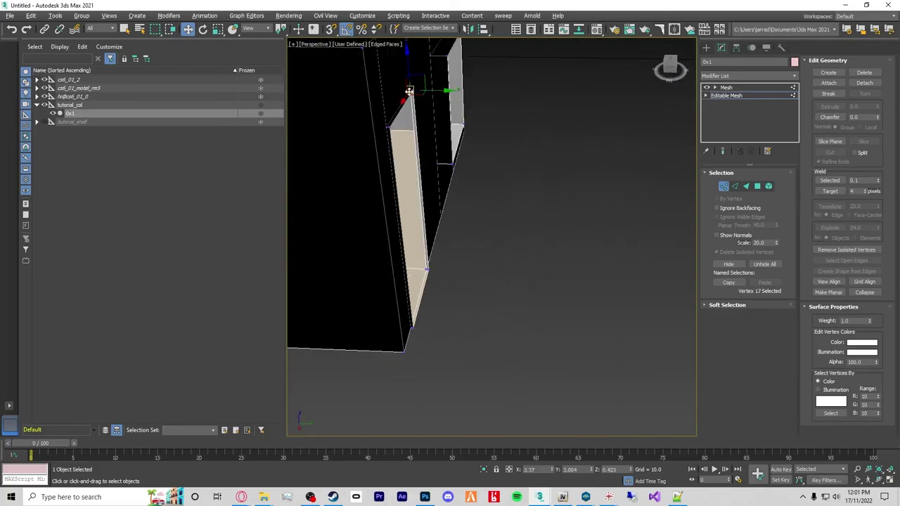
pyautogui.click(534, 177)
pyautogui.click(414, 91)
pyautogui.keyDown('alt'); pyautogui.moveTo(373, 187); pyautogui.dragTo(478, 178, button='middle'); pyautogui.keyUp('alt')
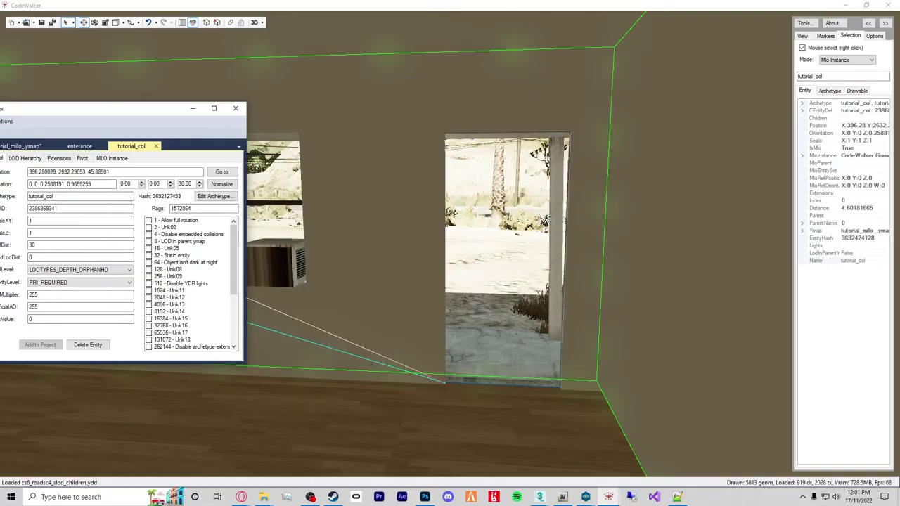
# Set the second portal corner's X value to 3.37 and its Y value to 3.034, copying Y from the 3ds Max vertex.
pyautogui.click(3, 275)
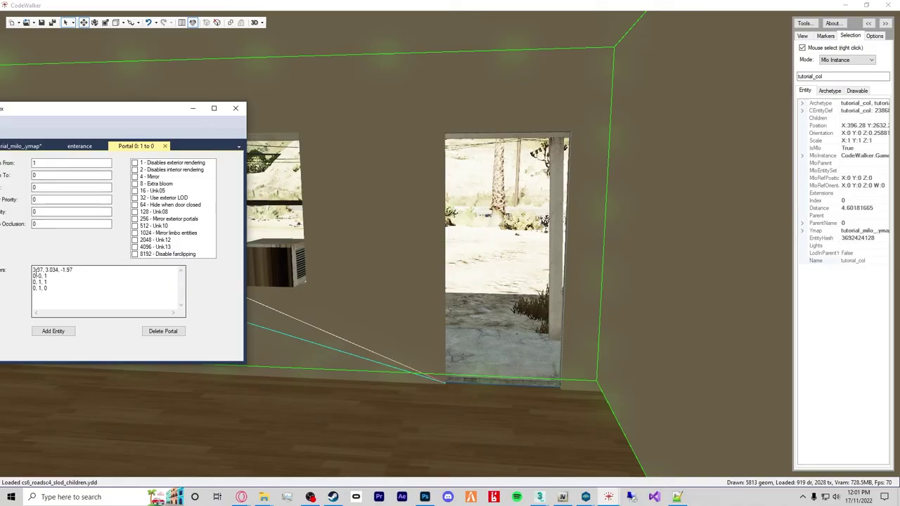
pyautogui.write('3.37')
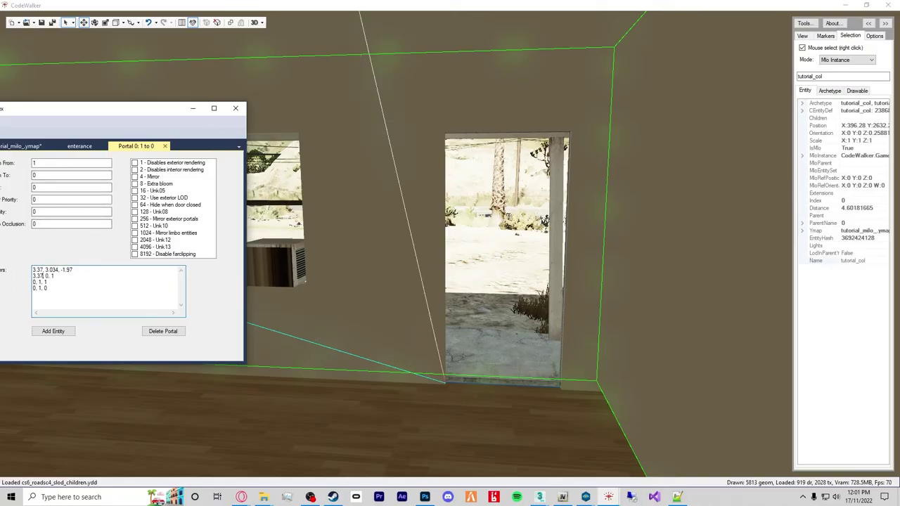
pyautogui.hotkey('alt', 'Tab')
pyautogui.doubleClick(573, 469)
pyautogui.hotkey('ctrl', 'c')
pyautogui.hotkey('alt', 'Tab')
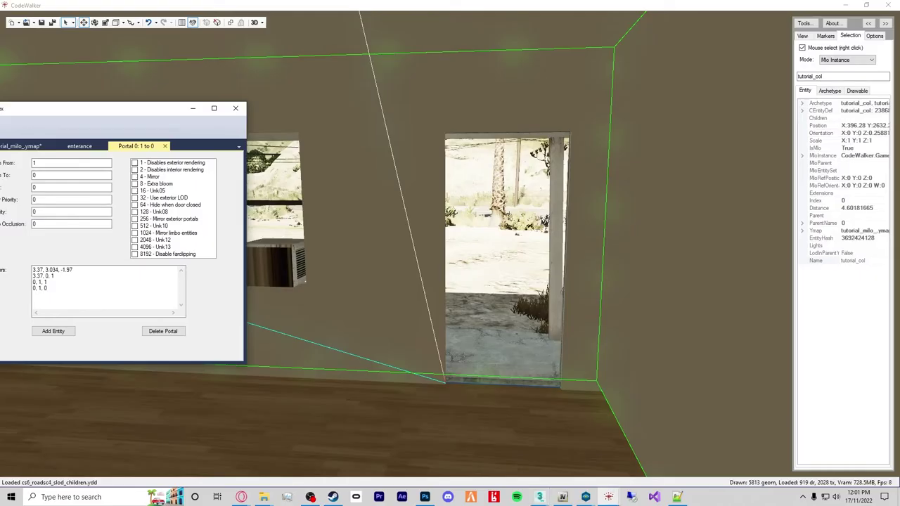
pyautogui.click(65, 275)
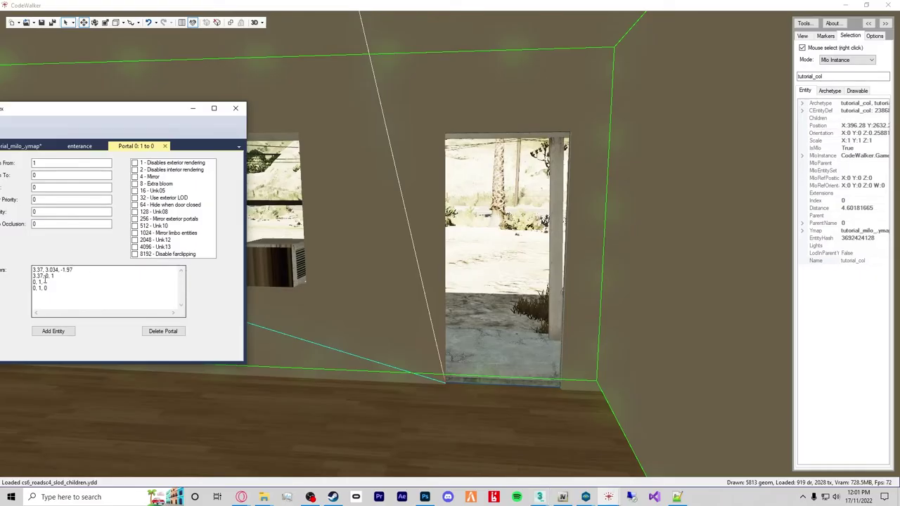
pyautogui.doubleClick(46, 276)
pyautogui.hotkey('ctrl', 'v')
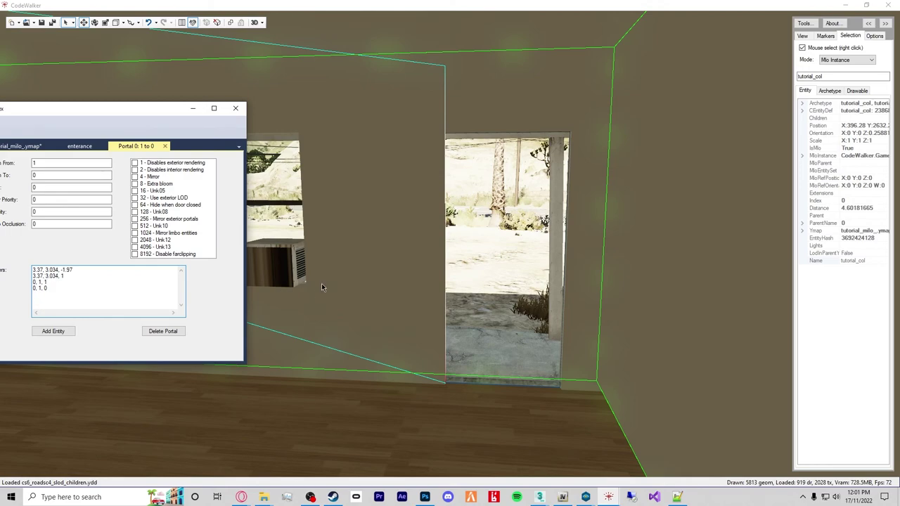
# Select the floor vertex below the window's edge farthest from the doorway in 3ds Max, and set the first portal corner's X value to 0.358.
pyautogui.hotkey('alt', 'Tab')
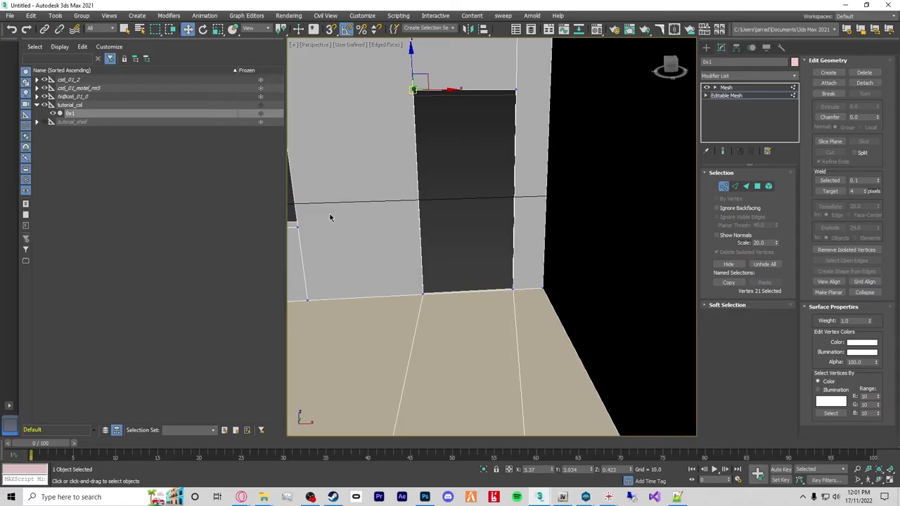
pyautogui.scroll(-3, 585, 267)
pyautogui.moveTo(584, 267); pyautogui.dragTo(499, 179, button='middle')
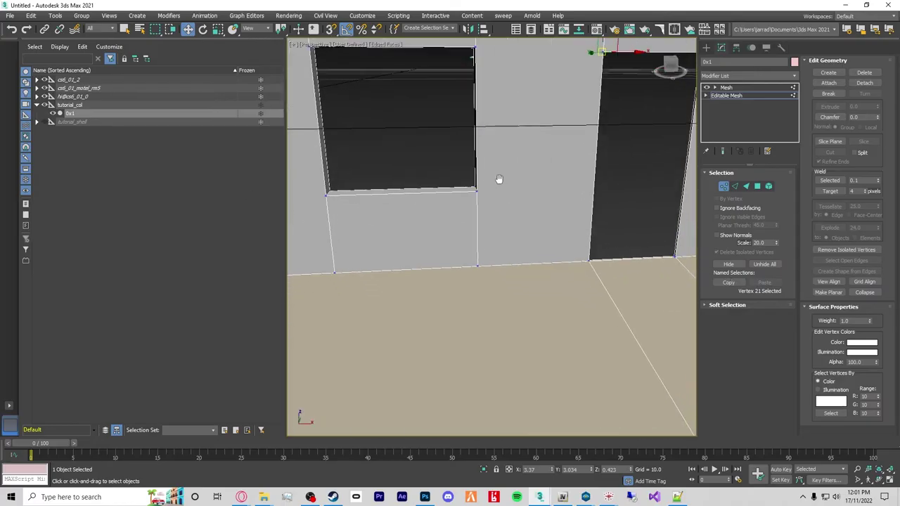
pyautogui.click(334, 272)
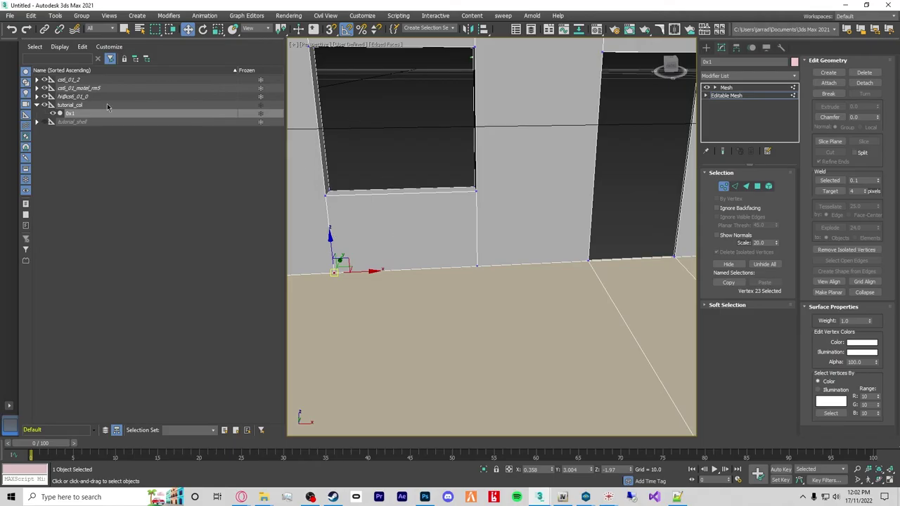
pyautogui.doubleClick(528, 469)
pyautogui.hotkey('ctrl', 'c')
pyautogui.hotkey('alt', 'Tab')
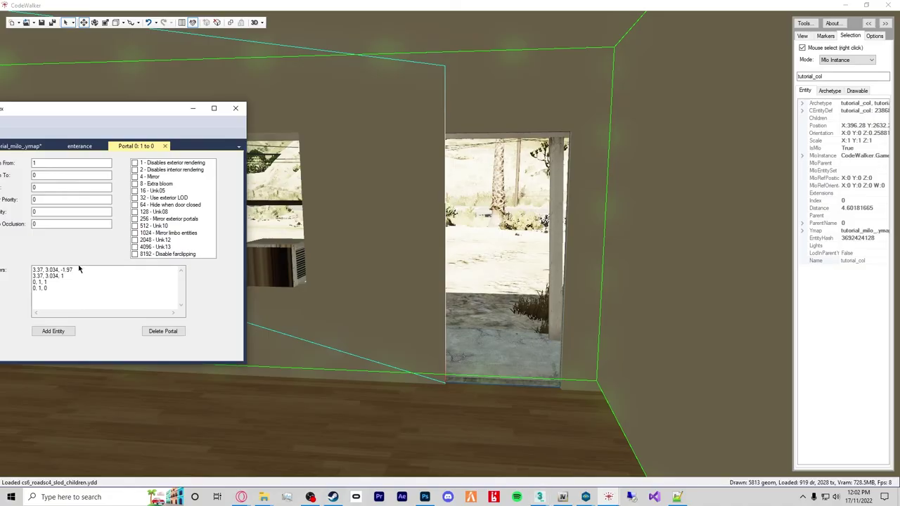
pyautogui.hotkey('ctrl', 'v')
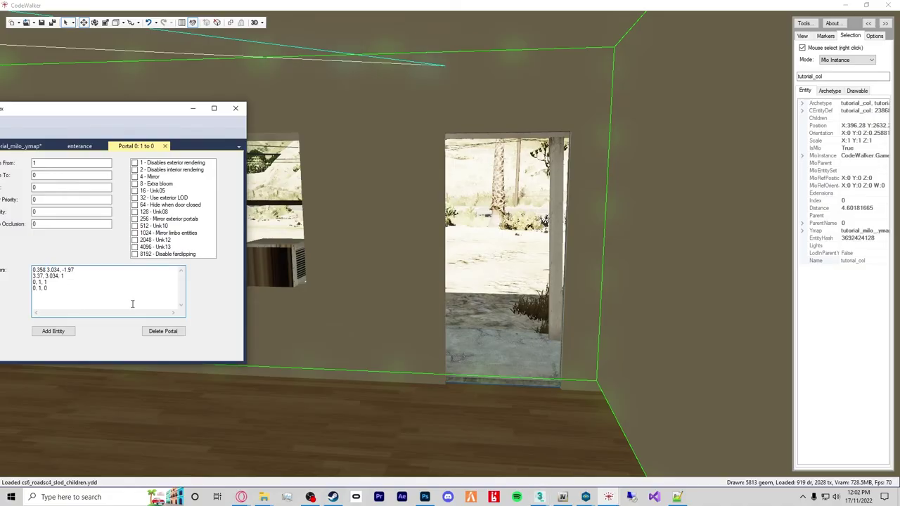
pyautogui.write(',')
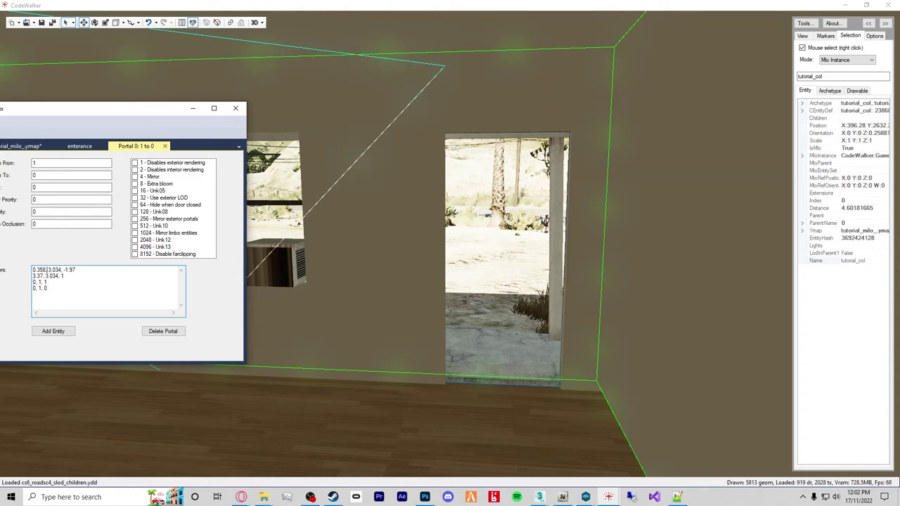
# Set the first portal corner to 0.358, 3.004, -1.97 and the second to 0.358, 3.004, 0.466 using 3ds Max vertex coordinates.
pyautogui.hotkey('alt', 'Tab')
pyautogui.hotkey('alt', 'Tab')
pyautogui.hotkey('alt', 'Tab')
pyautogui.hotkey('alt', 'Tab')
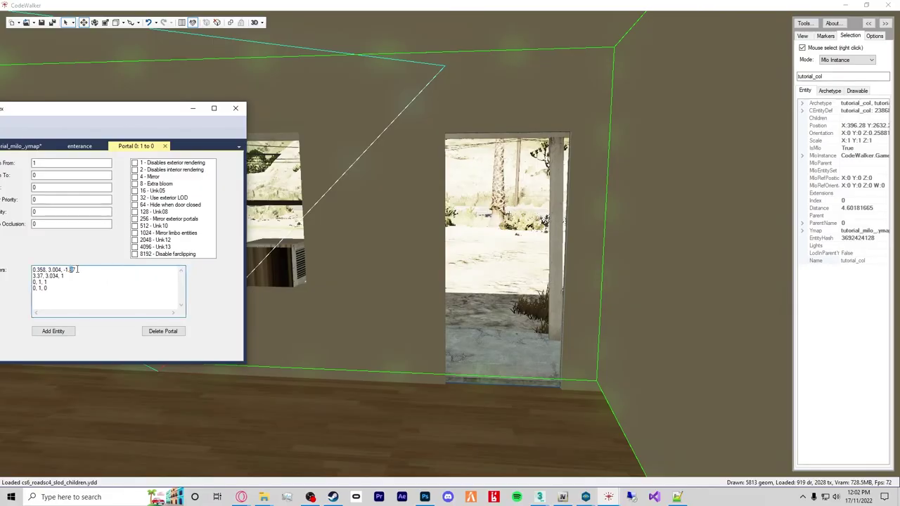
pyautogui.hotkey('alt', 'Tab')
pyautogui.hotkey('alt', 'Tab')
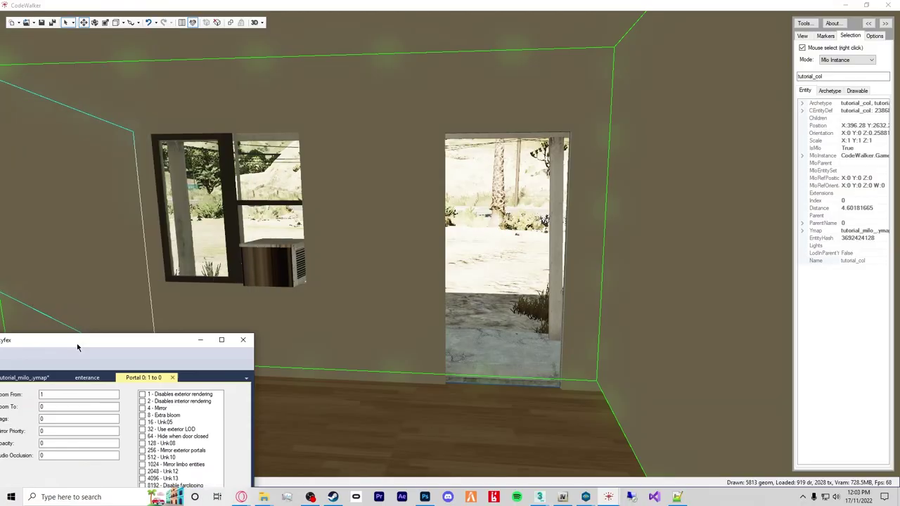
# Set the third portal corner to 4.482, 3.004, 0.466 and the fourth to 4.482, 3.004, -1.97 from the doorway's outer side in 3ds Max.
pyautogui.hotkey('alt', 'Tab')
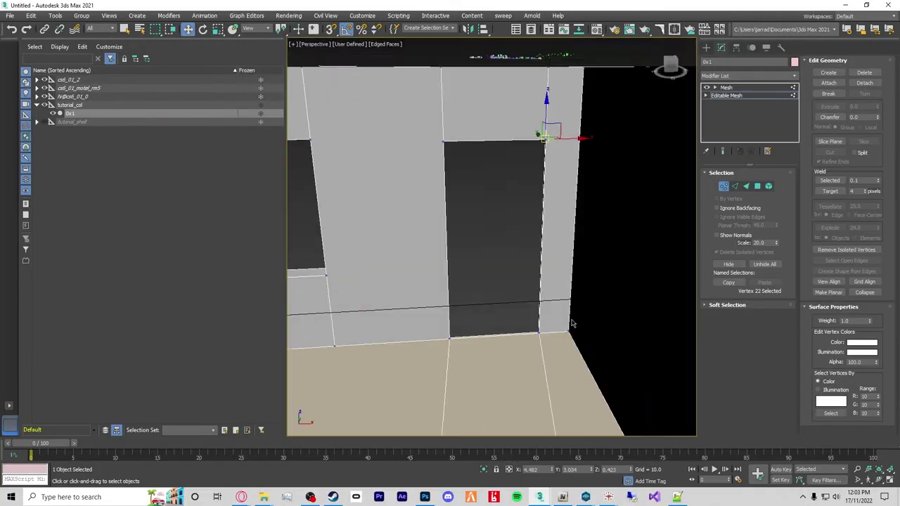
pyautogui.click(726, 95)
pyautogui.hotkey('alt', 'Tab')
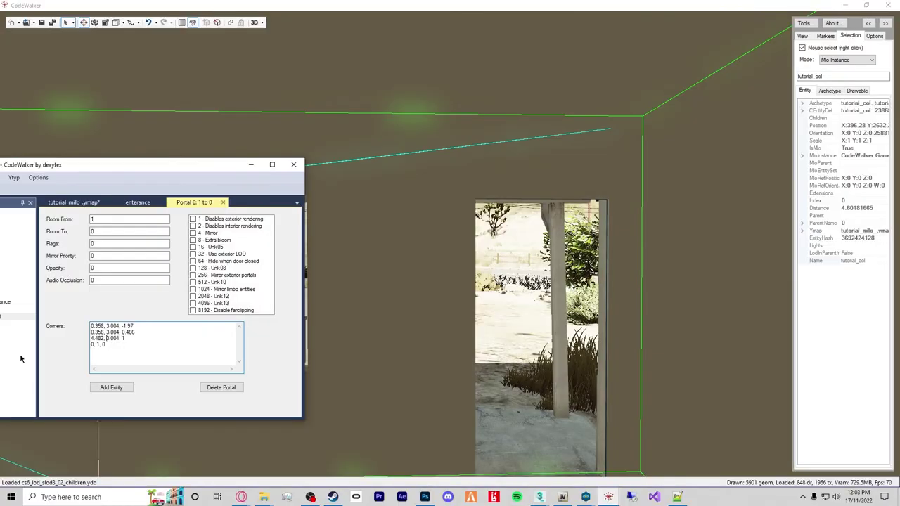
pyautogui.write('0.466')
pyautogui.hotkey('alt', 'Tab')
pyautogui.hotkey('alt', 'Tab')
pyautogui.write('4.482, 3.004, 0')
pyautogui.press('BackSpace')
pyautogui.write('-1.97')
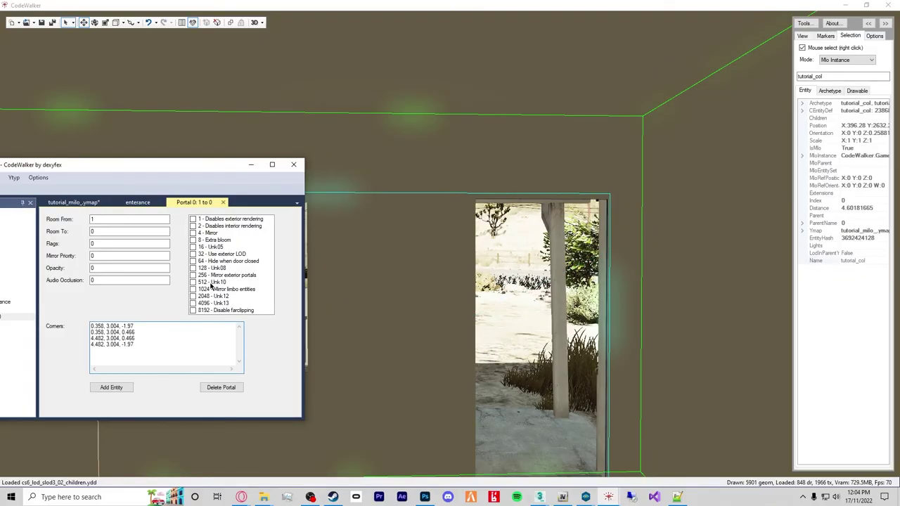
# Switch to 3ds Max and select the lower corner vertex of the opposite wall's window opening, on the side nearest the room corner.
pyautogui.click(250, 165)
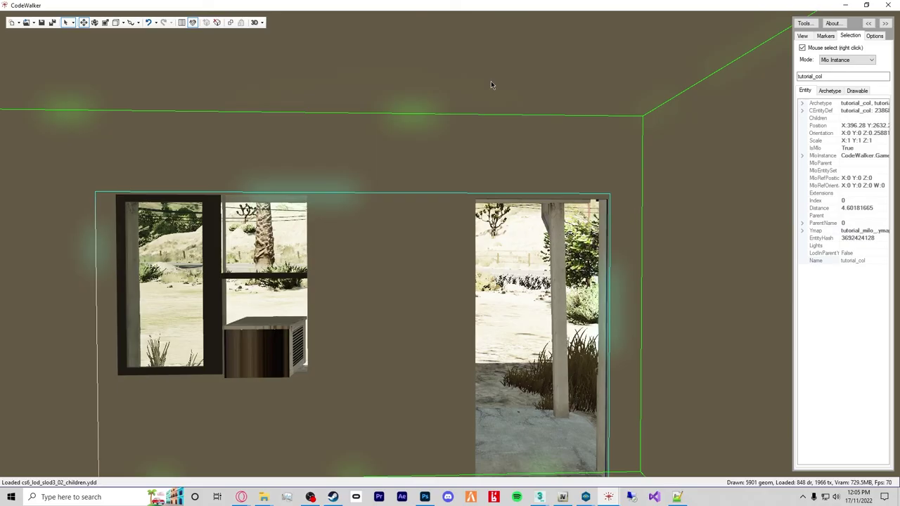
pyautogui.moveTo(313, 235); pyautogui.dragTo(447, 316)
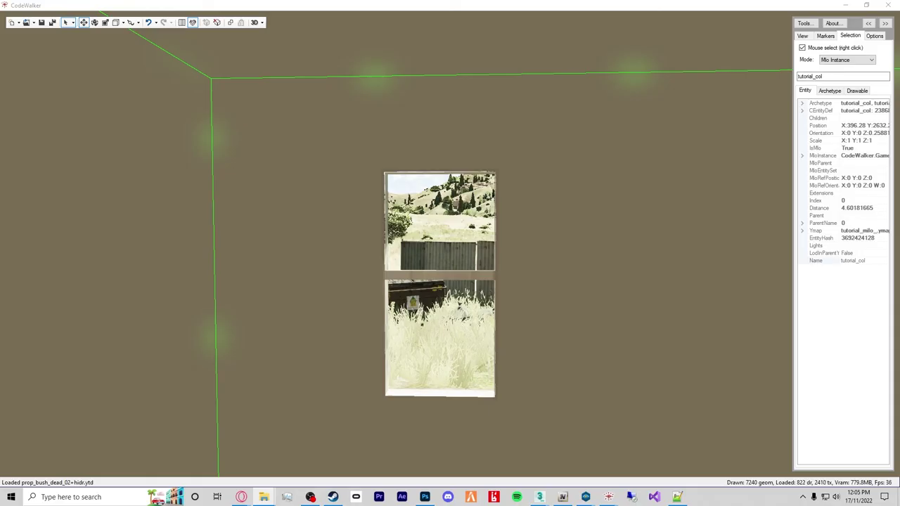
pyautogui.hotkey('alt', 'Tab')
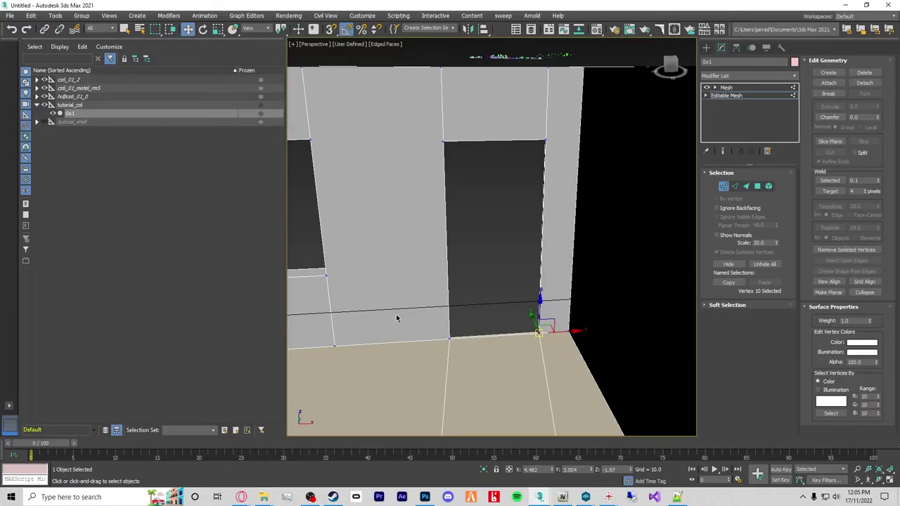
pyautogui.keyDown('alt'); pyautogui.moveTo(477, 343); pyautogui.dragTo(646, 328, button='middle'); pyautogui.keyUp('alt')
pyautogui.scroll(3, 609, 174)
pyautogui.keyDown('alt'); pyautogui.moveTo(609, 174); pyautogui.dragTo(632, 182, button='middle'); pyautogui.keyUp('alt')
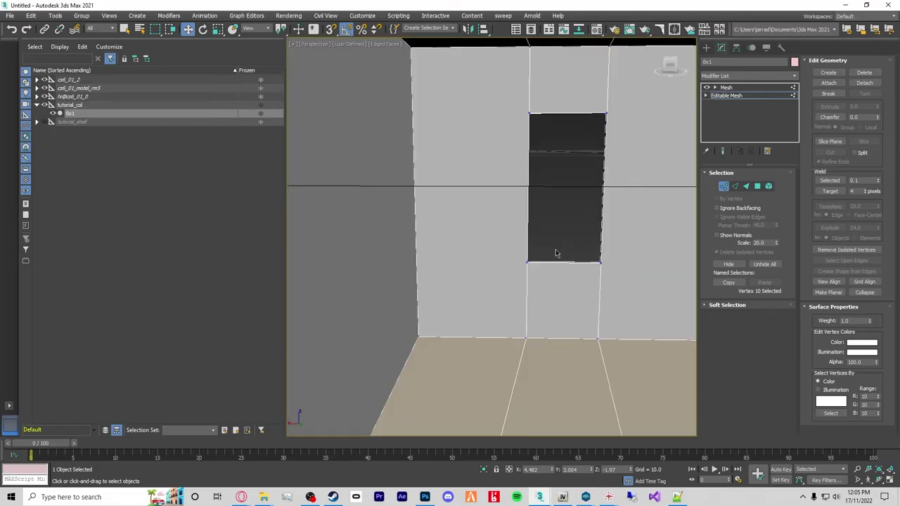
pyautogui.keyDown('alt'); pyautogui.moveTo(668, 255); pyautogui.dragTo(649, 252, button='middle'); pyautogui.keyUp('alt')
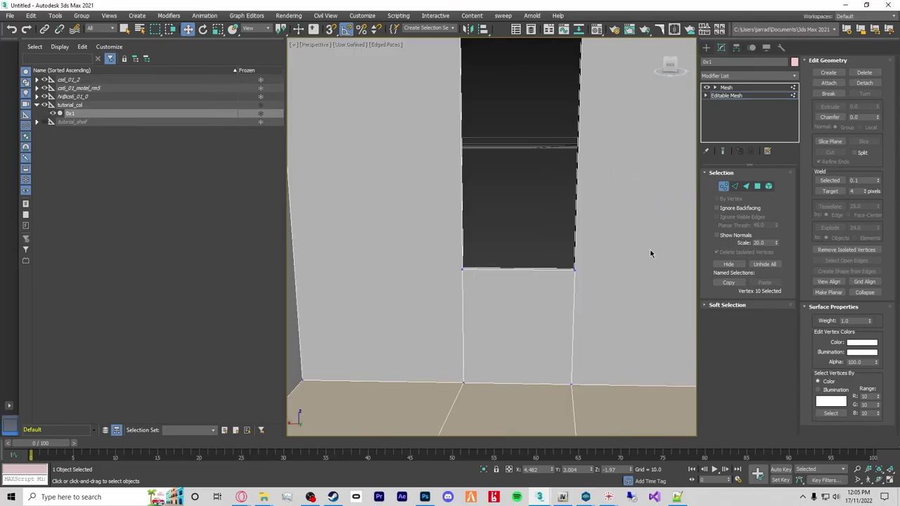
pyautogui.click(461, 270)
pyautogui.keyDown('alt'); pyautogui.moveTo(536, 400); pyautogui.dragTo(561, 411, button='middle'); pyautogui.keyUp('alt')
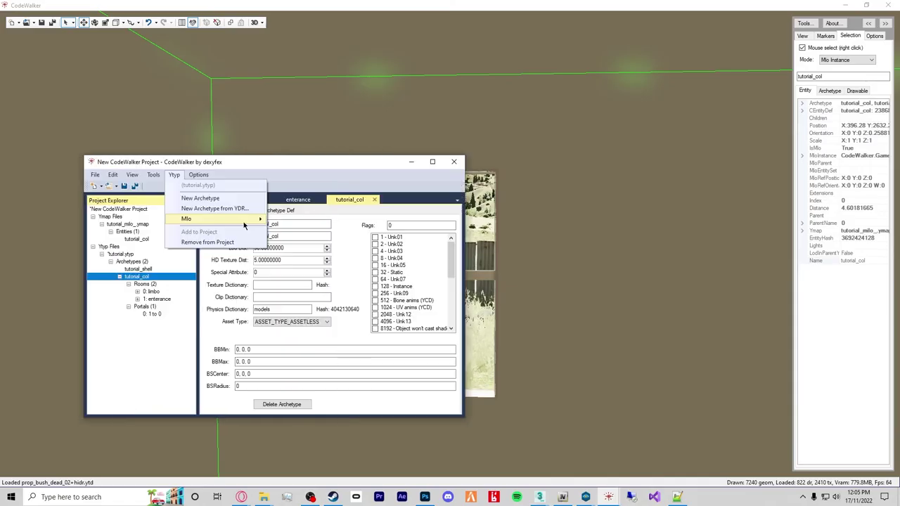
# In CodeWalker, add a second tutorial_col portal with corners 3.631, -3.514, -1.092; 3.631, -3.514, 0.51; 2.823, -3.514, 0.51; and 2.823, -3.514, -1.092.
pyautogui.moveTo(267, 162); pyautogui.dragTo(28, 161)
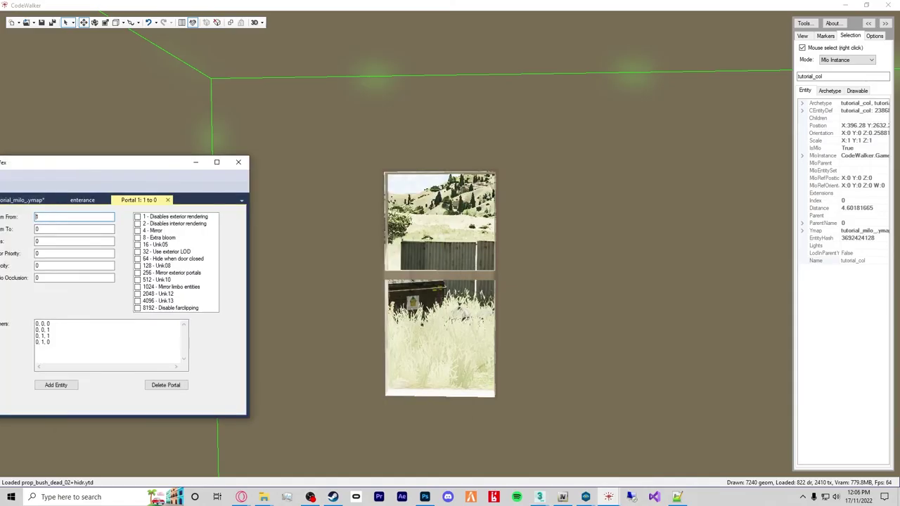
pyautogui.click(563, 497)
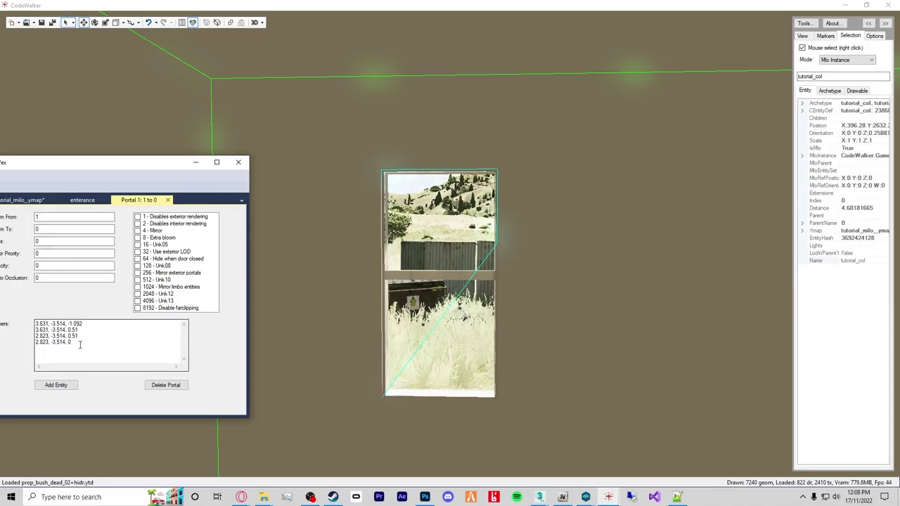
pyautogui.doubleClick(69, 344)
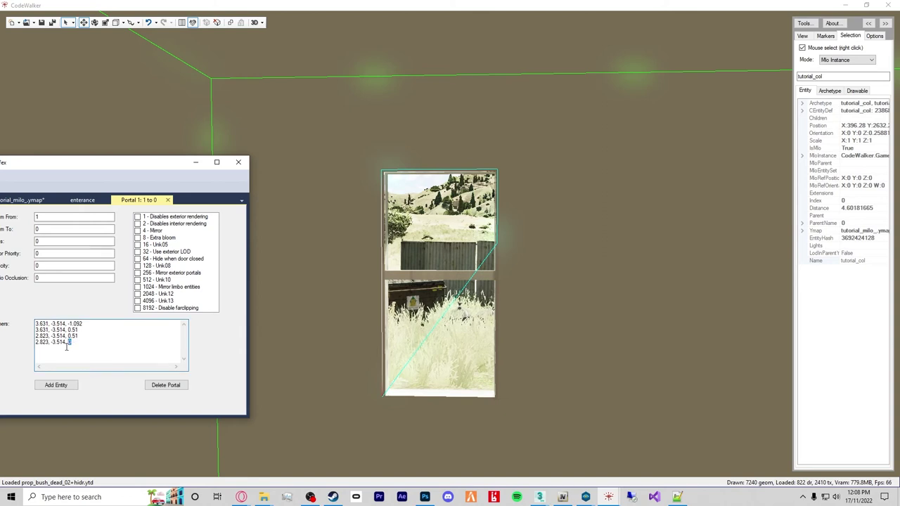
pyautogui.write('-1.092')
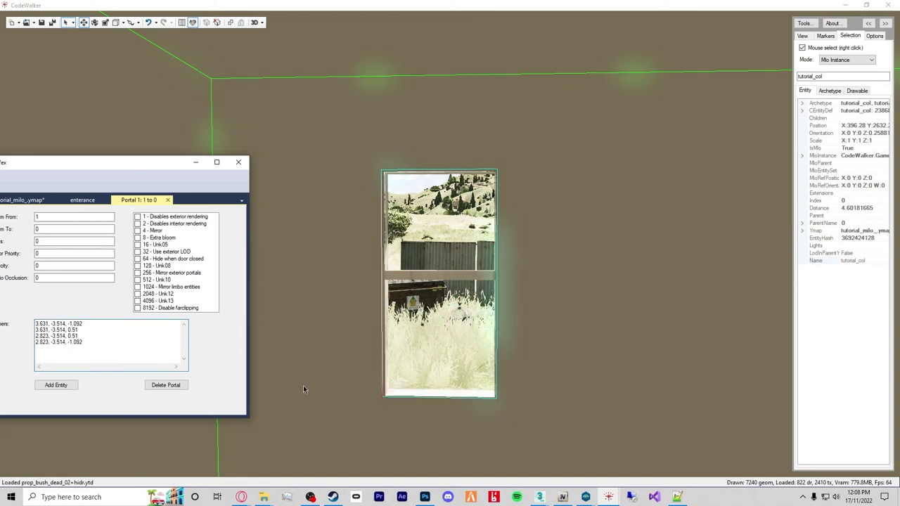
# Save tutorial.ytyp over the existing tutorial file in D:\milos\tutorial\stream.
pyautogui.scroll(-6, 406, 358)
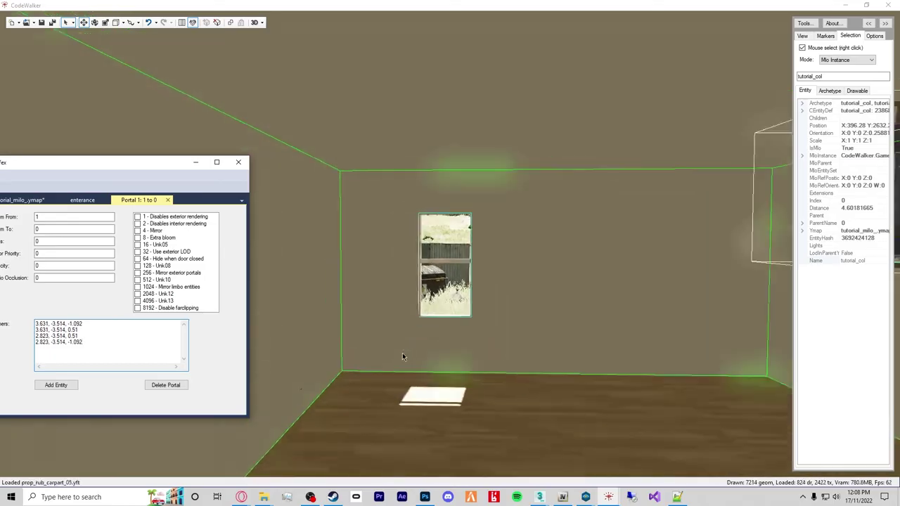
pyautogui.scroll(-5, 400, 357)
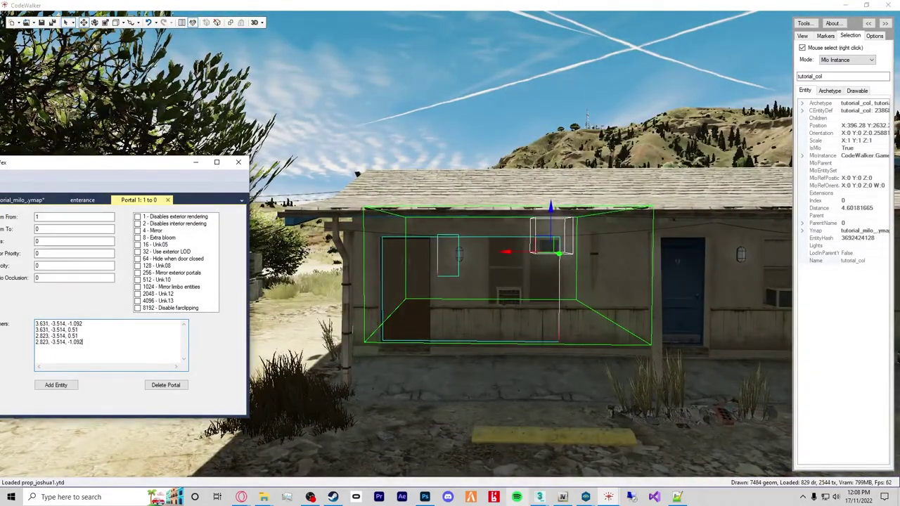
pyautogui.moveTo(485, 385); pyautogui.dragTo(598, 150)
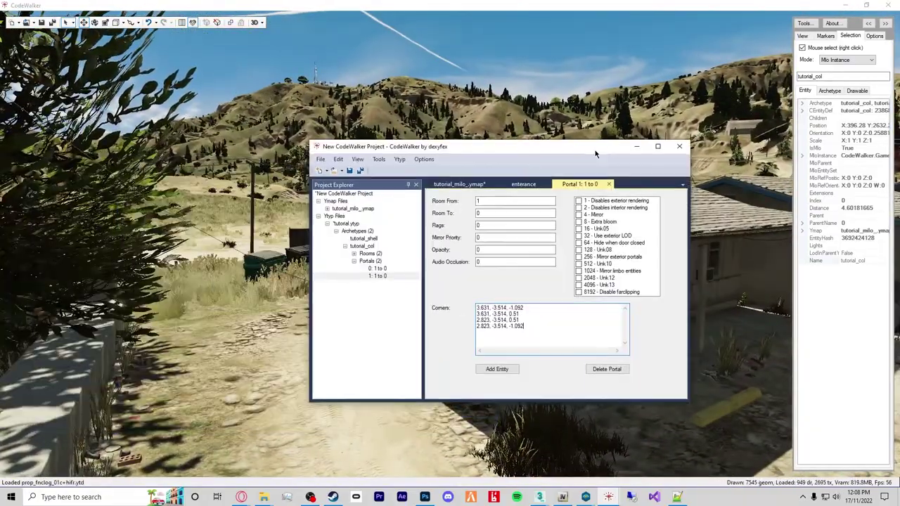
pyautogui.click(347, 223)
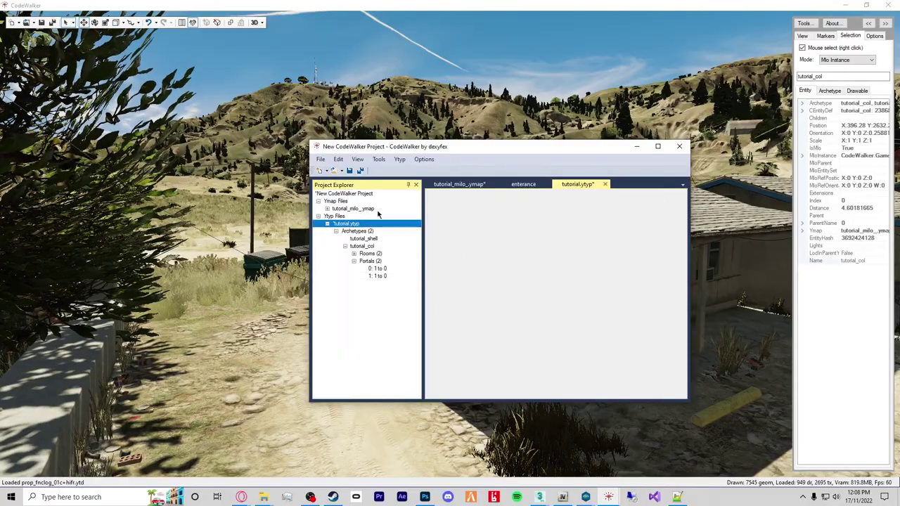
pyautogui.click(319, 161)
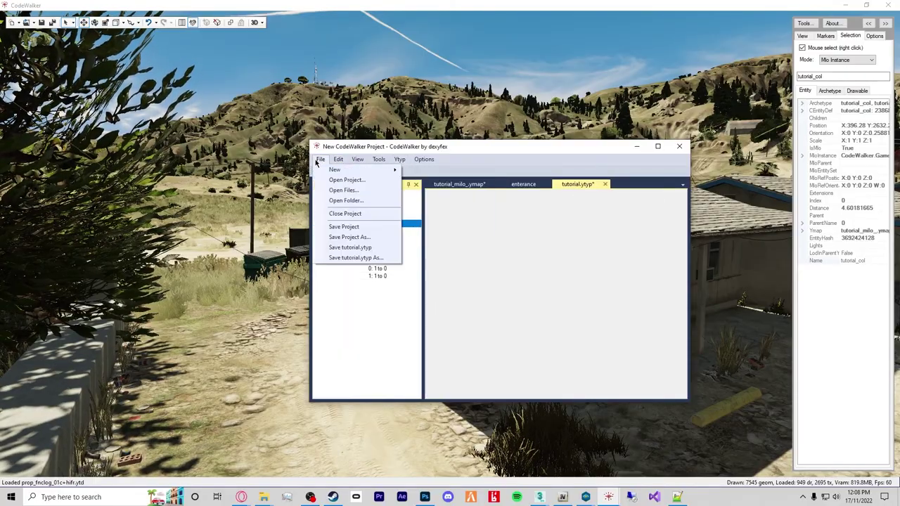
pyautogui.click(359, 257)
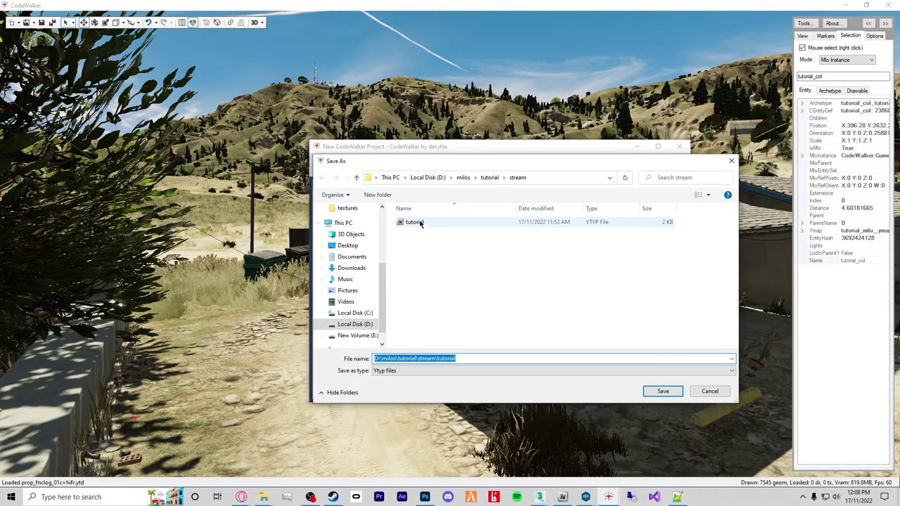
pyautogui.doubleClick(420, 224)
pyautogui.click(483, 252)
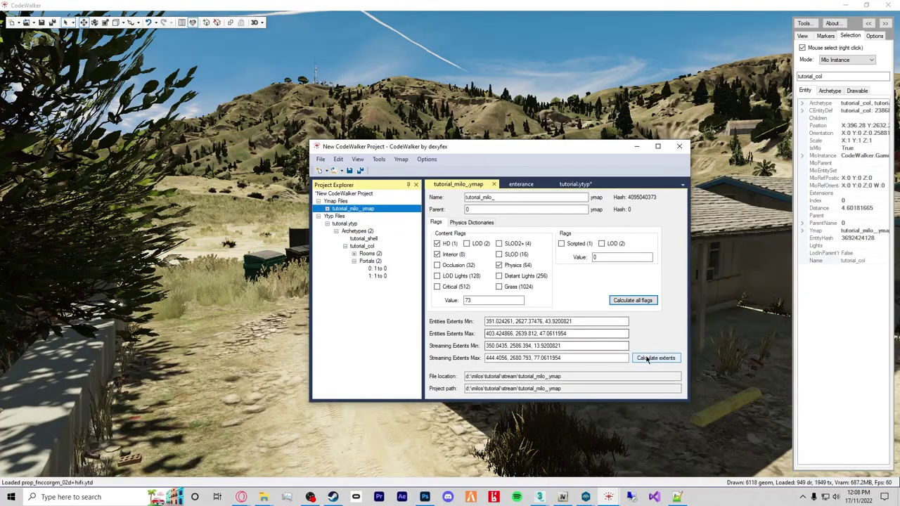
# Recalculate the extents and all flags of tutorial_milo_.ymap.
pyautogui.click(656, 358)
pyautogui.click(632, 300)
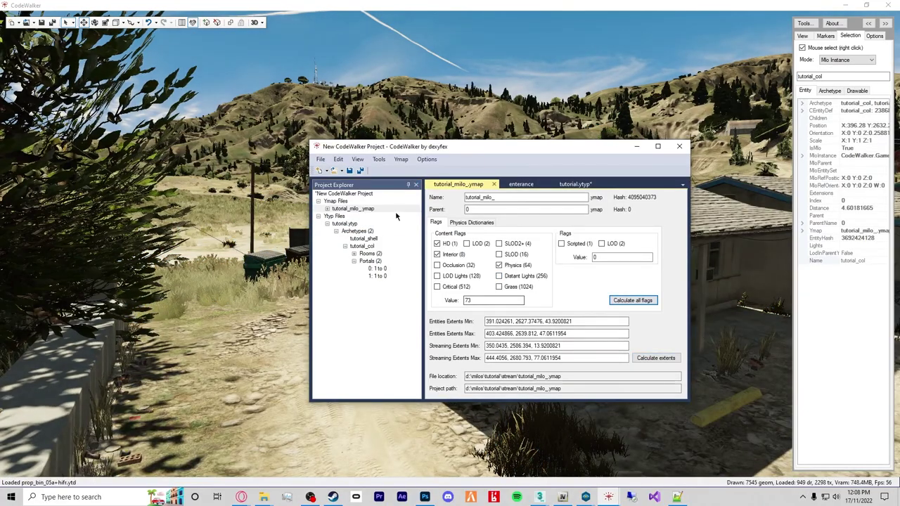
# Generate the _manifest.ymf for the project with the manifest generator.
pyautogui.click(379, 159)
pyautogui.click(379, 160)
pyautogui.click(379, 160)
pyautogui.click(410, 169)
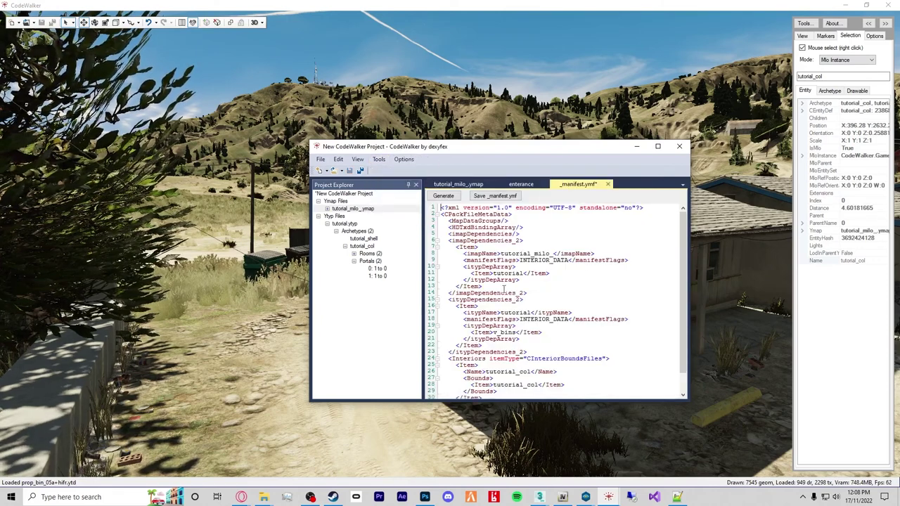
# Save the generated _manifest.ymf over the existing one in D:\milos\tutorial\stream and minimise the project window.
pyautogui.click(485, 197)
pyautogui.doubleClick(419, 224)
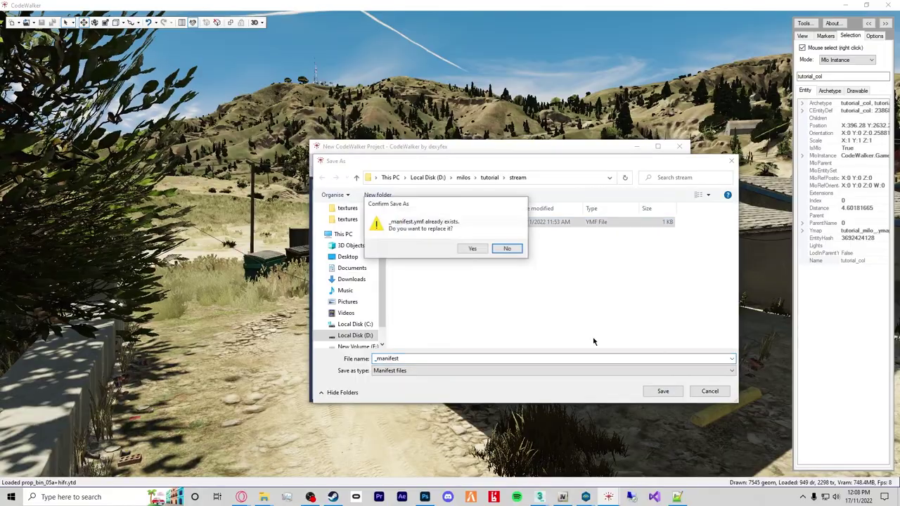
pyautogui.click(472, 249)
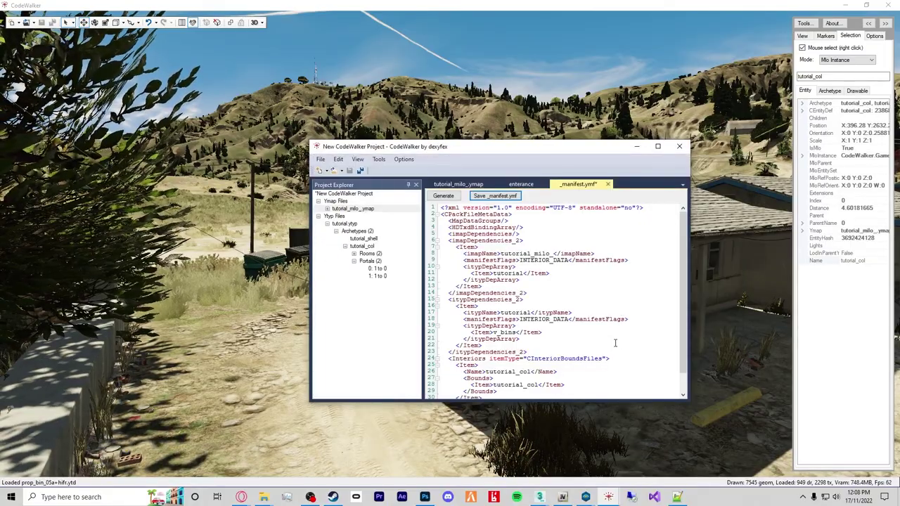
pyautogui.click(637, 147)
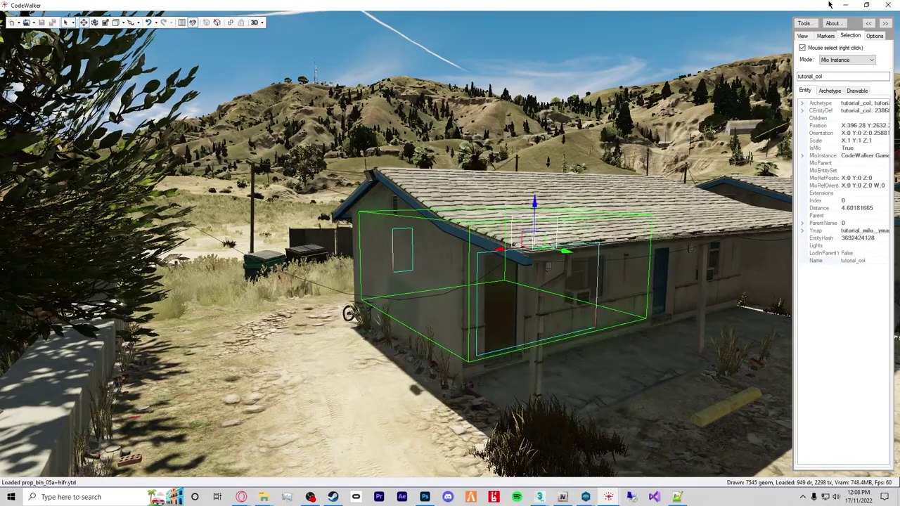
# Connect to the game server through Remote Desktop and bring up the local tutorial folder window over the session.
pyautogui.click(631, 497)
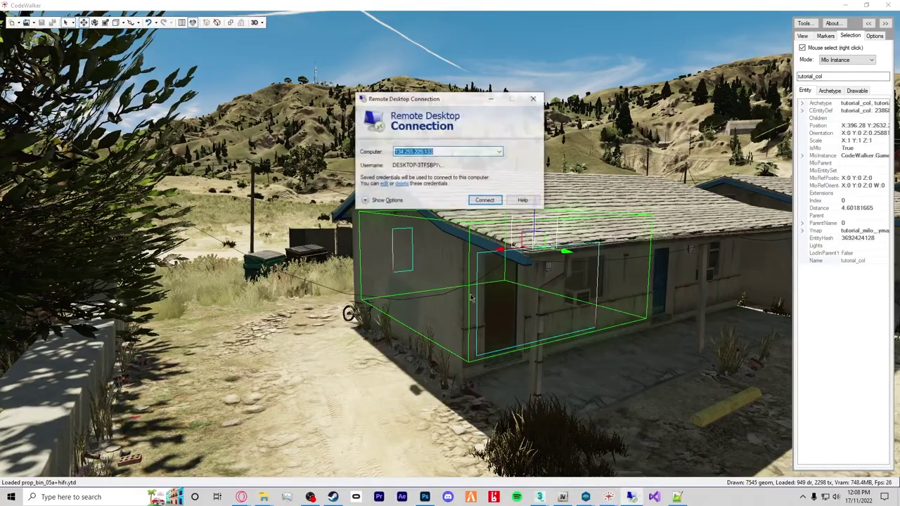
pyautogui.click(484, 200)
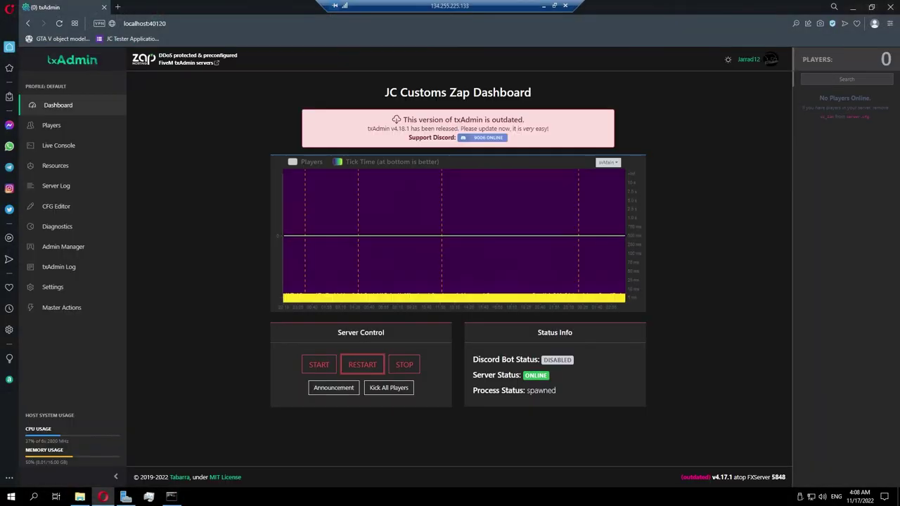
pyautogui.hotkey('alt', 'Tab')
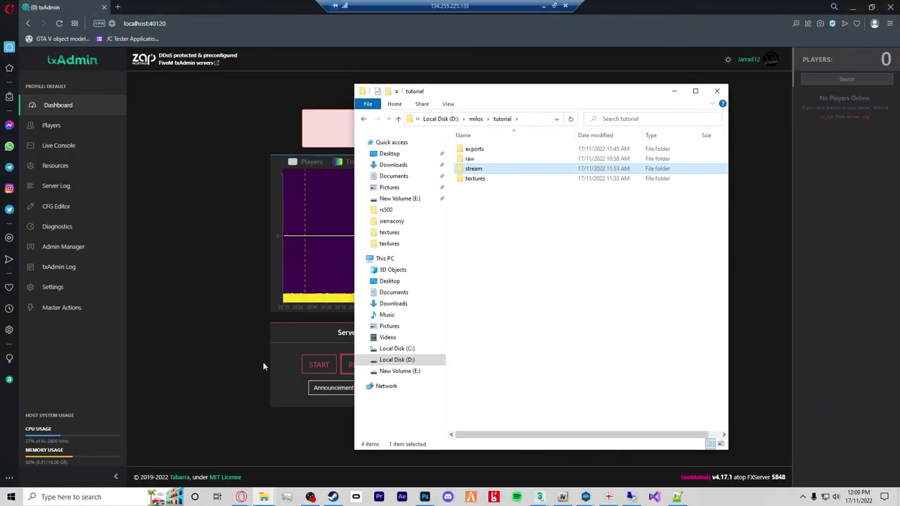
pyautogui.click(262, 497)
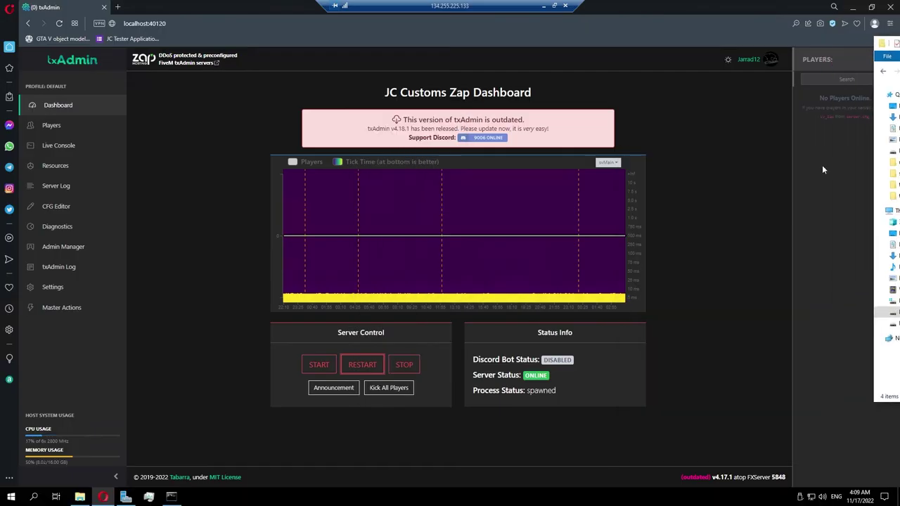
# Copy the __resource Lua file from the server's legion_Office map resource folder.
pyautogui.click(88, 500)
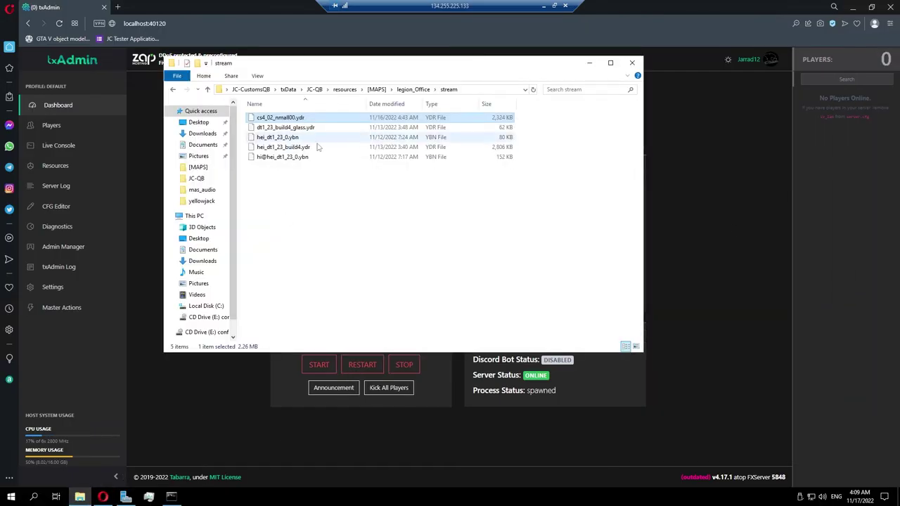
pyautogui.press('BackSpace')
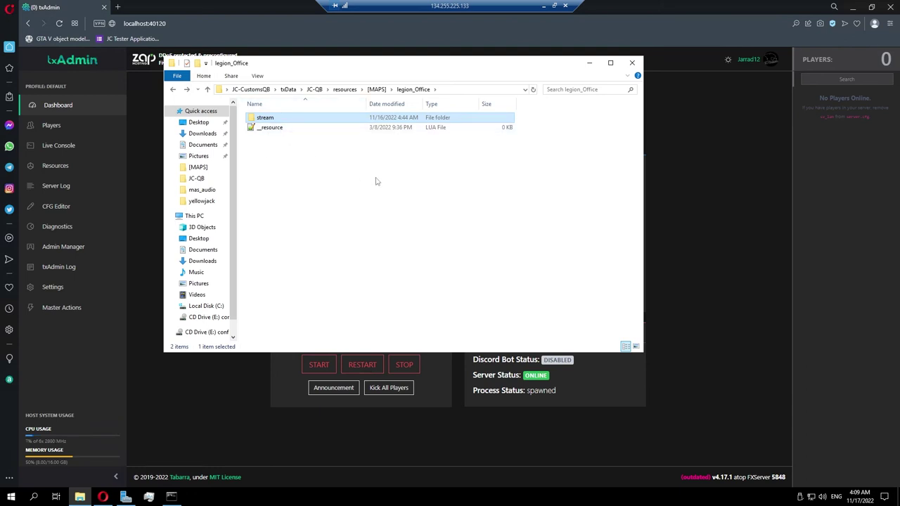
pyautogui.rightClick(292, 128)
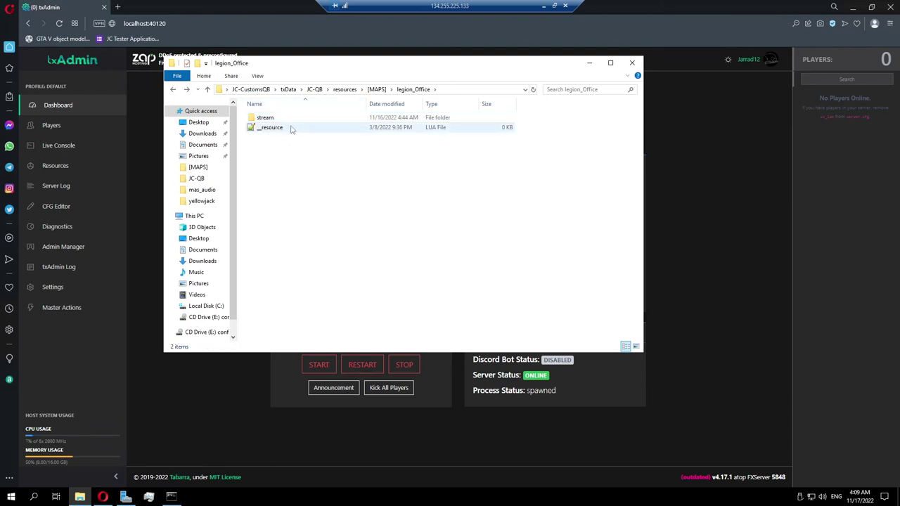
pyautogui.rightClick(280, 131)
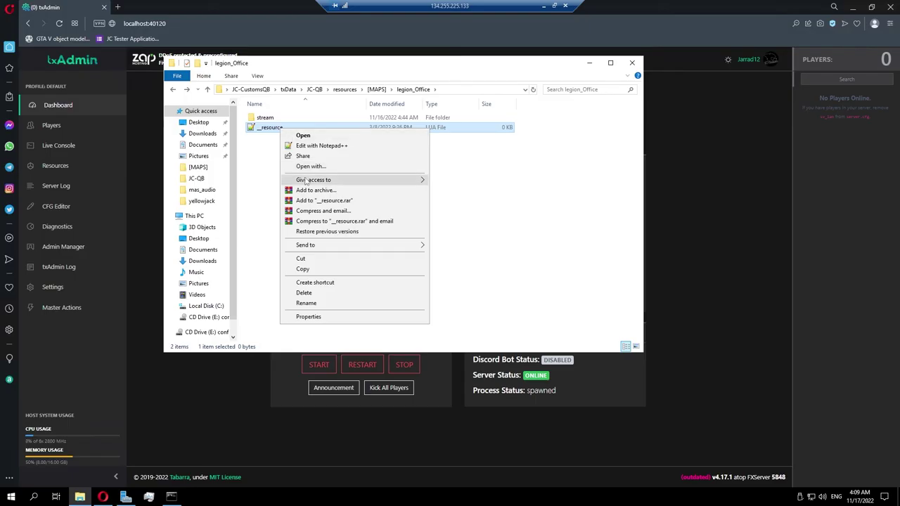
pyautogui.click(313, 270)
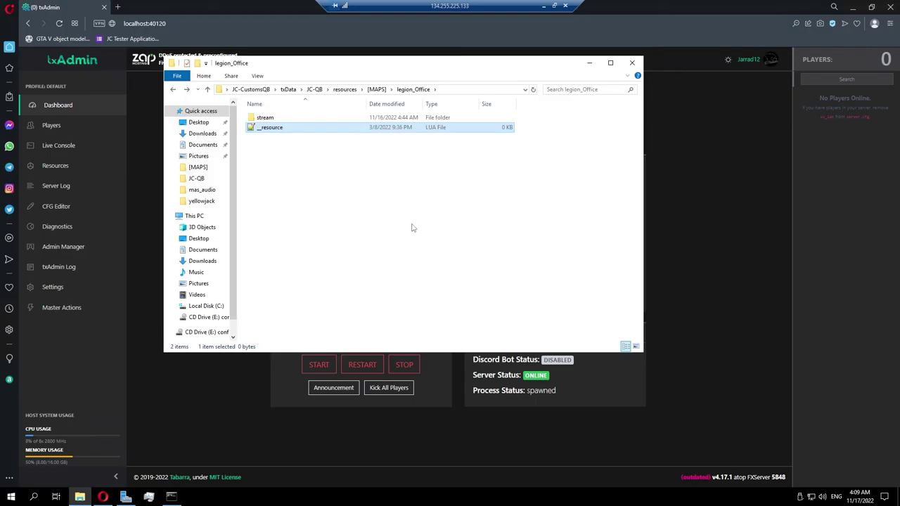
# Create a folder named tutorial inside the server's [MAPS] resources folder.
pyautogui.press('BackSpace')
pyautogui.rightClick(315, 266)
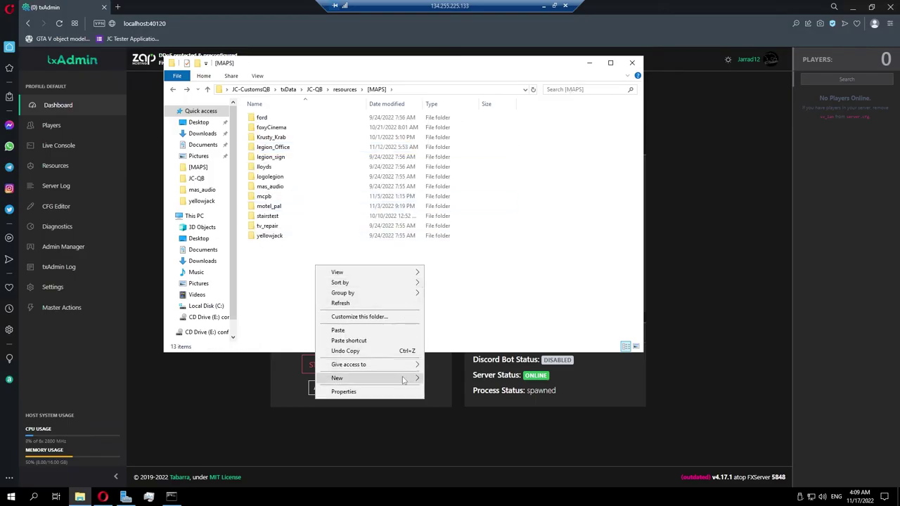
pyautogui.click(447, 372)
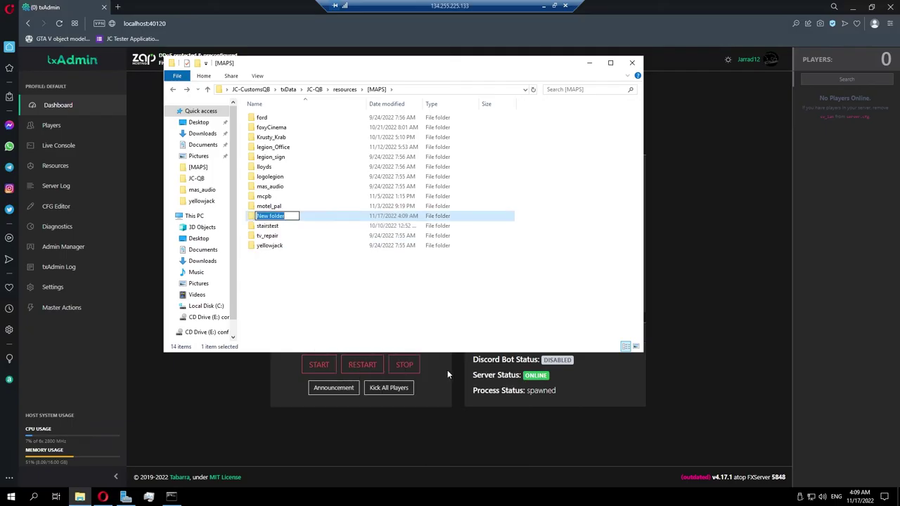
pyautogui.write('tutorial')
pyautogui.press('Return')
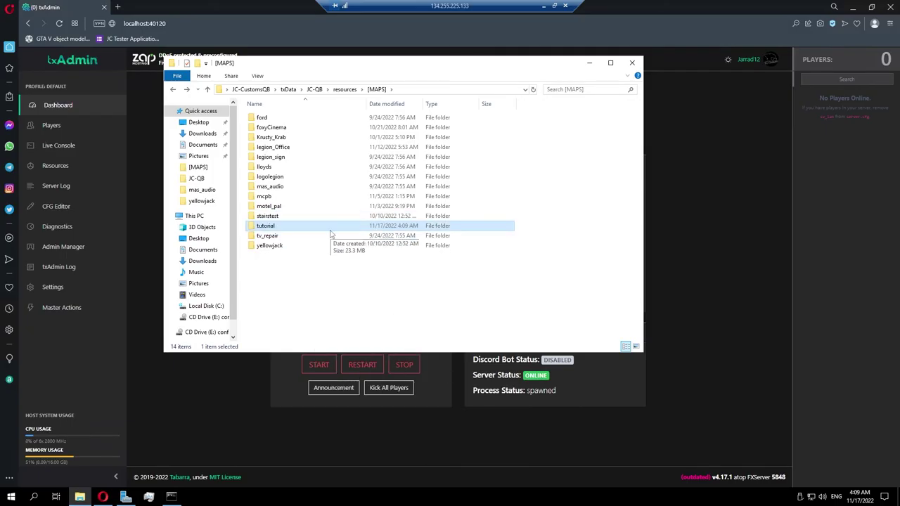
# Paste __resource and the local stream folder into the server's tutorial folder, and check the copied stream files.
pyautogui.doubleClick(298, 227)
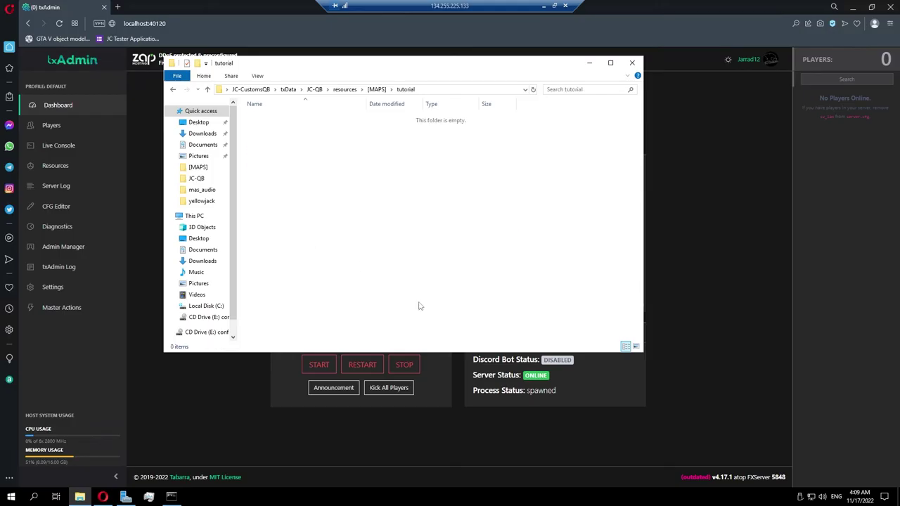
pyautogui.hotkey('ctrl', 'v')
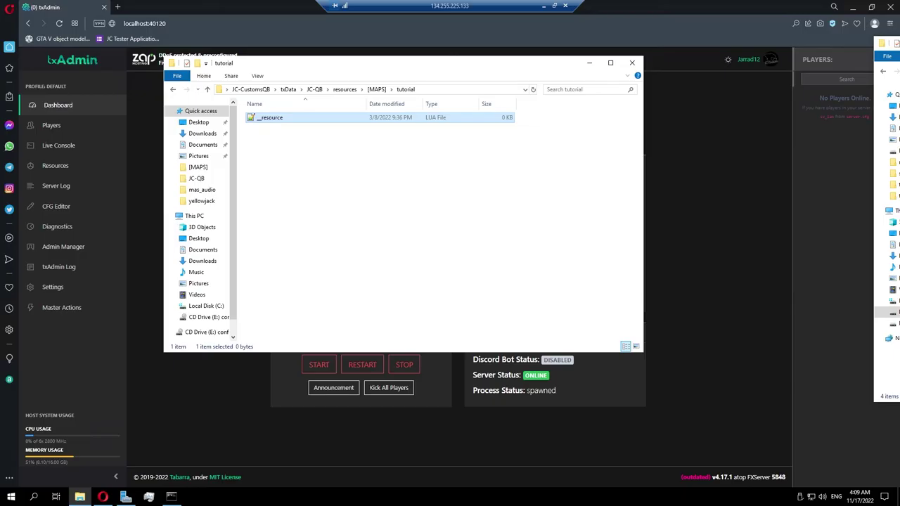
pyautogui.click(396, 191)
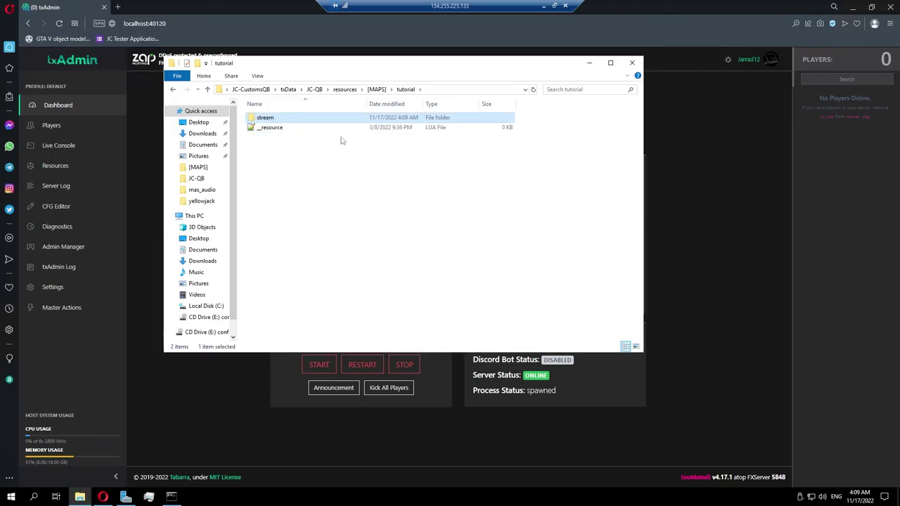
pyautogui.doubleClick(312, 118)
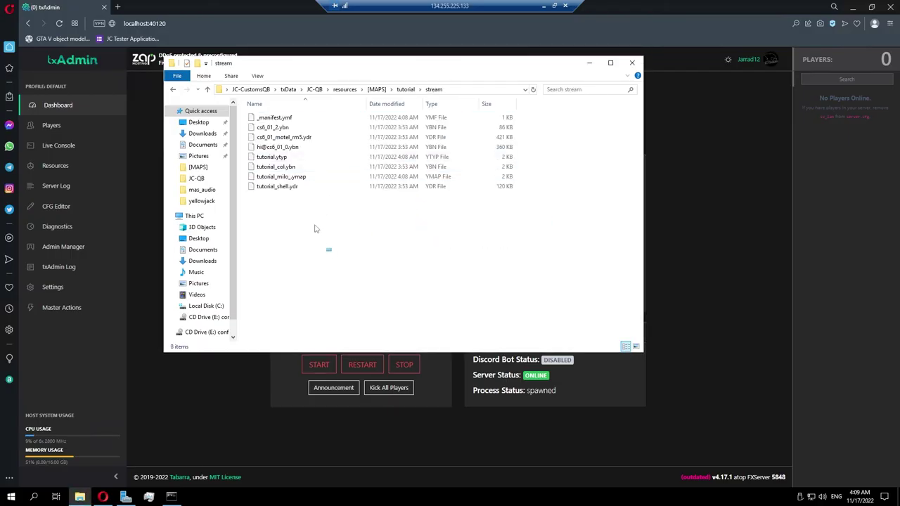
pyautogui.moveTo(331, 252); pyautogui.dragTo(293, 111)
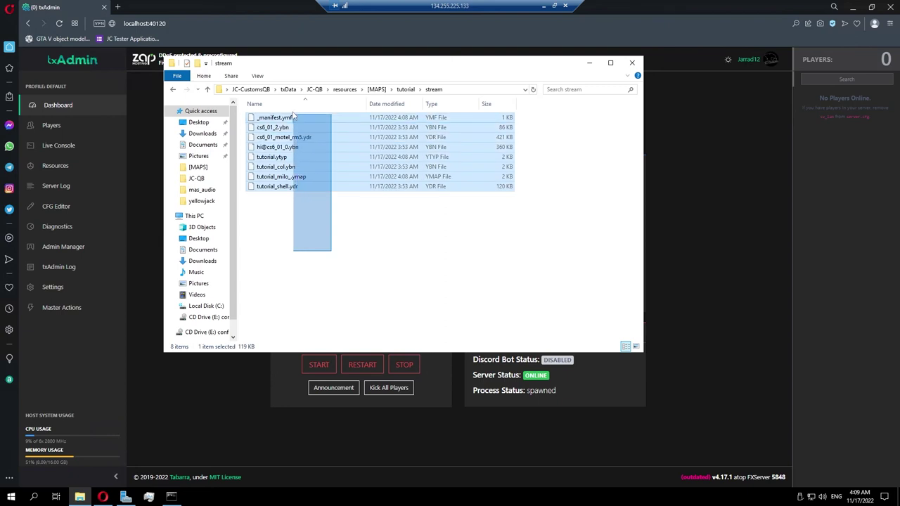
pyautogui.click(363, 254)
# Minimise the server's file window and restart the game server from the txAdmin dashboard.
pyautogui.click(589, 62)
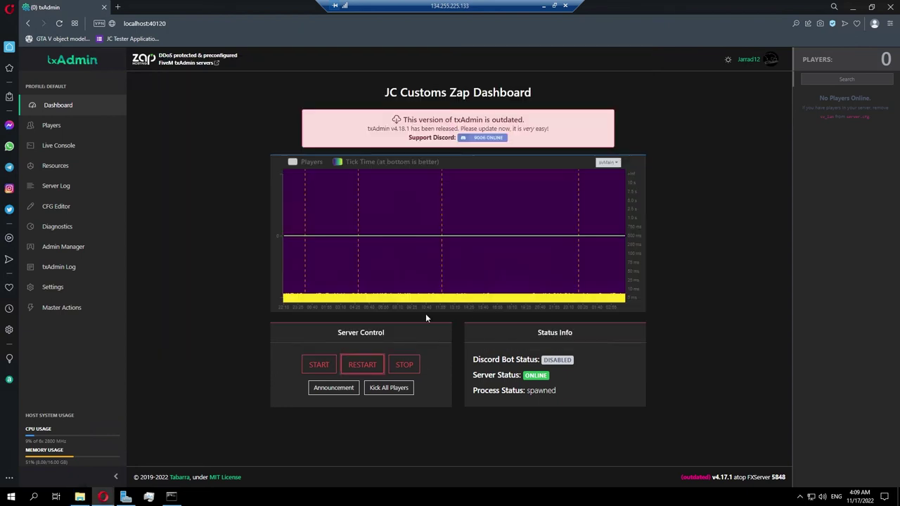
pyautogui.click(362, 365)
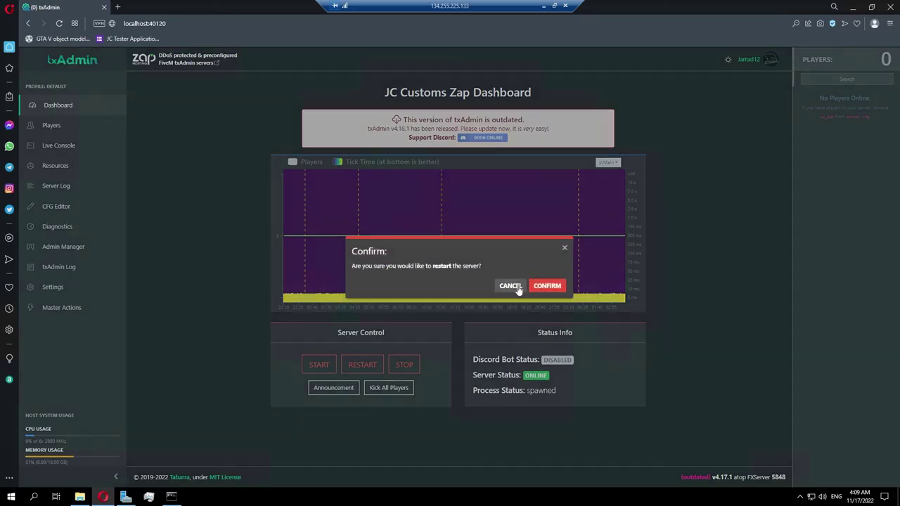
pyautogui.click(540, 289)
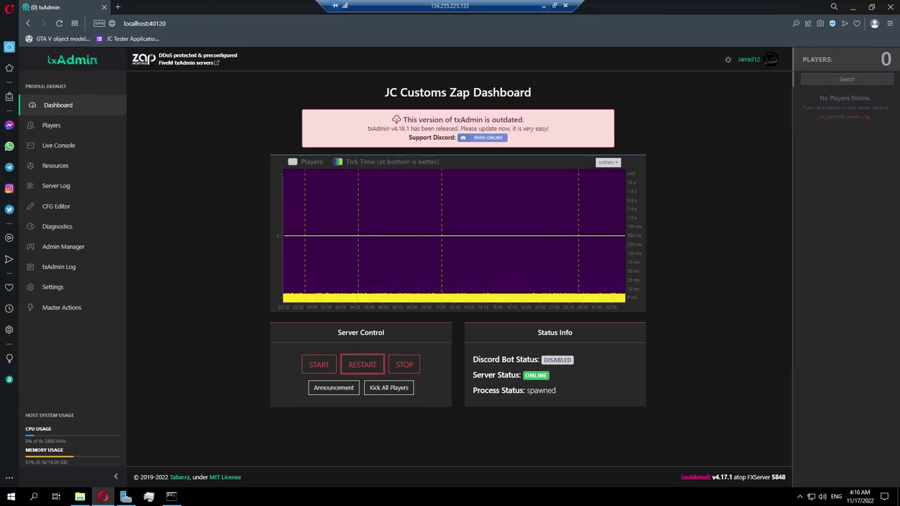
# Leave the remote session, clear the open windows, and switch to FiveM to connect to the JC Customs Zap server.
pyautogui.click(544, 7)
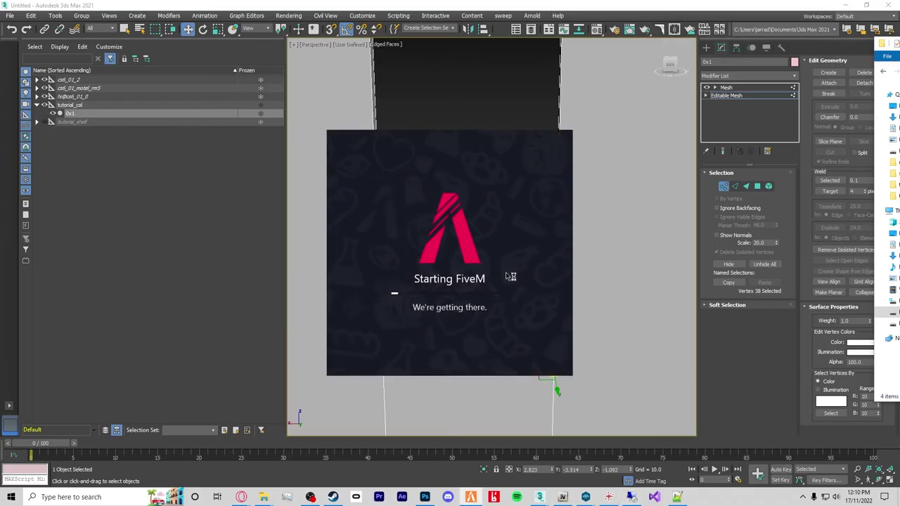
pyautogui.click(844, 5)
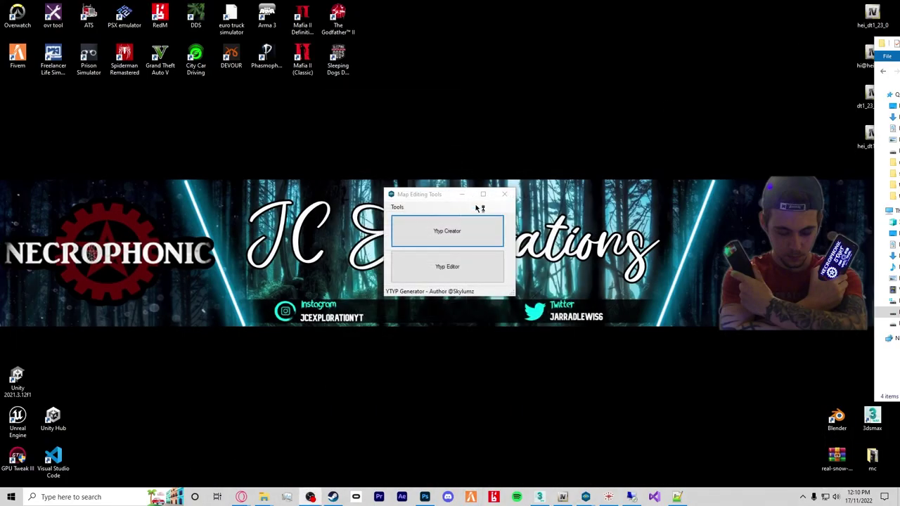
pyautogui.click(506, 191)
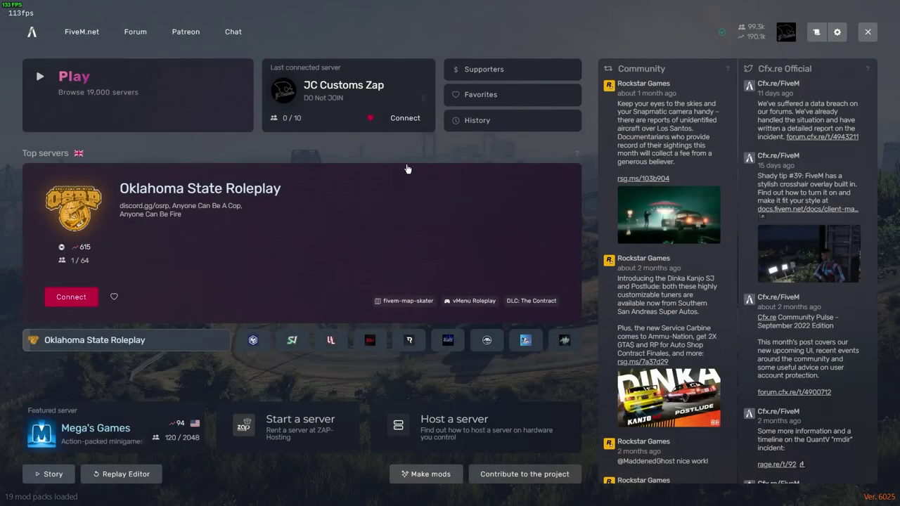
pyautogui.click(391, 116)
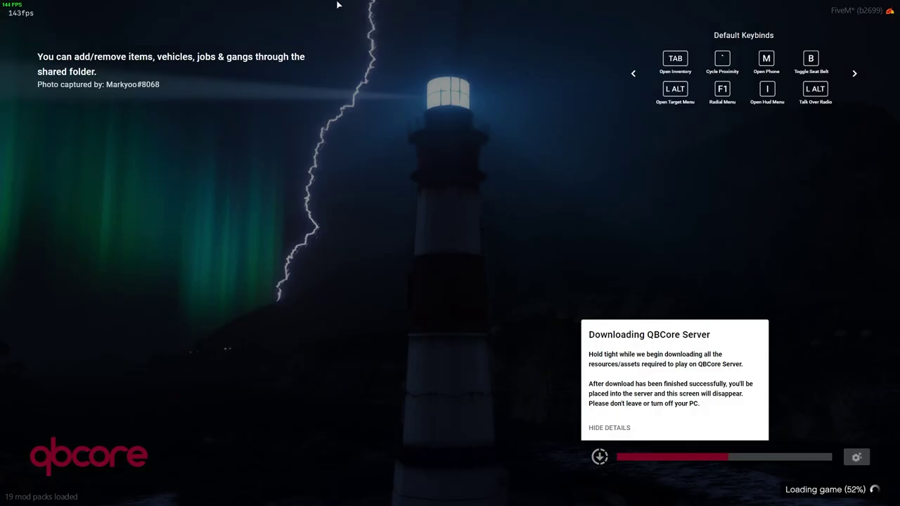
pyautogui.click(856, 457)
pyautogui.click(747, 310)
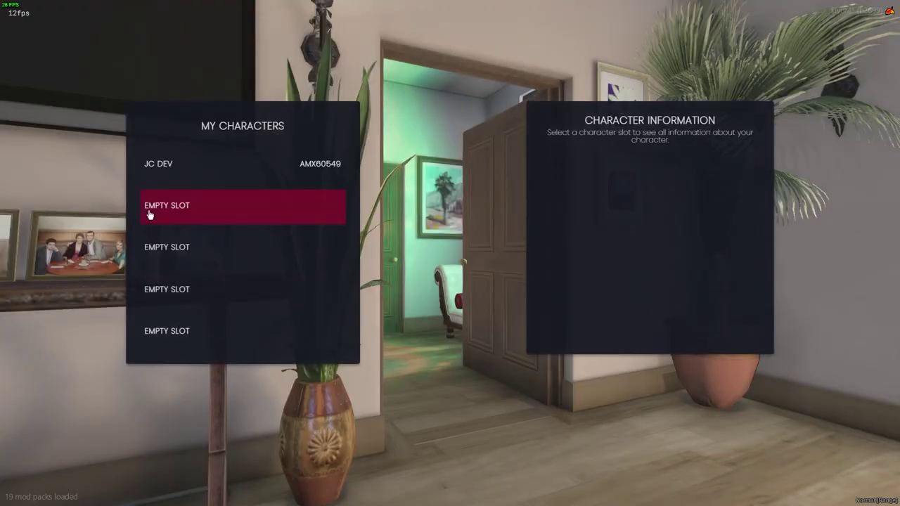
# Play as the existing character in the first slot and spawn at the Yellowjack location.
pyautogui.click(176, 164)
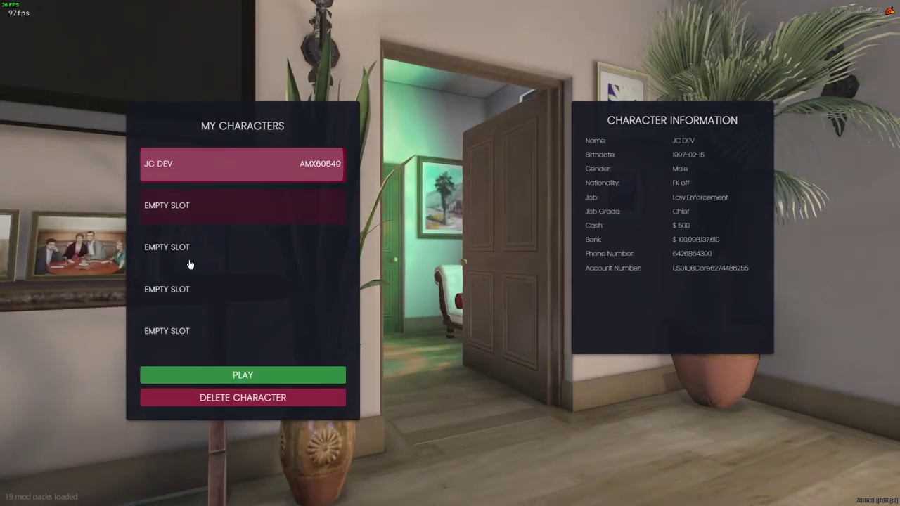
pyautogui.click(277, 375)
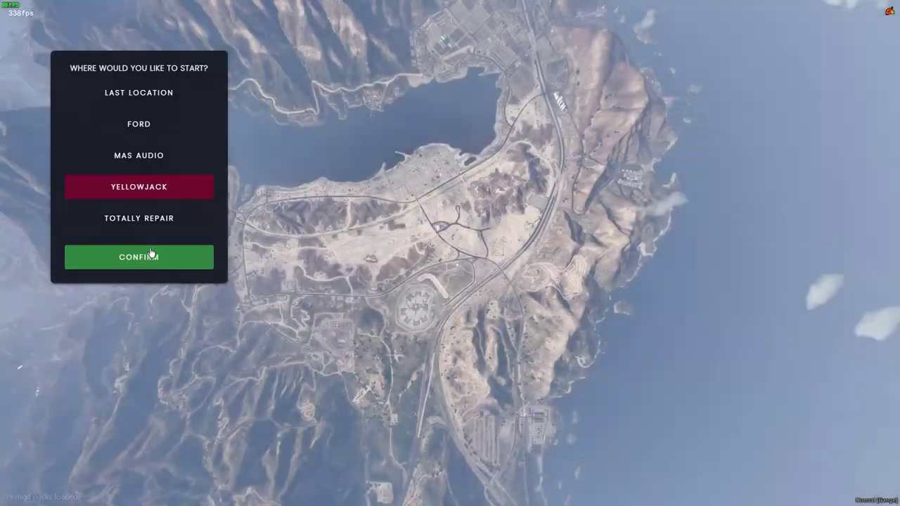
pyautogui.click(144, 258)
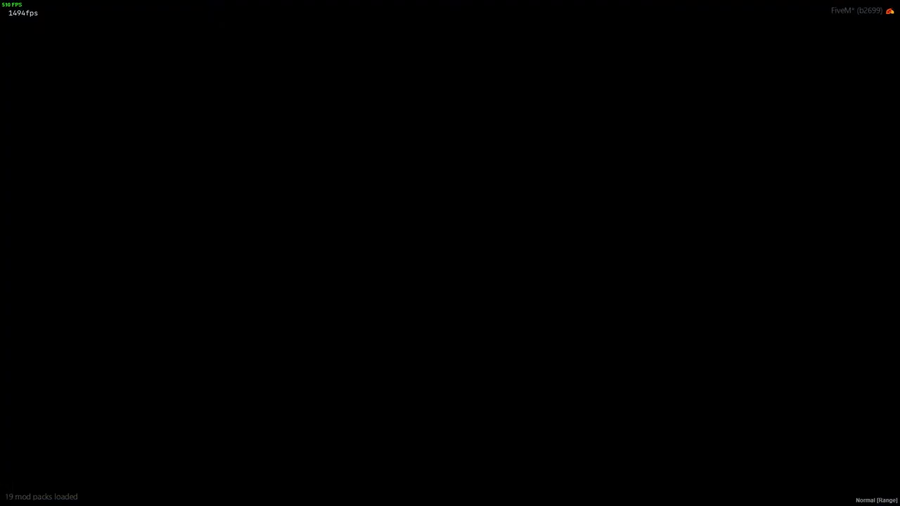
# Enable NoClip from the admin options, fly to the motel room's entrance, and disable NoClip there.
pyautogui.press('F5')
pyautogui.press('Return')
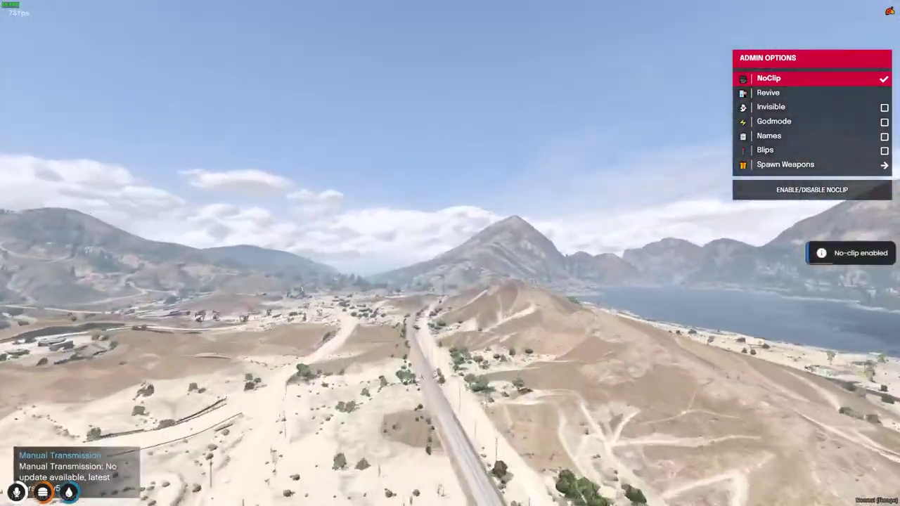
pyautogui.press('w')
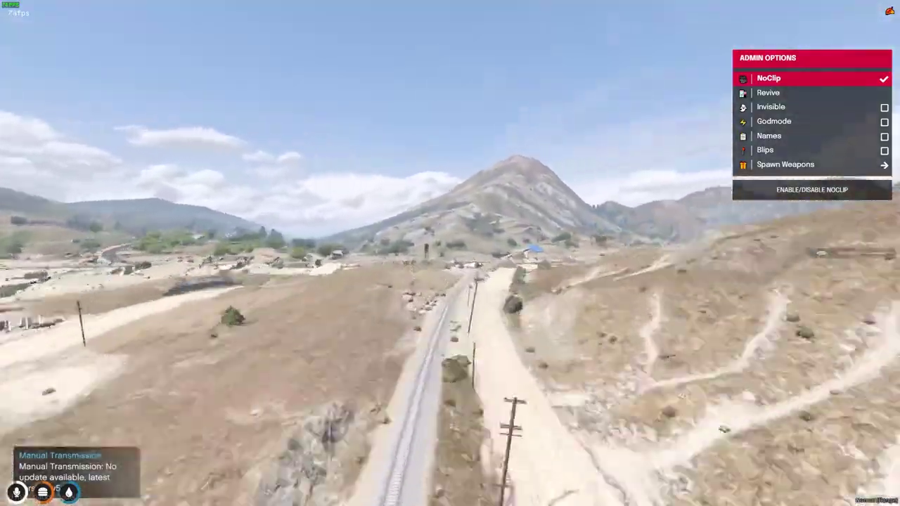
pyautogui.press('w')
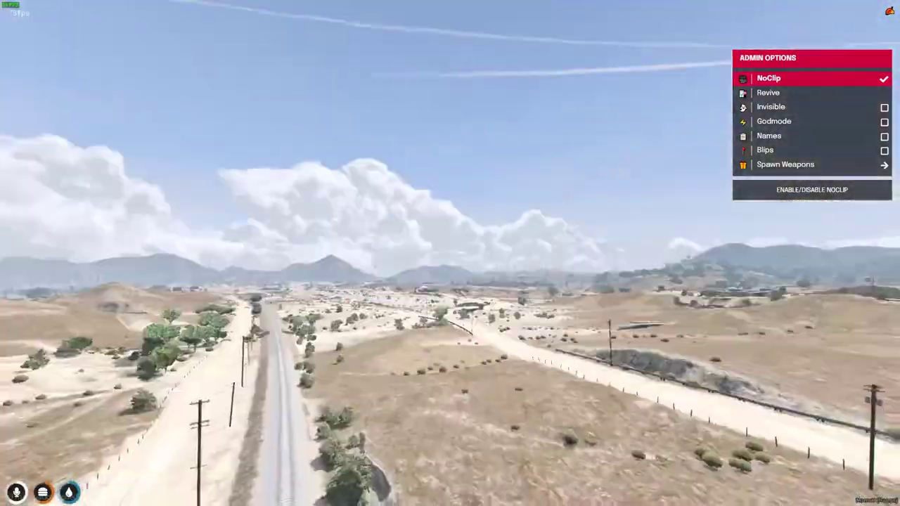
pyautogui.press('w')
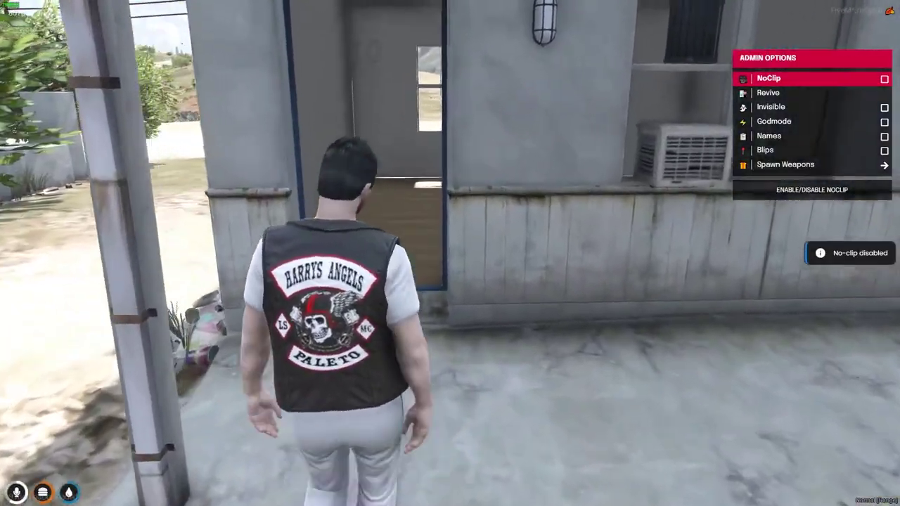
# Walk into the motel room and examine its floor, walls, windows, doorway and bin from inside.
pyautogui.press('w')
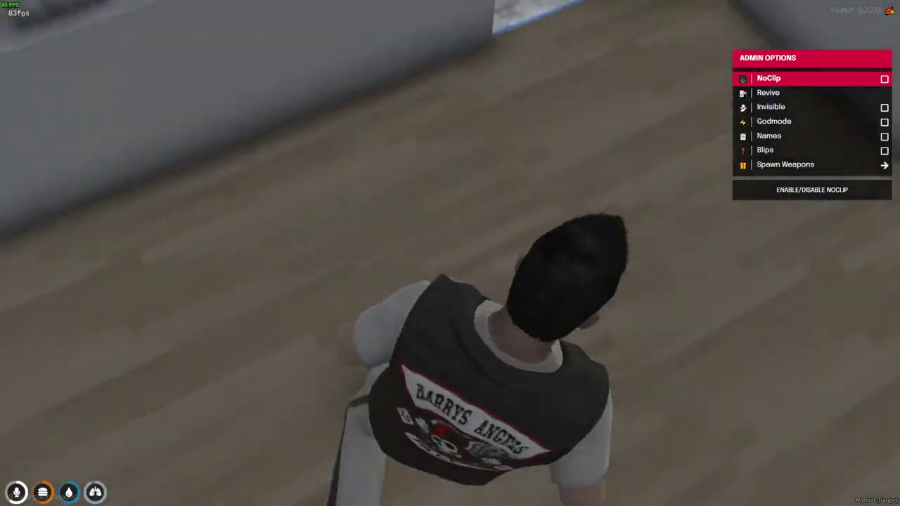
pyautogui.press('w')
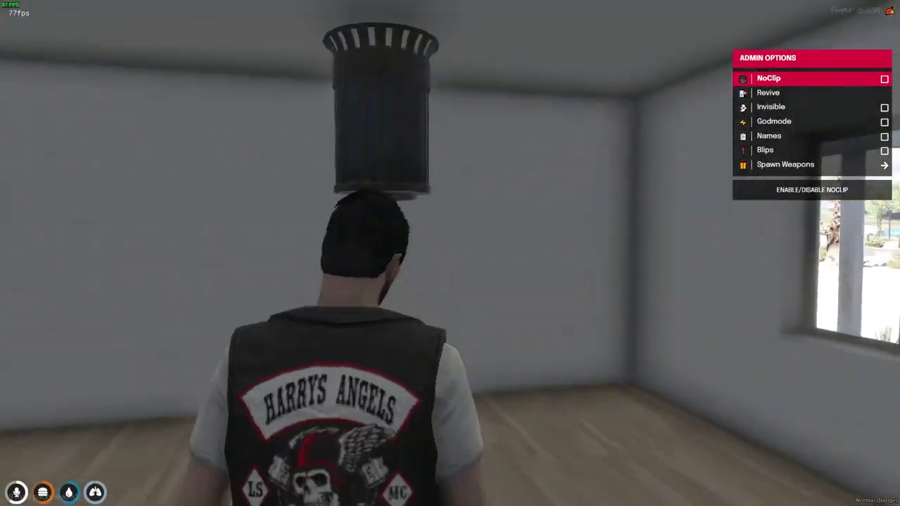
pyautogui.press('w')
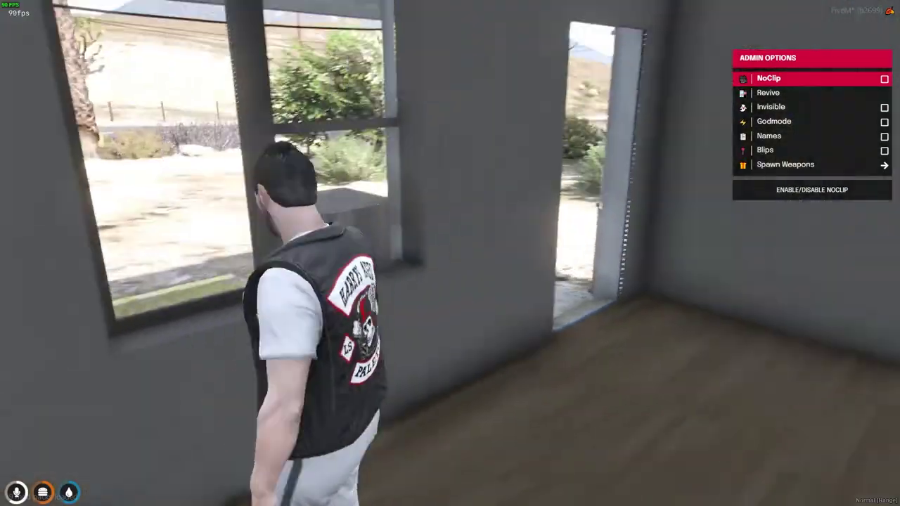
pyautogui.press('w')
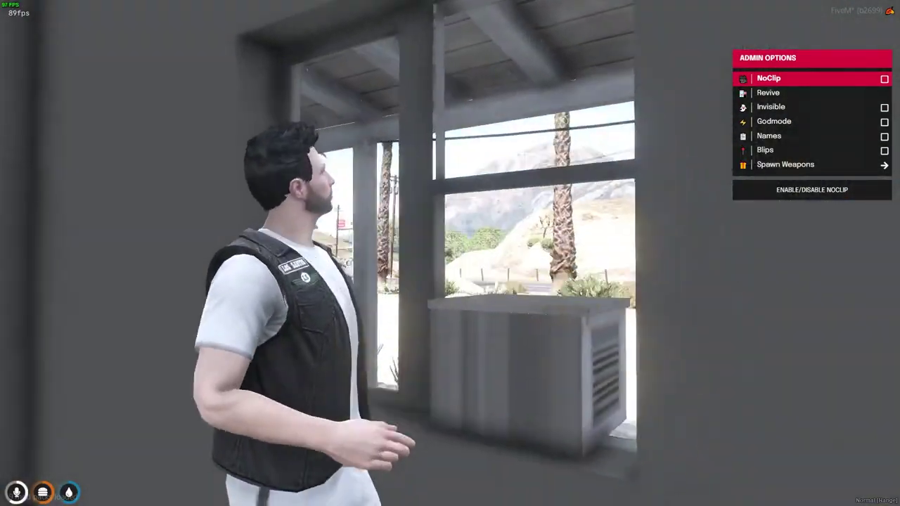
pyautogui.press('w')
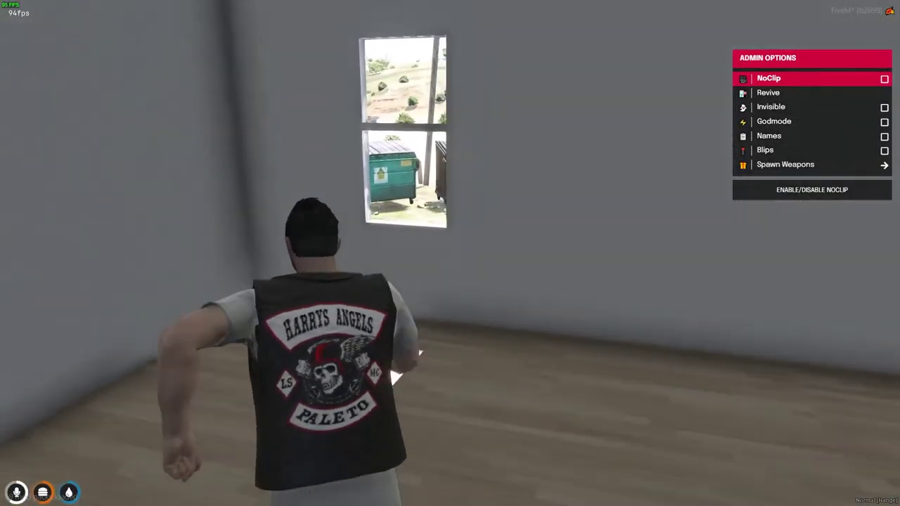
pyautogui.press('w')
pyautogui.press('w')
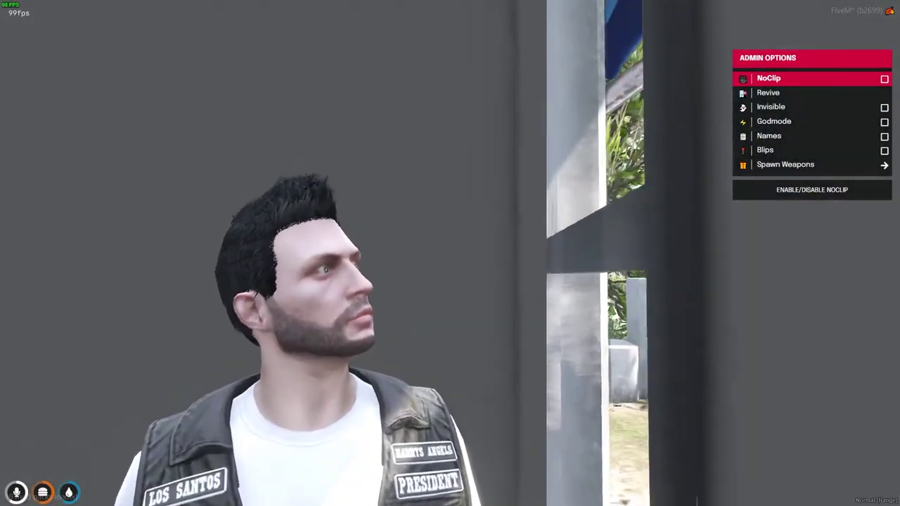
pyautogui.press('w')
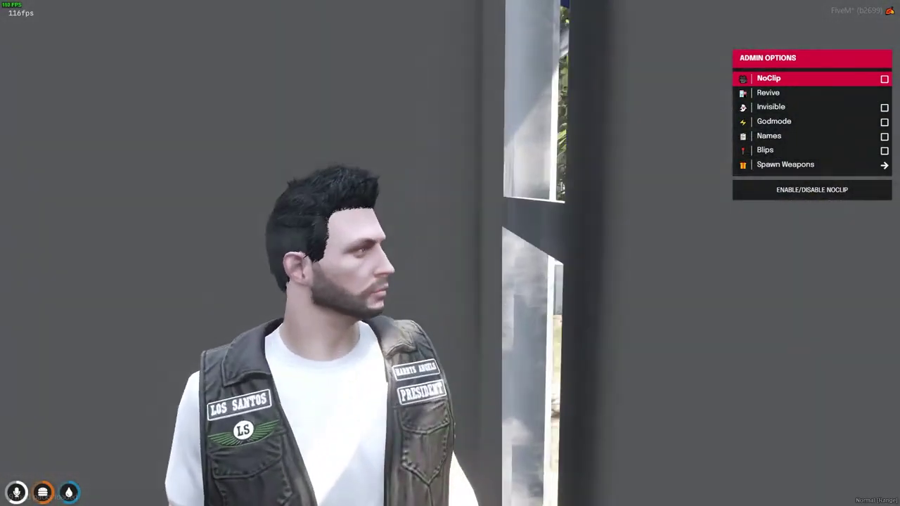
pyautogui.press('w')
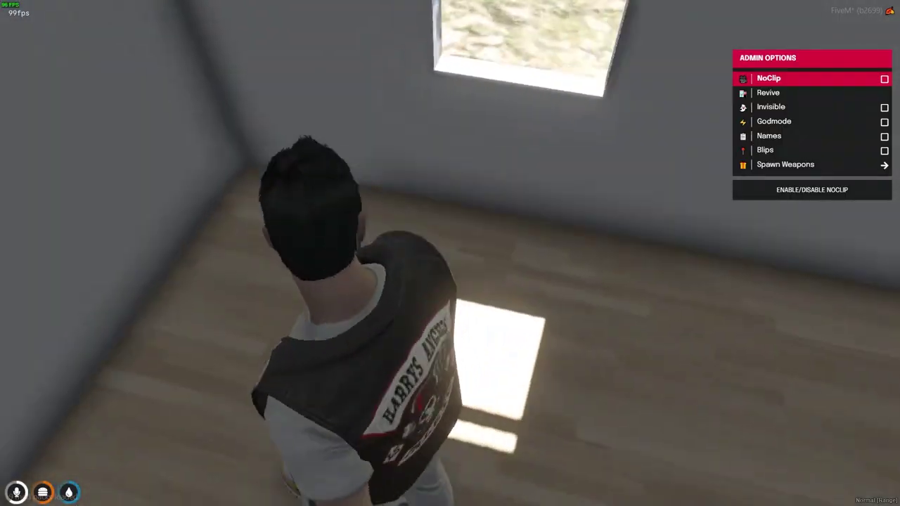
pyautogui.press('w')
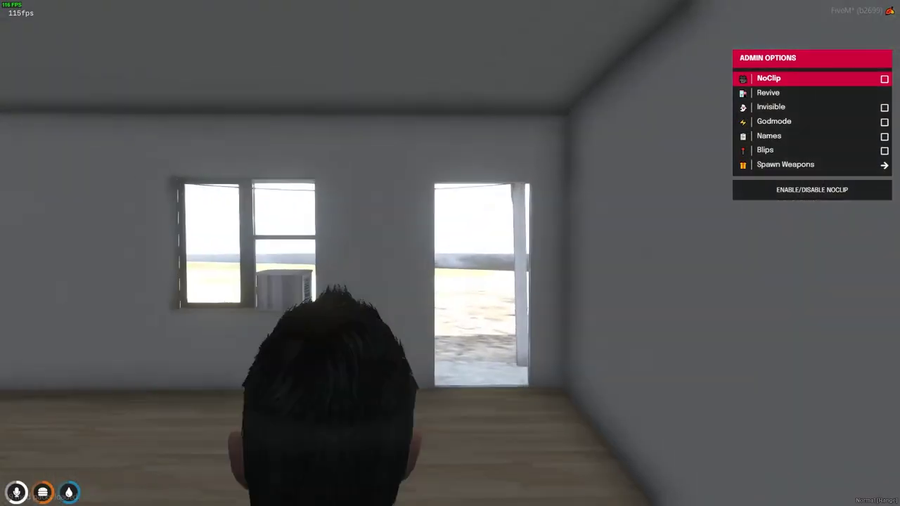
pyautogui.press('s')
pyautogui.press('w')
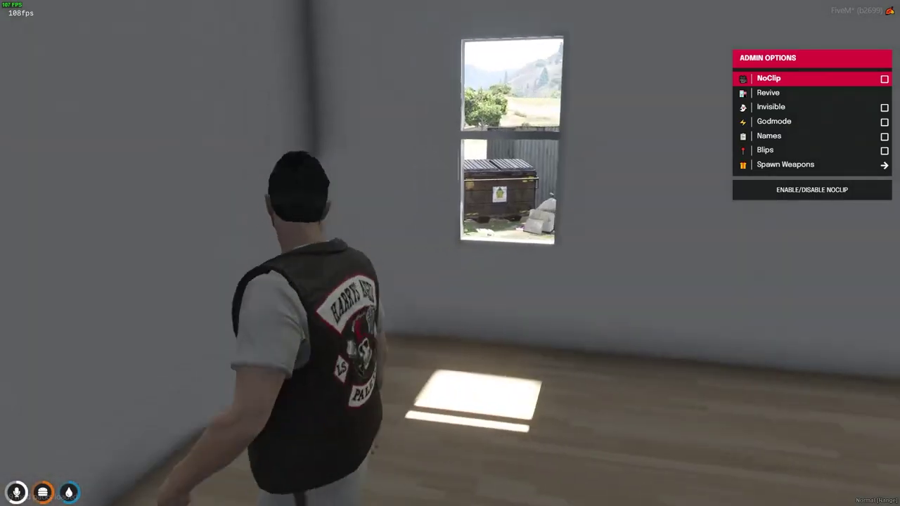
pyautogui.press('w')
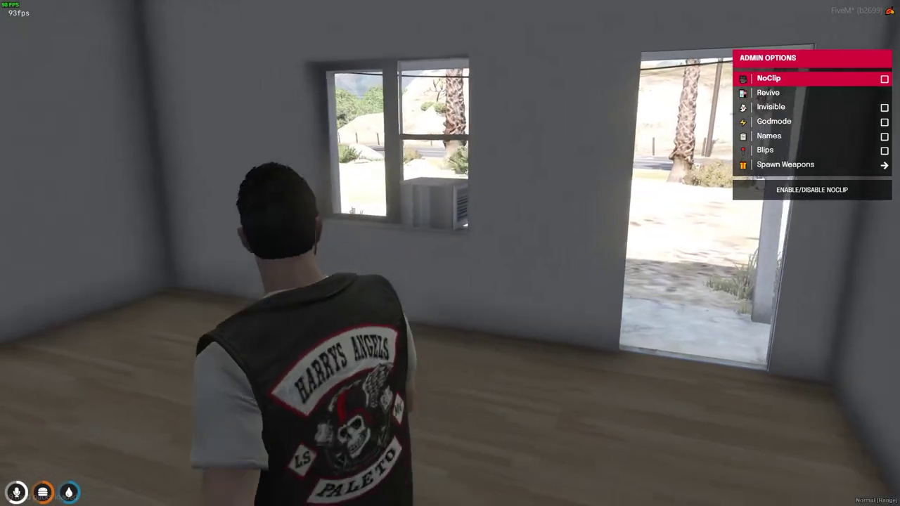
pyautogui.press('w')
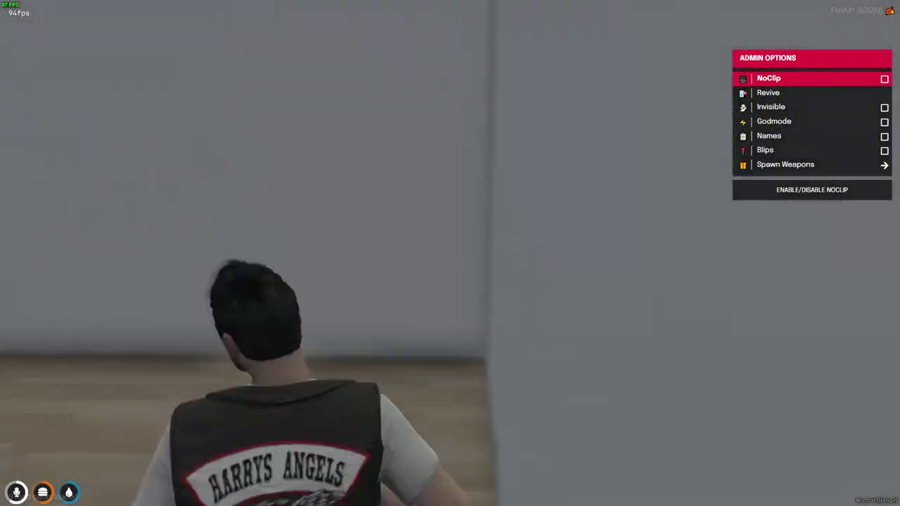
pyautogui.press('w')
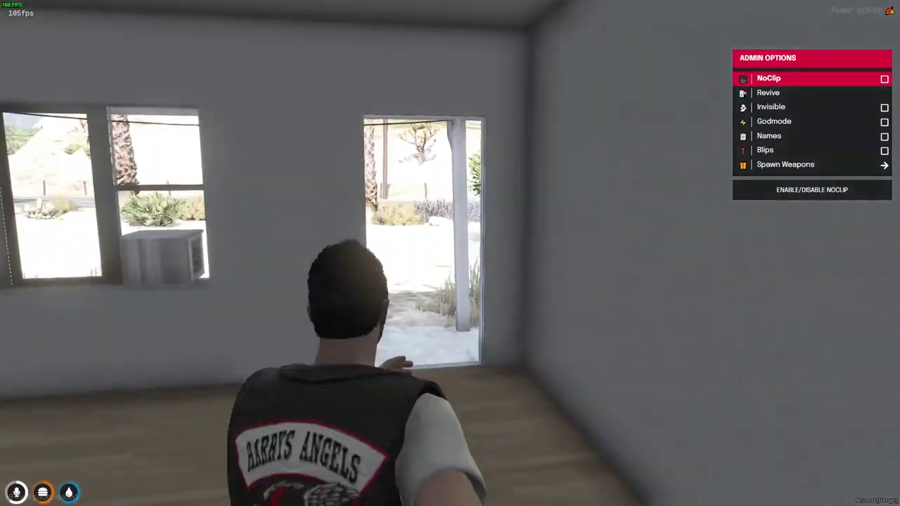
pyautogui.press('w')
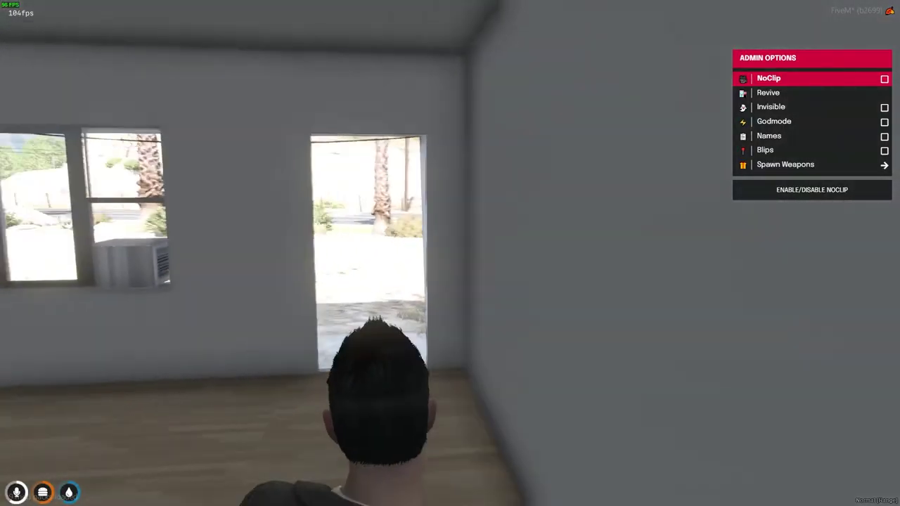
# Walk around the outside of the motel to check the rear window, and return into the room to inspect it again.
pyautogui.press('w')
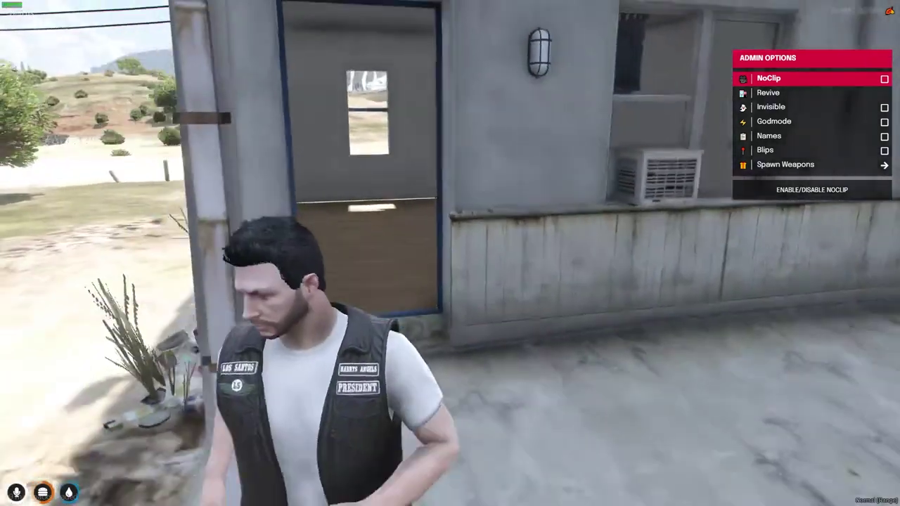
pyautogui.press('w')
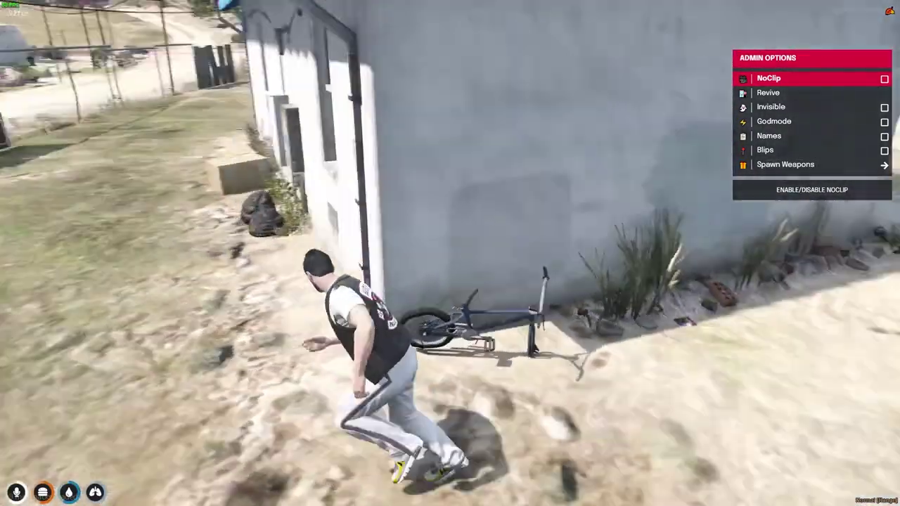
pyautogui.press('w')
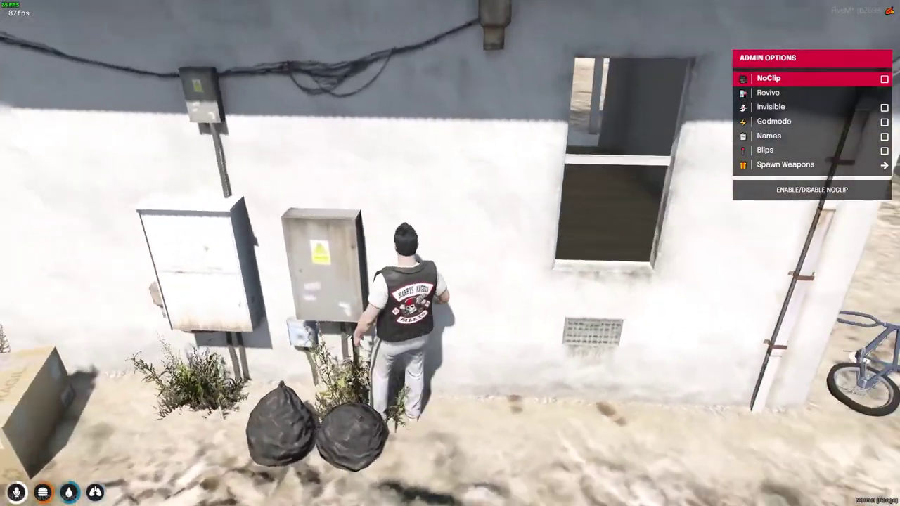
pyautogui.press('w')
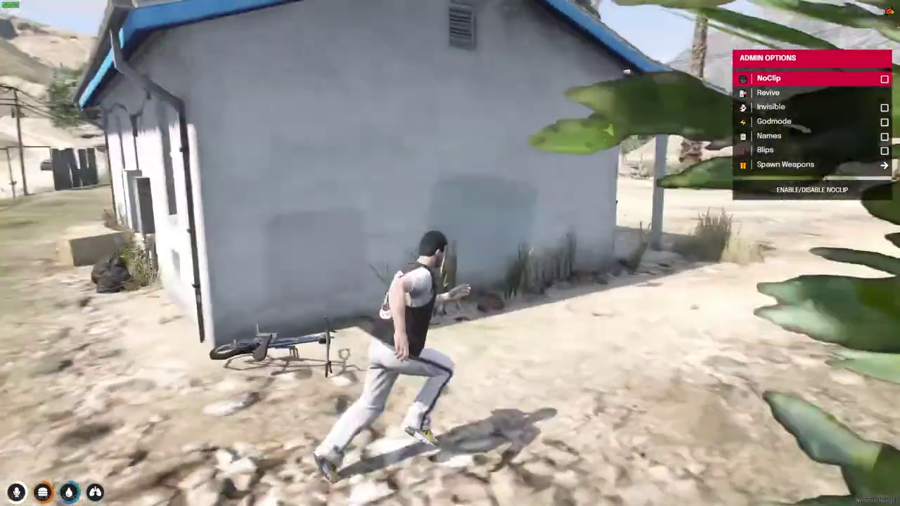
pyautogui.press('w')
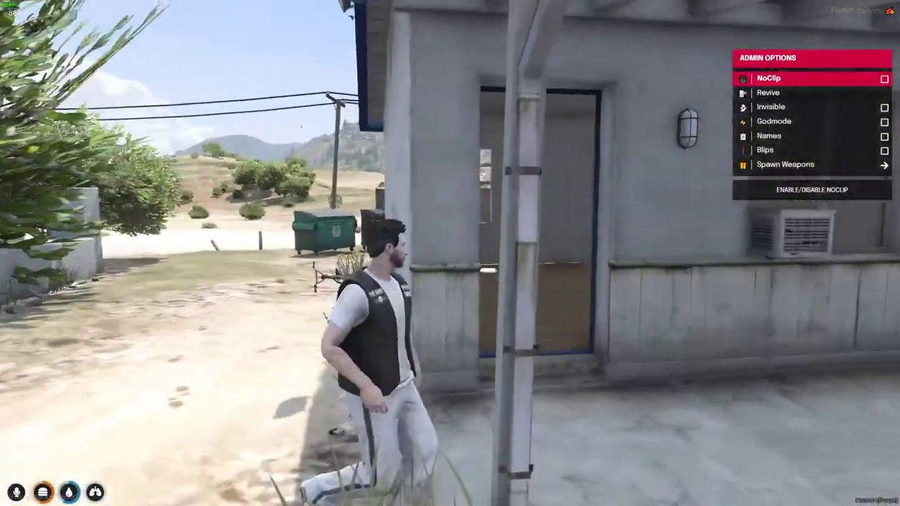
pyautogui.press('w')
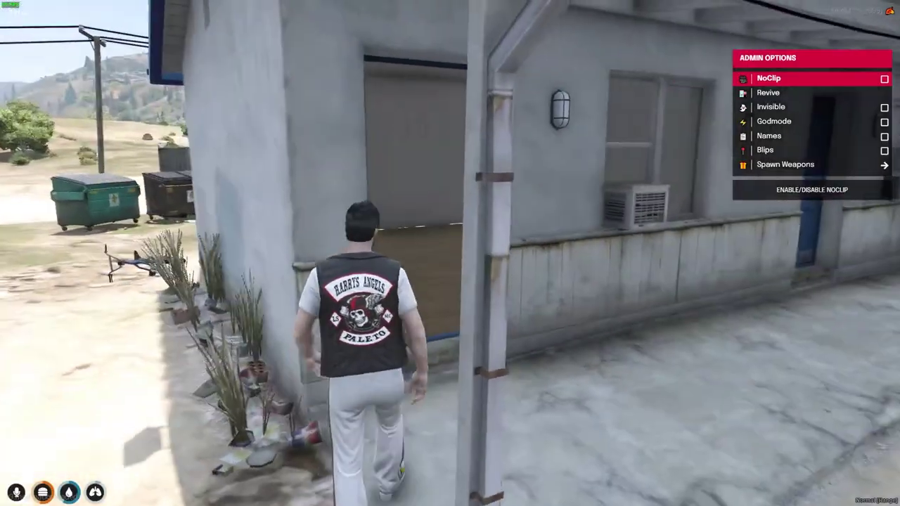
pyautogui.press('w')
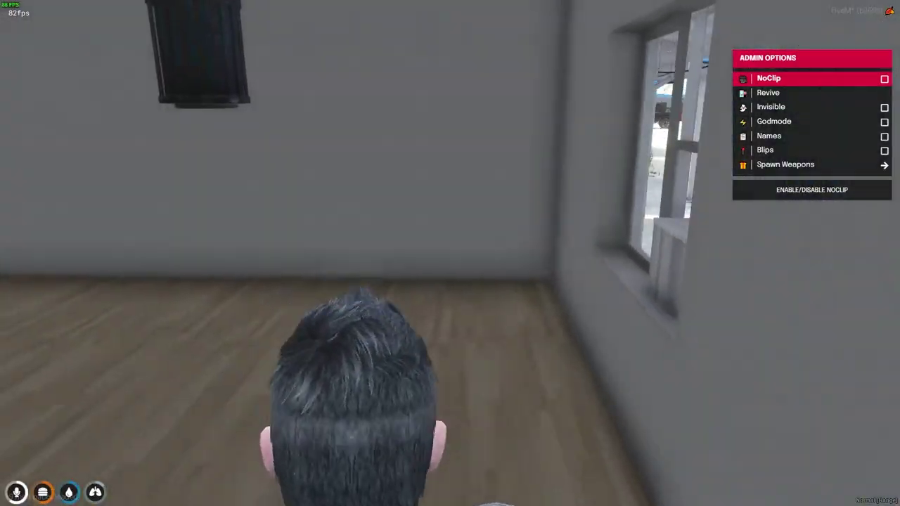
pyautogui.press('w')
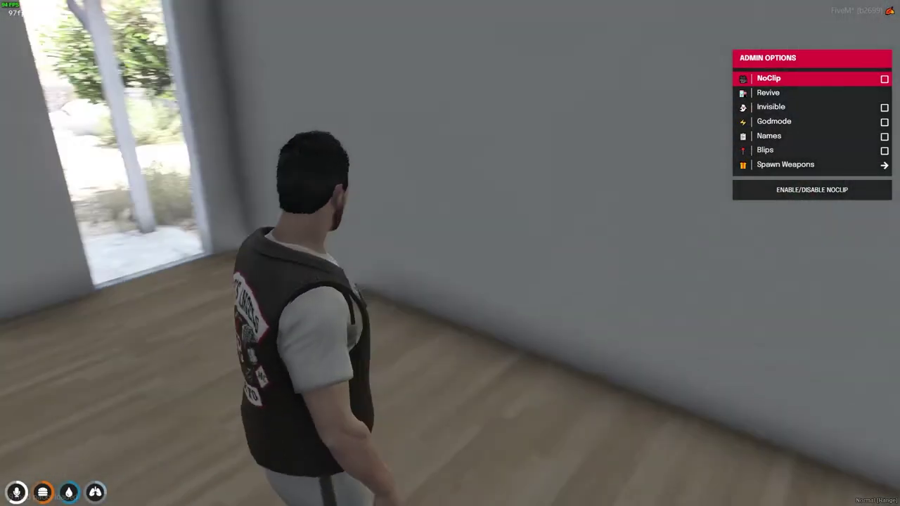
# Quit FiveM with the console command quit, switch to CodeWalker, and minimise the project window.
pyautogui.press('F8')
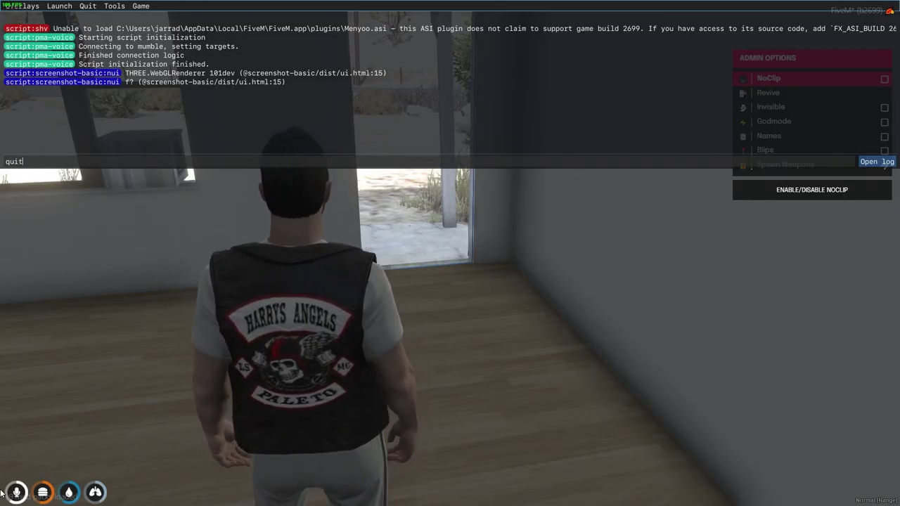
pyautogui.press('Return')
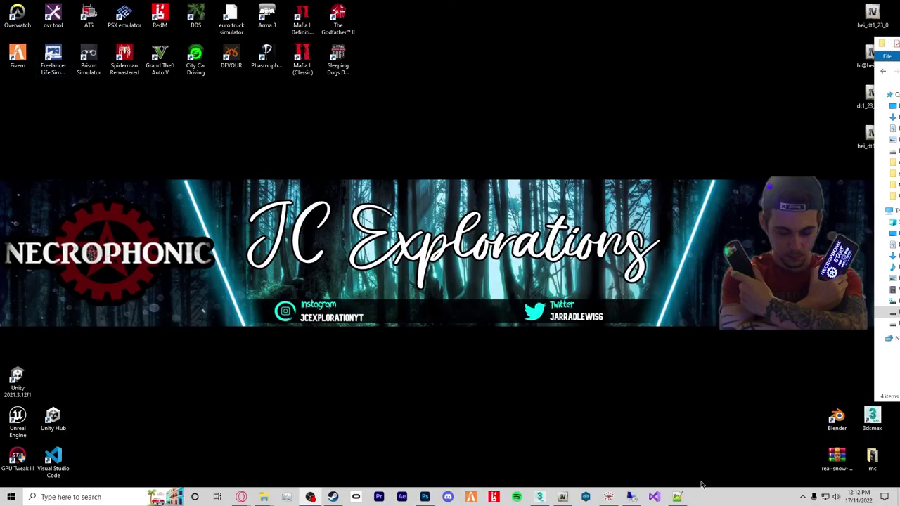
pyautogui.click(609, 497)
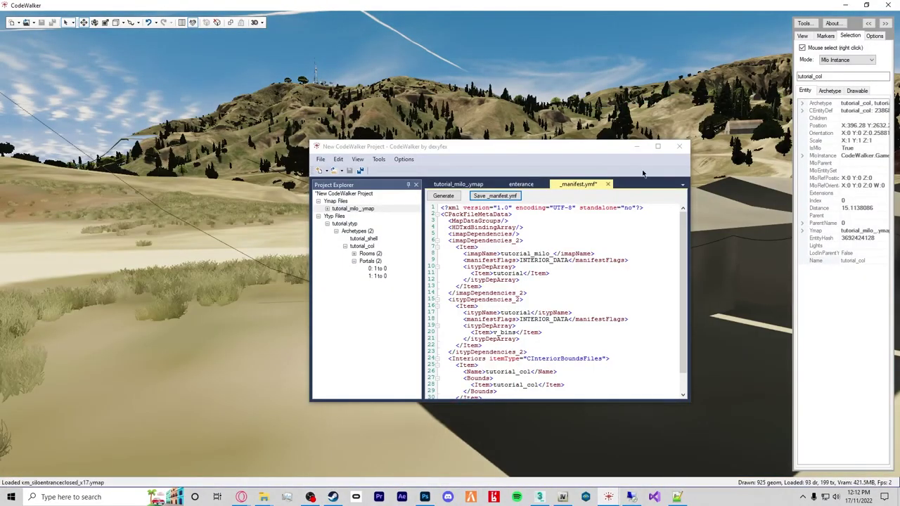
pyautogui.click(636, 146)
# Set the selection mode to Occlusion and select the box occluder covering the motel room.
pyautogui.click(847, 60)
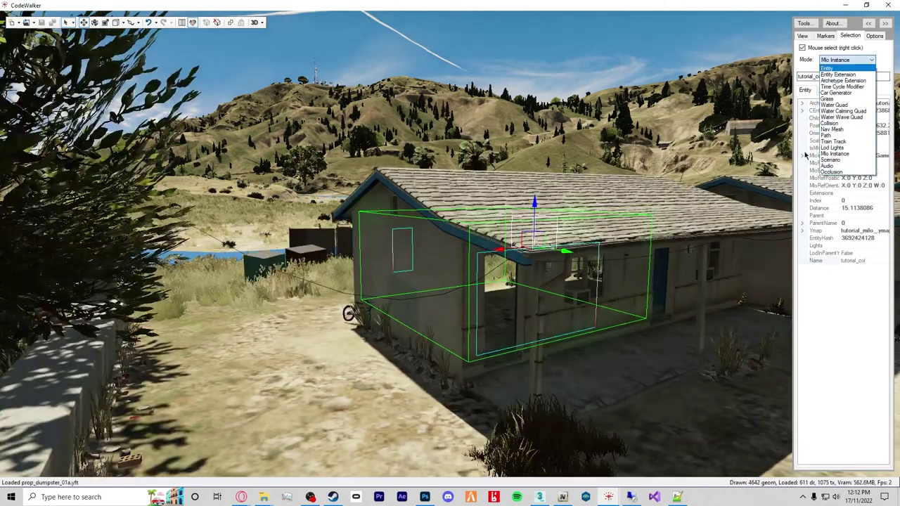
pyautogui.click(832, 173)
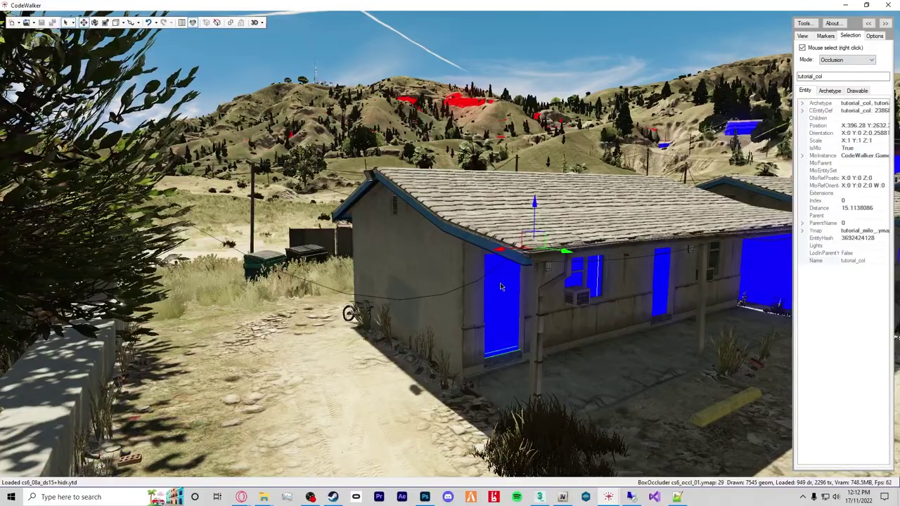
pyautogui.rightClick(439, 290)
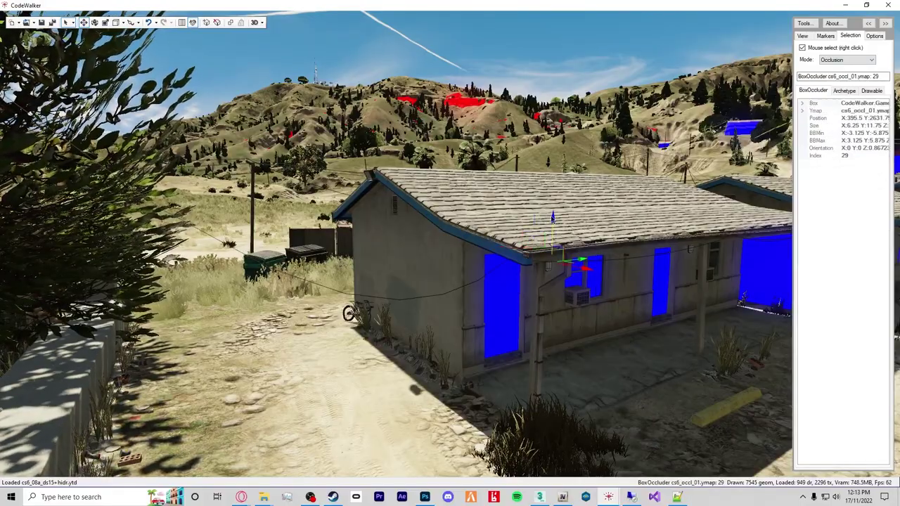
pyautogui.moveTo(515, 345); pyautogui.dragTo(512, 259)
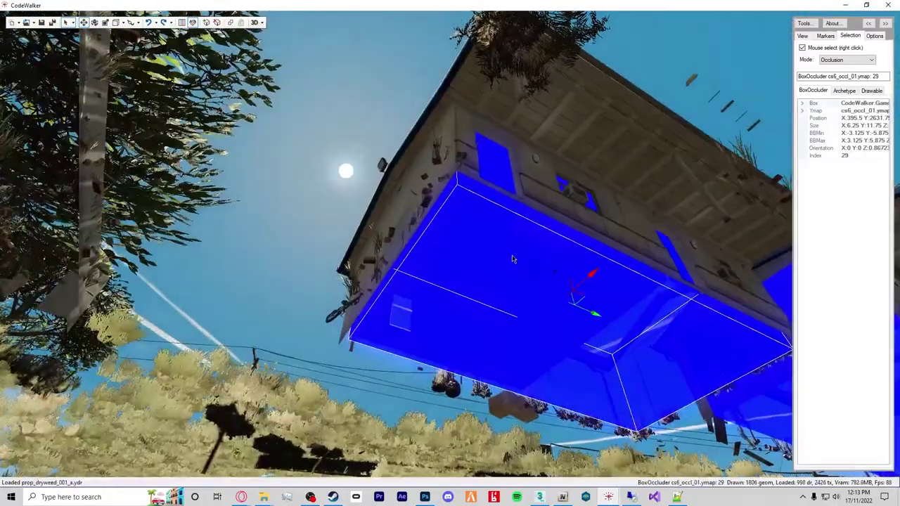
pyautogui.moveTo(561, 282); pyautogui.dragTo(531, 306)
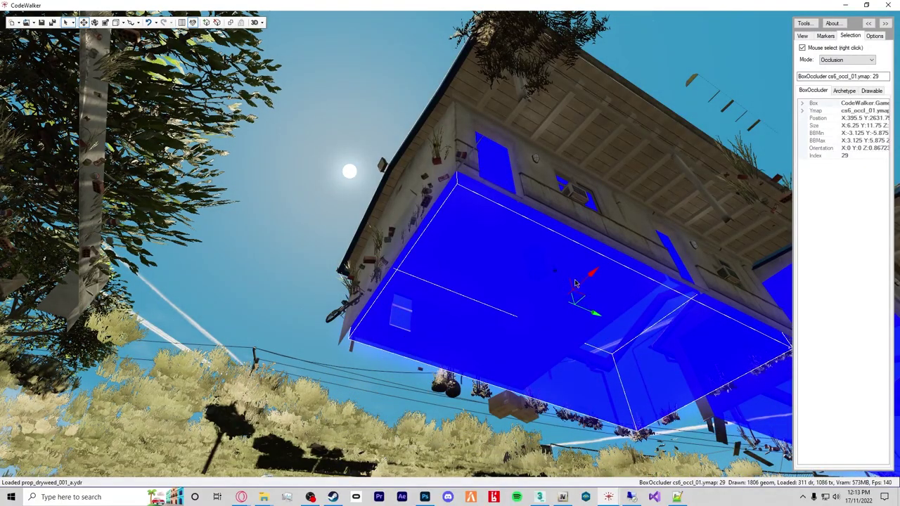
pyautogui.moveTo(560, 278)
pyautogui.mouseDown()
pyautogui.moveTo(563, 310)
pyautogui.moveTo(548, 261)
pyautogui.moveTo(557, 277)
pyautogui.mouseUp()
# Restore the project window, move it clear of the building, and delete the motel room's box occluder from cs6_occl_01.ymap.
pyautogui.moveTo(608, 497)
pyautogui.click(655, 454)
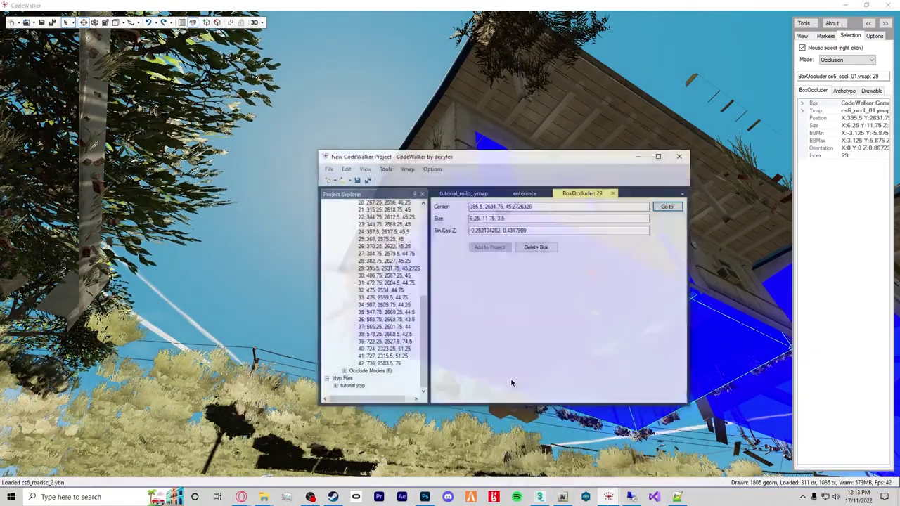
pyautogui.moveTo(420, 210); pyautogui.dragTo(415, 211)
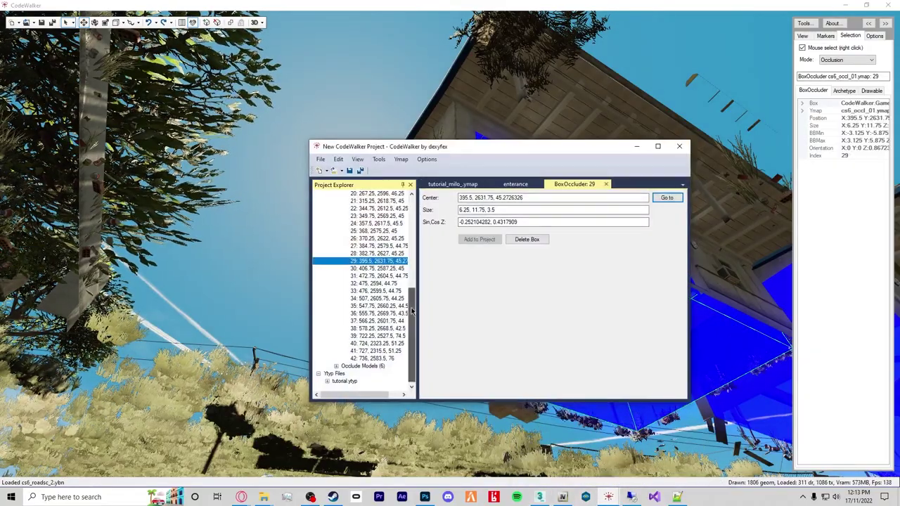
pyautogui.moveTo(417, 302); pyautogui.dragTo(411, 183)
pyautogui.moveTo(412, 216); pyautogui.dragTo(419, 332)
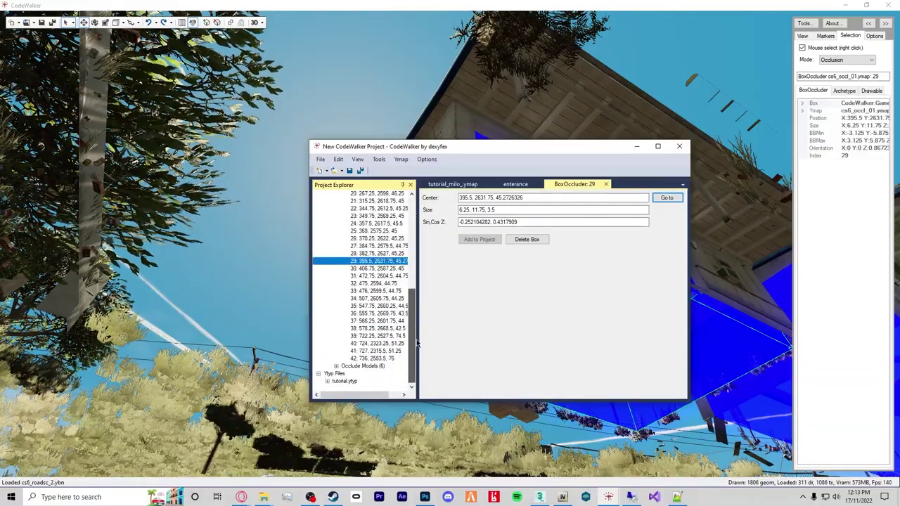
pyautogui.click(667, 198)
pyautogui.moveTo(6, 184); pyautogui.dragTo(350, 175)
pyautogui.moveTo(554, 275); pyautogui.dragTo(554, 304)
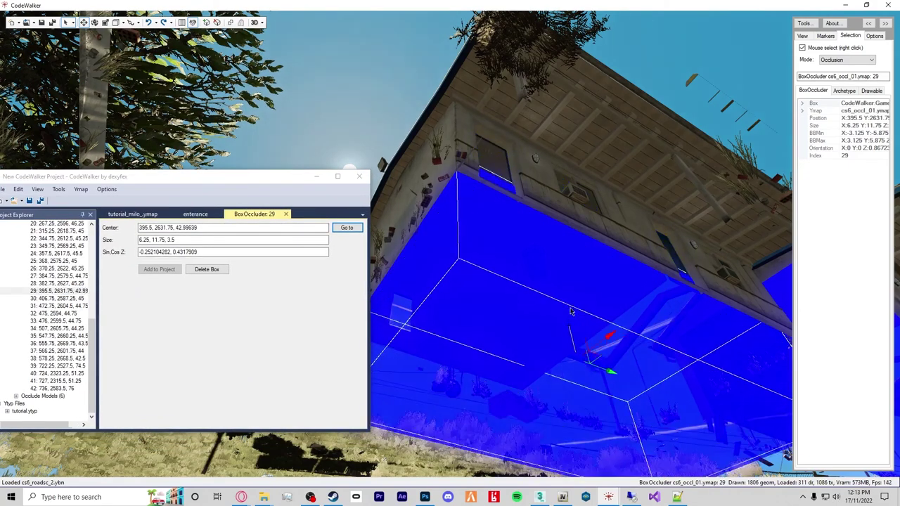
pyautogui.press('Delete')
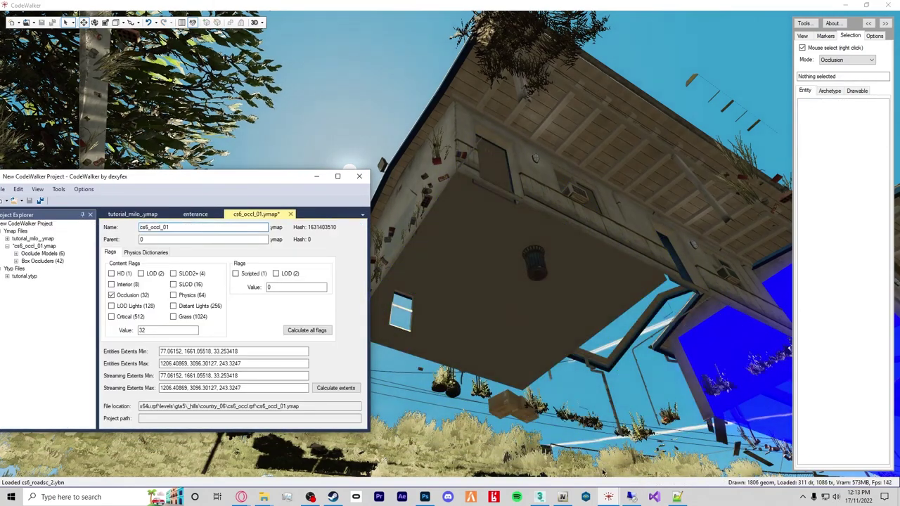
# Select cs6_occl_01.ymap in the project, move the project window into view, and recalculate the ymap's flags and extents.
pyautogui.click(28, 223)
pyautogui.click(34, 246)
pyautogui.moveTo(92, 178); pyautogui.dragTo(357, 73)
pyautogui.click(587, 284)
pyautogui.click(587, 284)
pyautogui.click(571, 226)
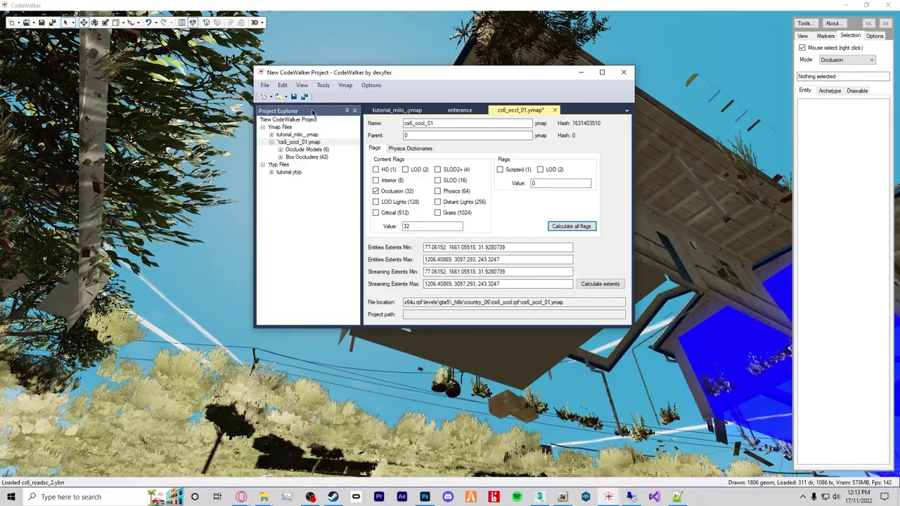
pyautogui.click(295, 142)
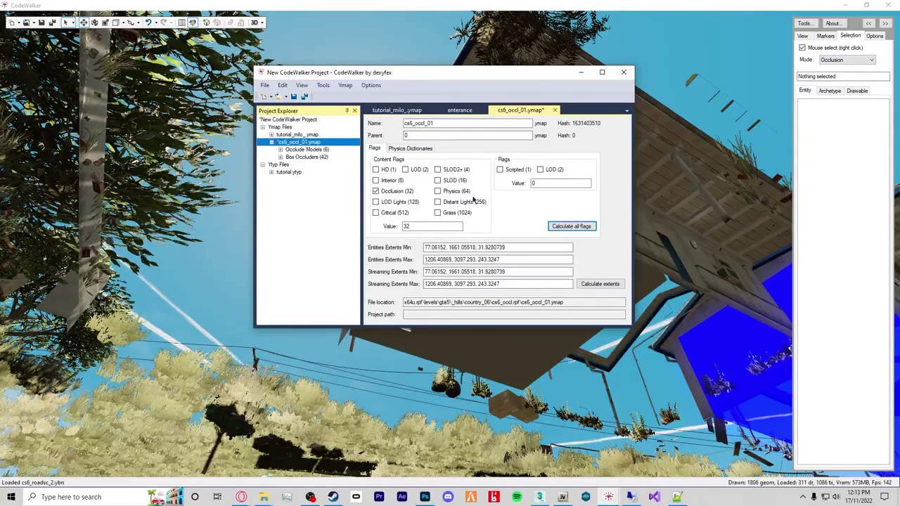
pyautogui.click(576, 228)
pyautogui.click(598, 284)
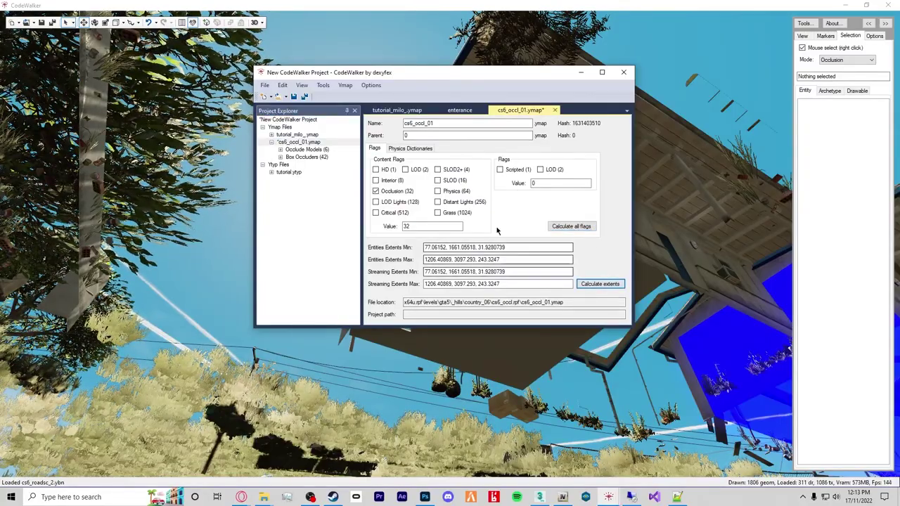
# Save cs6_occl_01.ymap to the tutorial stream folder, and close the project window and CodeWalker.
pyautogui.click(295, 97)
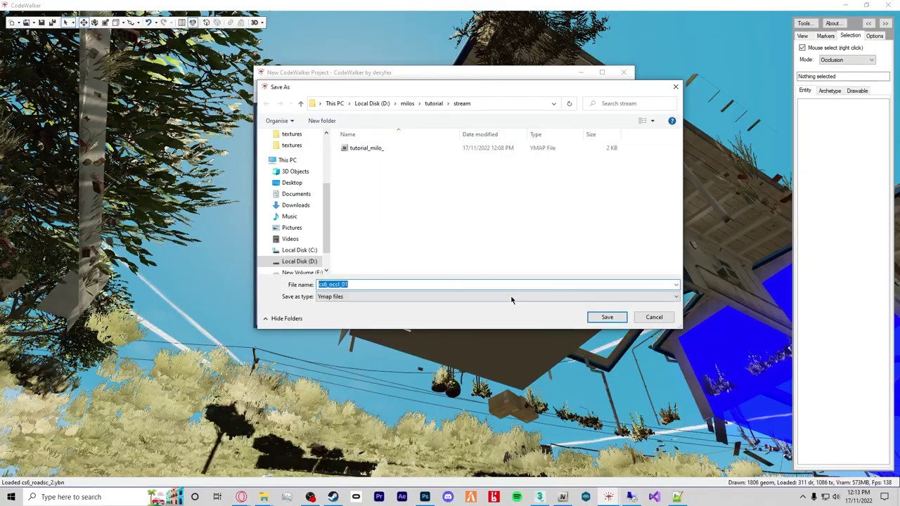
pyautogui.click(607, 318)
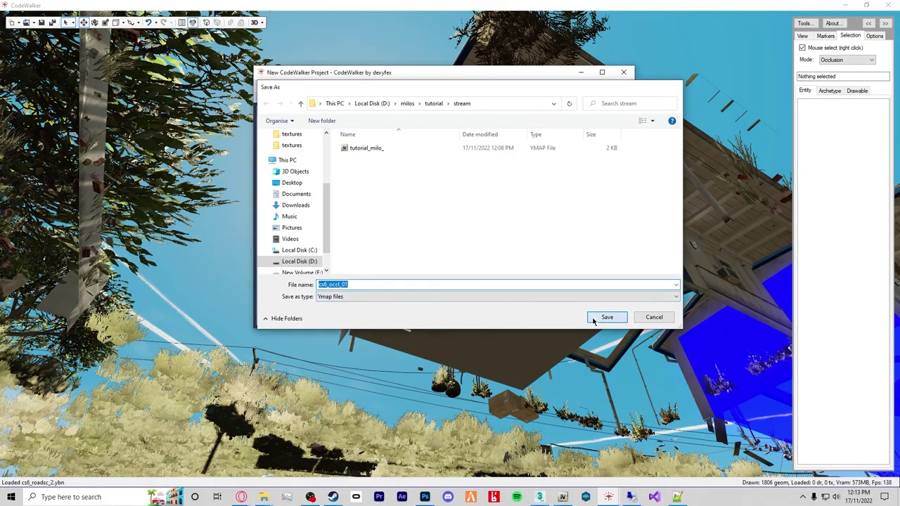
pyautogui.click(623, 72)
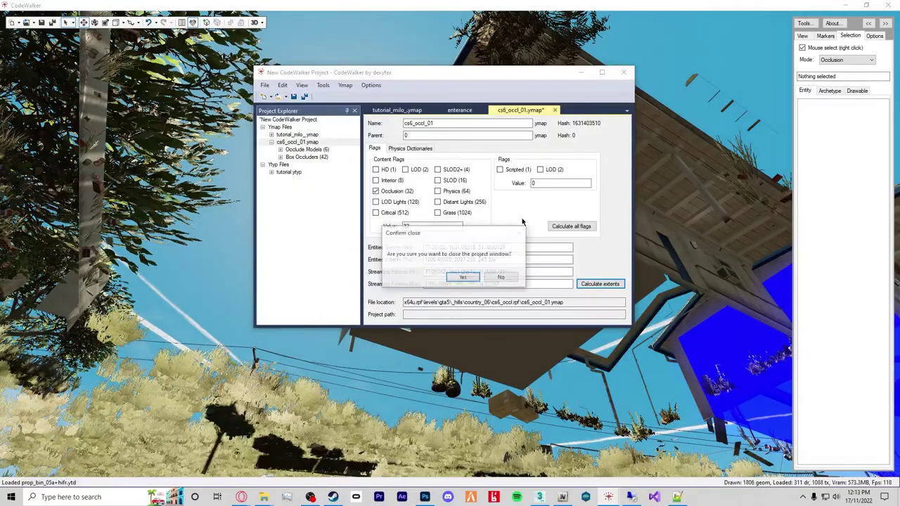
pyautogui.click(508, 277)
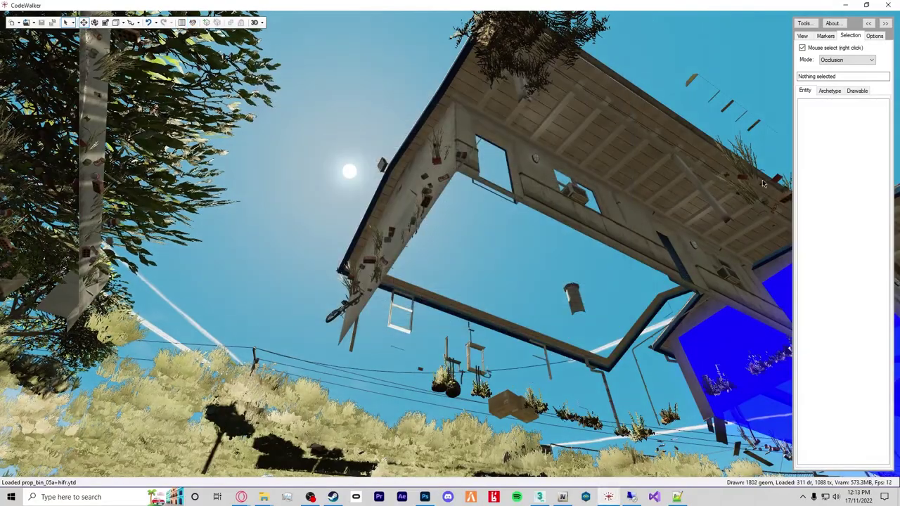
pyautogui.click(866, 5)
pyautogui.click(539, 92)
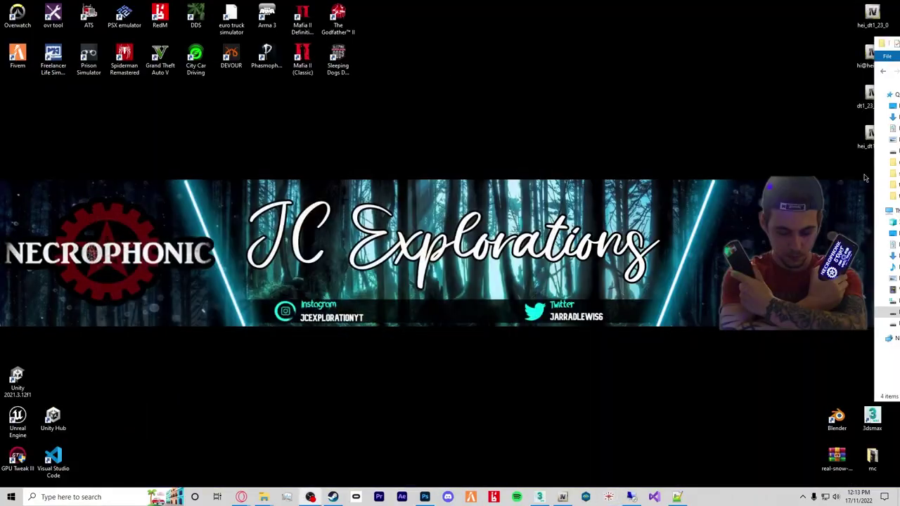
# Open the local tutorial stream folder in File Explorer, sort its files by type, and copy cs6_occl_01.
pyautogui.moveTo(887, 42); pyautogui.dragTo(277, 63)
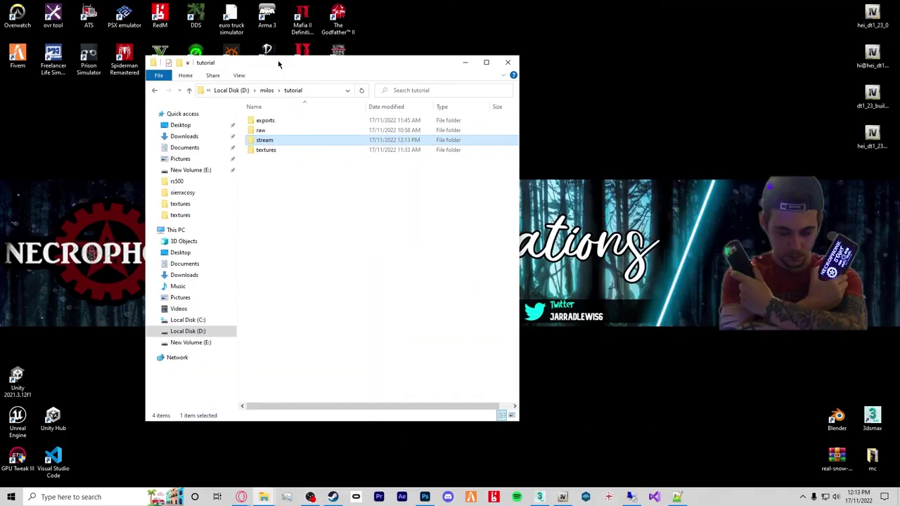
pyautogui.doubleClick(279, 139)
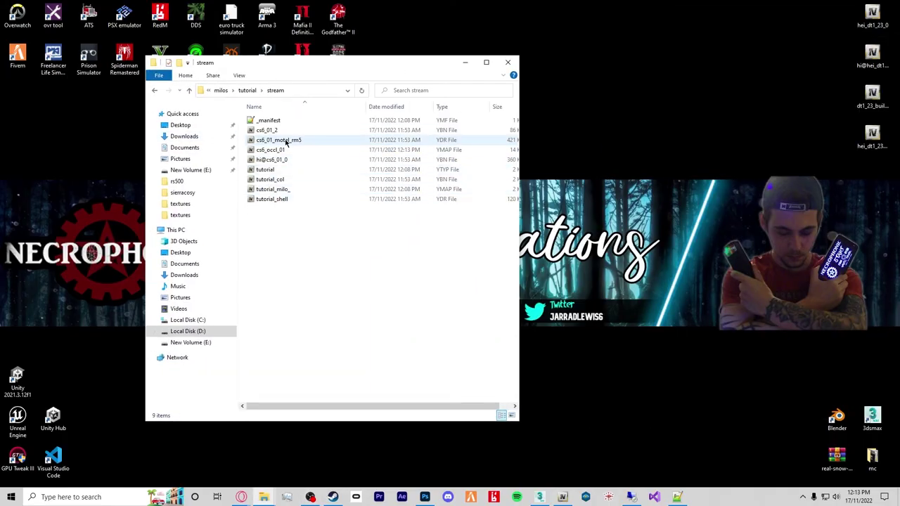
pyautogui.click(272, 143)
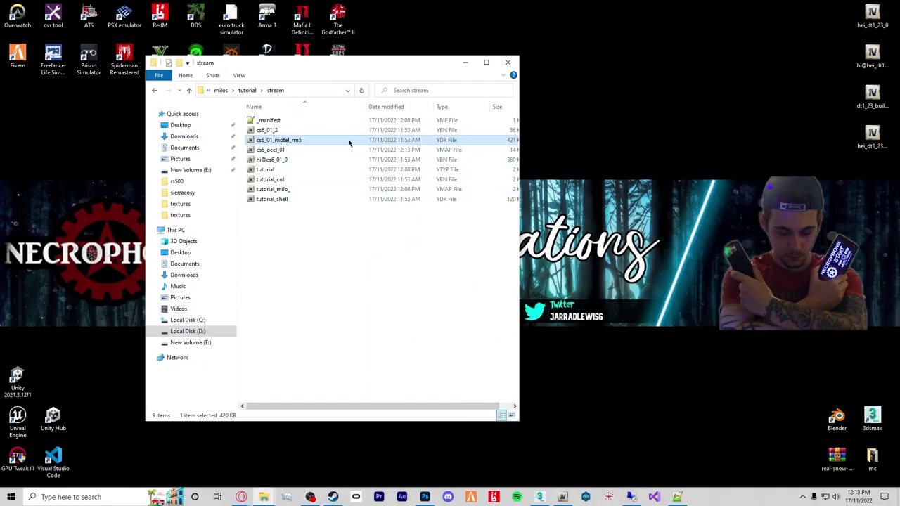
pyautogui.click(456, 107)
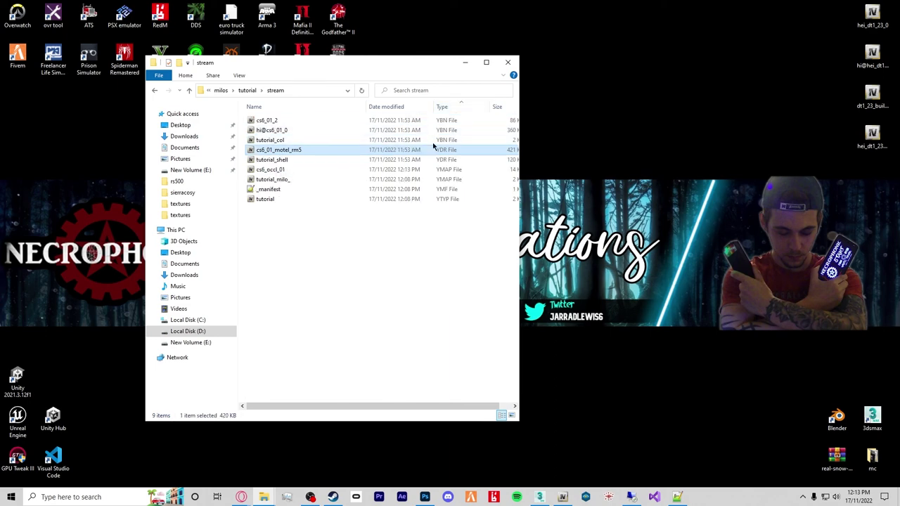
pyautogui.click(345, 169)
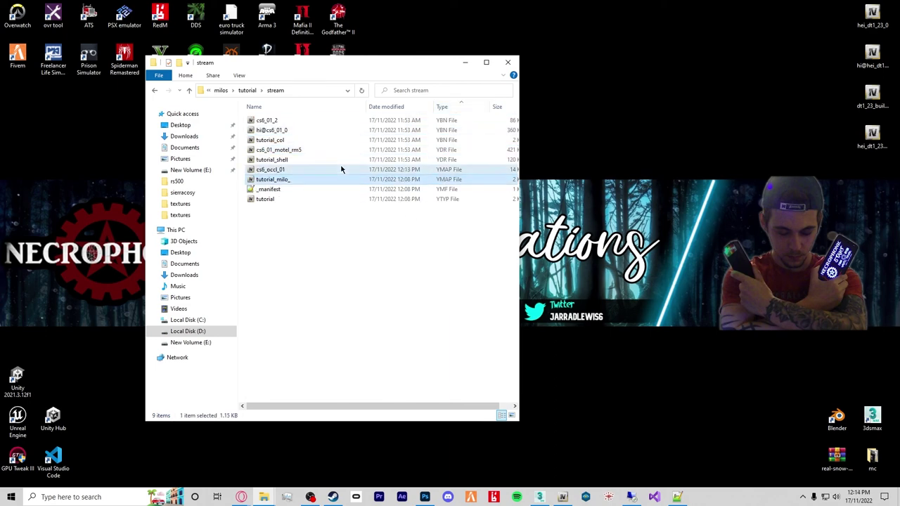
pyautogui.rightClick(269, 171)
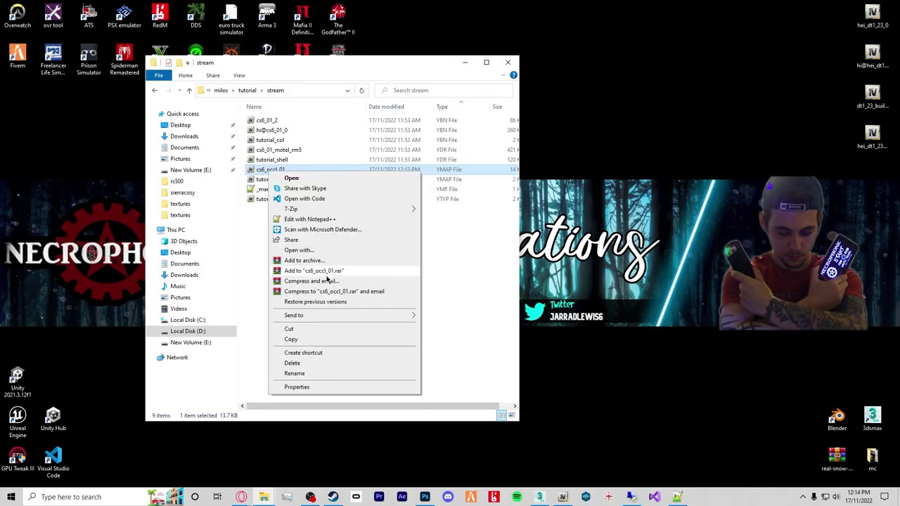
pyautogui.click(295, 342)
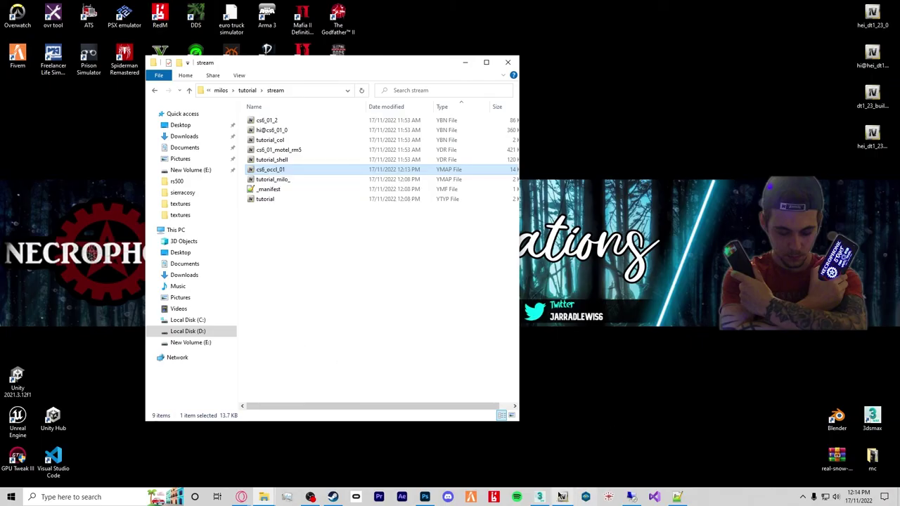
# Switch to the remote server and paste cs6_occl_01.ymap into the stream folder of the tutorial resource under [MAPS].
pyautogui.click(585, 497)
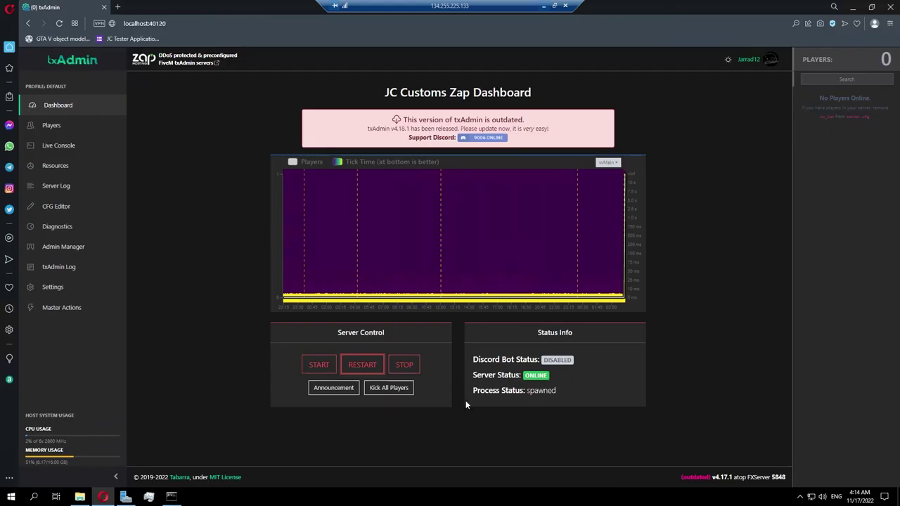
pyautogui.click(80, 497)
pyautogui.hotkey('ctrl', 'v')
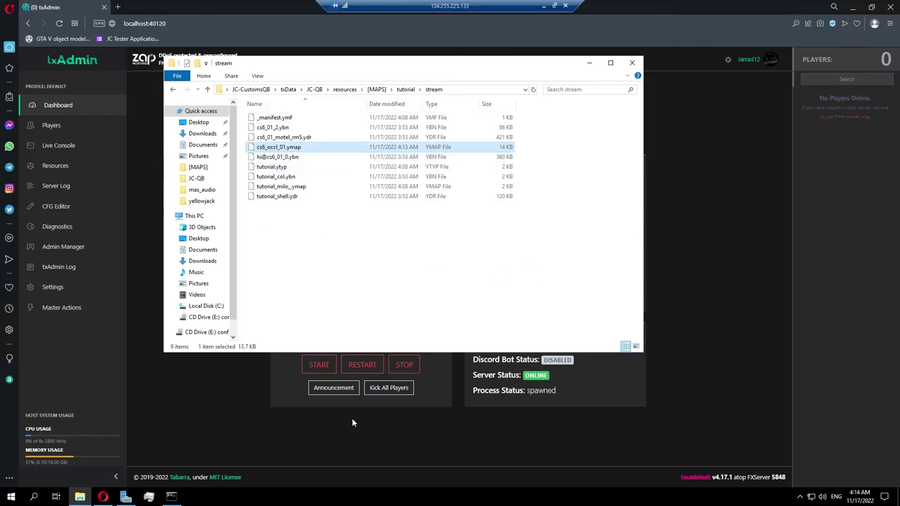
# Restart the server in txAdmin, check its startup in the live console, and minimise the remote desktop session.
pyautogui.click(356, 371)
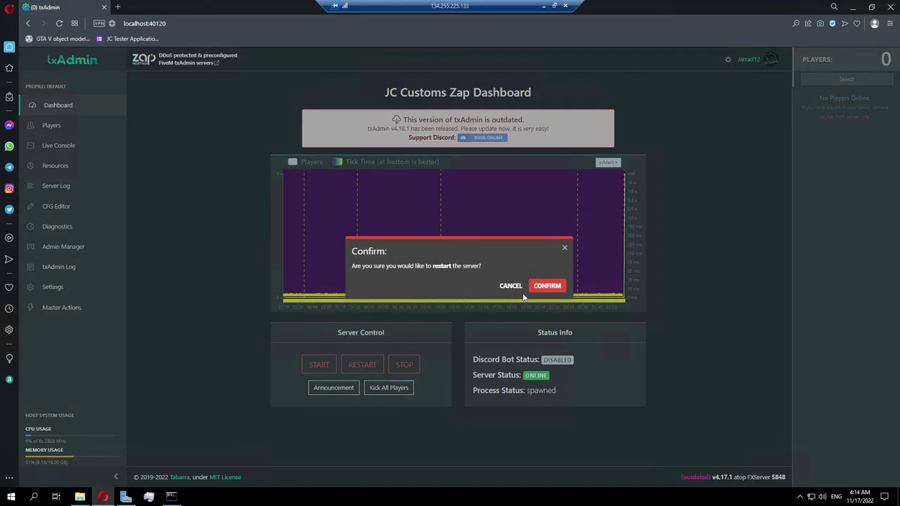
pyautogui.press('Return')
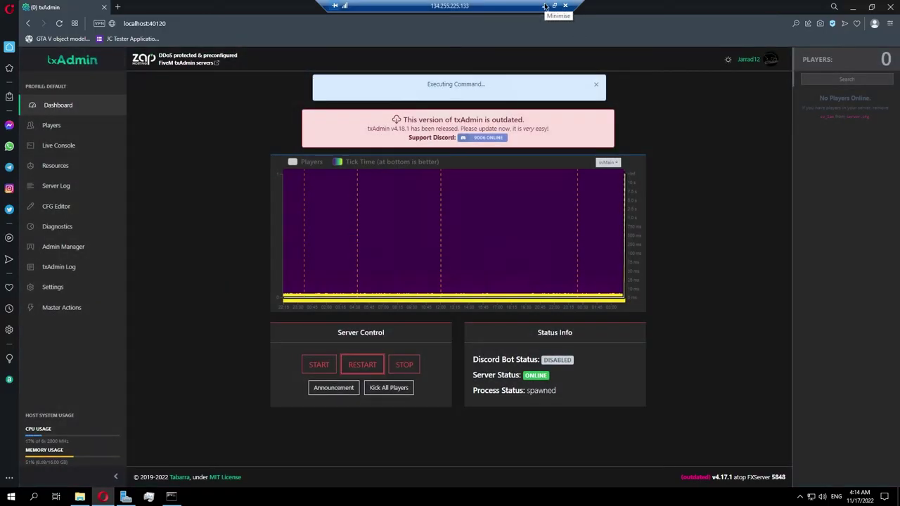
pyautogui.click(71, 145)
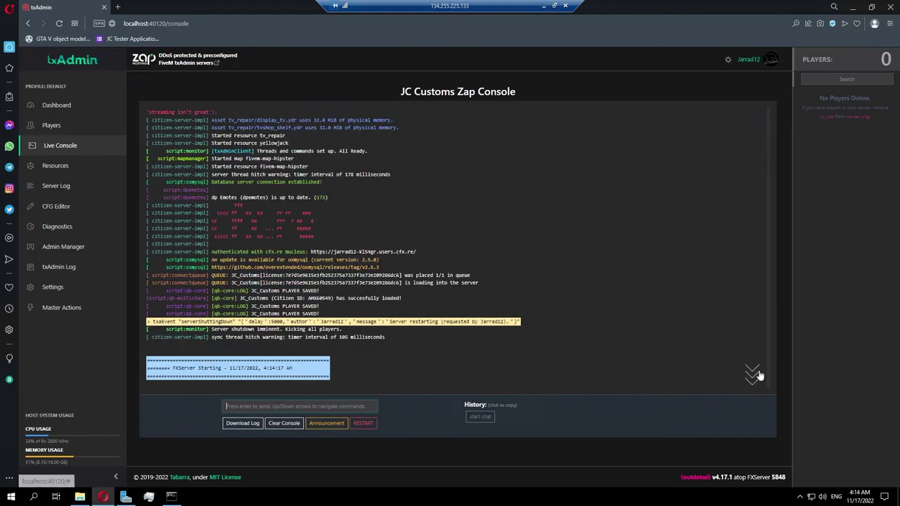
pyautogui.click(543, 8)
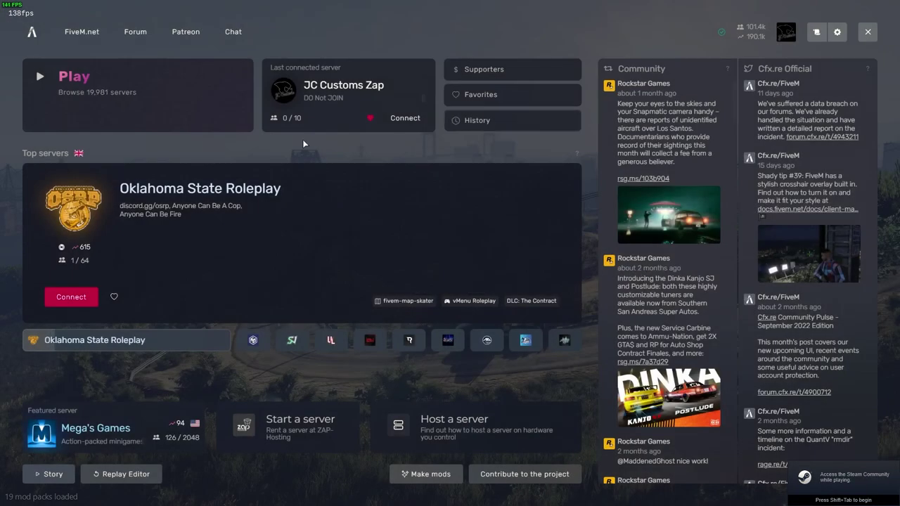
# Connect to the JC Customs Zap server in FiveM and spawn the existing character at its last location.
pyautogui.click(397, 123)
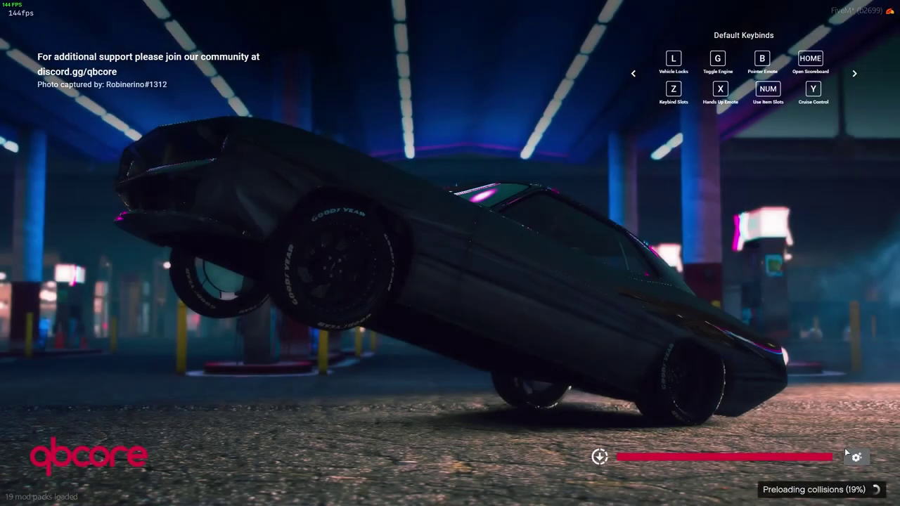
pyautogui.click(855, 456)
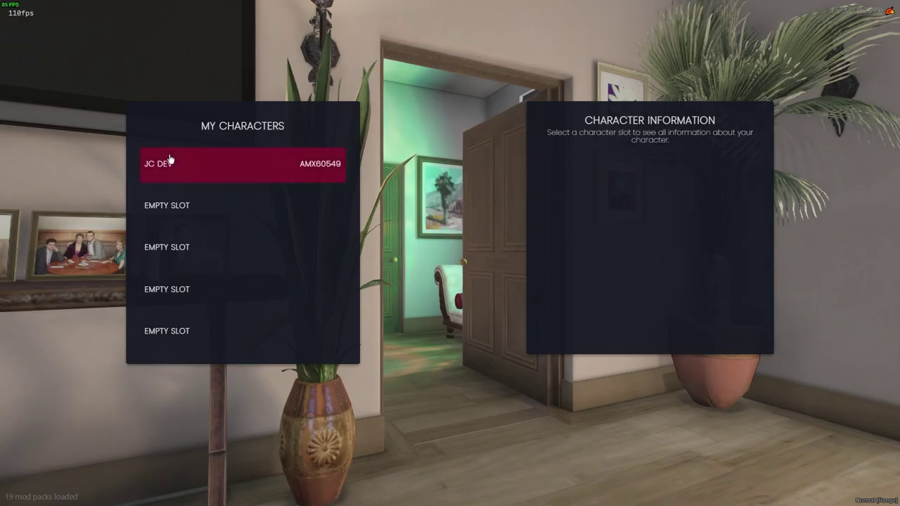
pyautogui.click(169, 160)
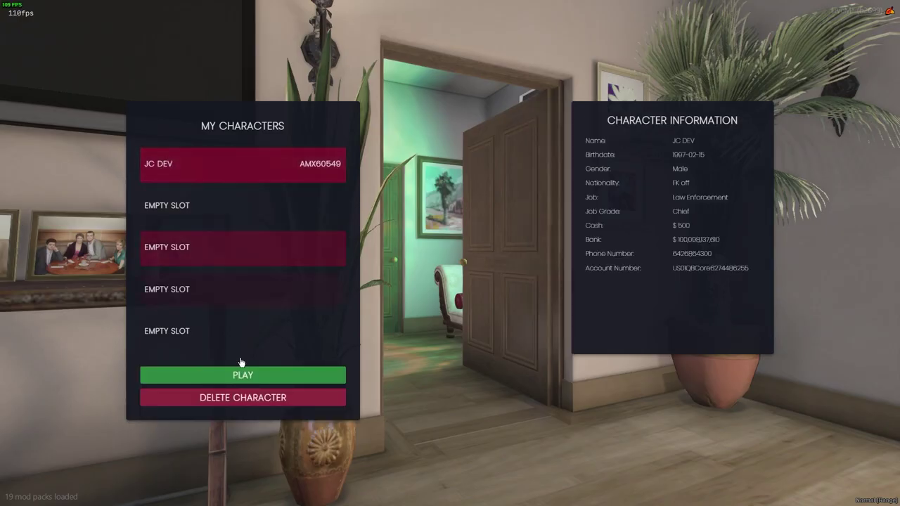
pyautogui.click(231, 376)
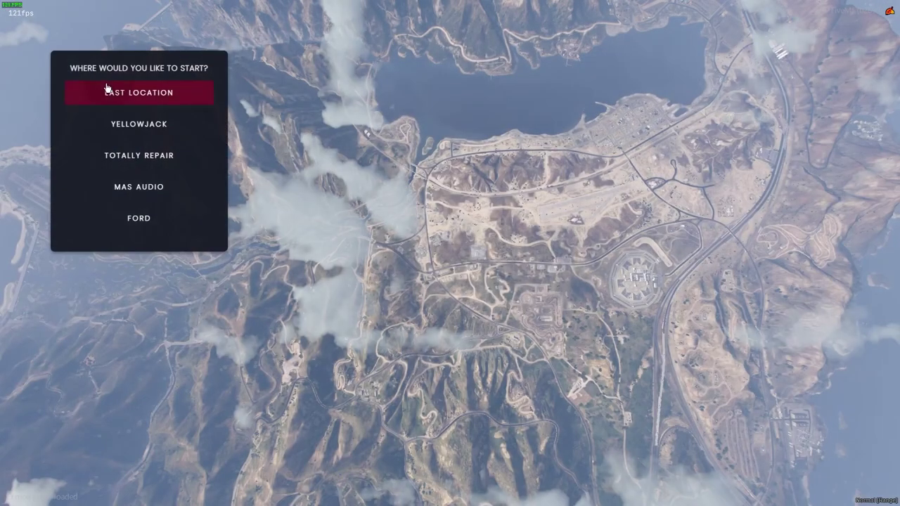
pyautogui.click(129, 256)
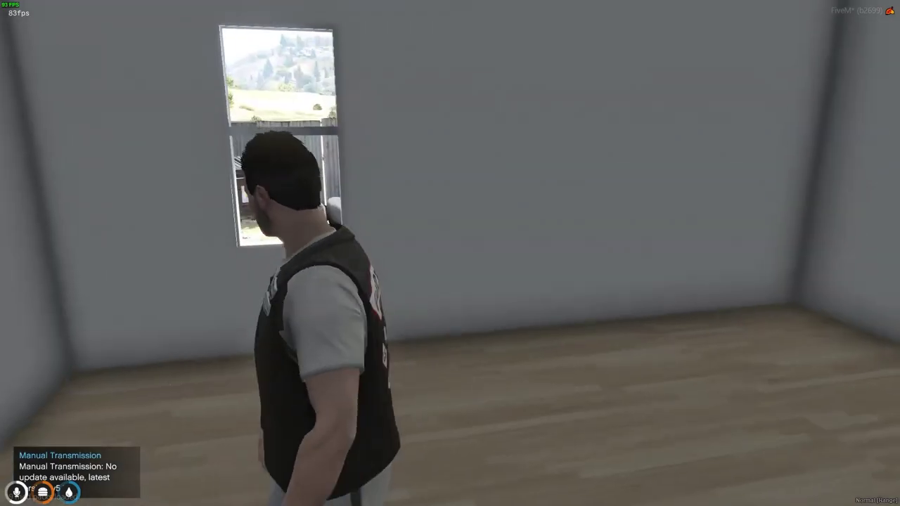
# Walk around inside the motel room to check the walls, floor, doorway and windows for occlusion problems.
pyautogui.press('w')
pyautogui.press('w')
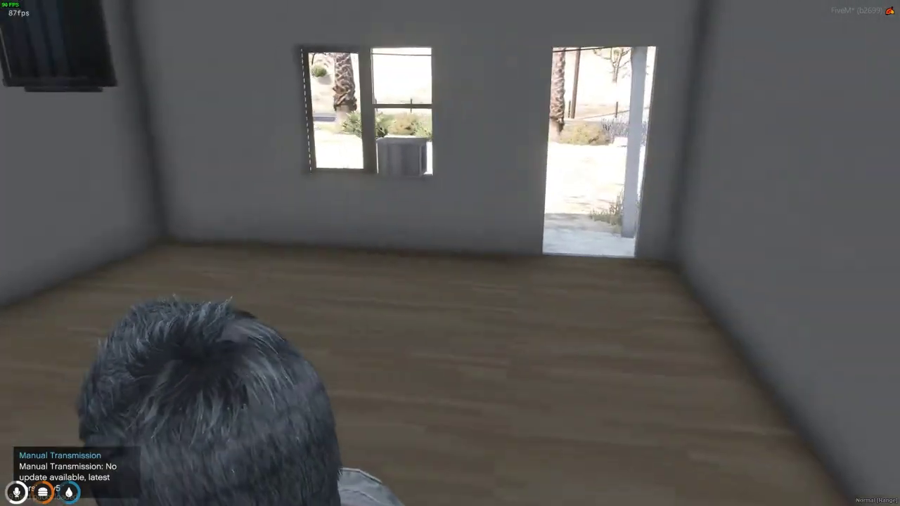
pyautogui.press('w')
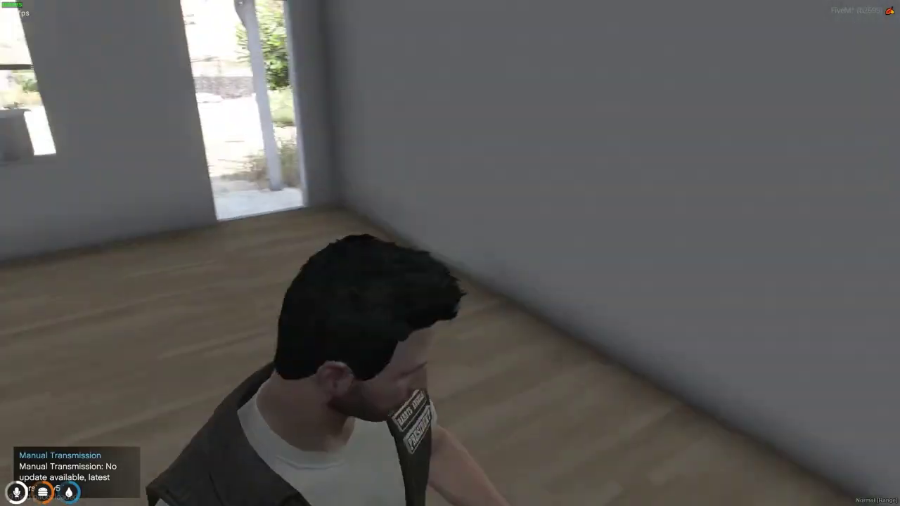
pyautogui.press('w')
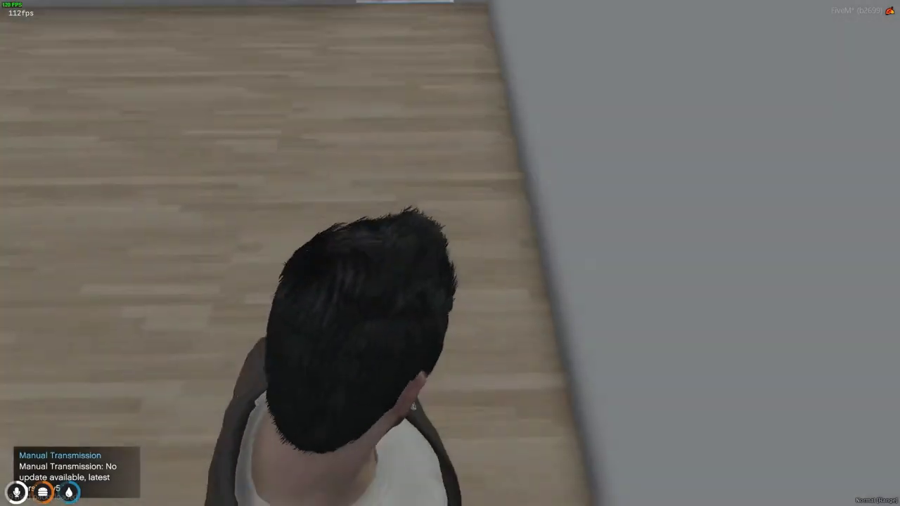
pyautogui.press('w')
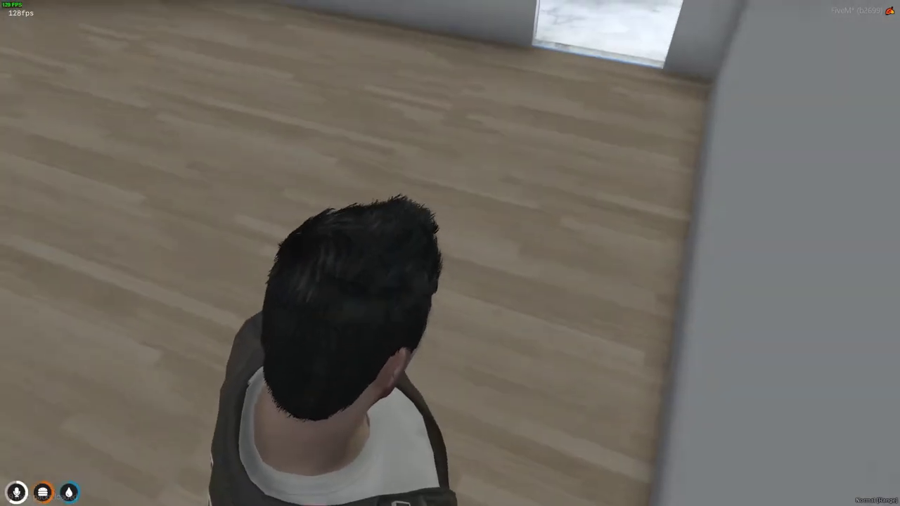
pyautogui.press('w')
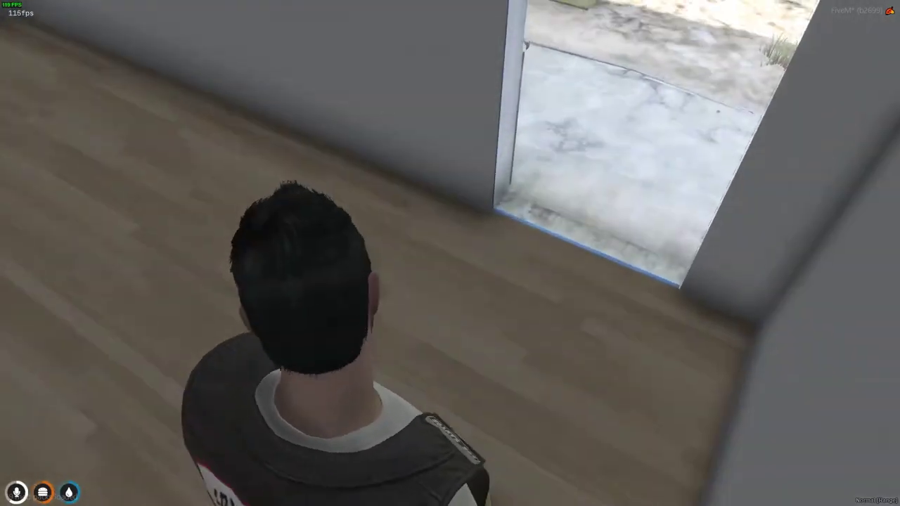
pyautogui.press('w')
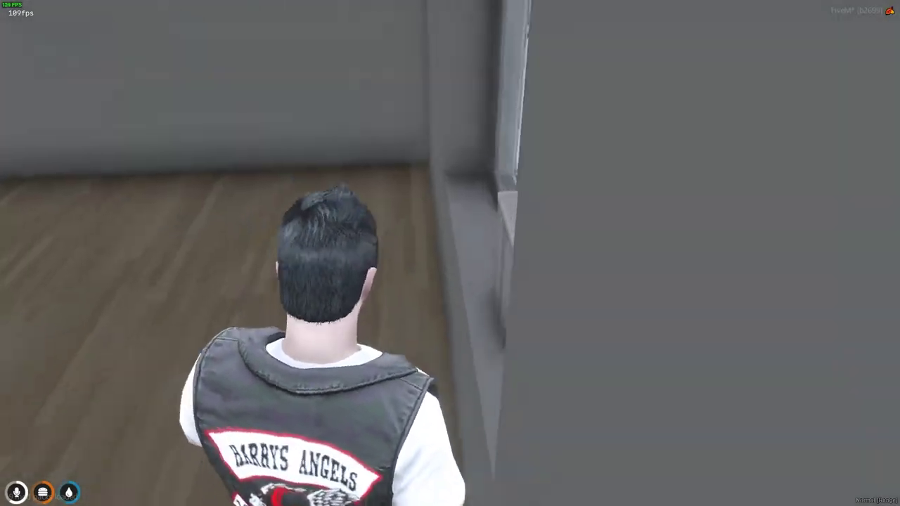
pyautogui.press('w')
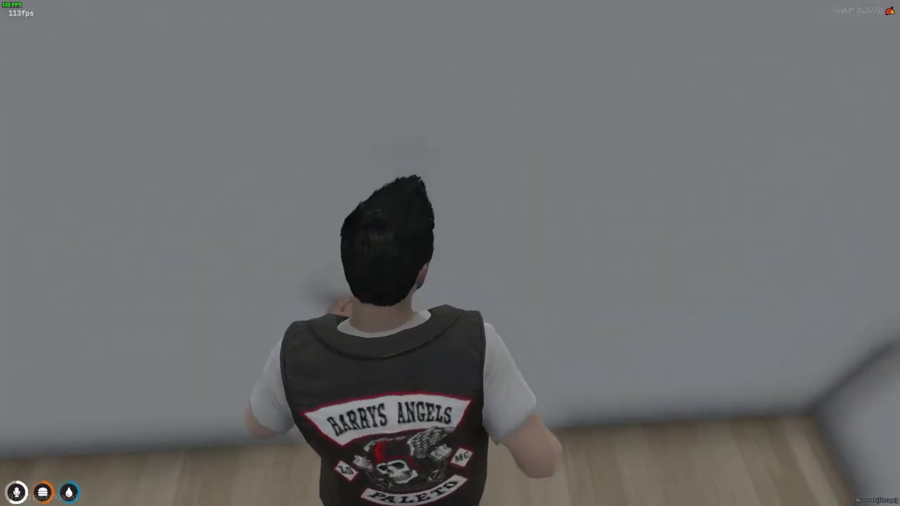
pyautogui.press('w')
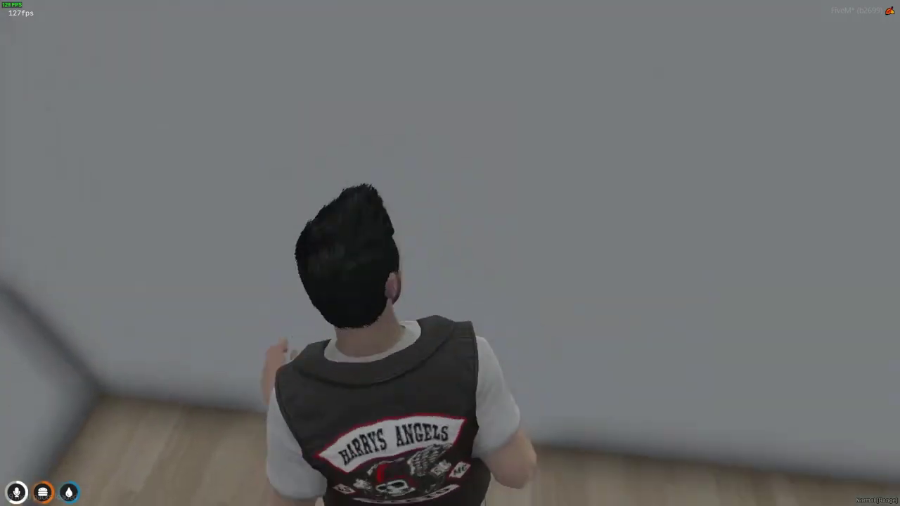
pyautogui.press('w')
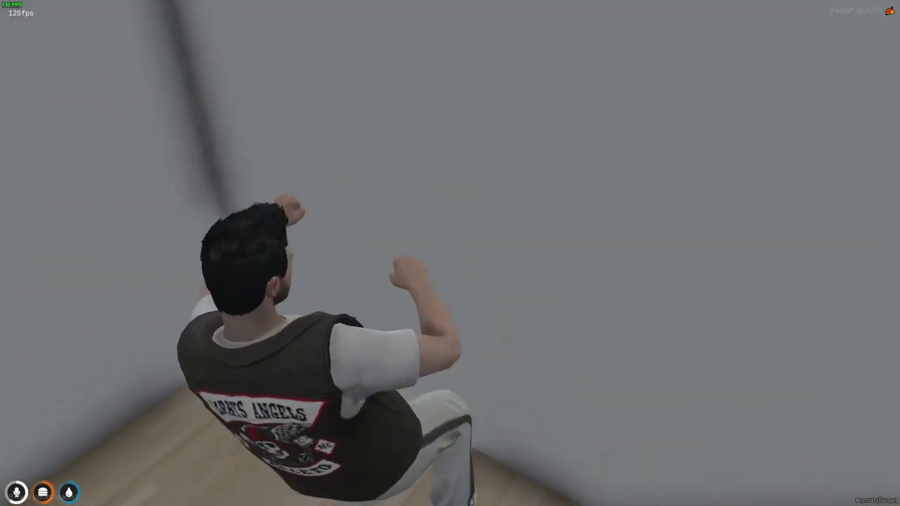
# Move the character along the motel room's walls to the rear window to check the walls and the view outside.
pyautogui.press('w')
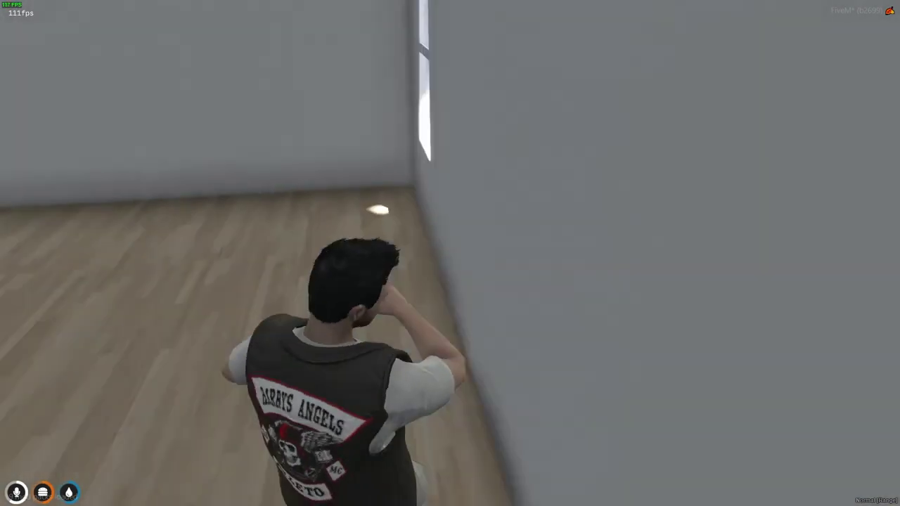
pyautogui.press('w')
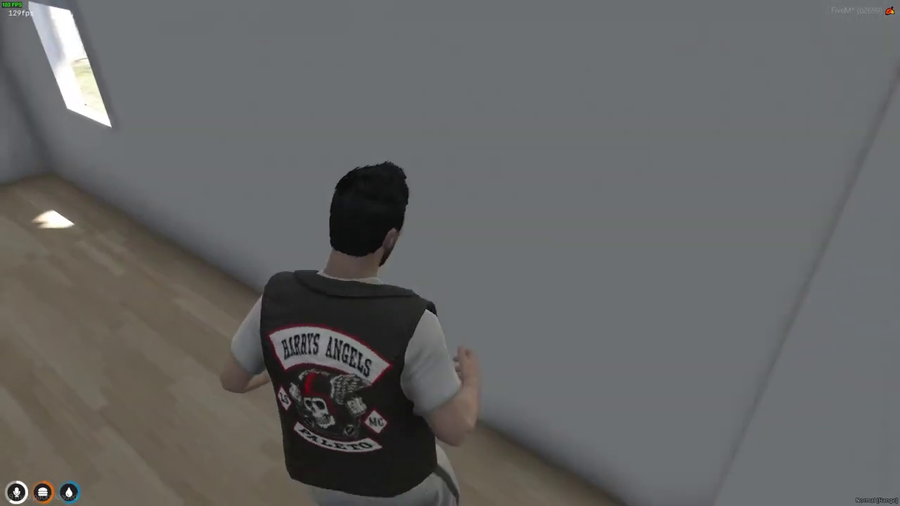
pyautogui.press('w')
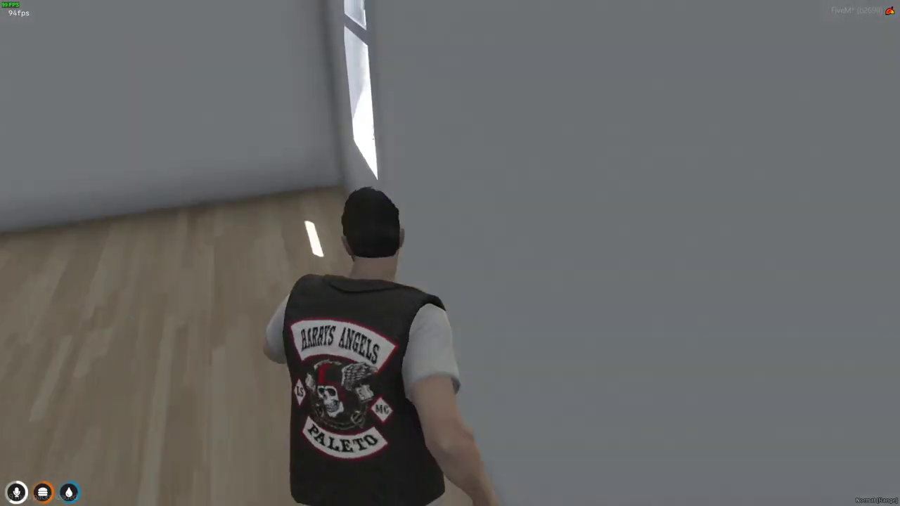
pyautogui.press('w')
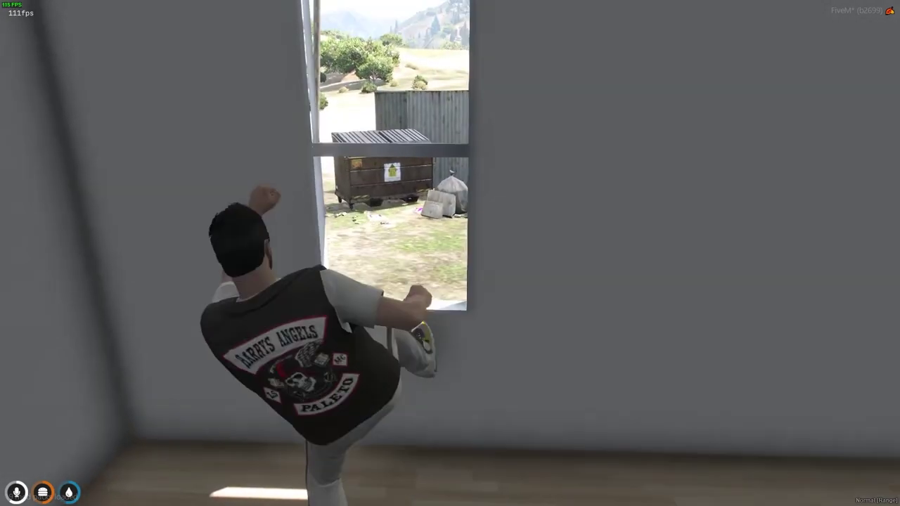
pyautogui.press('w')
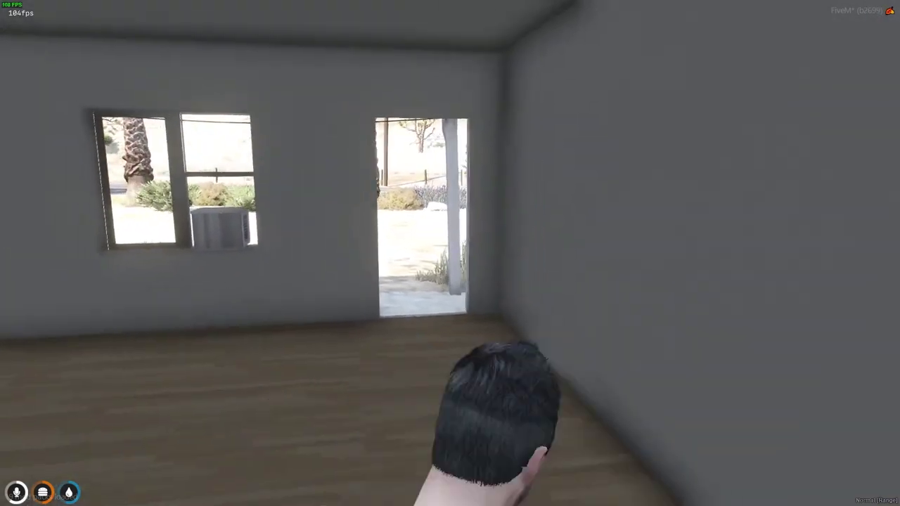
# Raise and lower the character's hands, and walk out through the doorway to inspect room 10 from outside.
pyautogui.press('x')
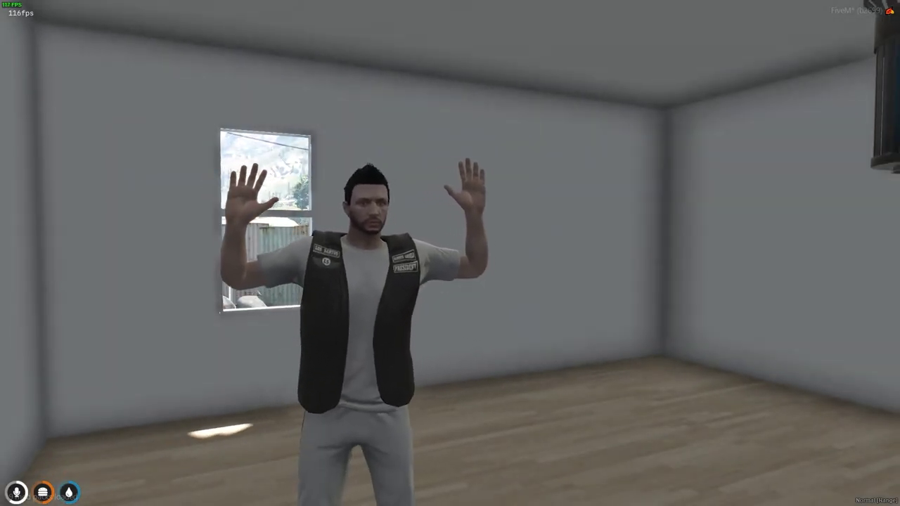
pyautogui.press('x')
pyautogui.press('w')
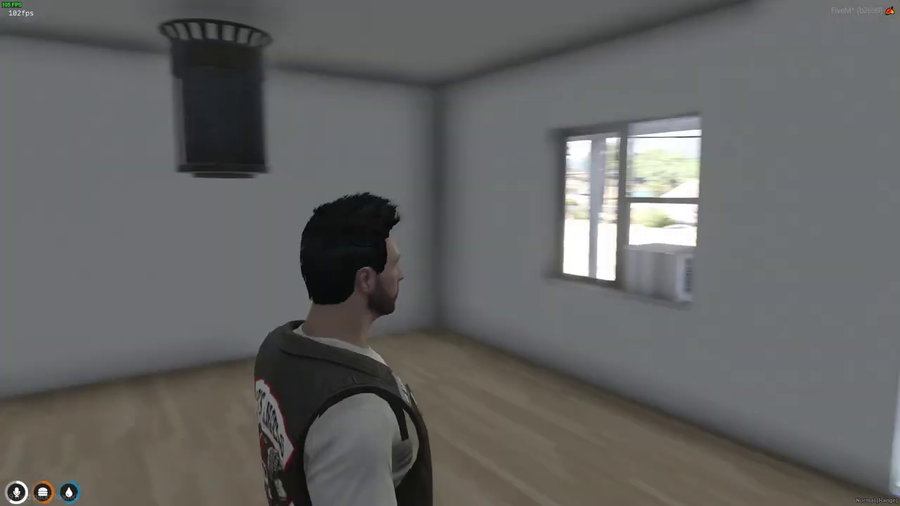
pyautogui.press('w')
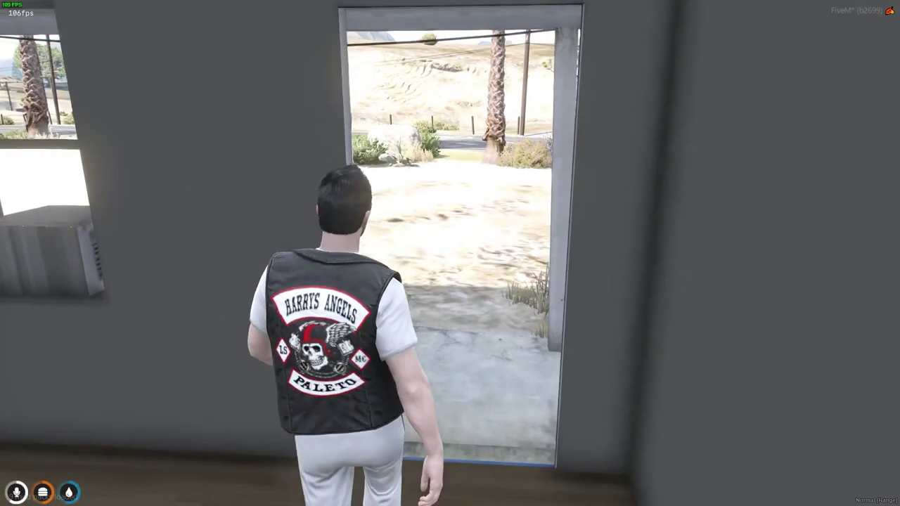
pyautogui.press('w')
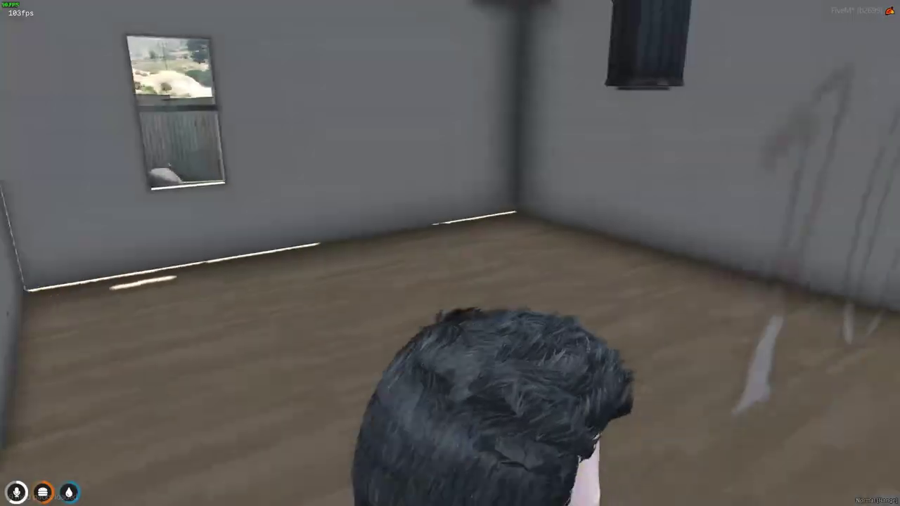
pyautogui.press('w')
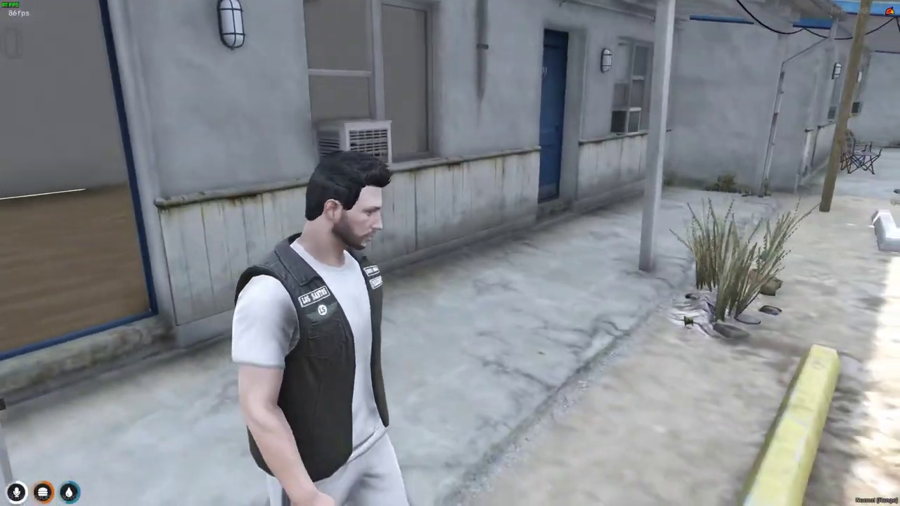
pyautogui.press('w')
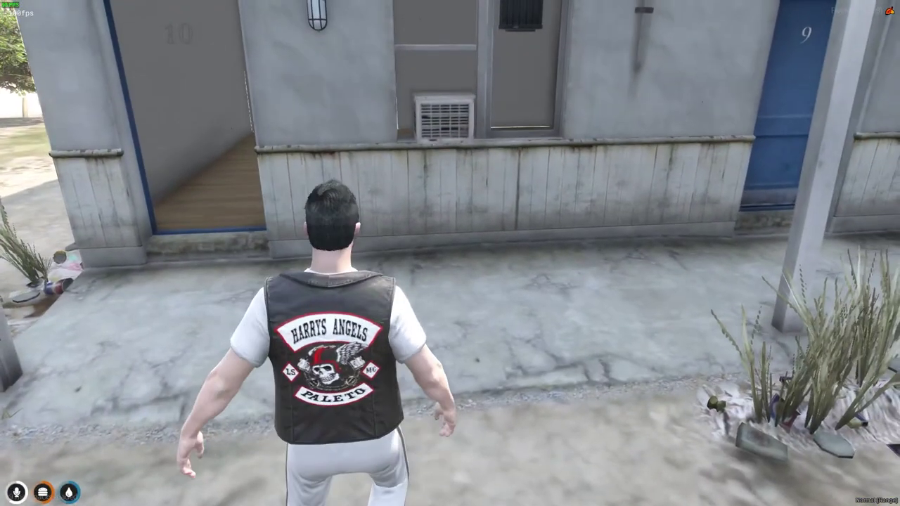